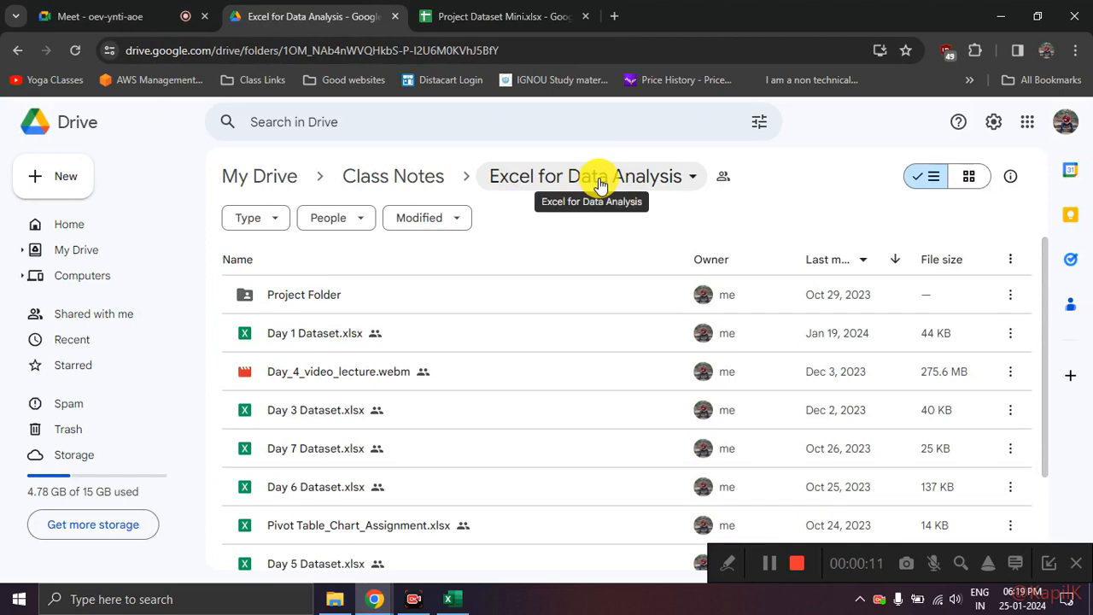
# Step: Open Project Dataset Mini.xlsx from the Project Folder and look through its Orders, Returns and People sheets
pyautogui.doubleClick(373, 303)
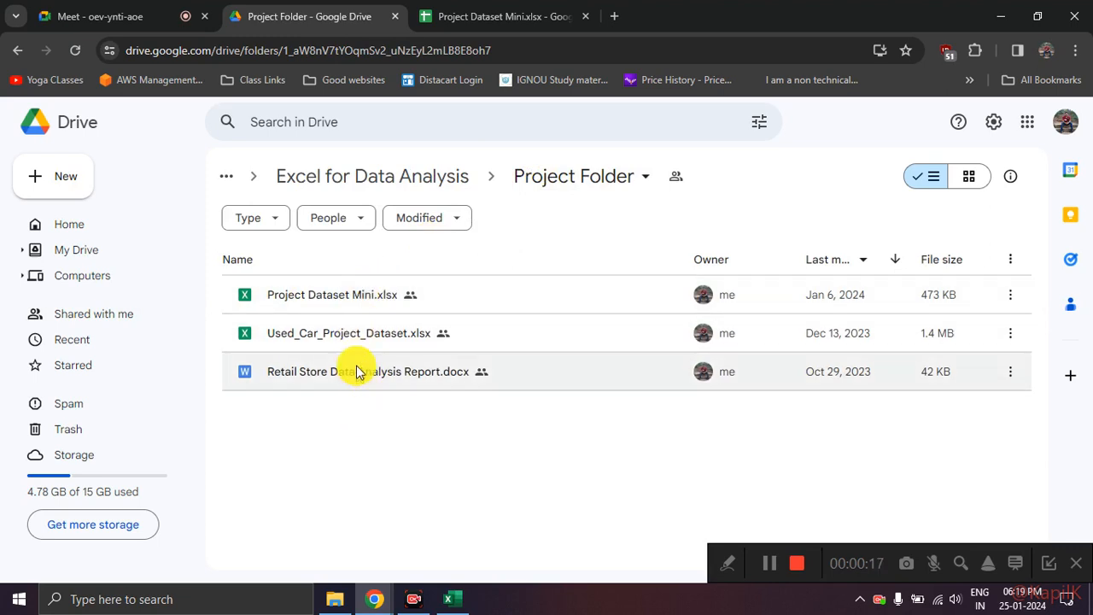
pyautogui.doubleClick(368, 303)
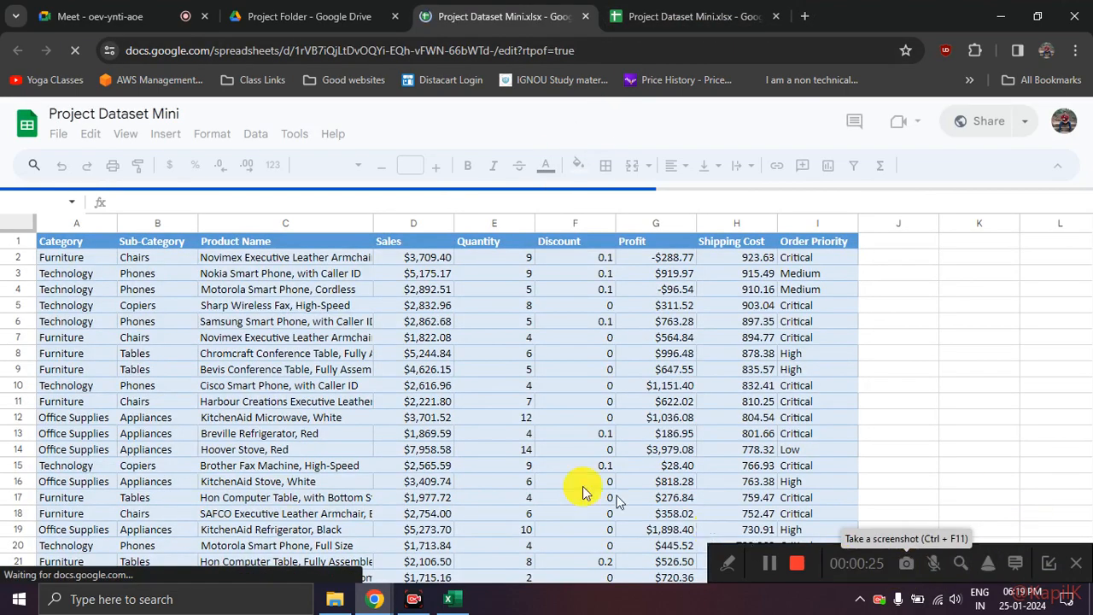
pyautogui.scroll(-1, 562, 359)
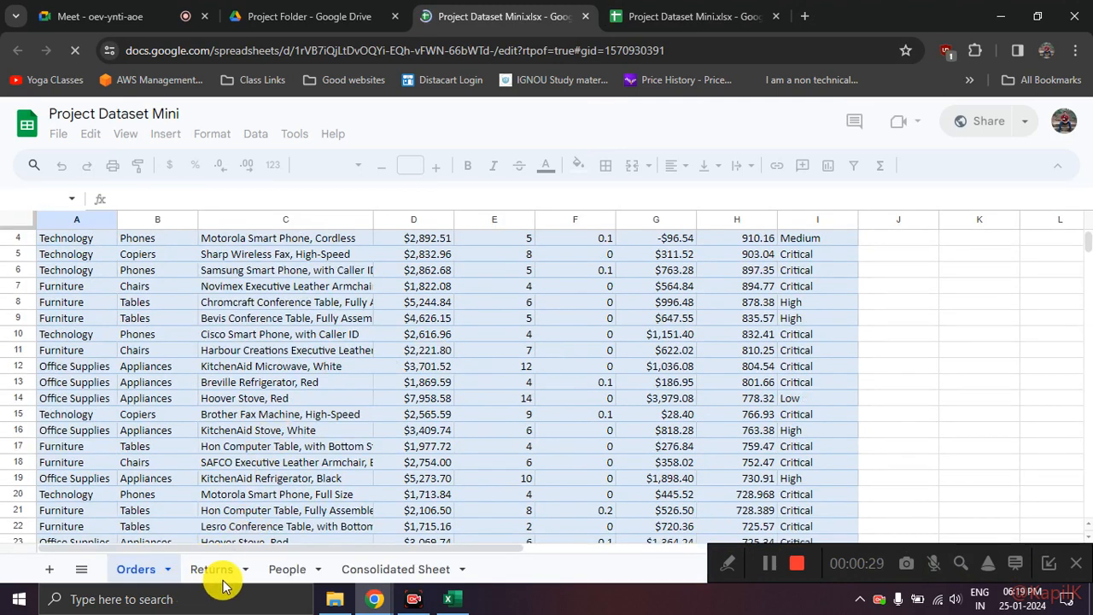
pyautogui.click(205, 569)
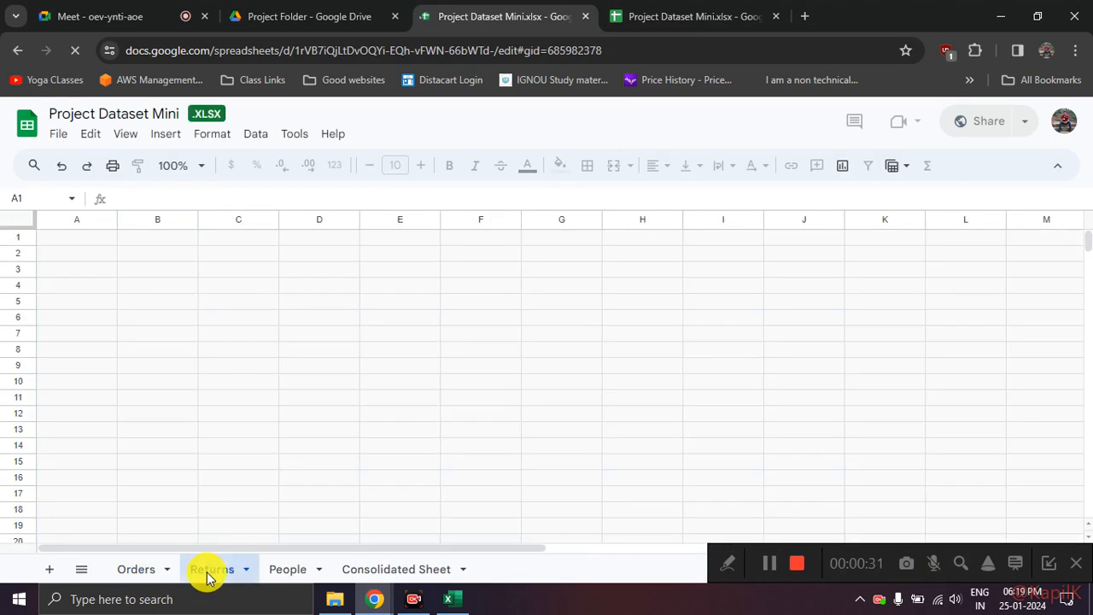
pyautogui.click(288, 570)
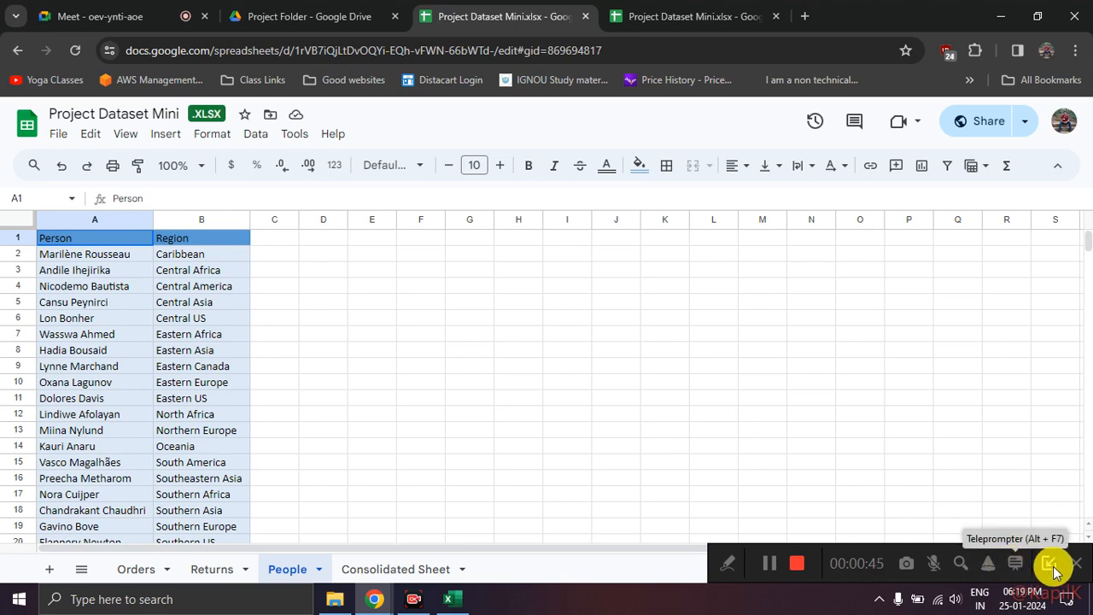
pyautogui.click(732, 567)
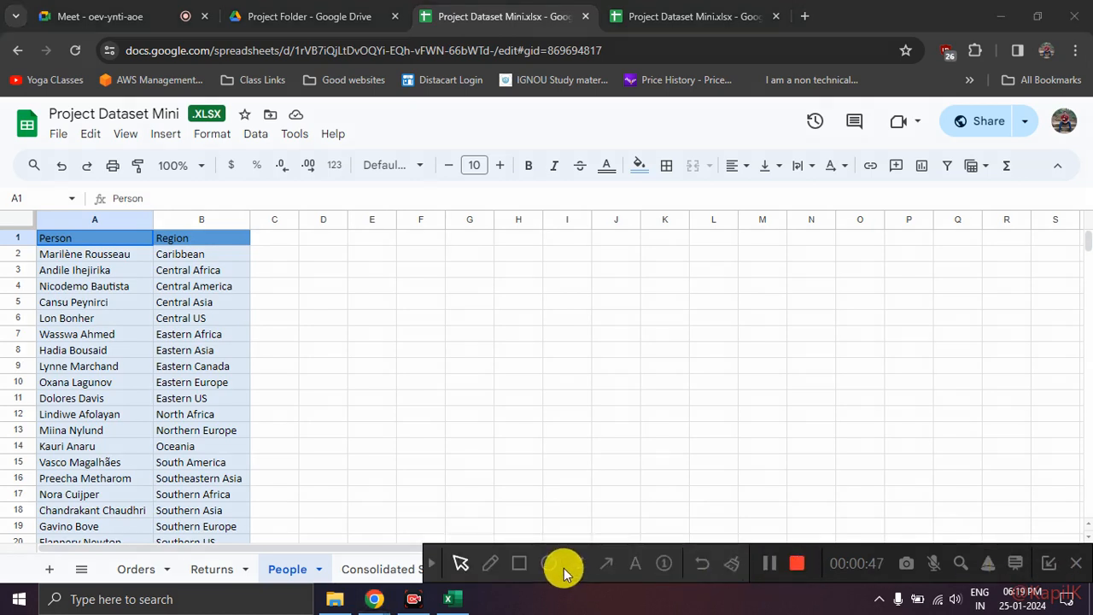
pyautogui.click(436, 567)
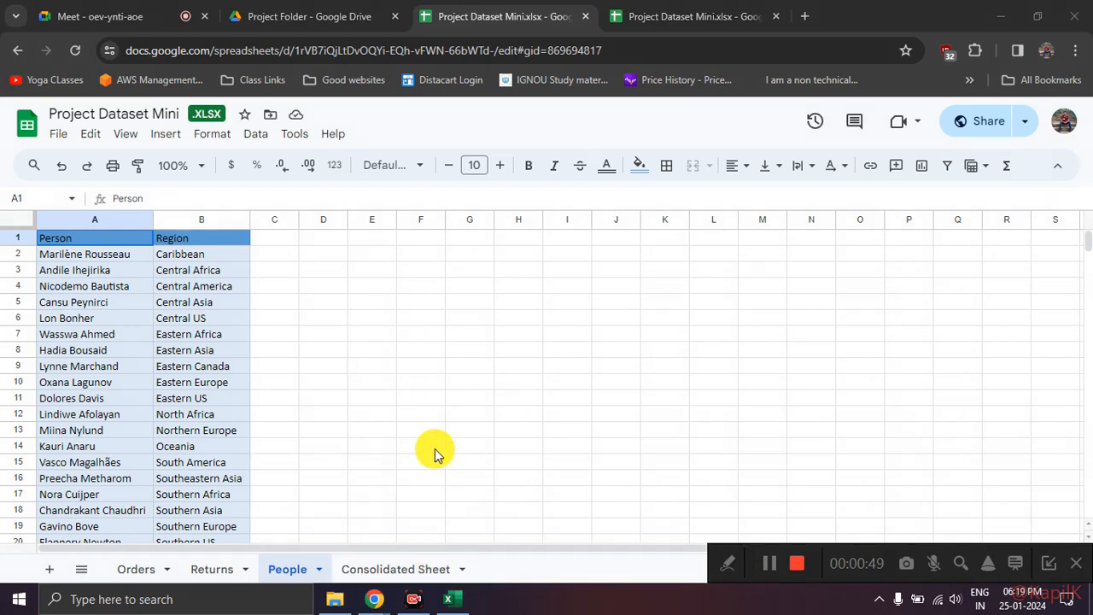
pyautogui.moveTo(333, 539)
pyautogui.mouseDown()
pyautogui.moveTo(183, 520)
pyautogui.moveTo(153, 580)
pyautogui.moveTo(287, 585)
pyautogui.moveTo(329, 547)
pyautogui.mouseUp()
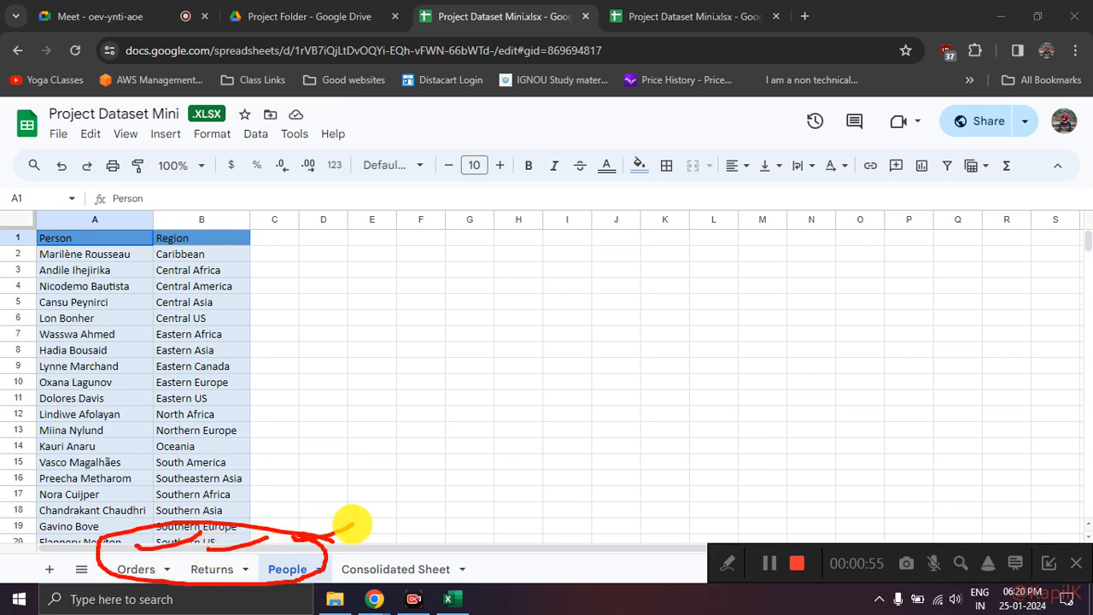
pyautogui.moveTo(378, 586)
pyautogui.mouseDown()
pyautogui.moveTo(420, 573)
pyautogui.moveTo(359, 538)
pyautogui.moveTo(454, 578)
pyautogui.moveTo(414, 531)
pyautogui.mouseUp()
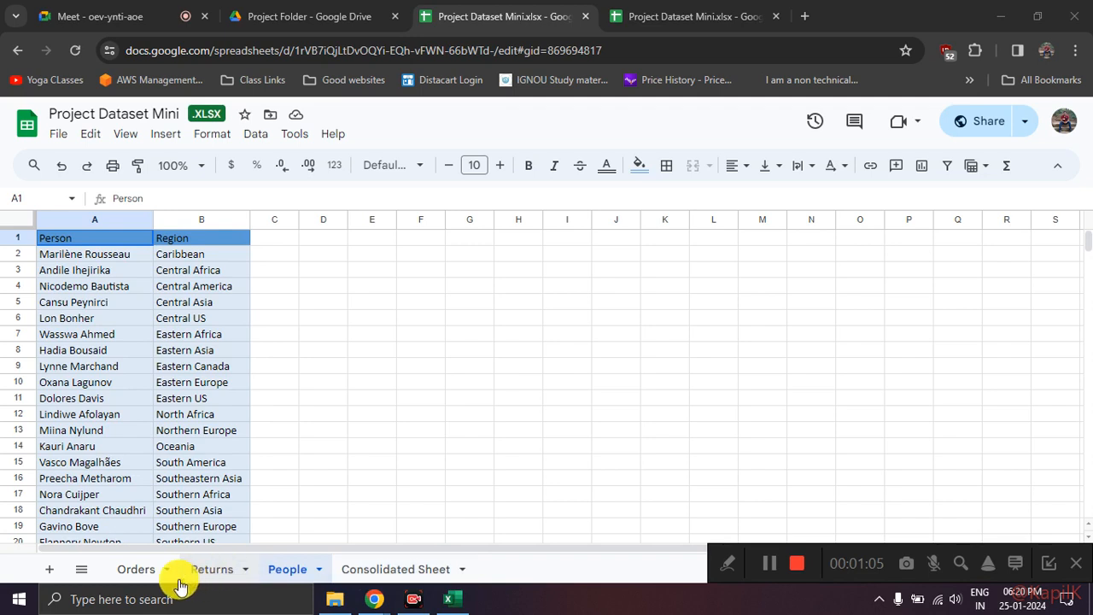
# Step: Examine the Order ID entries in Returns, the product columns in Orders and the full person and region list in People
pyautogui.click(228, 578)
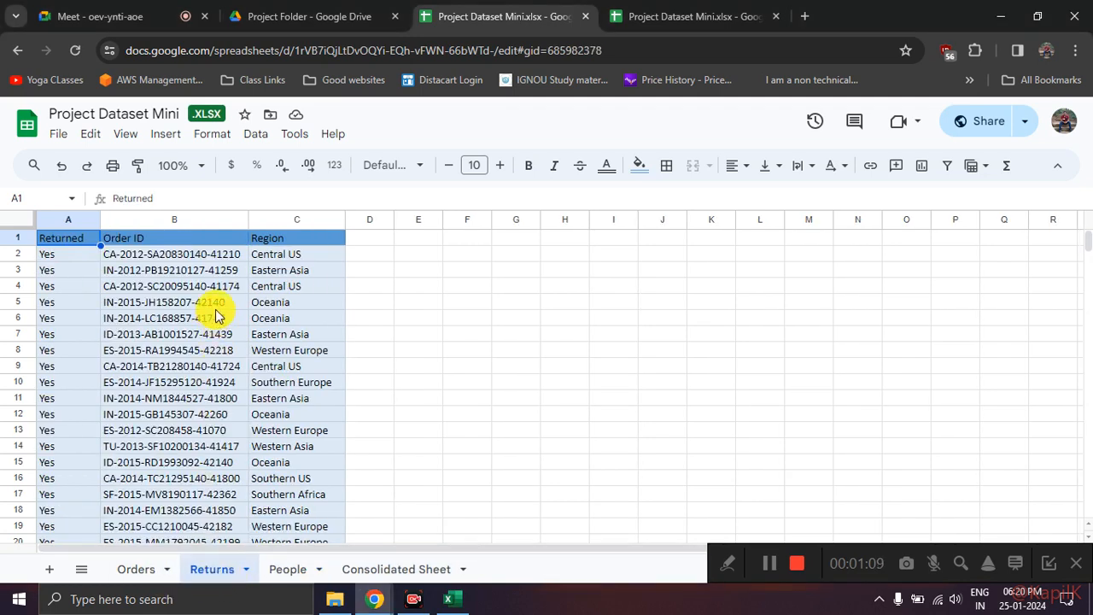
pyautogui.click(213, 270)
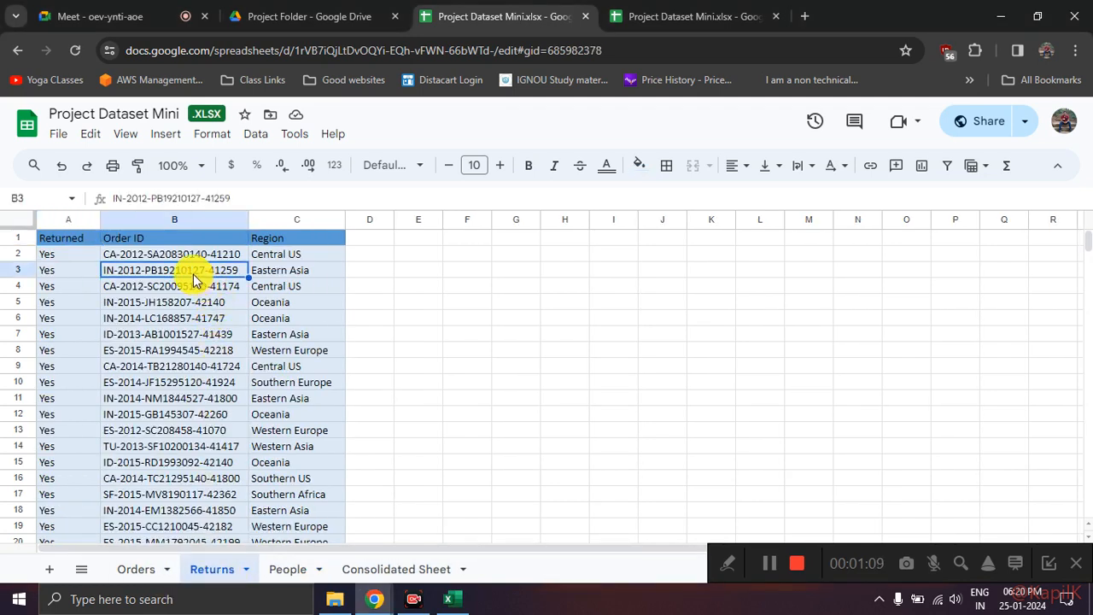
pyautogui.click(154, 570)
pyautogui.scroll(1, 224, 333)
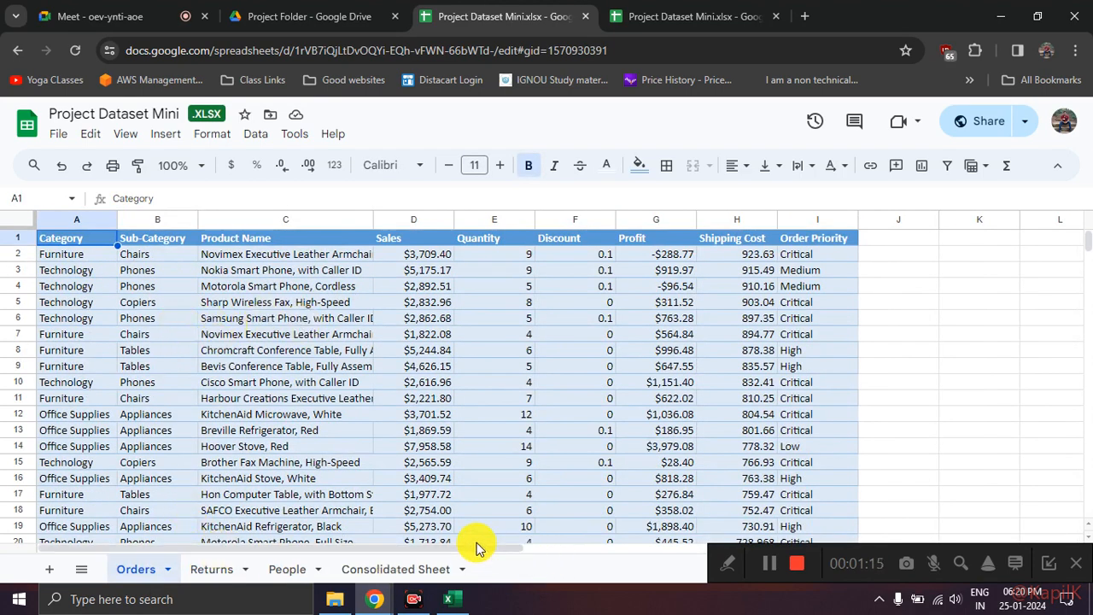
pyautogui.moveTo(476, 540); pyautogui.dragTo(395, 539)
pyautogui.click(583, 348)
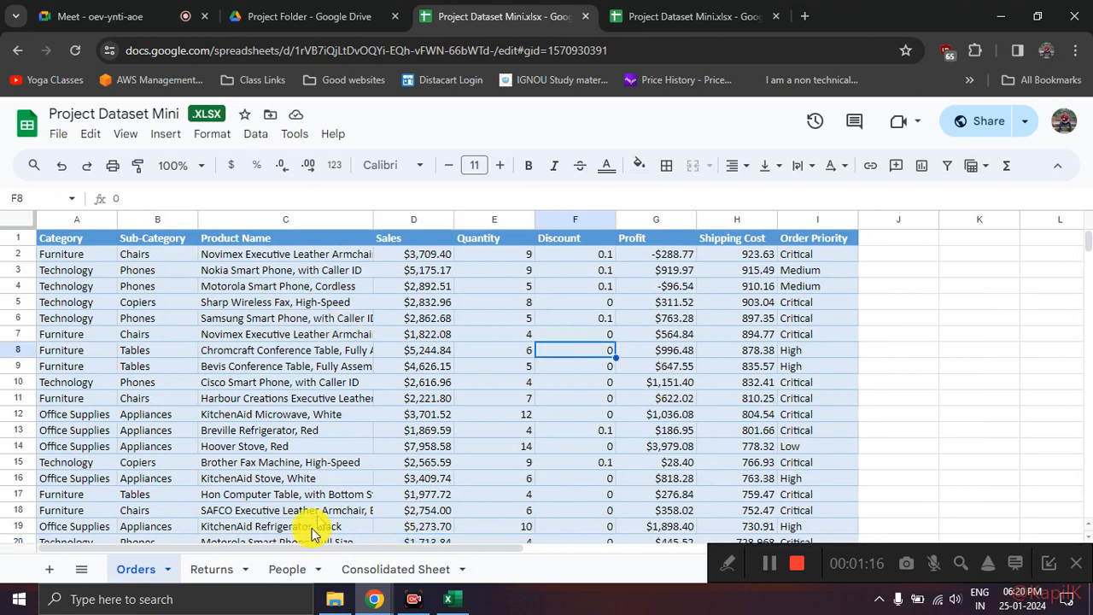
pyautogui.click(290, 569)
pyautogui.click(274, 301)
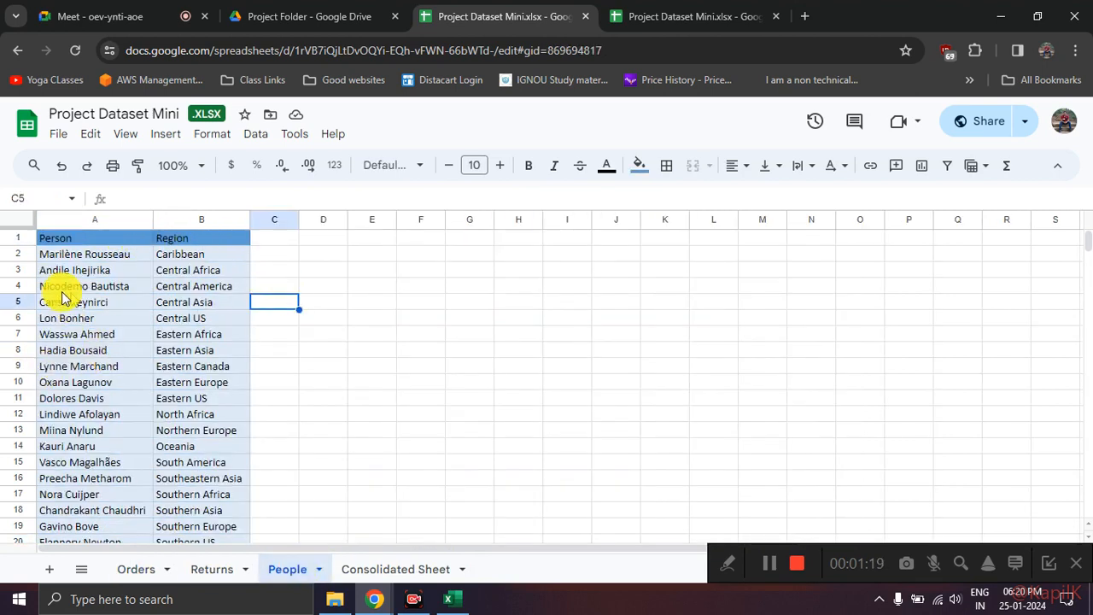
pyautogui.scroll(-4, 176, 315)
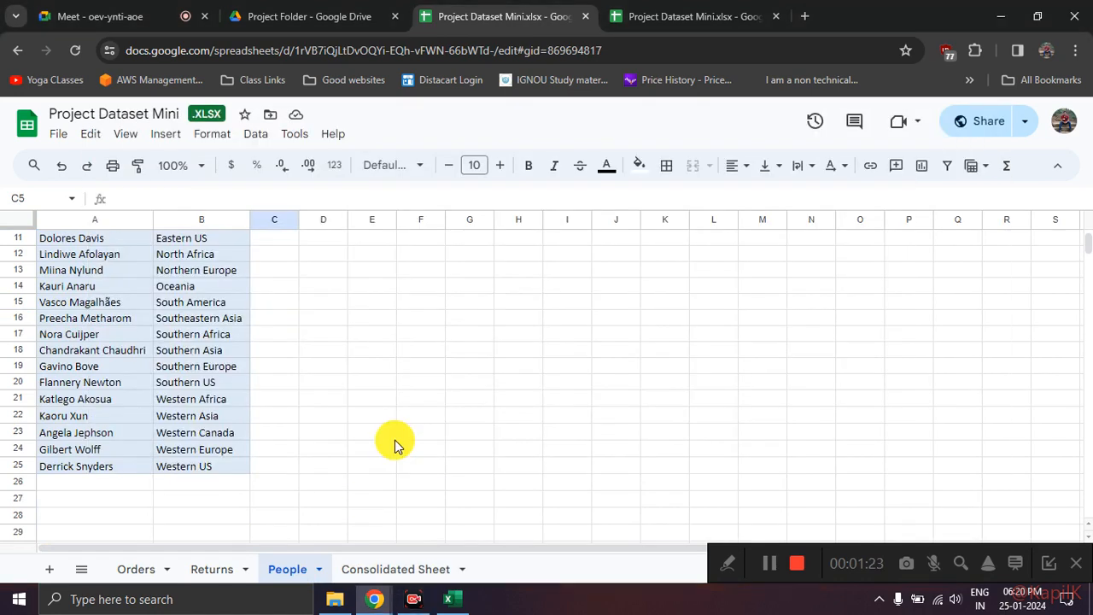
pyautogui.scroll(4, 395, 442)
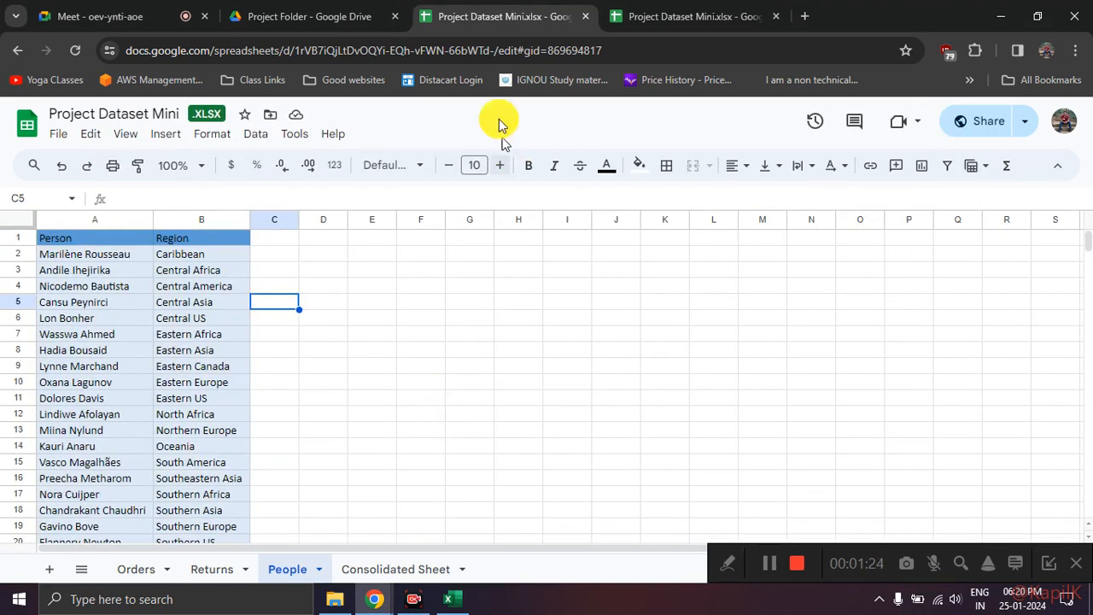
# Step: Open Used_Car_Project_Dataset.xlsx from the Project Folder and inspect the values in its engine size column
pyautogui.click(312, 16)
pyautogui.doubleClick(338, 335)
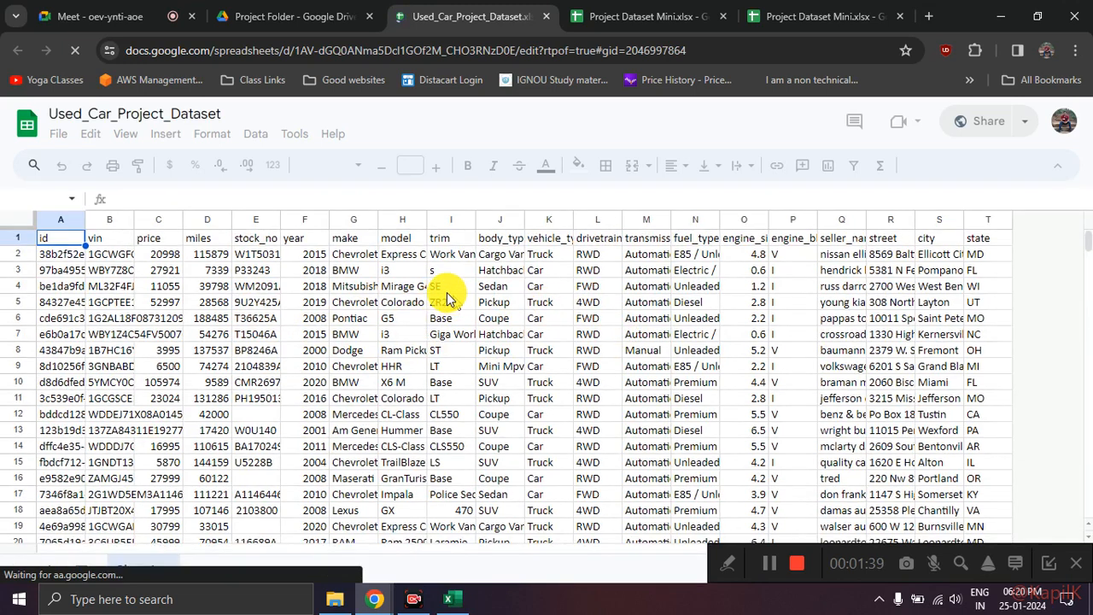
pyautogui.click(394, 272)
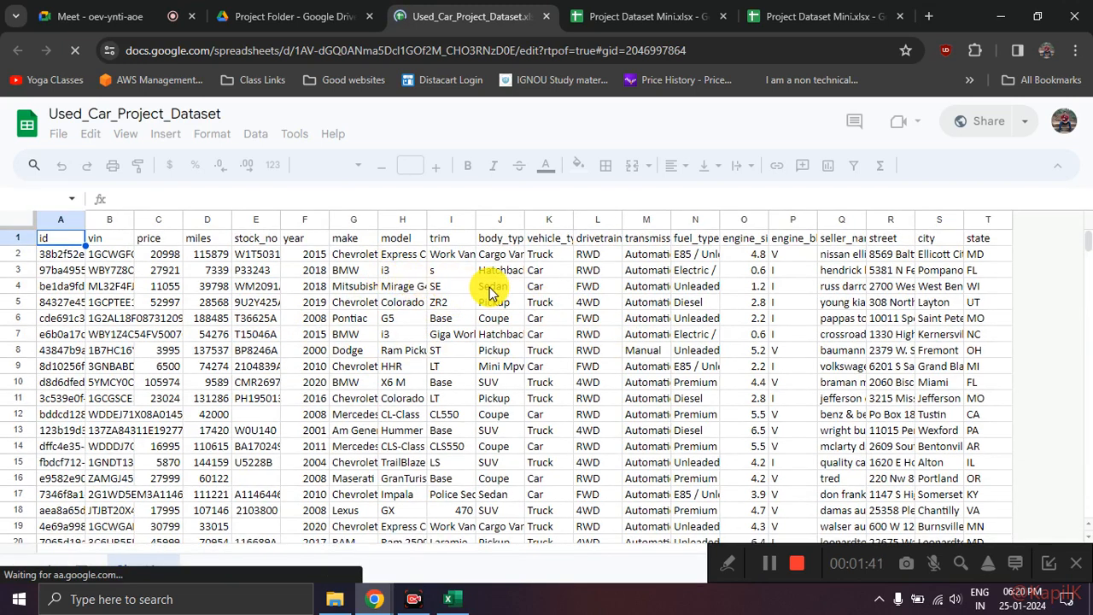
pyautogui.click(729, 258)
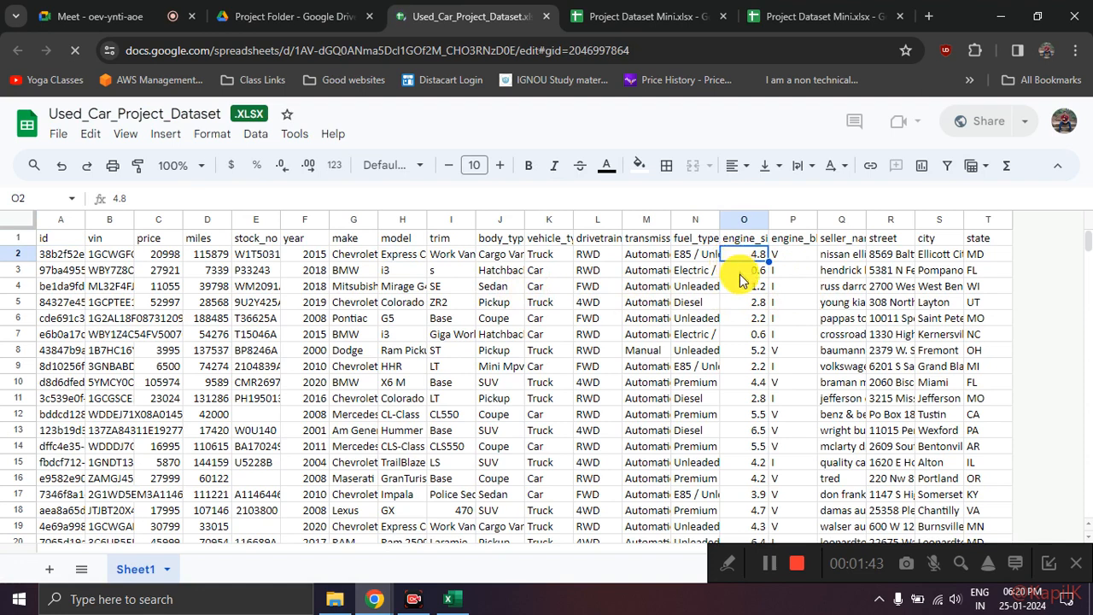
pyautogui.click(741, 289)
pyautogui.click(743, 321)
pyautogui.click(750, 255)
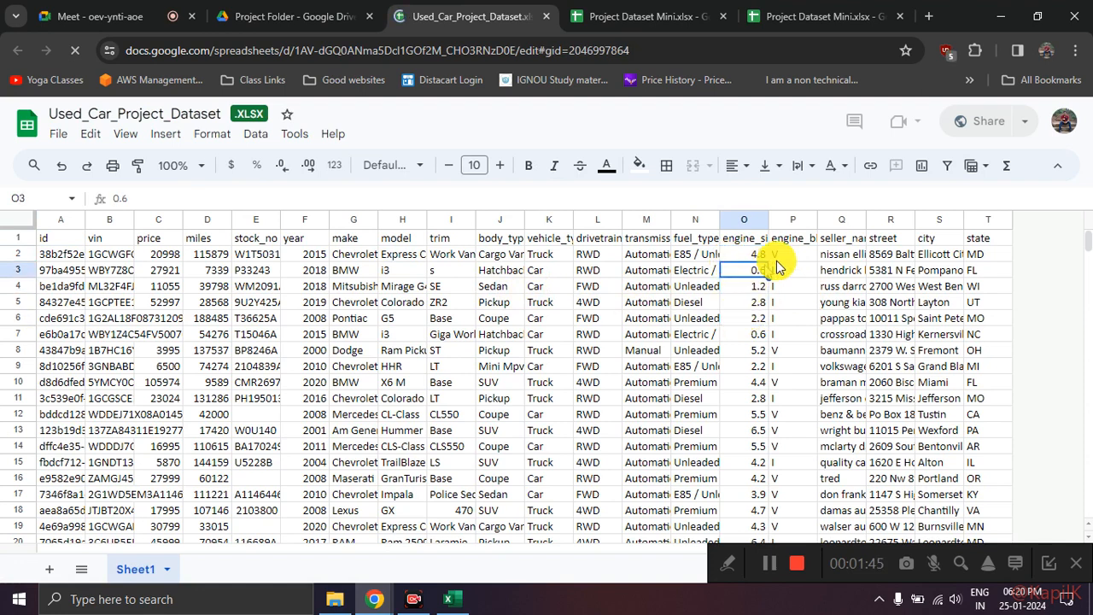
# Step: Widen the engine_block and fuel_type columns of the used car dataset and check the engine block values
pyautogui.click(805, 239)
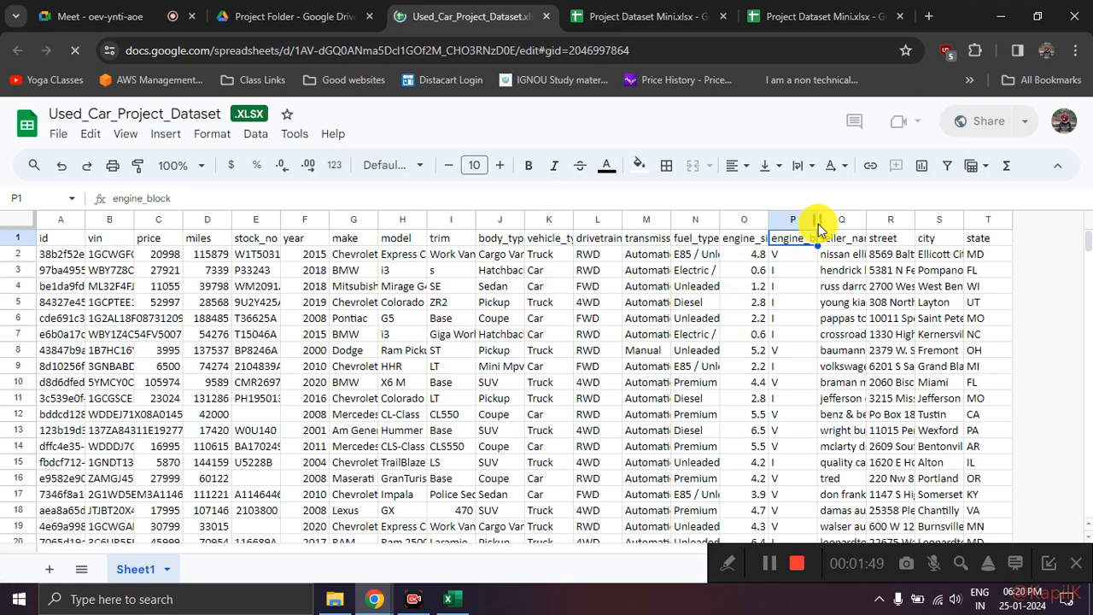
pyautogui.moveTo(824, 229); pyautogui.dragTo(829, 223)
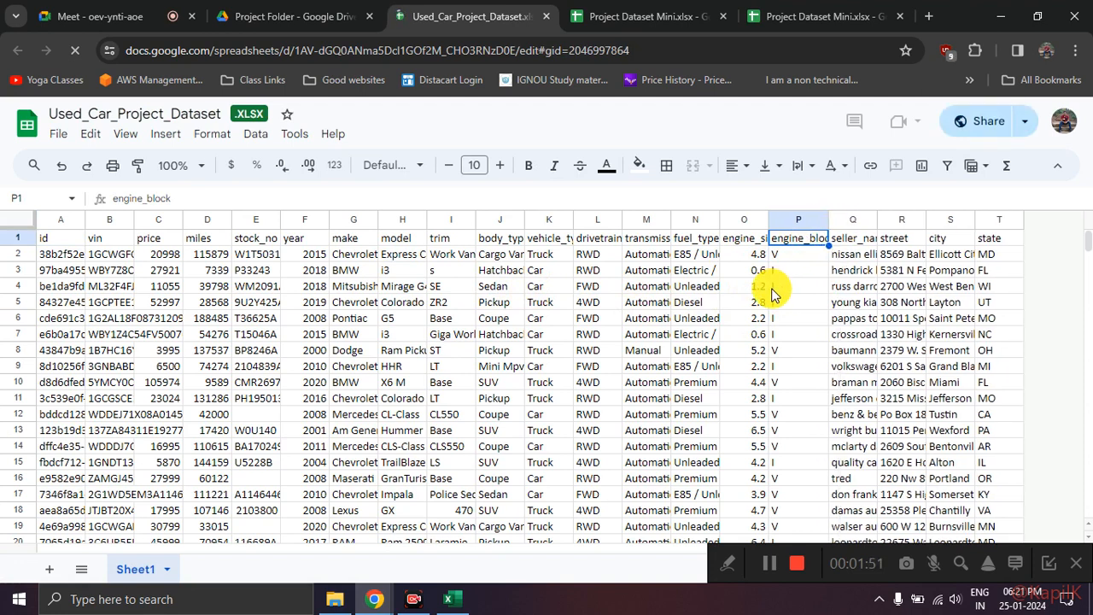
pyautogui.moveTo(721, 223); pyautogui.dragTo(737, 225)
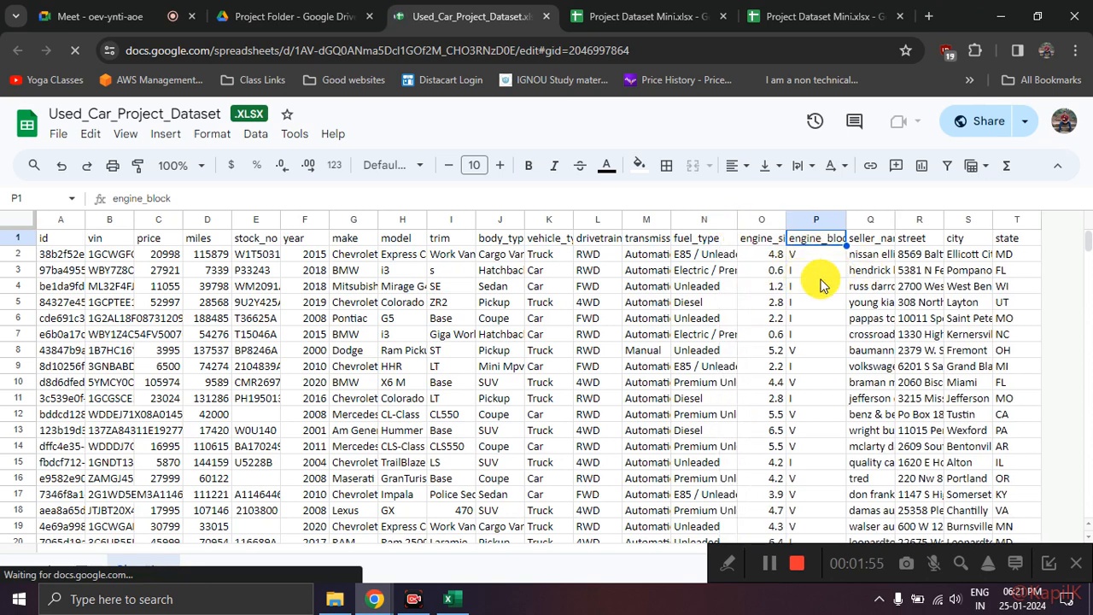
pyautogui.click(818, 272)
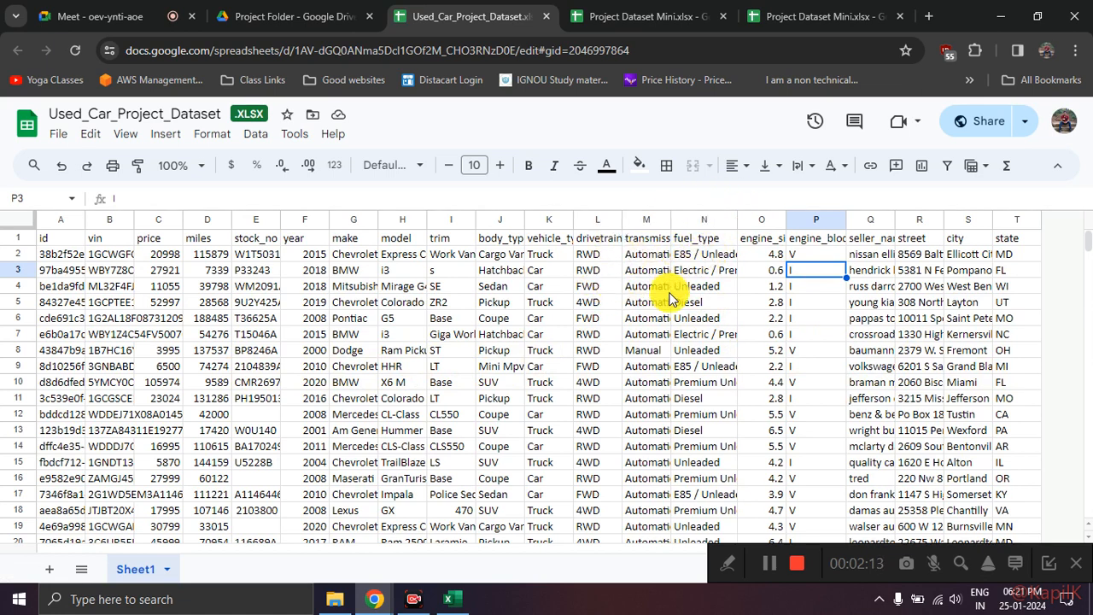
# Step: Close the used car dataset, both copies of Project Dataset Mini.xlsx and the Drive Project Folder
pyautogui.click(551, 24)
pyautogui.click(551, 24)
pyautogui.click(551, 24)
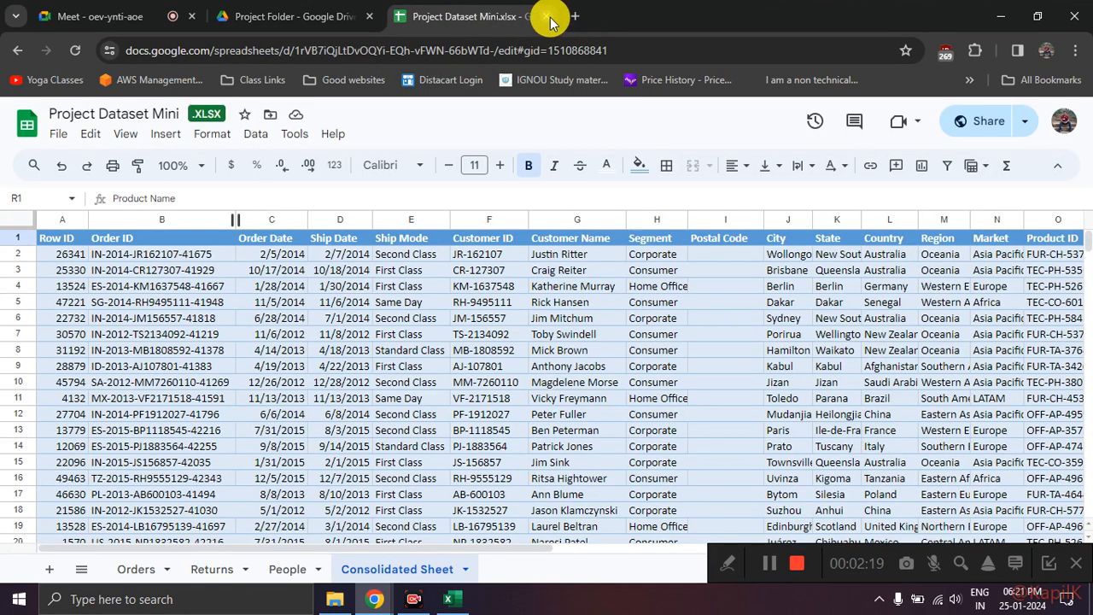
pyautogui.click(550, 17)
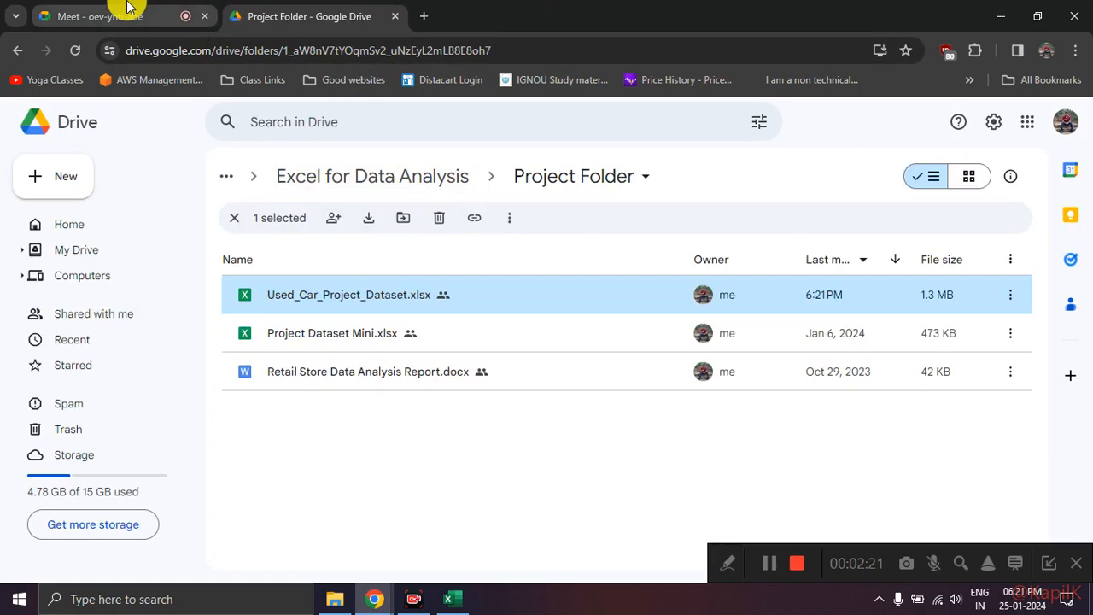
pyautogui.click(399, 17)
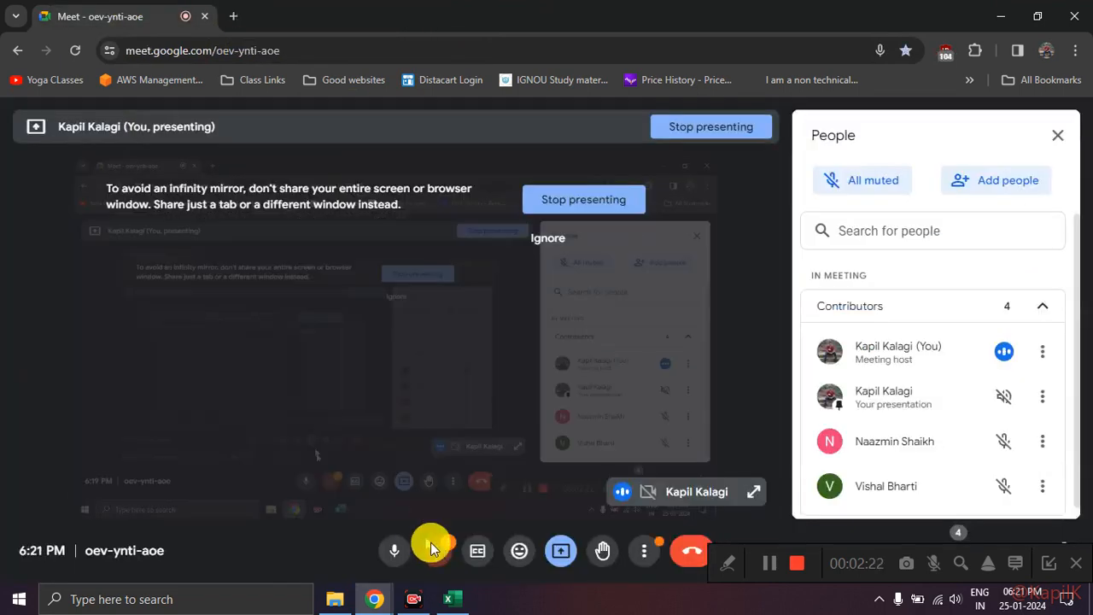
# Step: Switch to the Day 3 class work workbook in Excel and review Examples 1 to 3 on the vlookup dataset sheet
pyautogui.click(448, 599)
pyautogui.scroll(3, 352, 298)
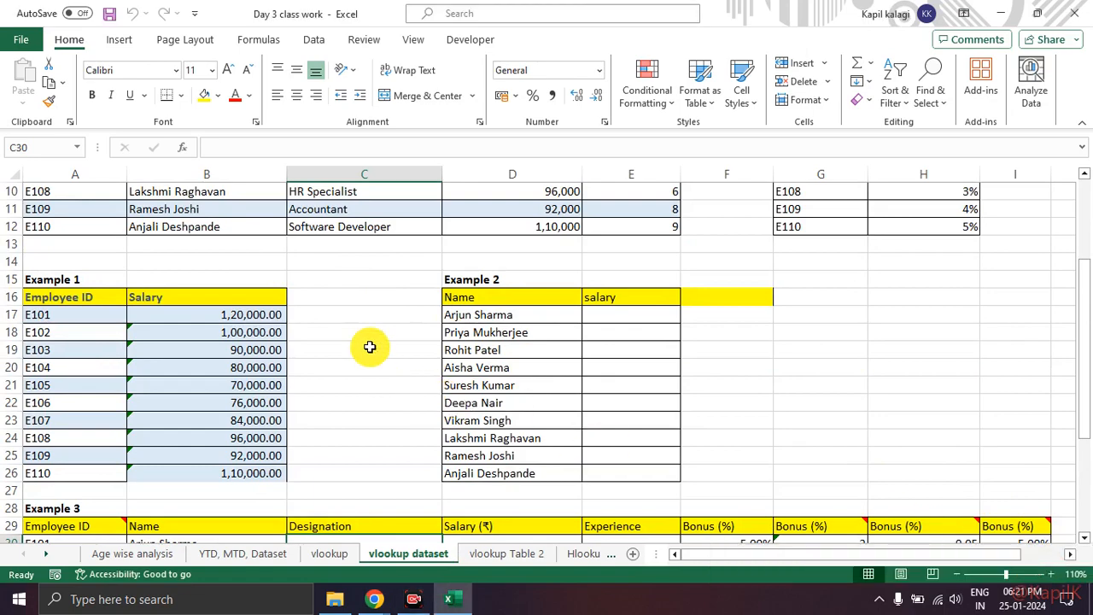
pyautogui.scroll(2, 258, 301)
pyautogui.scroll(1, 257, 300)
pyautogui.scroll(-3, 305, 303)
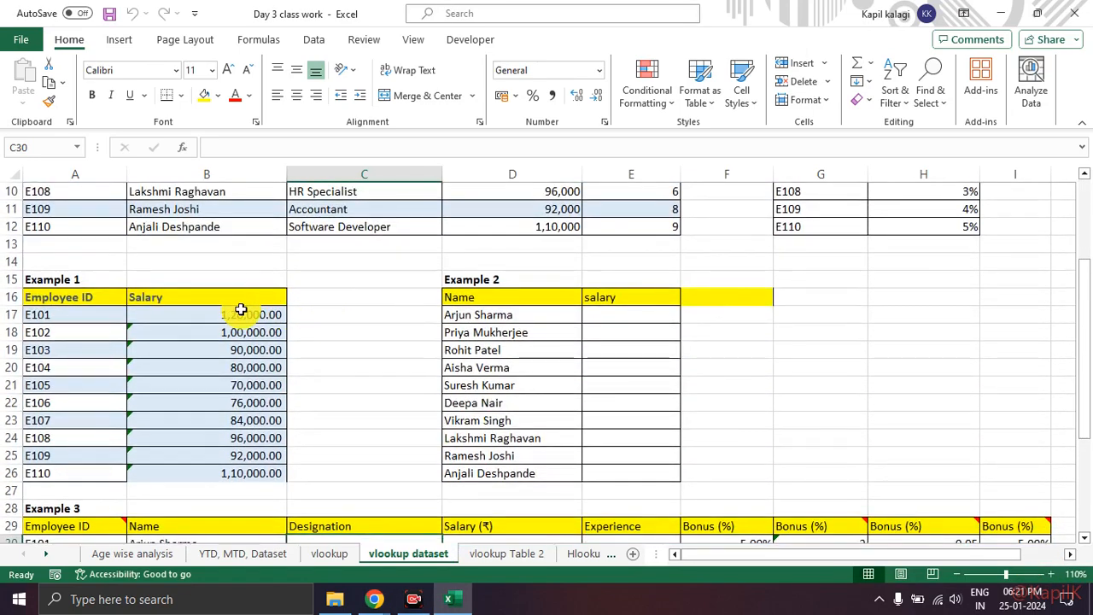
pyautogui.scroll(-4, 376, 349)
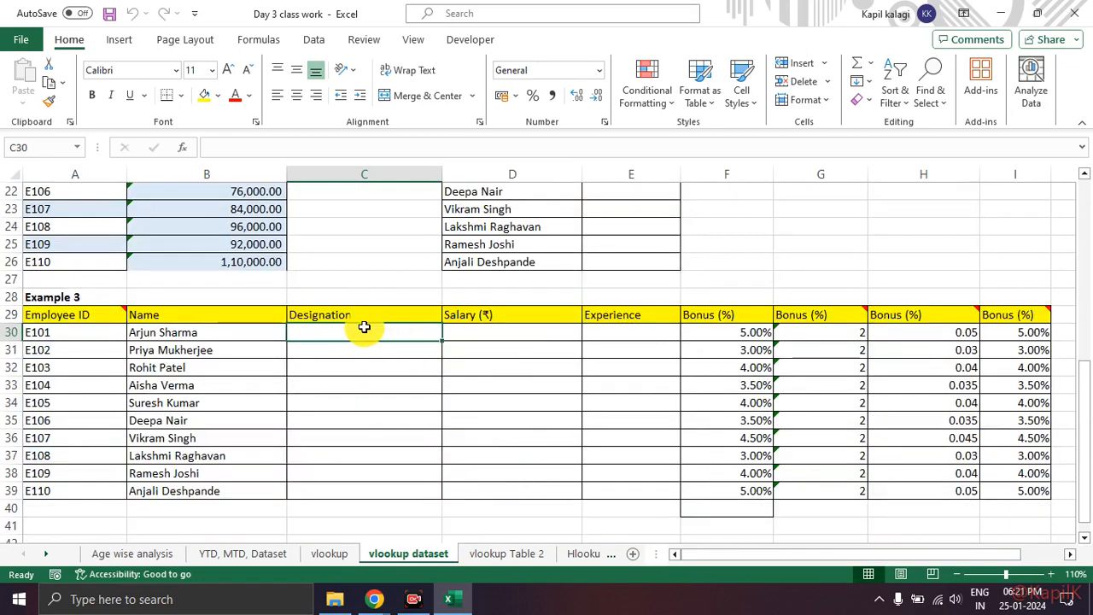
pyautogui.click(359, 365)
pyautogui.scroll(7, 359, 359)
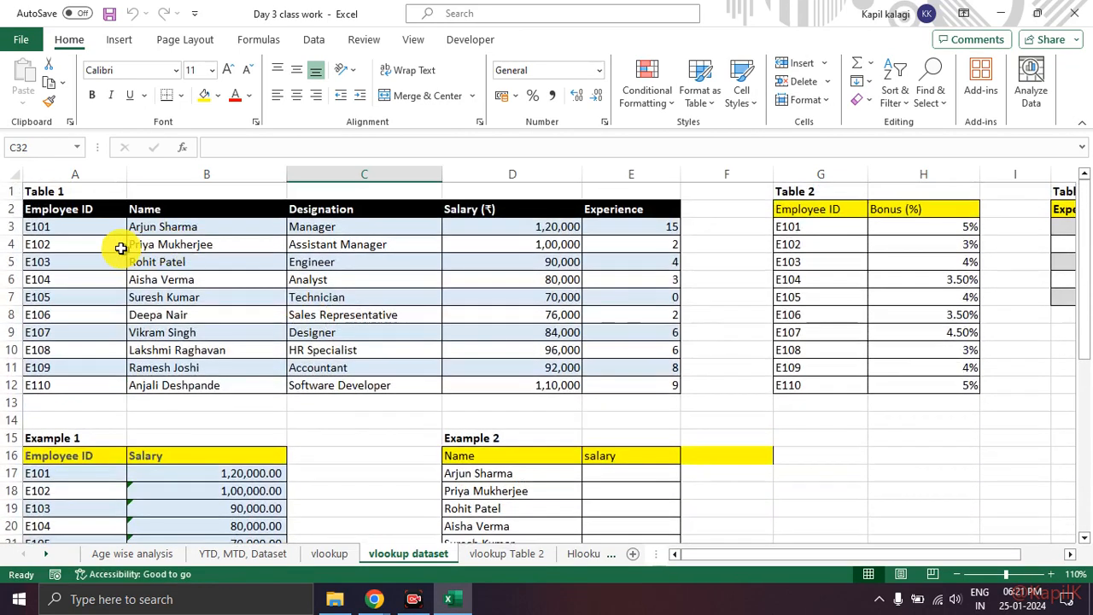
# Step: Compare the employee source table with Example 3's Employee ID to Experience range A29:E39, ending on the first Designation cell, C30
pyautogui.moveTo(68, 211); pyautogui.dragTo(636, 401)
pyautogui.scroll(-2, 491, 368)
pyautogui.scroll(-5, 491, 369)
pyautogui.moveTo(60, 314); pyautogui.dragTo(643, 493)
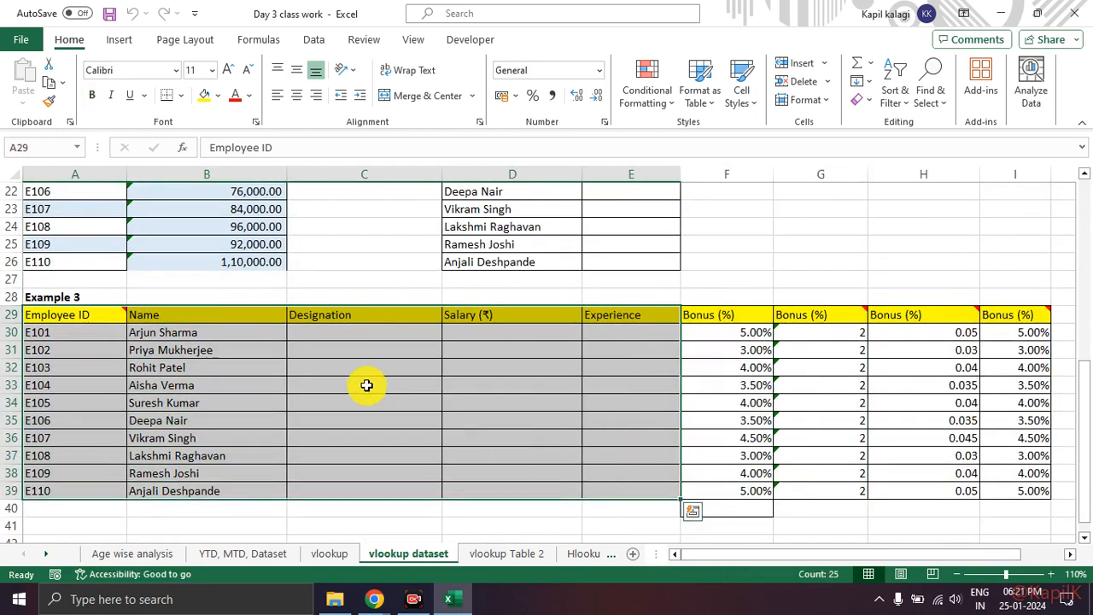
pyautogui.click(367, 385)
pyautogui.click(328, 333)
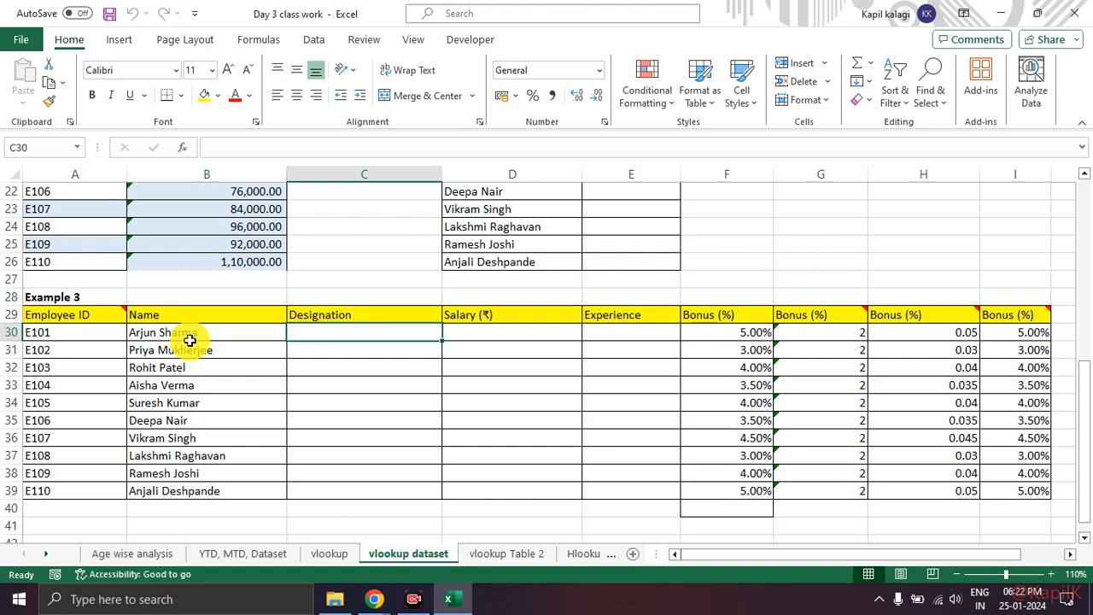
pyautogui.scroll(4, 187, 331)
pyautogui.scroll(-3, 186, 331)
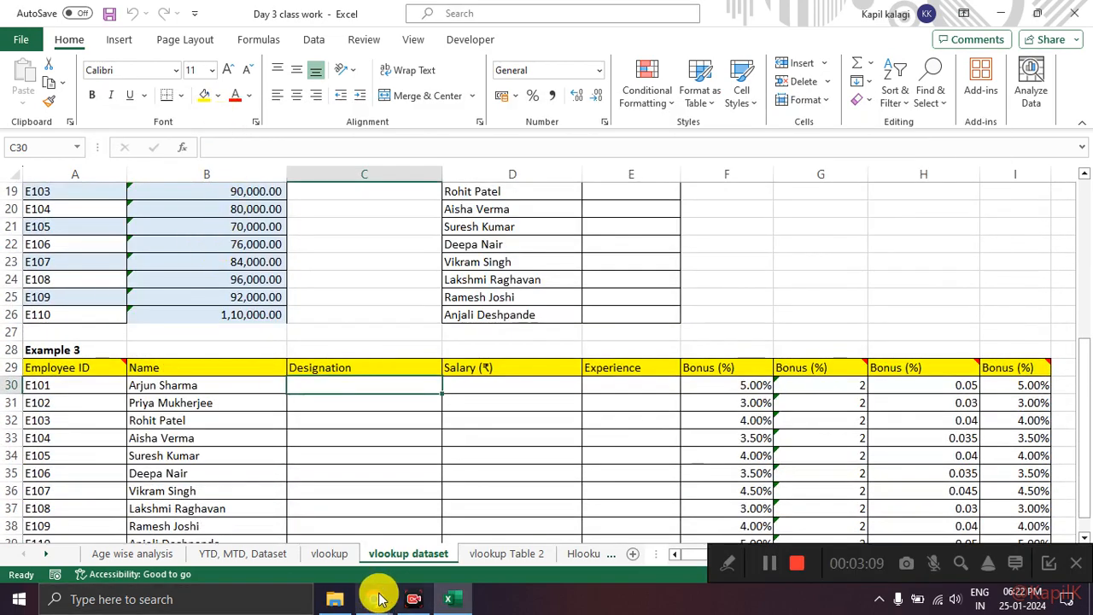
# Step: Switch to Google Meet, admit the waiting participant to the call and return to the Day 3 class work workbook
pyautogui.moveTo(374, 598)
pyautogui.click(285, 542)
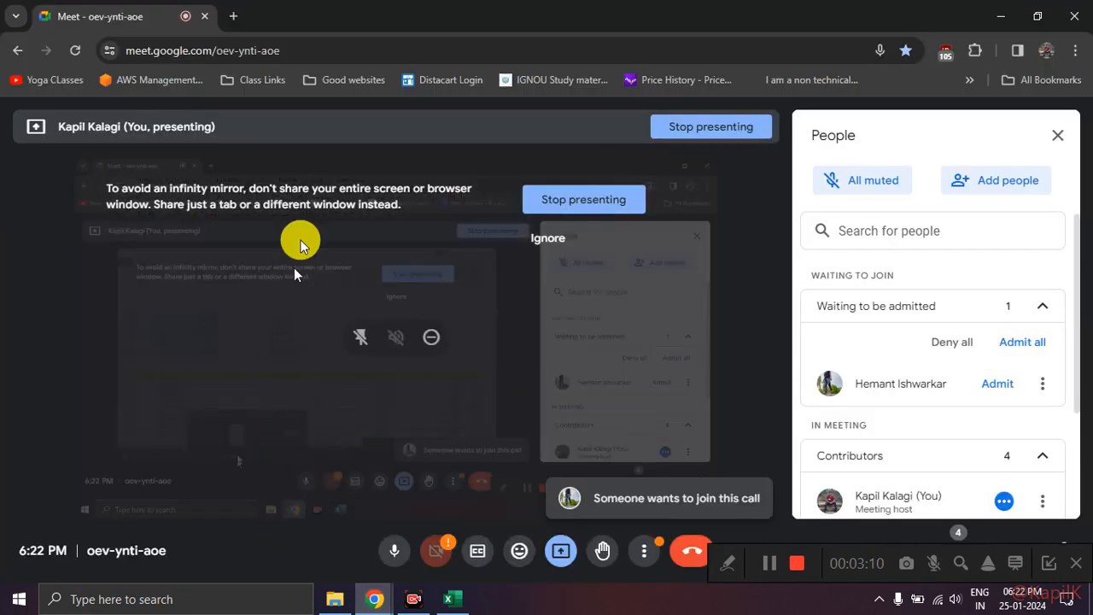
pyautogui.click(988, 391)
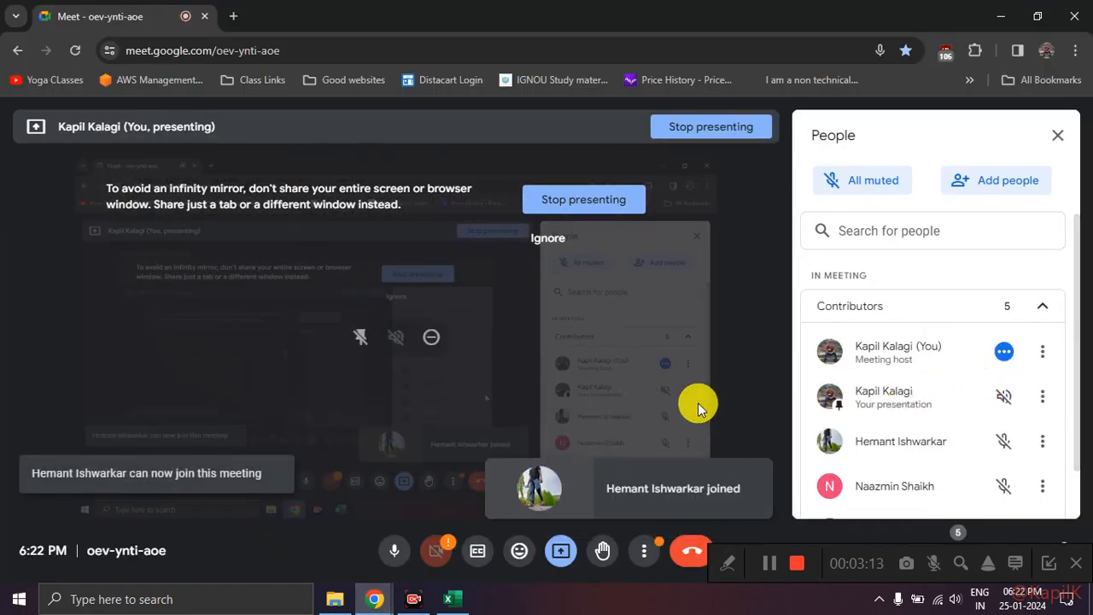
pyautogui.hotkey('alt', 'Tab')
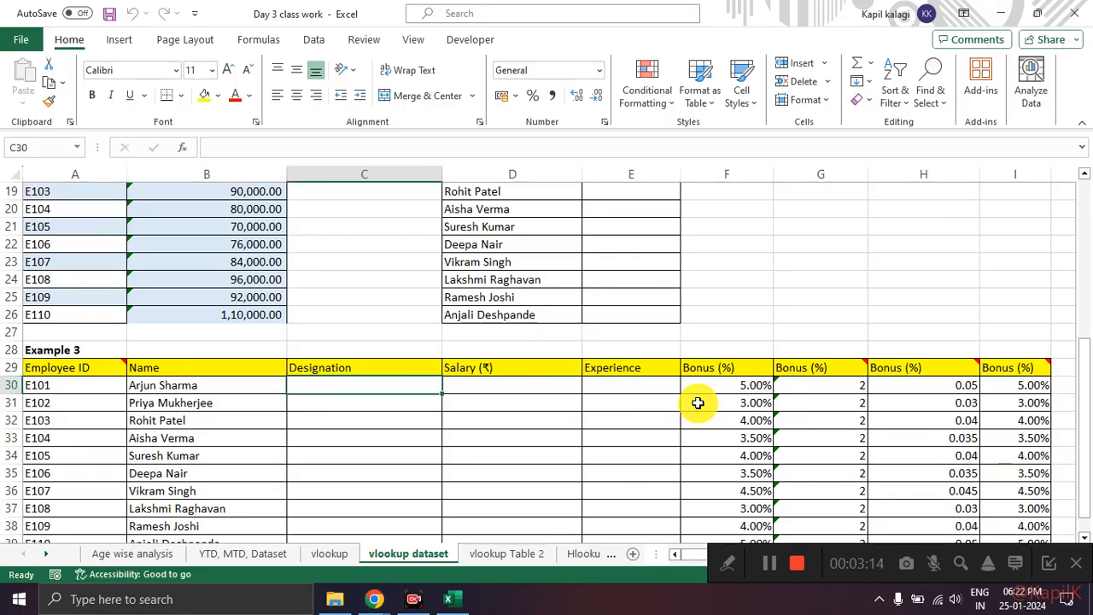
# Step: Examine Example 3's Employee ID and empty Designation cells against the employee data in Table 1
pyautogui.click(323, 417)
pyautogui.moveTo(352, 388); pyautogui.dragTo(356, 493)
pyautogui.click(359, 357)
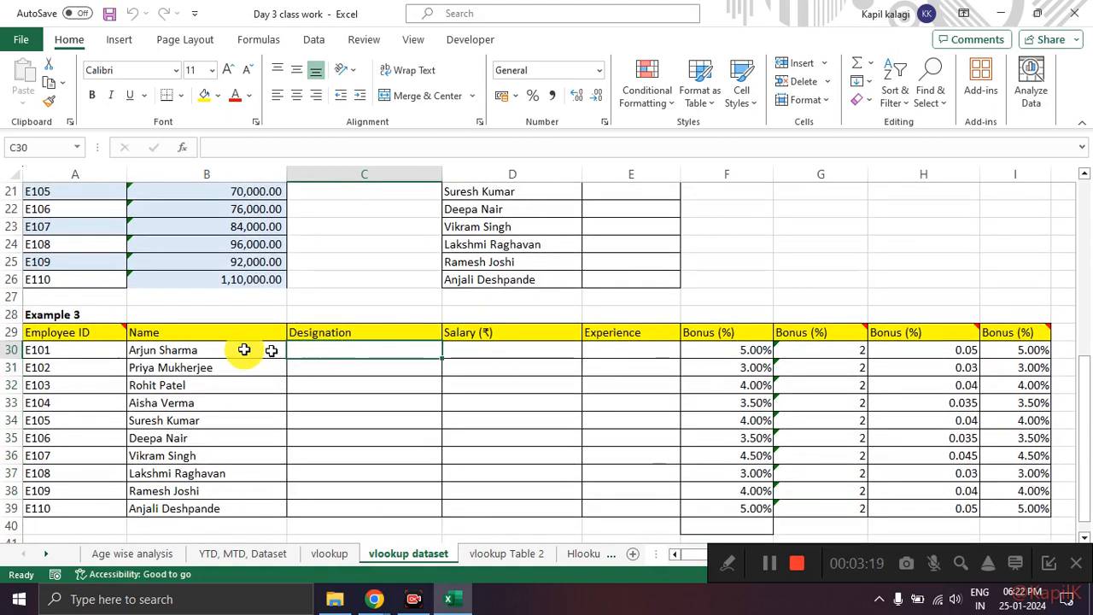
pyautogui.moveTo(80, 336); pyautogui.dragTo(381, 350)
pyautogui.click(381, 350)
pyautogui.click(93, 343)
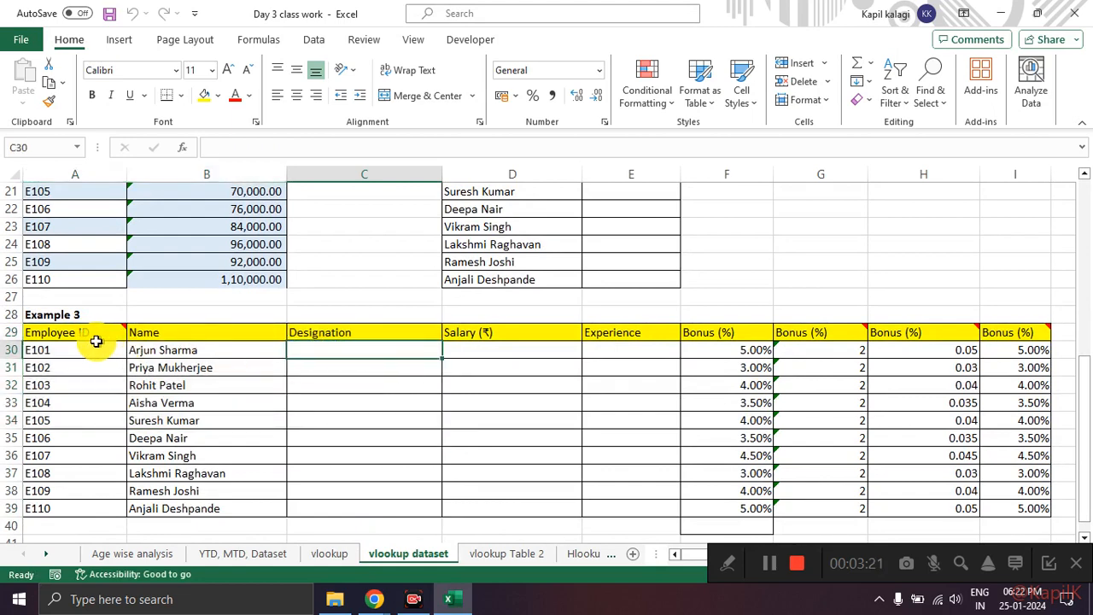
pyautogui.click(353, 348)
pyautogui.scroll(3, 350, 425)
pyautogui.scroll(4, 350, 425)
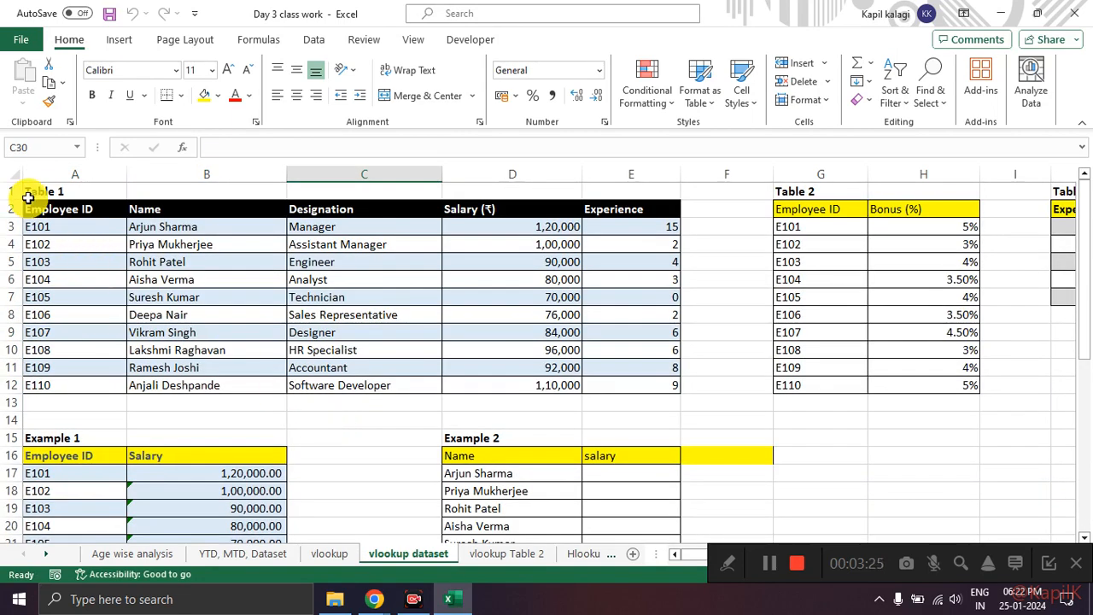
pyautogui.moveTo(64, 208); pyautogui.dragTo(607, 382)
pyautogui.click(340, 432)
pyautogui.scroll(-6, 343, 429)
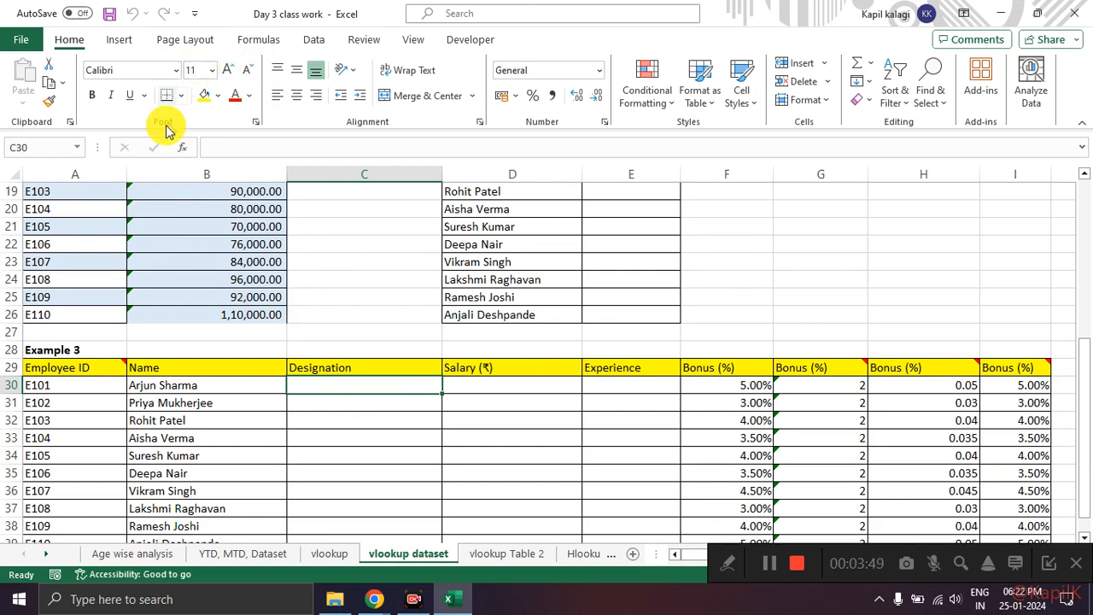
# Step: Review Example 3's Employee ID to Designation range A29:C38, close the antivirus notification and compare with Table 1
pyautogui.click(259, 44)
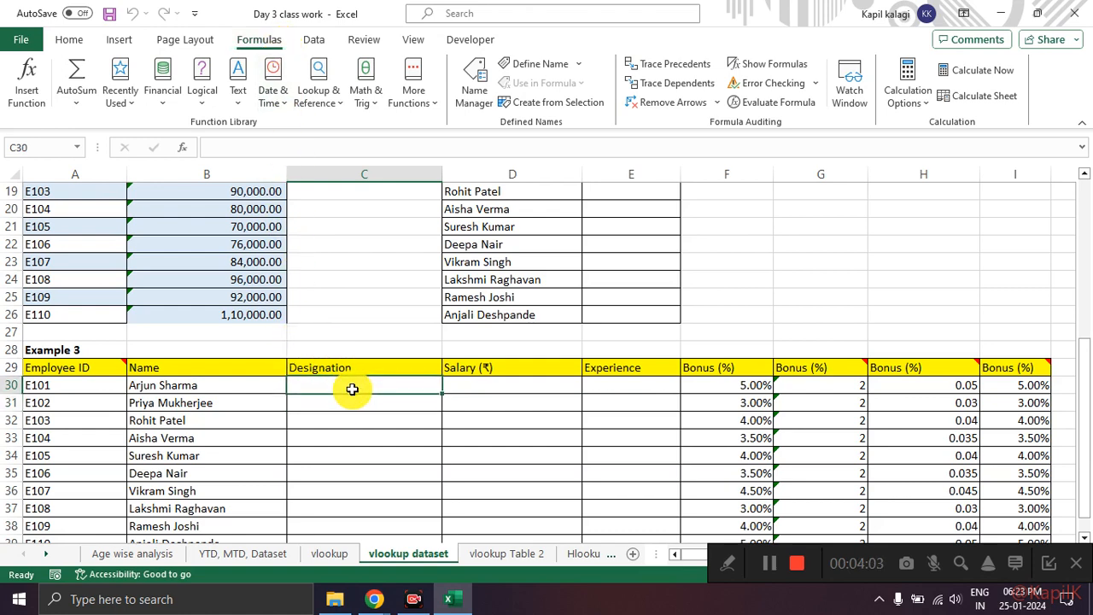
pyautogui.click(368, 414)
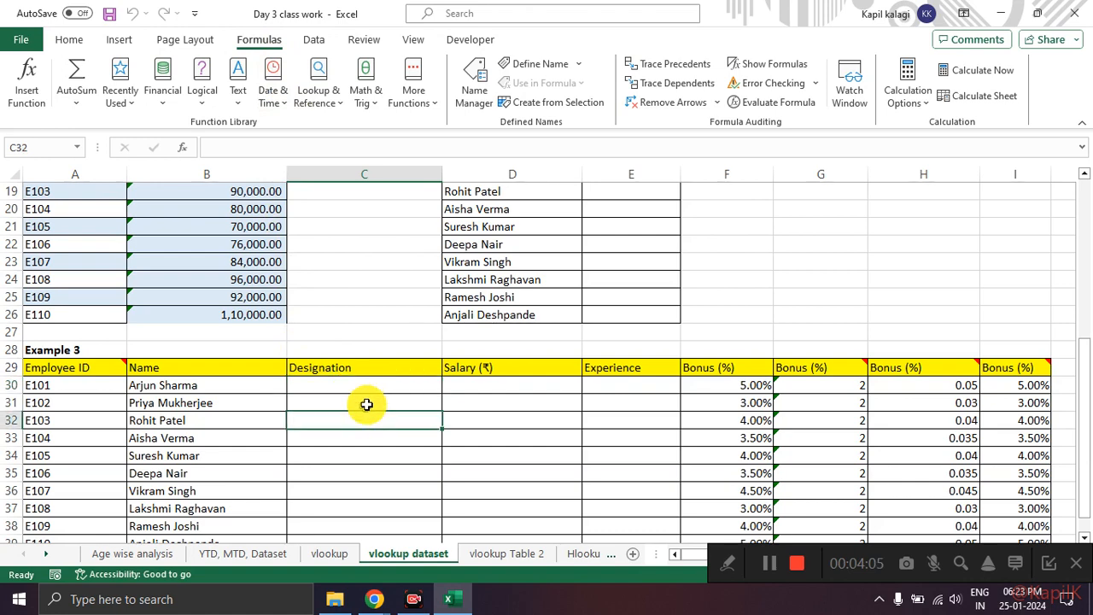
pyautogui.click(370, 388)
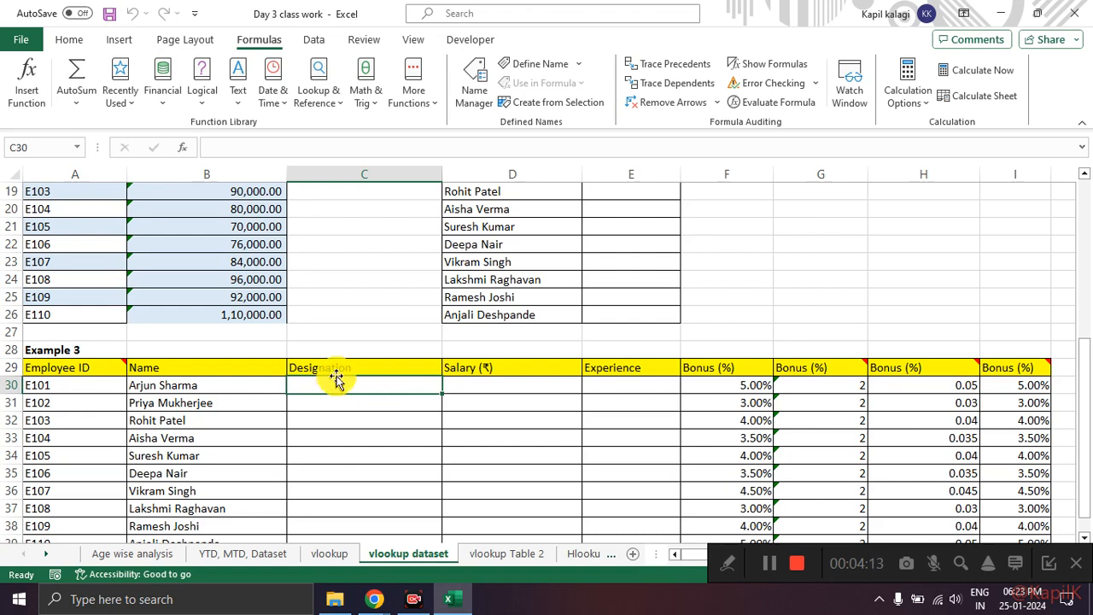
pyautogui.click(342, 366)
pyautogui.click(350, 389)
pyautogui.moveTo(349, 390); pyautogui.dragTo(357, 538)
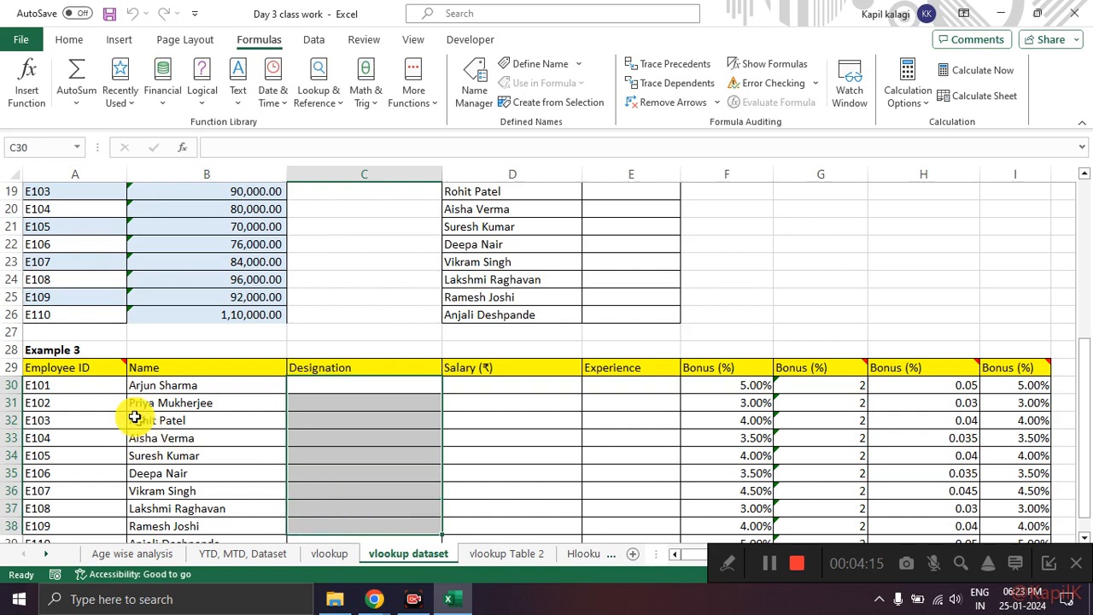
pyautogui.moveTo(93, 371)
pyautogui.mouseDown()
pyautogui.moveTo(93, 515)
pyautogui.moveTo(368, 525)
pyautogui.mouseUp()
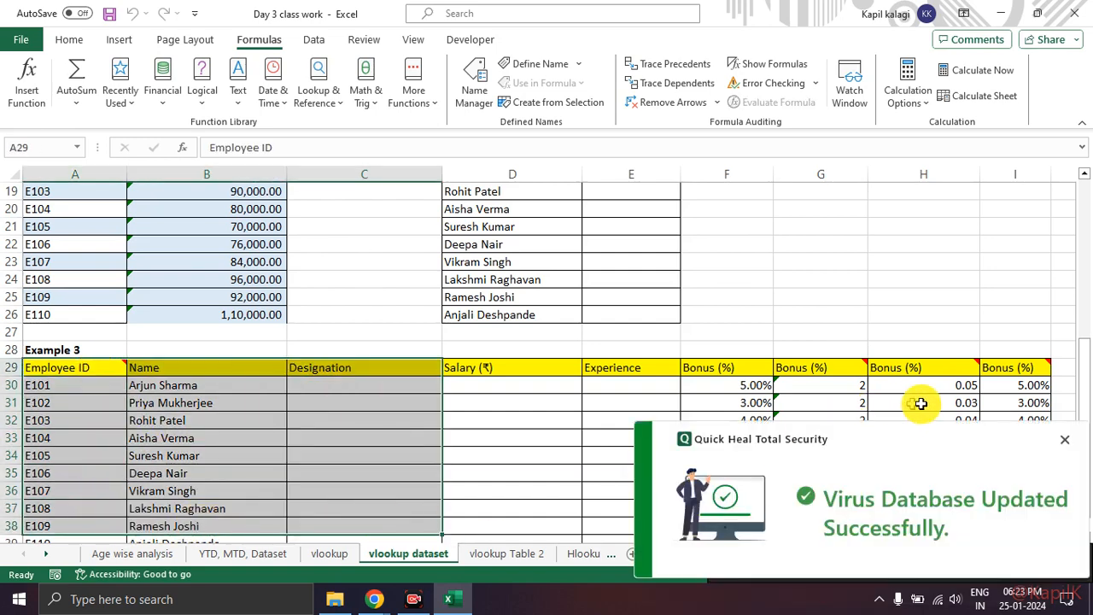
pyautogui.click(1064, 439)
pyautogui.scroll(6, 451, 319)
pyautogui.moveTo(81, 207); pyautogui.dragTo(667, 376)
pyautogui.scroll(-5, 422, 313)
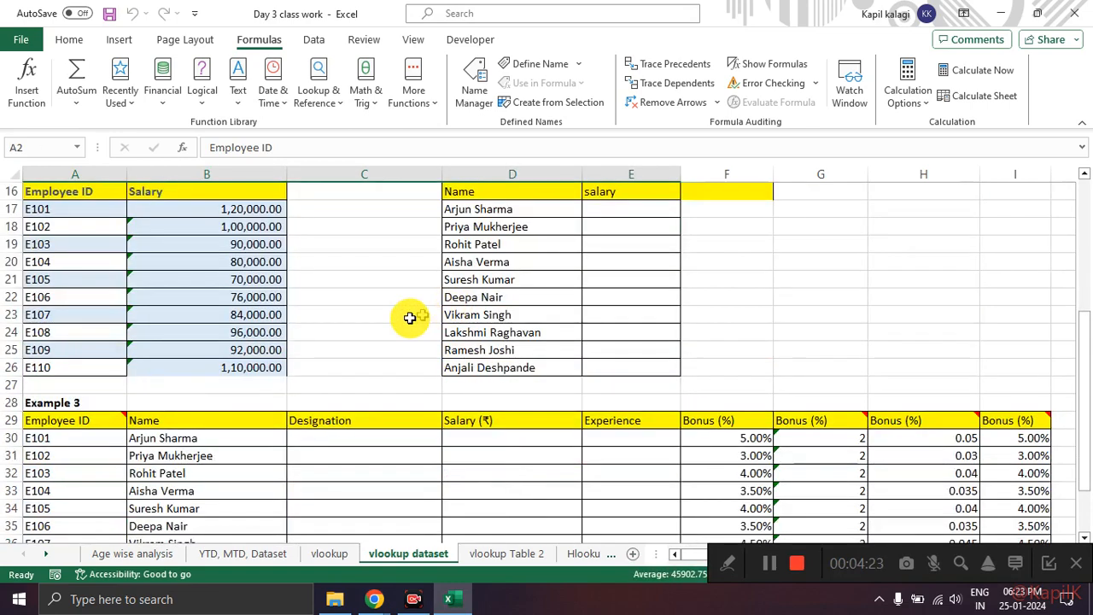
pyautogui.scroll(-2, 346, 368)
# Step: Search for the vlookup function and insert VLOOKUP in C30, Example 3's first Designation cell
pyautogui.click(347, 333)
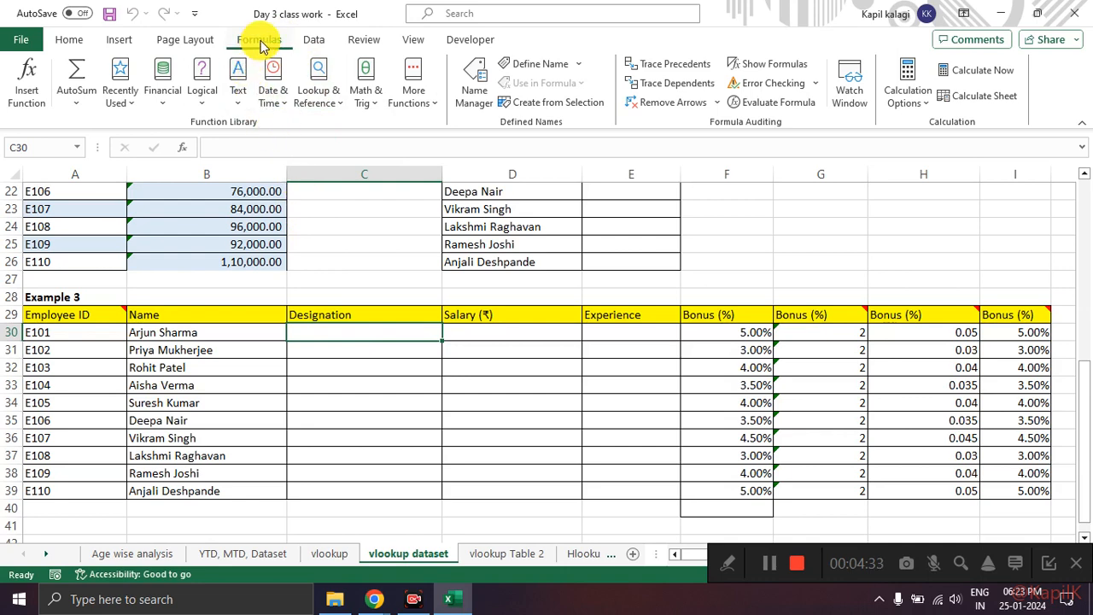
pyautogui.click(31, 97)
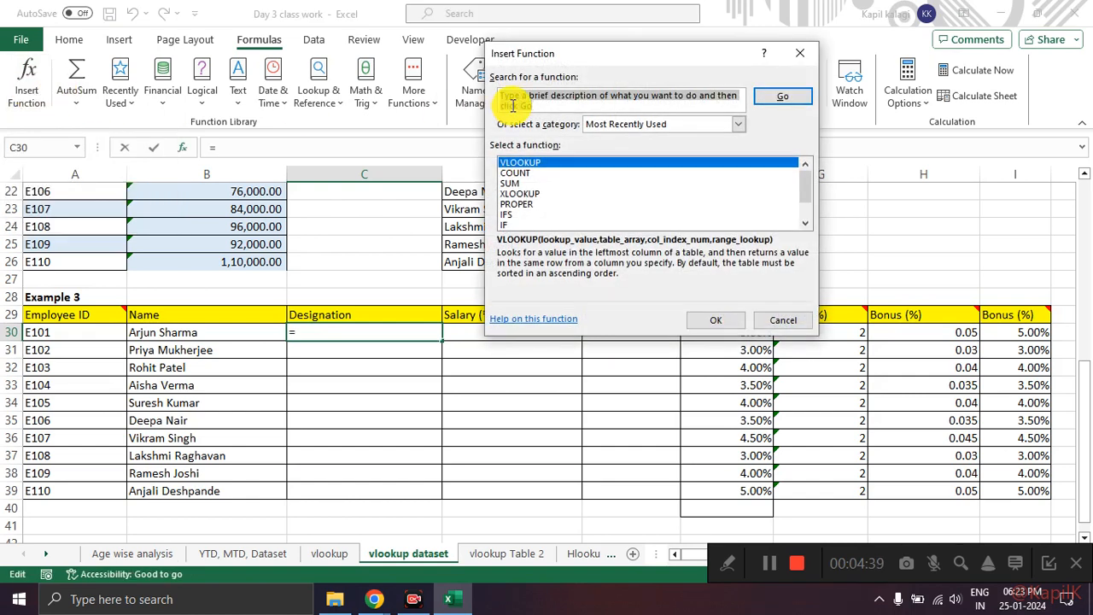
pyautogui.write('vlookup')
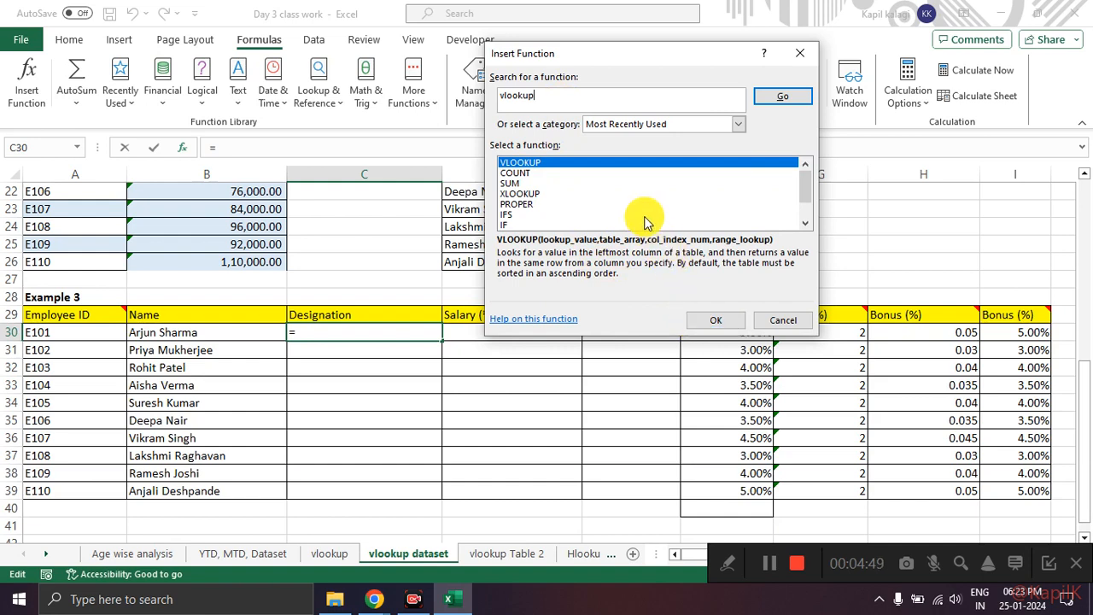
pyautogui.press('Return')
pyautogui.click(708, 316)
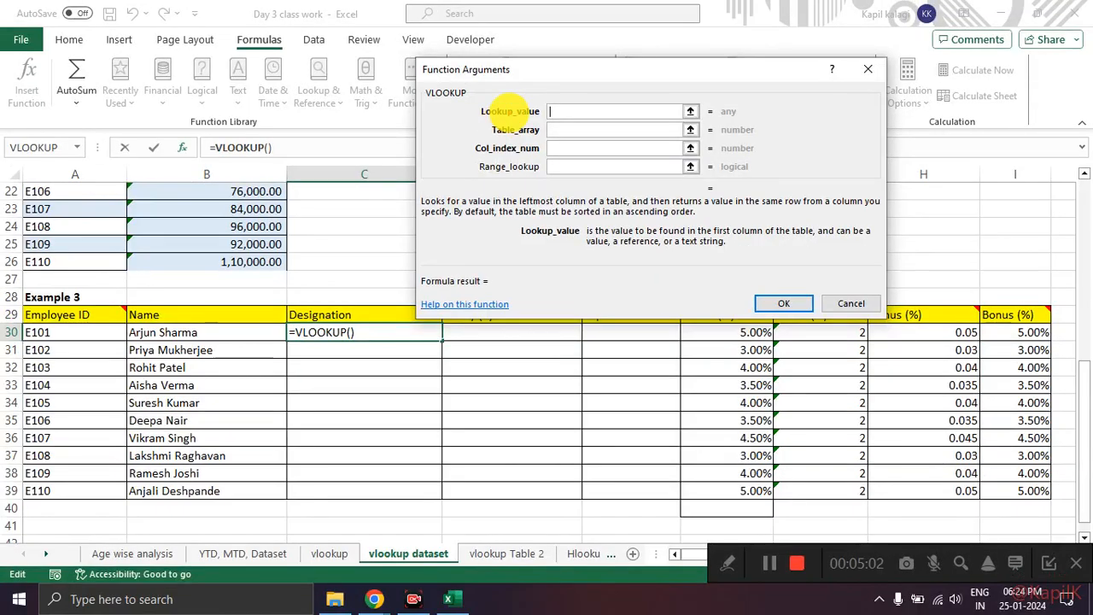
pyautogui.moveTo(501, 121)
pyautogui.mouseDown()
pyautogui.moveTo(547, 101)
pyautogui.moveTo(529, 125)
pyautogui.moveTo(495, 101)
pyautogui.mouseUp()
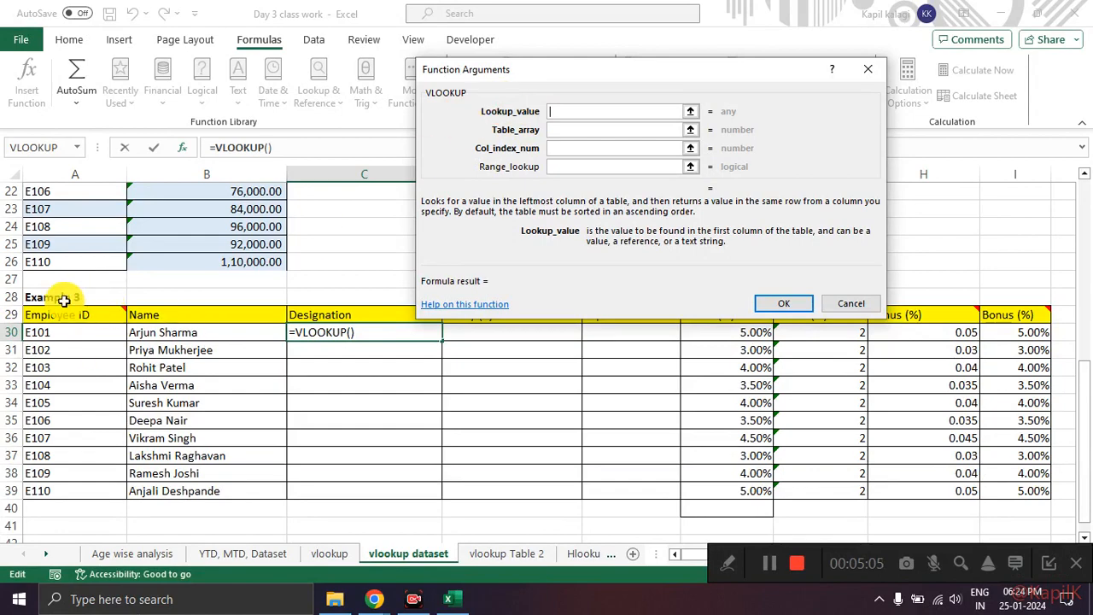
# Step: Switch to Google Meet, admit the next waiting participant and return to the VLOOKUP Function Arguments dialog in Excel
pyautogui.hotkey('alt', 'Tab')
pyautogui.hotkey('alt', 'Tab')
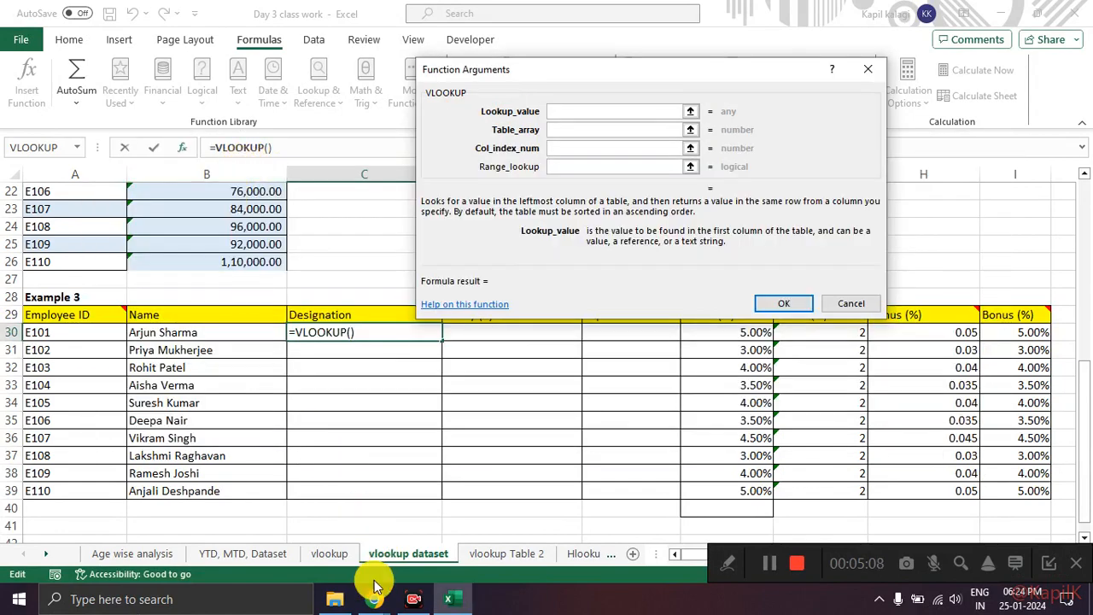
pyautogui.moveTo(374, 589)
pyautogui.click(293, 538)
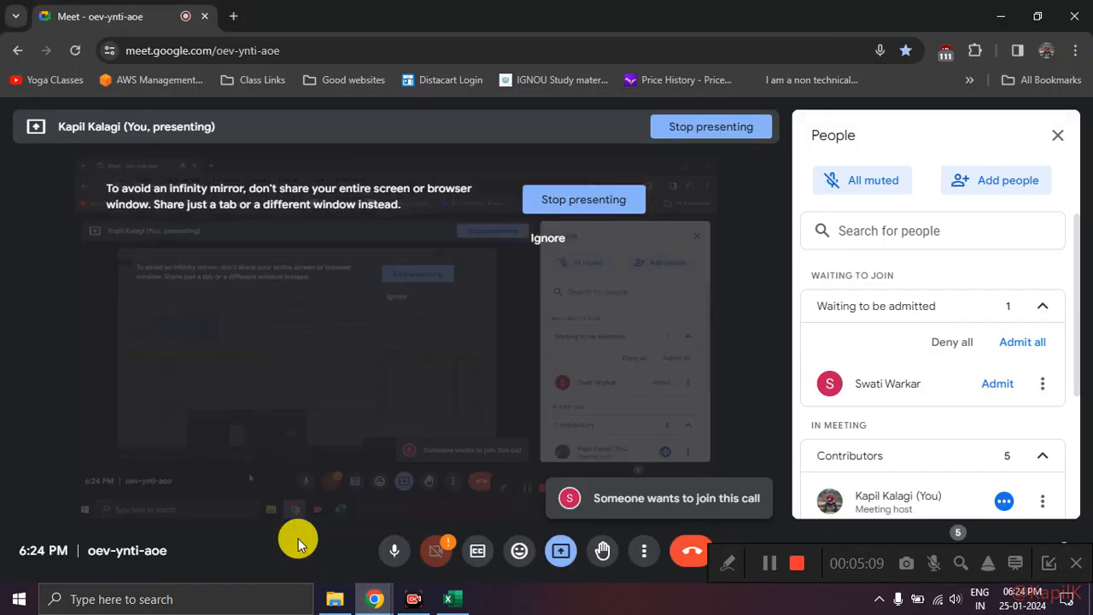
pyautogui.click(993, 384)
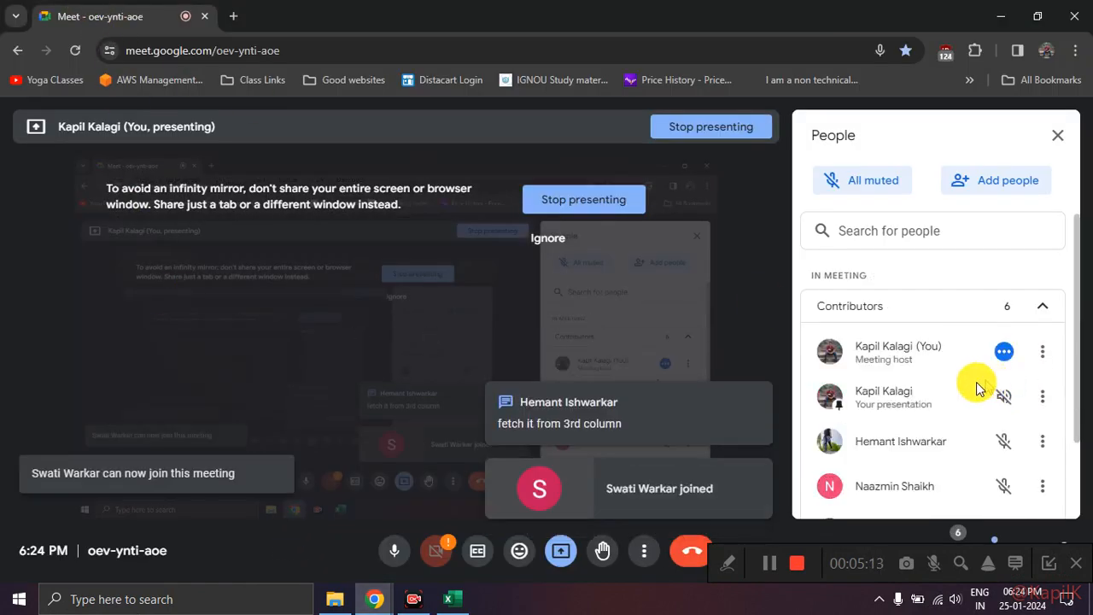
pyautogui.hotkey('alt', 'Tab')
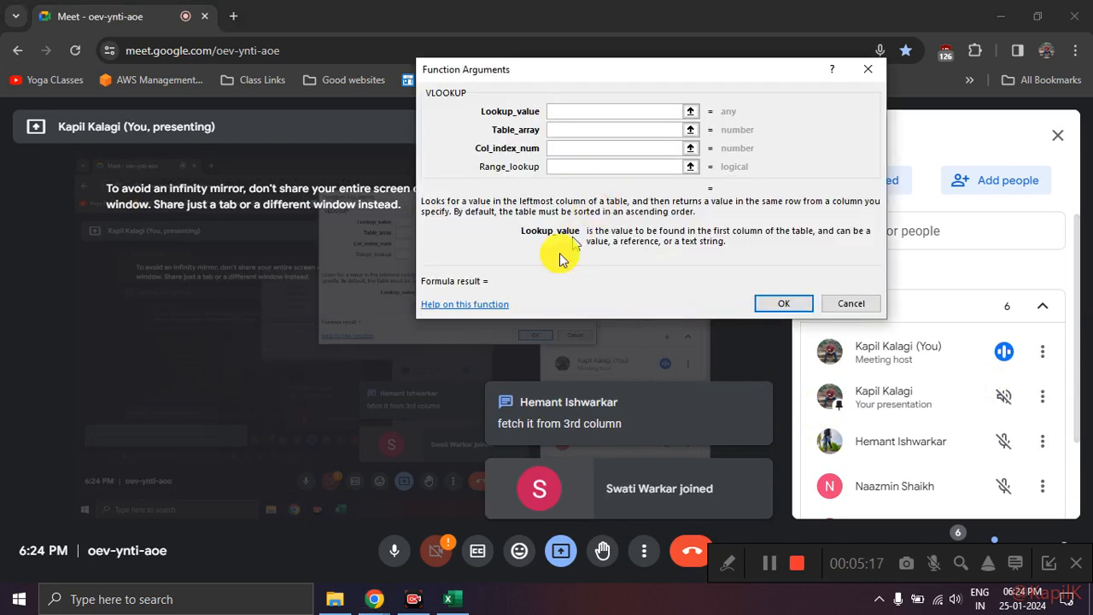
pyautogui.click(382, 606)
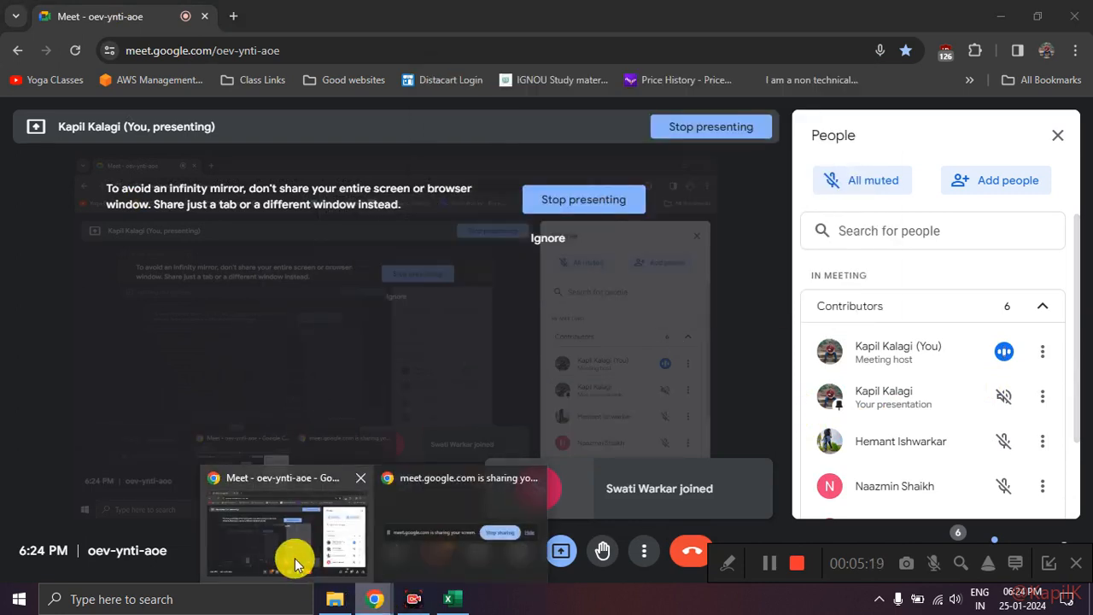
pyautogui.click(457, 600)
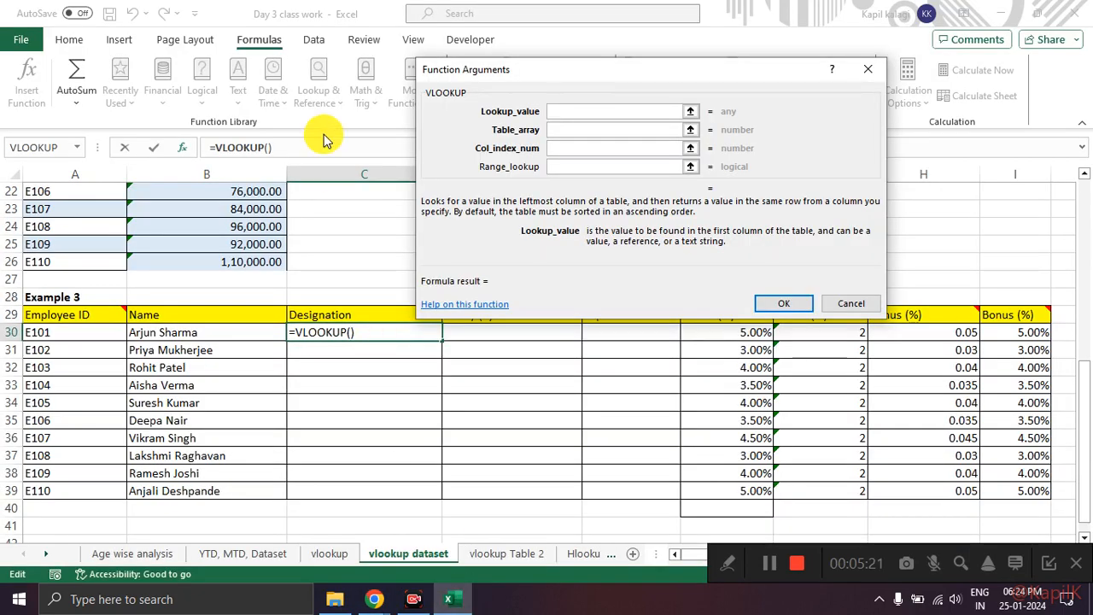
# Step: Compare Table 1 with Example 3 and set VLOOKUP's Lookup_value to A30, the first Employee ID in Example 3
pyautogui.scroll(7, 305, 333)
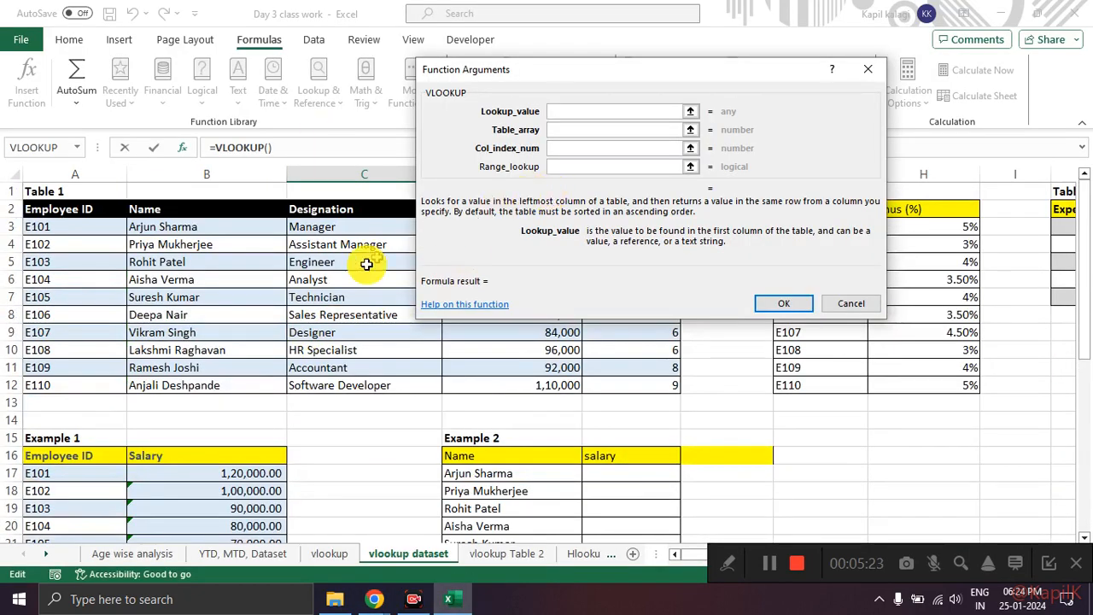
pyautogui.scroll(-7, 333, 282)
pyautogui.scroll(7, 365, 296)
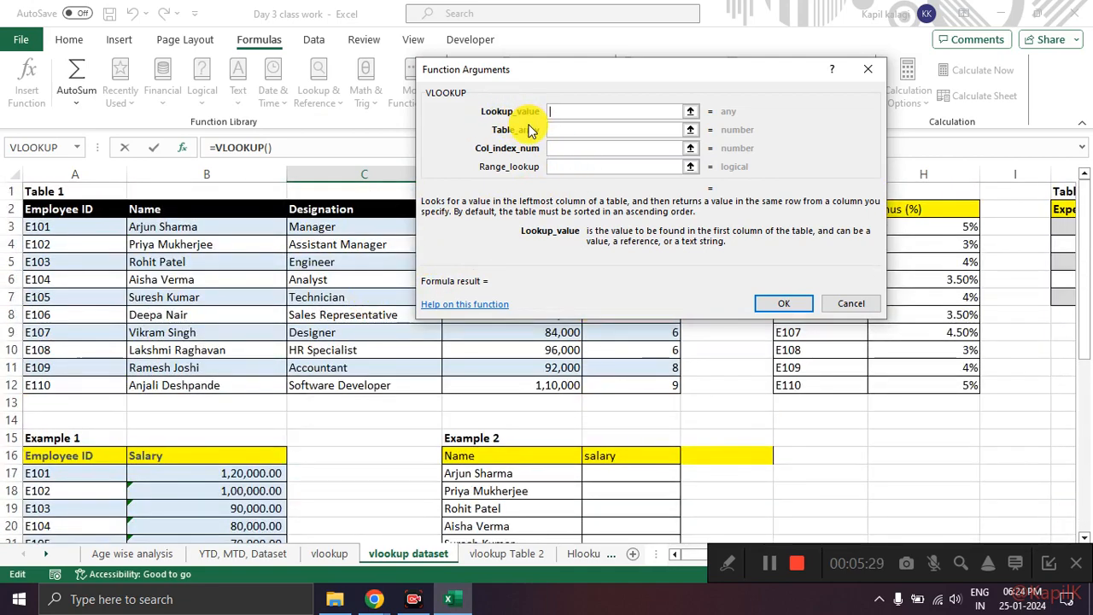
pyautogui.scroll(-3, 390, 459)
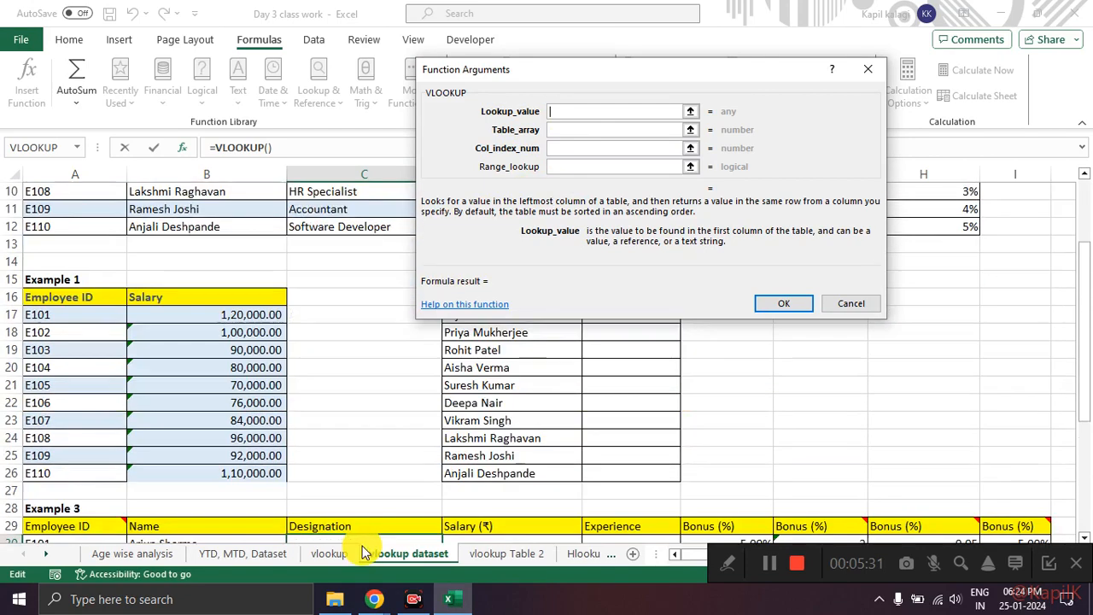
pyautogui.hotkey('alt', 'Tab')
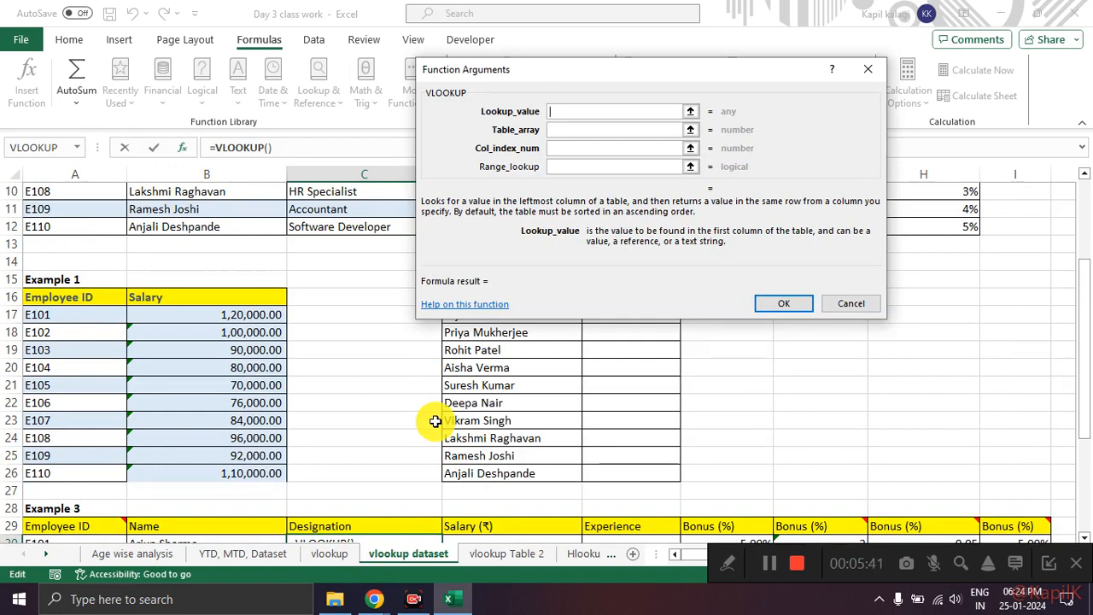
pyautogui.scroll(-4, 207, 507)
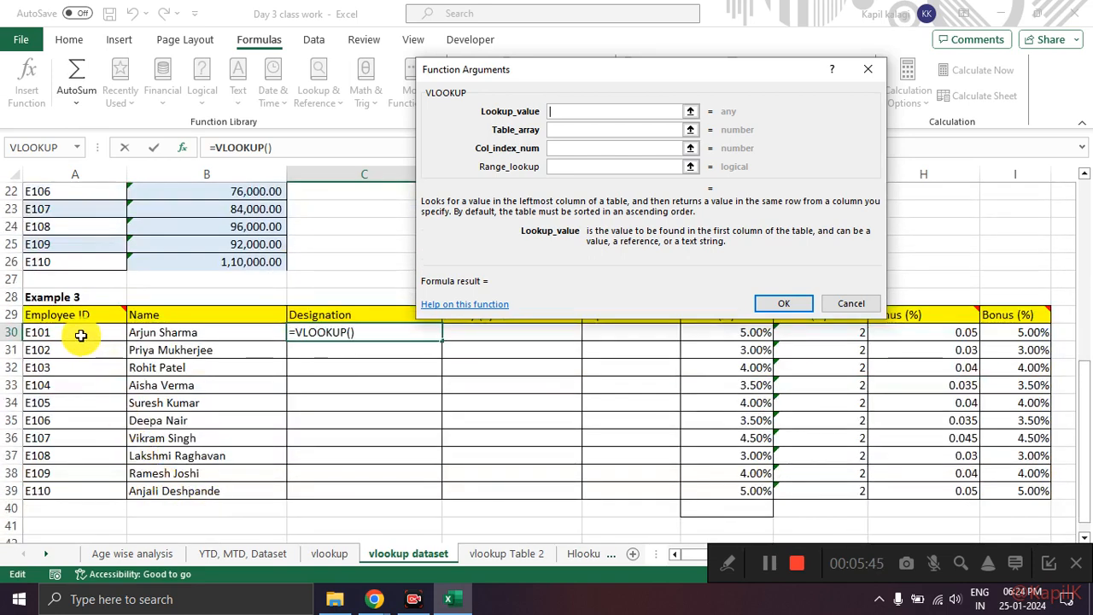
pyautogui.click(81, 335)
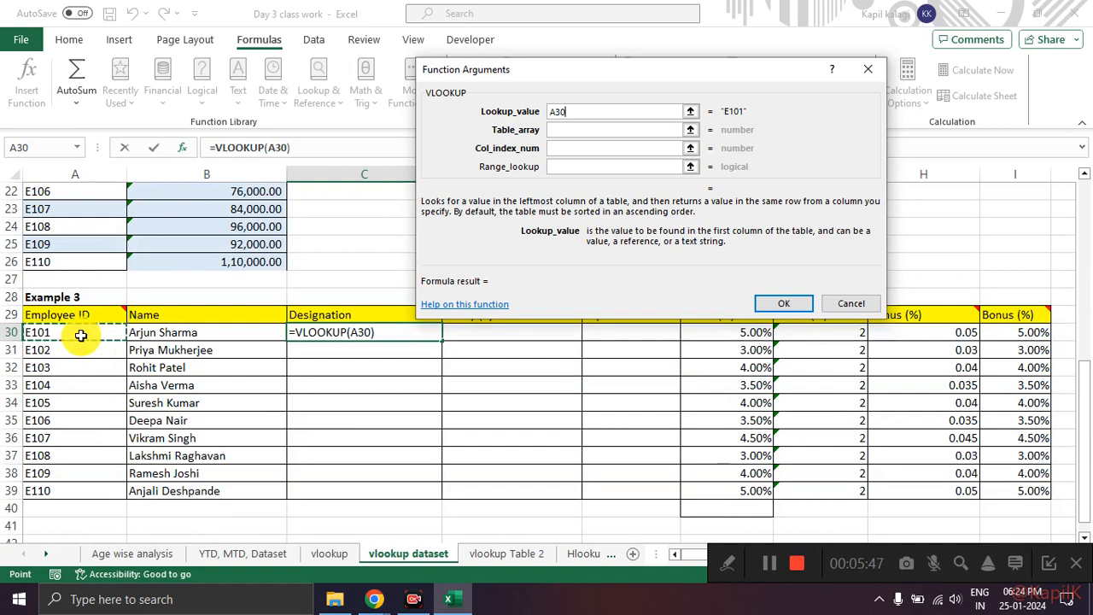
pyautogui.moveTo(72, 305)
pyautogui.mouseDown()
pyautogui.moveTo(13, 342)
pyautogui.moveTo(209, 363)
pyautogui.moveTo(51, 299)
pyautogui.mouseUp()
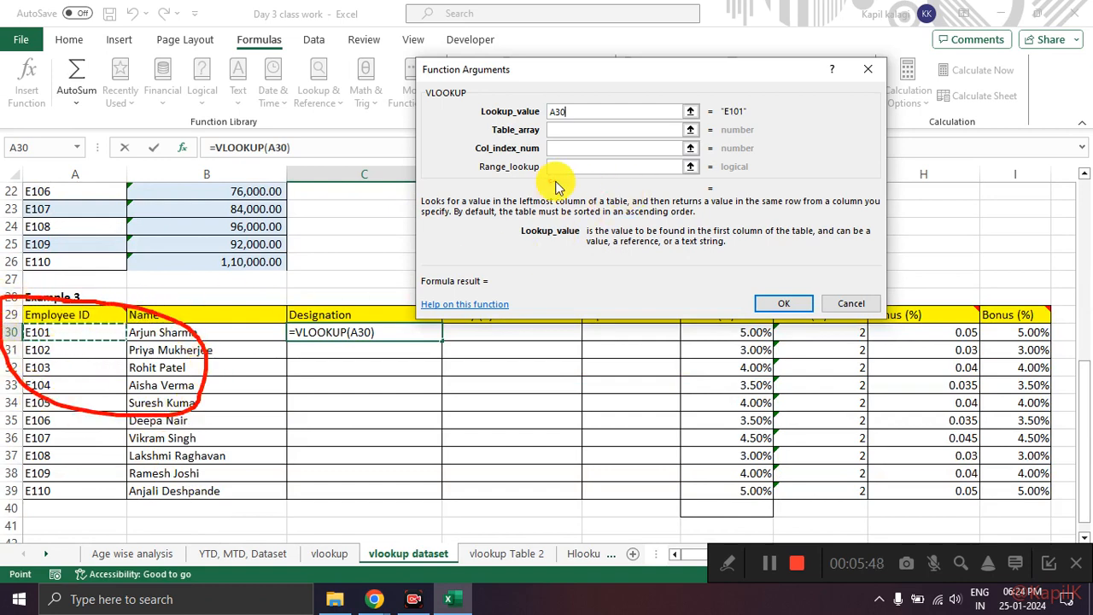
# Step: Set VLOOKUP's Table_array to A3:D14, covering Table 1's data from Employee ID to Salary
pyautogui.click(565, 133)
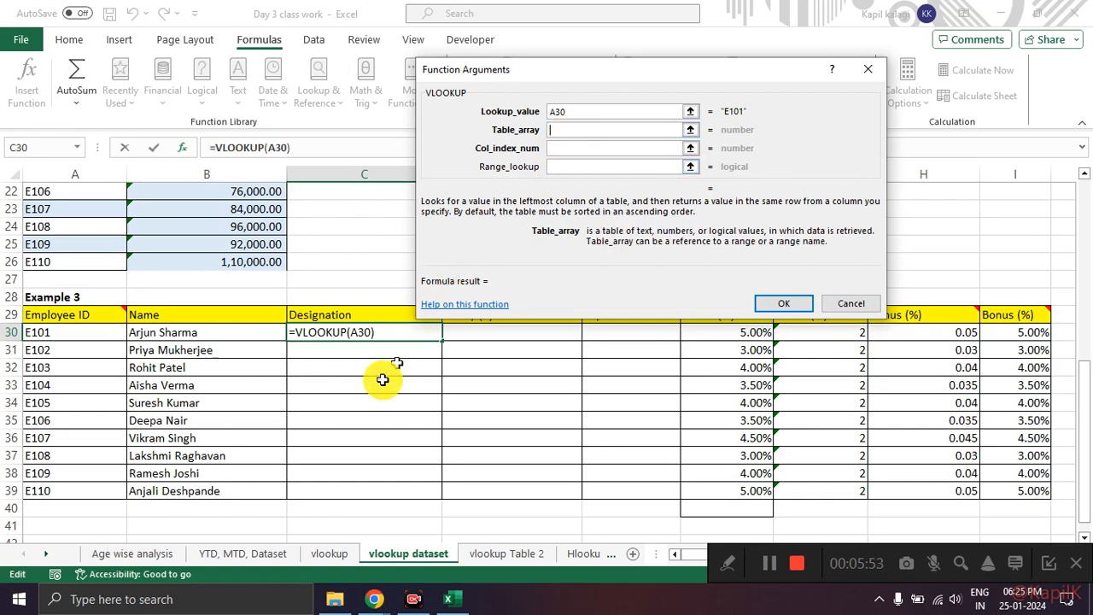
pyautogui.scroll(7, 367, 391)
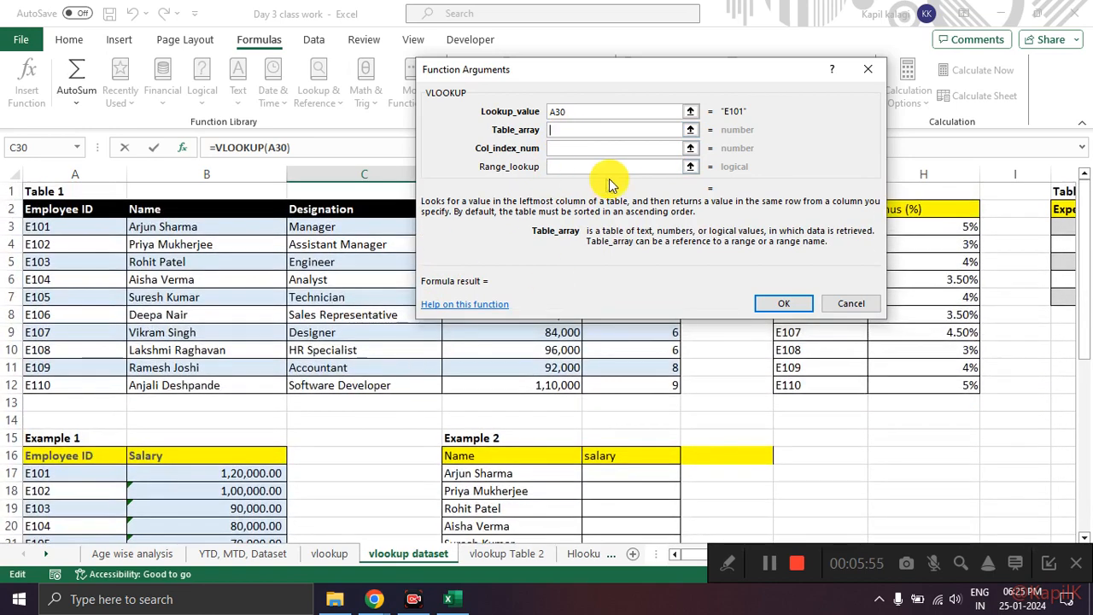
pyautogui.click(690, 129)
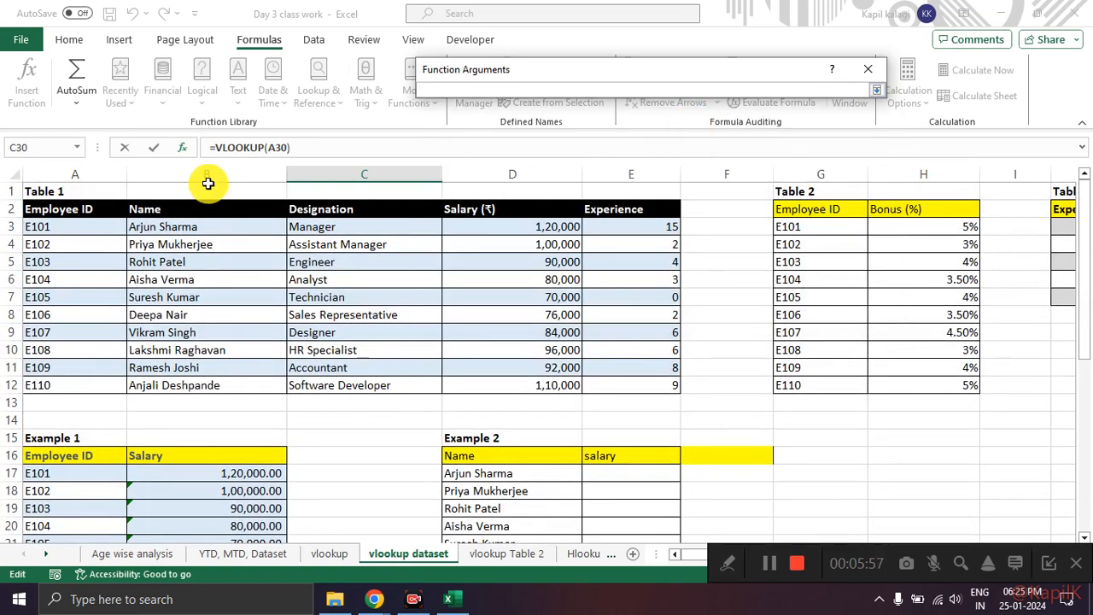
pyautogui.moveTo(78, 228); pyautogui.dragTo(315, 400)
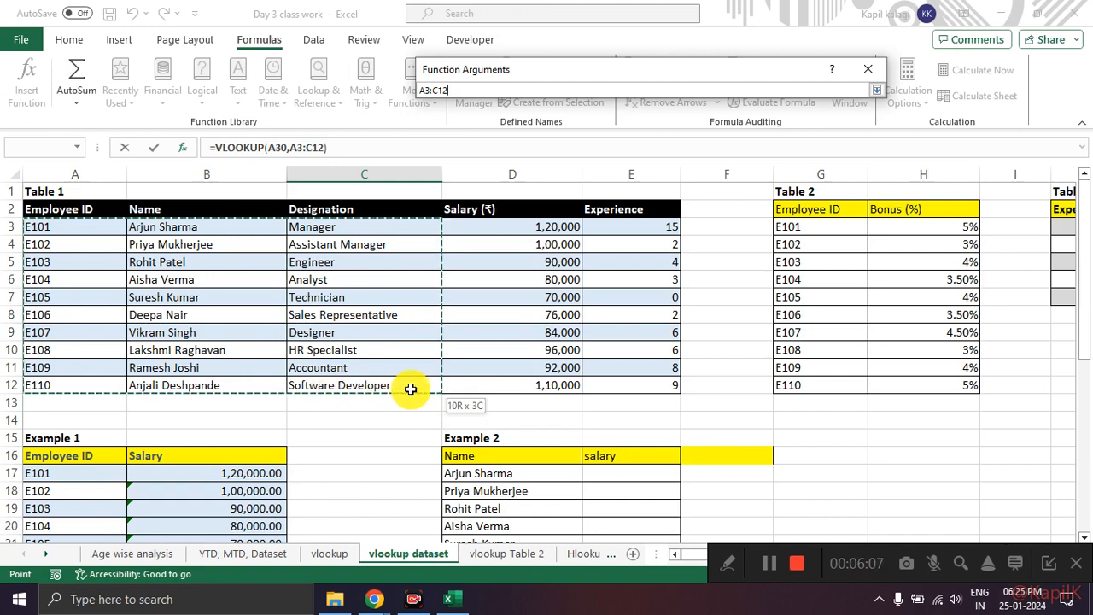
pyautogui.moveTo(410, 388); pyautogui.dragTo(557, 392)
pyautogui.moveTo(443, 385); pyautogui.dragTo(386, 382)
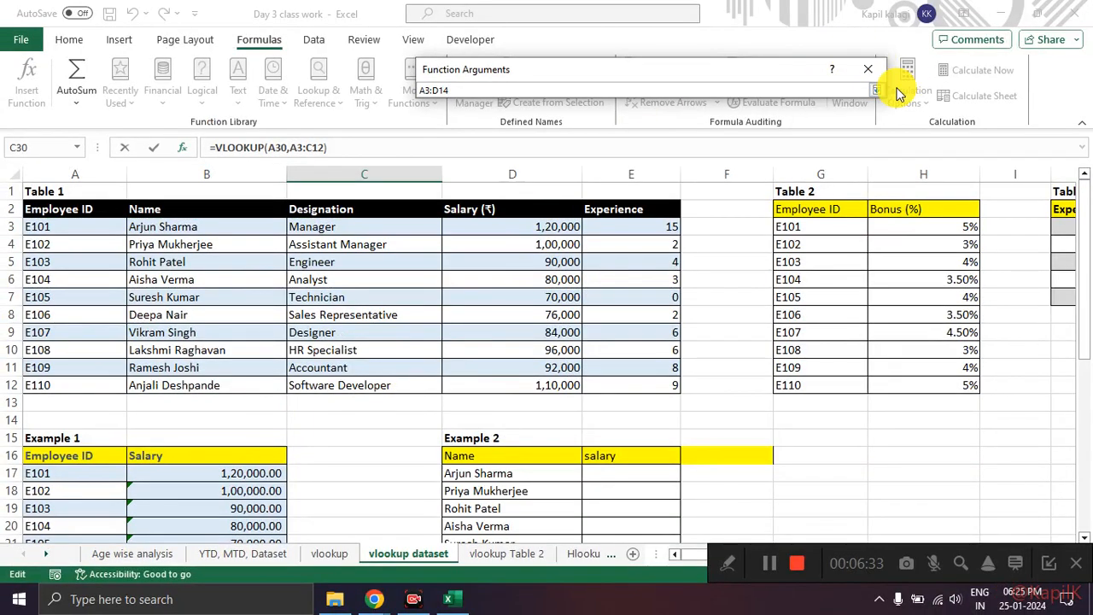
pyautogui.click(880, 92)
# Step: Set VLOOKUP's Col_index_num to 3 for Table 1's Designation column and leave Range_lookup empty
pyautogui.click(601, 150)
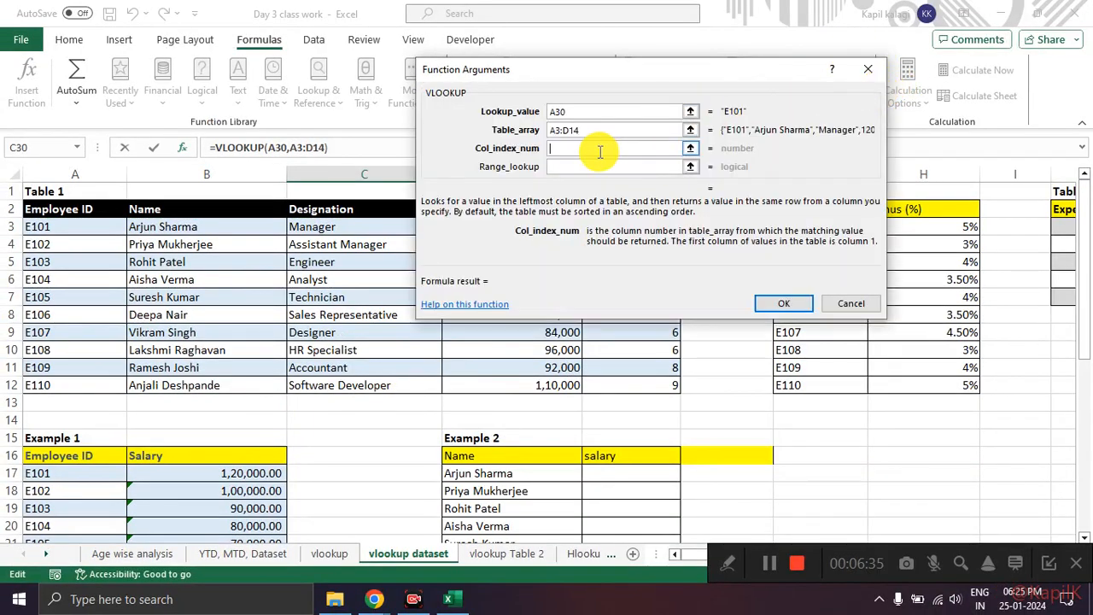
pyautogui.write('3')
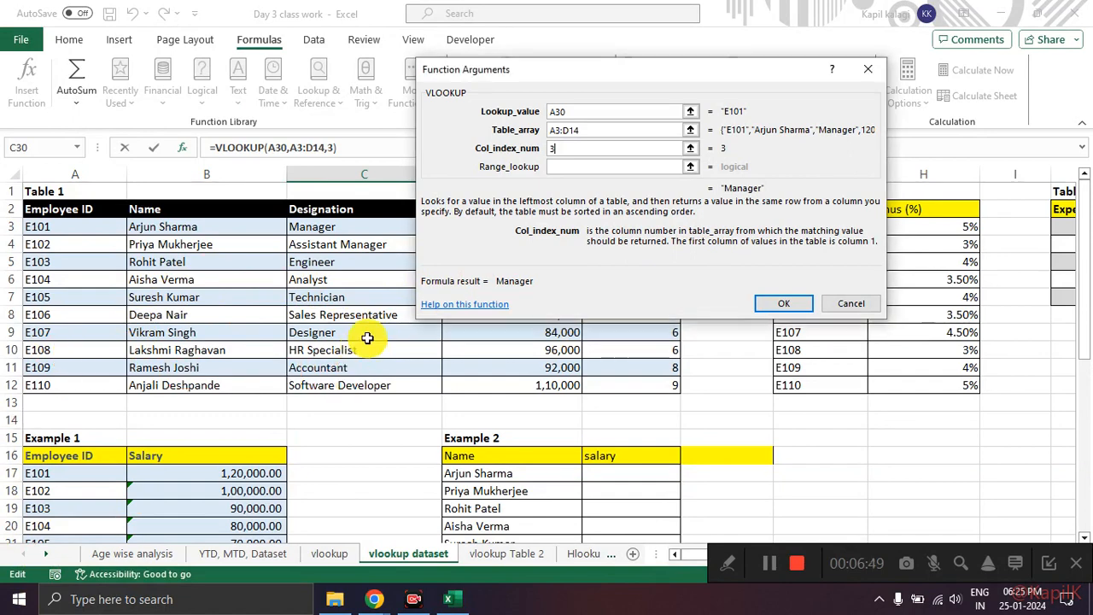
pyautogui.click(569, 165)
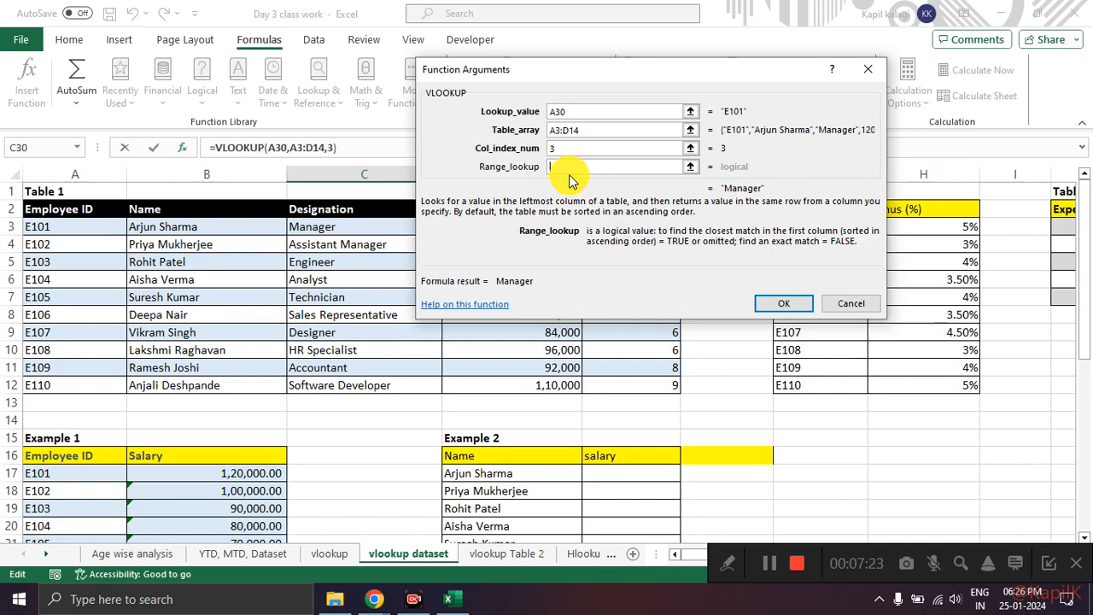
# Step: Switch to Google Meet, look through the participant list and return to the VLOOKUP Function Arguments dialog
pyautogui.hotkey('alt', 'Tab')
pyautogui.hotkey('alt', 'Tab')
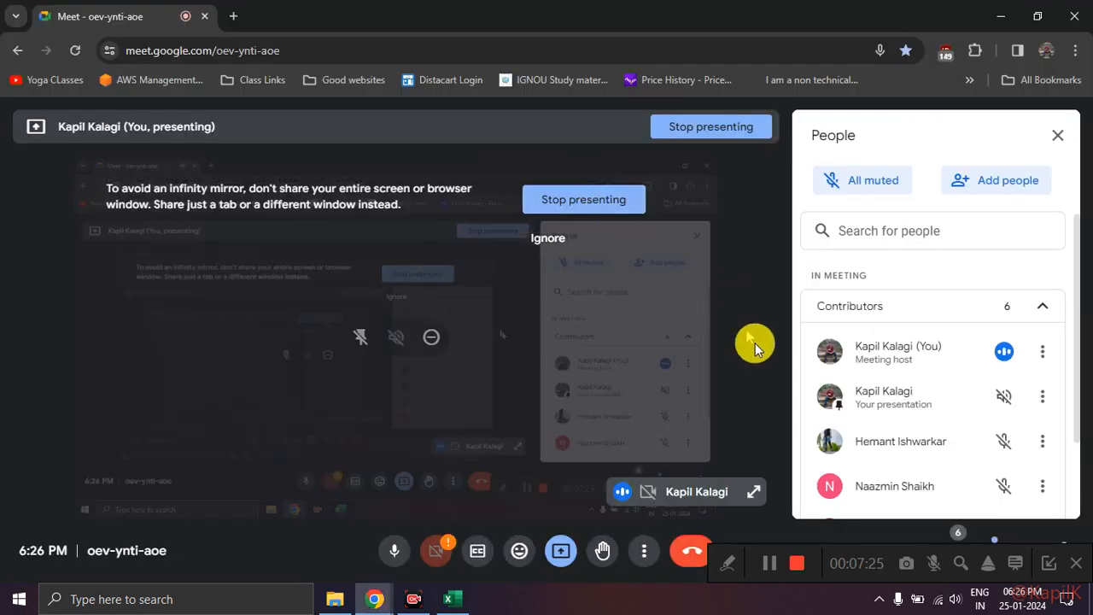
pyautogui.scroll(-2, 950, 465)
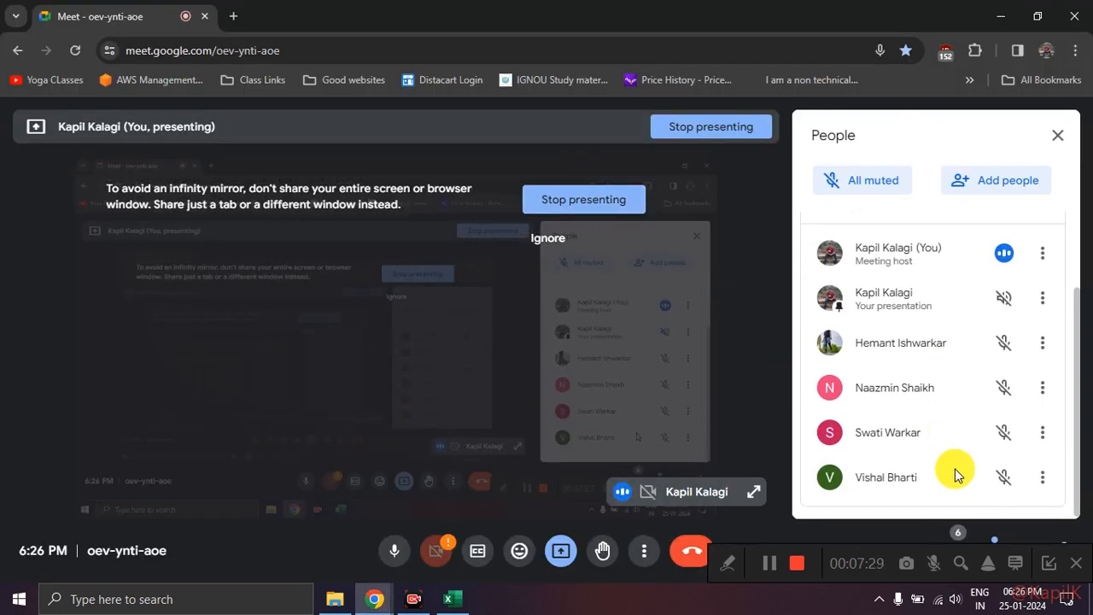
pyautogui.hotkey('alt', 'Tab')
pyautogui.hotkey('alt', 'Tab')
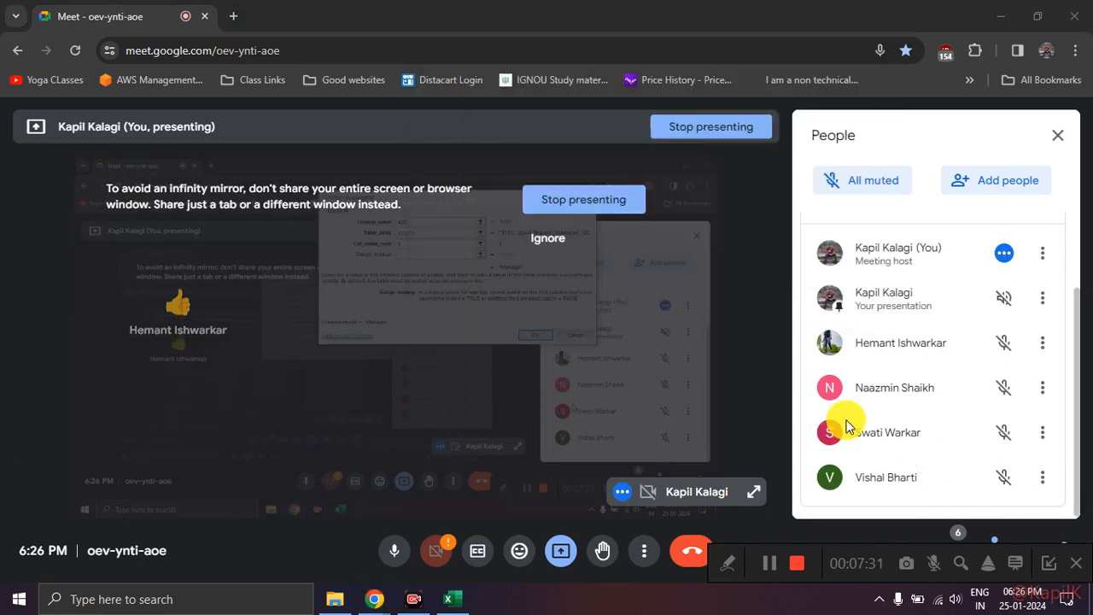
pyautogui.hotkey('alt', 'Tab')
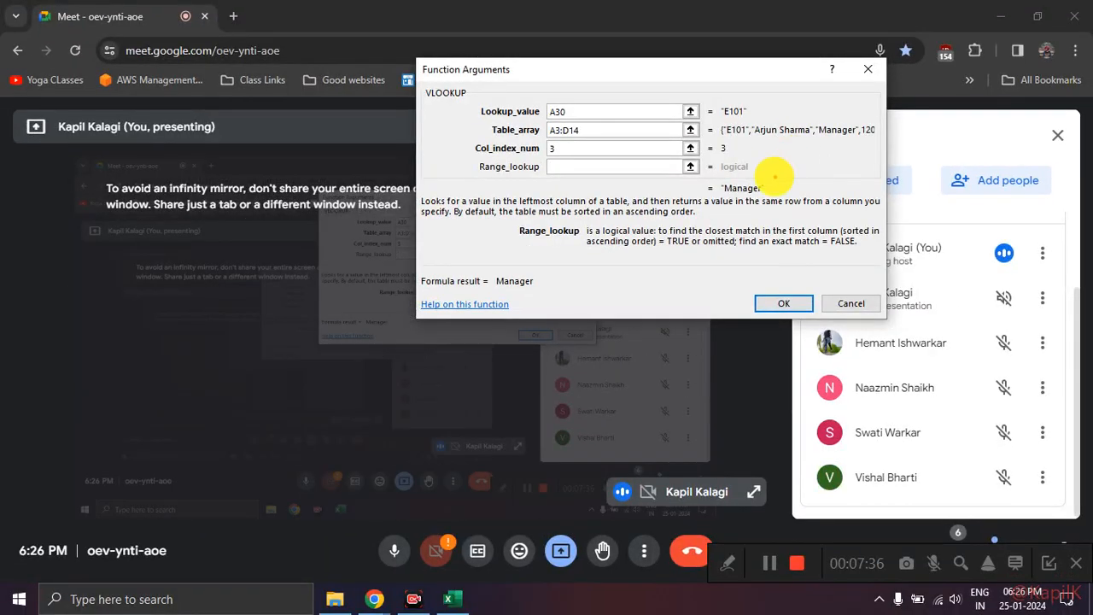
# Step: Confirm the VLOOKUP in C30, return to the Excel workbook and fill the formula down to C39 in Example 3's Designation column
pyautogui.moveTo(771, 185); pyautogui.dragTo(652, 226)
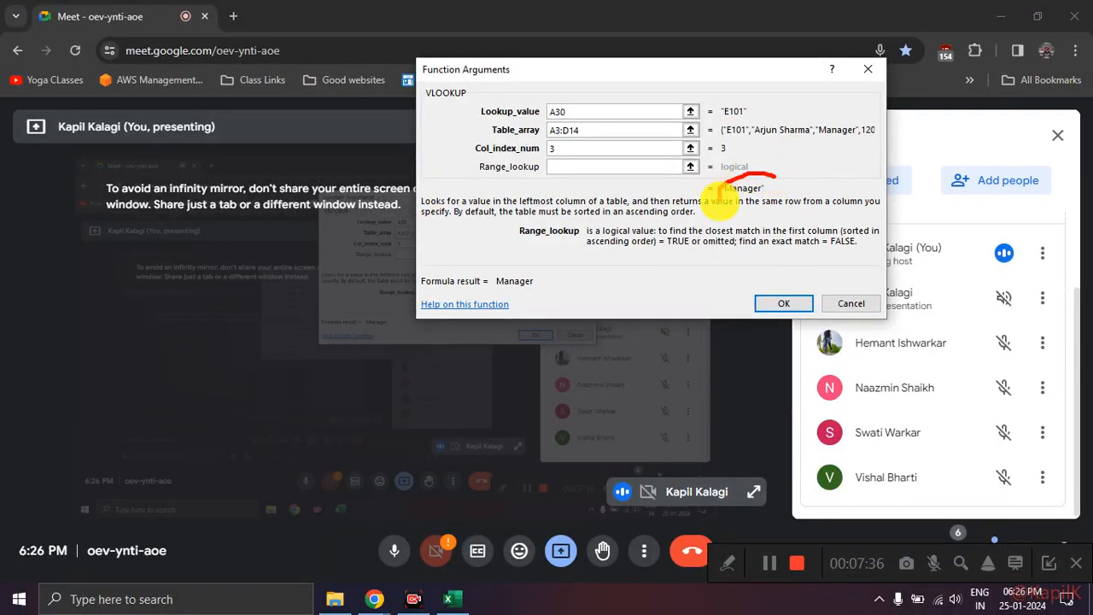
pyautogui.click(777, 302)
pyautogui.click(457, 601)
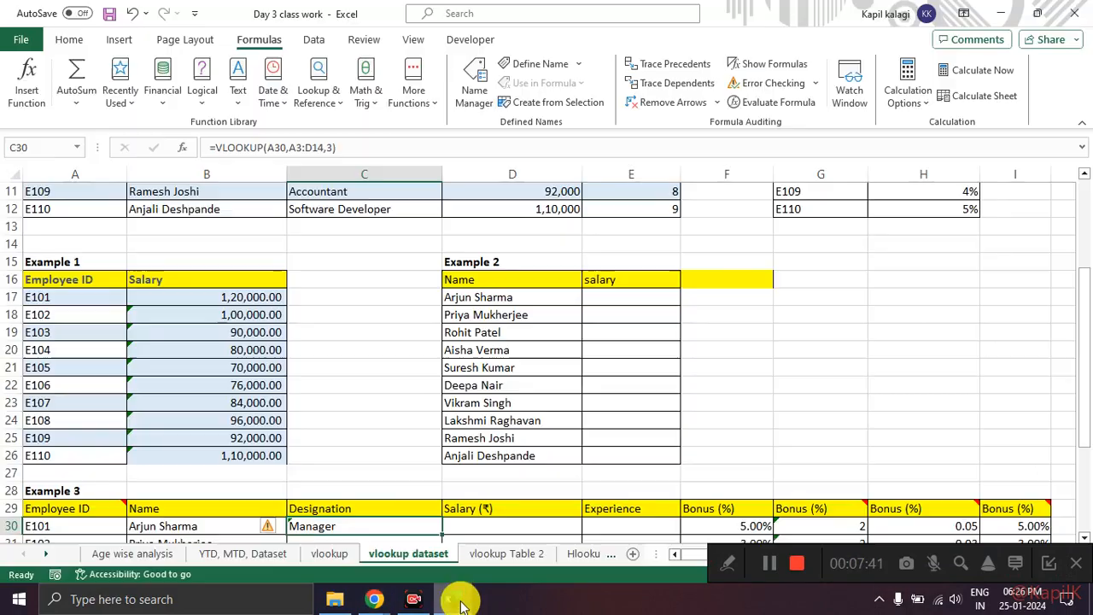
pyautogui.scroll(-5, 352, 448)
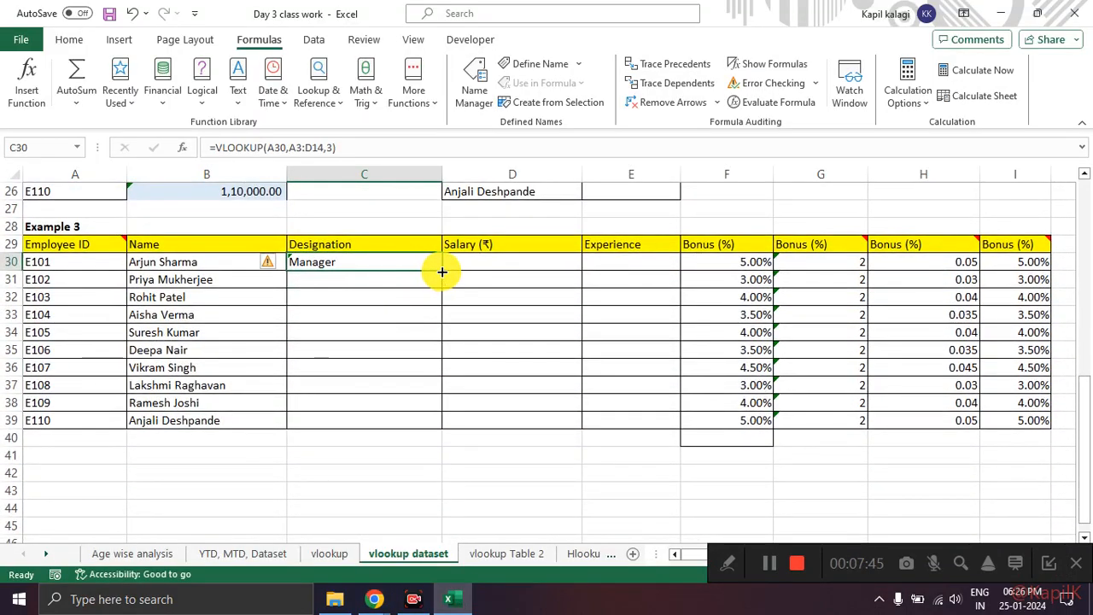
pyautogui.doubleClick(443, 272)
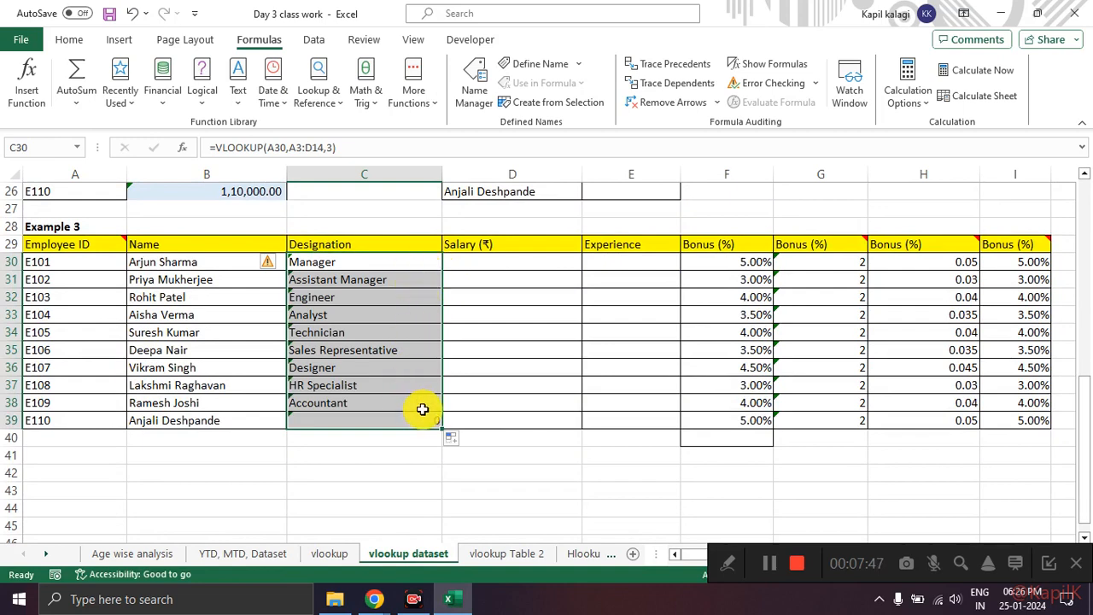
# Step: Review the Designation results in C30:C39 and inspect the formula in C39 for employee E110
pyautogui.click(405, 277)
pyautogui.moveTo(405, 263); pyautogui.dragTo(398, 425)
pyautogui.click(399, 422)
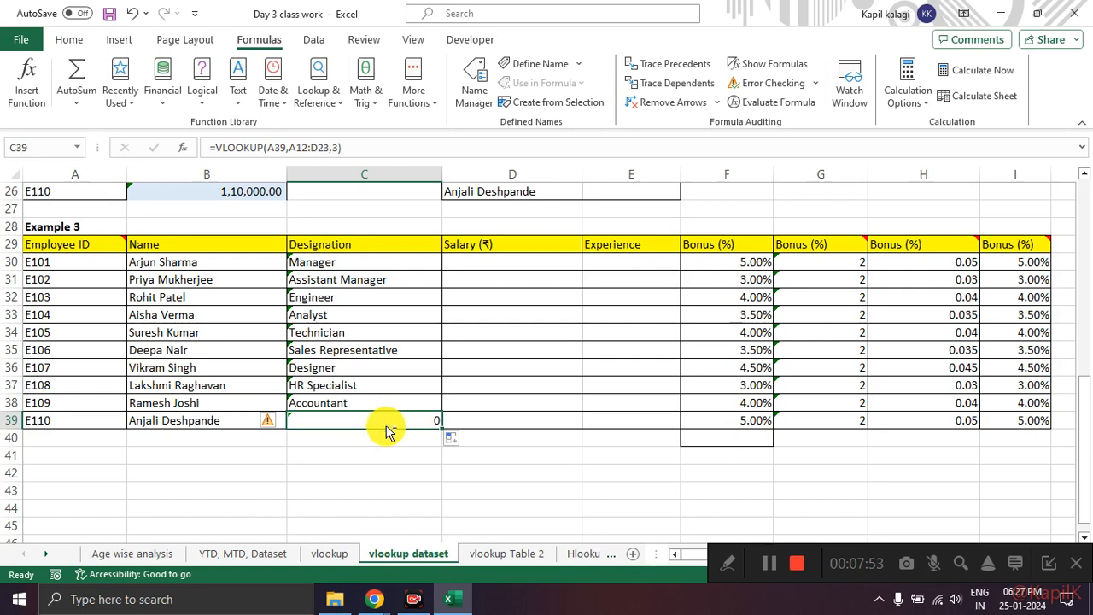
pyautogui.moveTo(447, 419)
pyautogui.mouseDown()
pyautogui.moveTo(317, 407)
pyautogui.moveTo(370, 451)
pyautogui.moveTo(445, 410)
pyautogui.mouseUp()
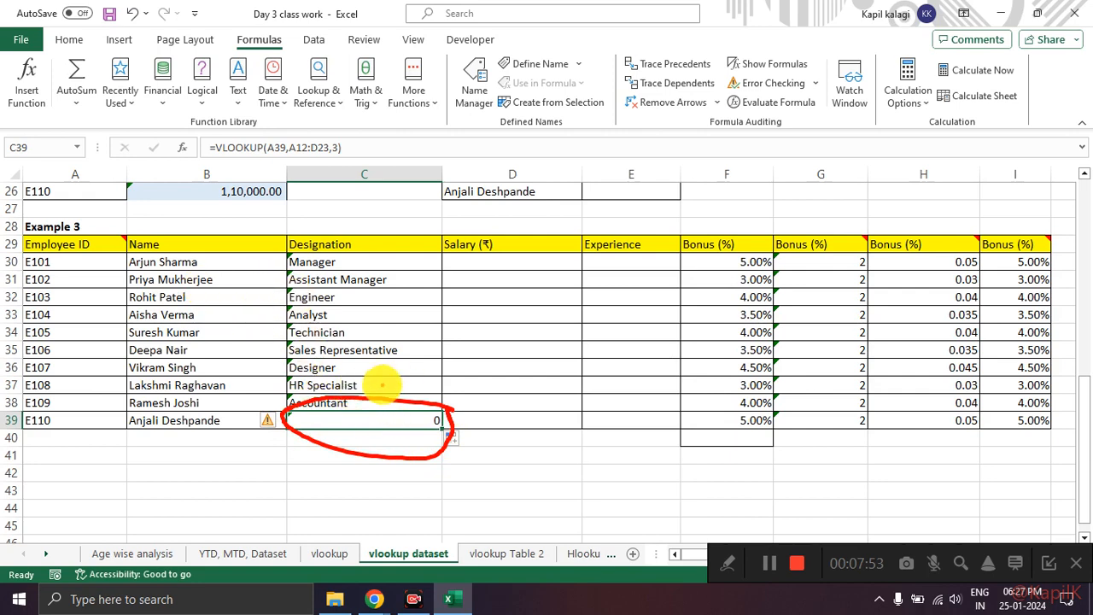
pyautogui.press('Escape')
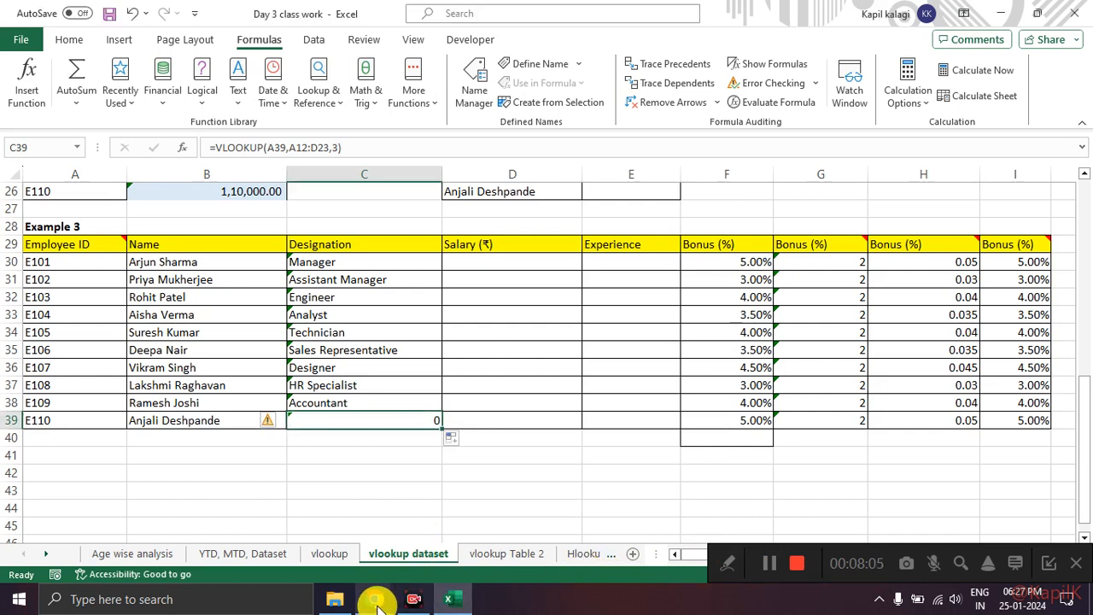
# Step: Switch to Google Meet, mute the microphone, dismiss the mic reminder, unmute it again and return to Excel
pyautogui.moveTo(376, 597)
pyautogui.click(324, 539)
pyautogui.click(389, 553)
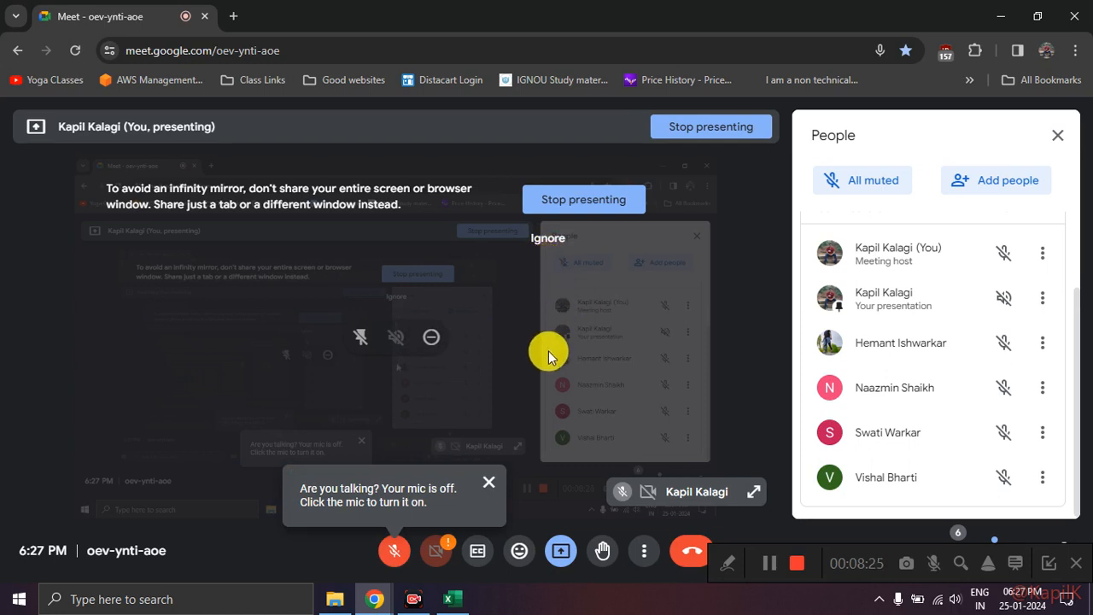
pyautogui.click(488, 481)
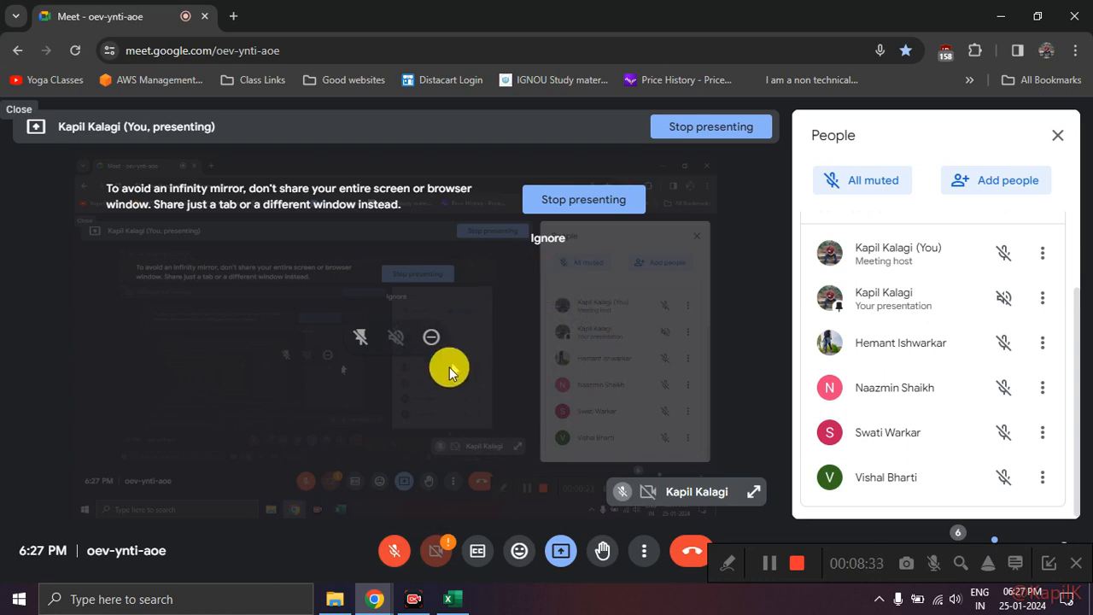
pyautogui.click(395, 547)
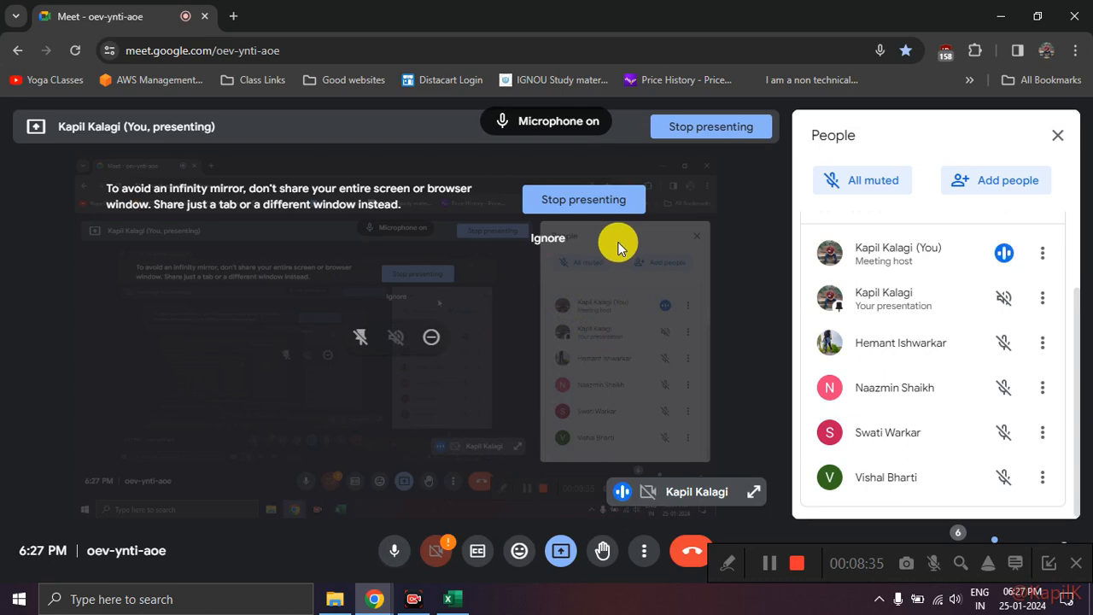
pyautogui.hotkey('alt', 'Tab')
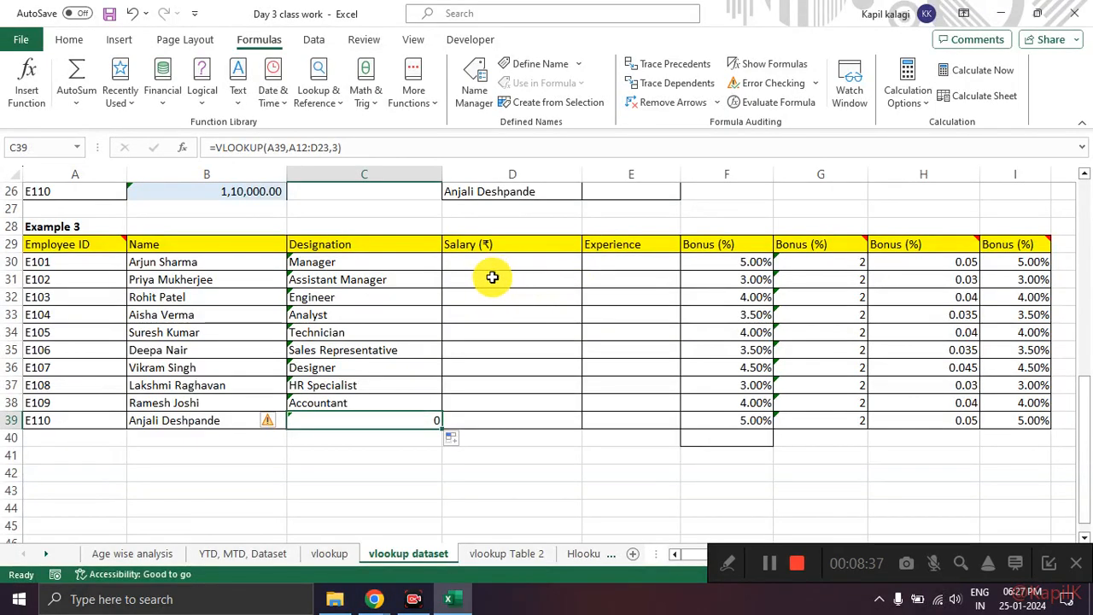
# Step: Examine C39 and the error indicators in Example 3's Designation column and compare with Example 1's Salary column
pyautogui.click(386, 437)
pyautogui.click(397, 424)
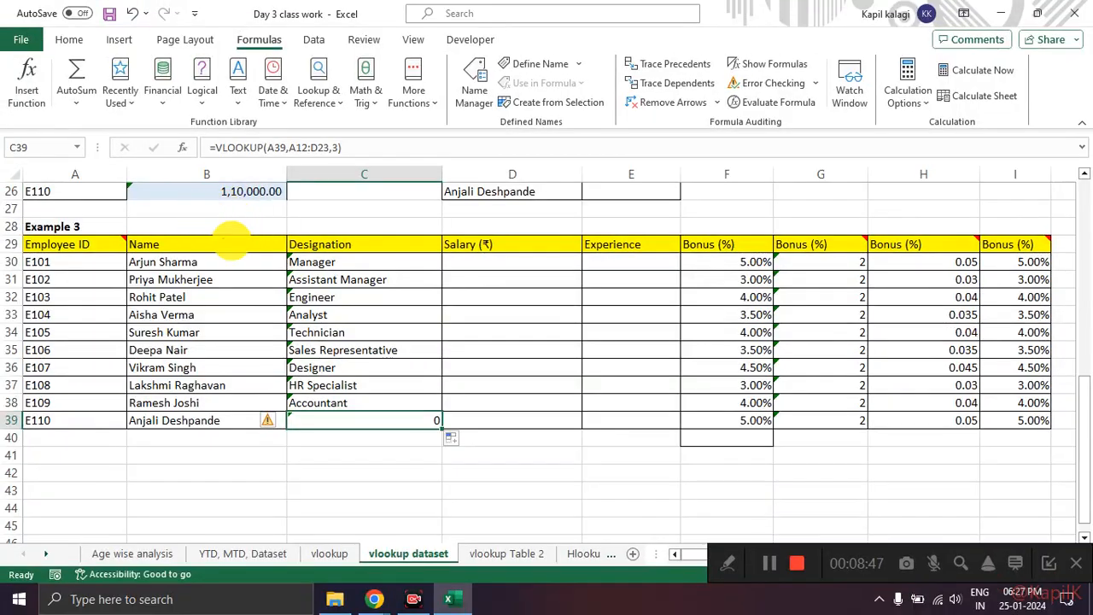
pyautogui.moveTo(288, 251)
pyautogui.mouseDown()
pyautogui.moveTo(272, 267)
pyautogui.moveTo(285, 389)
pyautogui.moveTo(314, 342)
pyautogui.moveTo(318, 248)
pyautogui.mouseUp()
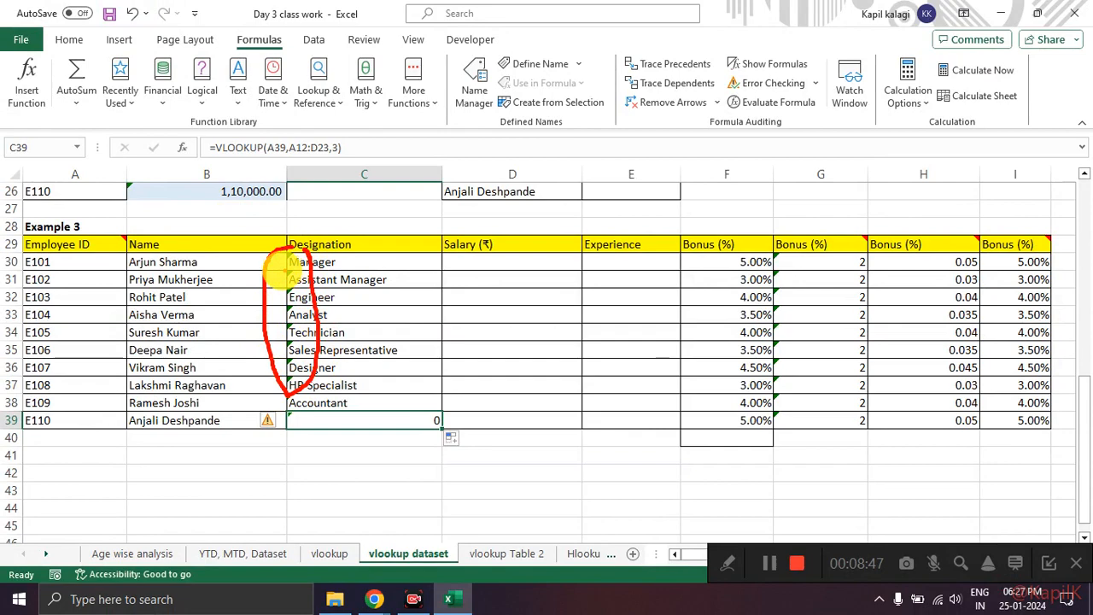
pyautogui.scroll(1, 206, 295)
pyautogui.scroll(3, 206, 296)
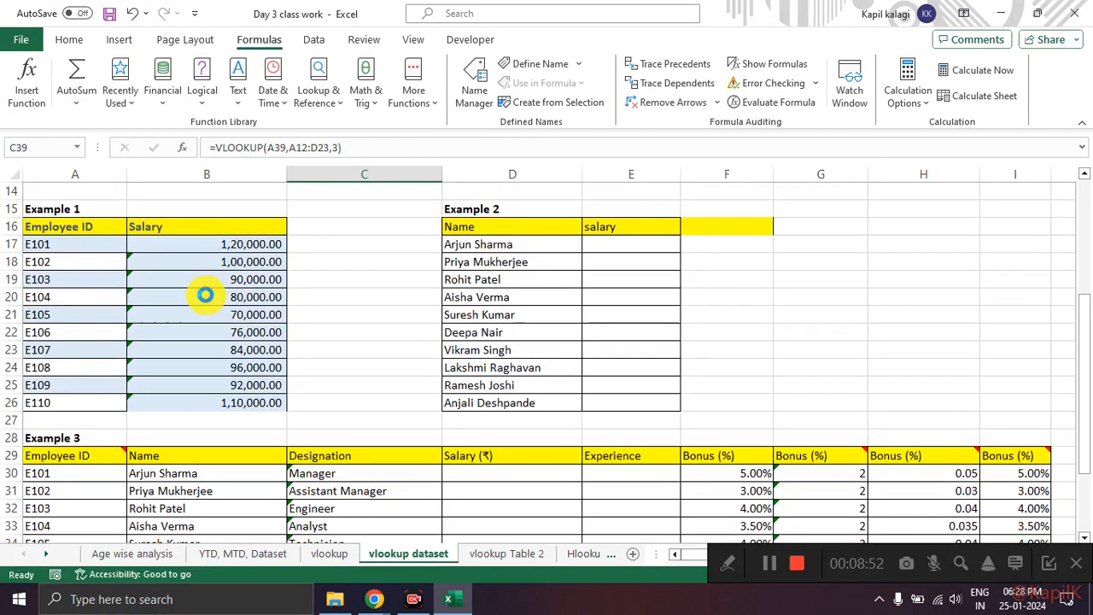
pyautogui.moveTo(160, 229)
pyautogui.mouseDown()
pyautogui.moveTo(109, 290)
pyautogui.moveTo(166, 419)
pyautogui.moveTo(146, 238)
pyautogui.mouseUp()
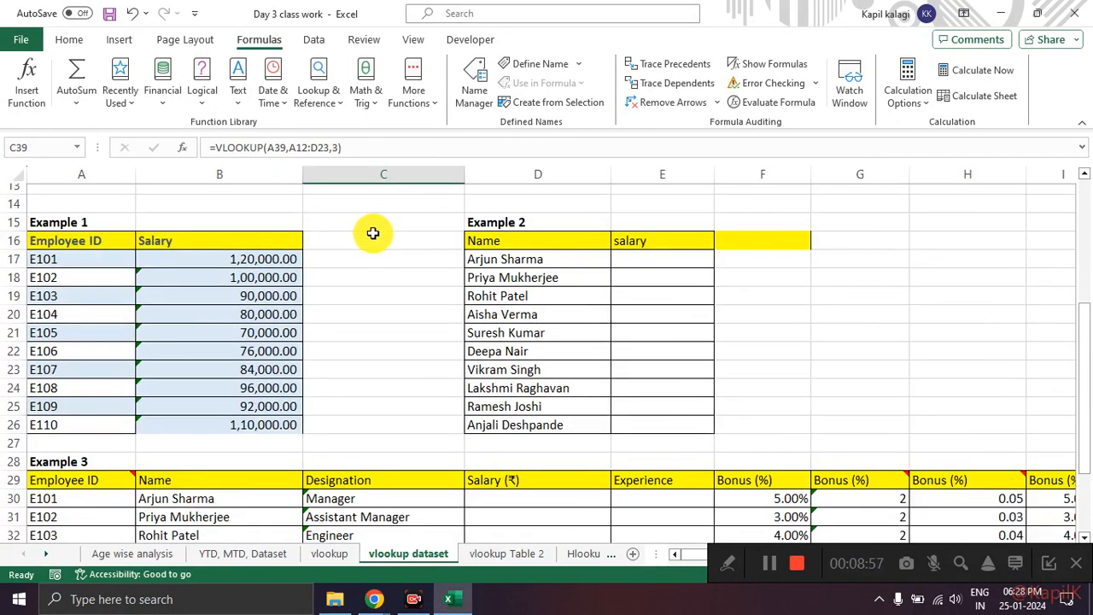
# Step: Compare Example 2's Name and salary columns D16:E26 with the Table 1 source range A2:E12
pyautogui.scroll(-4, 383, 241)
pyautogui.scroll(6, 385, 243)
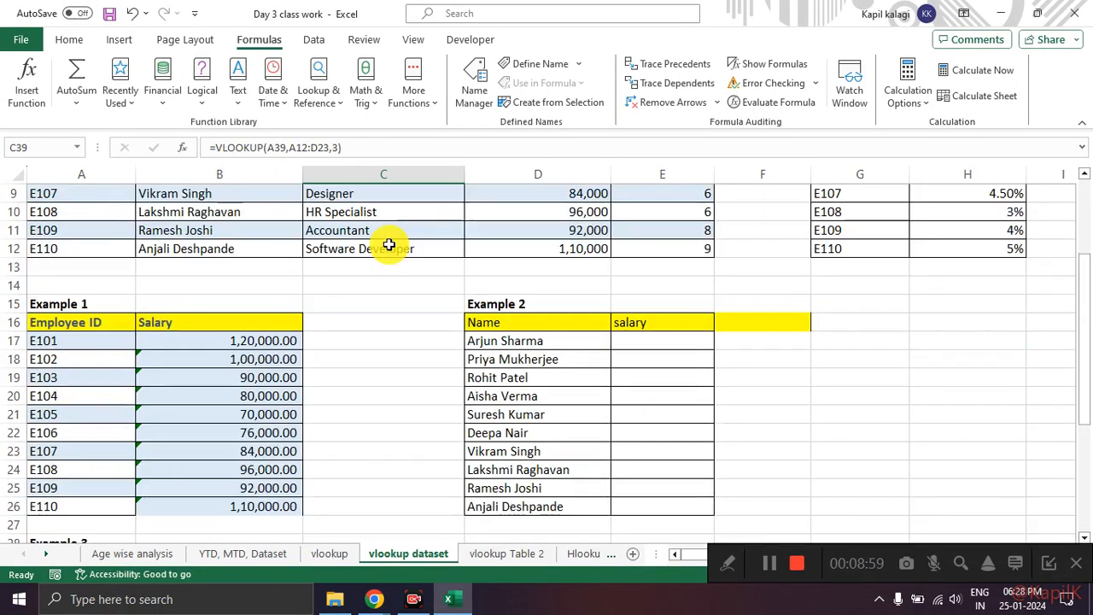
pyautogui.scroll(-1, 535, 257)
pyautogui.moveTo(538, 270); pyautogui.dragTo(644, 450)
pyautogui.click(663, 347)
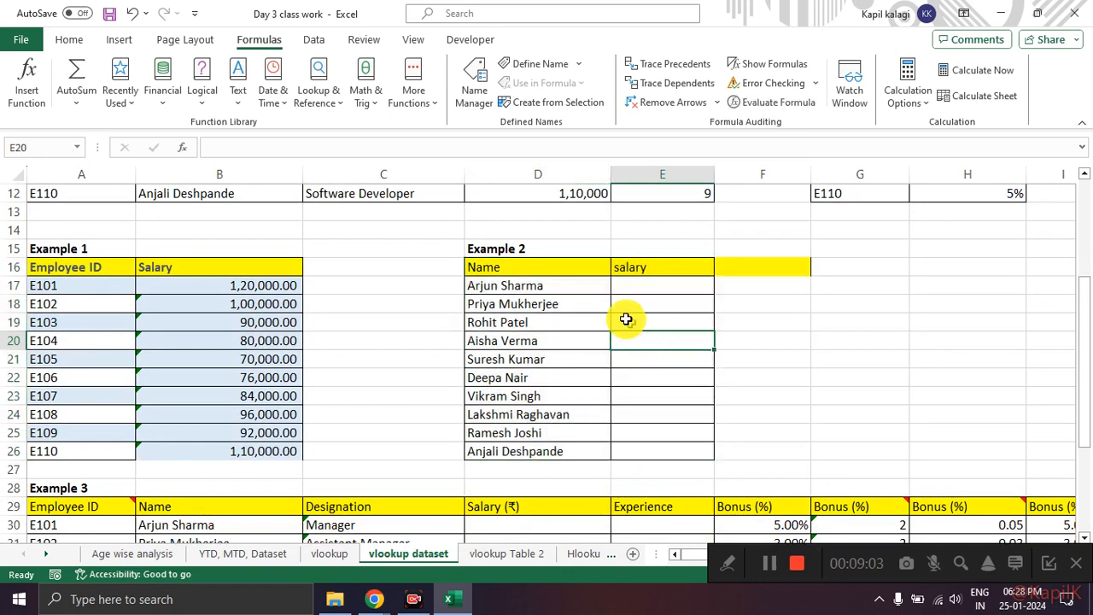
pyautogui.moveTo(547, 269); pyautogui.dragTo(561, 450)
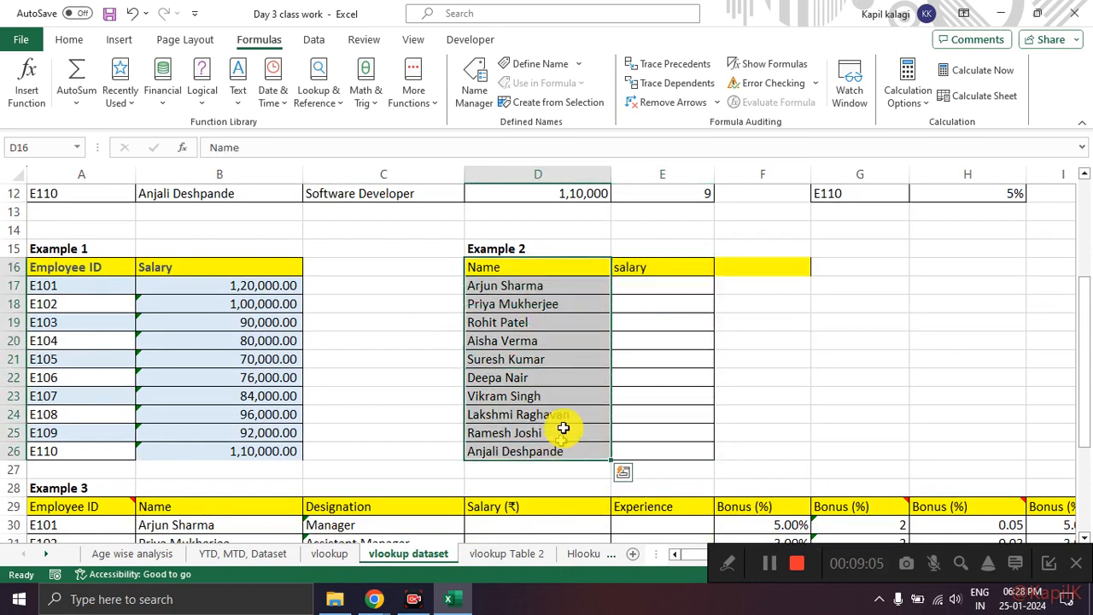
pyautogui.click(553, 325)
pyautogui.moveTo(545, 269); pyautogui.dragTo(559, 450)
pyautogui.moveTo(674, 286); pyautogui.dragTo(666, 422)
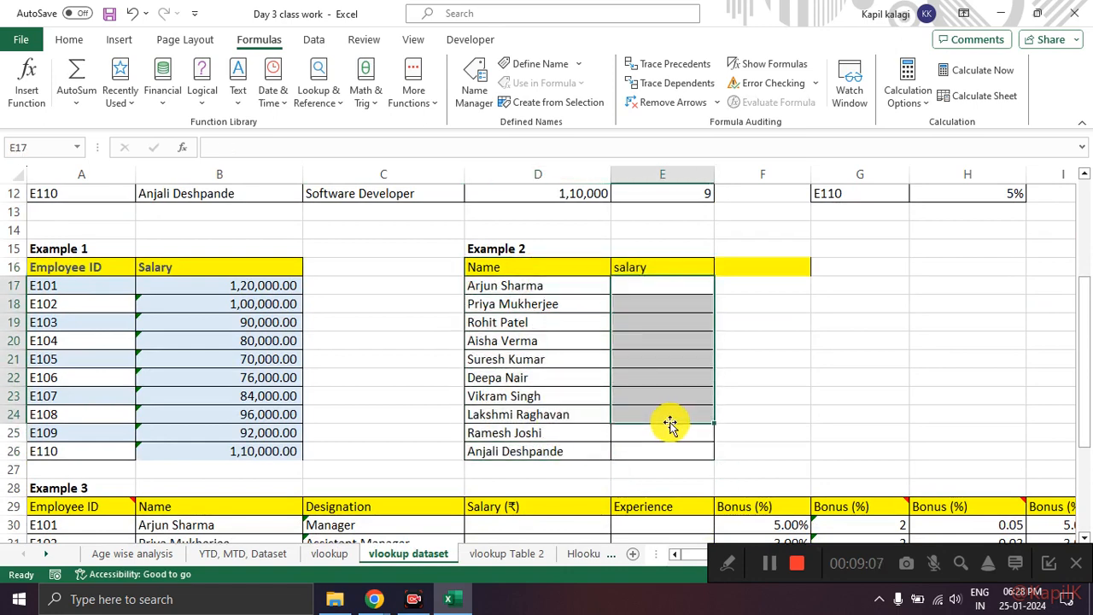
pyautogui.scroll(4, 605, 344)
pyautogui.moveTo(132, 213); pyautogui.dragTo(669, 389)
pyautogui.scroll(-5, 670, 389)
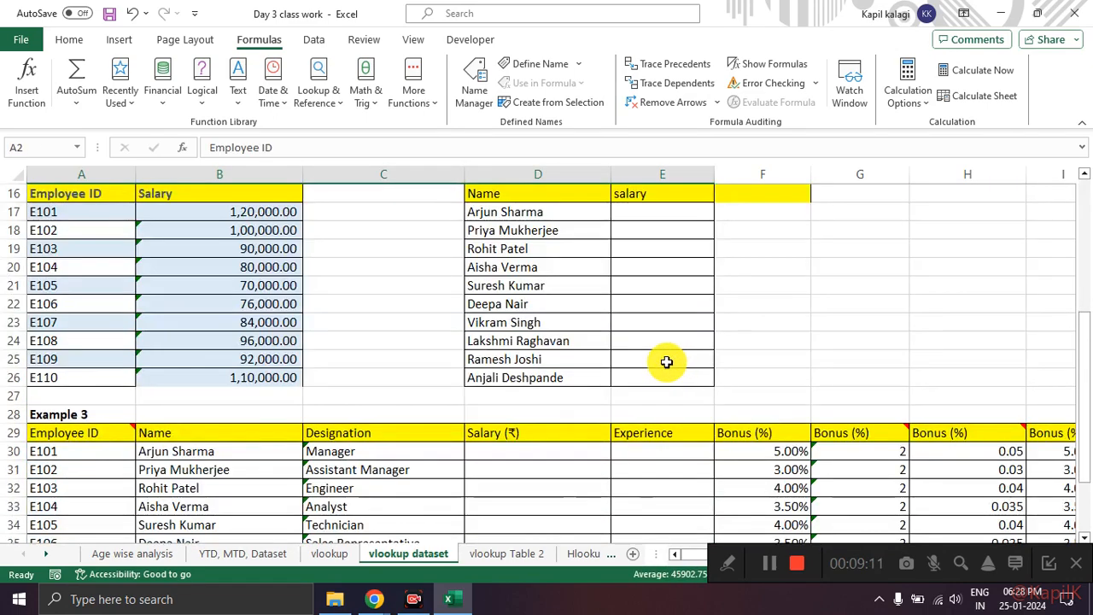
# Step: Switch to Google Meet to check the participant list again and return to the workbook at Example 2
pyautogui.hotkey('alt', 'Tab')
pyautogui.hotkey('alt', 'Tab')
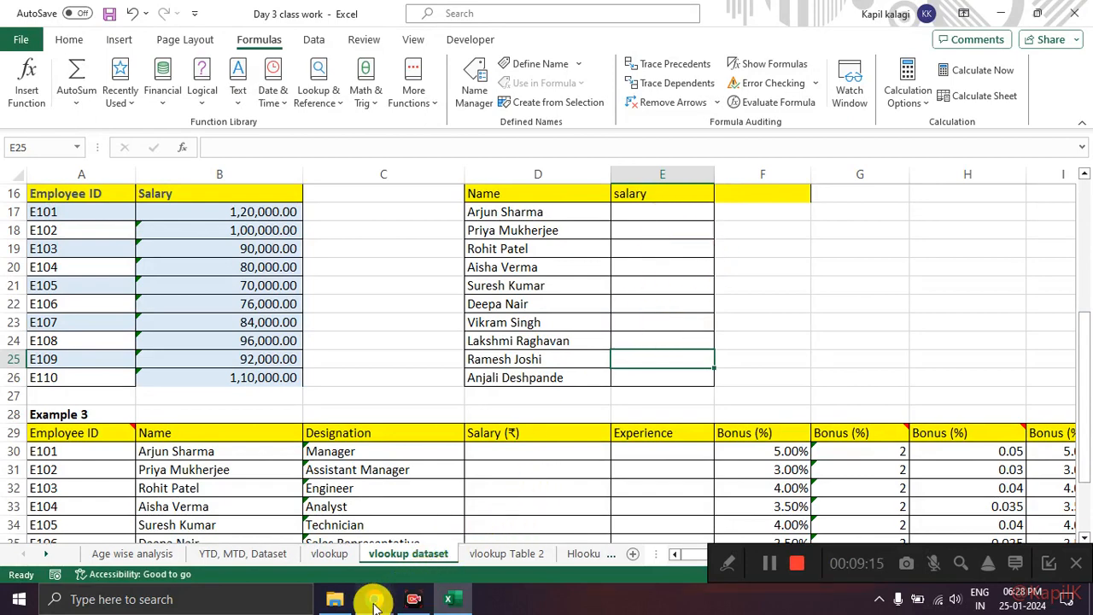
pyautogui.moveTo(374, 599)
pyautogui.click(324, 539)
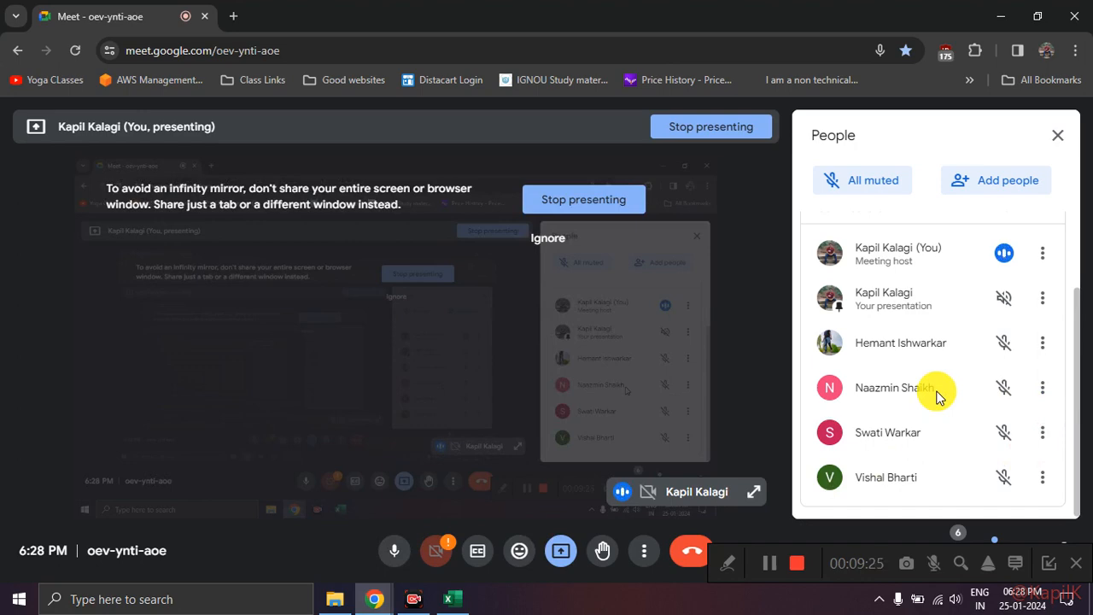
pyautogui.hotkey('alt', 'Tab')
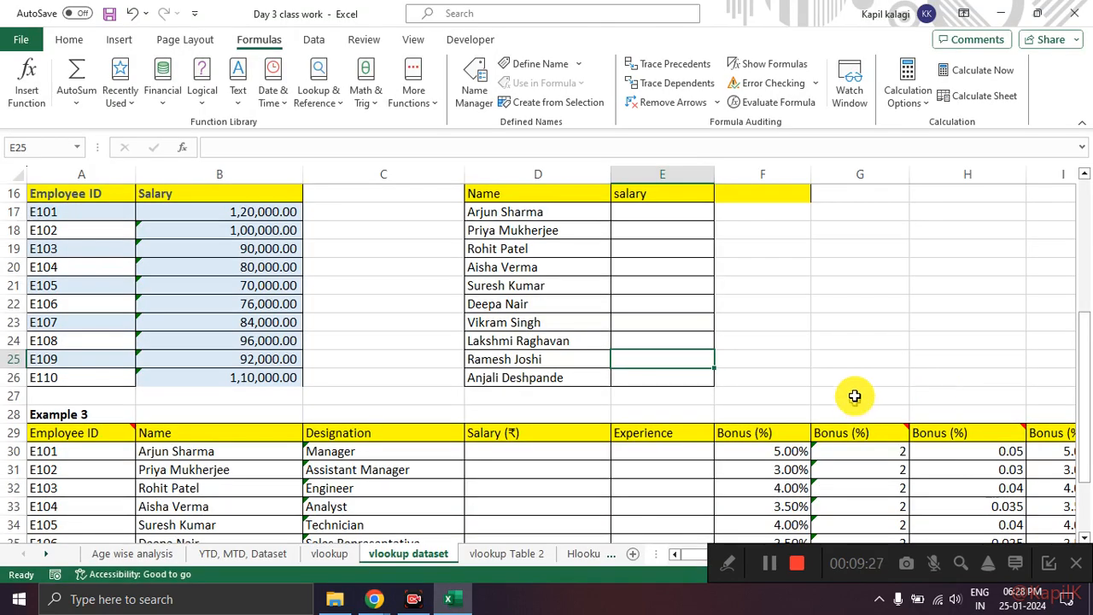
# Step: Select Example 2's first salary cell E17 and check the Google Meet participant list and chat messages repeatedly, returning to the workbook each time
pyautogui.click(666, 213)
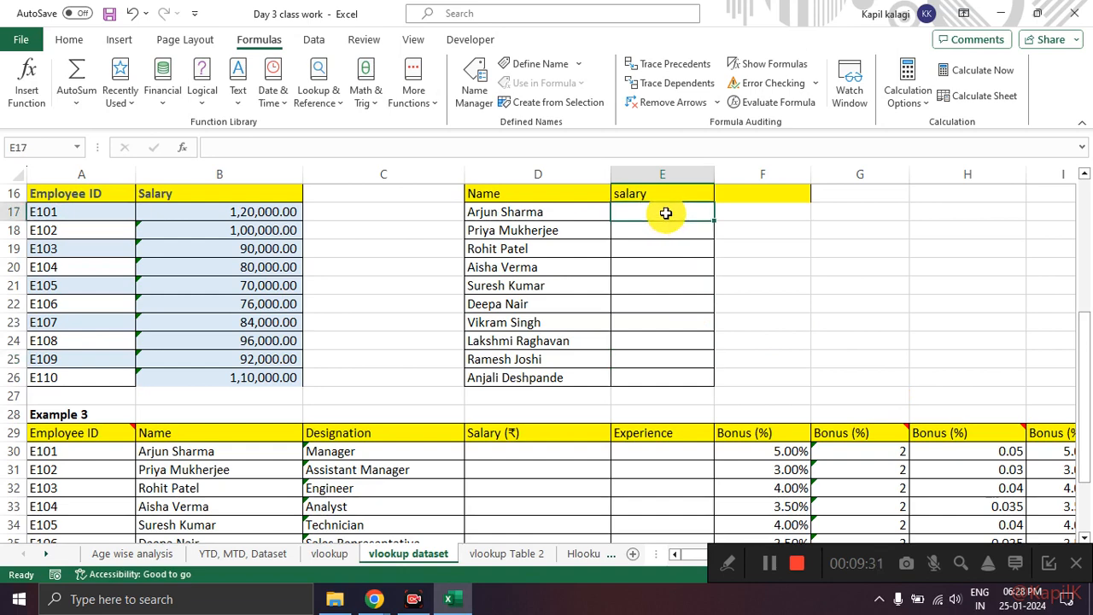
pyautogui.hotkey('alt', 'Tab')
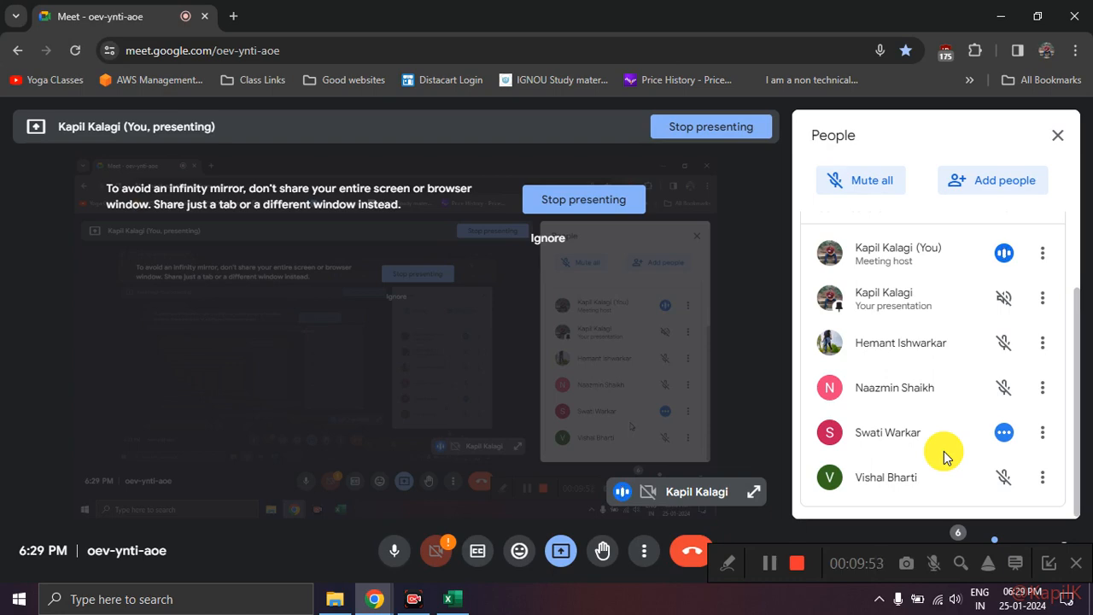
pyautogui.hotkey('alt', 'Tab')
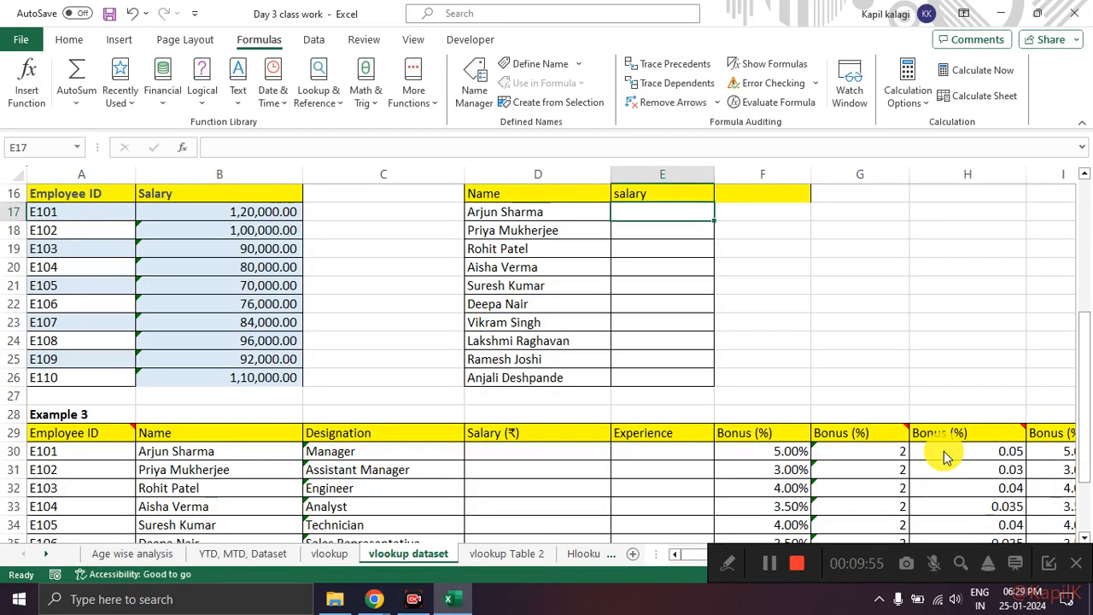
pyautogui.hotkey('alt', 'Tab')
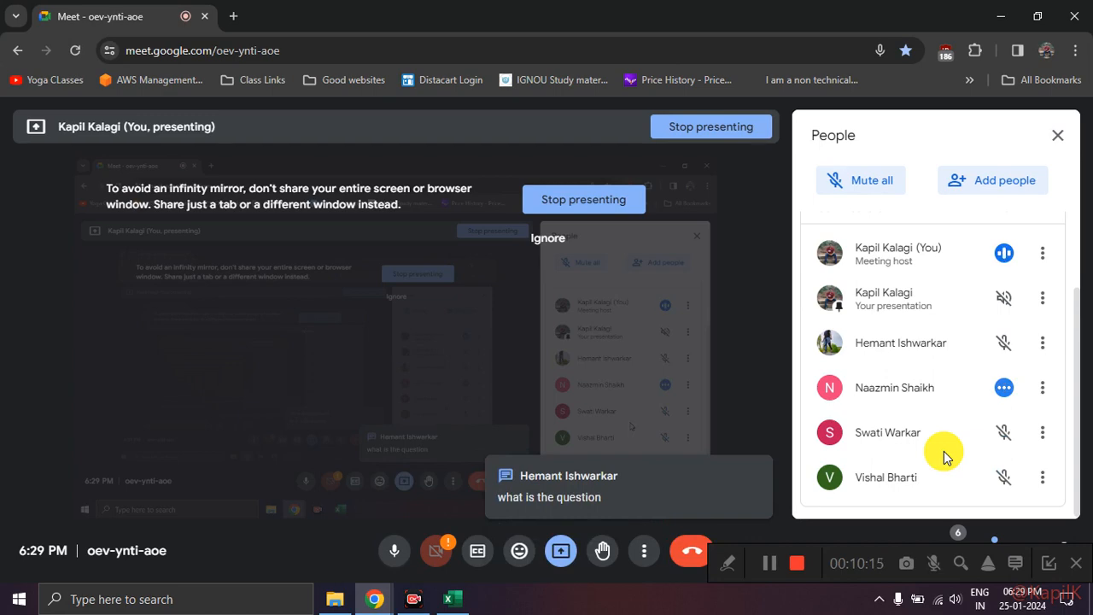
pyautogui.hotkey('alt', 'Tab')
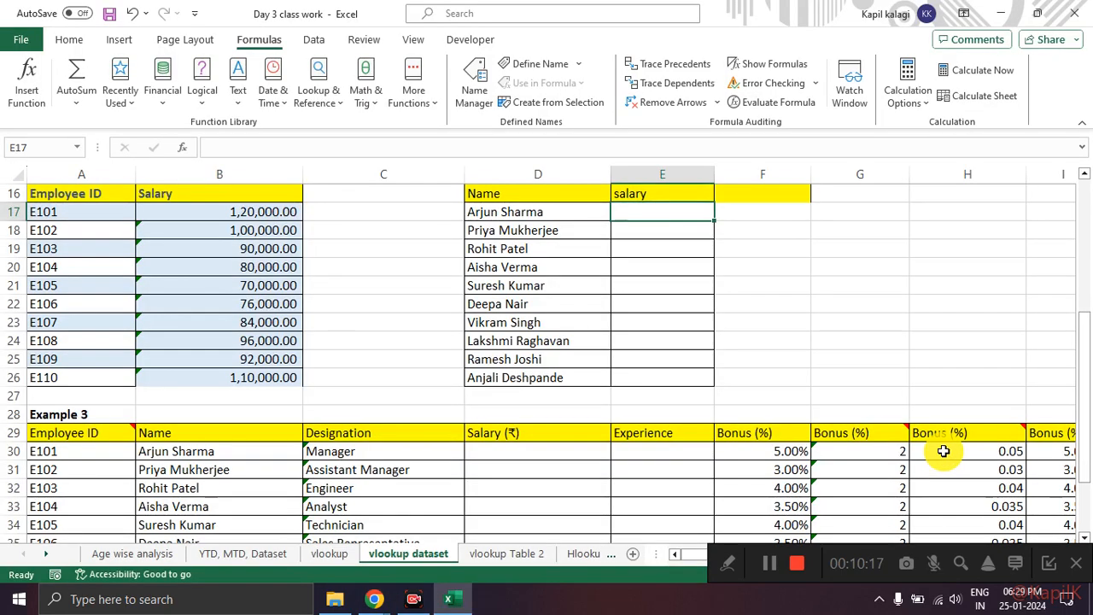
pyautogui.hotkey('alt', 'Tab')
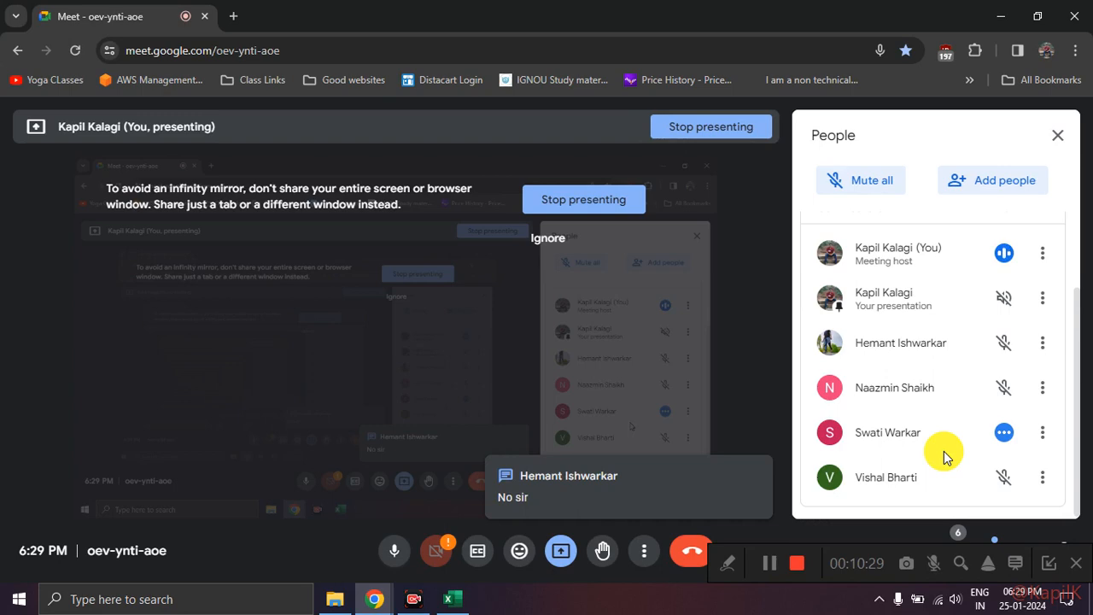
pyautogui.hotkey('alt', 'Tab')
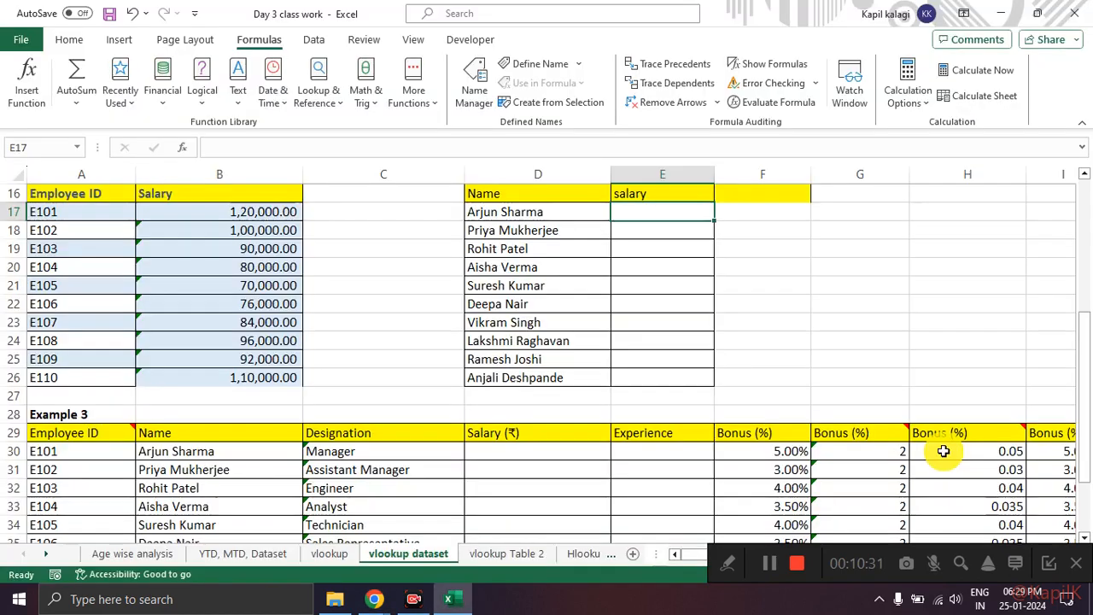
pyautogui.hotkey('alt', 'Tab')
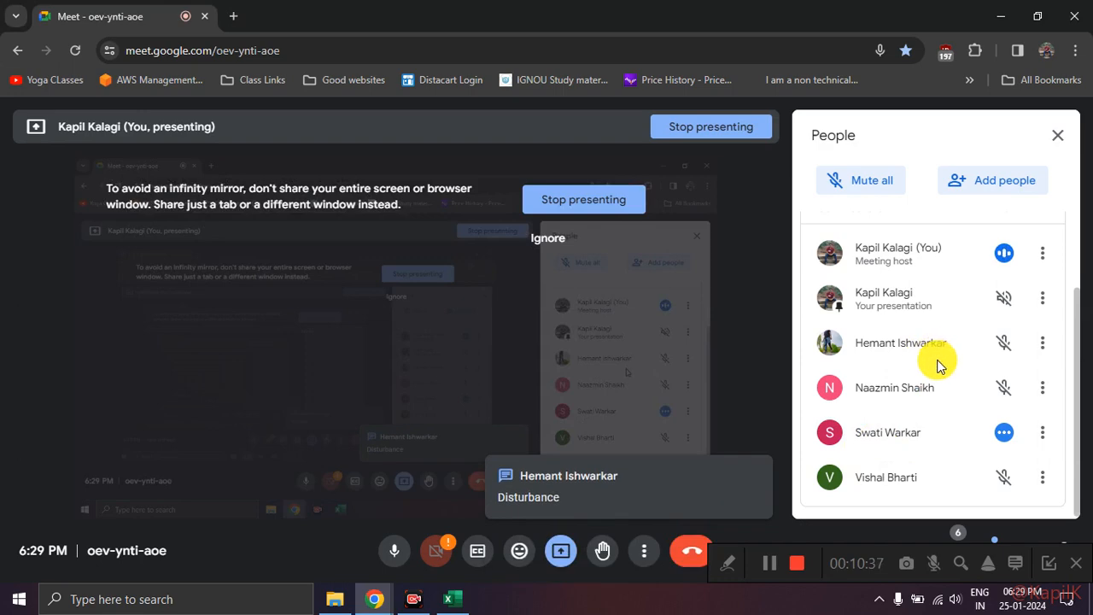
pyautogui.hotkey('alt', 'Tab')
pyautogui.scroll(2, 750, 344)
pyautogui.scroll(-2, 750, 343)
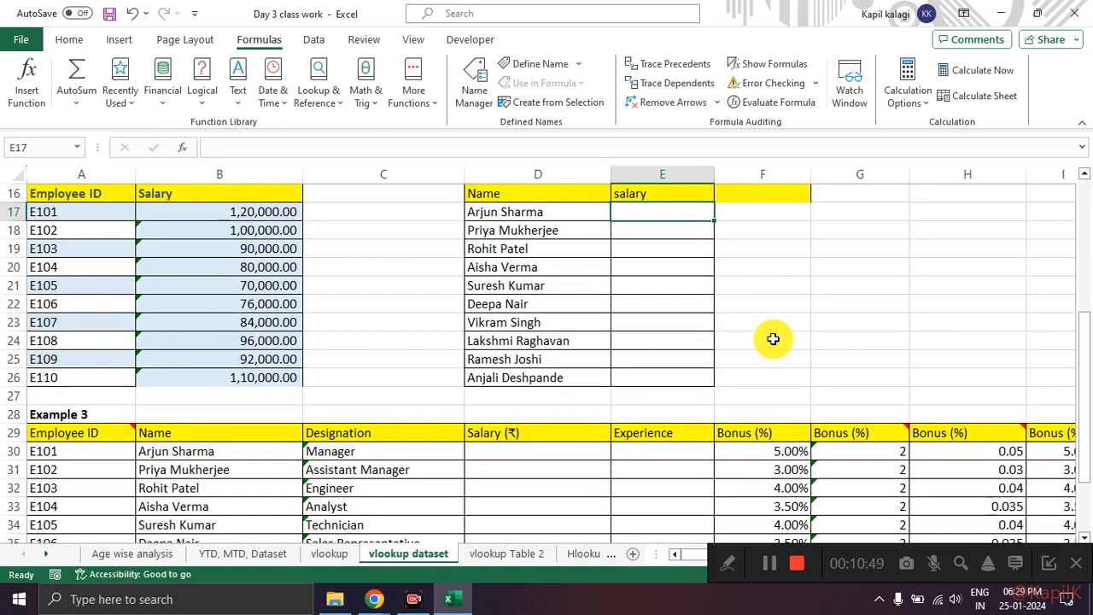
pyautogui.hotkey('alt', 'Tab')
pyautogui.hotkey('alt', 'Tab')
# Step: Compare Example 2's names in D17:D26 with the Table 1 data and return to cell E17
pyautogui.click(613, 303)
pyautogui.click(657, 224)
pyautogui.click(656, 211)
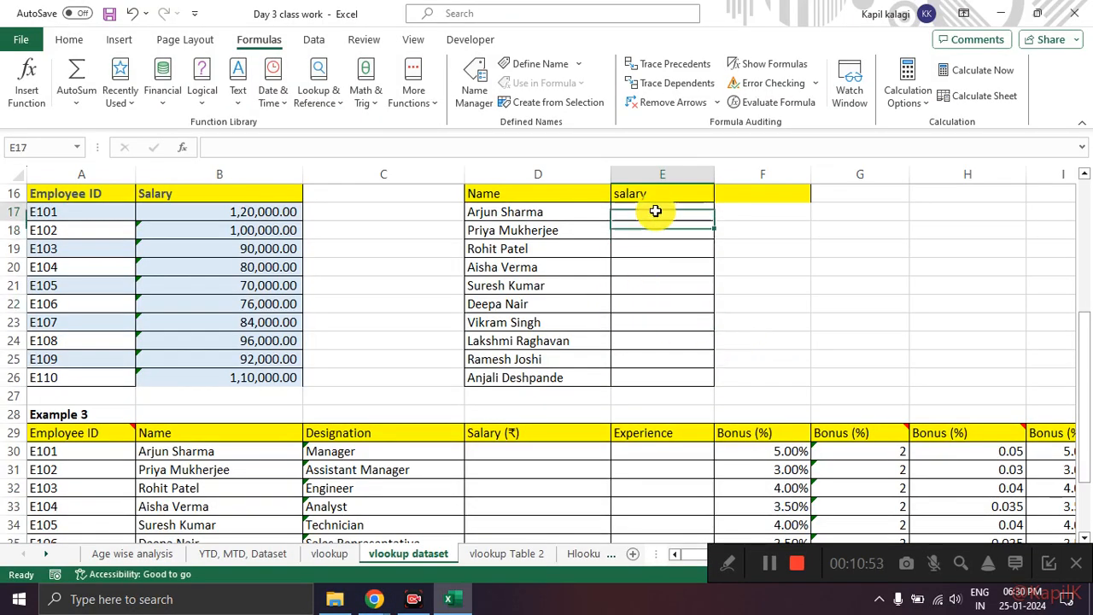
pyautogui.scroll(2, 546, 263)
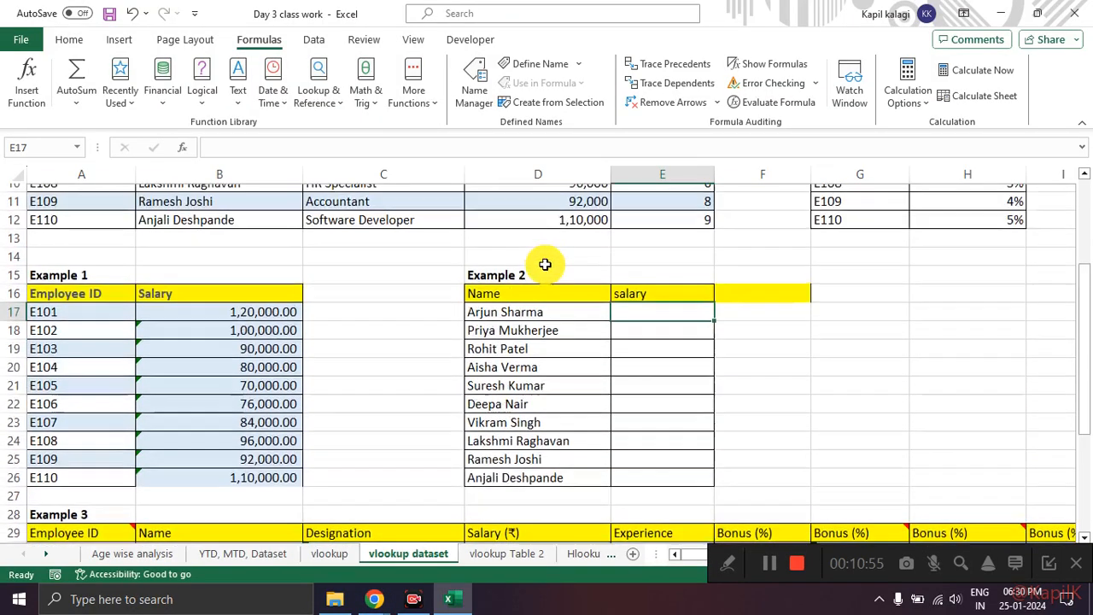
pyautogui.moveTo(528, 324); pyautogui.dragTo(512, 488)
pyautogui.scroll(3, 146, 268)
pyautogui.moveTo(74, 213); pyautogui.dragTo(690, 371)
pyautogui.scroll(-2, 690, 370)
pyautogui.click(690, 375)
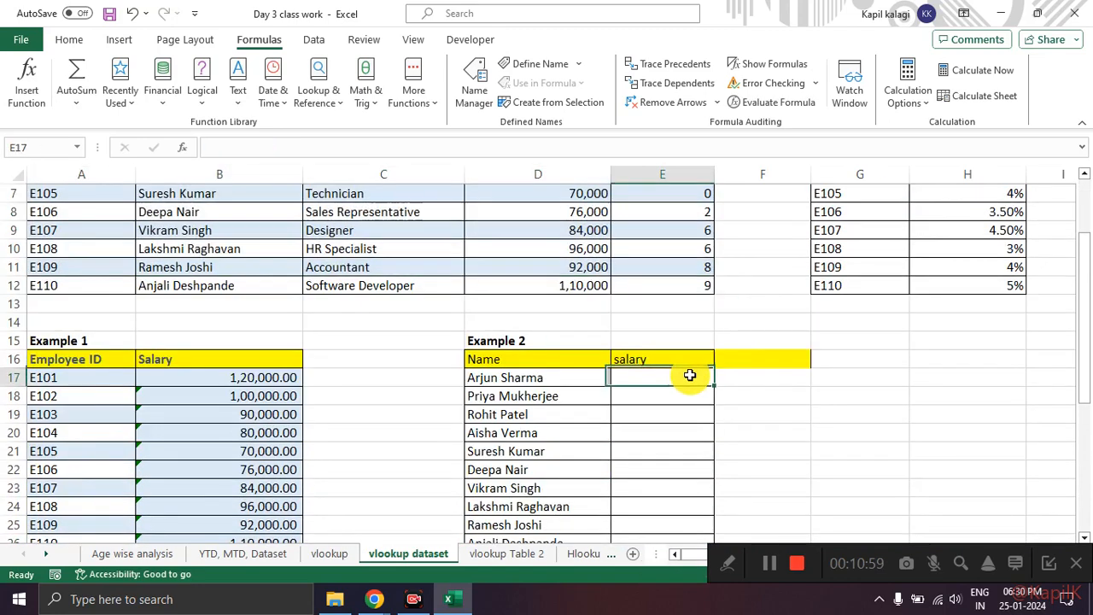
# Step: Check Google Meet once more and review the Example 1 and Example 2 tables in the workbook
pyautogui.hotkey('alt', 'Tab')
pyautogui.hotkey('alt', 'Tab')
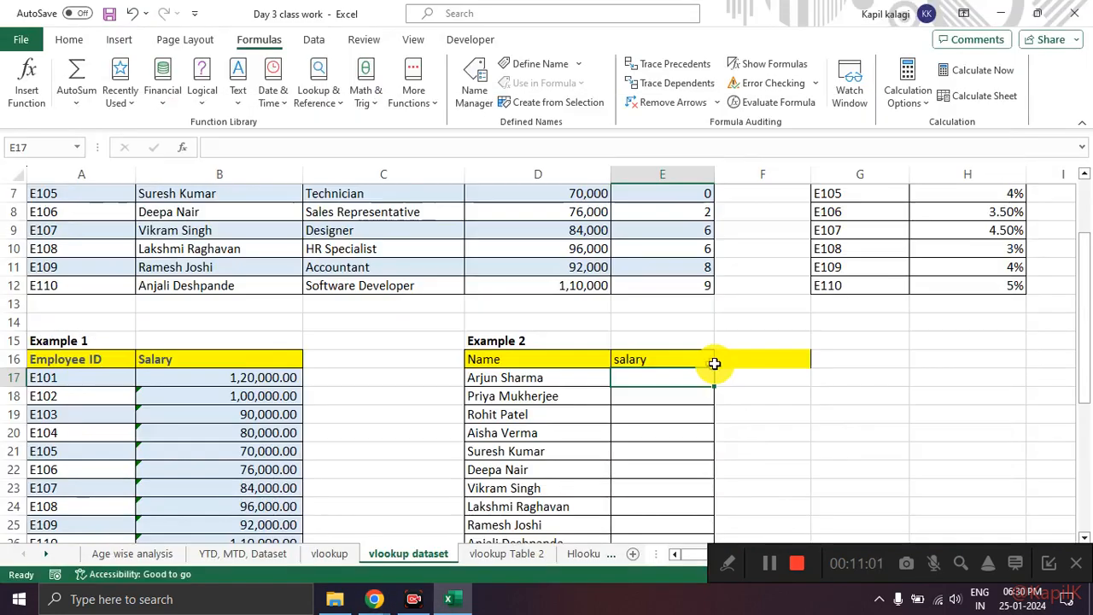
pyautogui.scroll(-1, 761, 383)
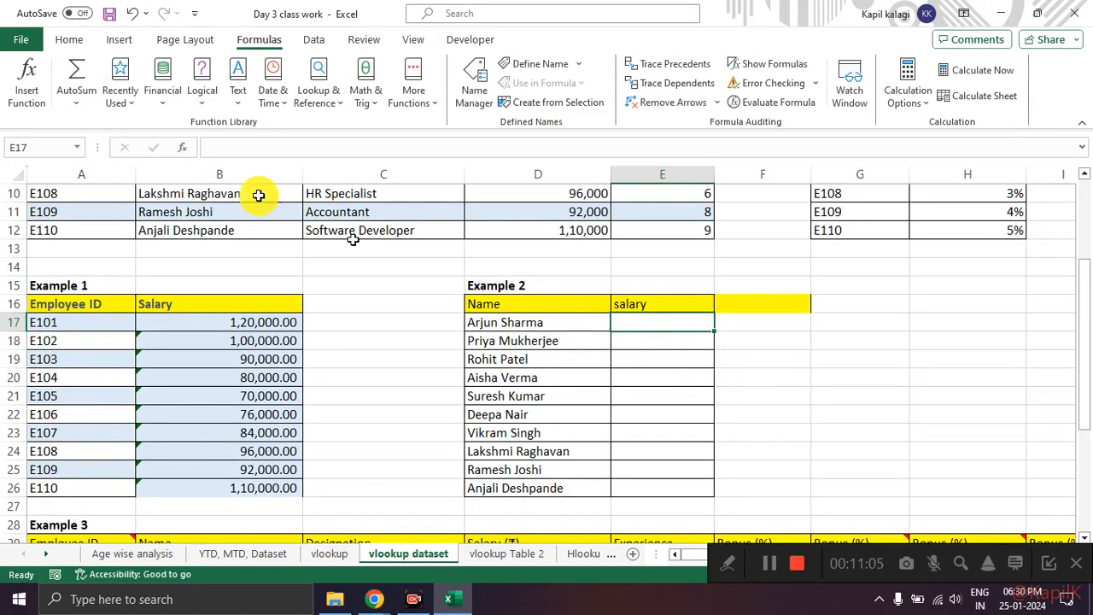
pyautogui.click(850, 363)
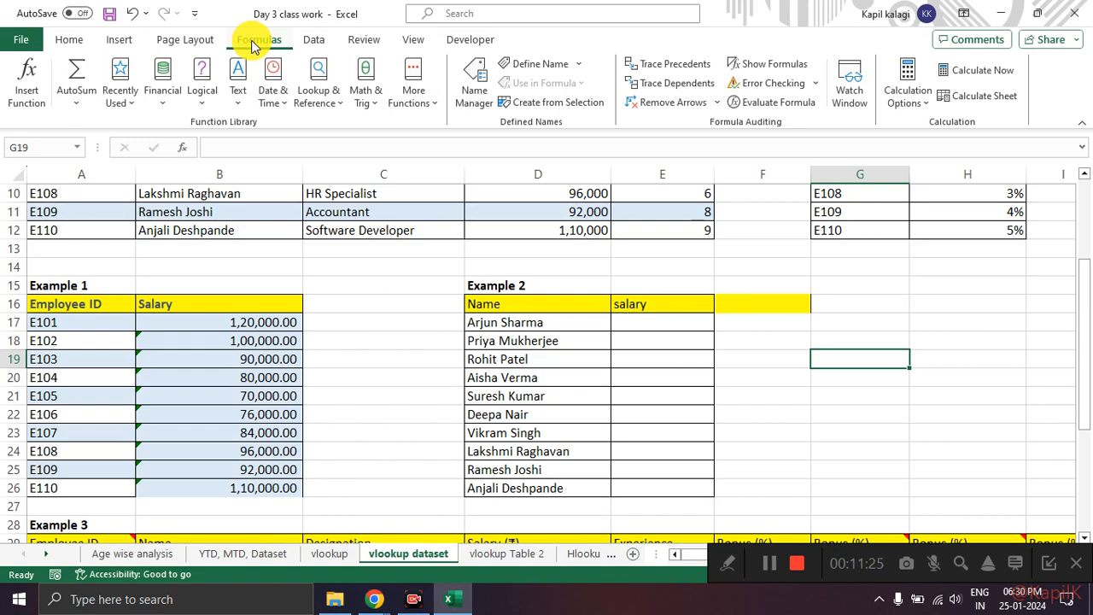
# Step: Insert the VLOOKUP function in E17 by searching for "vlookup", and move its arguments dialog clear of the Example 2 cells
pyautogui.click(649, 327)
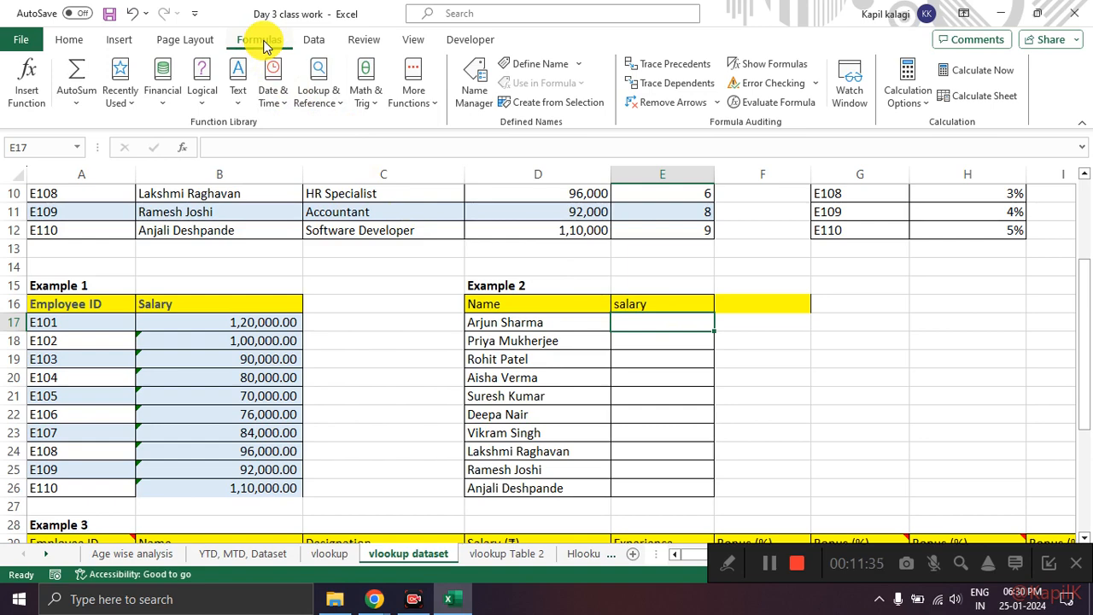
pyautogui.click(36, 88)
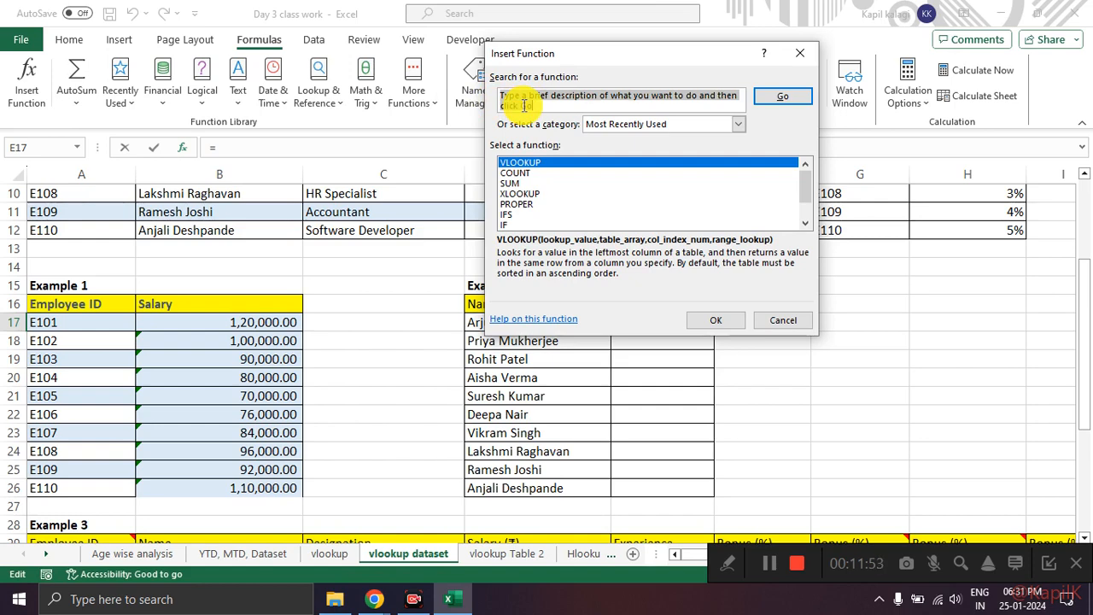
pyautogui.write('s')
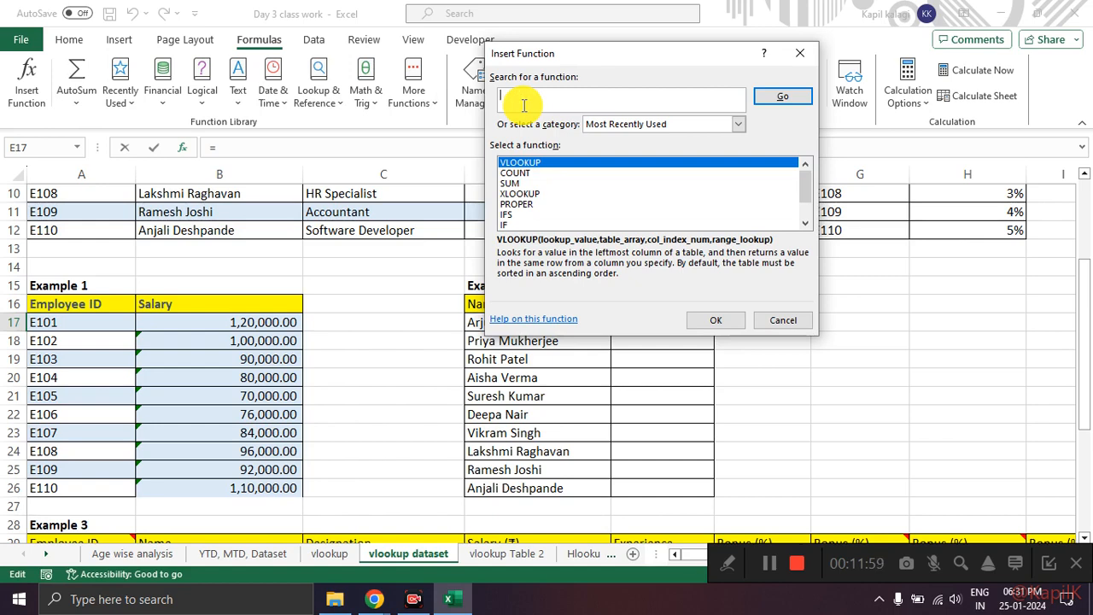
pyautogui.write('vlookup')
pyautogui.press('Return')
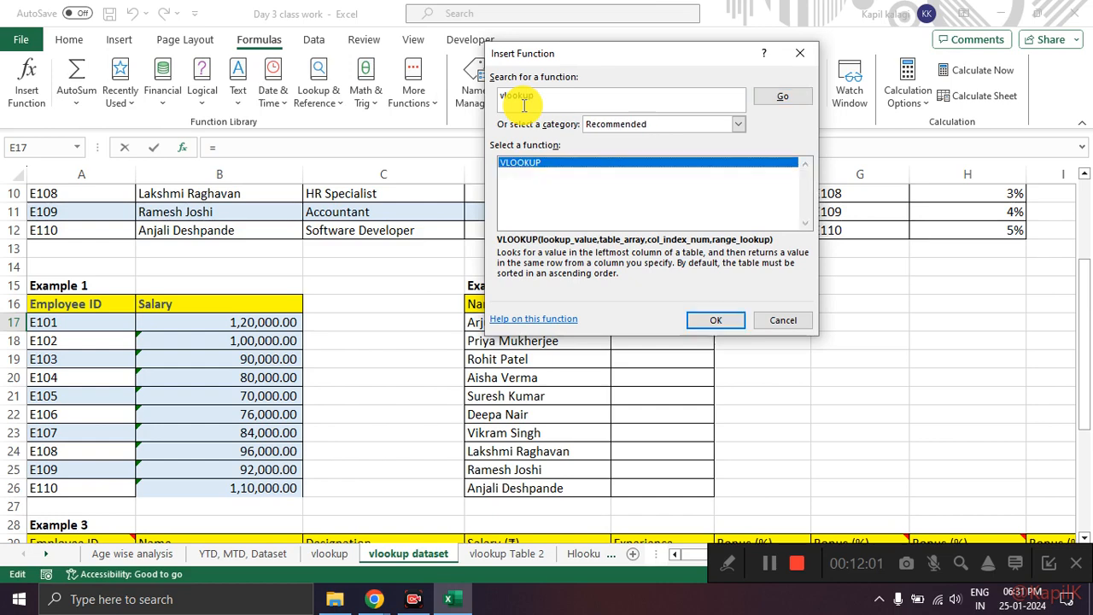
pyautogui.doubleClick(523, 164)
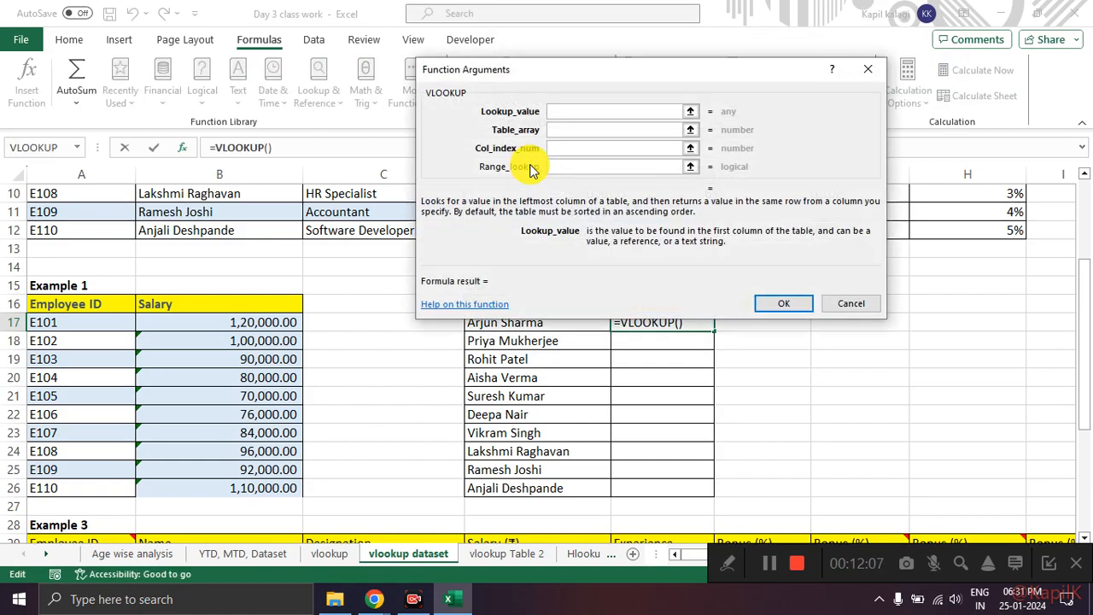
pyautogui.moveTo(523, 72); pyautogui.dragTo(433, 132)
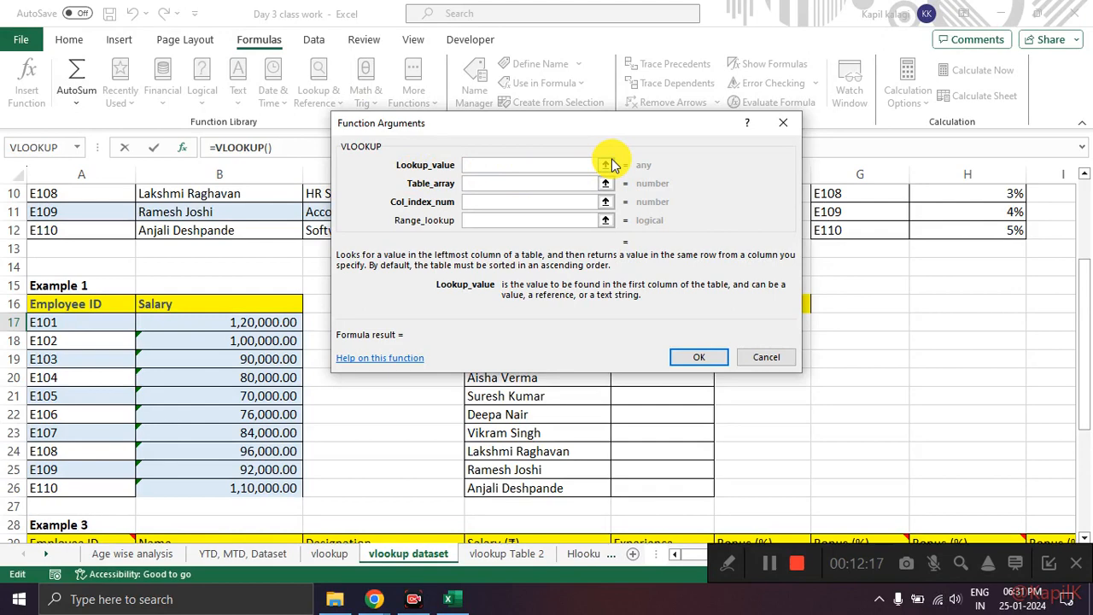
# Step: Try Example 1's cell A17 and Table 1's cell A3 as the VLOOKUP Lookup_value
pyautogui.click(607, 165)
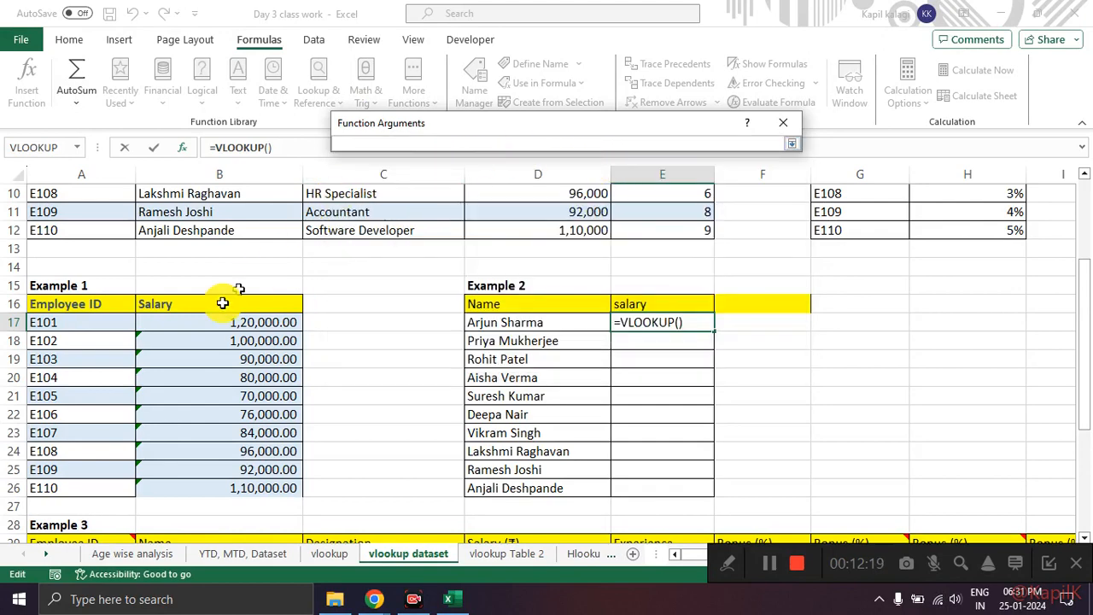
pyautogui.click(81, 322)
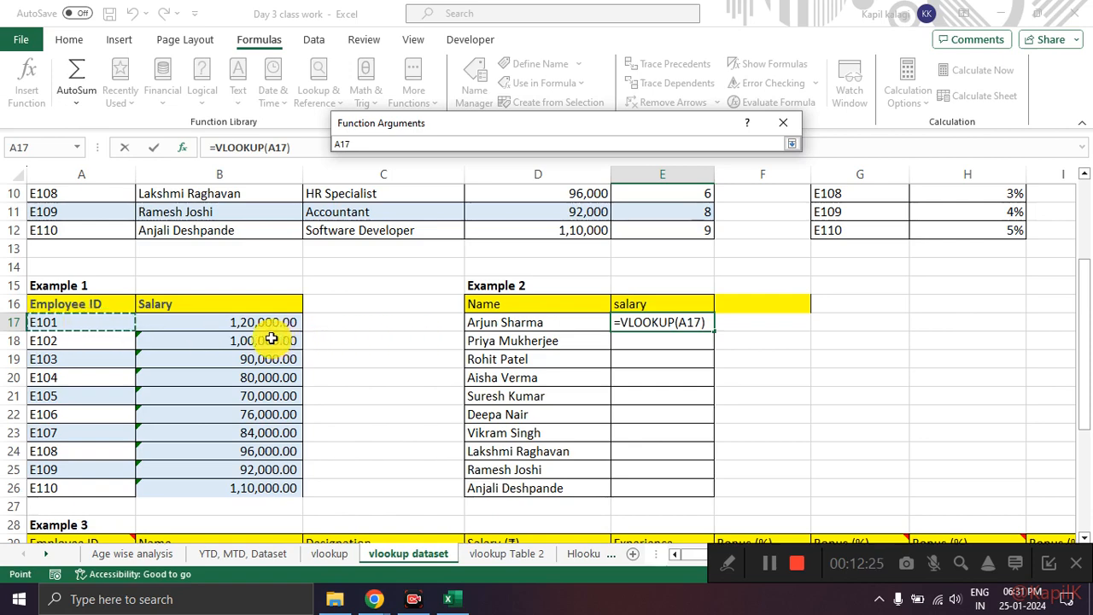
pyautogui.scroll(3, 413, 343)
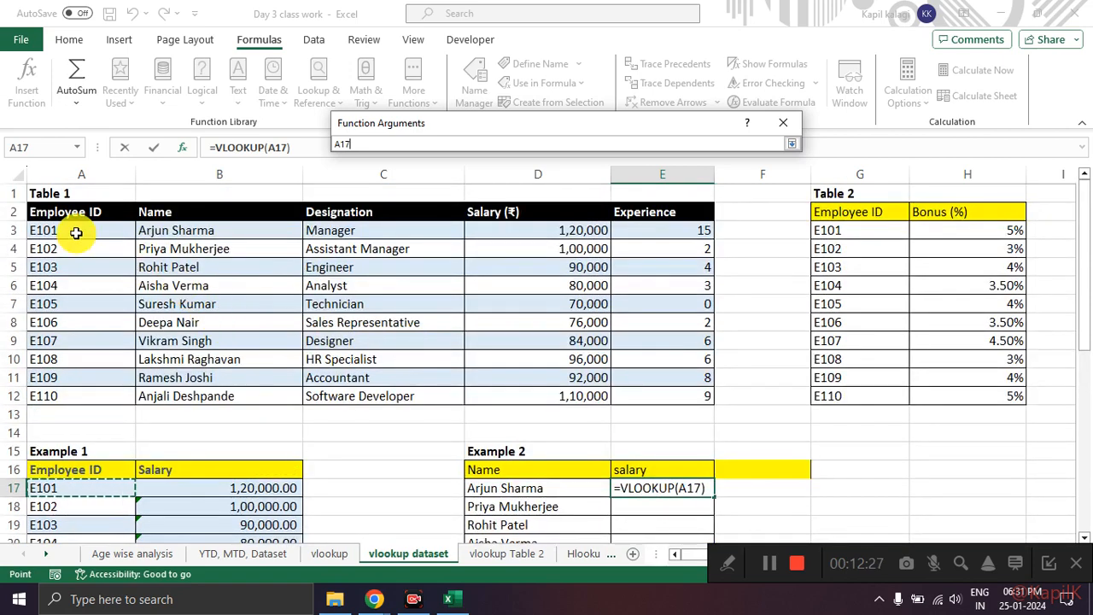
pyautogui.click(76, 233)
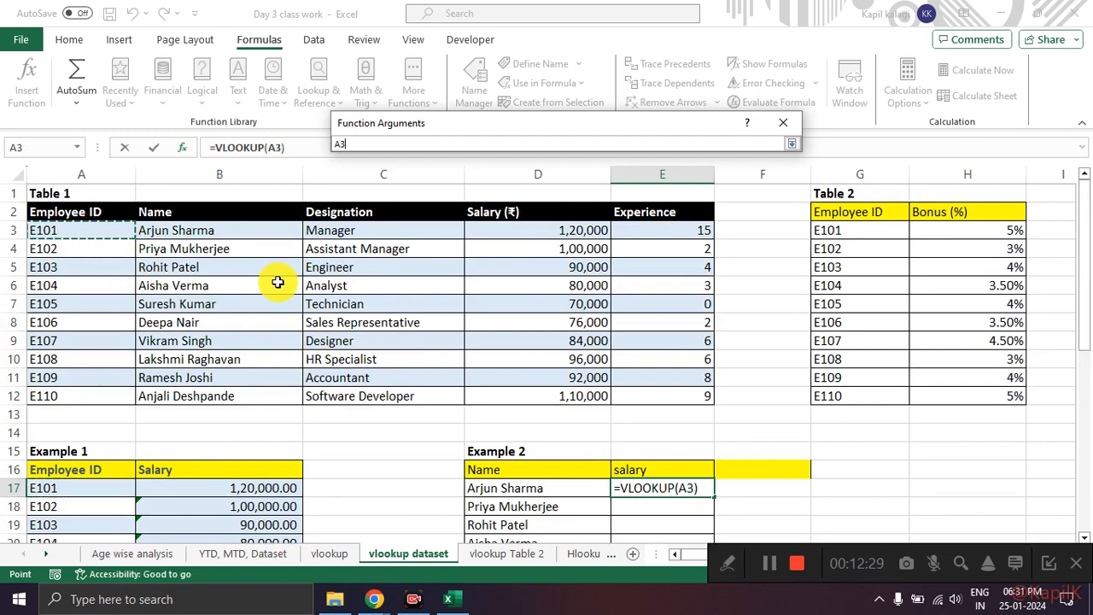
# Step: Examine the Employee ID columns of Example 1, Example 3 and Table 1 to compare possible lookup values
pyautogui.scroll(-4, 255, 282)
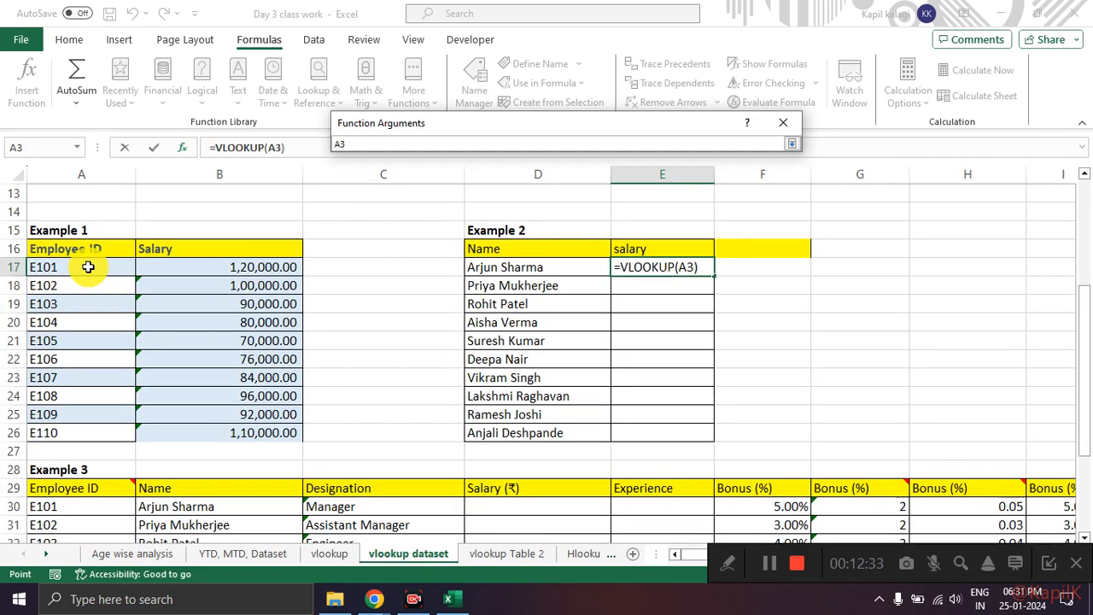
pyautogui.scroll(-3, 88, 266)
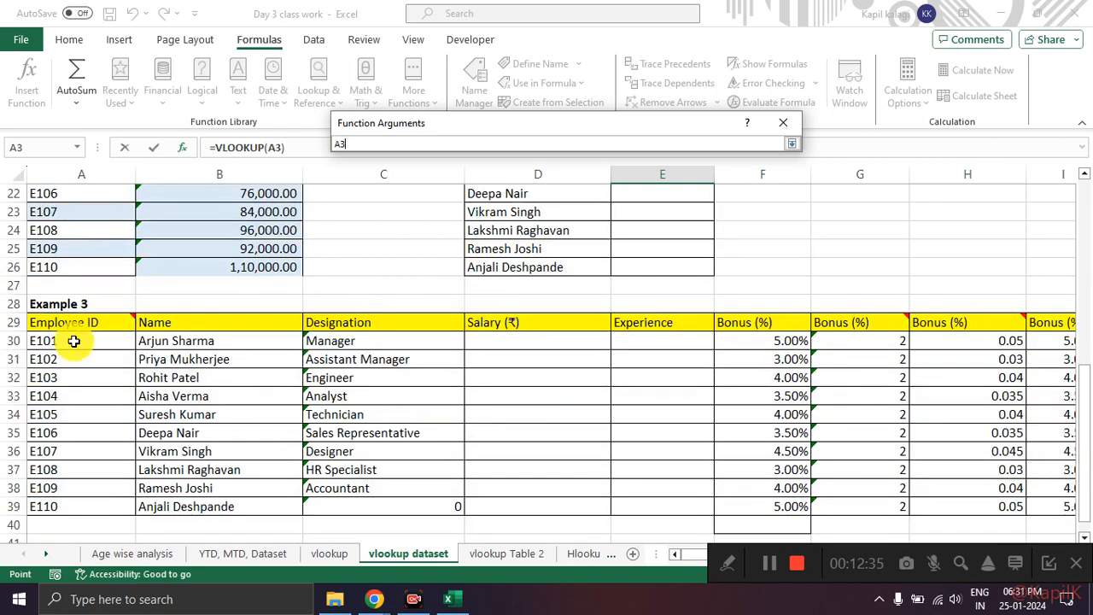
pyautogui.scroll(5, 74, 340)
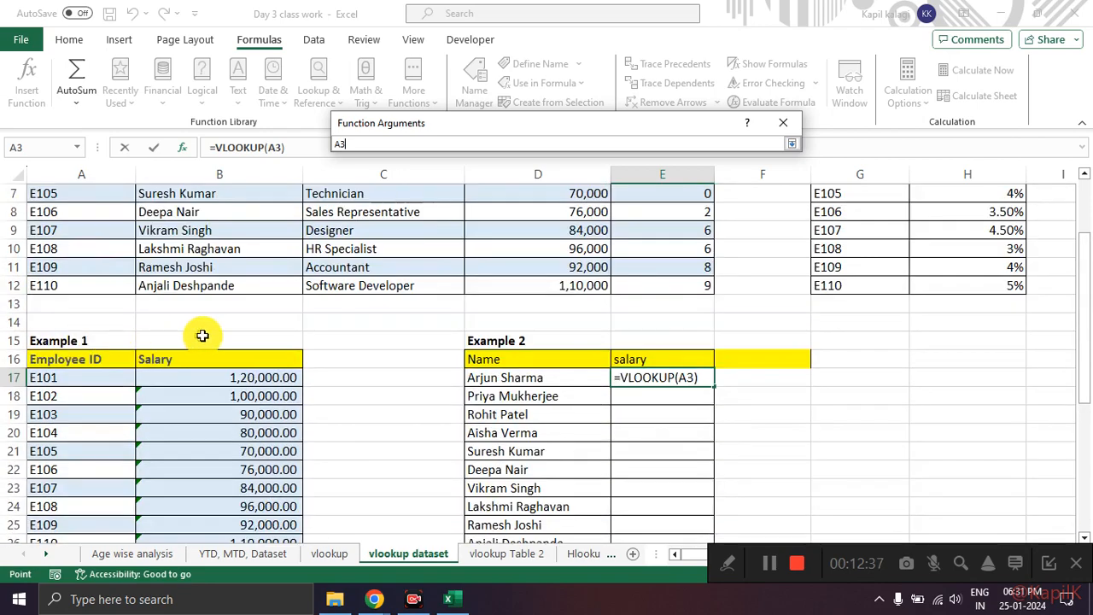
pyautogui.scroll(1, 206, 336)
pyautogui.scroll(-2, 207, 337)
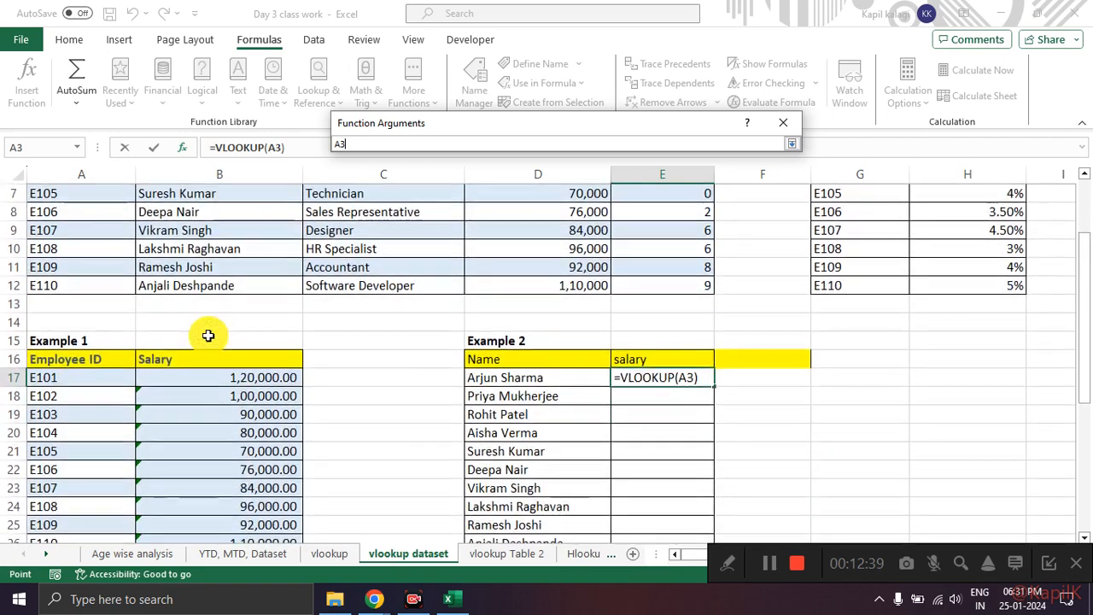
pyautogui.scroll(3, 206, 338)
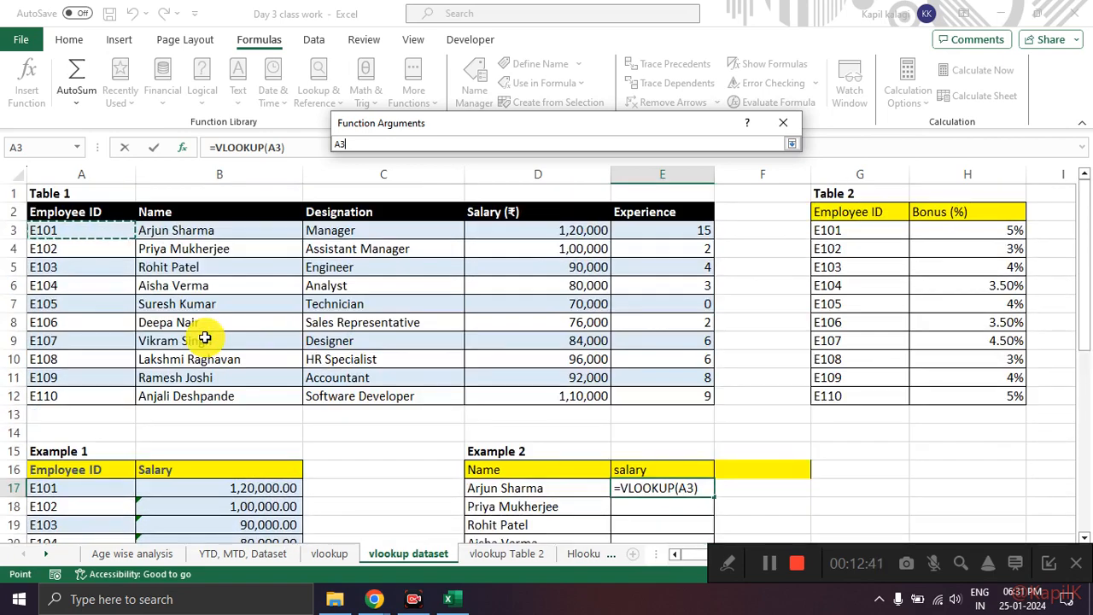
pyautogui.scroll(-5, 205, 338)
pyautogui.scroll(-1, 205, 337)
pyautogui.scroll(5, 206, 336)
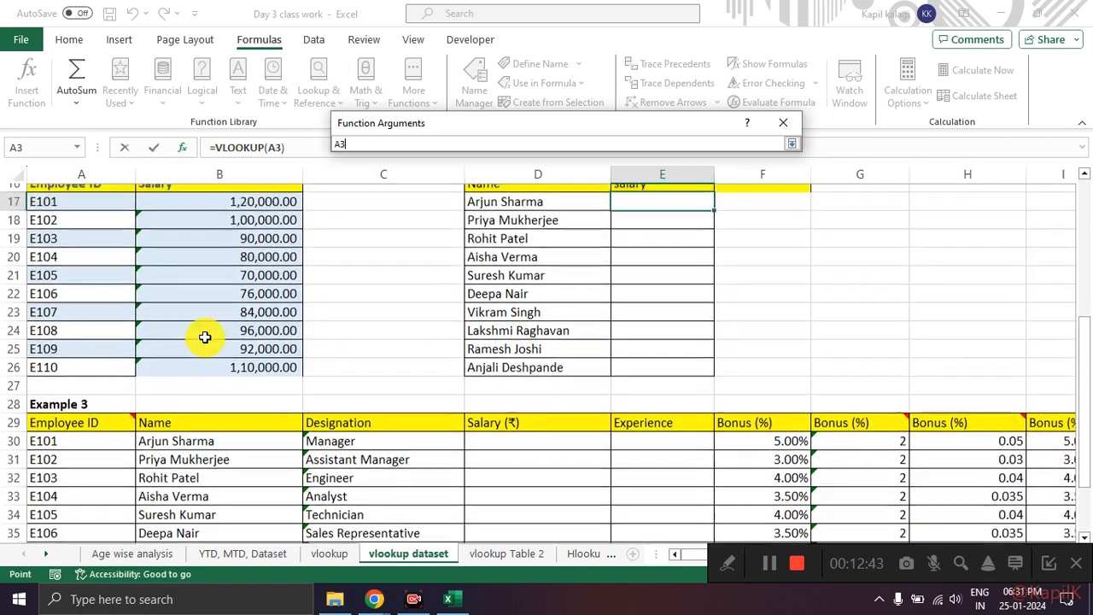
pyautogui.scroll(1, 207, 337)
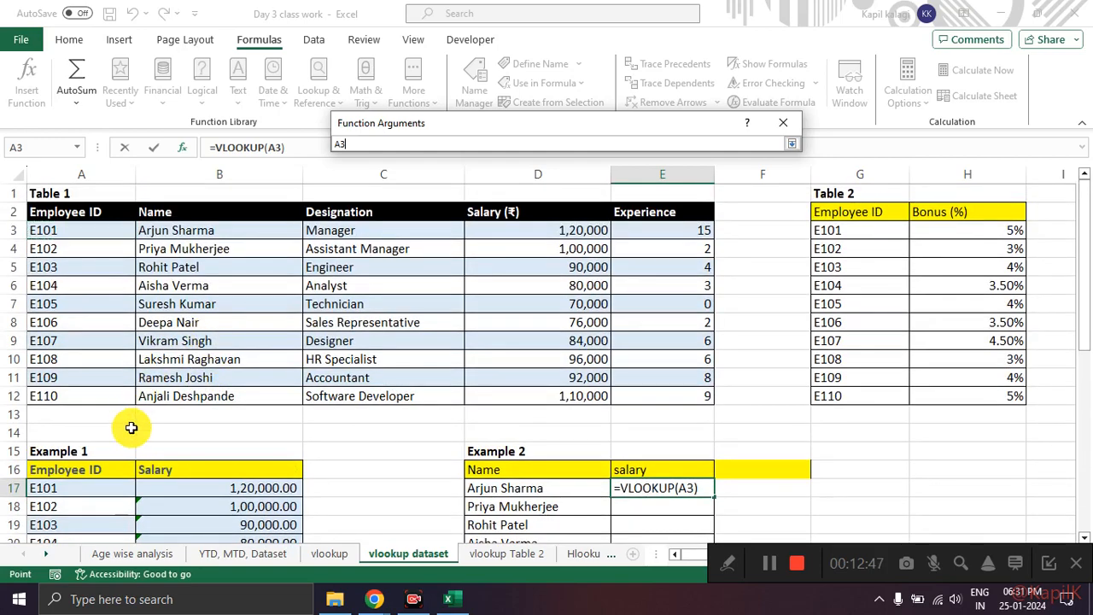
# Step: Set the VLOOKUP Lookup_value to Example 1's first Employee ID, cell A17
pyautogui.scroll(-2, 128, 422)
pyautogui.click(77, 379)
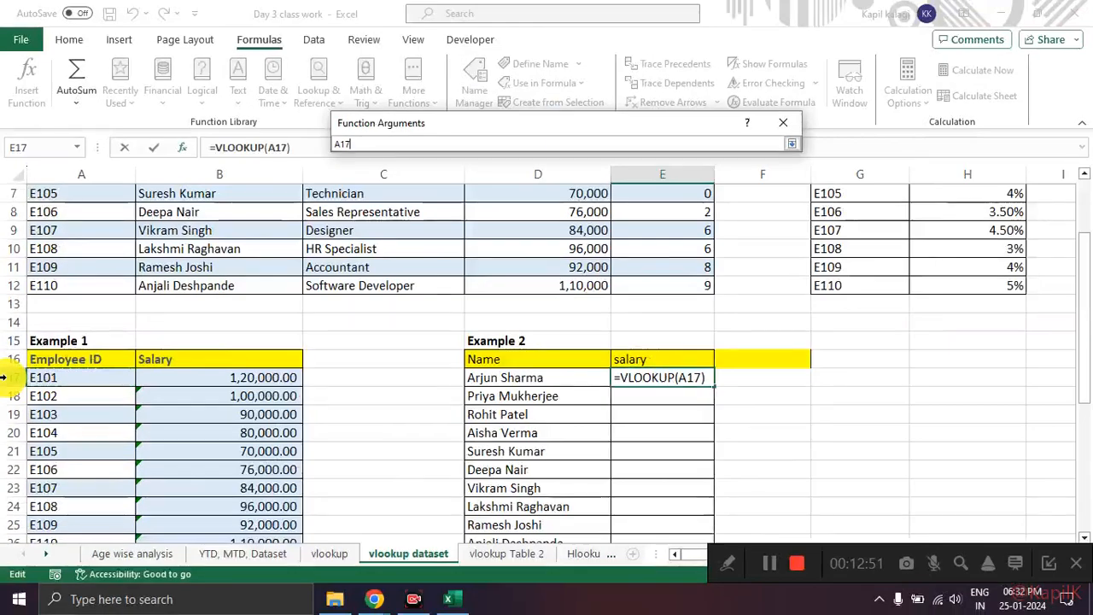
pyautogui.click(793, 145)
# Step: Set the VLOOKUP Table_array to Table 1's data range A3:E12
pyautogui.click(539, 185)
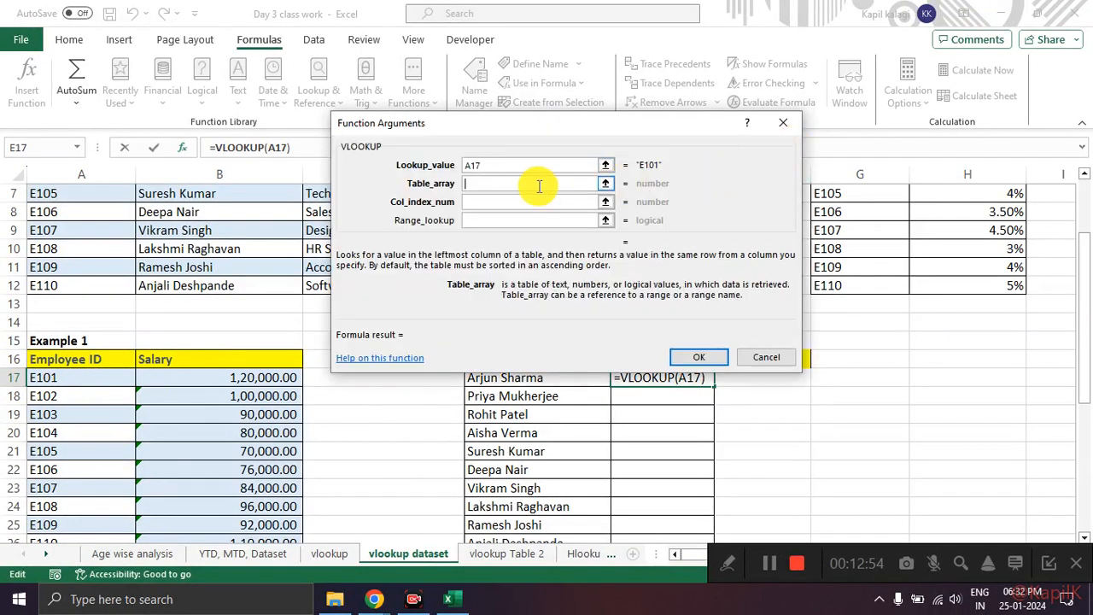
pyautogui.click(613, 183)
pyautogui.scroll(2, 444, 282)
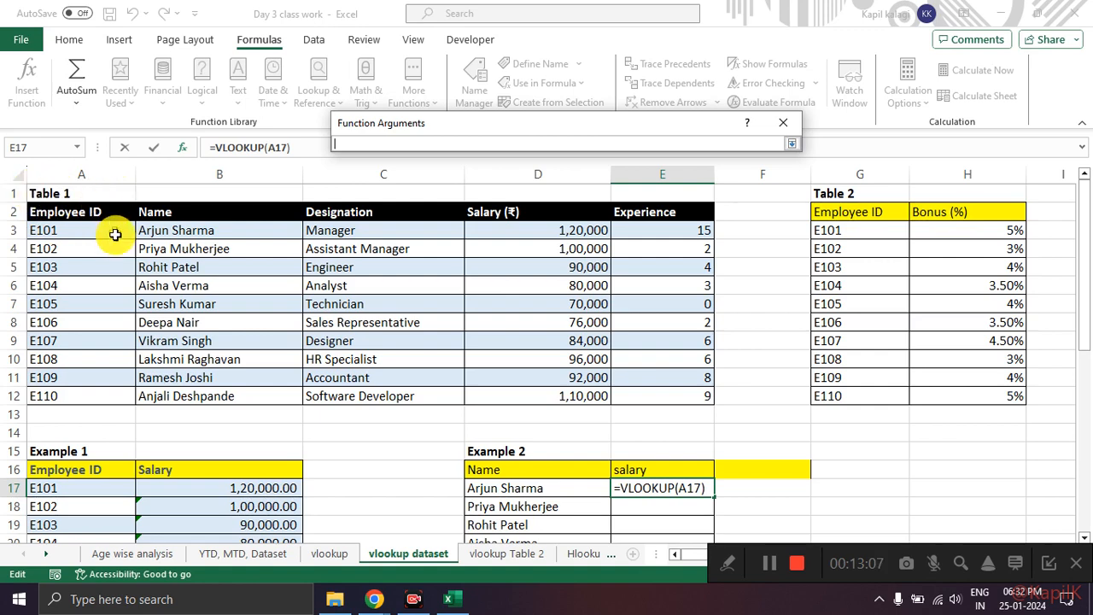
pyautogui.moveTo(96, 228); pyautogui.dragTo(124, 400)
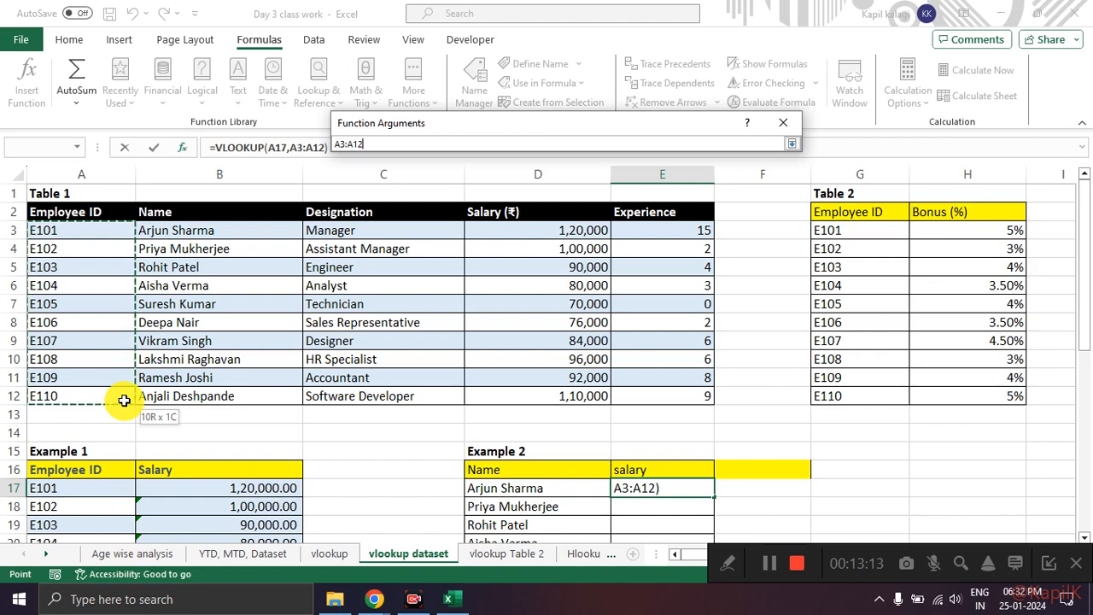
pyautogui.moveTo(124, 400); pyautogui.dragTo(654, 379)
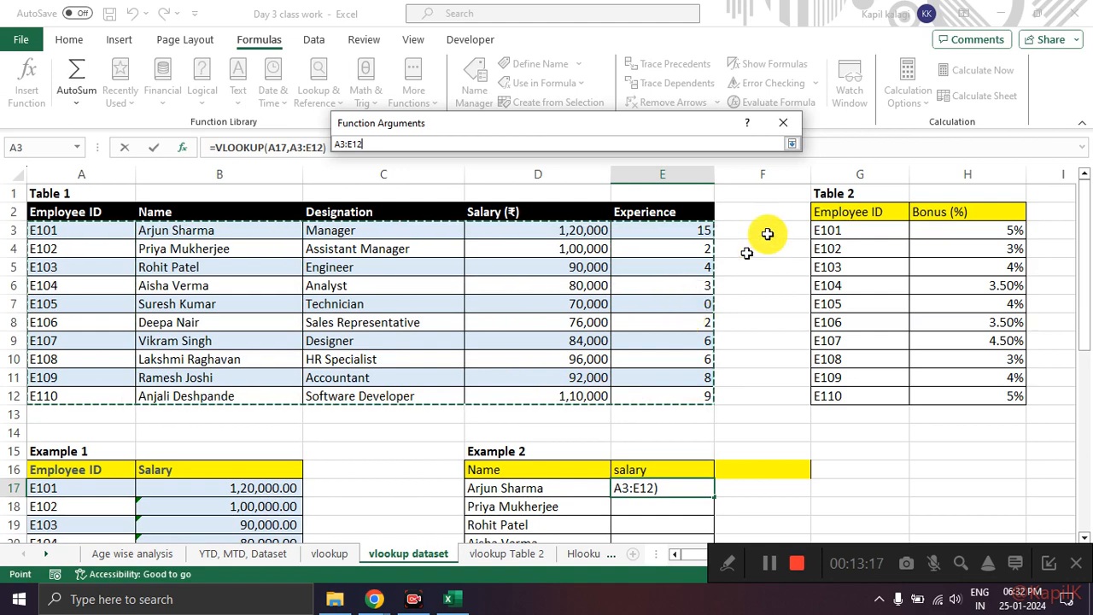
pyautogui.click(792, 147)
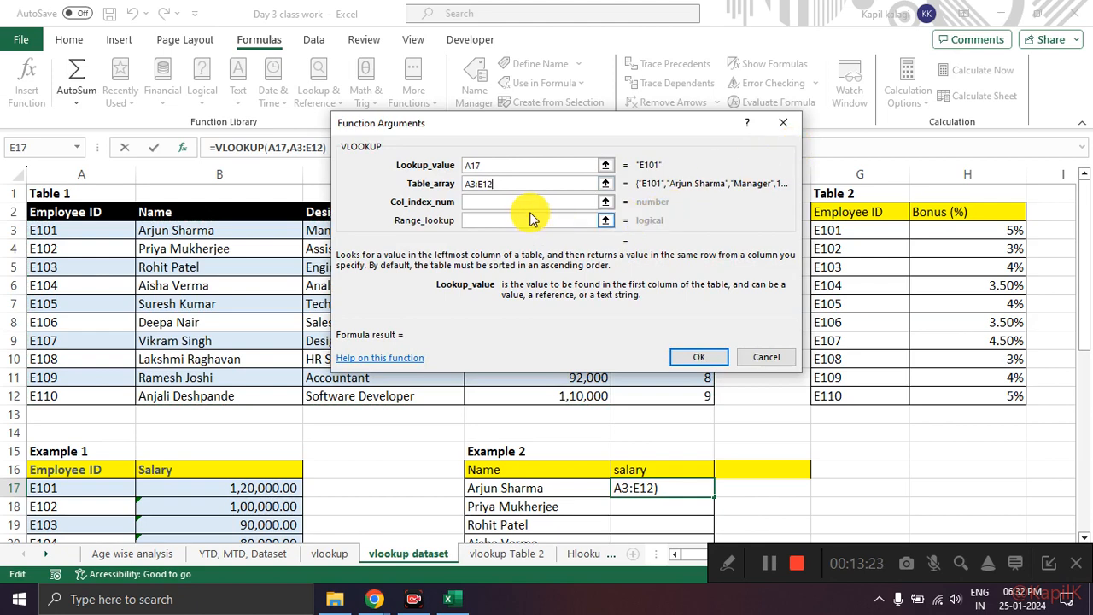
# Step: Move the VLOOKUP arguments dialog off Table 1 and annotate its columns with a circle around Designation and handwritten column numbers
pyautogui.click(496, 202)
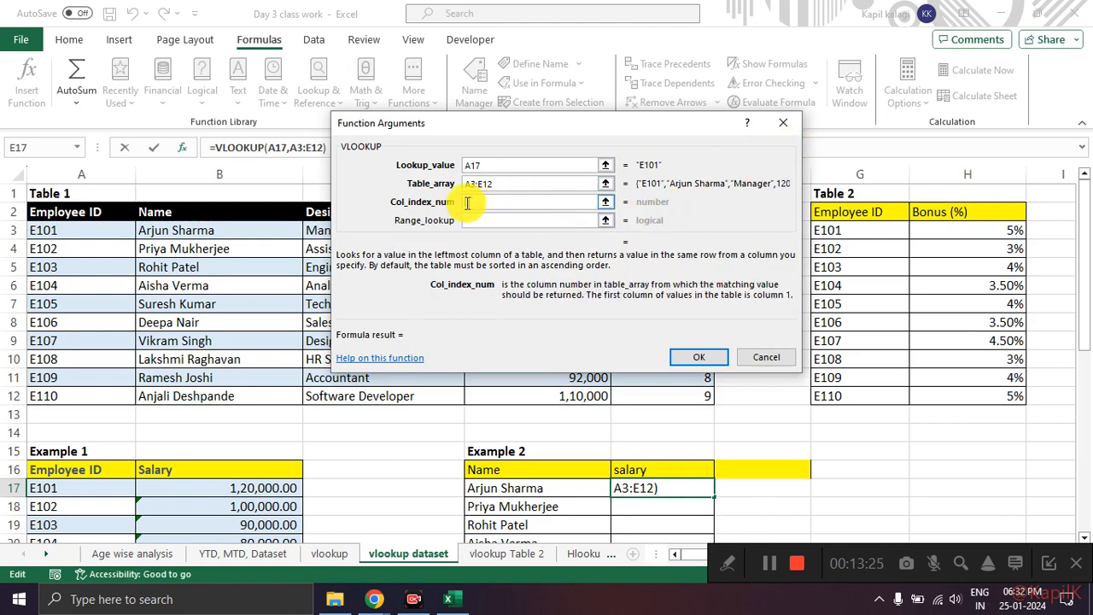
pyautogui.moveTo(513, 124); pyautogui.dragTo(627, 74)
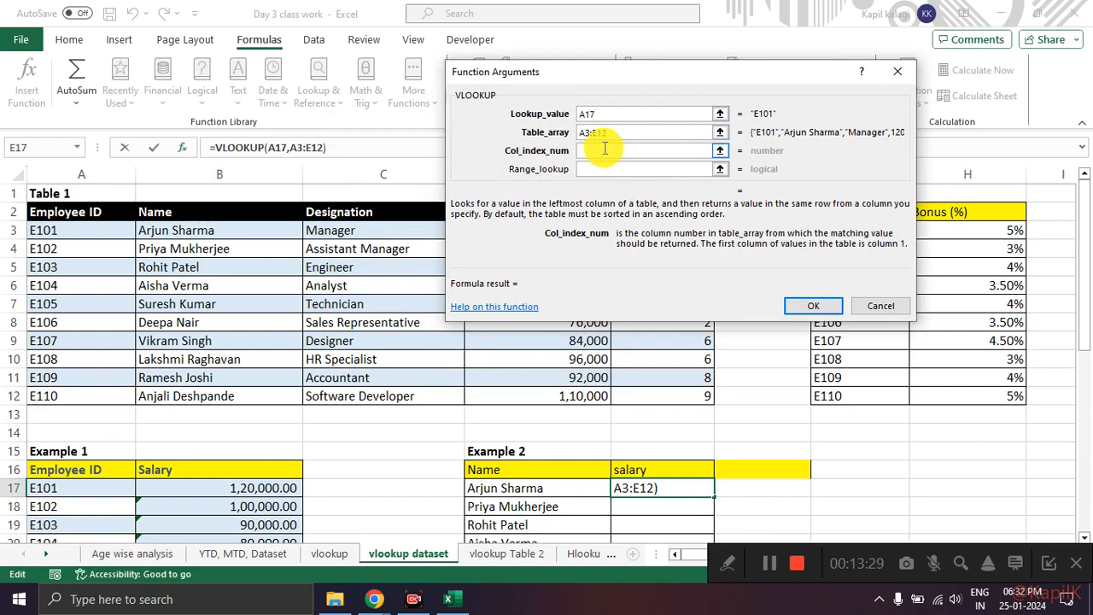
pyautogui.click(717, 153)
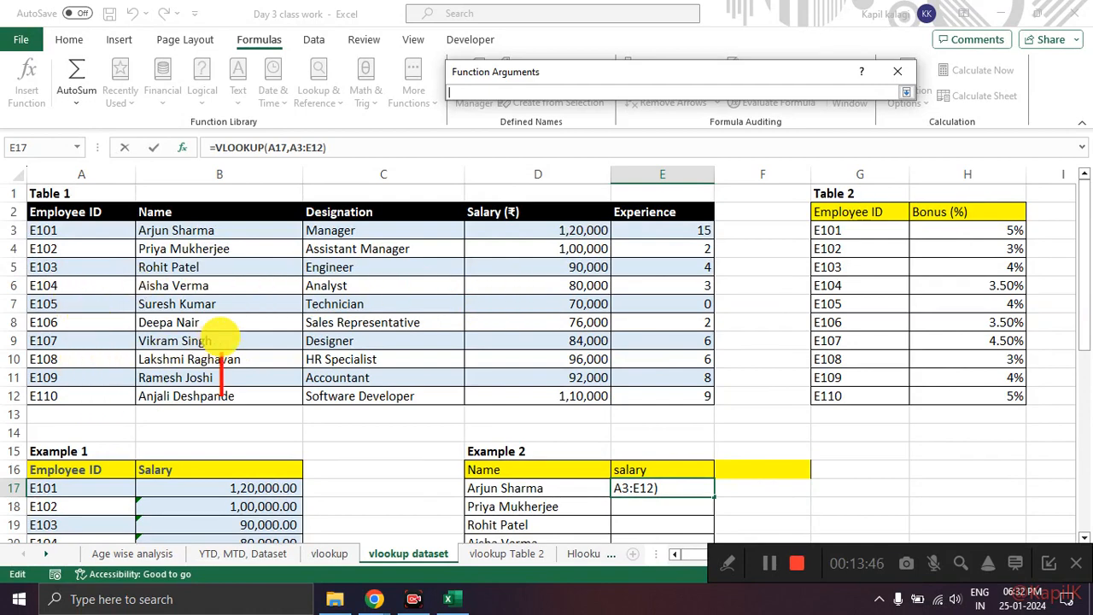
pyautogui.moveTo(384, 215)
pyautogui.mouseDown()
pyautogui.moveTo(273, 285)
pyautogui.moveTo(333, 211)
pyautogui.mouseUp()
pyautogui.moveTo(75, 324); pyautogui.dragTo(88, 350)
pyautogui.moveTo(175, 323); pyautogui.dragTo(218, 348)
pyautogui.moveTo(329, 318); pyautogui.dragTo(342, 357)
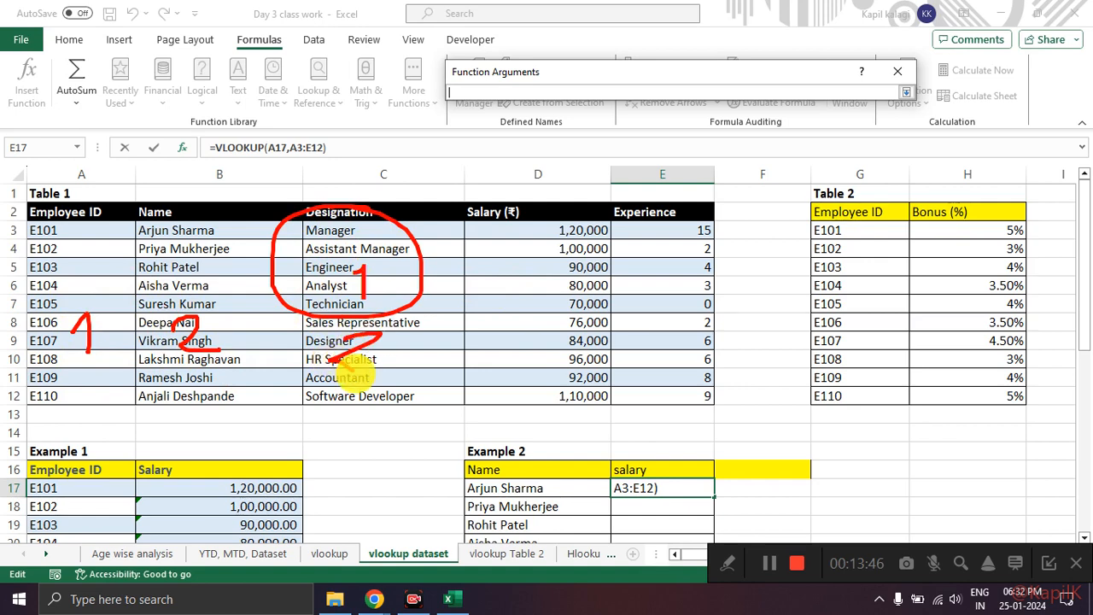
pyautogui.moveTo(391, 322)
pyautogui.mouseDown()
pyautogui.moveTo(461, 395)
pyautogui.moveTo(393, 311)
pyautogui.mouseUp()
# Step: Draw a box over Table 1's data, number its columns 1 to 5 by hand, and circle numbers 2 and 3
pyautogui.moveTo(40, 220)
pyautogui.mouseDown()
pyautogui.moveTo(556, 393)
pyautogui.moveTo(276, 232)
pyautogui.moveTo(104, 227)
pyautogui.moveTo(494, 256)
pyautogui.moveTo(702, 351)
pyautogui.mouseUp()
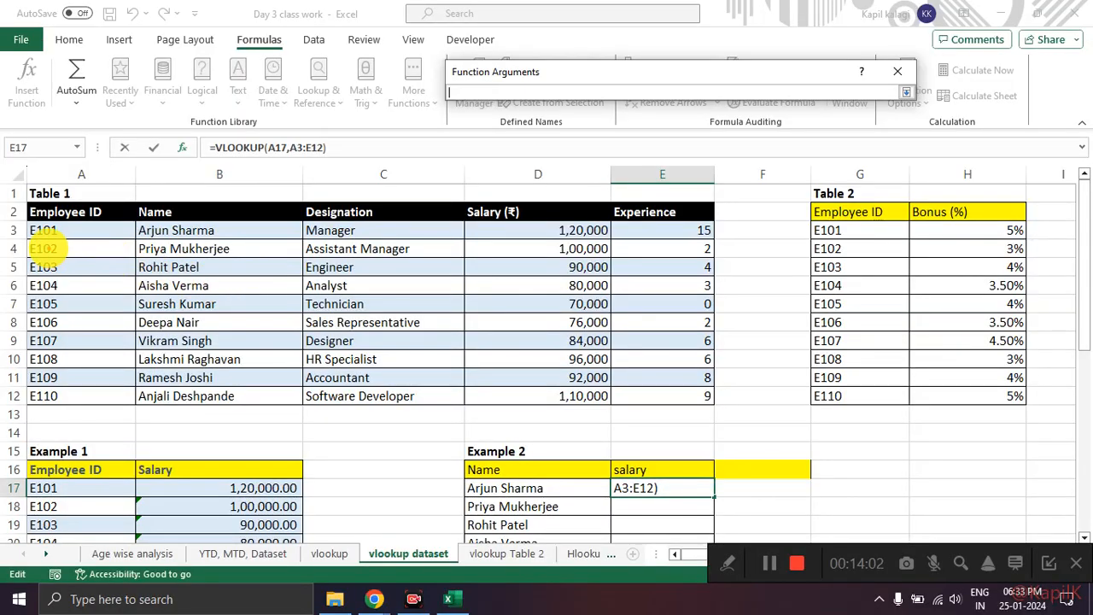
pyautogui.moveTo(41, 241)
pyautogui.mouseDown()
pyautogui.moveTo(632, 239)
pyautogui.moveTo(670, 383)
pyautogui.moveTo(43, 382)
pyautogui.moveTo(68, 245)
pyautogui.mouseUp()
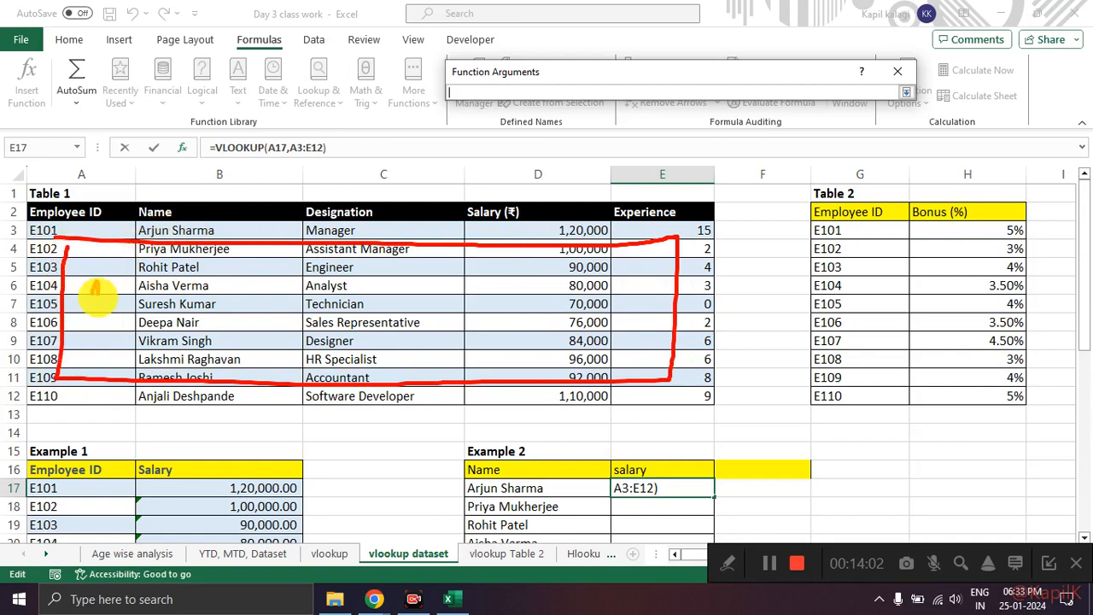
pyautogui.moveTo(111, 309)
pyautogui.mouseDown()
pyautogui.moveTo(207, 286)
pyautogui.moveTo(380, 303)
pyautogui.moveTo(342, 328)
pyautogui.mouseUp()
pyautogui.click(522, 303)
pyautogui.moveTo(642, 272)
pyautogui.mouseDown()
pyautogui.moveTo(542, 305)
pyautogui.moveTo(573, 330)
pyautogui.mouseUp()
pyautogui.moveTo(680, 285)
pyautogui.mouseDown()
pyautogui.moveTo(651, 333)
pyautogui.moveTo(740, 273)
pyautogui.mouseUp()
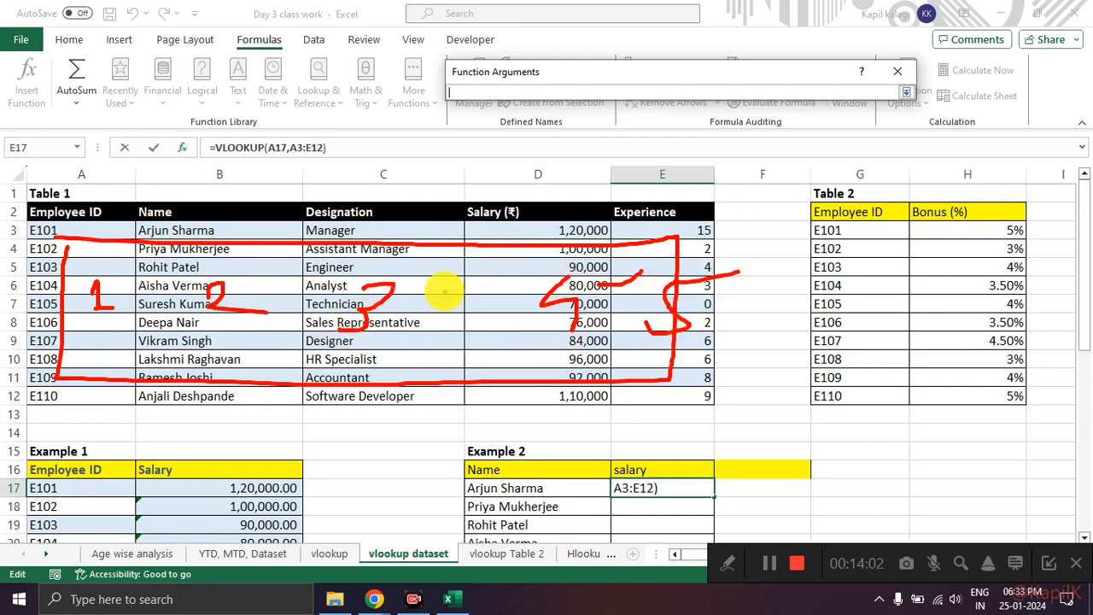
pyautogui.moveTo(386, 271)
pyautogui.mouseDown()
pyautogui.moveTo(427, 313)
pyautogui.moveTo(367, 256)
pyautogui.mouseUp()
pyautogui.moveTo(248, 246)
pyautogui.mouseDown()
pyautogui.moveTo(215, 248)
pyautogui.moveTo(244, 248)
pyautogui.mouseUp()
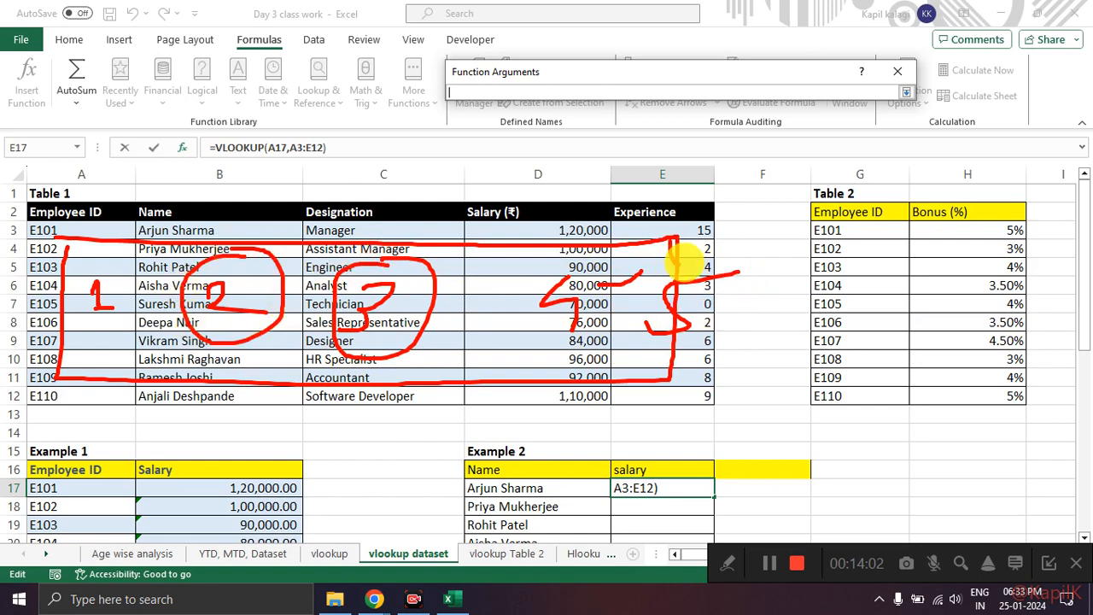
pyautogui.moveTo(733, 253); pyautogui.dragTo(751, 242)
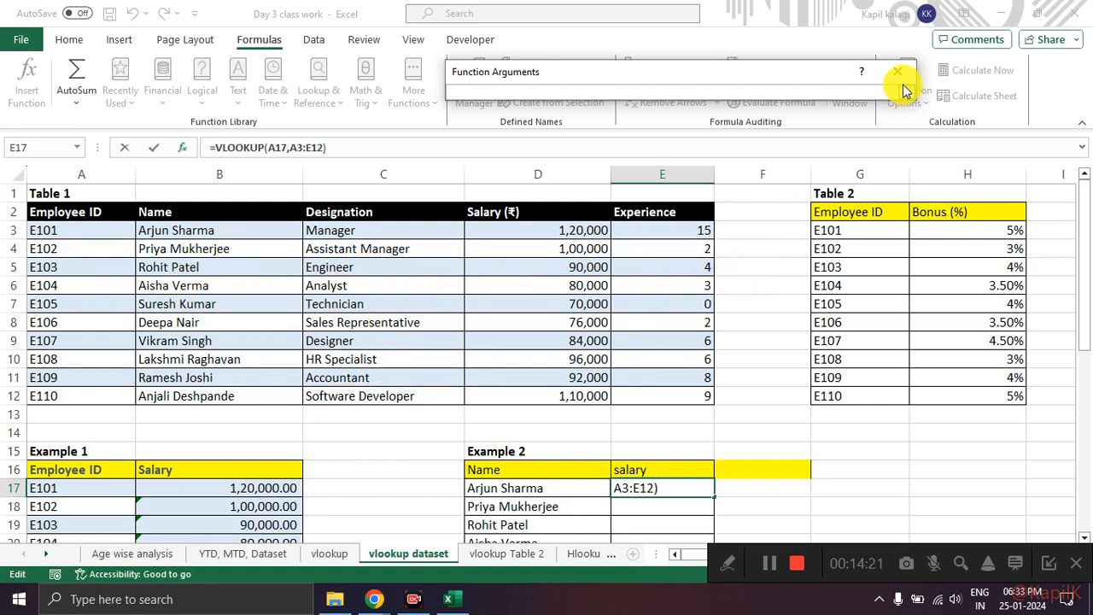
# Step: Set the VLOOKUP Col_index_num to 4, accept the formula in E17 and fill it down to E26
pyautogui.click(906, 91)
pyautogui.click(601, 151)
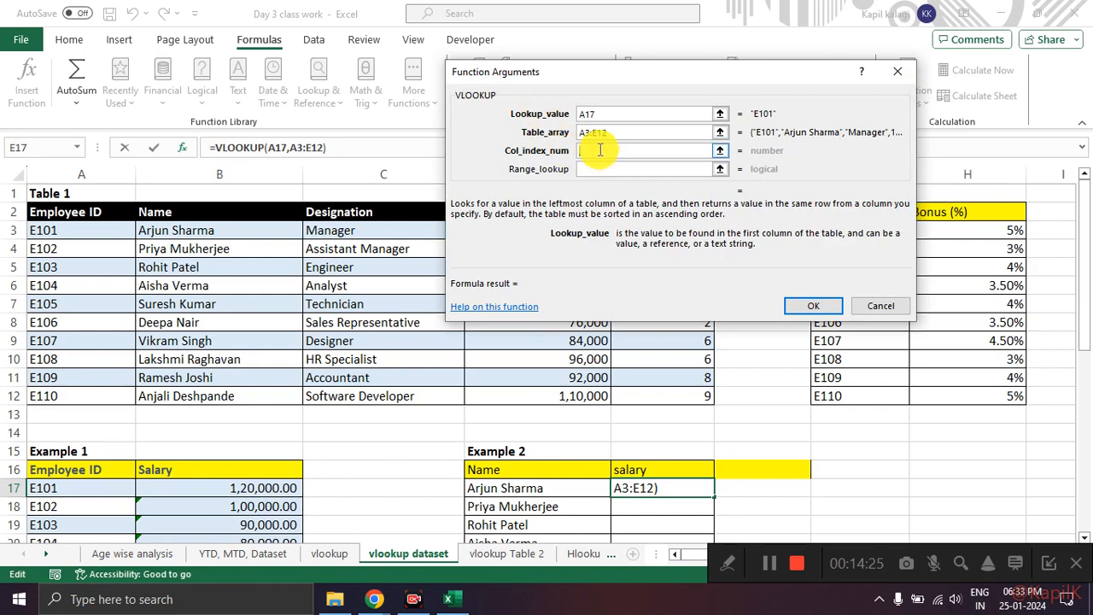
pyautogui.click(815, 303)
pyautogui.scroll(-4, 769, 294)
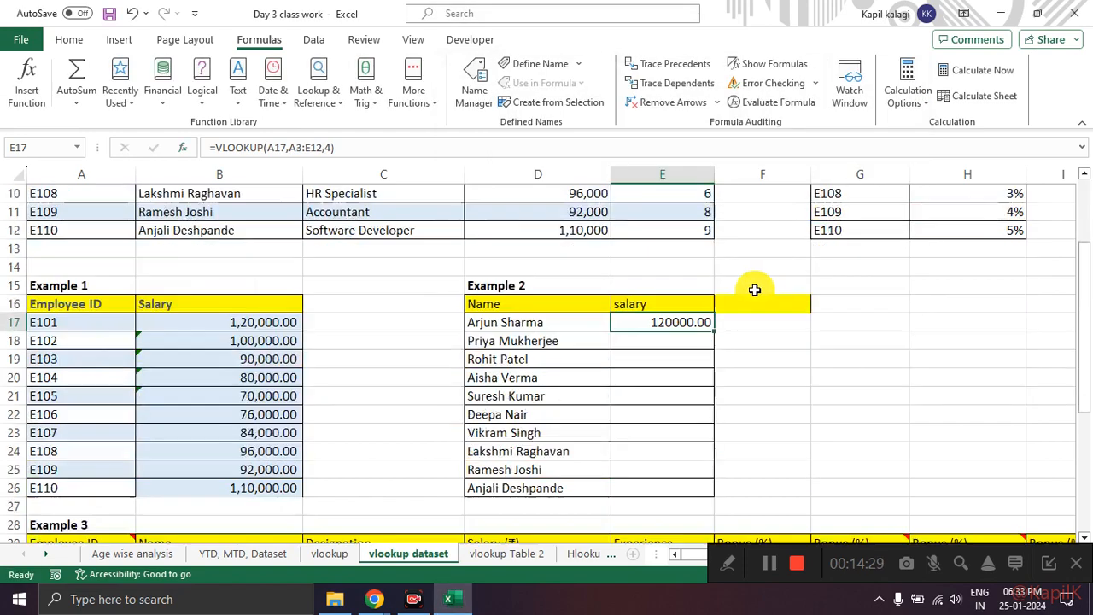
pyautogui.scroll(-1, 755, 290)
pyautogui.doubleClick(714, 220)
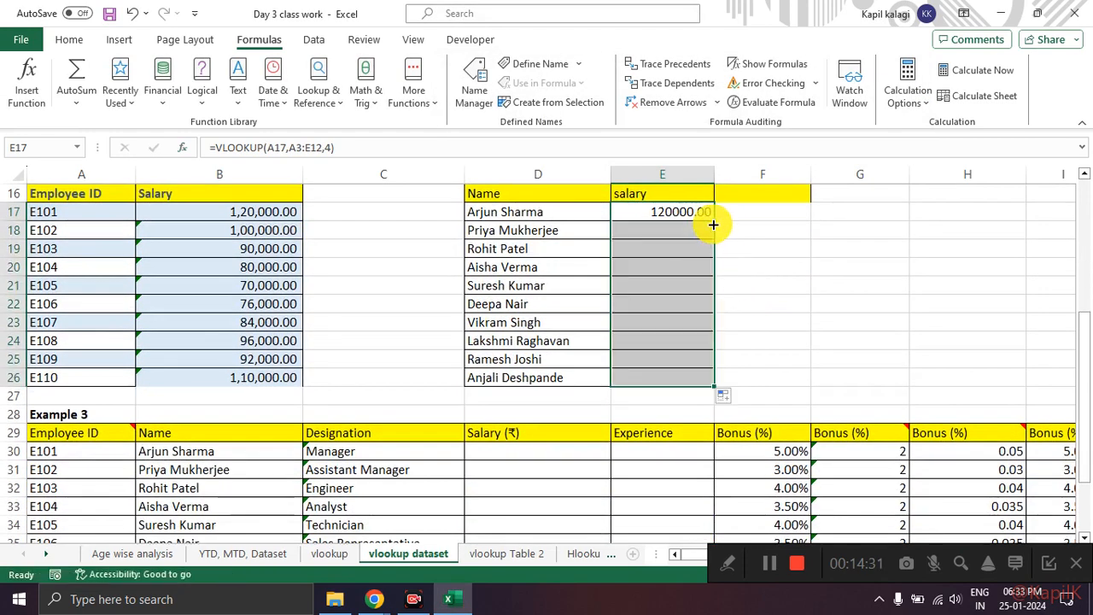
pyautogui.click(761, 322)
# Step: Compare Example 2's Name and salary columns with Example 1's Employee ID and Salary columns to check which lookup value fits
pyautogui.scroll(2, 717, 324)
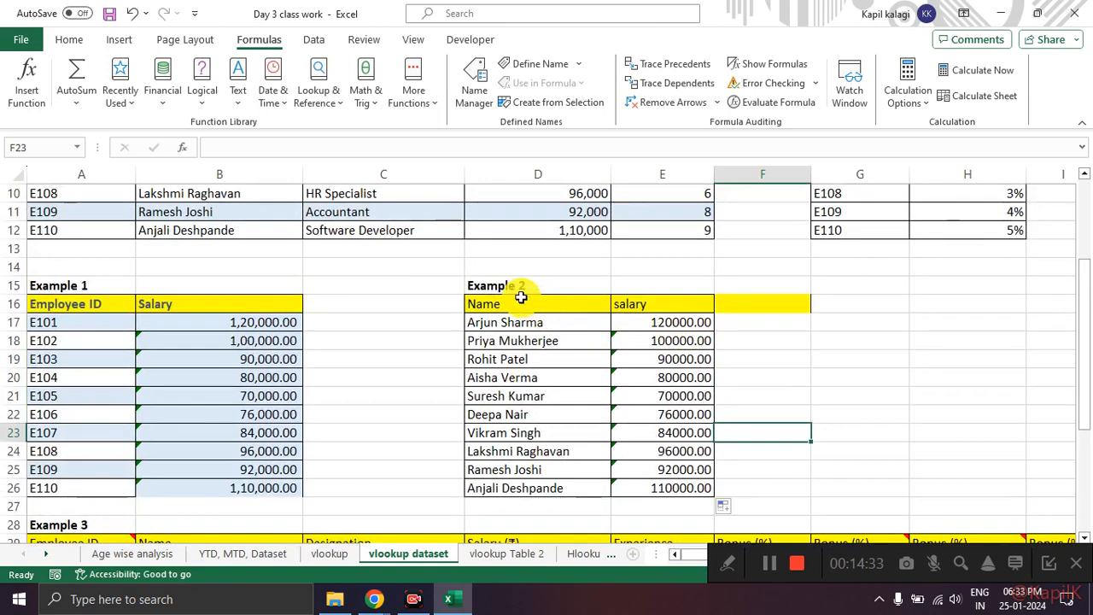
pyautogui.moveTo(526, 287); pyautogui.dragTo(693, 486)
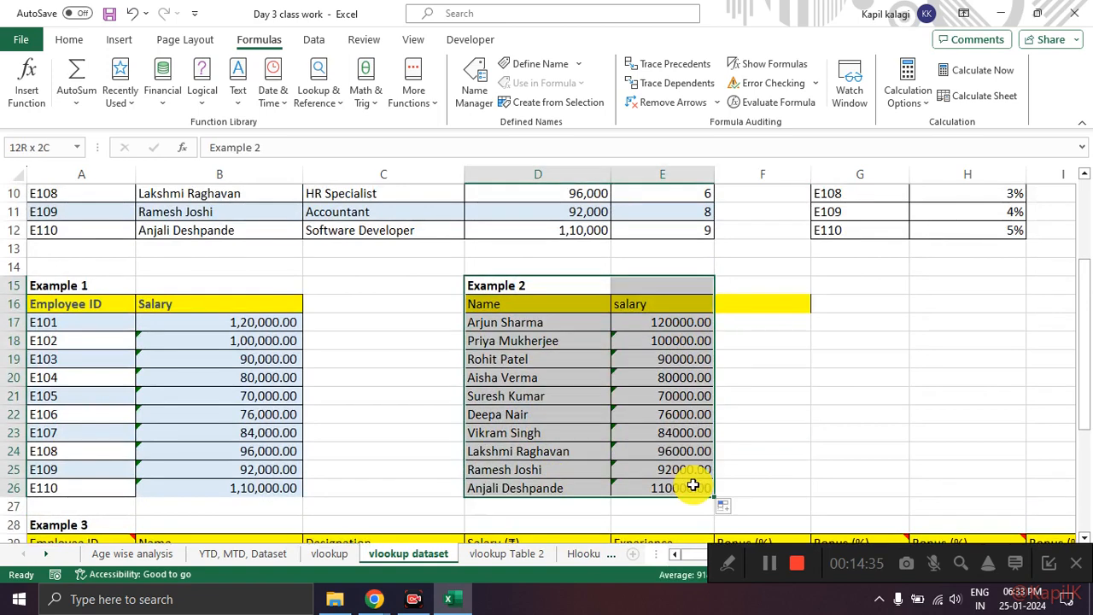
pyautogui.click(859, 431)
pyautogui.moveTo(547, 330); pyautogui.dragTo(551, 482)
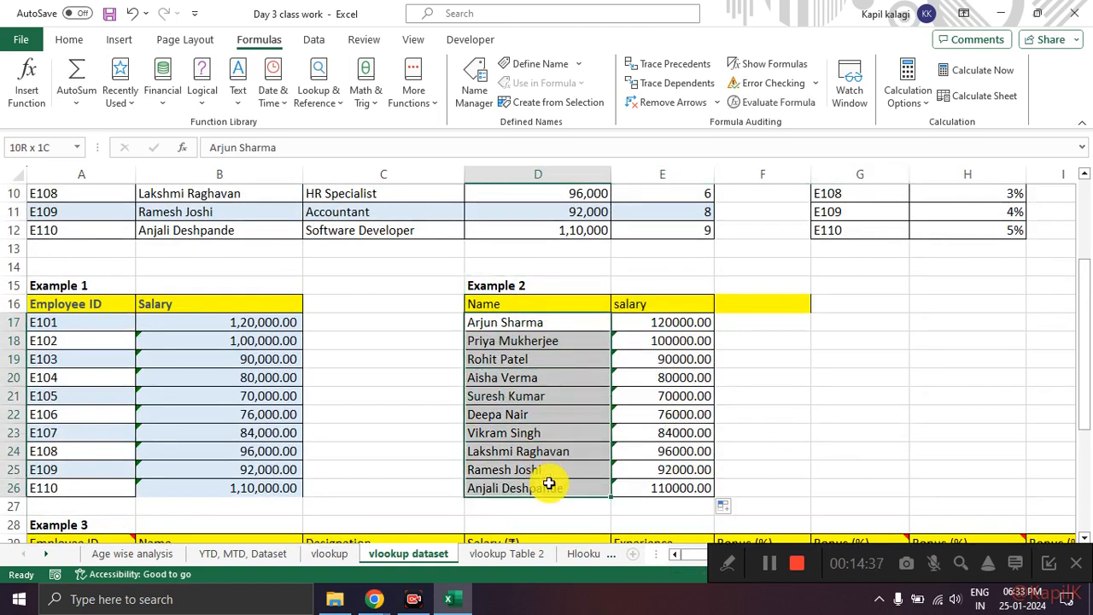
pyautogui.moveTo(663, 306); pyautogui.dragTo(675, 483)
pyautogui.moveTo(88, 304); pyautogui.dragTo(98, 457)
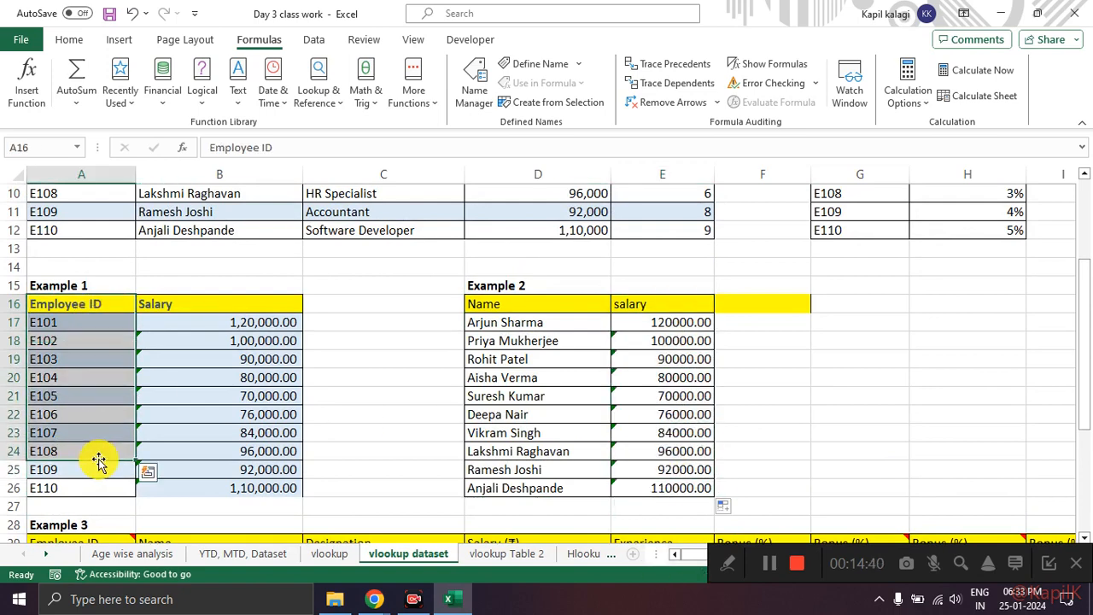
pyautogui.click(324, 317)
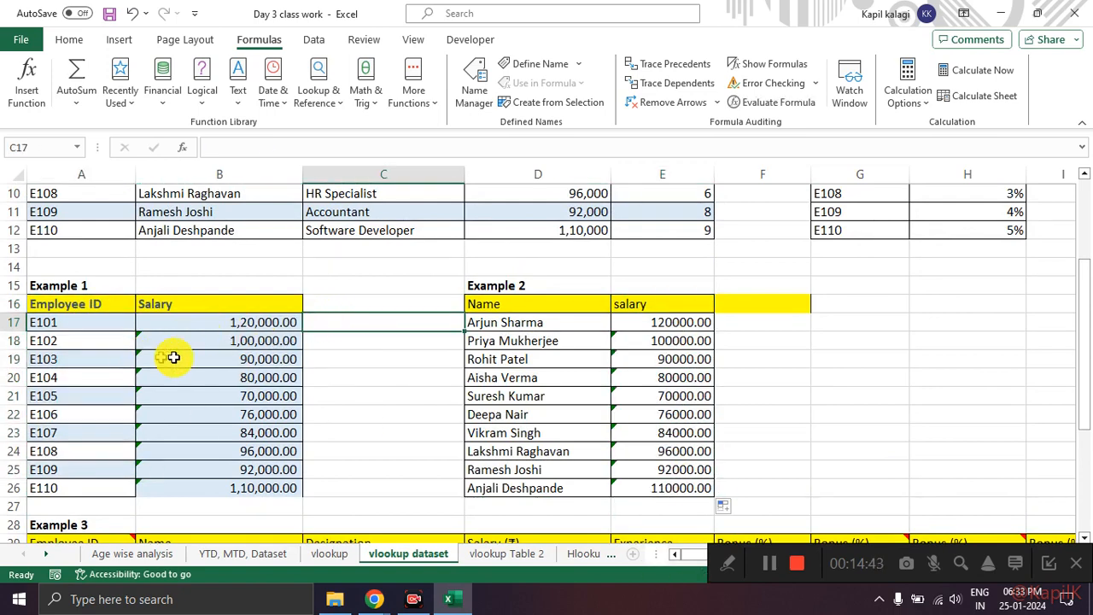
pyautogui.click(516, 338)
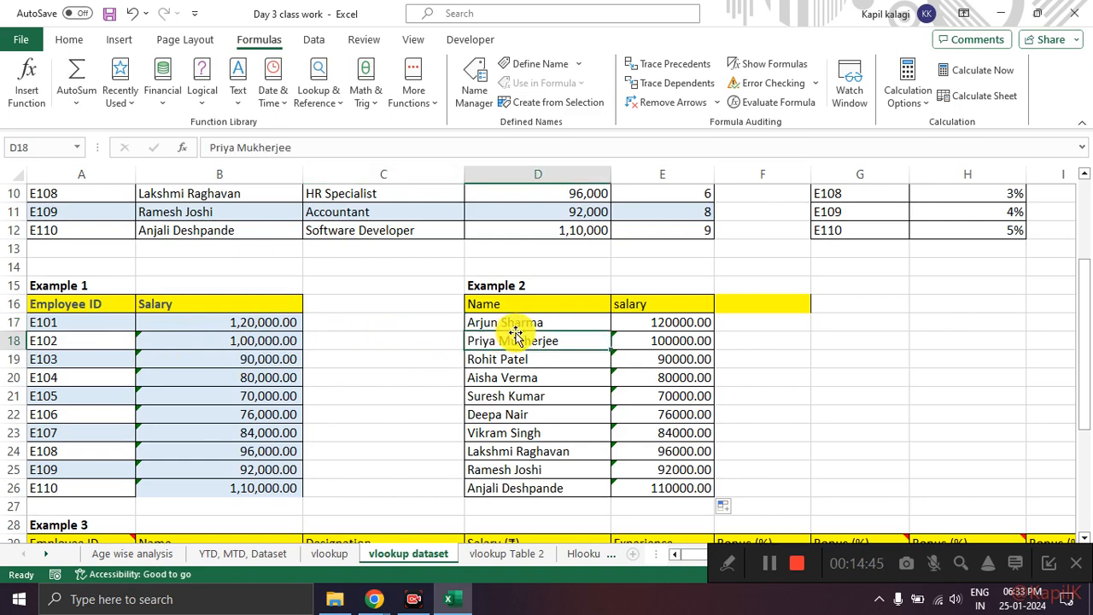
pyautogui.click(519, 325)
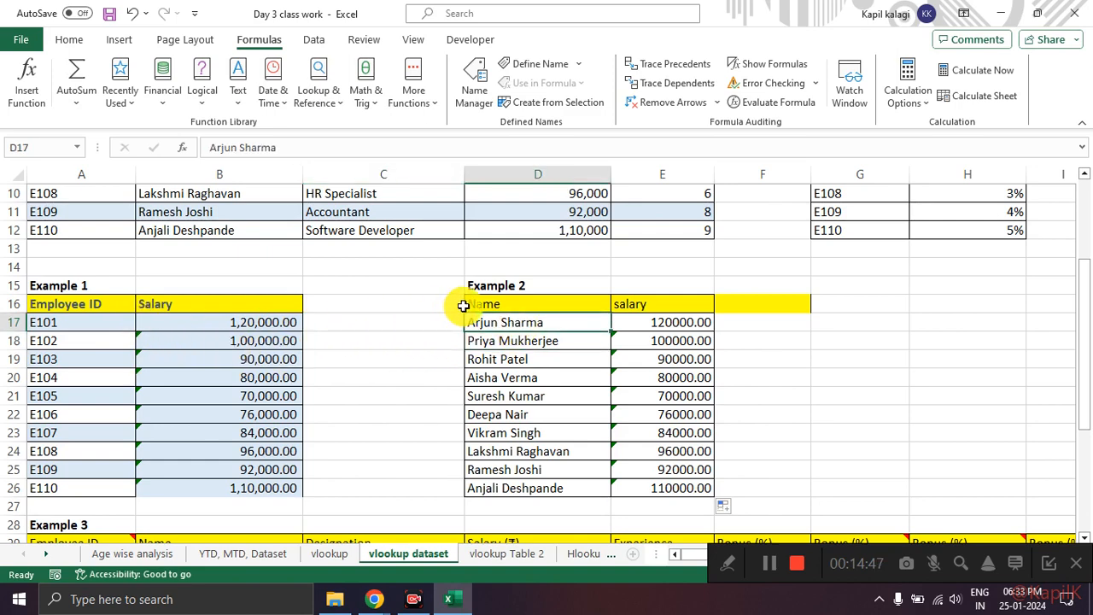
pyautogui.moveTo(495, 288); pyautogui.dragTo(629, 478)
pyautogui.moveTo(90, 282); pyautogui.dragTo(264, 462)
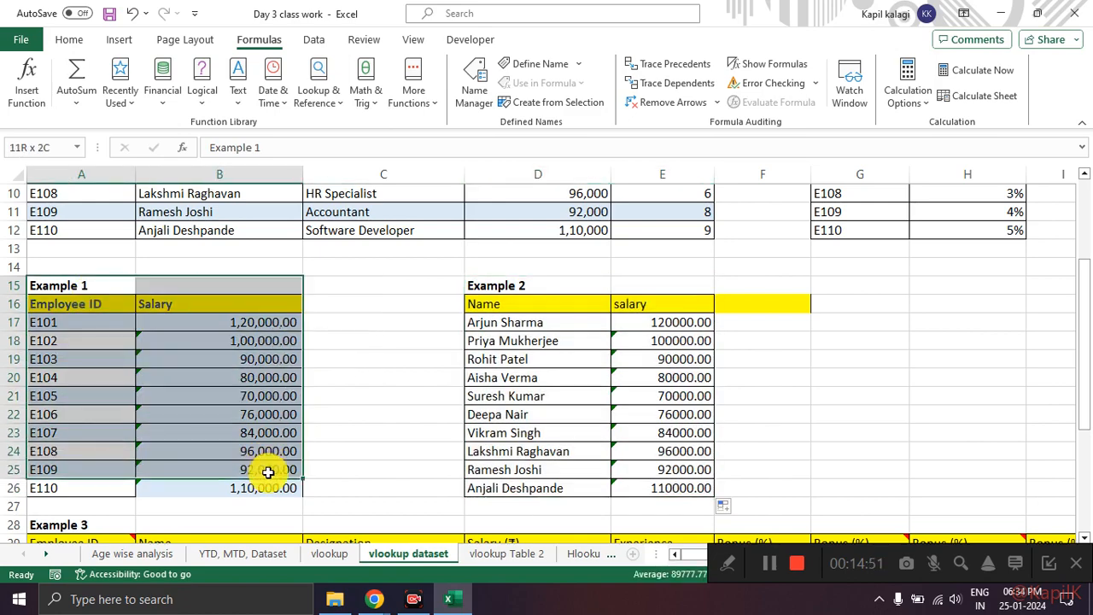
pyautogui.click(368, 404)
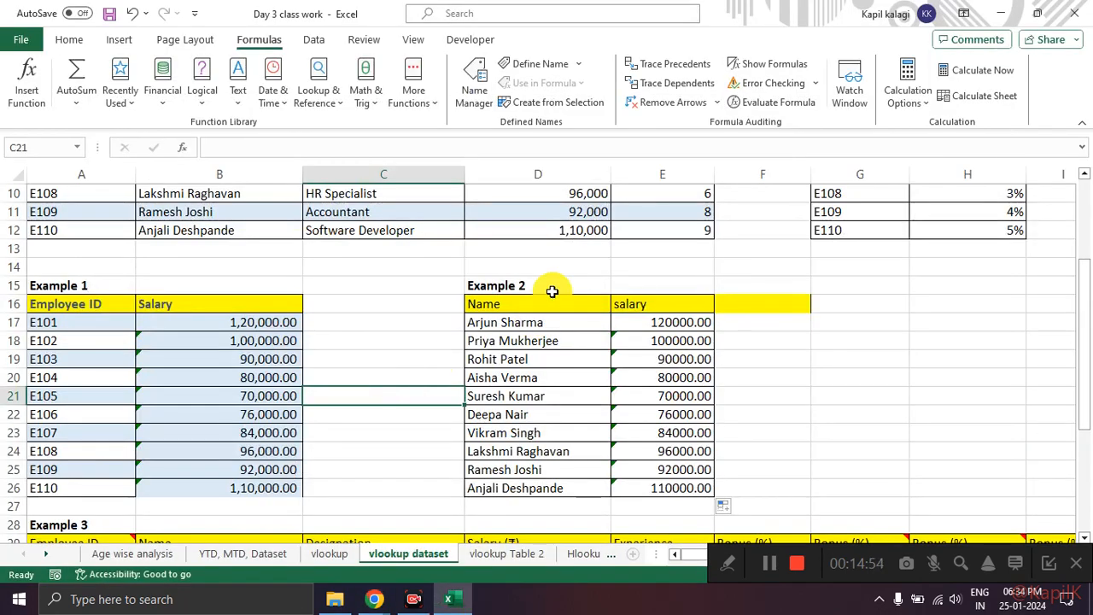
pyautogui.moveTo(552, 290); pyautogui.dragTo(558, 331)
pyautogui.moveTo(568, 371); pyautogui.dragTo(671, 481)
pyautogui.click(546, 305)
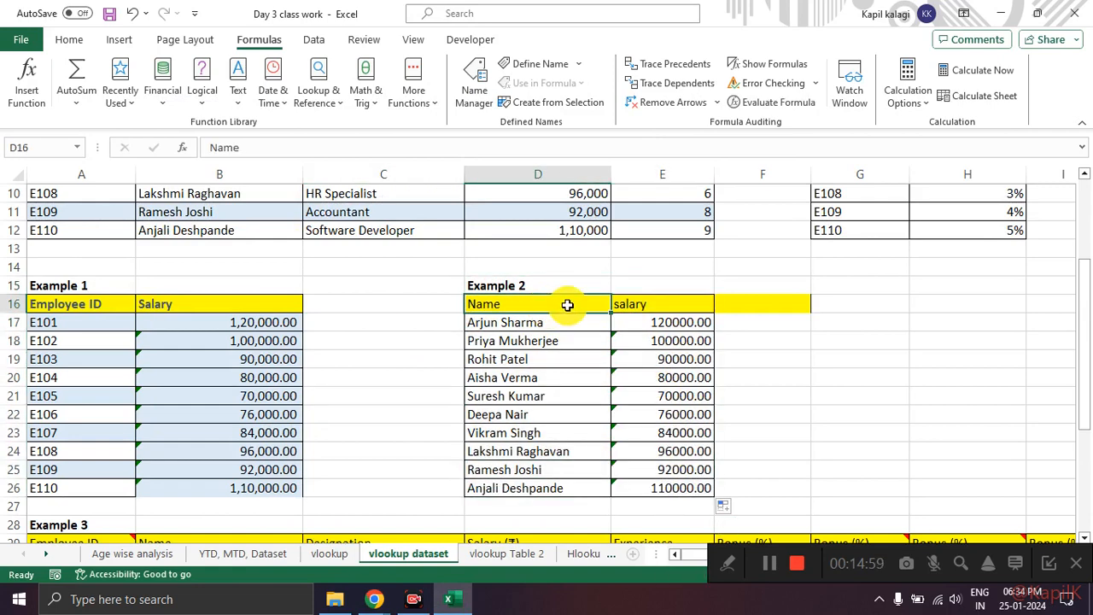
pyautogui.click(554, 359)
pyautogui.moveTo(532, 293); pyautogui.dragTo(680, 460)
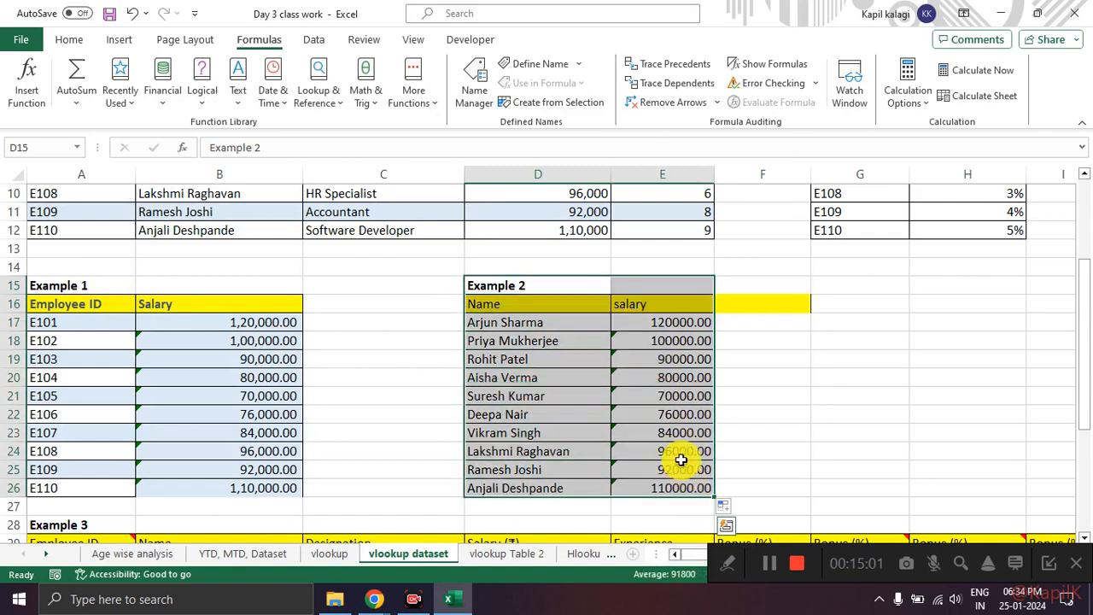
# Step: Clear the Example 2 salary formulas in E17:E26
pyautogui.moveTo(664, 319); pyautogui.dragTo(677, 497)
pyautogui.press('Delete')
pyautogui.click(769, 400)
pyautogui.click(673, 324)
pyautogui.hotkey('alt', 'Tab')
pyautogui.hotkey('alt', 'Tab')
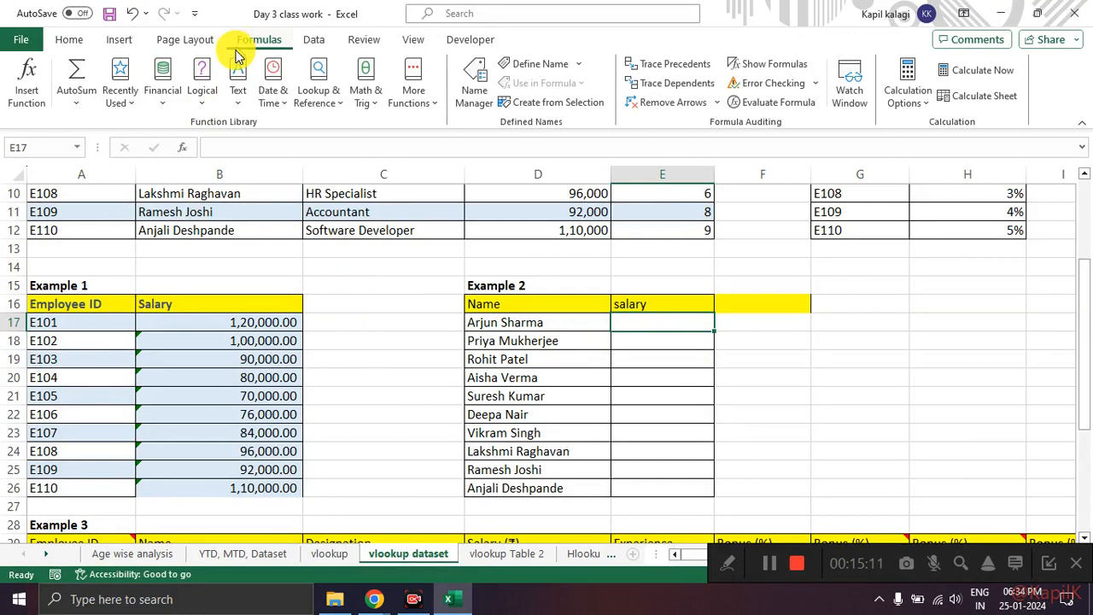
# Step: Insert the VLOOKUP function in Example 2's first salary cell, E17, by searching for "vlookup"
pyautogui.click(674, 334)
pyautogui.click(672, 324)
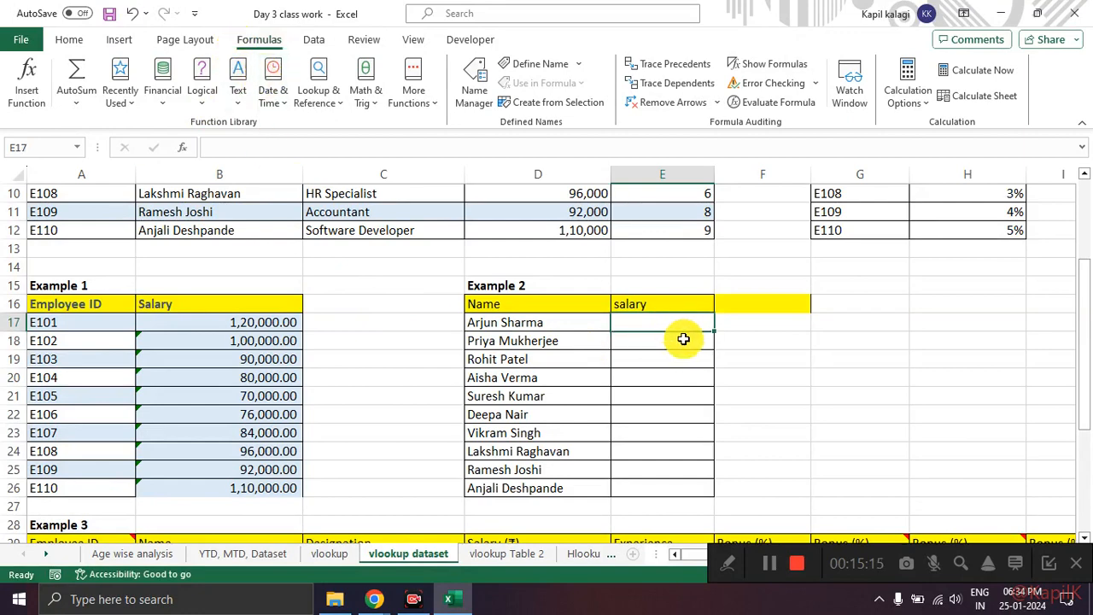
pyautogui.click(684, 339)
pyautogui.click(672, 320)
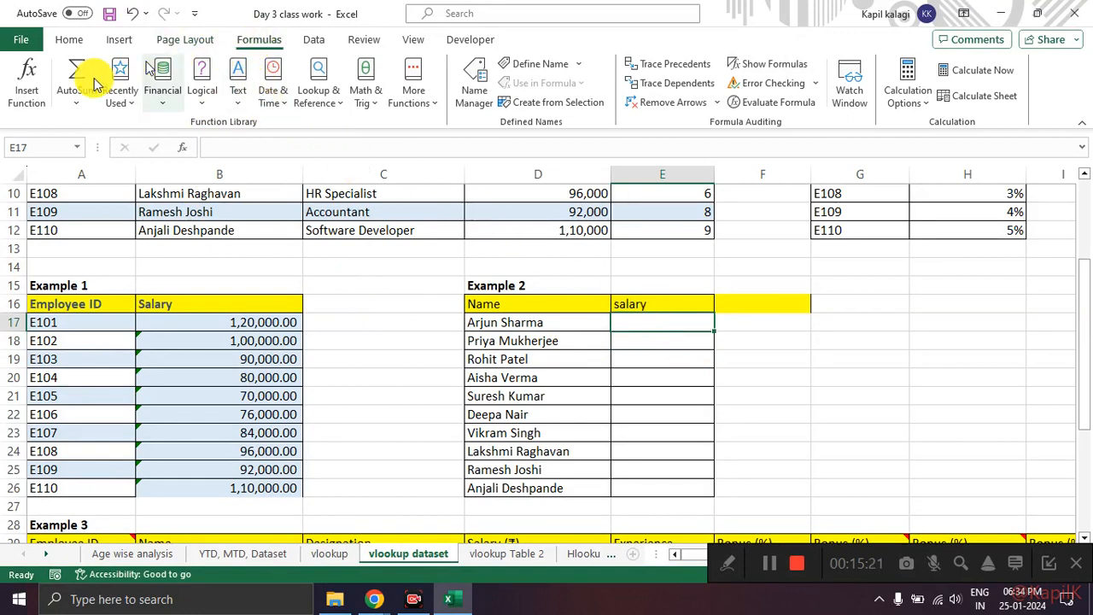
pyautogui.click(33, 95)
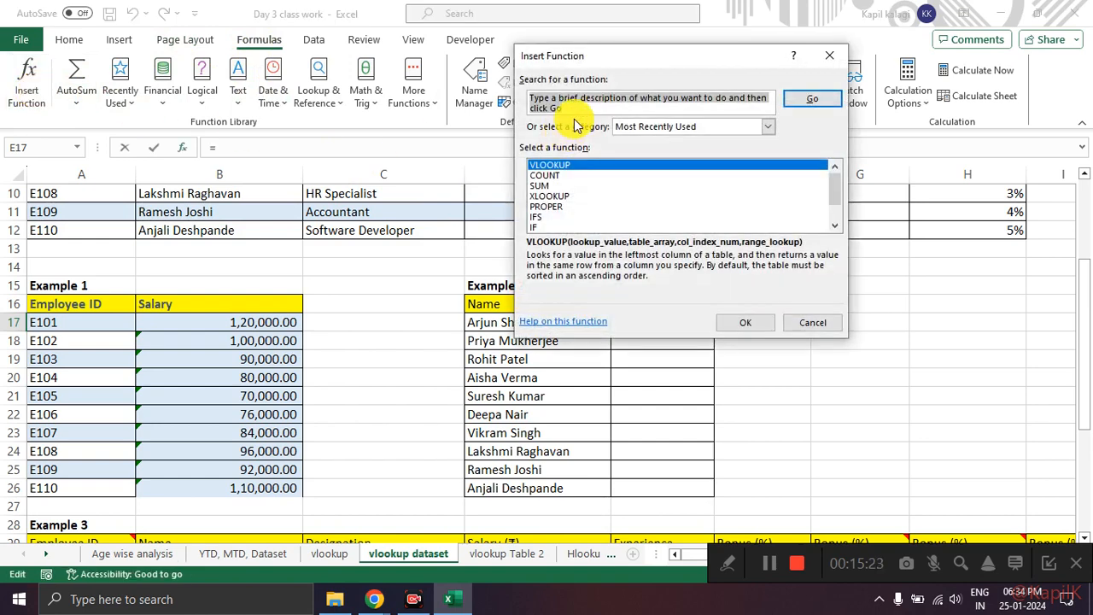
pyautogui.write('vlookup')
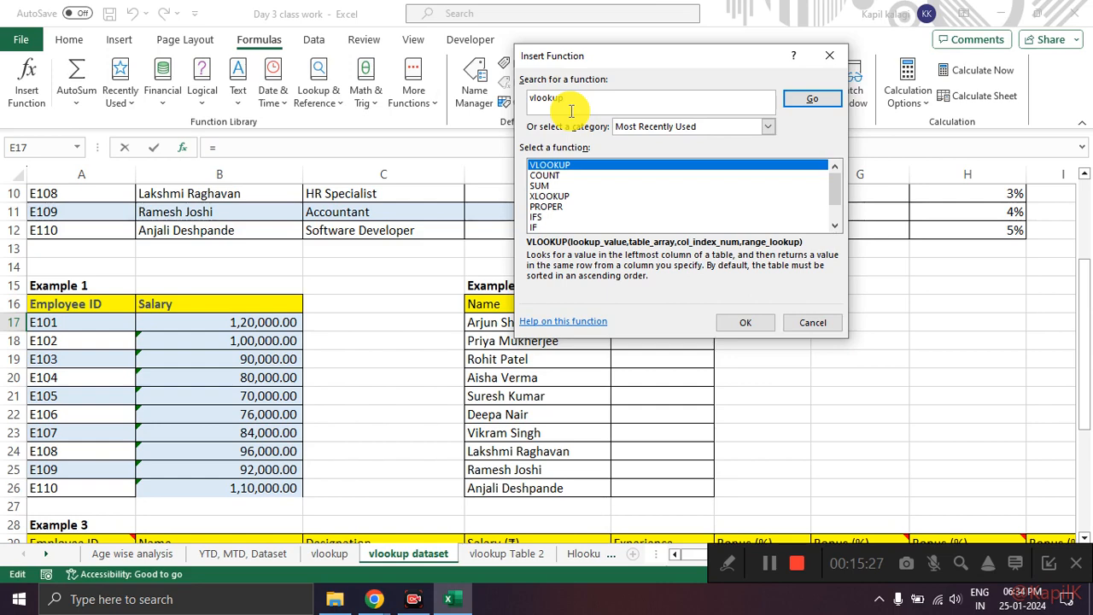
pyautogui.press('Return')
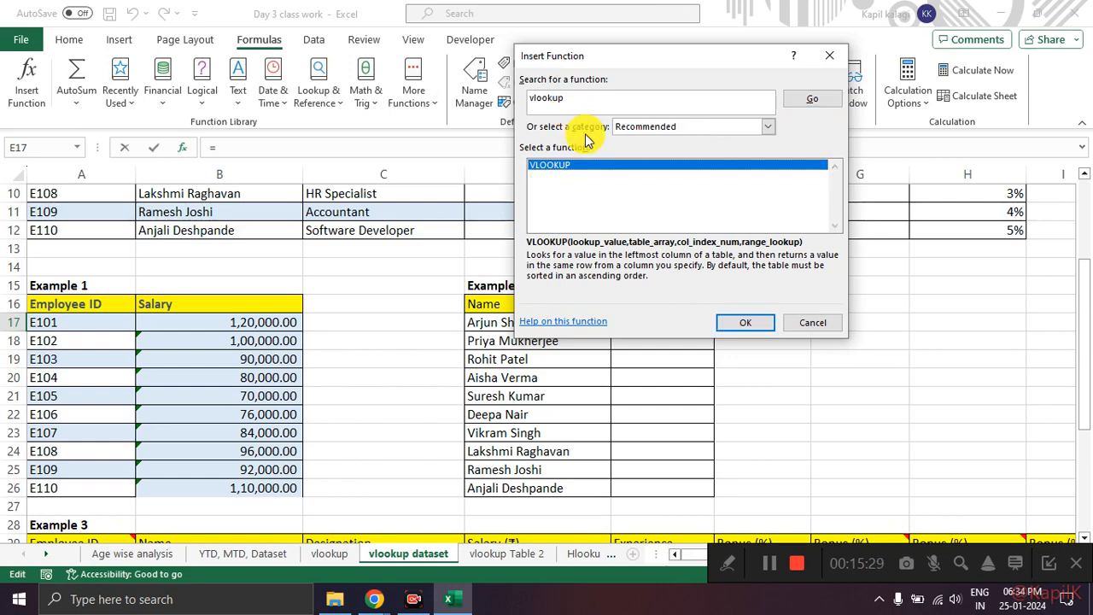
pyautogui.click(736, 322)
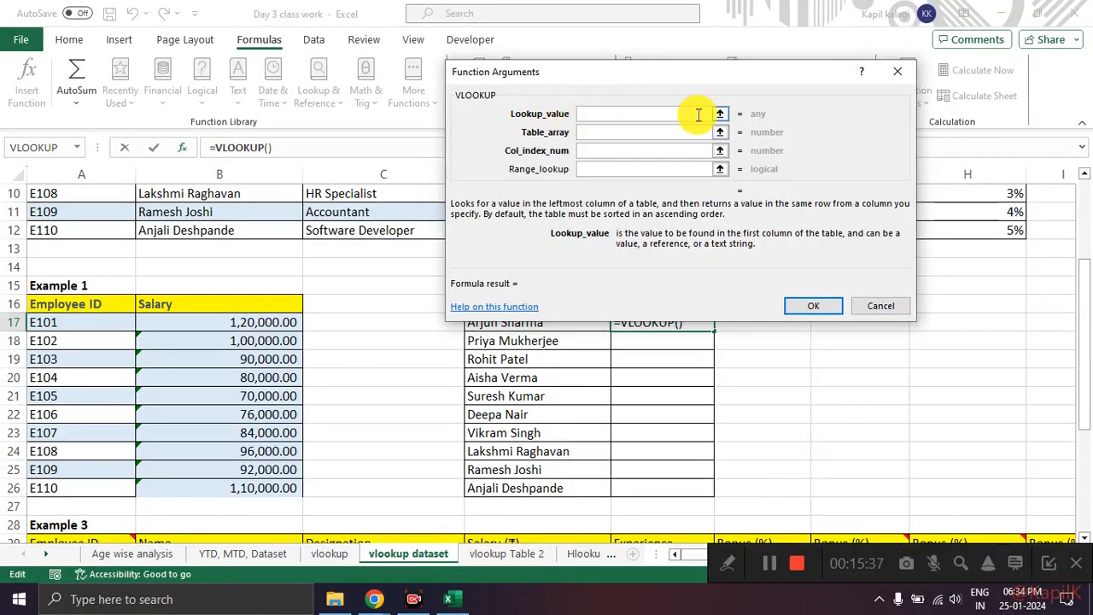
# Step: Set the VLOOKUP Lookup_value to D17, the first name in Example 2
pyautogui.click(718, 116)
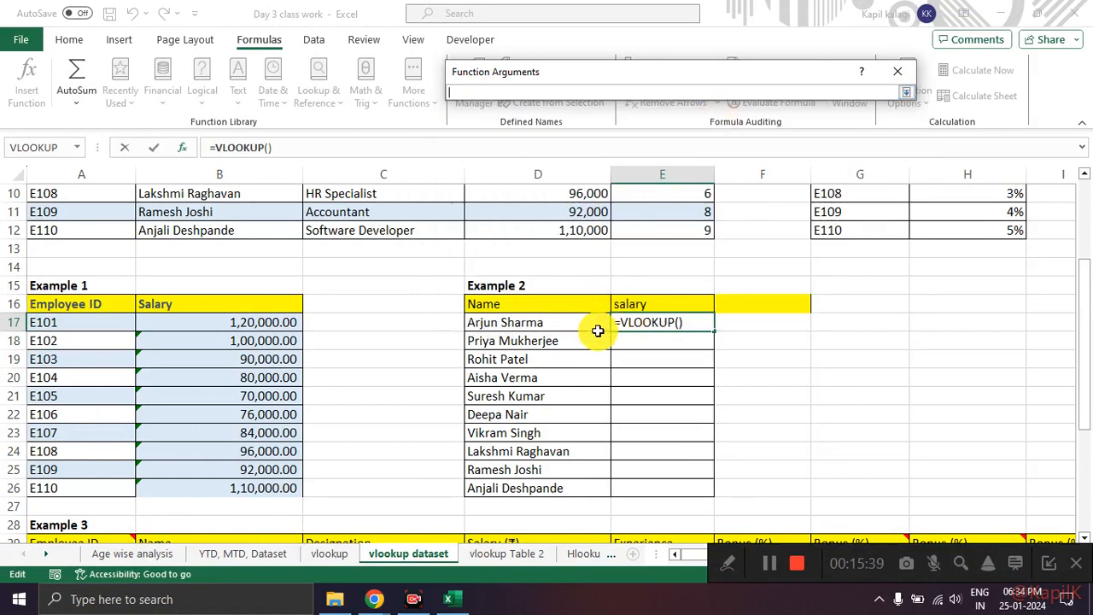
pyautogui.click(529, 329)
pyautogui.scroll(2, 551, 341)
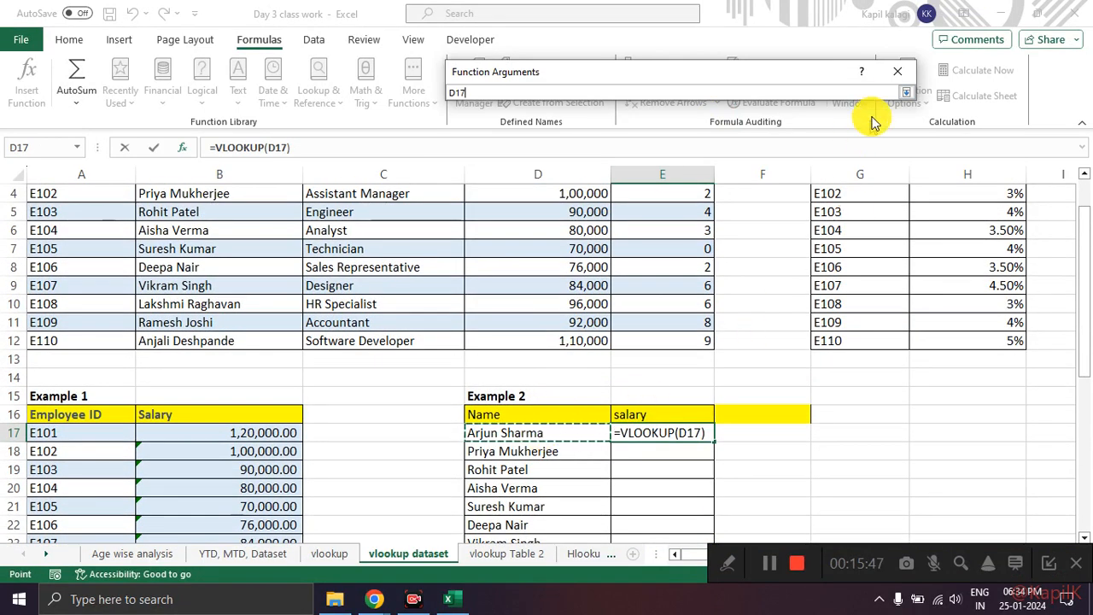
pyautogui.click(904, 91)
# Step: Set the VLOOKUP Table_array to A3:E12, the full data range of Table 1
pyautogui.click(657, 132)
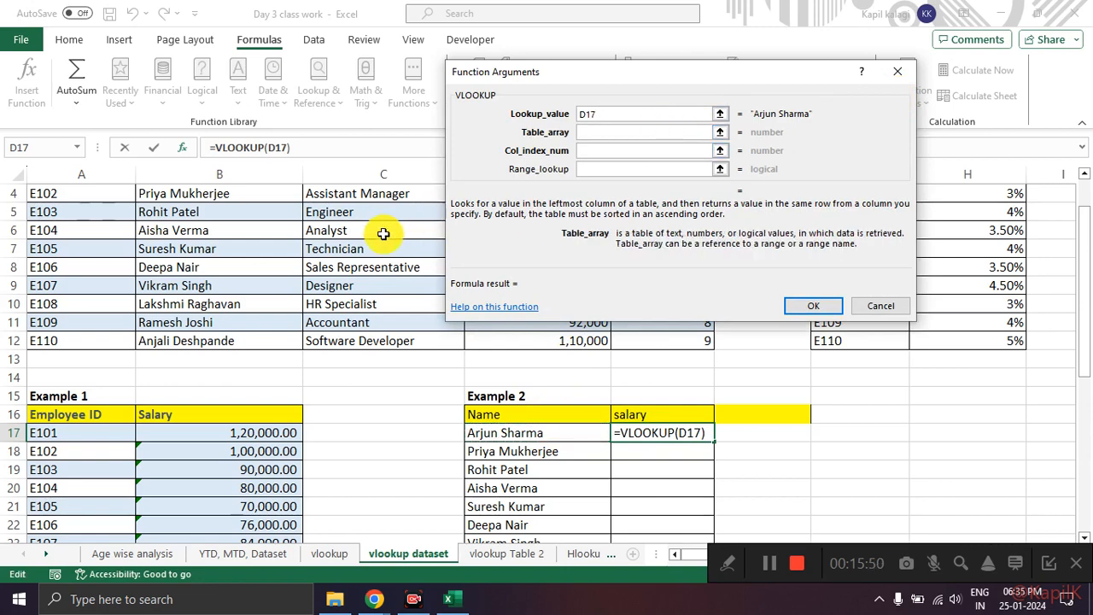
pyautogui.click(720, 132)
pyautogui.scroll(1, 421, 281)
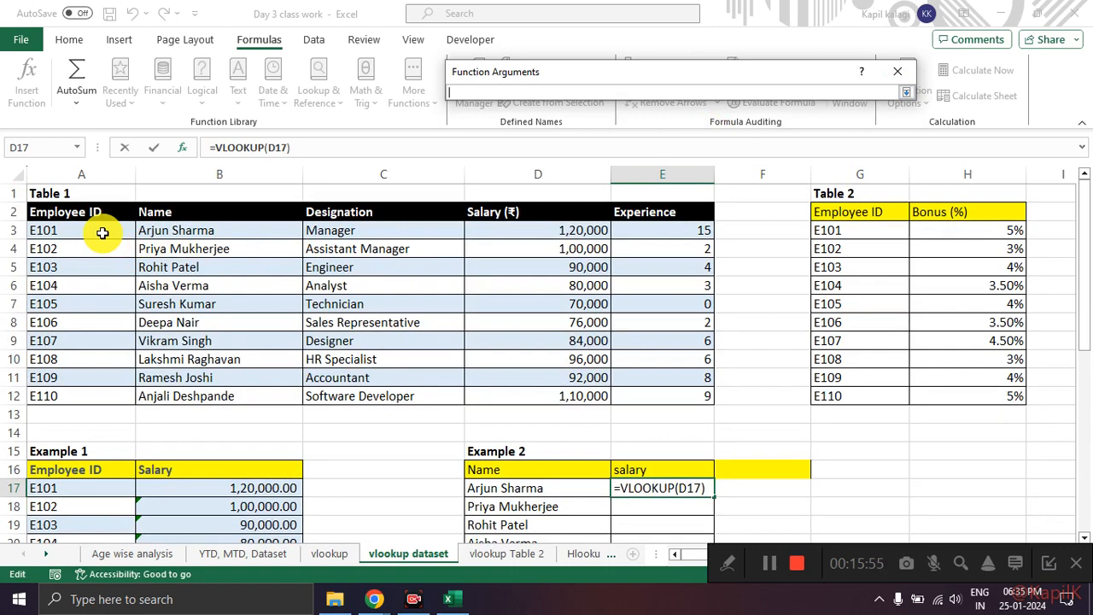
pyautogui.moveTo(102, 230); pyautogui.dragTo(644, 400)
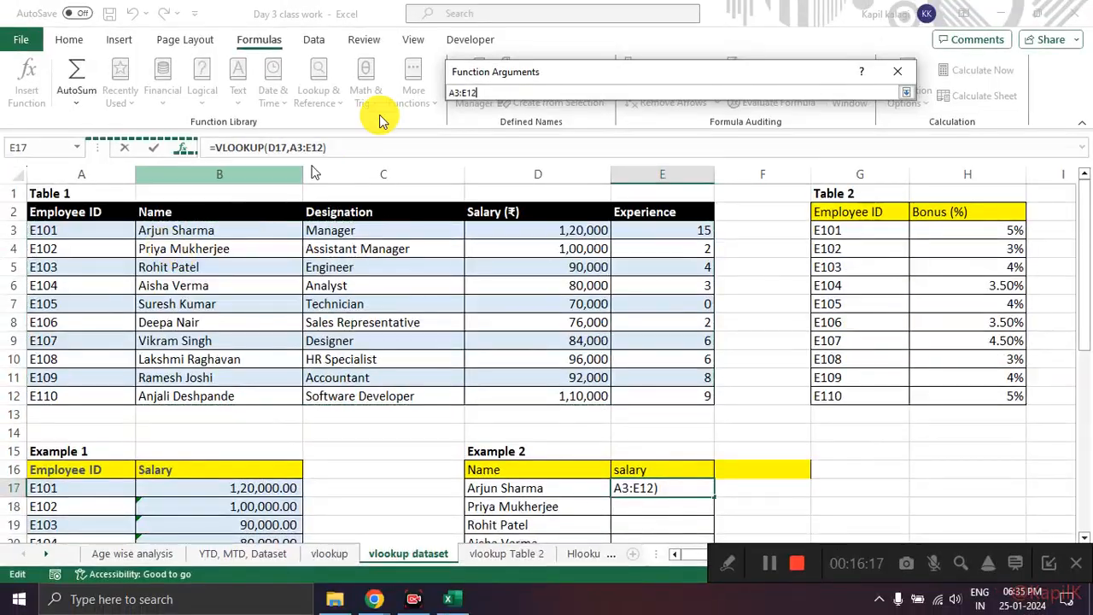
pyautogui.click(908, 95)
# Step: Set Col_index_num to 4, counting Table 1's columns from Employee ID to Salary, and accept the formula in E17
pyautogui.click(612, 154)
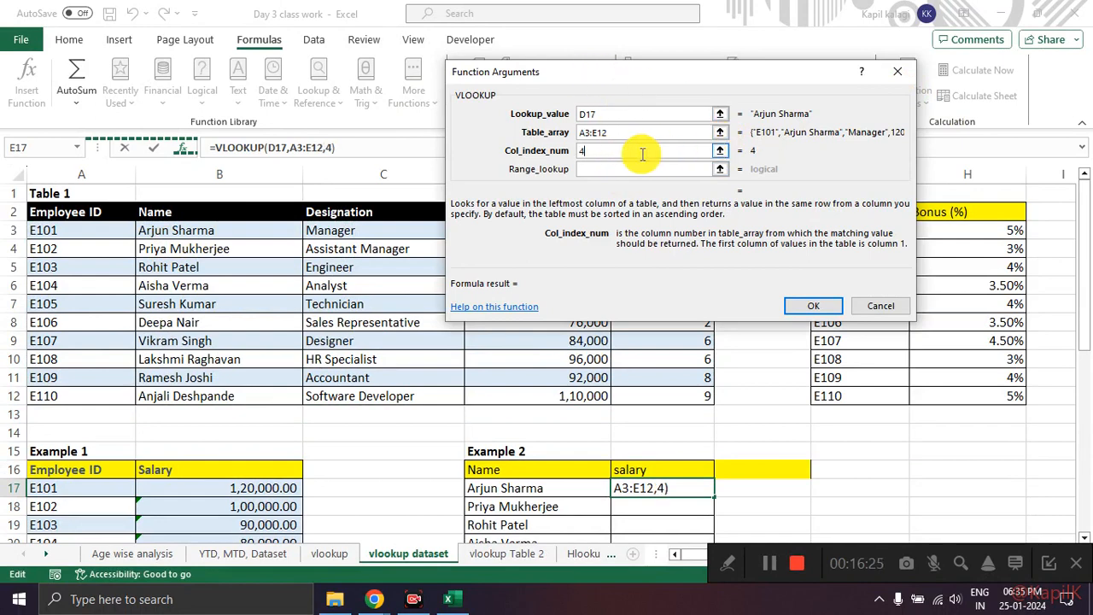
pyautogui.click(720, 154)
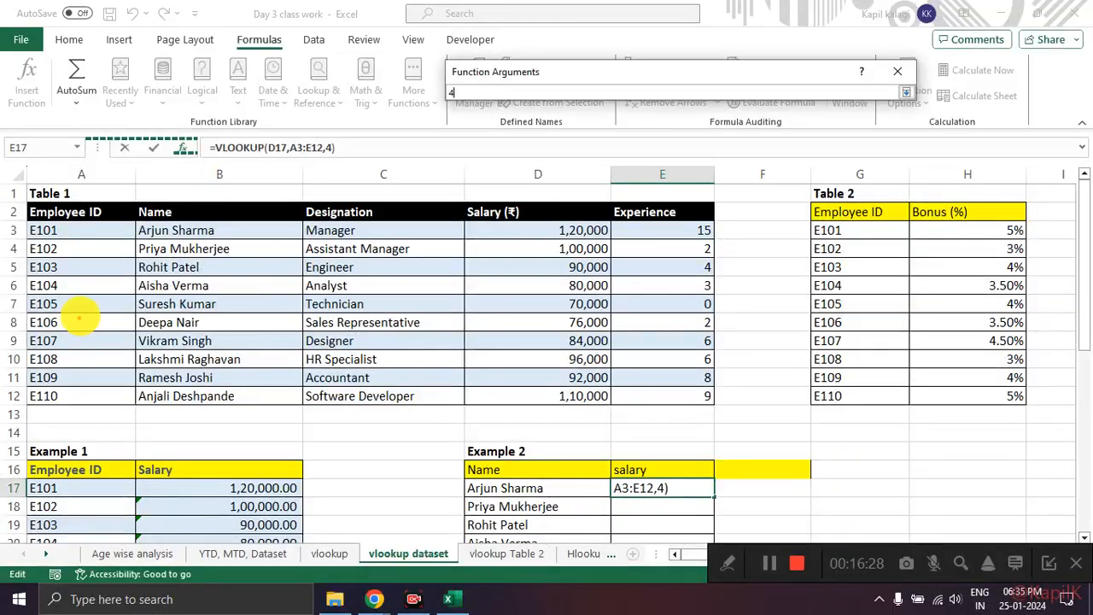
pyautogui.moveTo(94, 296); pyautogui.dragTo(91, 337)
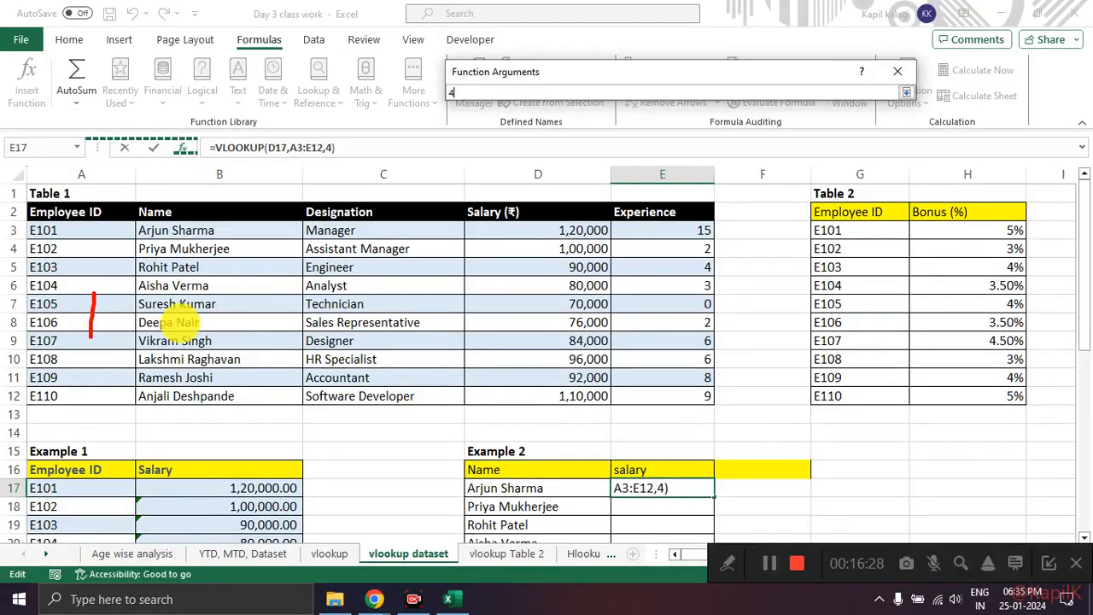
pyautogui.moveTo(203, 328); pyautogui.dragTo(232, 337)
pyautogui.moveTo(367, 301)
pyautogui.mouseDown()
pyautogui.moveTo(398, 312)
pyautogui.moveTo(373, 333)
pyautogui.mouseUp()
pyautogui.moveTo(539, 304)
pyautogui.mouseDown()
pyautogui.moveTo(536, 325)
pyautogui.moveTo(565, 329)
pyautogui.mouseUp()
pyautogui.moveTo(560, 314); pyautogui.dragTo(563, 343)
pyautogui.press('Escape')
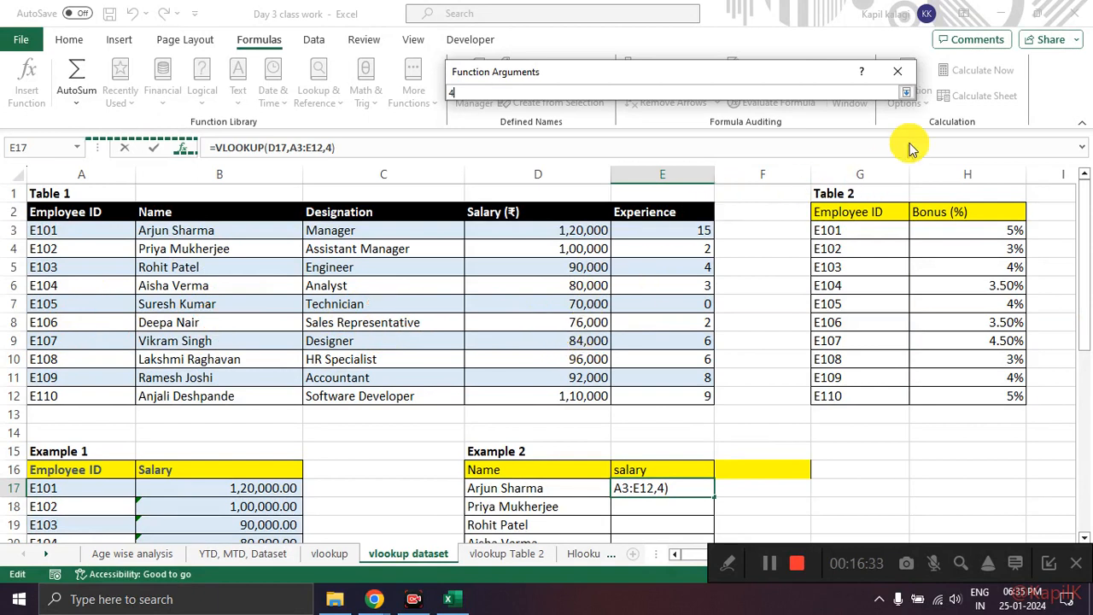
pyautogui.click(905, 91)
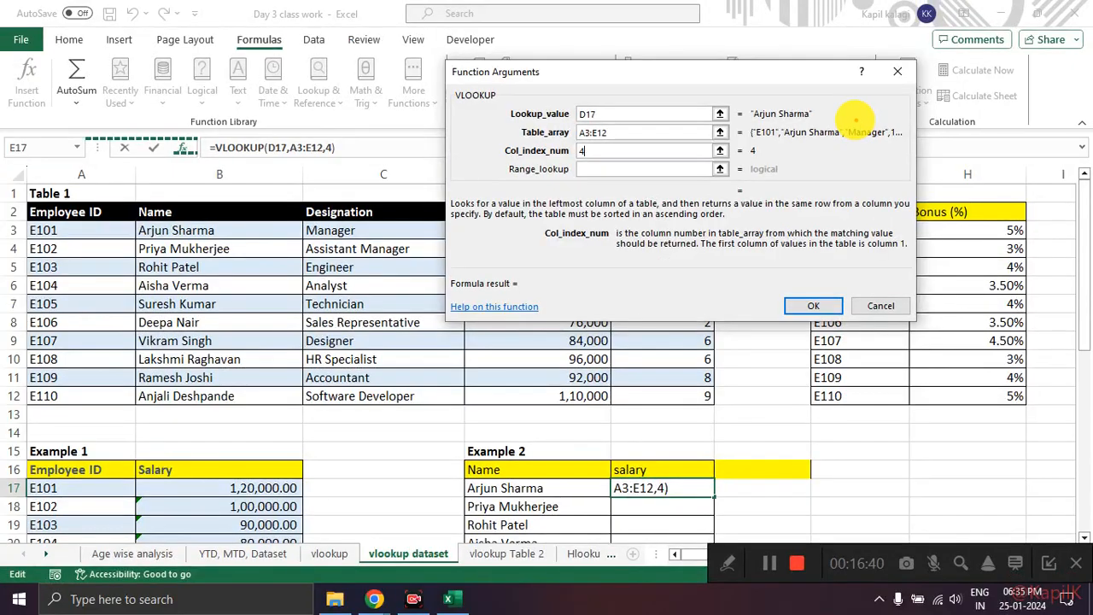
pyautogui.moveTo(794, 181)
pyautogui.mouseDown()
pyautogui.moveTo(735, 209)
pyautogui.moveTo(764, 179)
pyautogui.mouseUp()
pyautogui.click(816, 305)
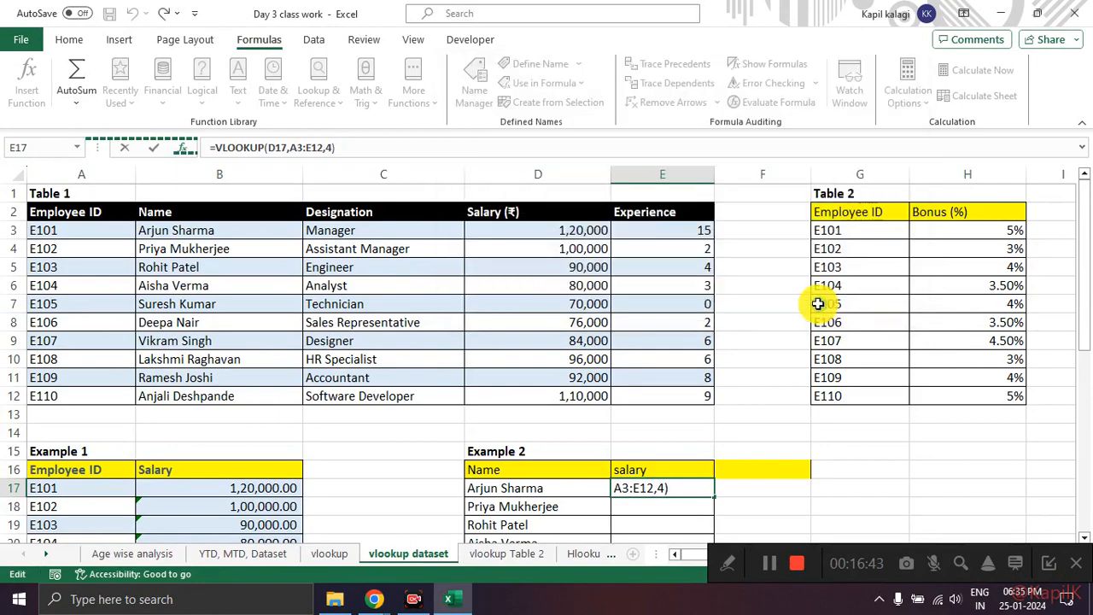
# Step: Examine the E17 result and compare the lookup name in D17 with the first column of Table 1's range A3:E12
pyautogui.scroll(-3, 713, 381)
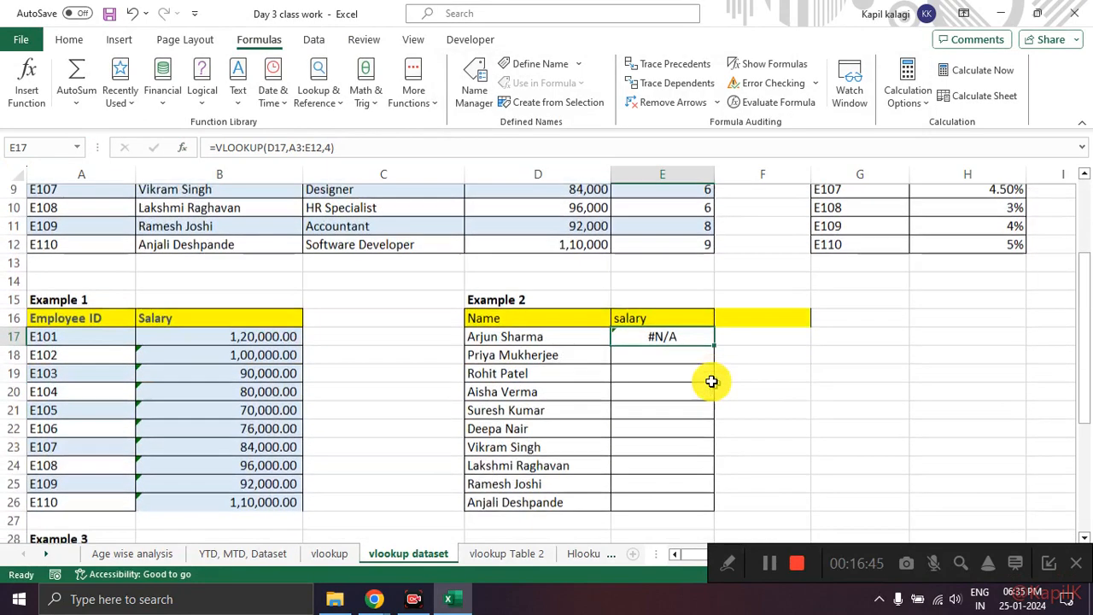
pyautogui.moveTo(707, 317)
pyautogui.mouseDown()
pyautogui.moveTo(654, 366)
pyautogui.moveTo(704, 286)
pyautogui.mouseUp()
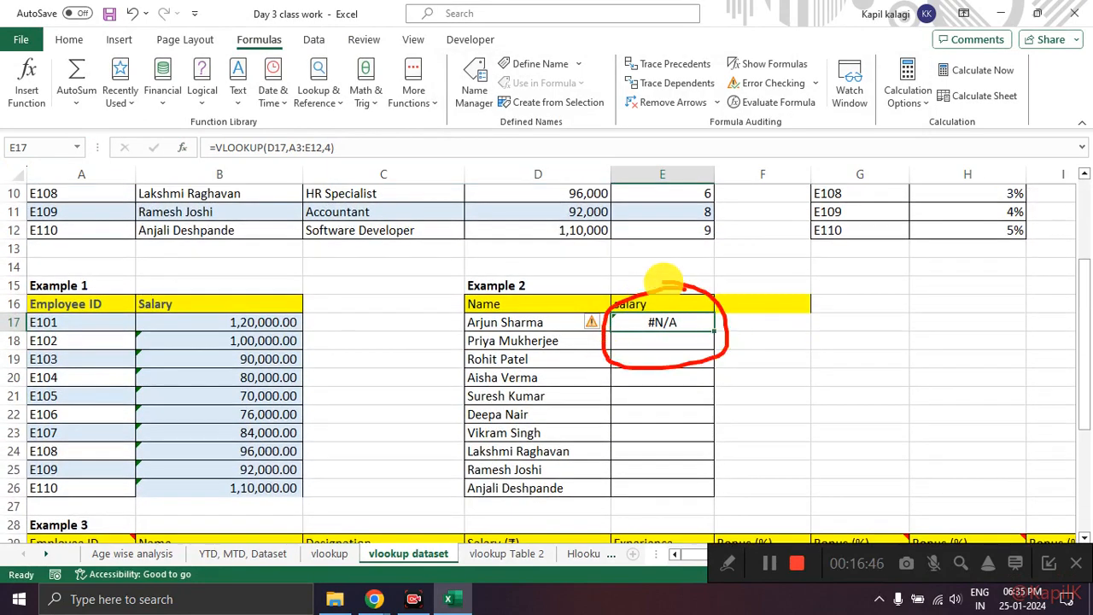
pyautogui.scroll(3, 587, 309)
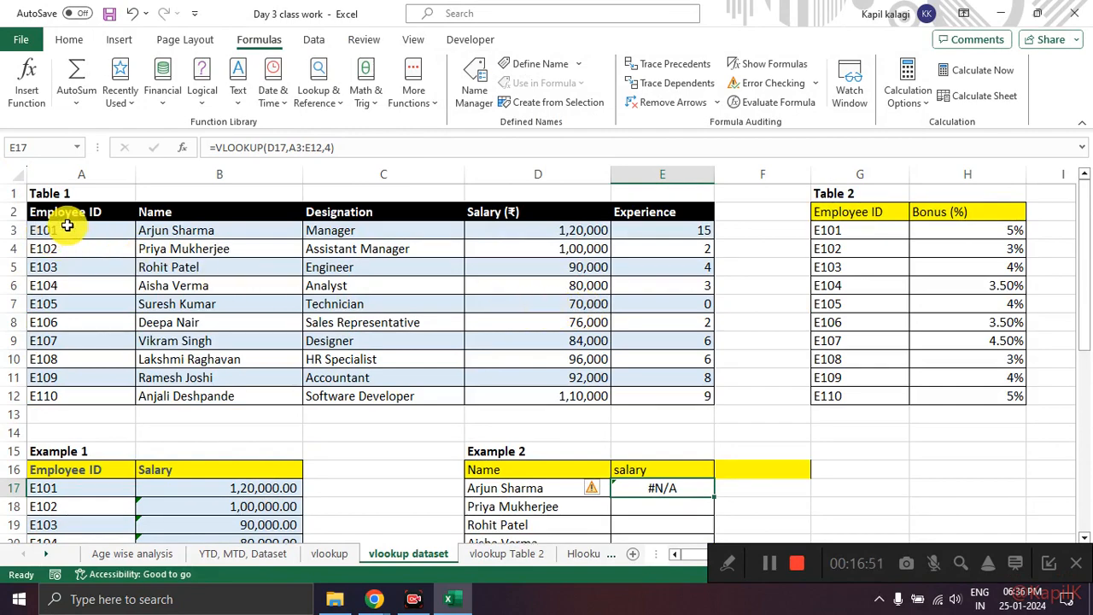
pyautogui.scroll(-2, 99, 236)
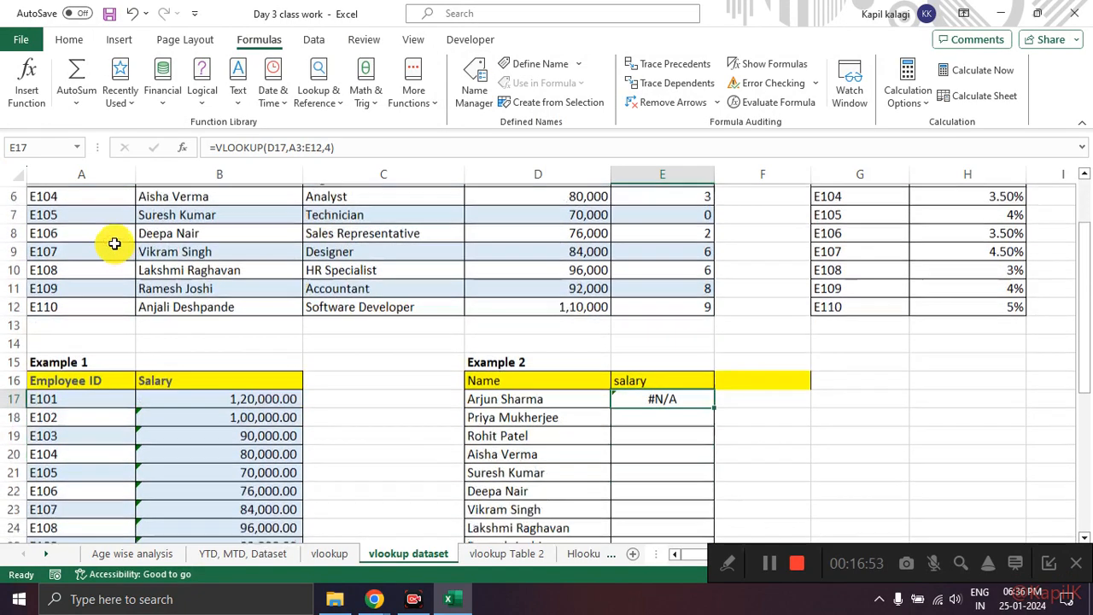
pyautogui.click(545, 380)
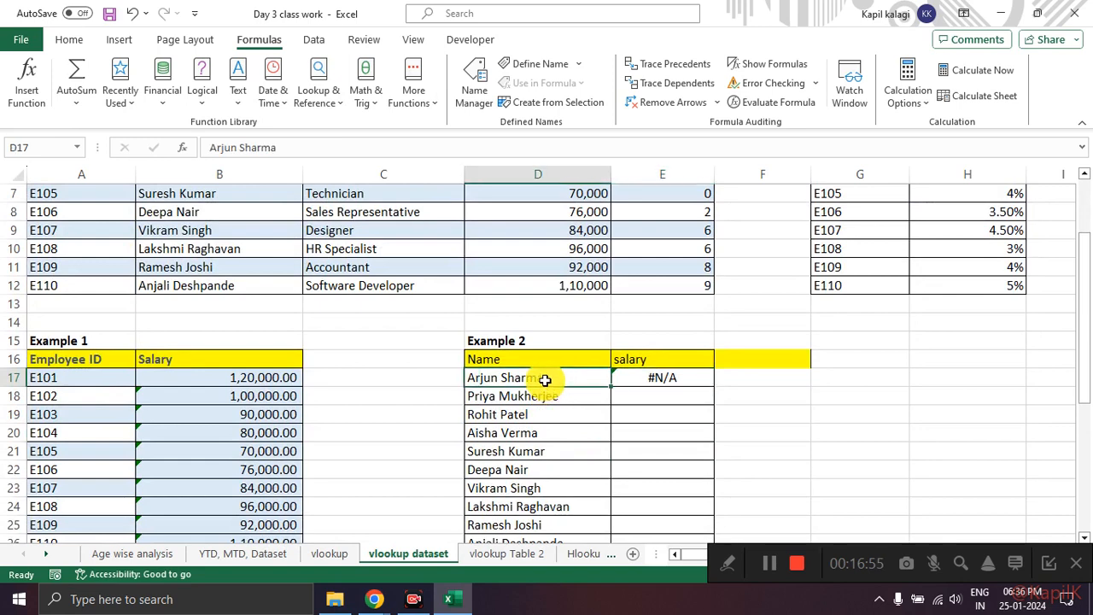
pyautogui.scroll(2, 215, 298)
pyautogui.moveTo(88, 232); pyautogui.dragTo(625, 391)
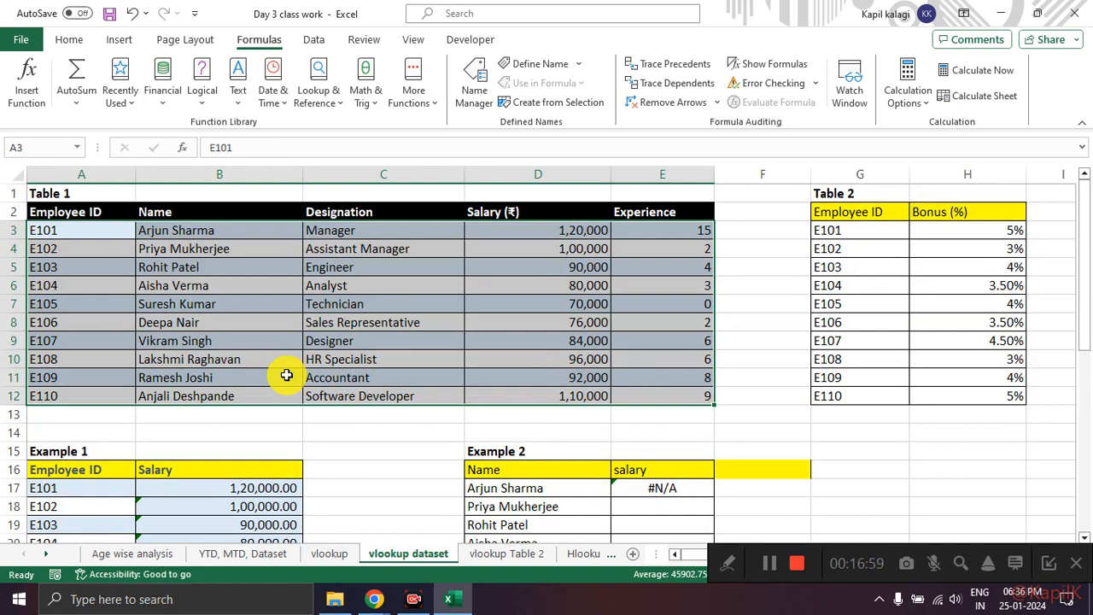
pyautogui.click(325, 410)
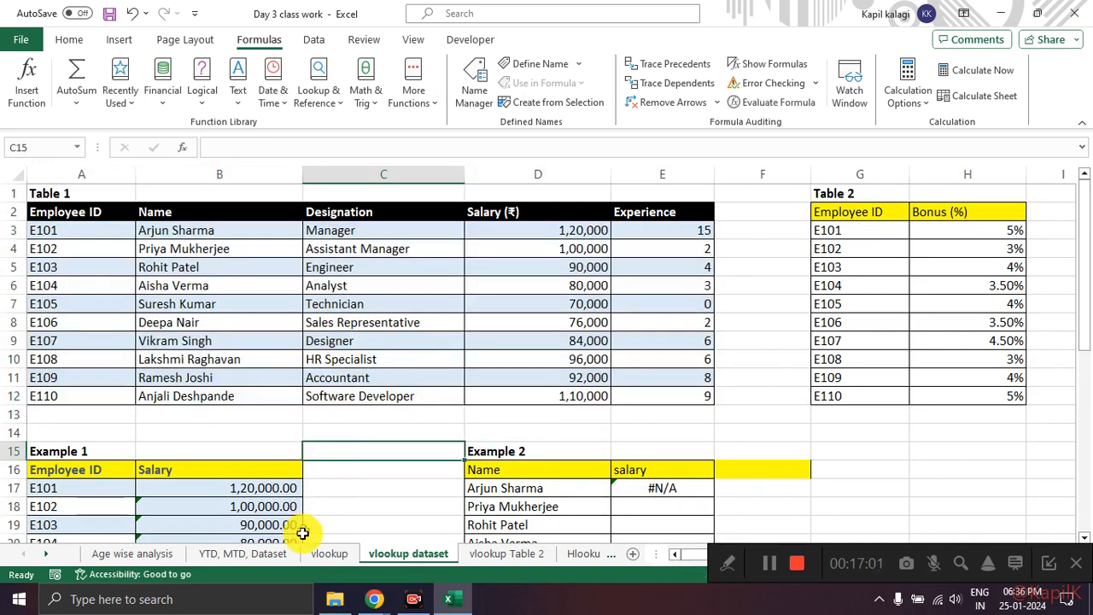
# Step: Review the table_array reminder in C4 of the vlookup sheet about the first column of the lookup table
pyautogui.click(328, 554)
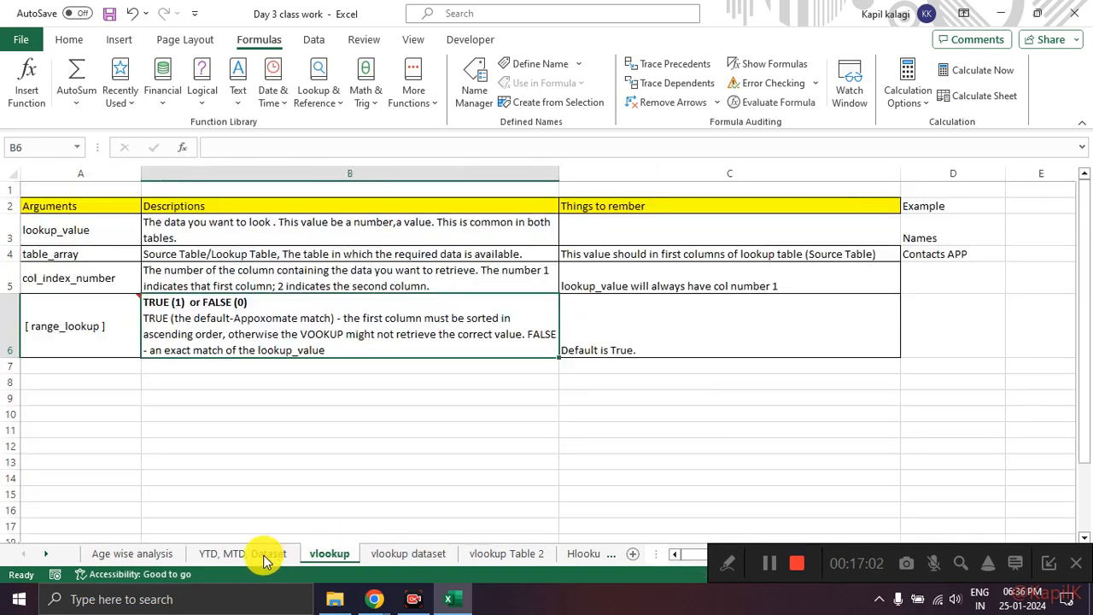
pyautogui.click(646, 255)
pyautogui.moveTo(634, 240)
pyautogui.mouseDown()
pyautogui.moveTo(589, 240)
pyautogui.moveTo(647, 276)
pyautogui.moveTo(807, 276)
pyautogui.moveTo(897, 251)
pyautogui.moveTo(732, 227)
pyautogui.moveTo(628, 229)
pyautogui.mouseUp()
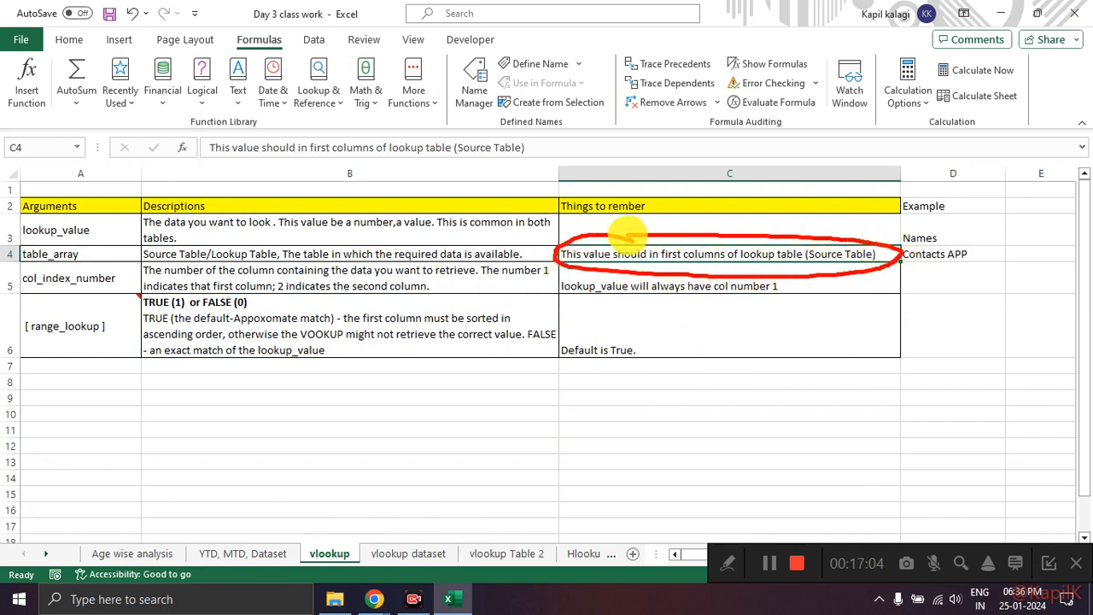
pyautogui.press('Escape')
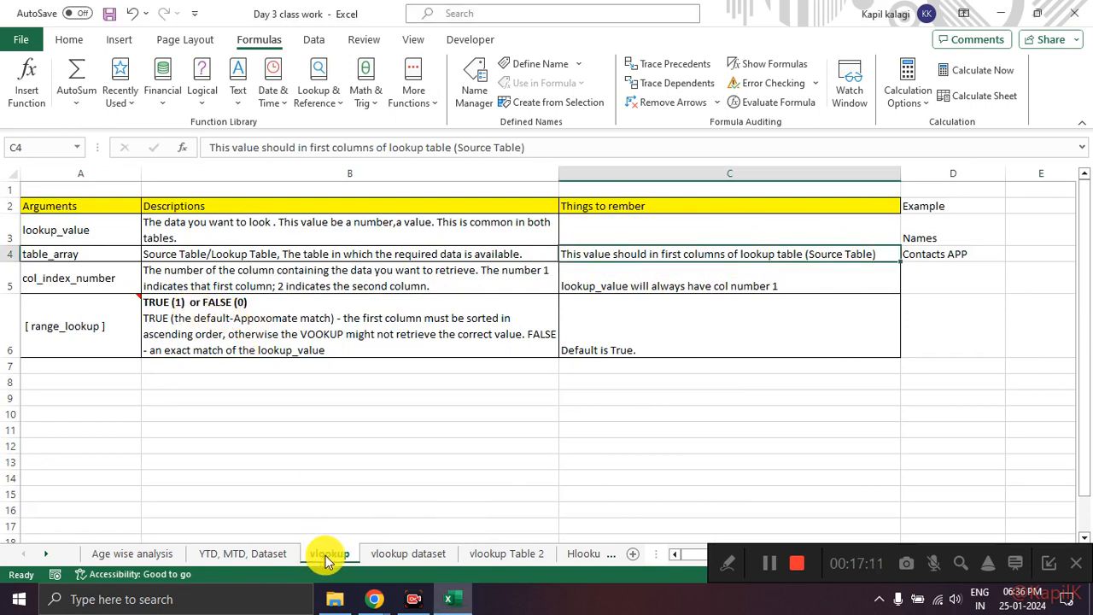
# Step: Return to the vlookup dataset sheet and compare Example 1's Employee ID lookup column with the first column of Table 1
pyautogui.click(394, 553)
pyautogui.scroll(-2, 512, 408)
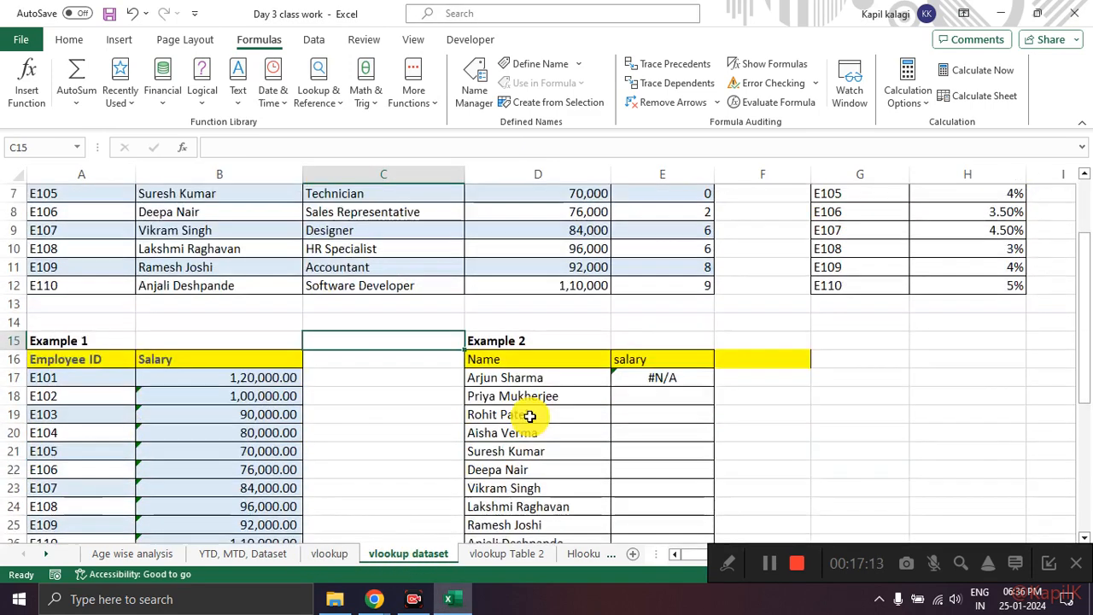
pyautogui.click(524, 415)
pyautogui.scroll(2, 546, 393)
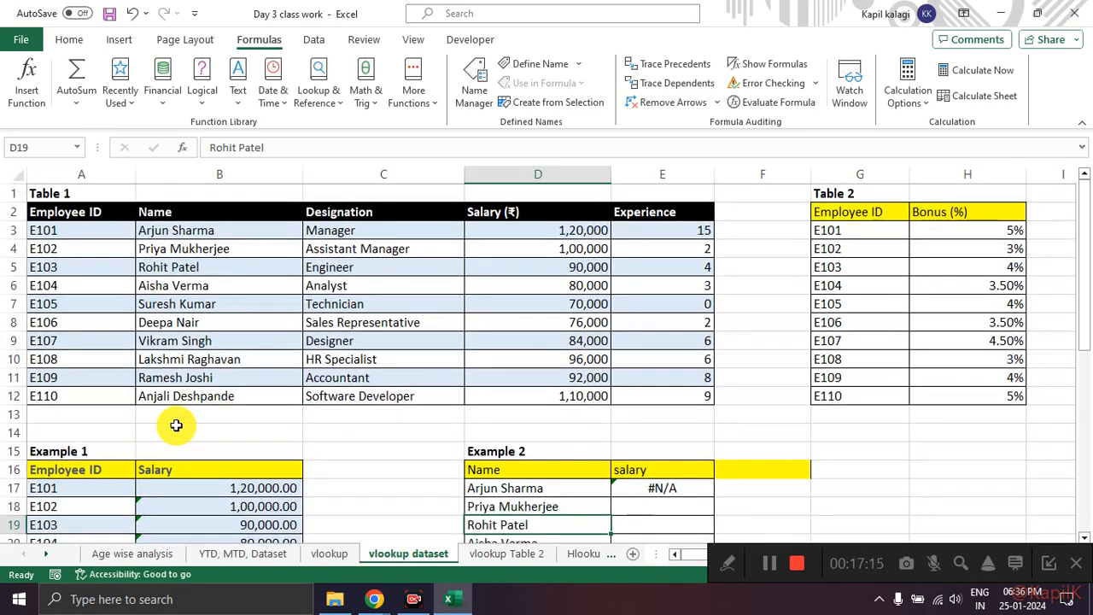
pyautogui.moveTo(66, 436); pyautogui.dragTo(145, 431)
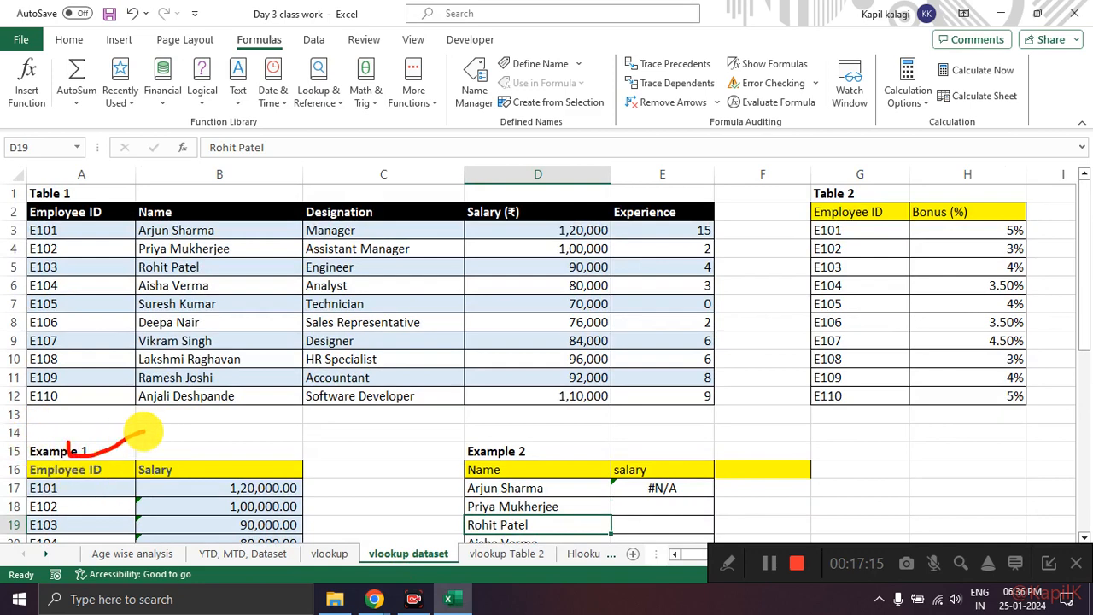
pyautogui.moveTo(68, 193); pyautogui.dragTo(149, 199)
pyautogui.moveTo(107, 227)
pyautogui.mouseDown()
pyautogui.moveTo(26, 244)
pyautogui.moveTo(53, 410)
pyautogui.moveTo(626, 392)
pyautogui.moveTo(224, 227)
pyautogui.moveTo(168, 219)
pyautogui.mouseUp()
pyautogui.press('Escape')
# Step: Examine which part of Table 1 suits Example 2's name lookup, with the Name column counted as column 1
pyautogui.moveTo(523, 453); pyautogui.dragTo(585, 442)
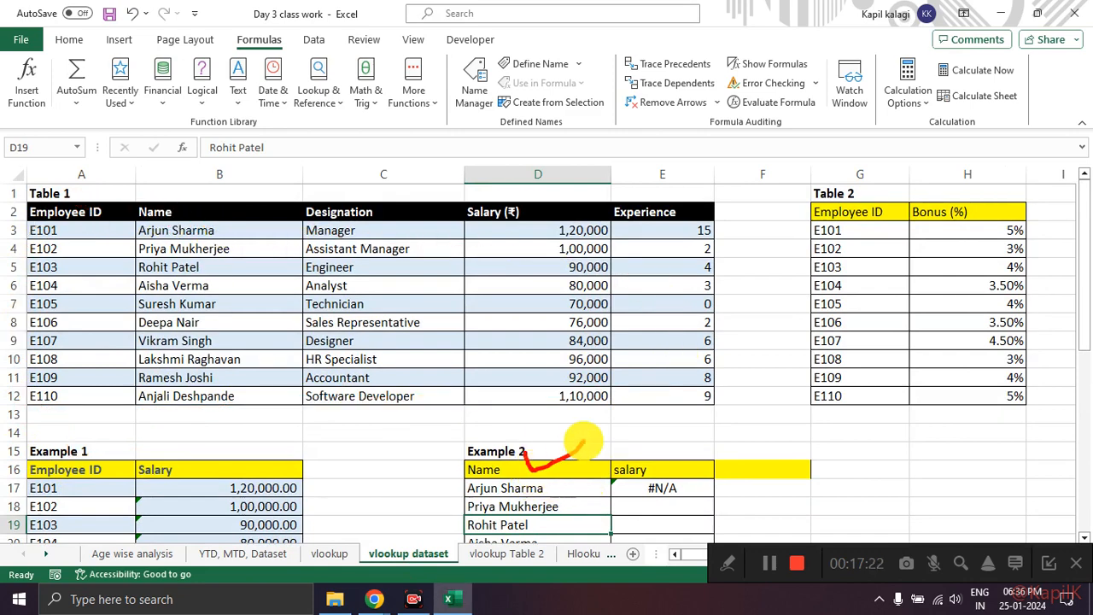
pyautogui.moveTo(195, 215)
pyautogui.mouseDown()
pyautogui.moveTo(205, 231)
pyautogui.moveTo(292, 196)
pyautogui.moveTo(184, 224)
pyautogui.moveTo(152, 275)
pyautogui.moveTo(159, 401)
pyautogui.moveTo(632, 403)
pyautogui.moveTo(692, 308)
pyautogui.moveTo(598, 227)
pyautogui.moveTo(239, 220)
pyautogui.moveTo(301, 246)
pyautogui.mouseUp()
pyautogui.moveTo(257, 352); pyautogui.dragTo(425, 248)
pyautogui.moveTo(372, 384); pyautogui.dragTo(485, 302)
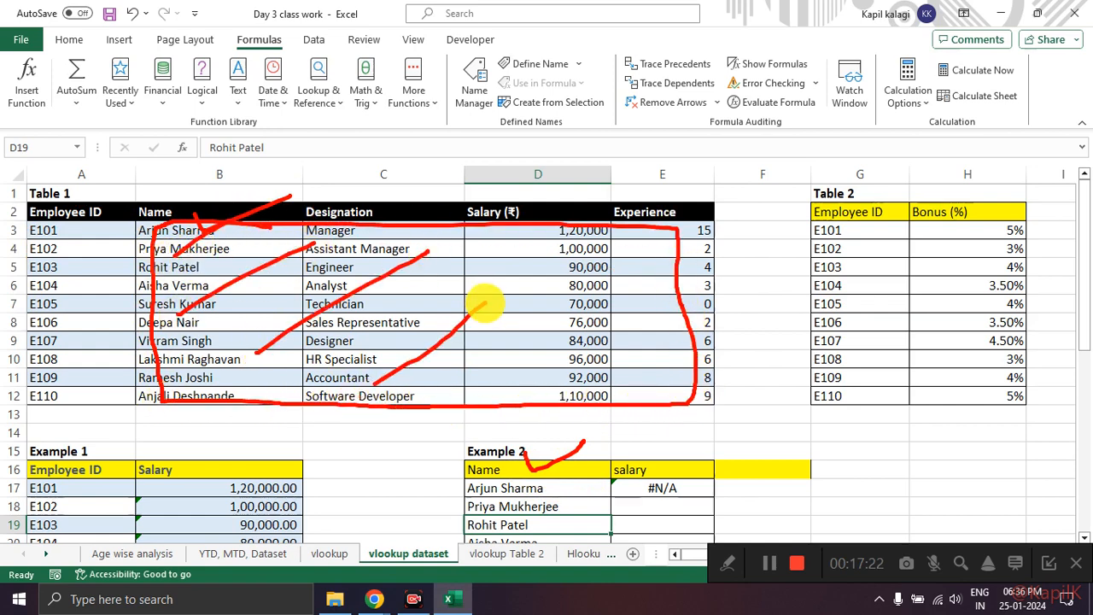
pyautogui.moveTo(465, 386); pyautogui.dragTo(706, 302)
pyautogui.moveTo(207, 192)
pyautogui.mouseDown()
pyautogui.moveTo(228, 170)
pyautogui.moveTo(220, 204)
pyautogui.moveTo(263, 205)
pyautogui.mouseUp()
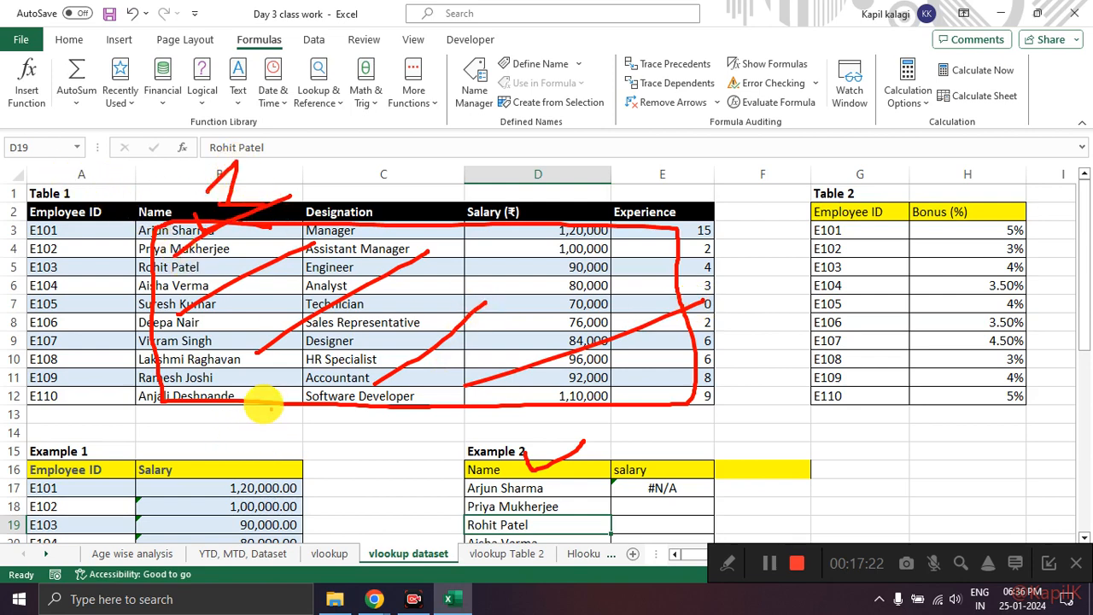
pyautogui.press('Escape')
# Step: Reopen the VLOOKUP function arguments of the salary formula in E17 and review them
pyautogui.scroll(-2, 512, 417)
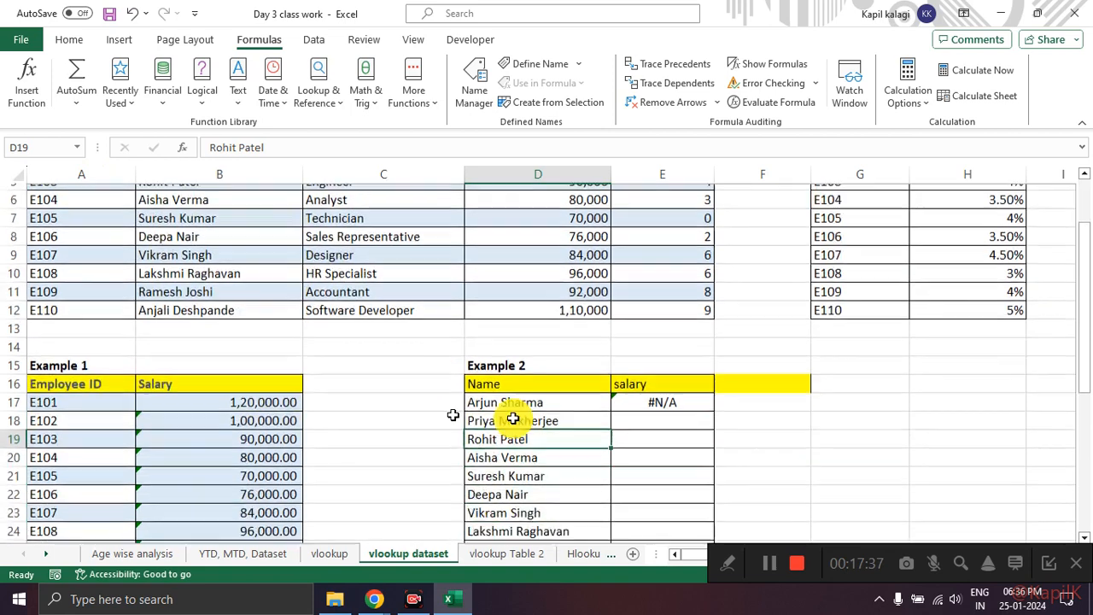
pyautogui.click(645, 380)
pyautogui.scroll(2, 427, 307)
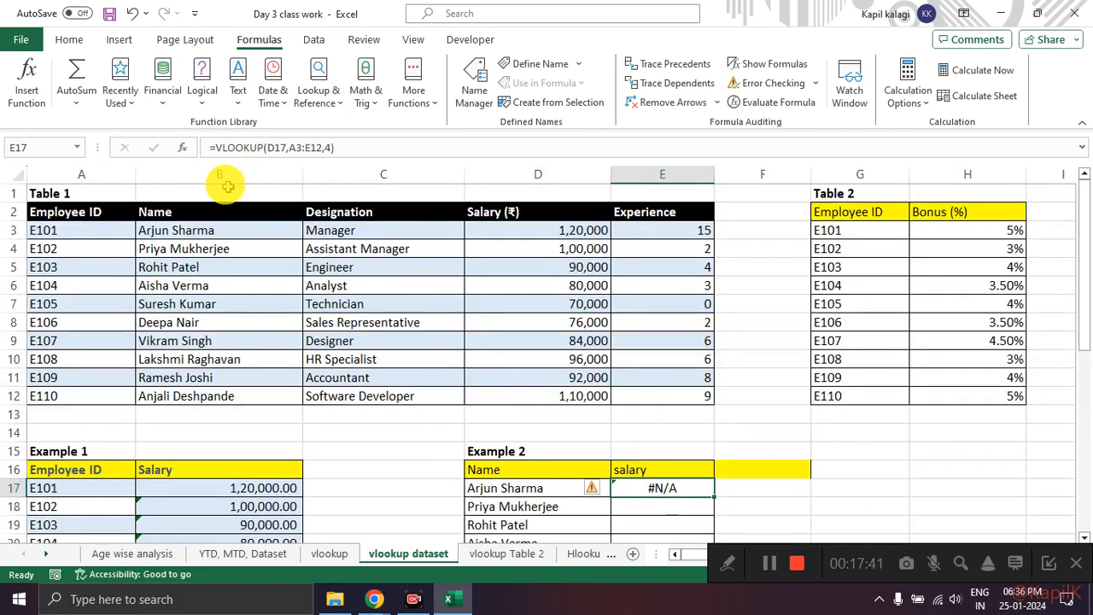
pyautogui.click(181, 149)
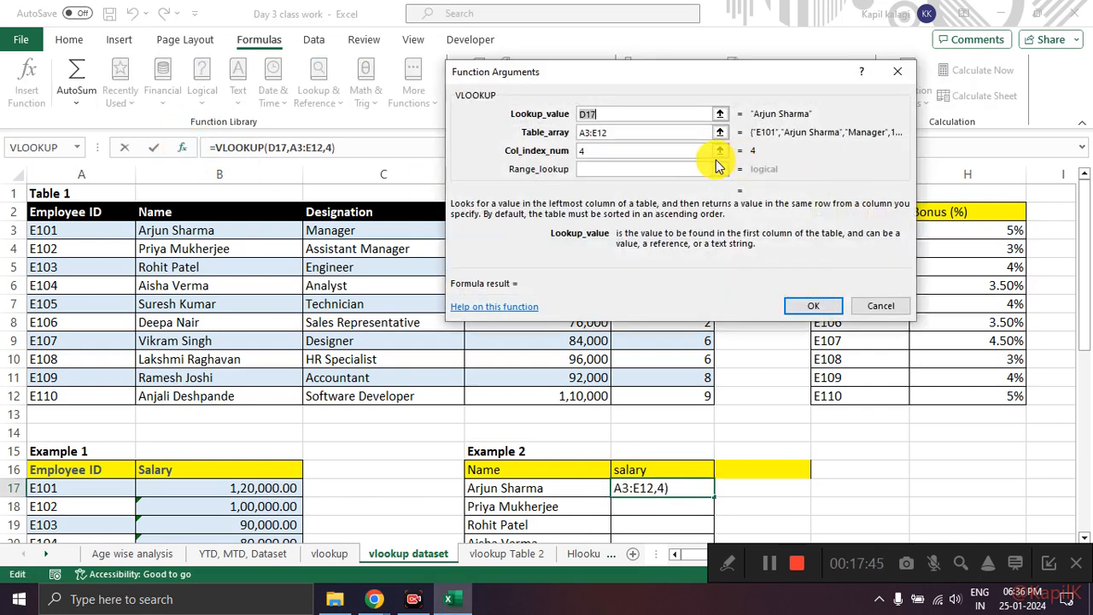
pyautogui.moveTo(646, 91)
pyautogui.mouseDown()
pyautogui.moveTo(670, 184)
pyautogui.moveTo(603, 88)
pyautogui.mouseUp()
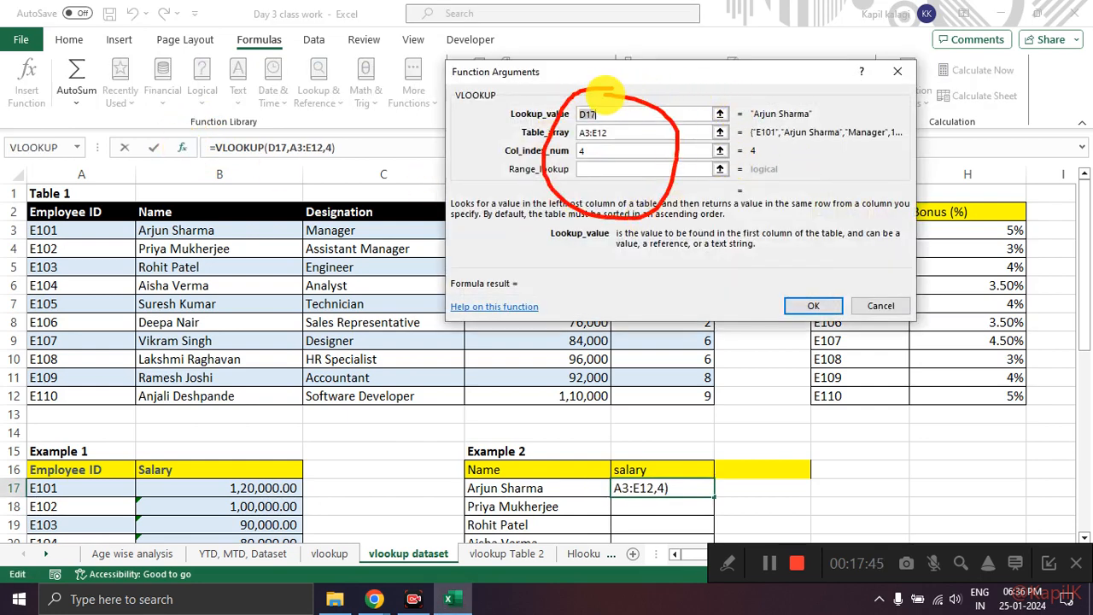
# Step: Replace the Table_array with B3:D12, starting at Table 1's Name column, and set Col_index_num to 3
pyautogui.click(620, 132)
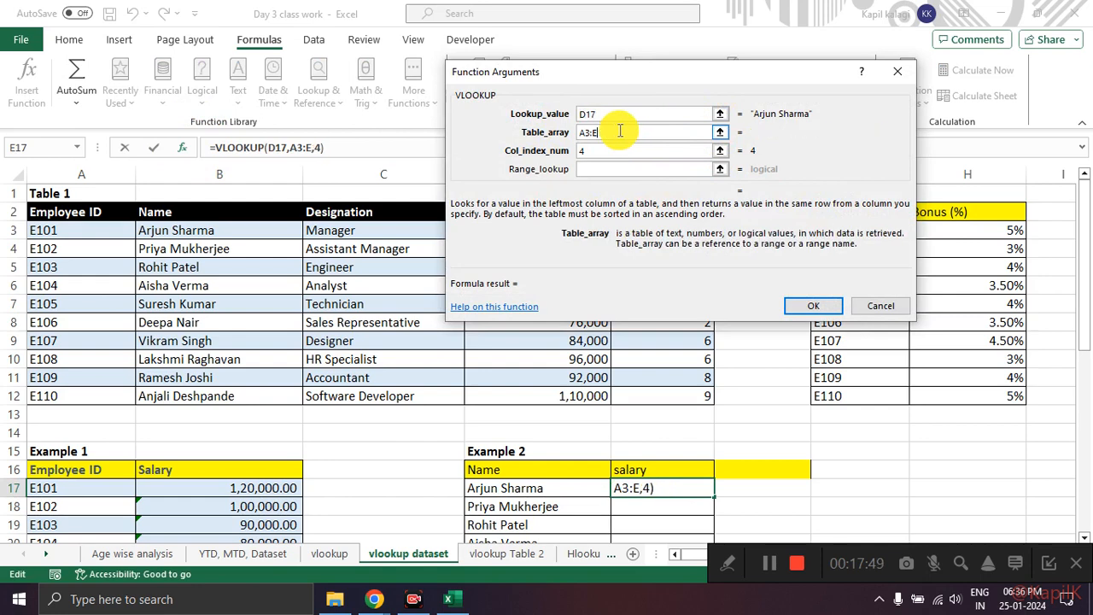
pyautogui.click(720, 131)
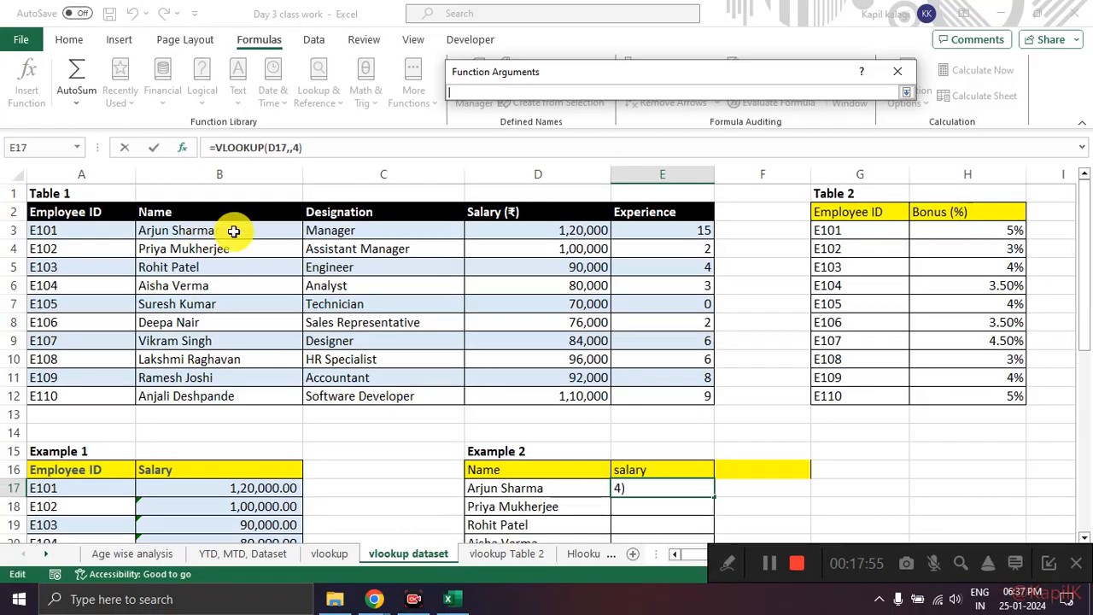
pyautogui.click(233, 230)
pyautogui.moveTo(233, 230); pyautogui.dragTo(604, 396)
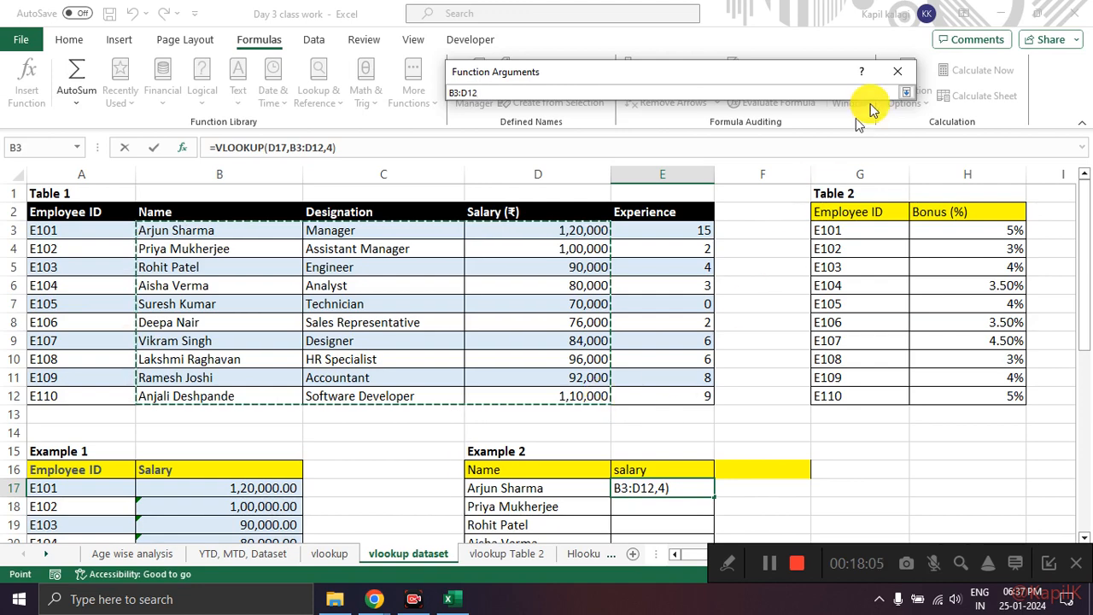
pyautogui.click(906, 92)
pyautogui.click(587, 150)
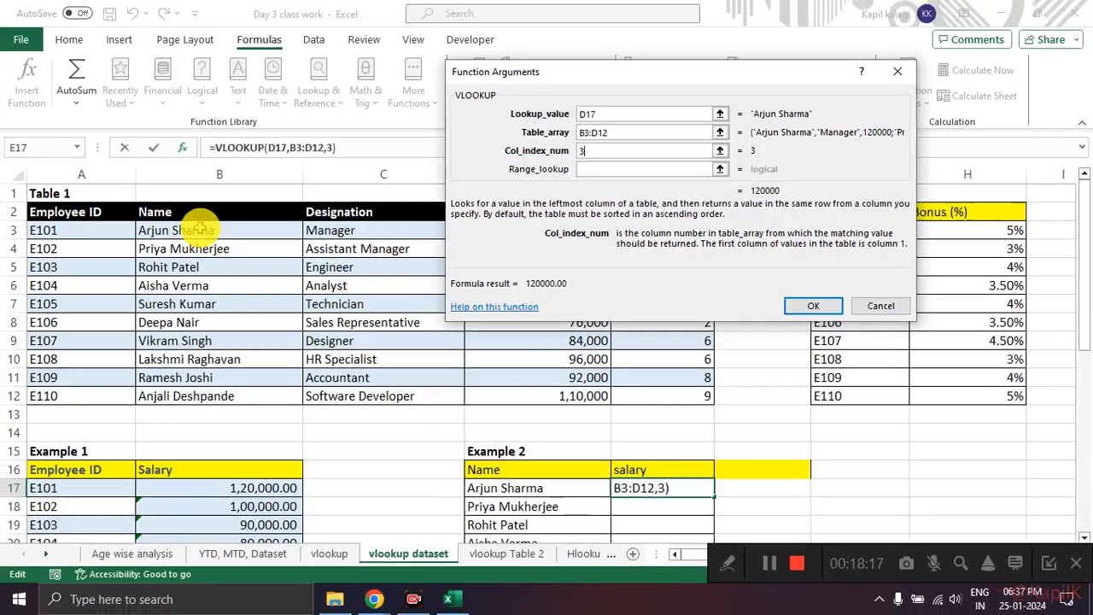
# Step: Mark Table 1's Name, Designation and Salary columns as 1, 2 and 3, and apply the VLOOKUP arguments to E17
pyautogui.moveTo(198, 232); pyautogui.dragTo(293, 183)
pyautogui.moveTo(518, 482); pyautogui.dragTo(595, 427)
pyautogui.moveTo(286, 219)
pyautogui.mouseDown()
pyautogui.moveTo(215, 226)
pyautogui.moveTo(316, 414)
pyautogui.moveTo(581, 389)
pyautogui.moveTo(419, 244)
pyautogui.moveTo(255, 245)
pyautogui.mouseUp()
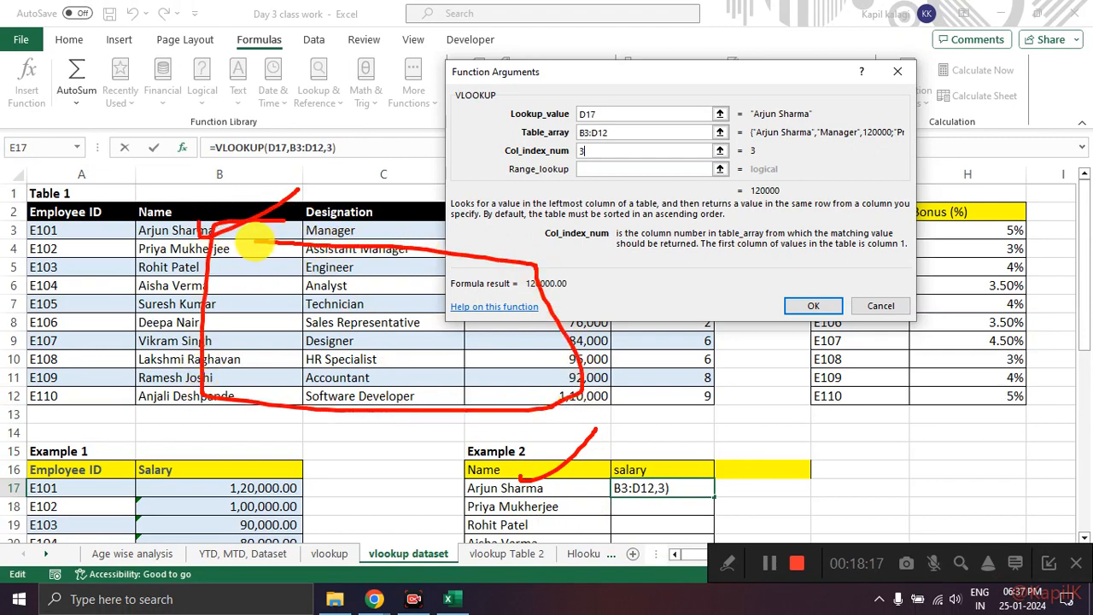
pyautogui.moveTo(351, 326); pyautogui.dragTo(380, 361)
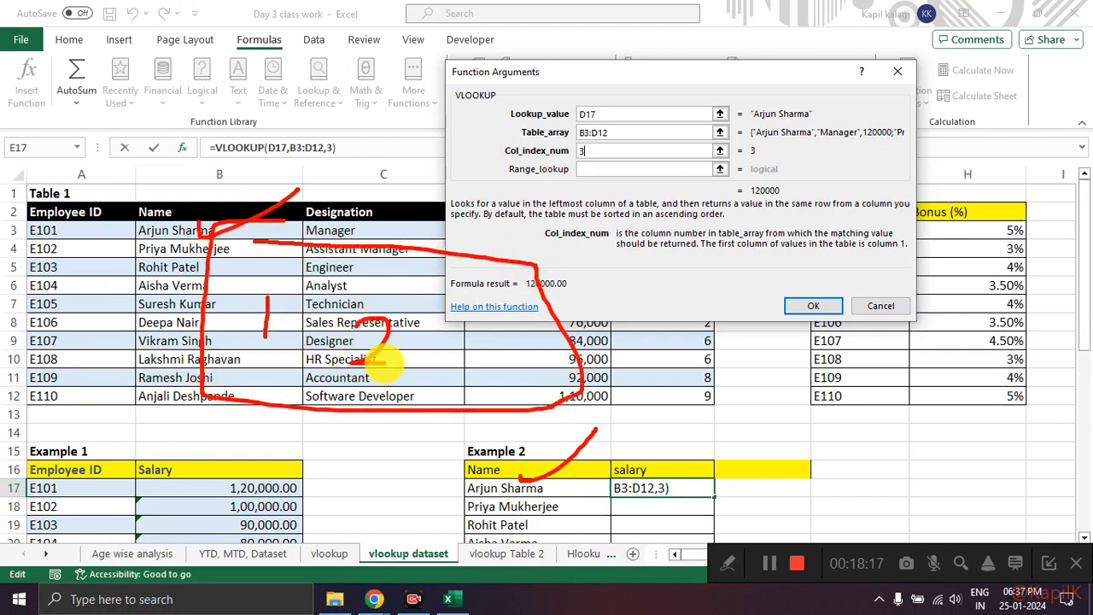
pyautogui.moveTo(496, 339)
pyautogui.mouseDown()
pyautogui.moveTo(517, 363)
pyautogui.moveTo(487, 373)
pyautogui.mouseUp()
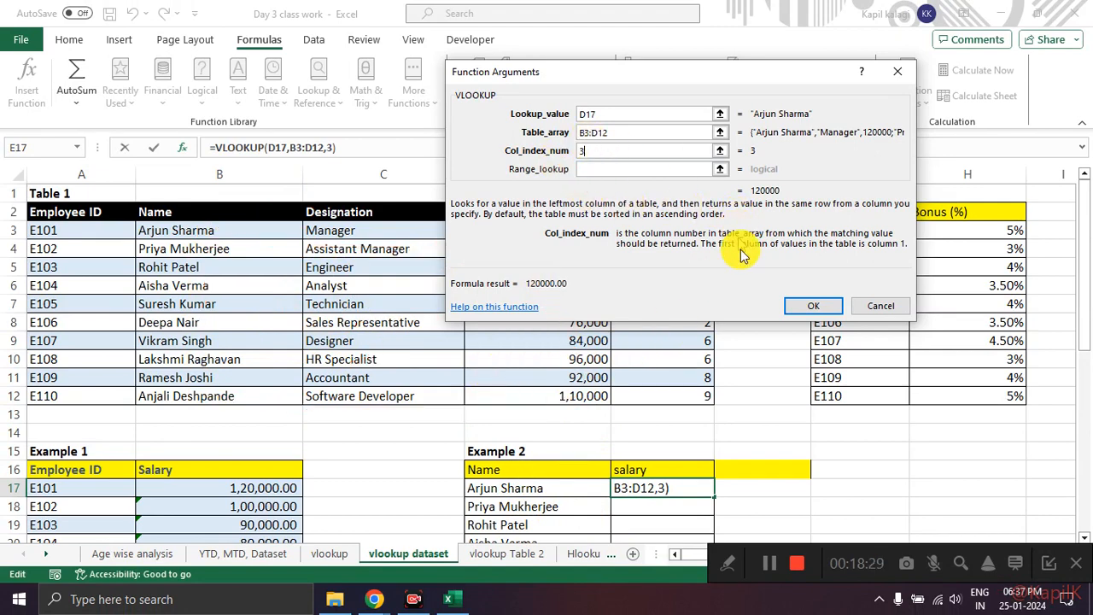
pyautogui.click(813, 306)
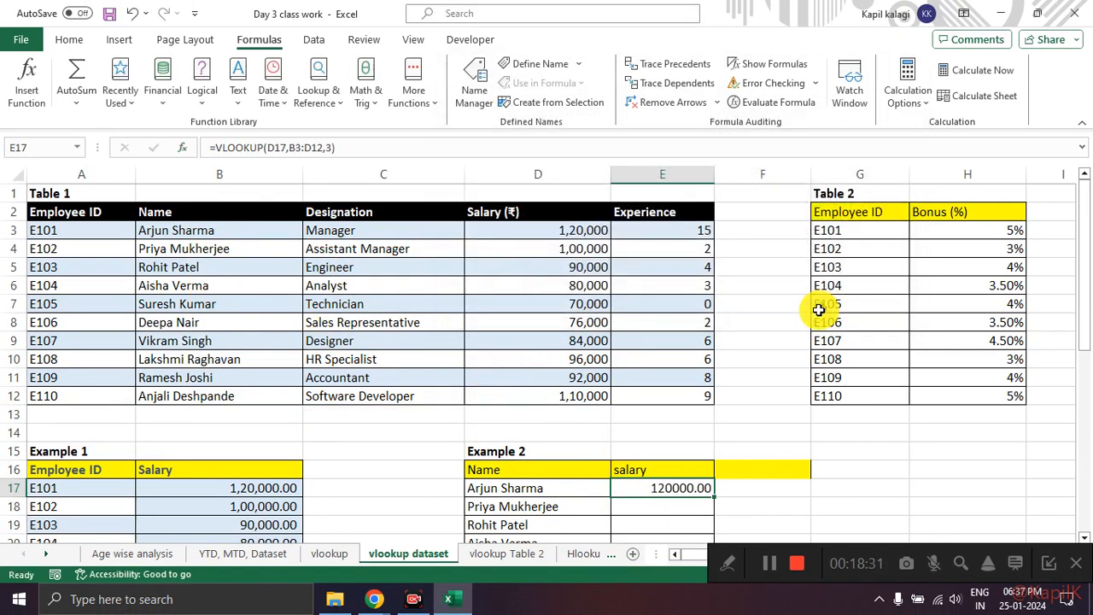
# Step: Fill the salary formula from E17 down through E26 for all names in Example 2
pyautogui.scroll(-2, 783, 361)
pyautogui.moveTo(719, 361); pyautogui.dragTo(626, 357)
pyautogui.scroll(-1, 755, 355)
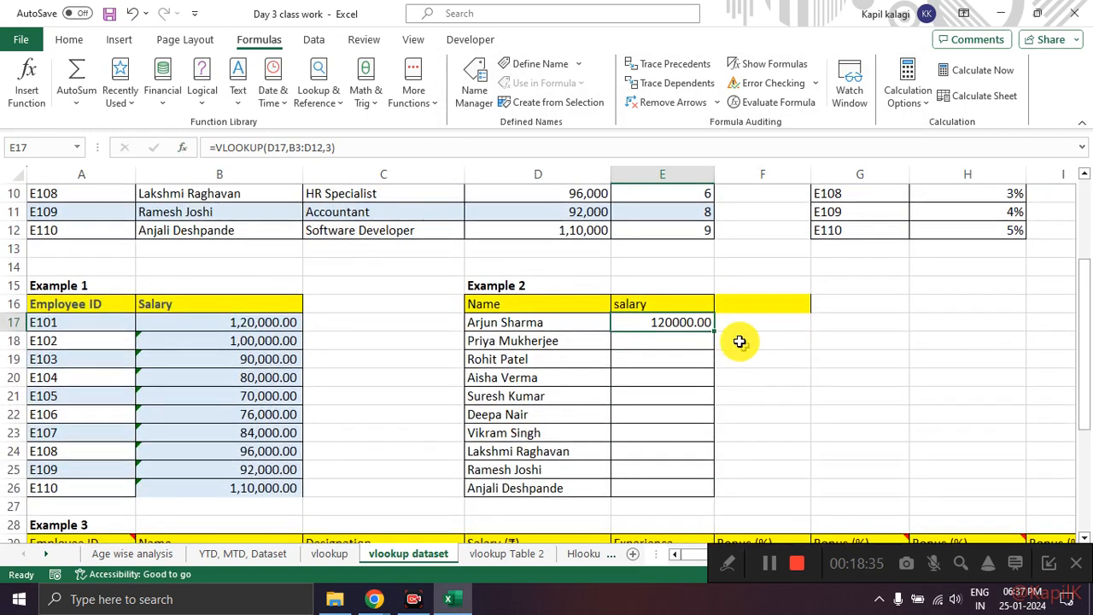
pyautogui.doubleClick(716, 329)
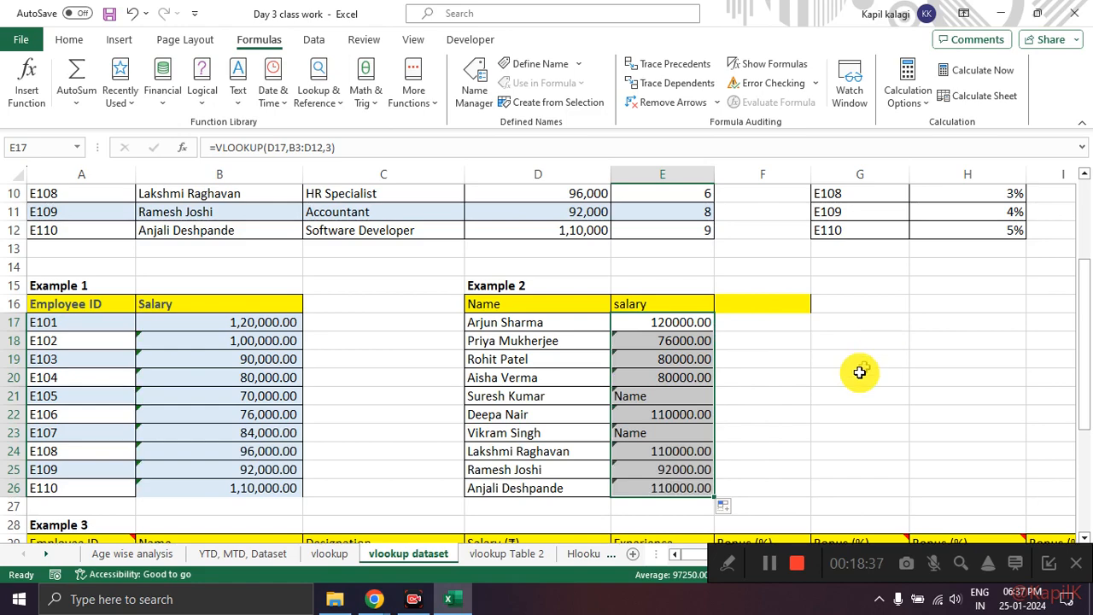
pyautogui.click(824, 380)
pyautogui.scroll(-2, 820, 380)
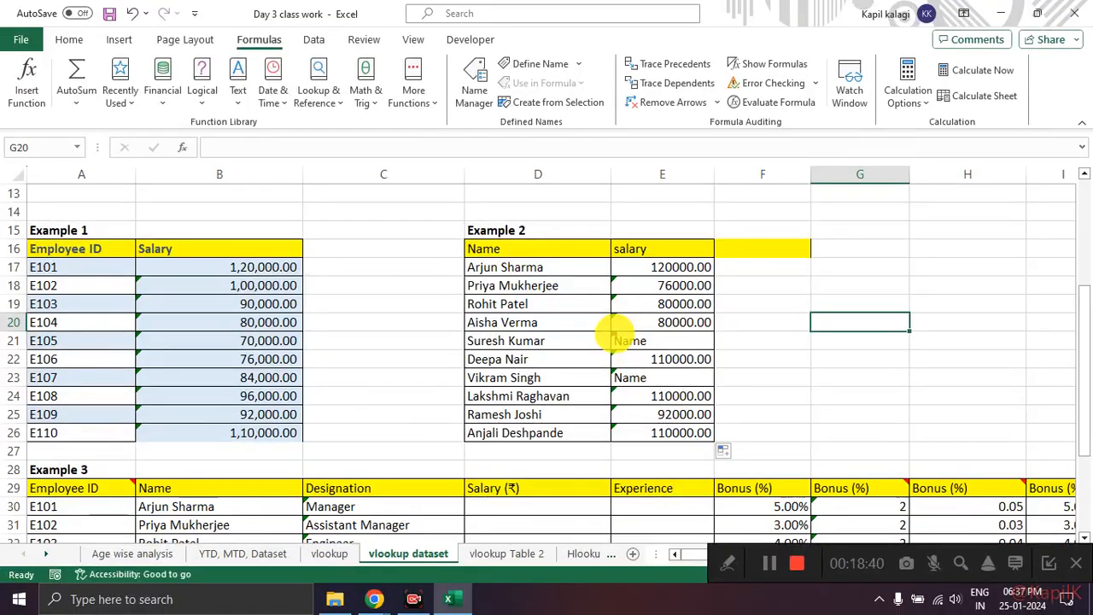
# Step: Examine the filled salary results in Example 2 and compare the formulas in E18 and E21
pyautogui.moveTo(614, 332)
pyautogui.mouseDown()
pyautogui.moveTo(658, 325)
pyautogui.moveTo(611, 368)
pyautogui.moveTo(725, 439)
pyautogui.moveTo(674, 374)
pyautogui.mouseUp()
pyautogui.moveTo(668, 254); pyautogui.dragTo(647, 248)
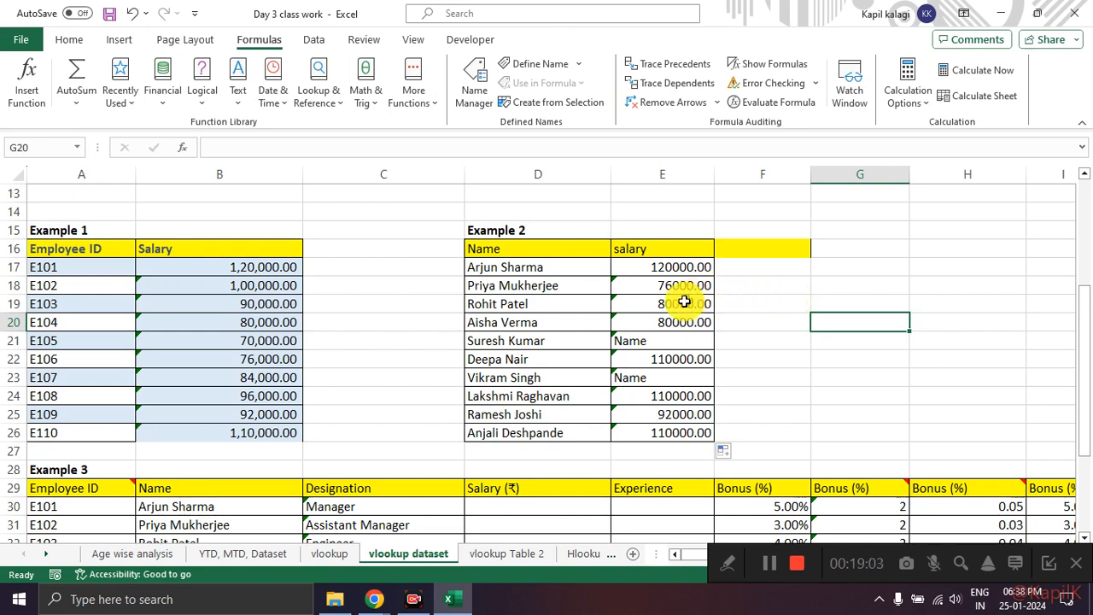
pyautogui.click(649, 340)
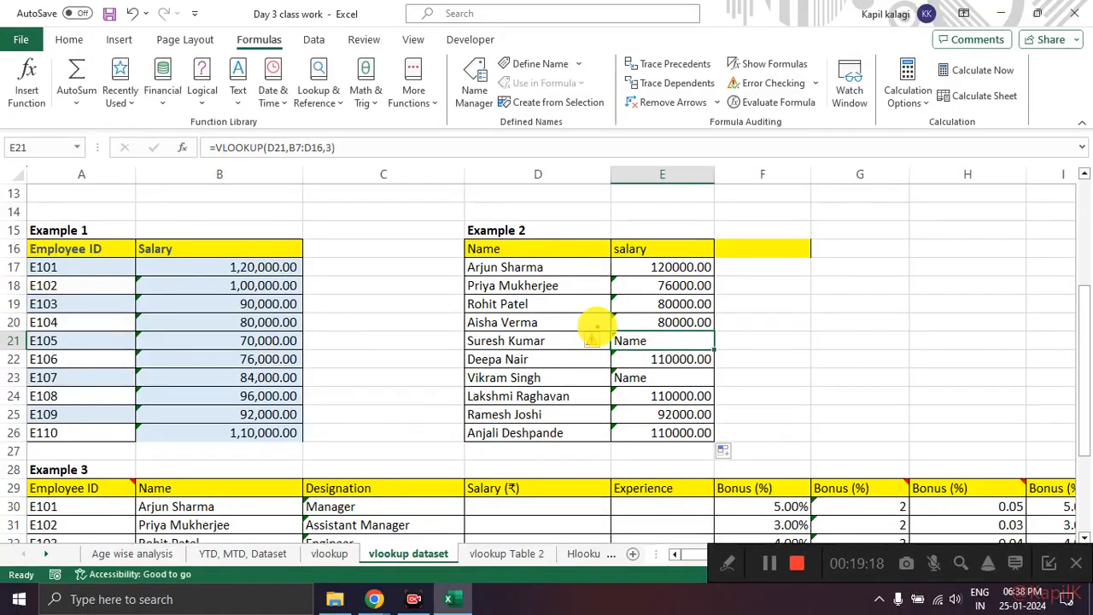
pyautogui.moveTo(597, 326)
pyautogui.mouseDown()
pyautogui.moveTo(581, 366)
pyautogui.moveTo(614, 325)
pyautogui.mouseUp()
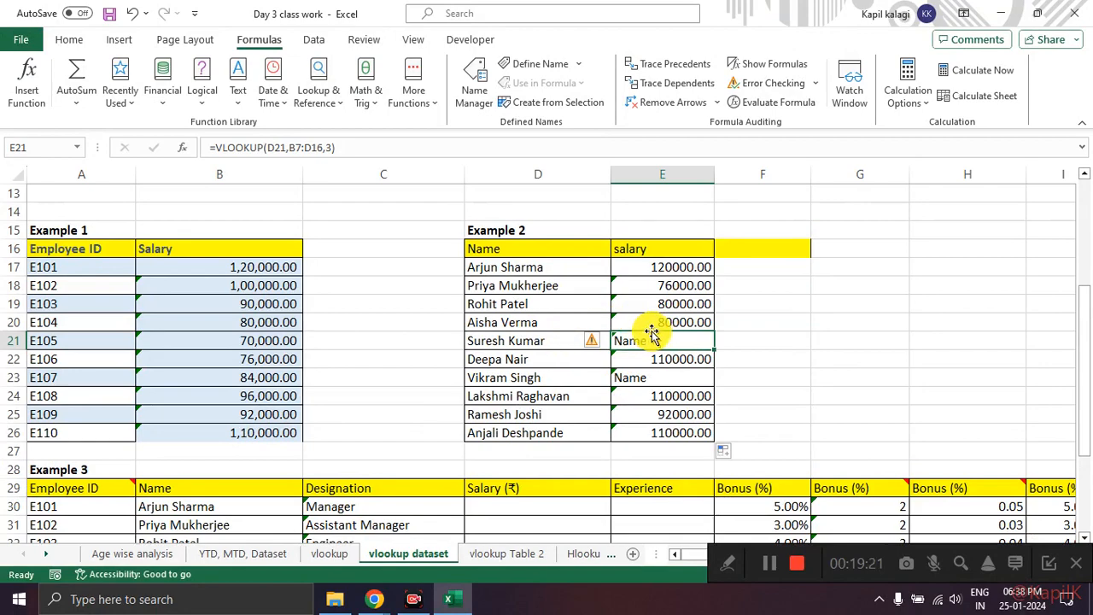
pyautogui.click(633, 280)
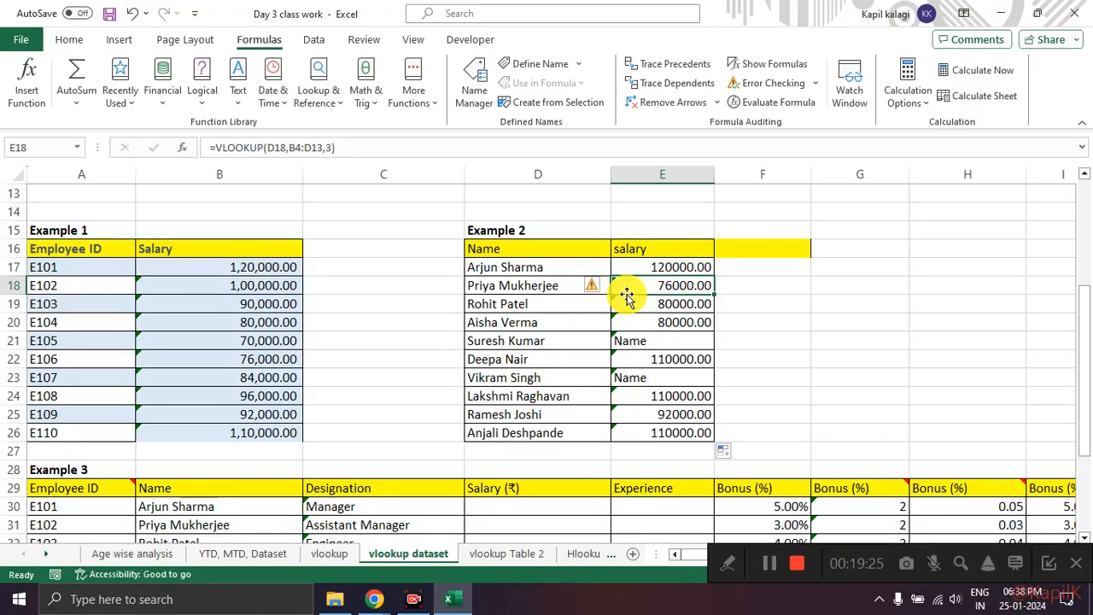
pyautogui.click(640, 341)
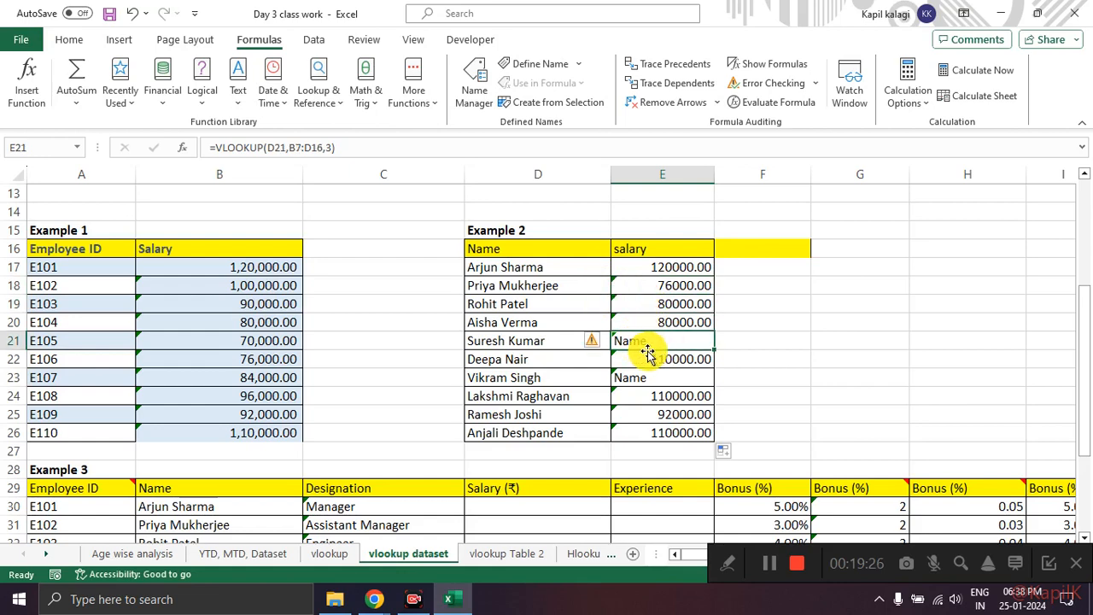
# Step: Review the error-checking options for the formula in E21, including editing it in place, without changing it
pyautogui.click(599, 343)
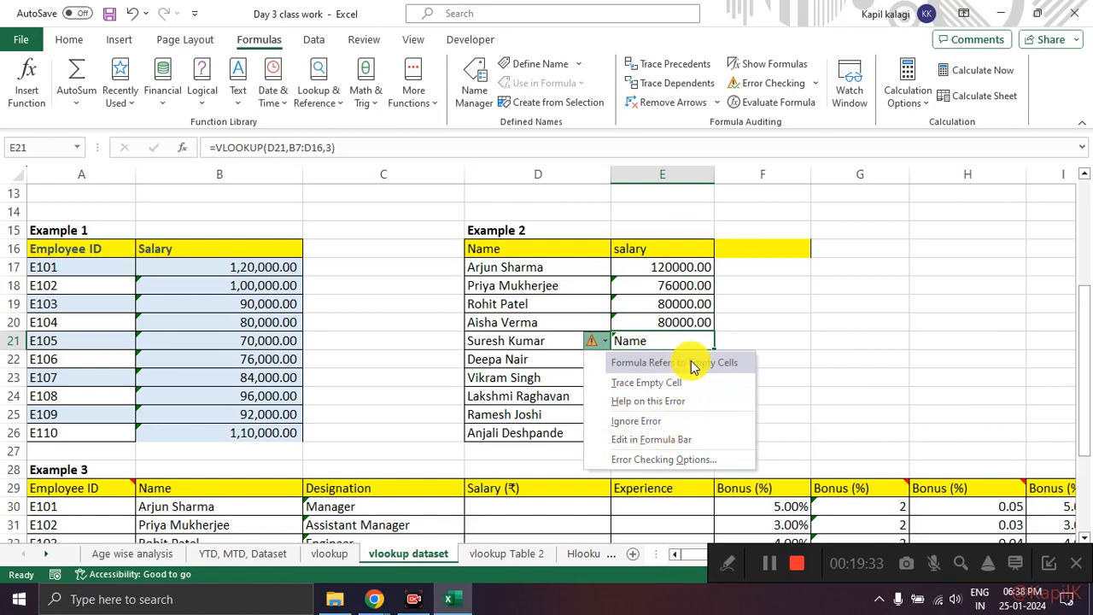
pyautogui.click(694, 440)
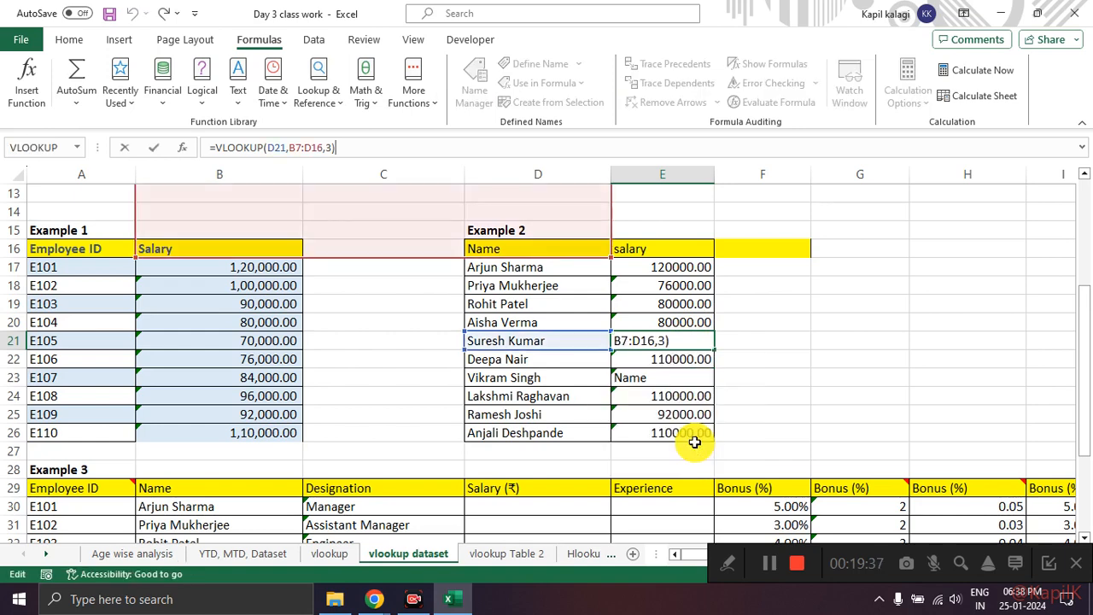
pyautogui.press('Escape')
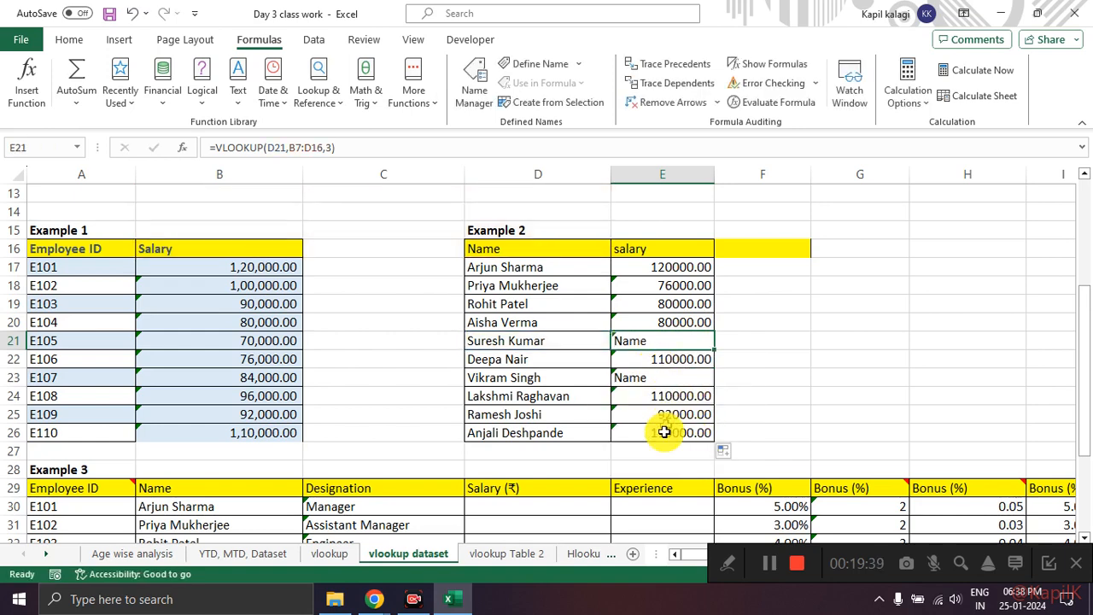
pyautogui.click(662, 453)
pyautogui.click(639, 341)
pyautogui.click(598, 340)
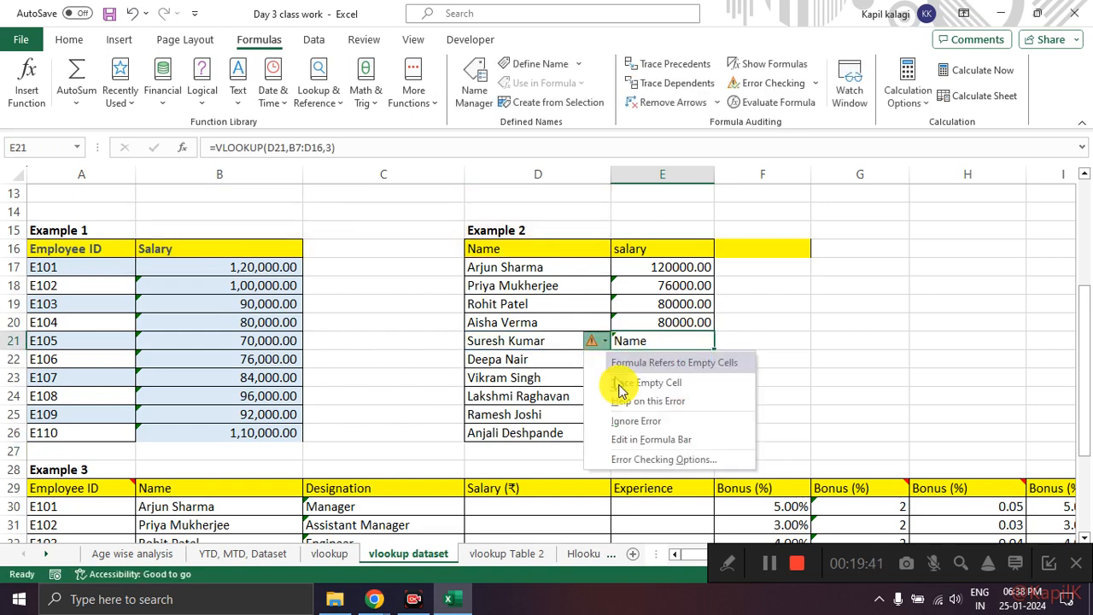
pyautogui.moveTo(695, 422)
pyautogui.mouseDown()
pyautogui.moveTo(598, 437)
pyautogui.moveTo(711, 436)
pyautogui.mouseUp()
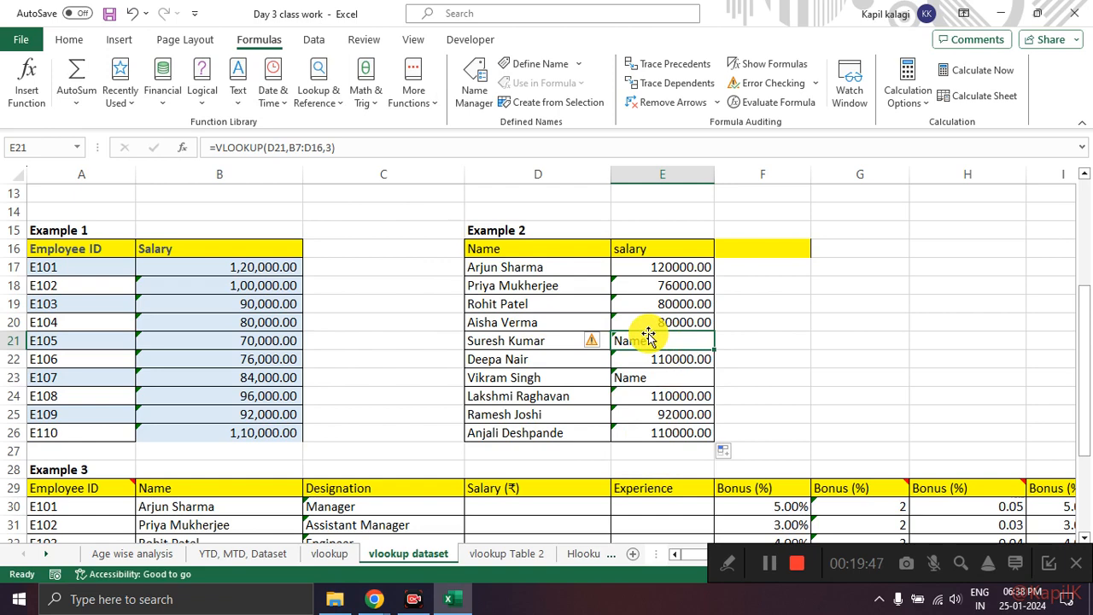
pyautogui.click(666, 392)
pyautogui.click(662, 344)
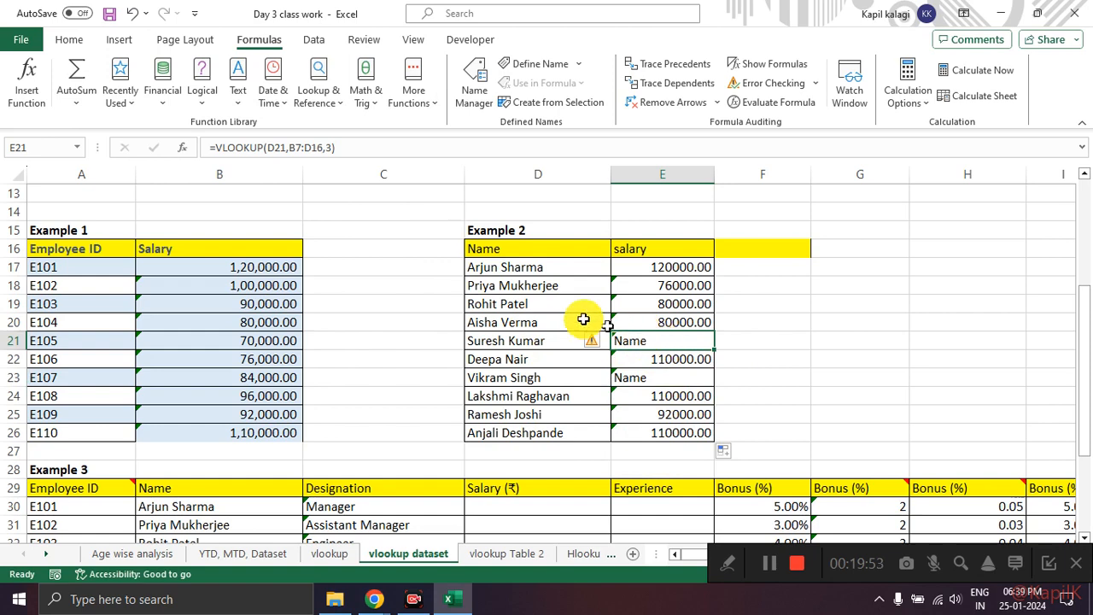
# Step: Open the formula in E21 and check its lookup_value argument against the referenced name cell in Example 2
pyautogui.moveTo(355, 130)
pyautogui.mouseDown()
pyautogui.moveTo(244, 123)
pyautogui.moveTo(232, 190)
pyautogui.moveTo(345, 133)
pyautogui.mouseUp()
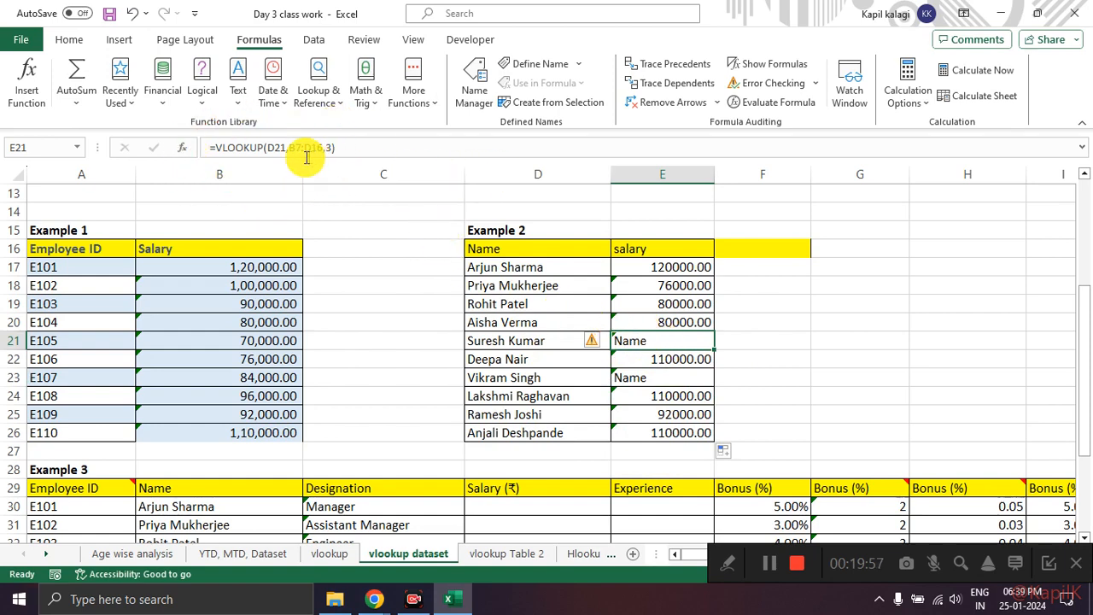
pyautogui.click(271, 147)
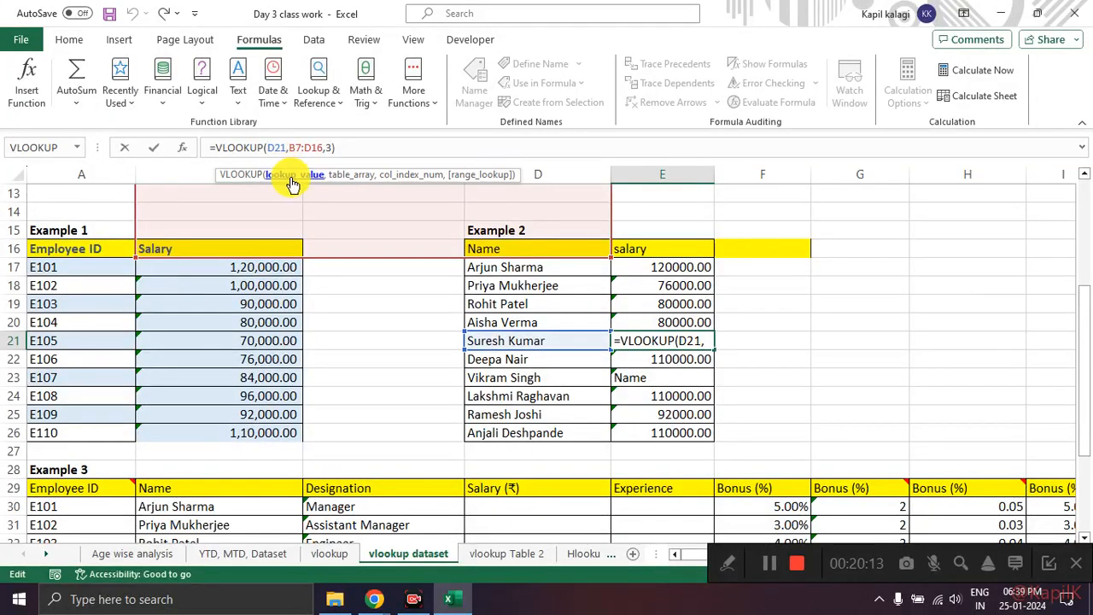
pyautogui.moveTo(320, 159)
pyautogui.mouseDown()
pyautogui.moveTo(217, 163)
pyautogui.moveTo(469, 189)
pyautogui.moveTo(484, 154)
pyautogui.mouseUp()
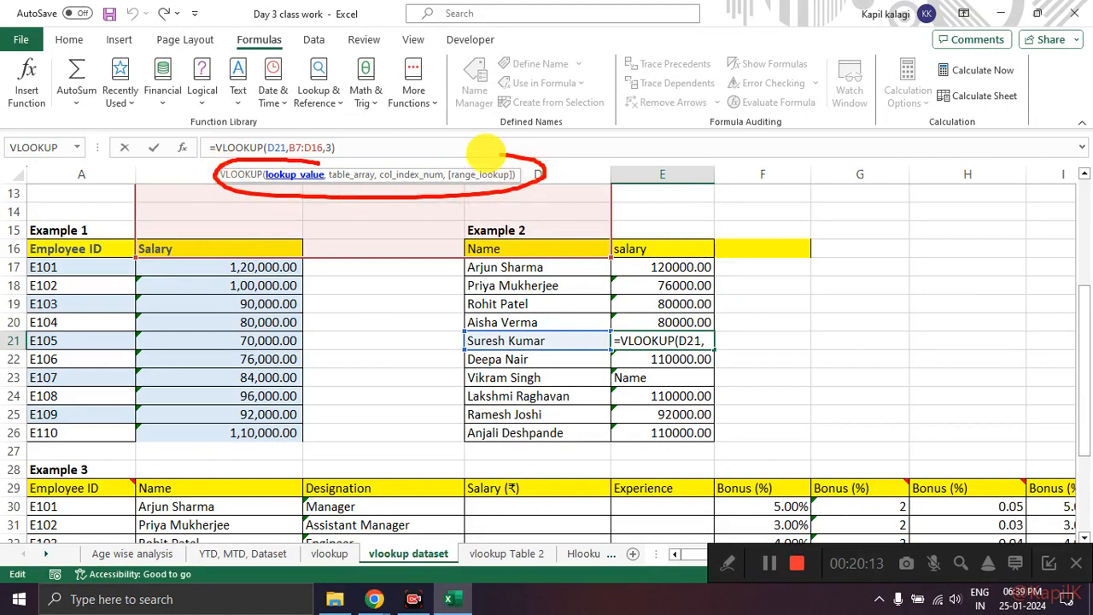
pyautogui.moveTo(312, 137)
pyautogui.mouseDown()
pyautogui.moveTo(214, 134)
pyautogui.moveTo(274, 165)
pyautogui.moveTo(293, 142)
pyautogui.moveTo(358, 145)
pyautogui.mouseUp()
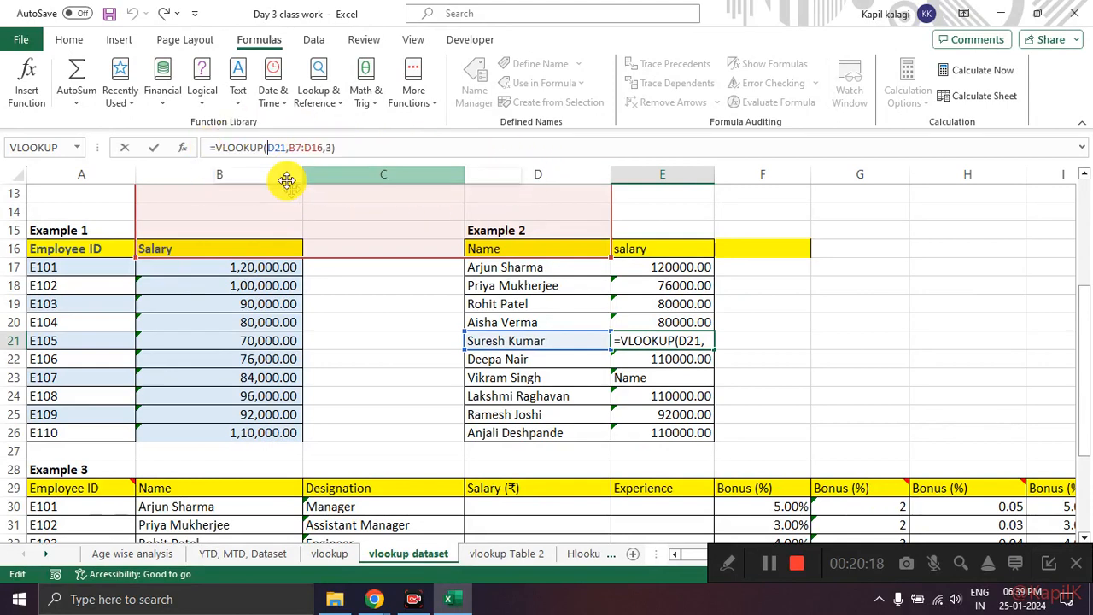
pyautogui.click(275, 147)
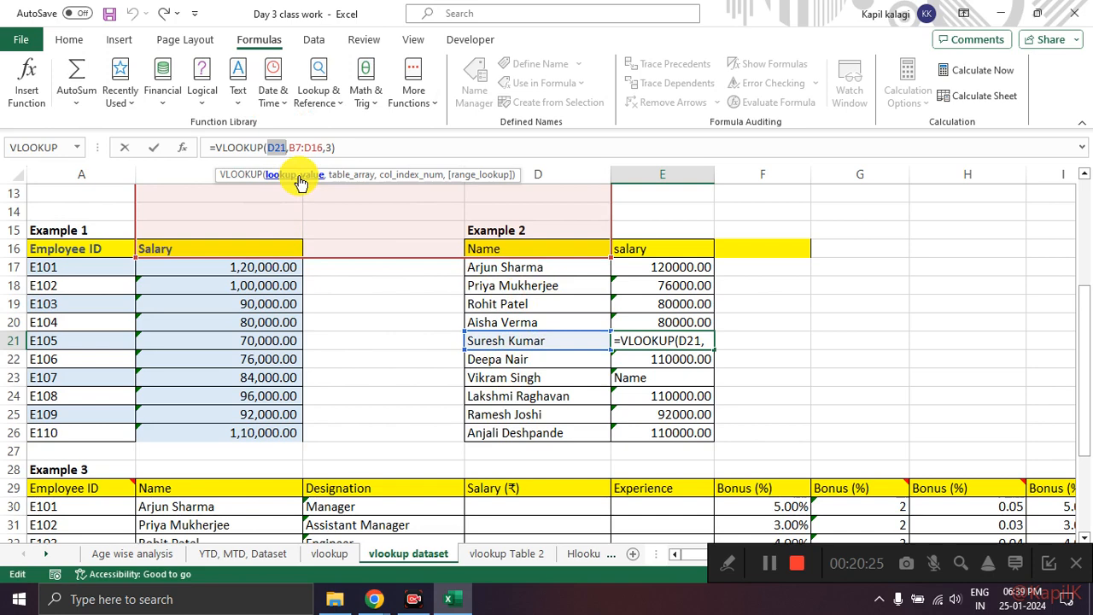
pyautogui.moveTo(455, 300)
pyautogui.mouseDown()
pyautogui.moveTo(447, 320)
pyautogui.moveTo(644, 340)
pyautogui.moveTo(455, 294)
pyautogui.mouseUp()
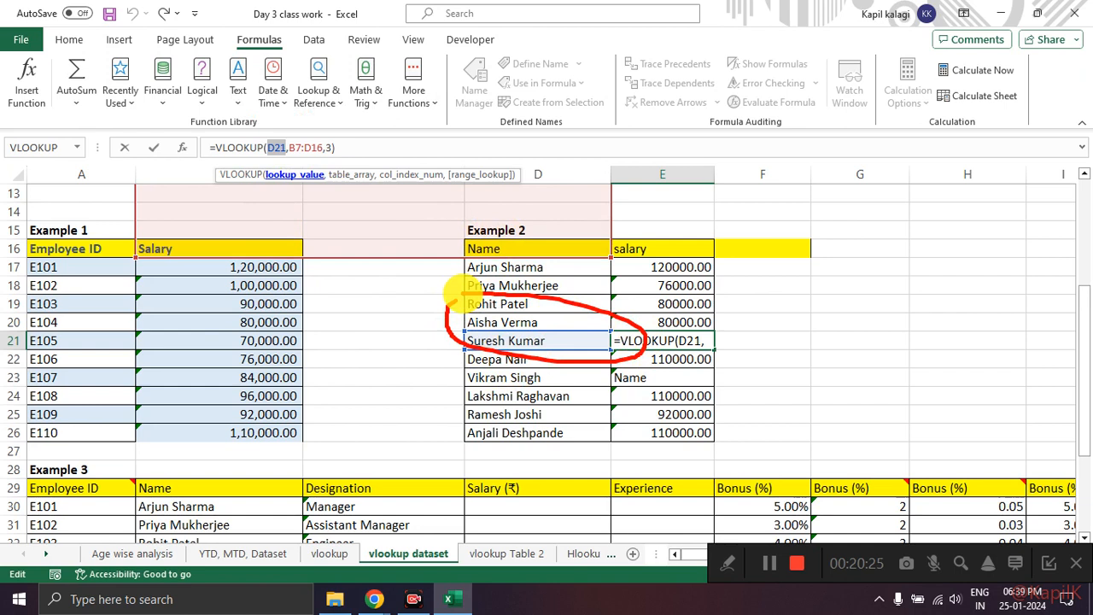
pyautogui.press('Escape')
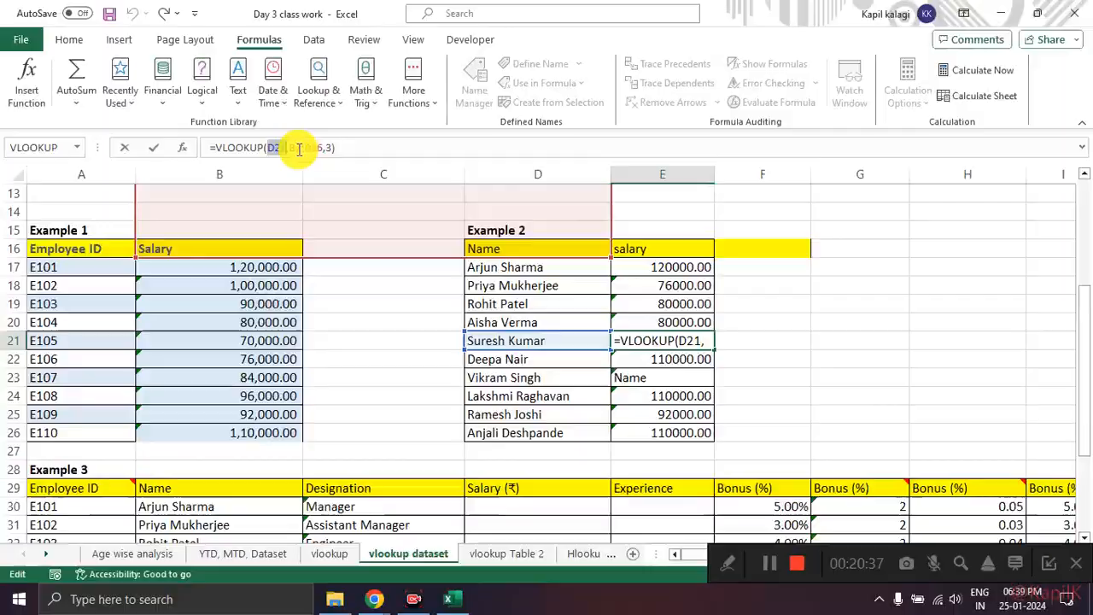
# Step: Examine the table_array argument of E21's formula against the rows of Table 1, and close the formula unchanged
pyautogui.click(313, 148)
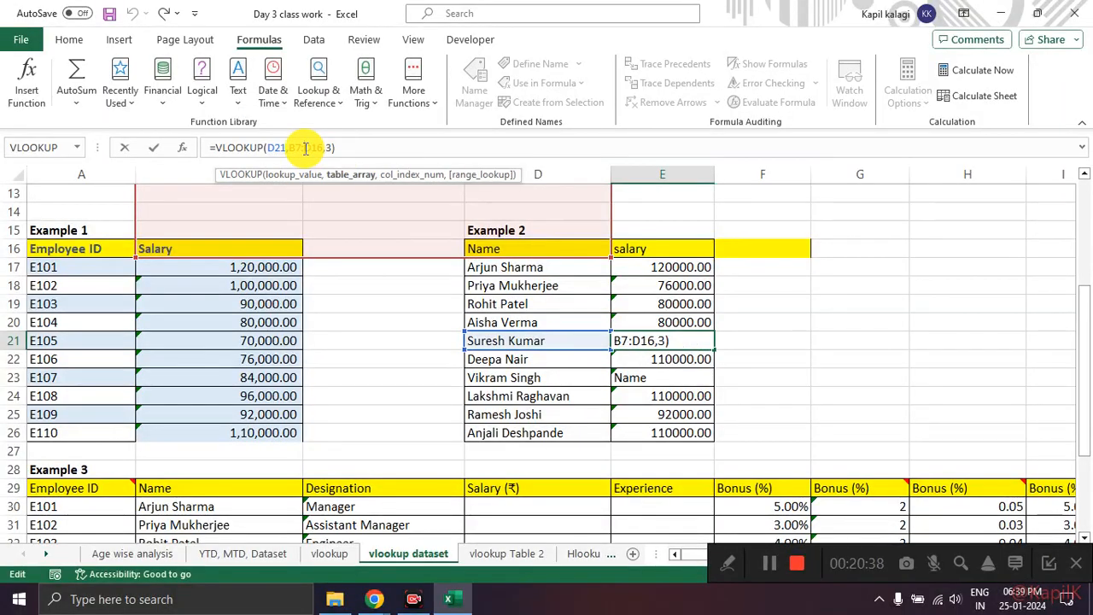
pyautogui.click(355, 177)
pyautogui.scroll(3, 379, 350)
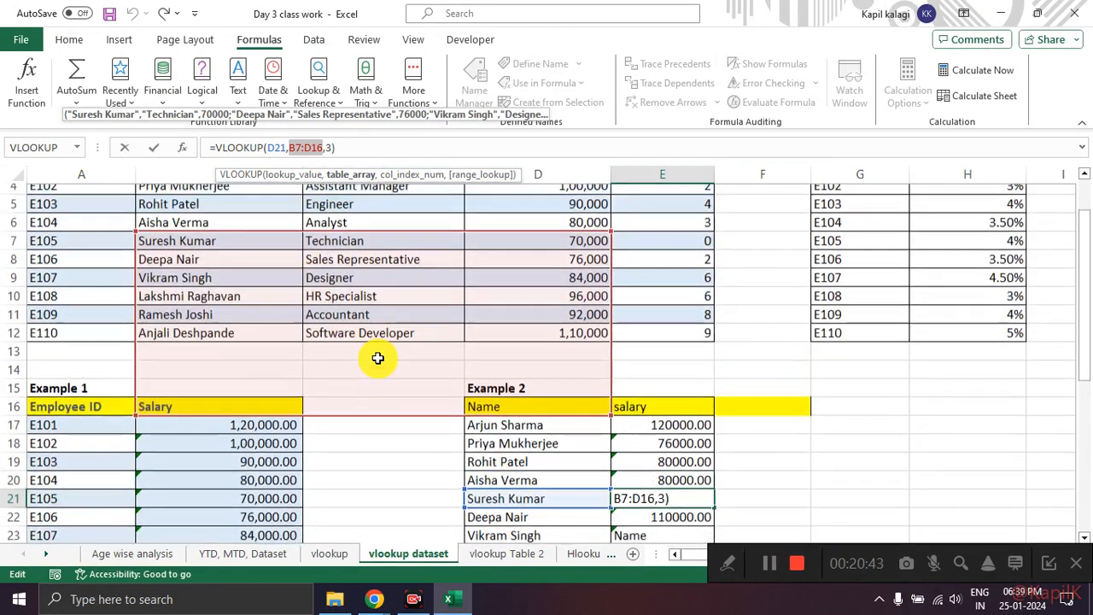
pyautogui.scroll(1, 378, 358)
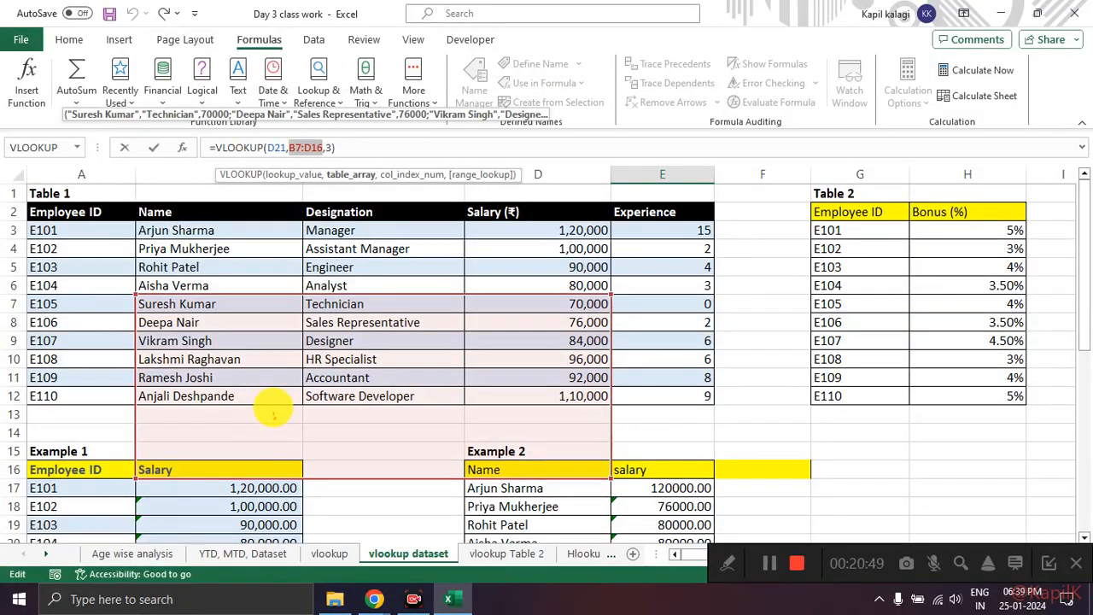
pyautogui.moveTo(176, 223)
pyautogui.mouseDown()
pyautogui.moveTo(134, 223)
pyautogui.moveTo(136, 397)
pyautogui.moveTo(589, 401)
pyautogui.moveTo(608, 378)
pyautogui.moveTo(608, 231)
pyautogui.moveTo(155, 215)
pyautogui.moveTo(141, 260)
pyautogui.moveTo(154, 290)
pyautogui.moveTo(290, 226)
pyautogui.moveTo(532, 304)
pyautogui.moveTo(573, 271)
pyautogui.mouseUp()
pyautogui.moveTo(132, 322)
pyautogui.mouseDown()
pyautogui.moveTo(103, 352)
pyautogui.moveTo(128, 509)
pyautogui.moveTo(671, 487)
pyautogui.moveTo(688, 338)
pyautogui.moveTo(197, 320)
pyautogui.mouseUp()
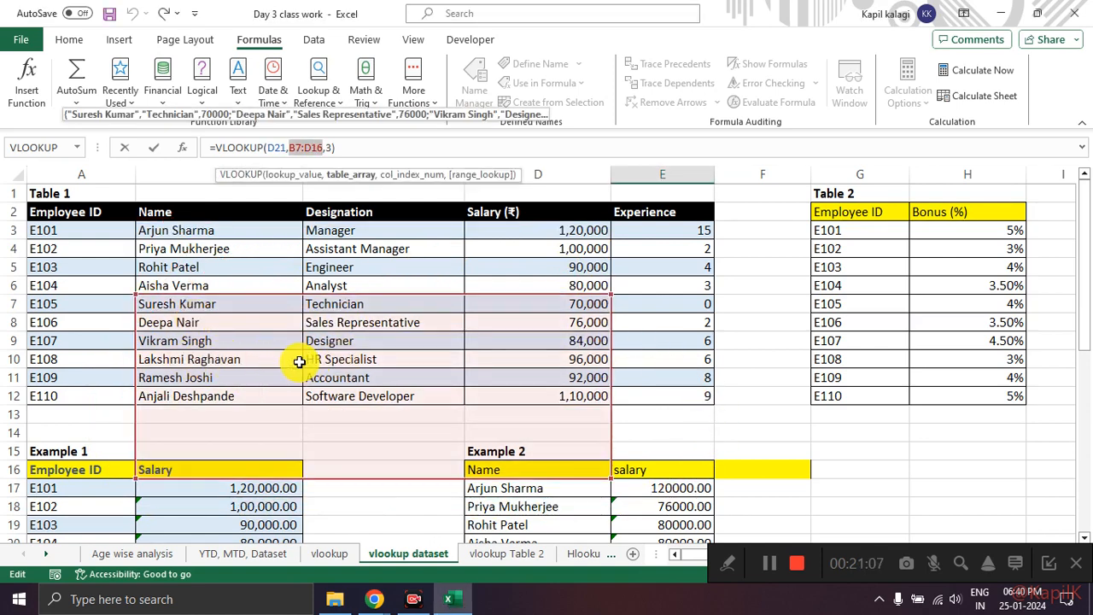
pyautogui.scroll(-1, 299, 362)
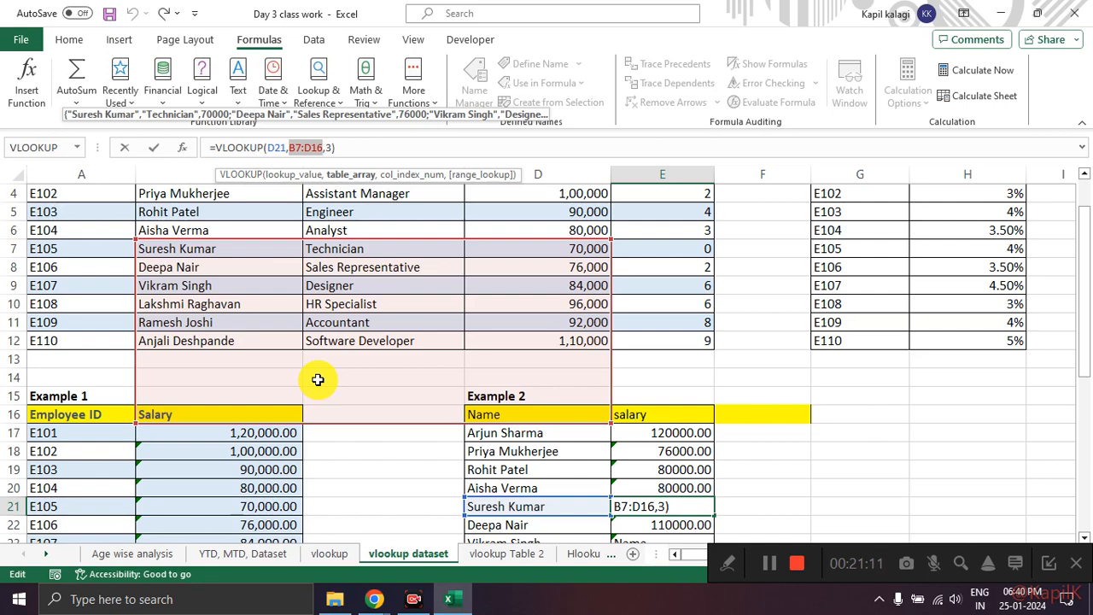
pyautogui.hotkey('ctrl', 'Return')
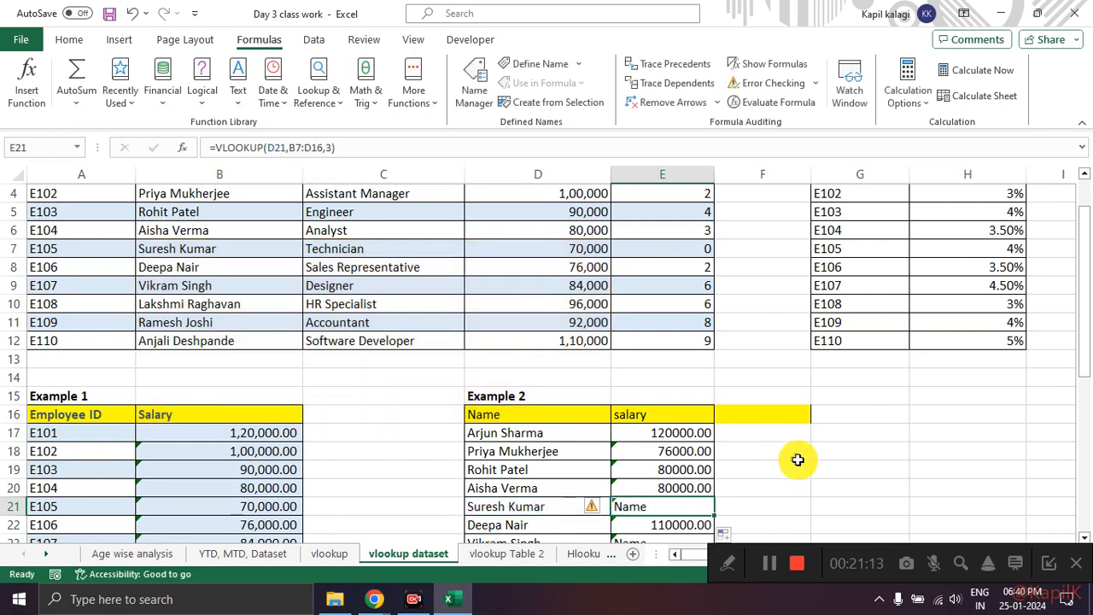
# Step: Compare the VLOOKUP formulas in E17 and E23, marking E23's result and its formula's arguments
pyautogui.scroll(-2, 724, 456)
pyautogui.click(683, 331)
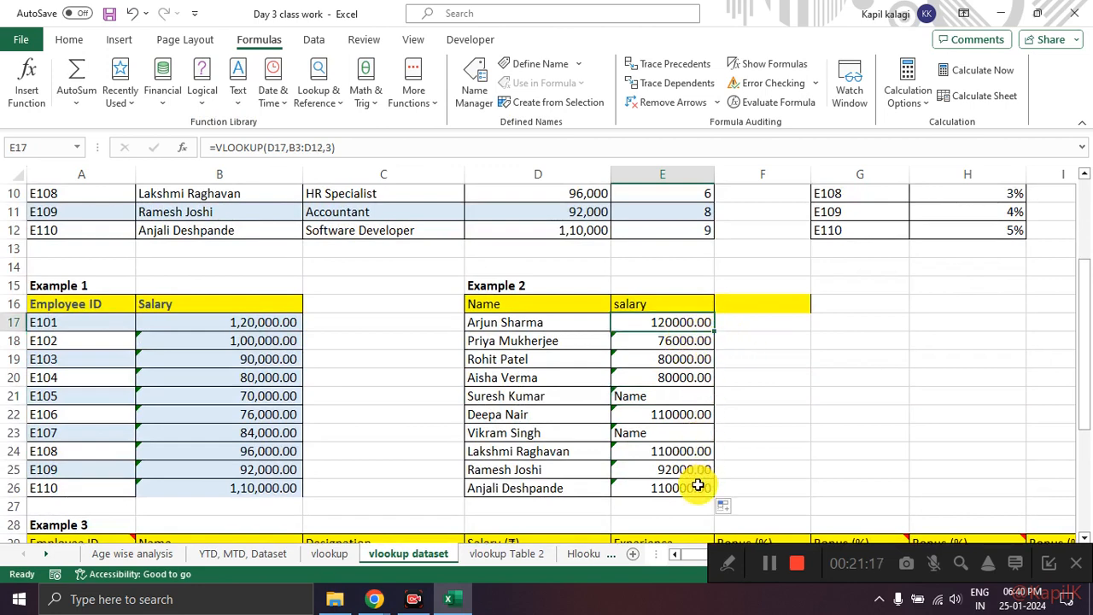
pyautogui.click(648, 430)
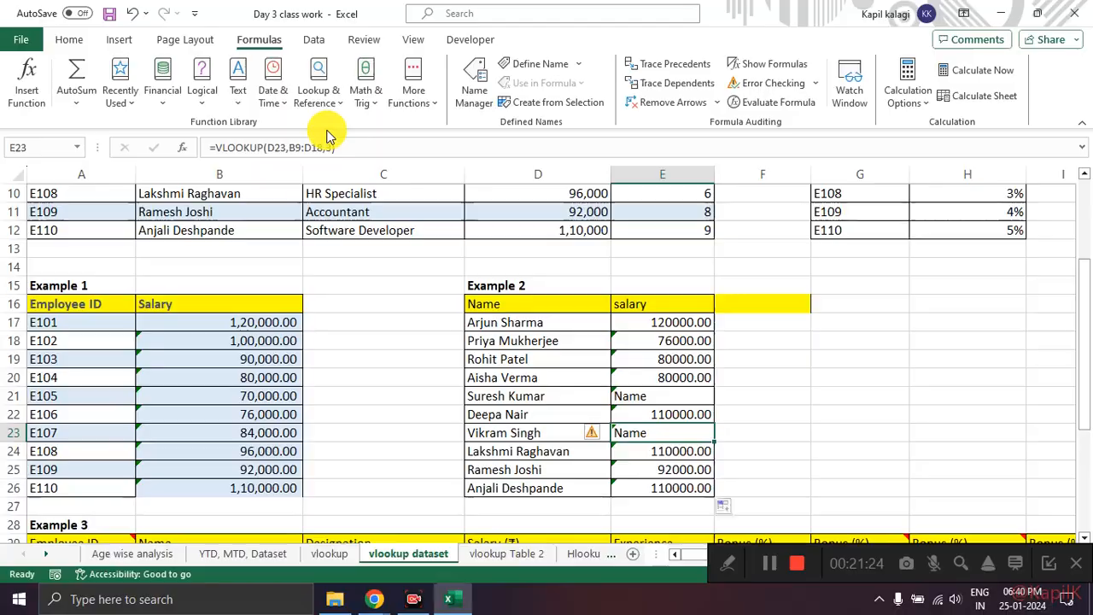
pyautogui.moveTo(340, 124)
pyautogui.mouseDown()
pyautogui.moveTo(288, 123)
pyautogui.moveTo(346, 152)
pyautogui.mouseUp()
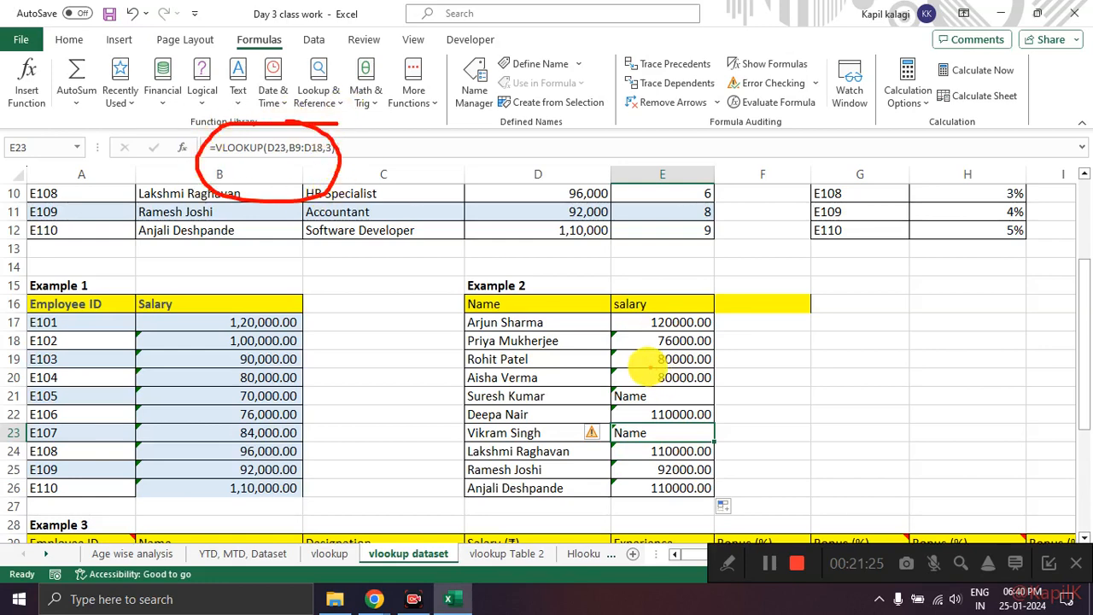
pyautogui.moveTo(658, 403)
pyautogui.mouseDown()
pyautogui.moveTo(769, 427)
pyautogui.moveTo(628, 405)
pyautogui.mouseUp()
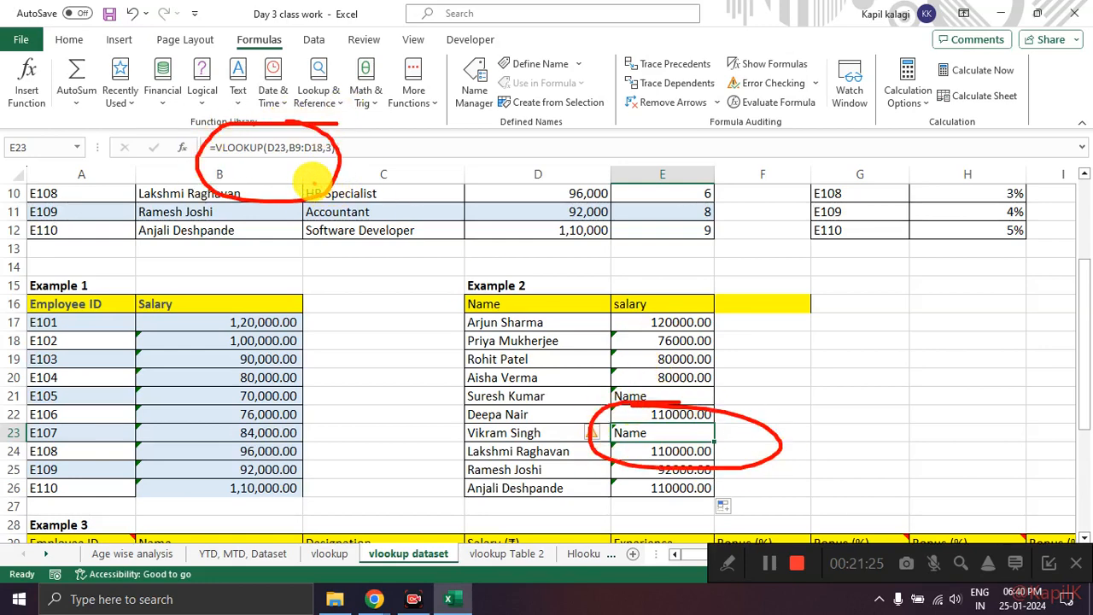
pyautogui.moveTo(269, 137); pyautogui.dragTo(326, 128)
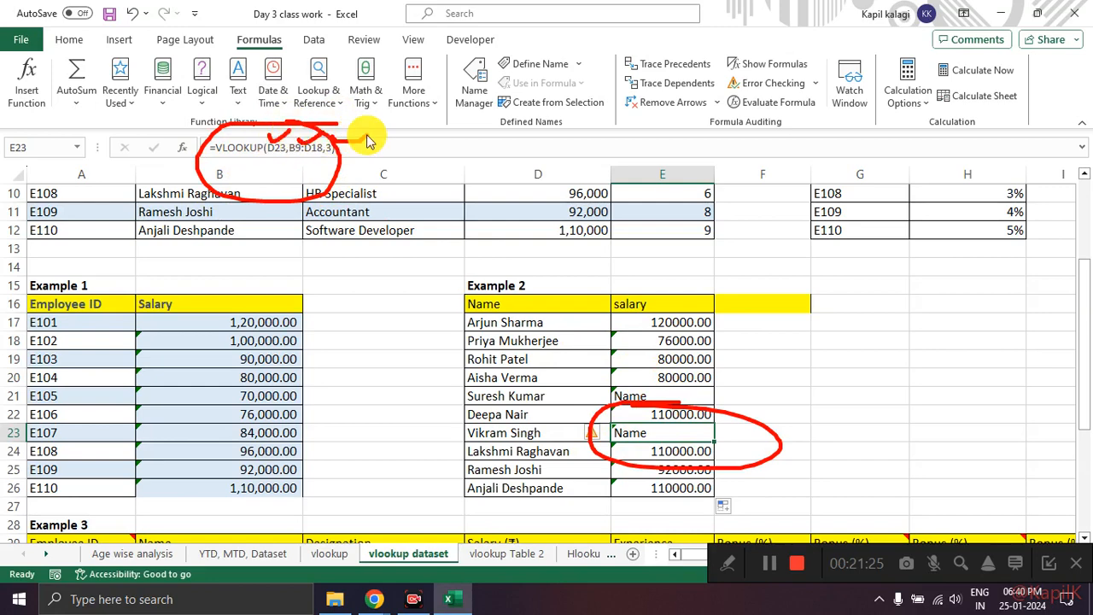
# Step: Open E23's formula and mark its table_array range against the full Name-to-Salary range of Table 1
pyautogui.click(278, 149)
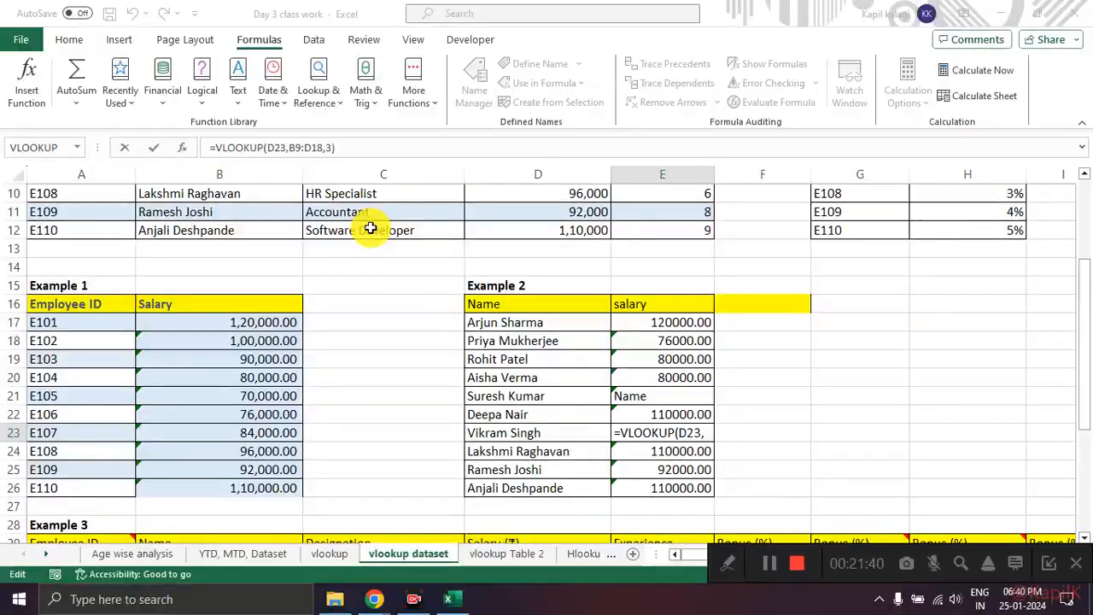
pyautogui.scroll(2, 347, 395)
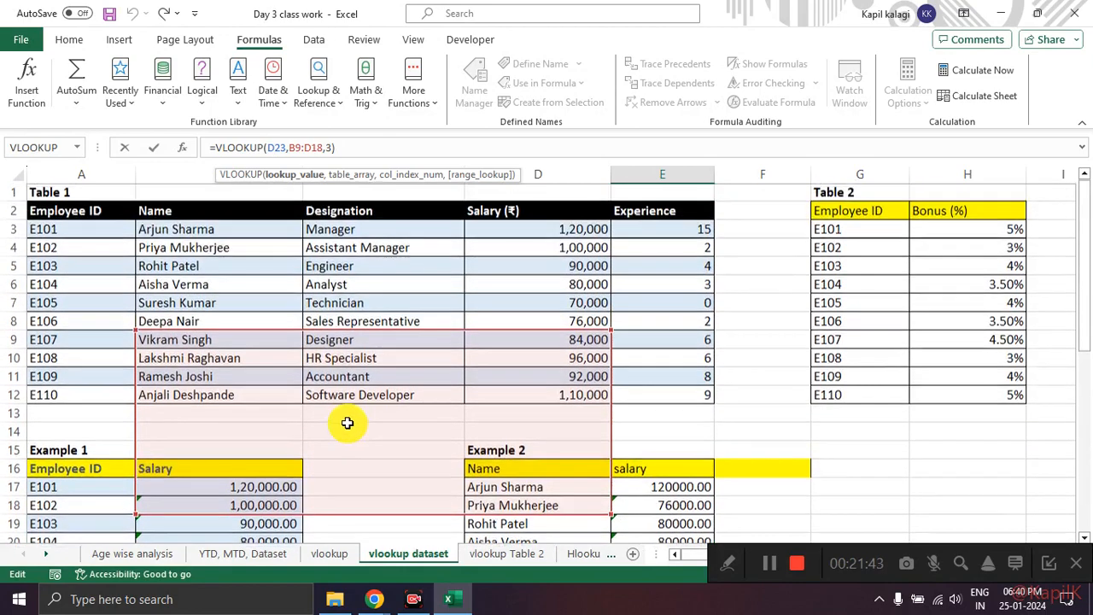
pyautogui.scroll(1, 349, 419)
pyautogui.moveTo(177, 229)
pyautogui.mouseDown()
pyautogui.moveTo(115, 317)
pyautogui.moveTo(357, 398)
pyautogui.moveTo(627, 323)
pyautogui.moveTo(295, 231)
pyautogui.mouseUp()
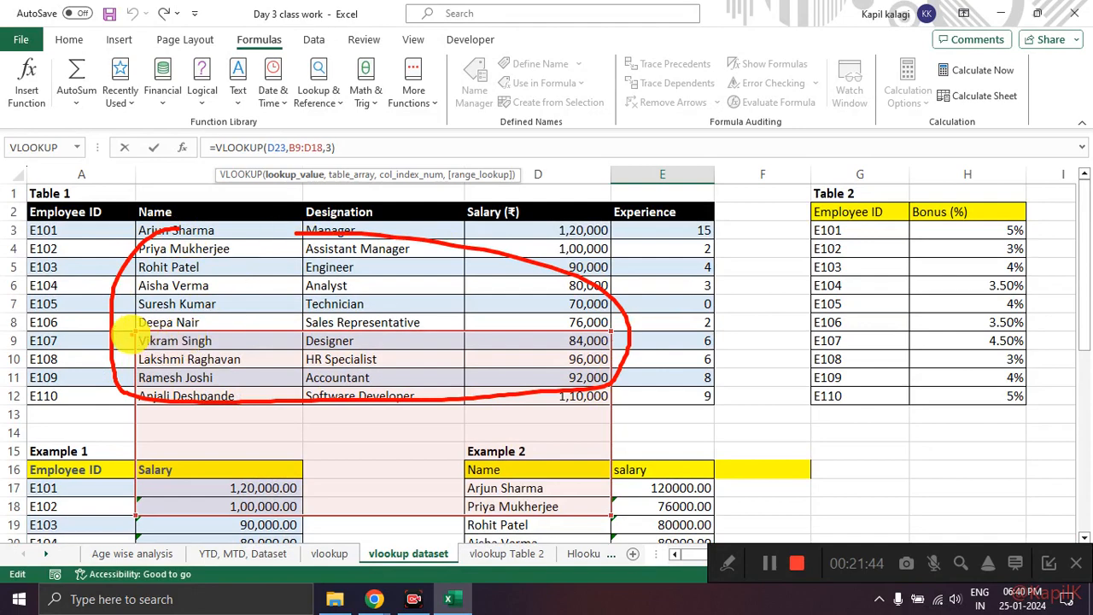
pyautogui.moveTo(137, 333)
pyautogui.mouseDown()
pyautogui.moveTo(115, 342)
pyautogui.moveTo(110, 501)
pyautogui.moveTo(268, 524)
pyautogui.moveTo(651, 505)
pyautogui.moveTo(530, 334)
pyautogui.moveTo(210, 317)
pyautogui.moveTo(149, 328)
pyautogui.moveTo(147, 397)
pyautogui.moveTo(316, 360)
pyautogui.moveTo(556, 419)
pyautogui.moveTo(623, 467)
pyautogui.mouseUp()
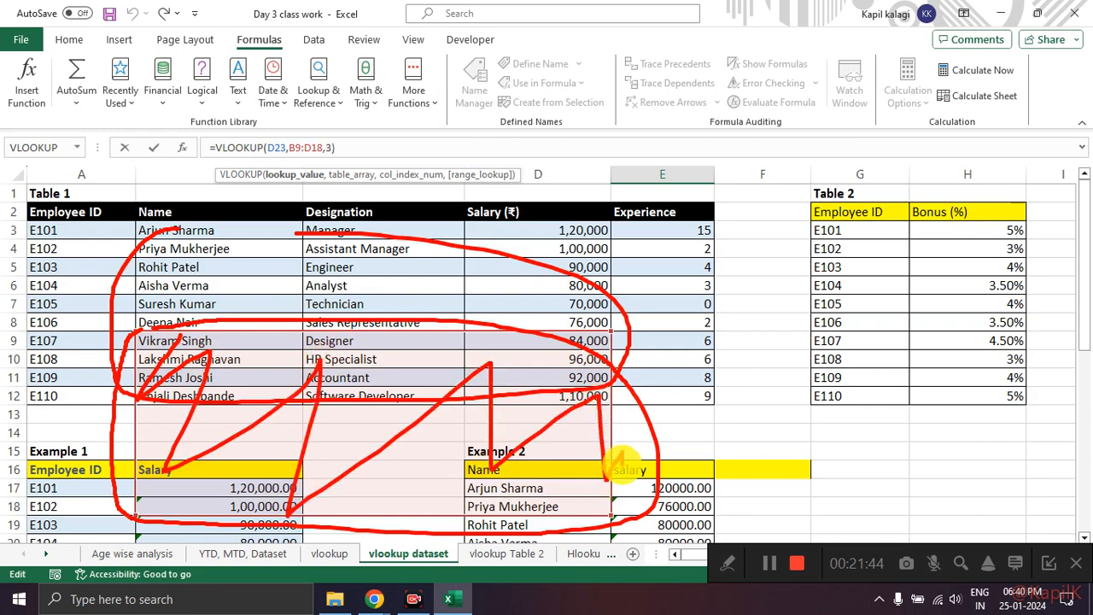
pyautogui.press('Escape')
pyautogui.scroll(-5, 624, 400)
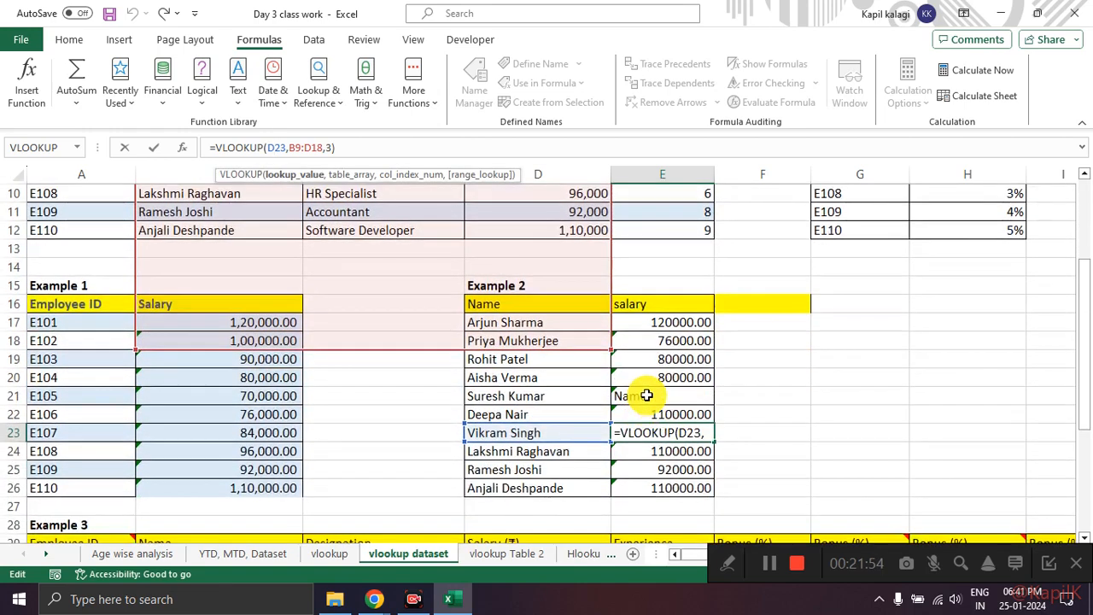
# Step: Examine the lookup_value and table_array of E26's formula against Table 1, and close the formula unchanged
pyautogui.click(663, 376)
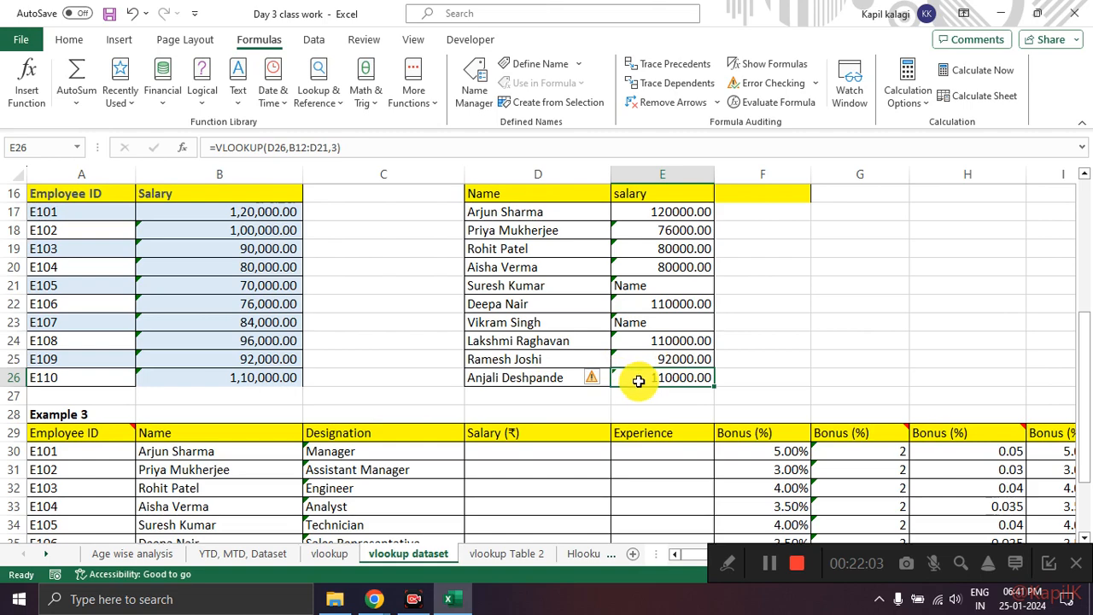
pyautogui.scroll(5, 640, 385)
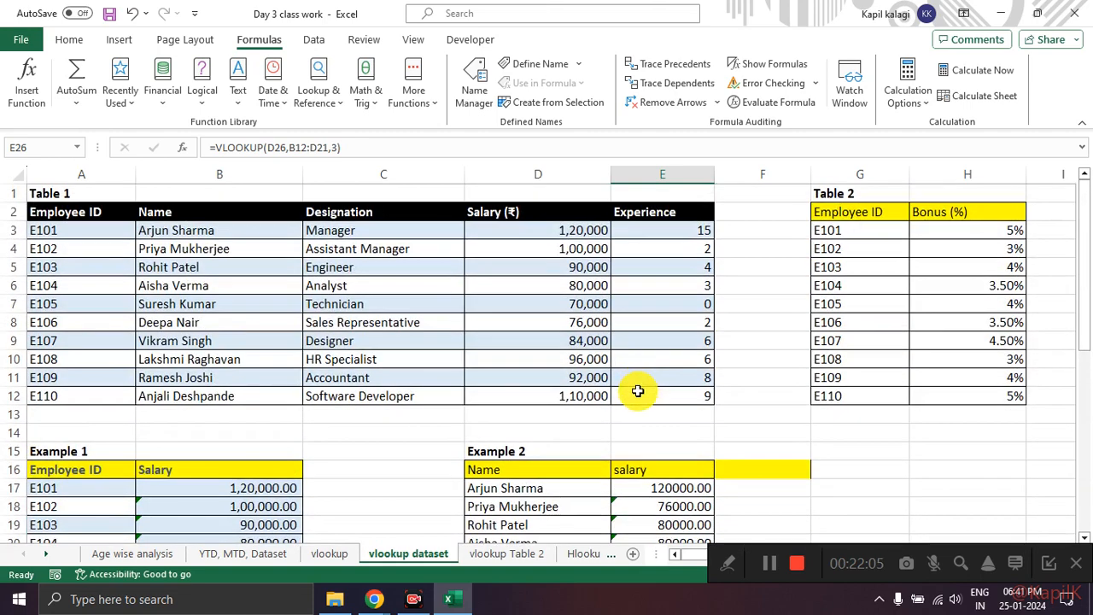
pyautogui.scroll(-4, 721, 399)
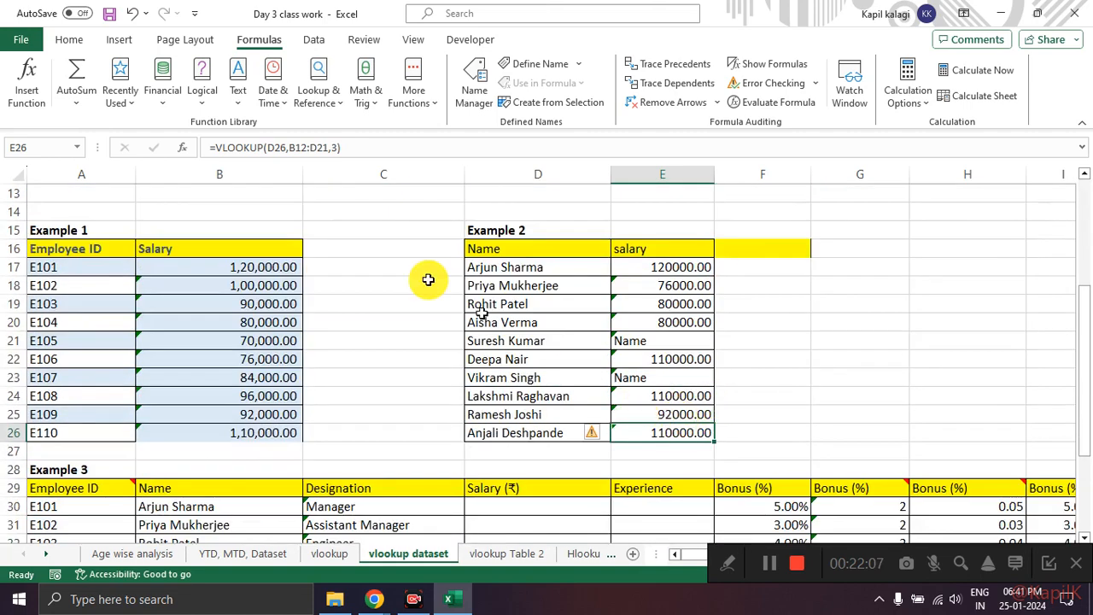
pyautogui.click(275, 148)
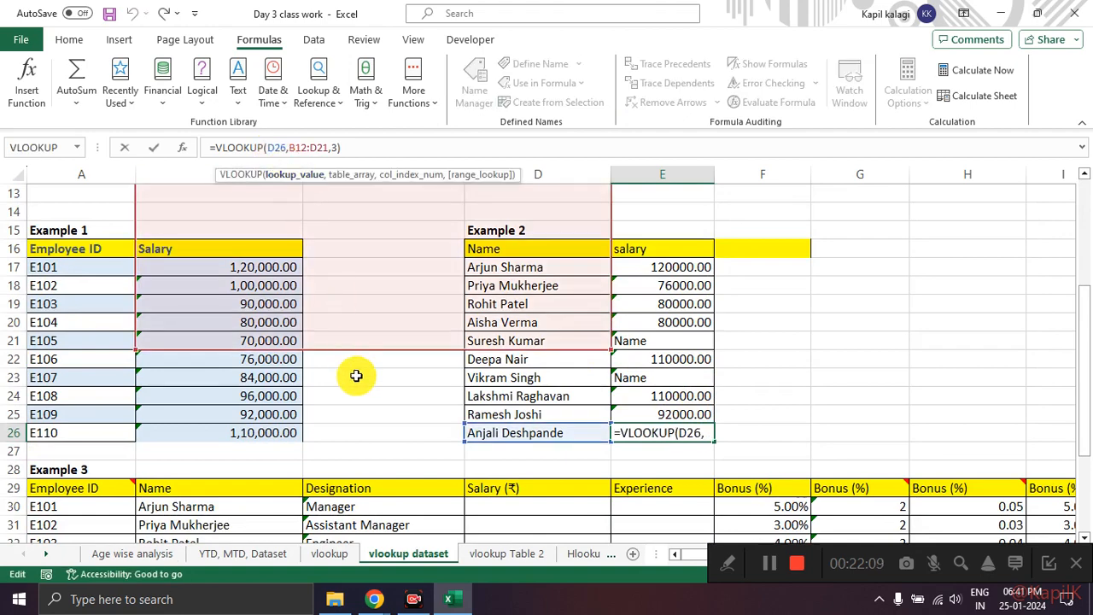
pyautogui.scroll(2, 357, 376)
pyautogui.scroll(2, 357, 375)
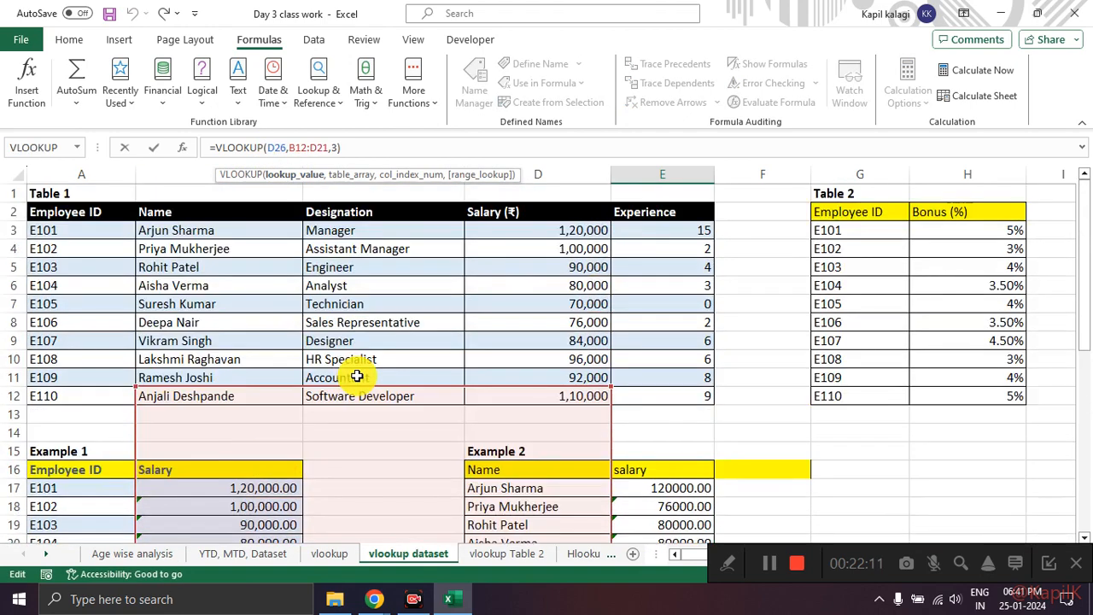
pyautogui.scroll(-2, 357, 376)
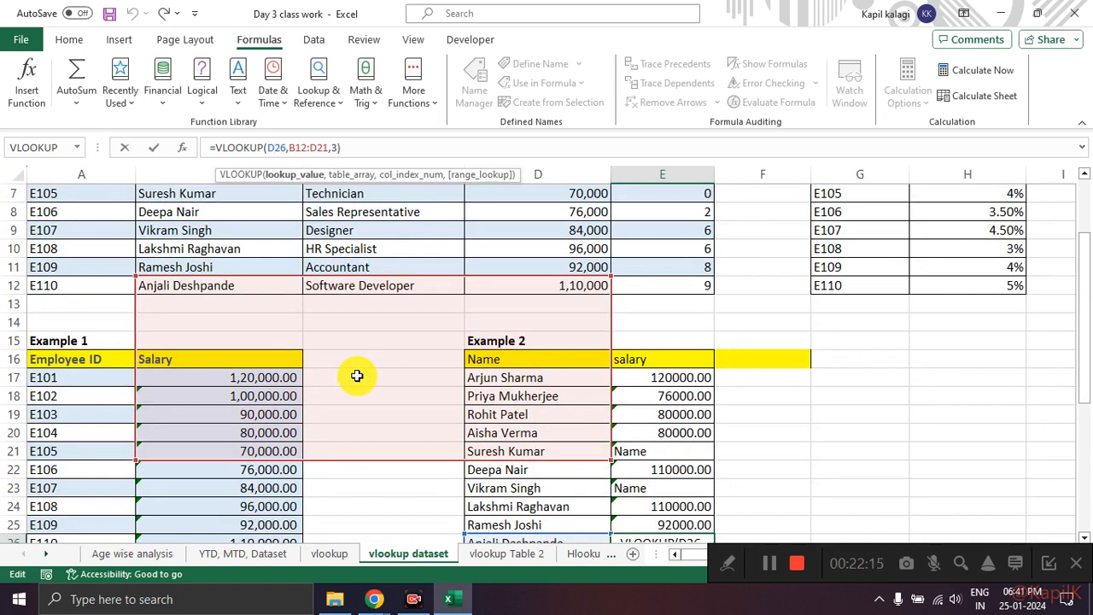
pyautogui.scroll(-2, 357, 376)
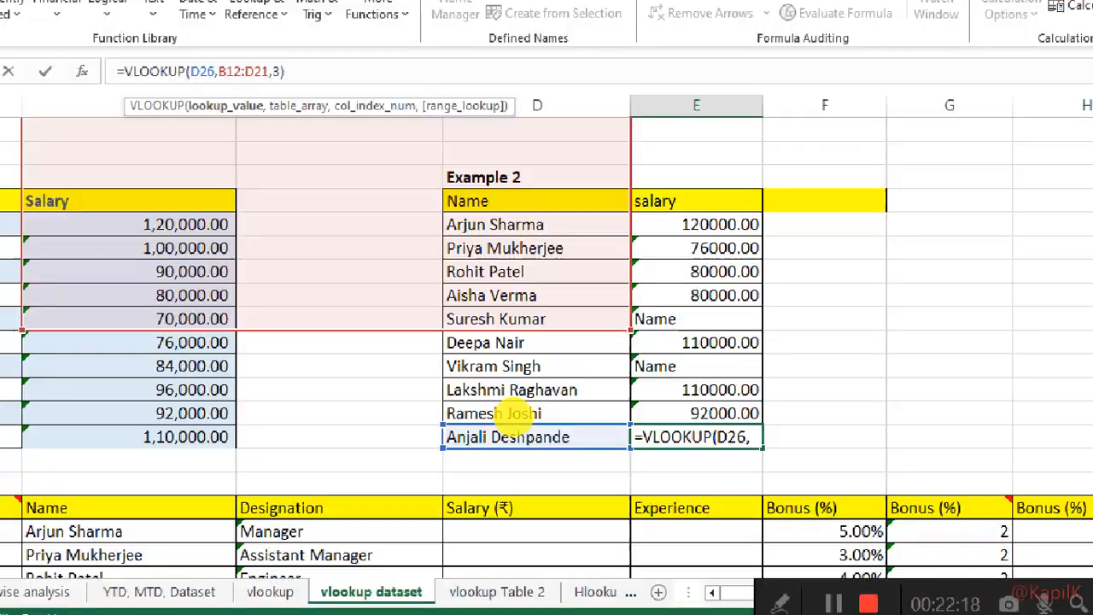
pyautogui.scroll(1, 436, 414)
pyautogui.scroll(3, 436, 414)
pyautogui.press('Escape')
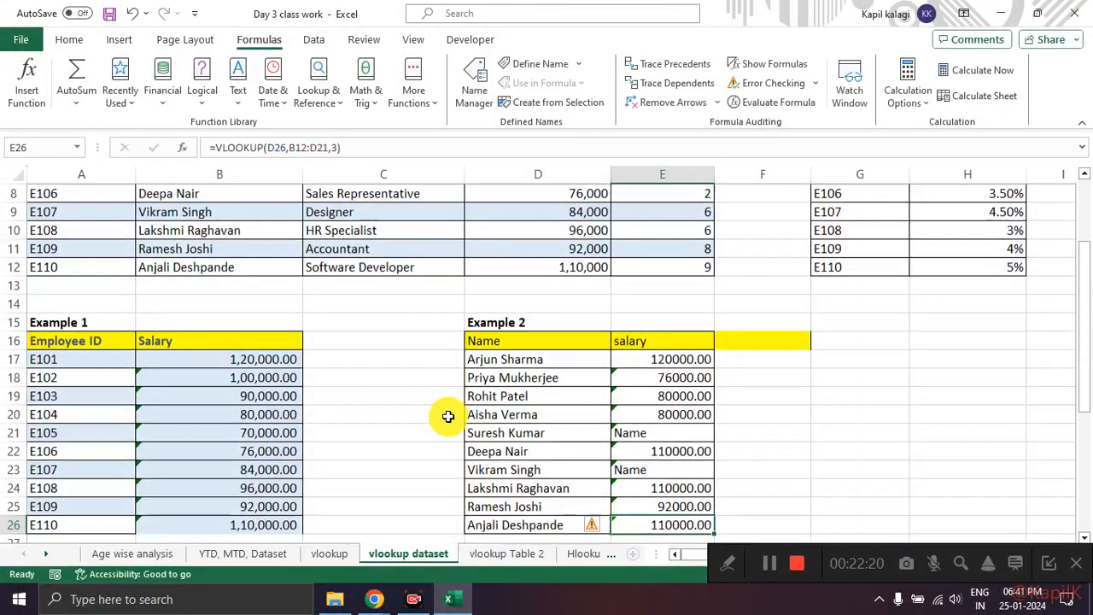
# Step: Select E18 and mark the green error indicators in the salary columns of Example 1 and Example 2
pyautogui.click(653, 382)
pyautogui.moveTo(139, 345); pyautogui.dragTo(127, 488)
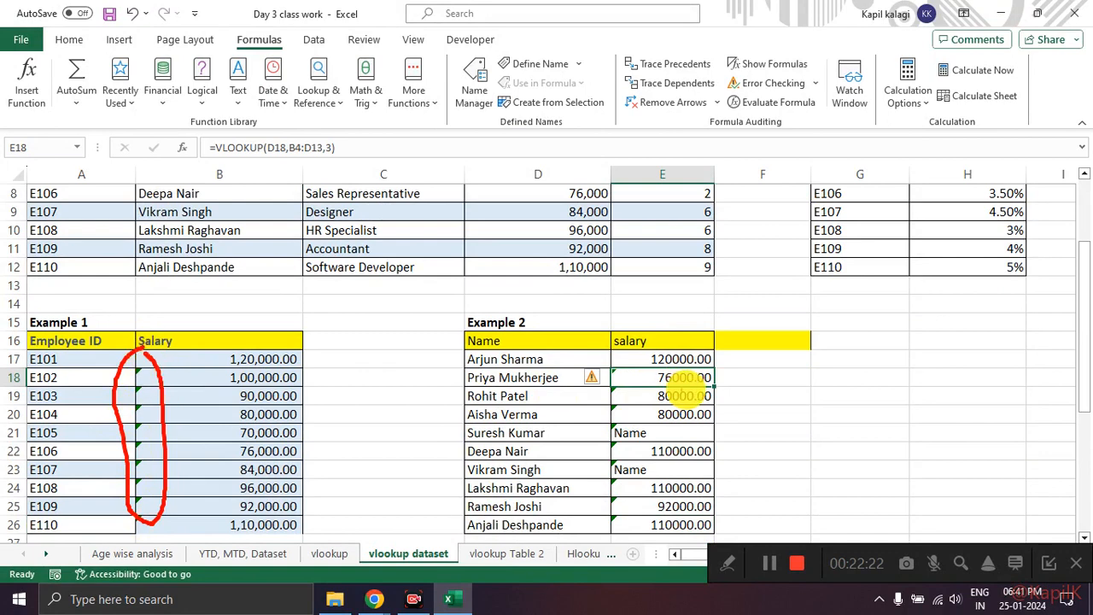
pyautogui.moveTo(684, 369)
pyautogui.mouseDown()
pyautogui.moveTo(614, 439)
pyautogui.moveTo(636, 511)
pyautogui.mouseUp()
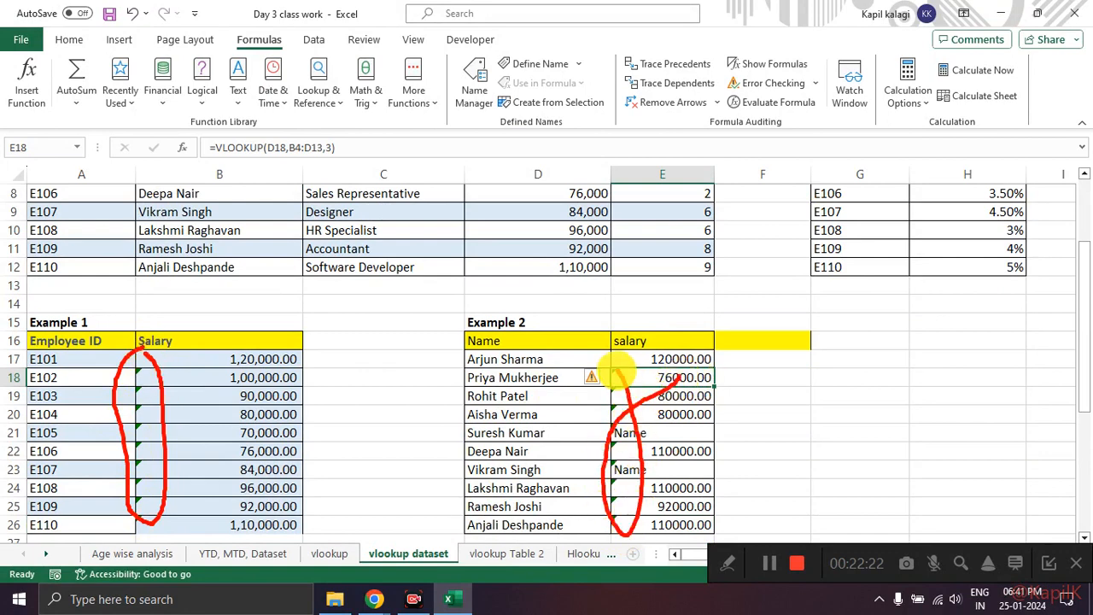
# Step: Inspect the VLOOKUP formula in C39, the last Designation cell of Example 3, and compare its range with Table 1
pyautogui.scroll(-2, 560, 410)
pyautogui.scroll(-1, 560, 409)
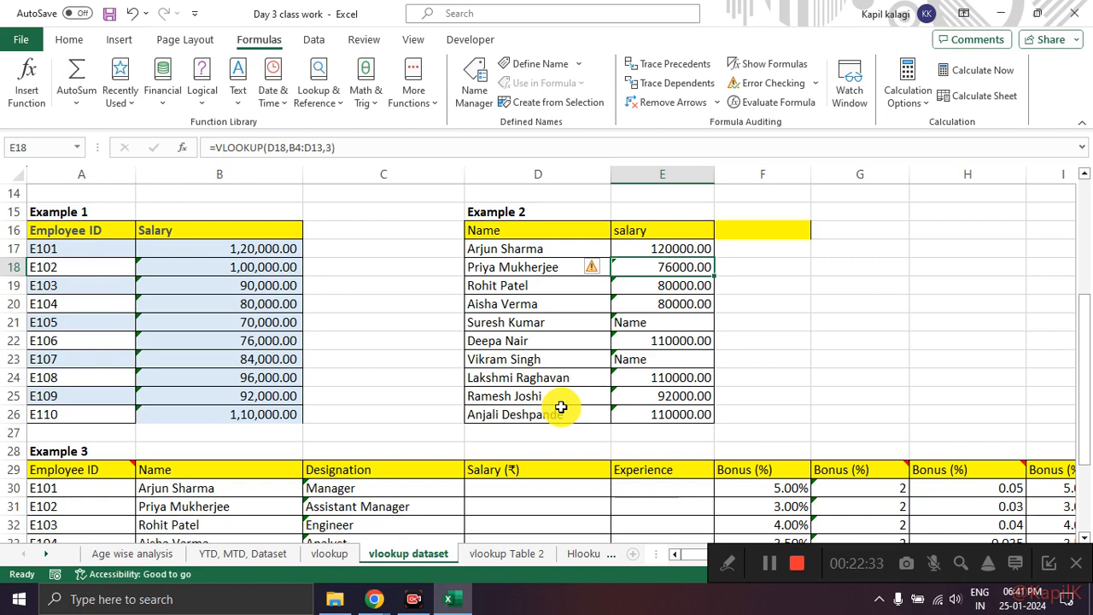
pyautogui.scroll(-4, 560, 407)
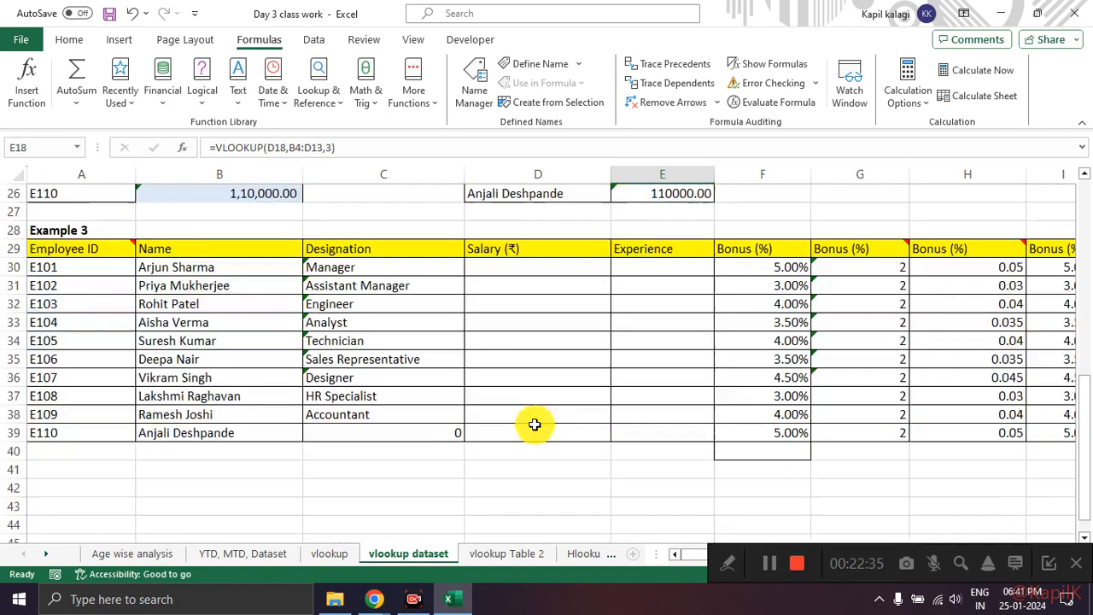
pyautogui.click(407, 433)
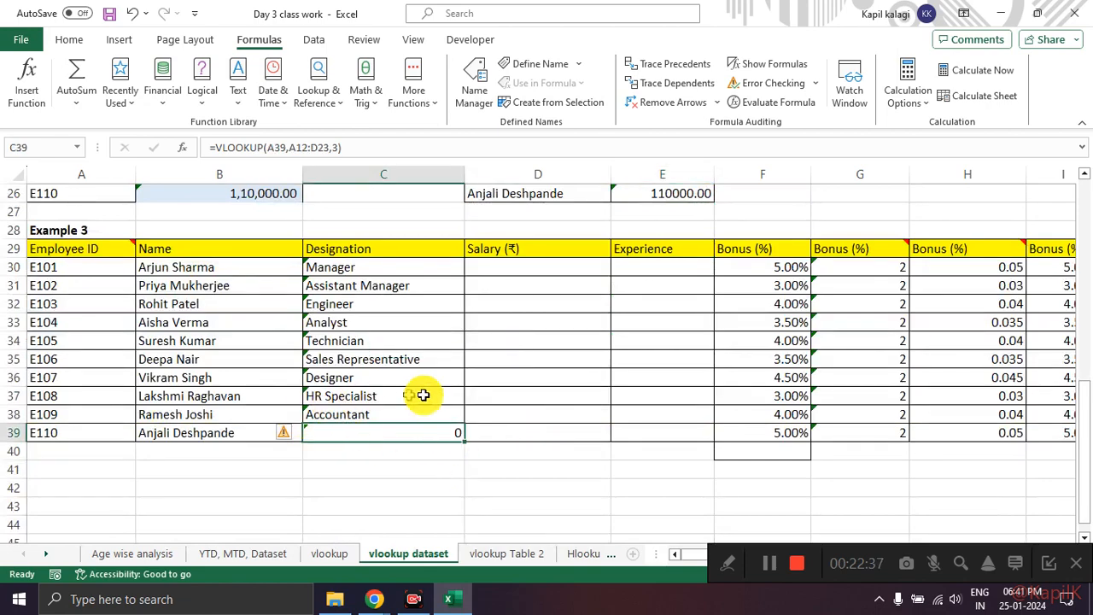
pyautogui.scroll(8, 390, 395)
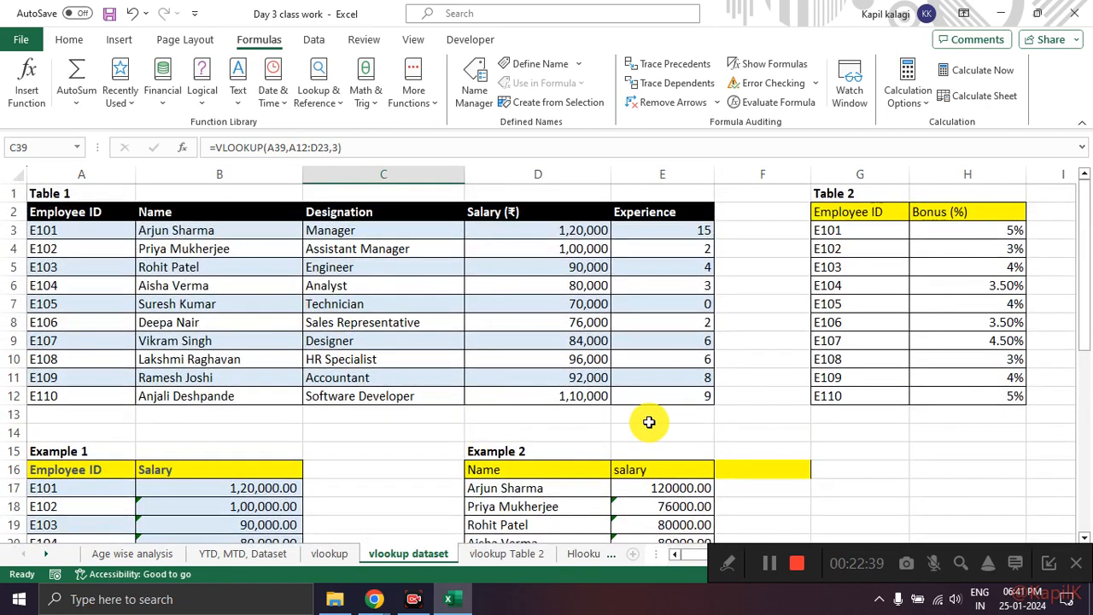
pyautogui.scroll(-2, 636, 409)
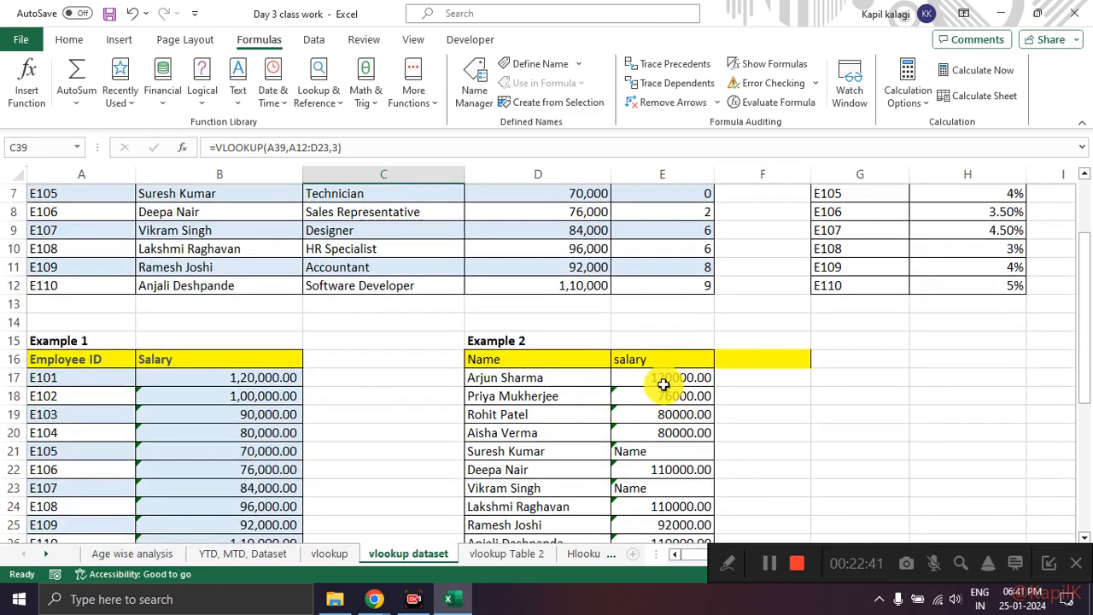
# Step: Compare the VLOOKUP formulas in E17 to E19 of Example 2, and mark E19's formula
pyautogui.click(662, 378)
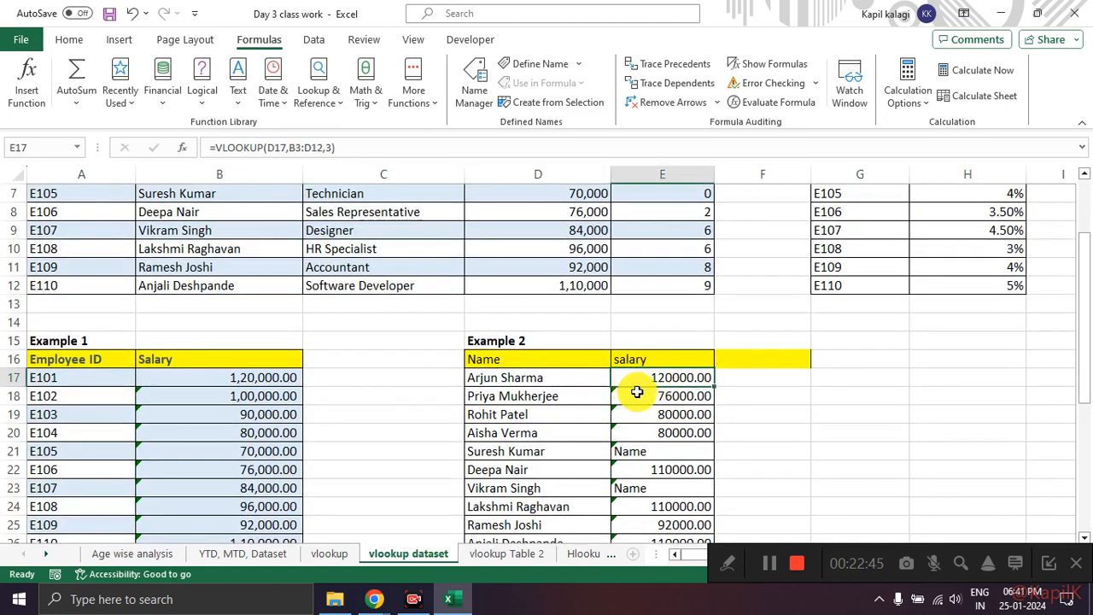
pyautogui.click(637, 395)
pyautogui.click(637, 413)
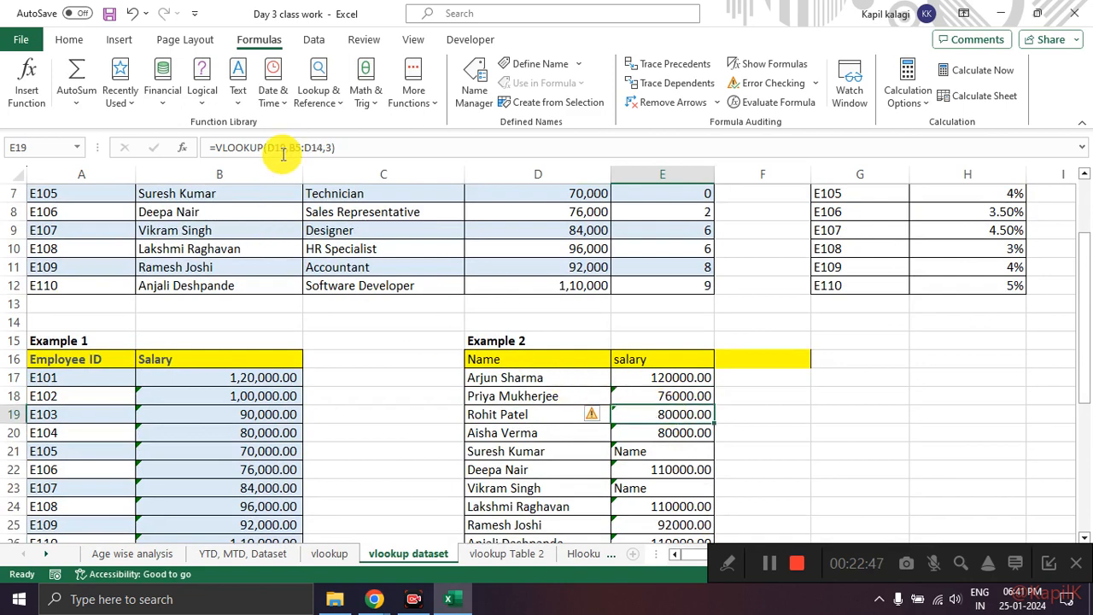
pyautogui.moveTo(344, 140)
pyautogui.mouseDown()
pyautogui.moveTo(183, 135)
pyautogui.moveTo(344, 125)
pyautogui.mouseUp()
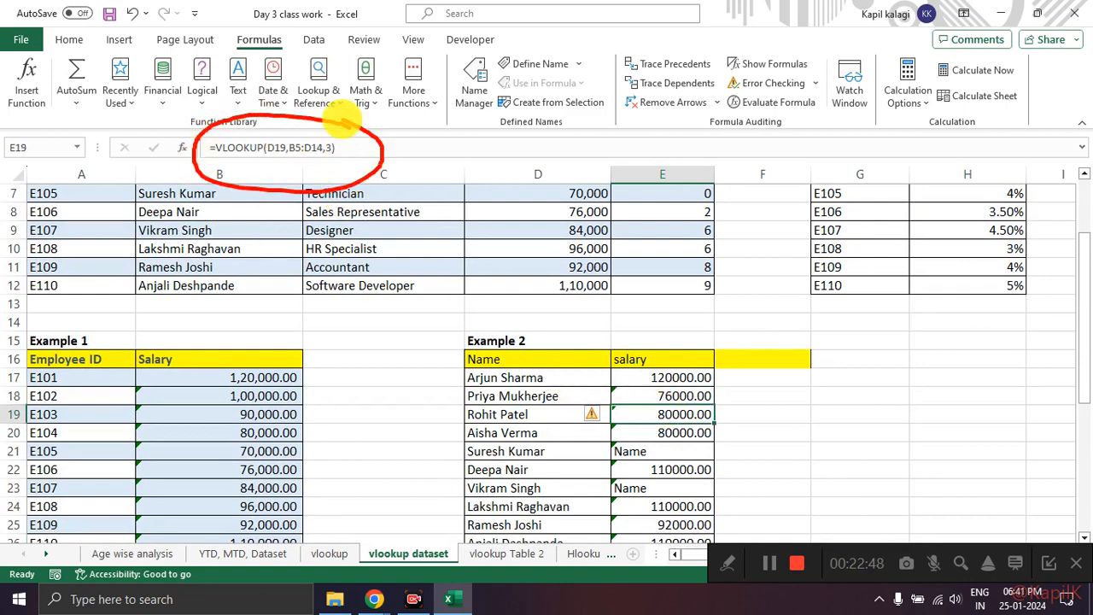
# Step: Step through the salary formulas from E17 down to E22, checking how the table array shifts in each row
pyautogui.click(675, 378)
pyautogui.click(674, 397)
pyautogui.click(674, 414)
pyautogui.click(673, 432)
pyautogui.click(674, 451)
pyautogui.click(674, 469)
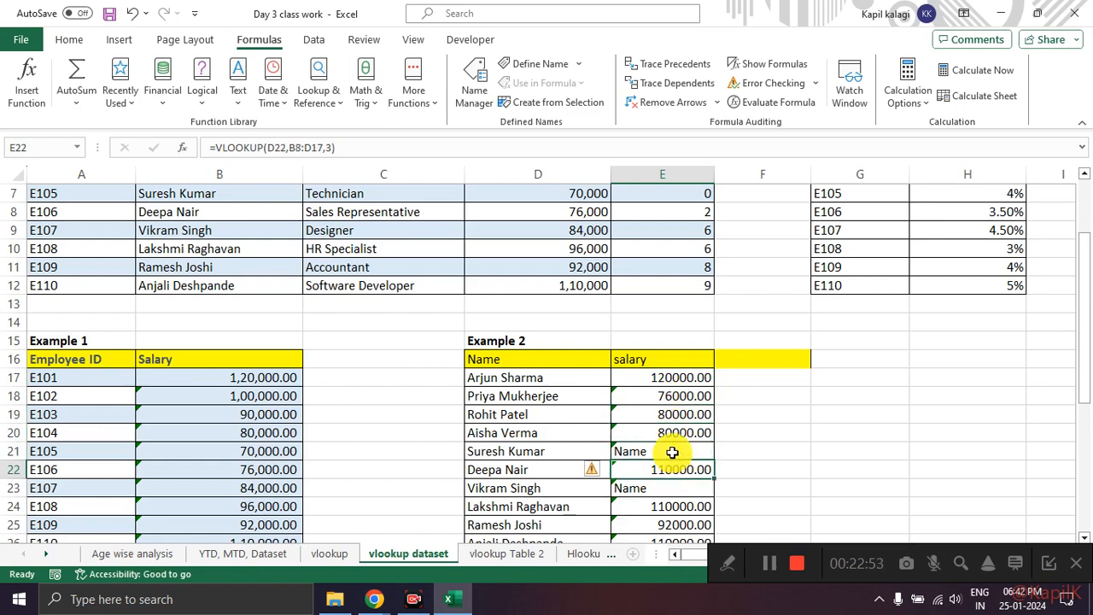
pyautogui.scroll(2, 673, 453)
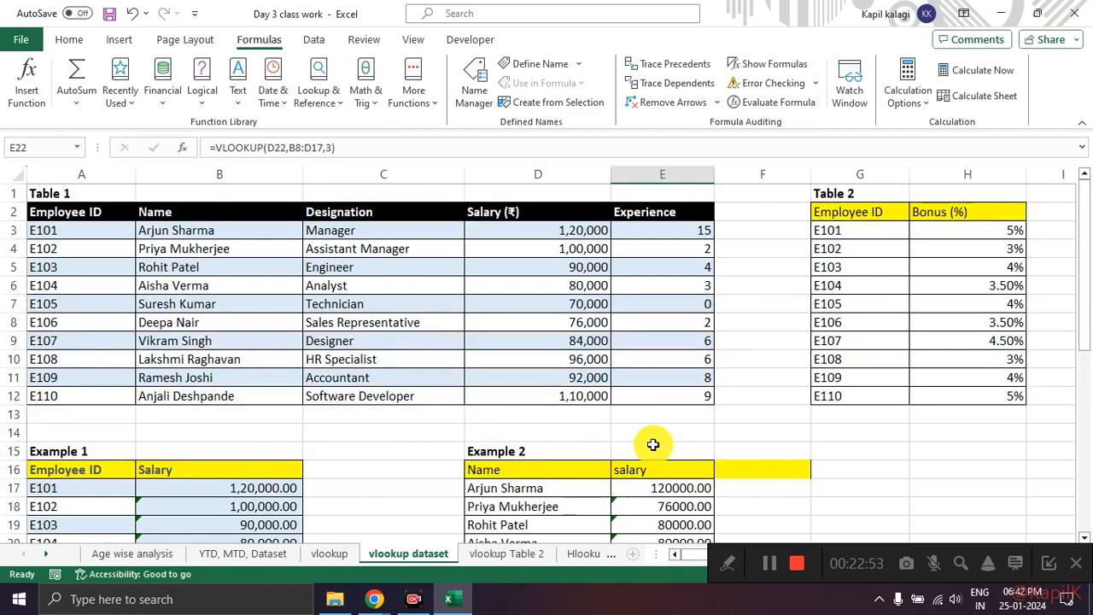
pyautogui.click(183, 148)
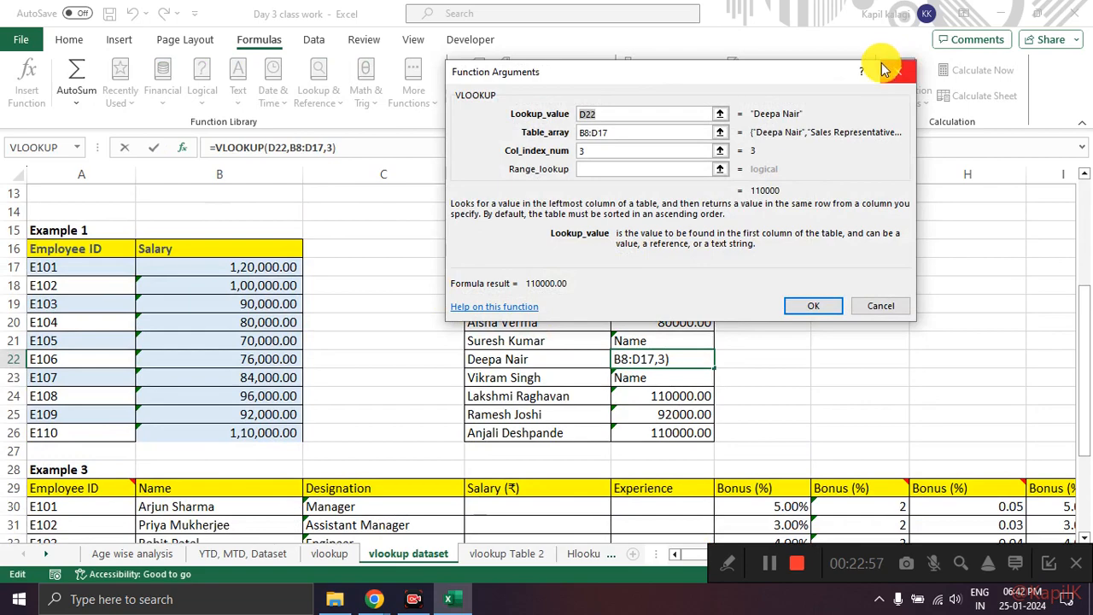
pyautogui.click(888, 72)
# Step: Open the function arguments of the VLOOKUP in E17, the first salary cell of Example 2
pyautogui.scroll(-2, 671, 427)
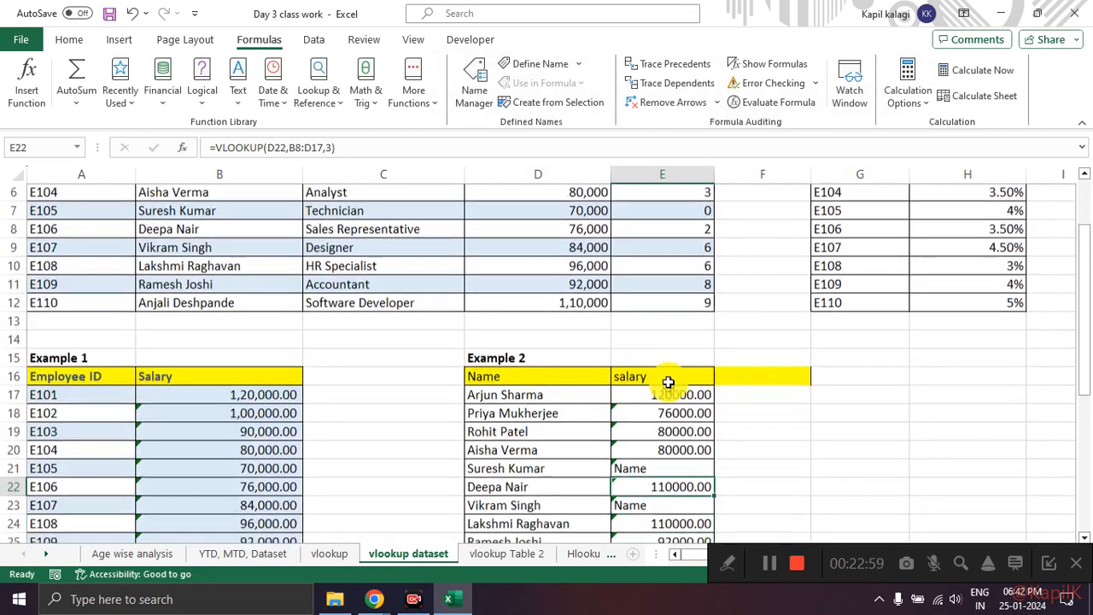
pyautogui.scroll(-1, 668, 382)
pyautogui.click(660, 378)
pyautogui.click(546, 375)
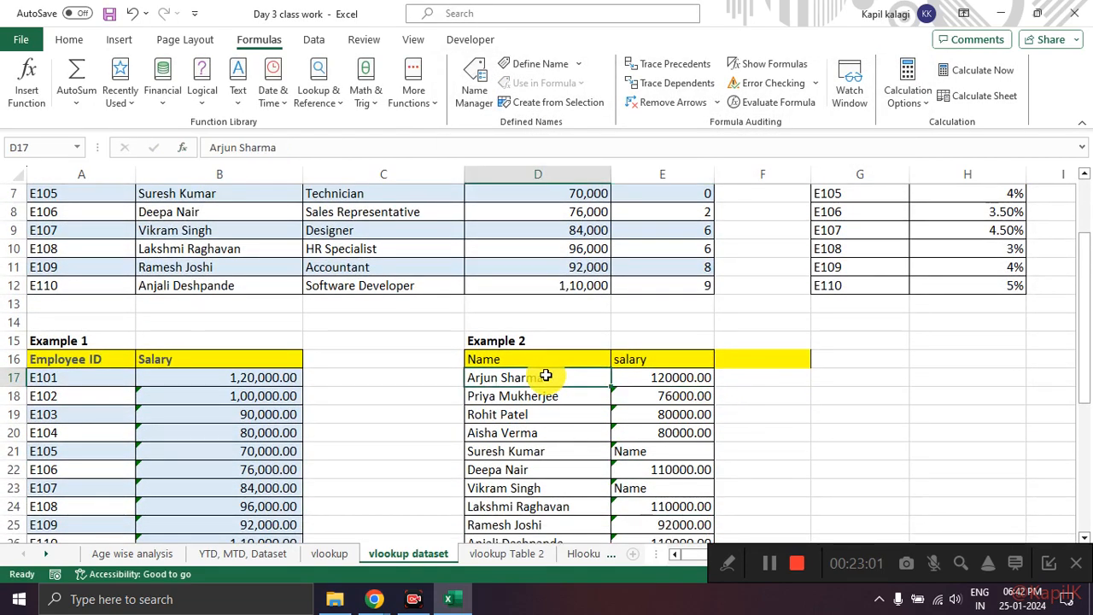
pyautogui.click(652, 376)
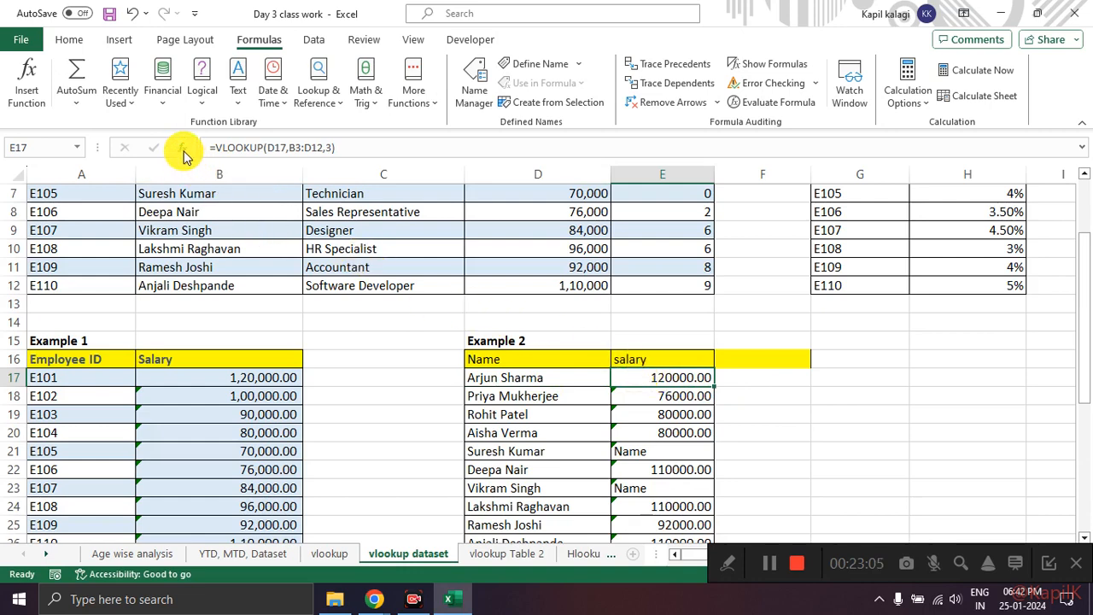
pyautogui.moveTo(189, 141)
pyautogui.mouseDown()
pyautogui.moveTo(211, 152)
pyautogui.moveTo(190, 138)
pyautogui.mouseUp()
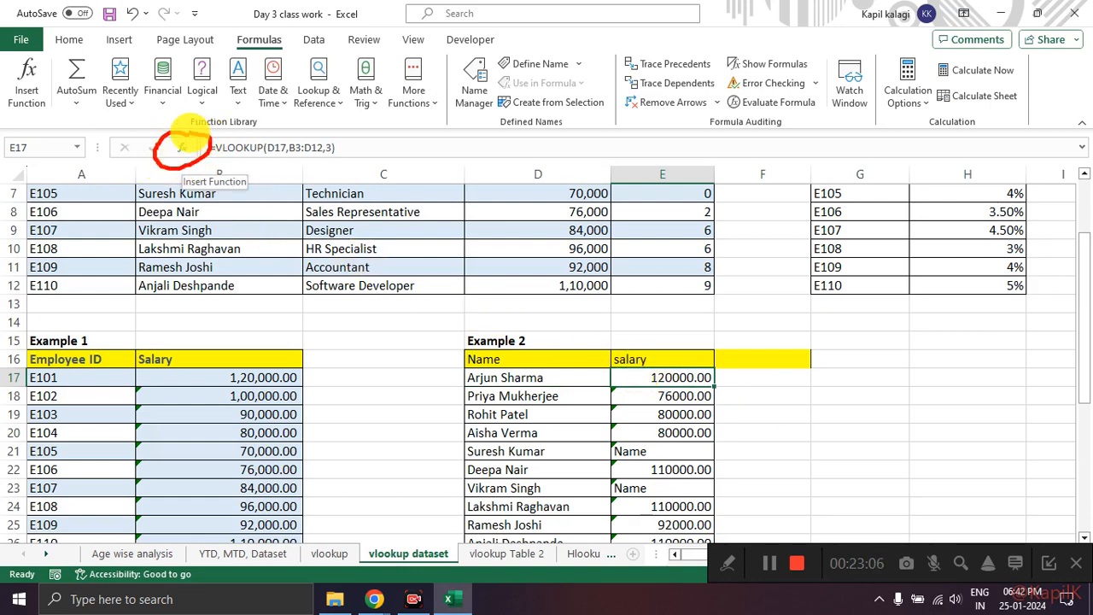
pyautogui.press('Escape')
pyautogui.click(183, 147)
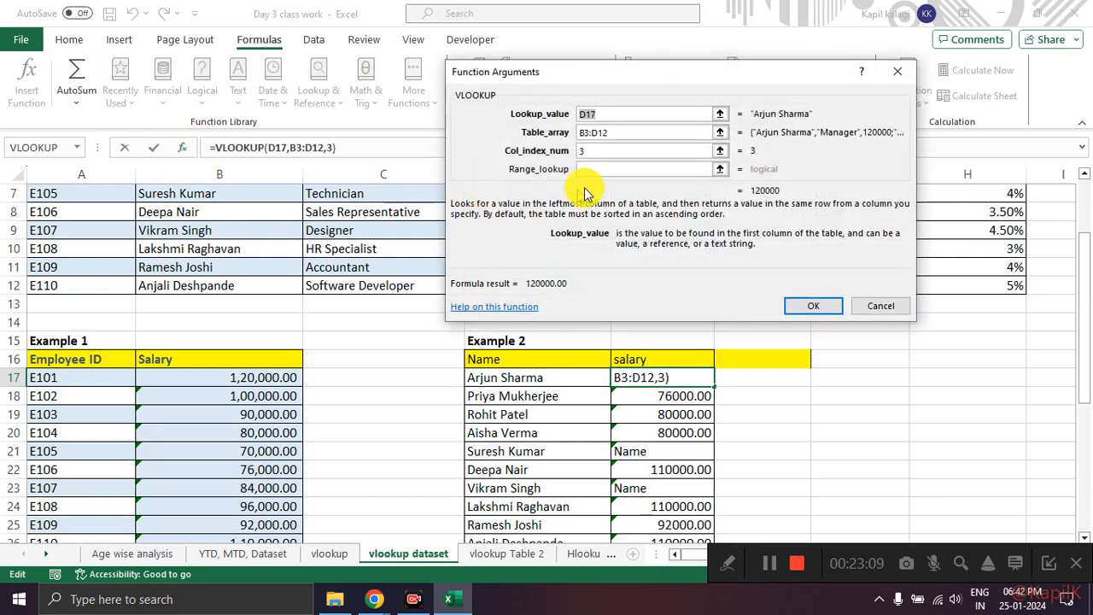
pyautogui.moveTo(600, 79); pyautogui.dragTo(517, 115)
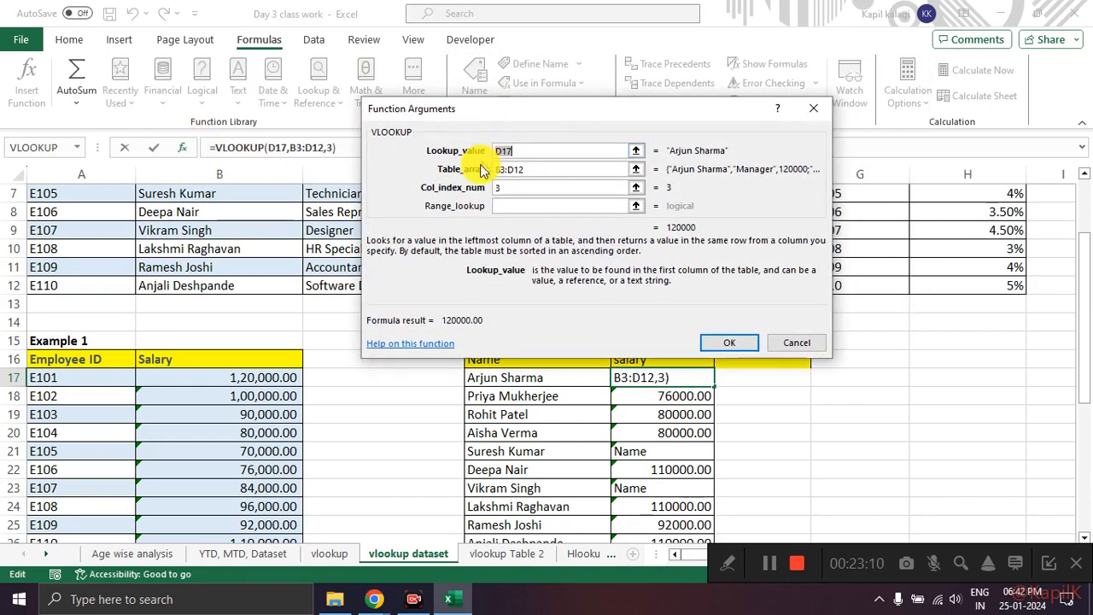
# Step: Lock the Table_array argument of E17's VLOOKUP as the absolute range $B$3:$D$12
pyautogui.click(542, 169)
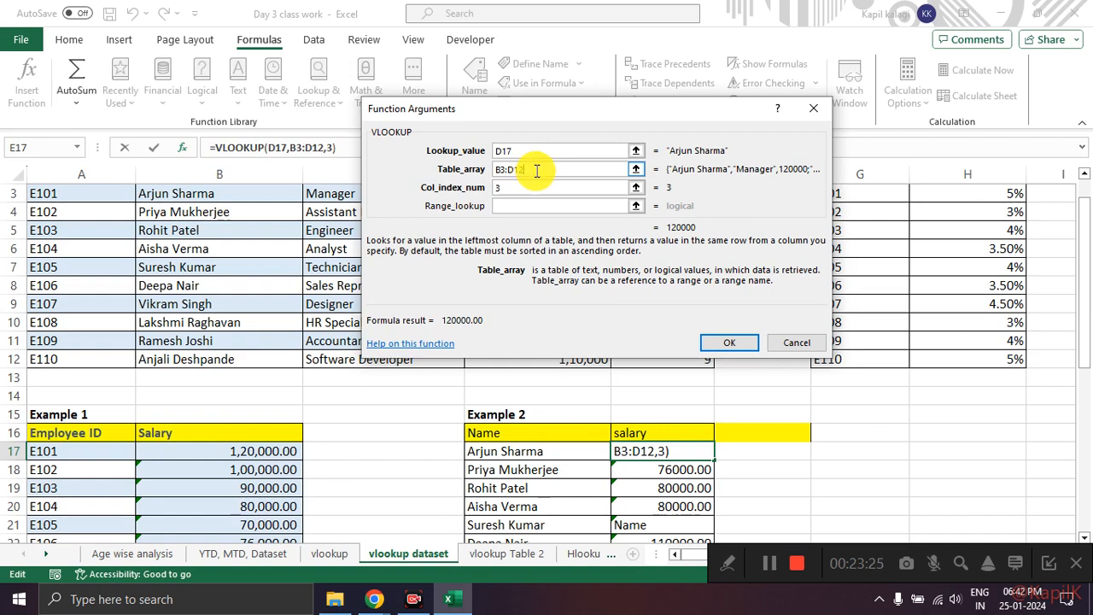
pyautogui.moveTo(535, 169); pyautogui.dragTo(467, 175)
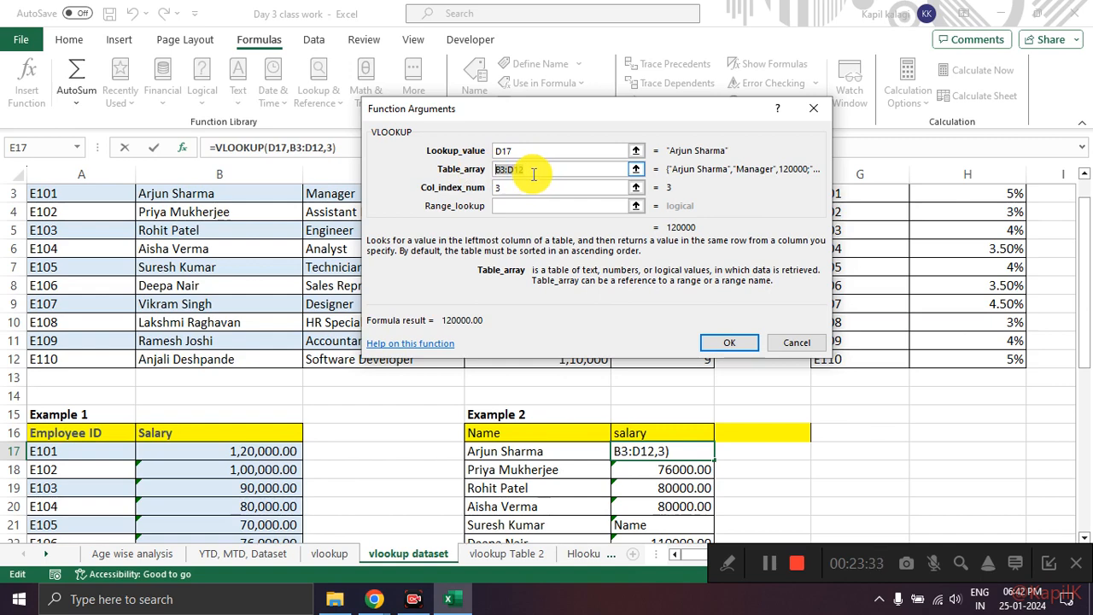
pyautogui.click(537, 185)
pyautogui.moveTo(532, 170); pyautogui.dragTo(468, 173)
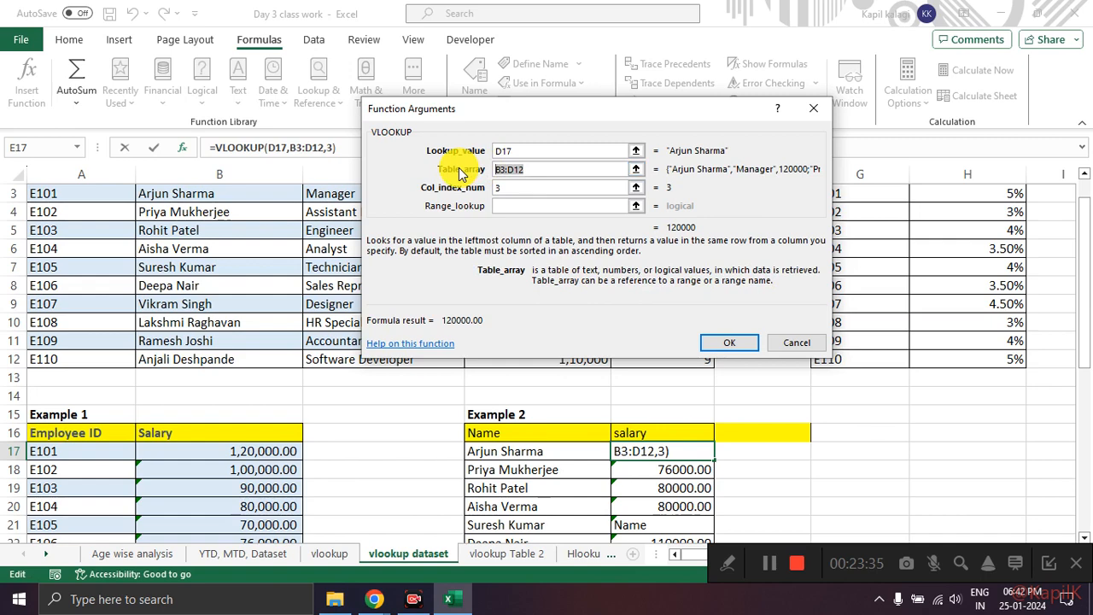
pyautogui.press('F4')
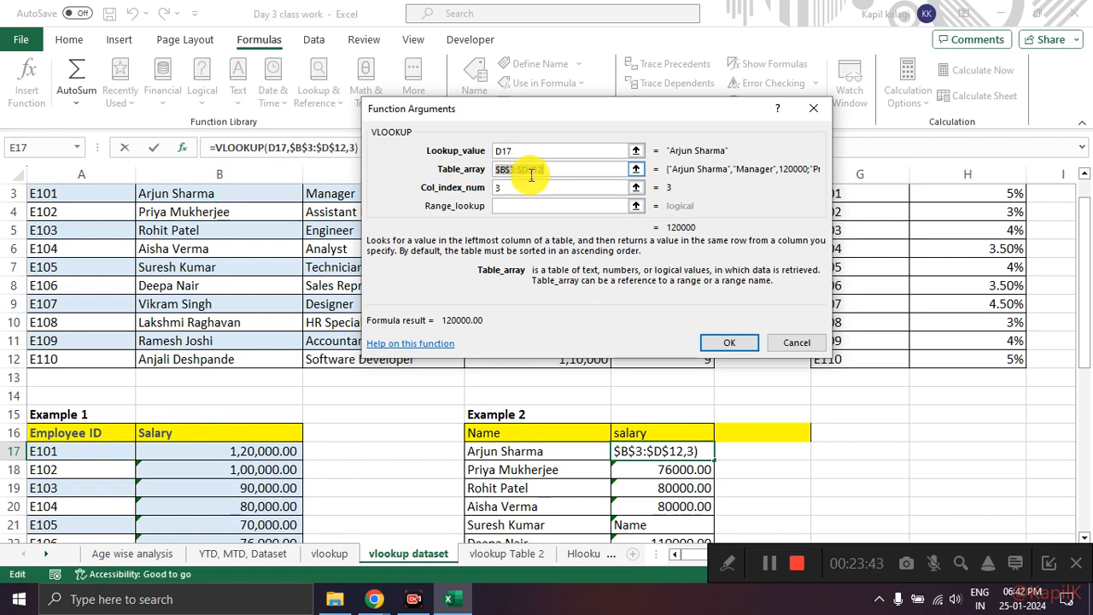
pyautogui.click(564, 169)
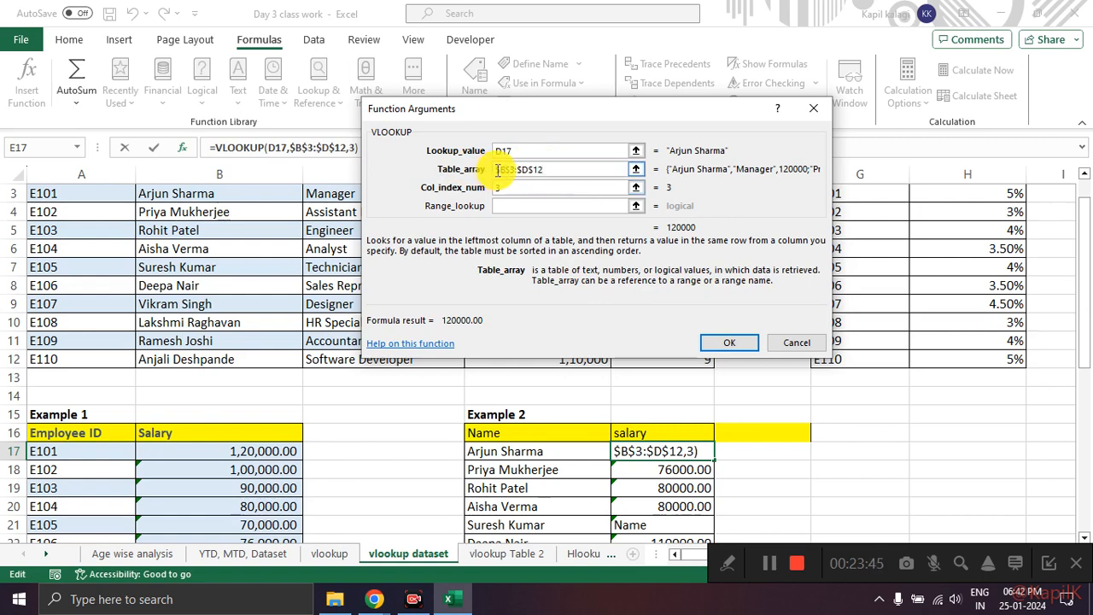
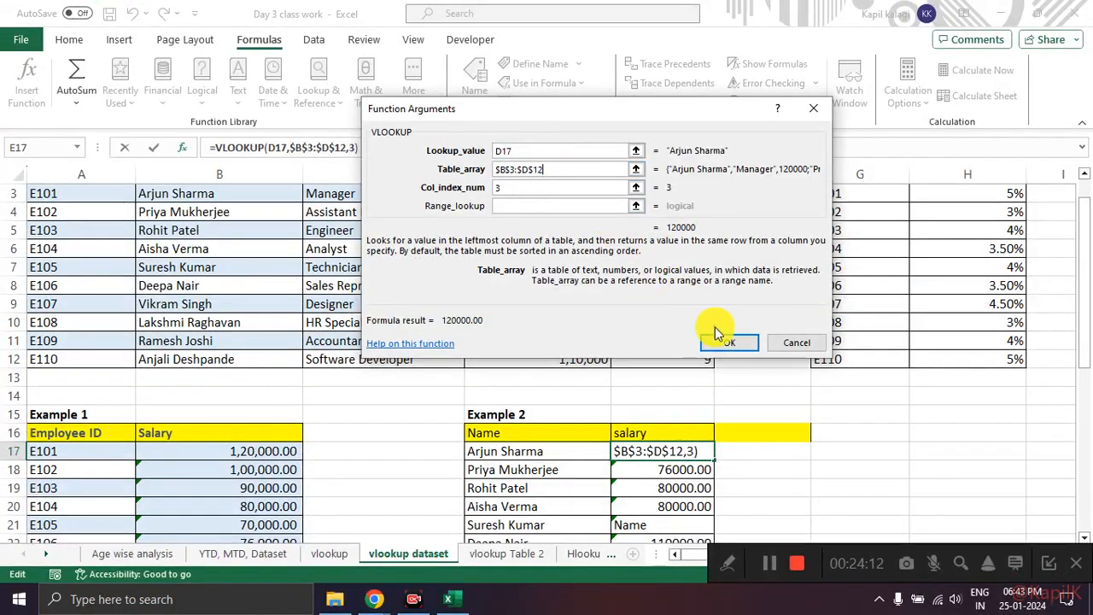
# Step: Apply E17's VLOOKUP with the locked table array, and fill it down the Example 2 salary column to E26
pyautogui.click(877, 555)
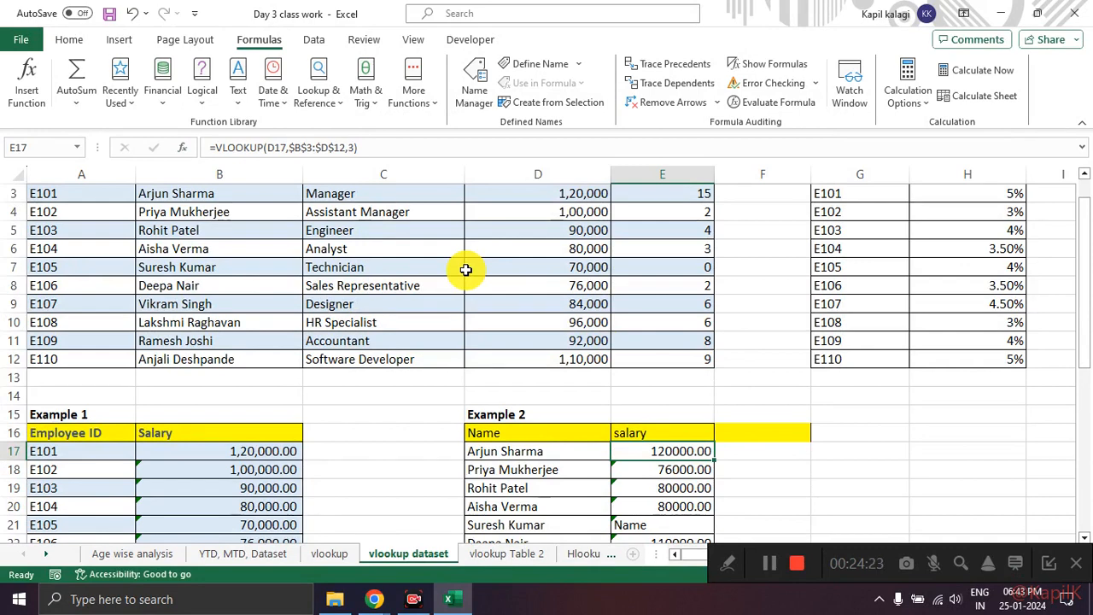
pyautogui.scroll(-3, 466, 270)
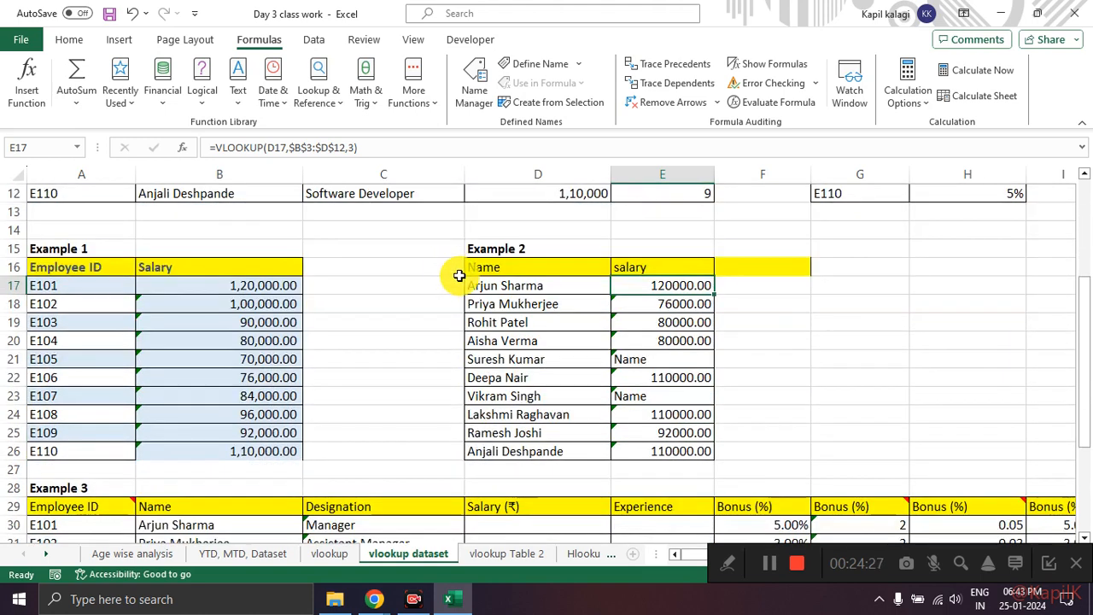
pyautogui.hotkey('ctrl', 'c')
pyautogui.click(692, 304)
pyautogui.click(691, 287)
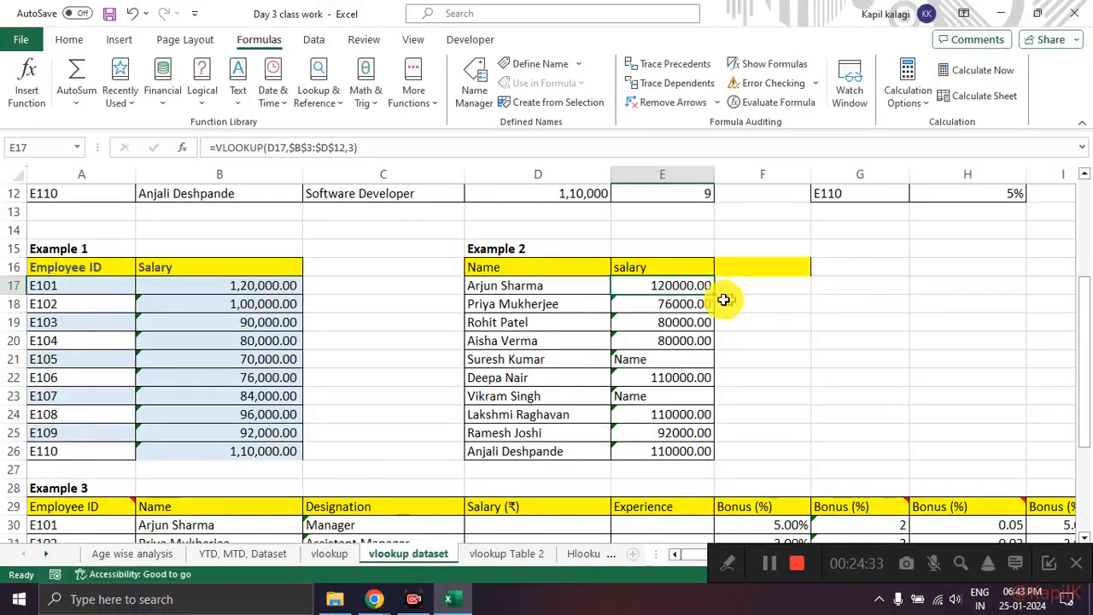
pyautogui.doubleClick(714, 296)
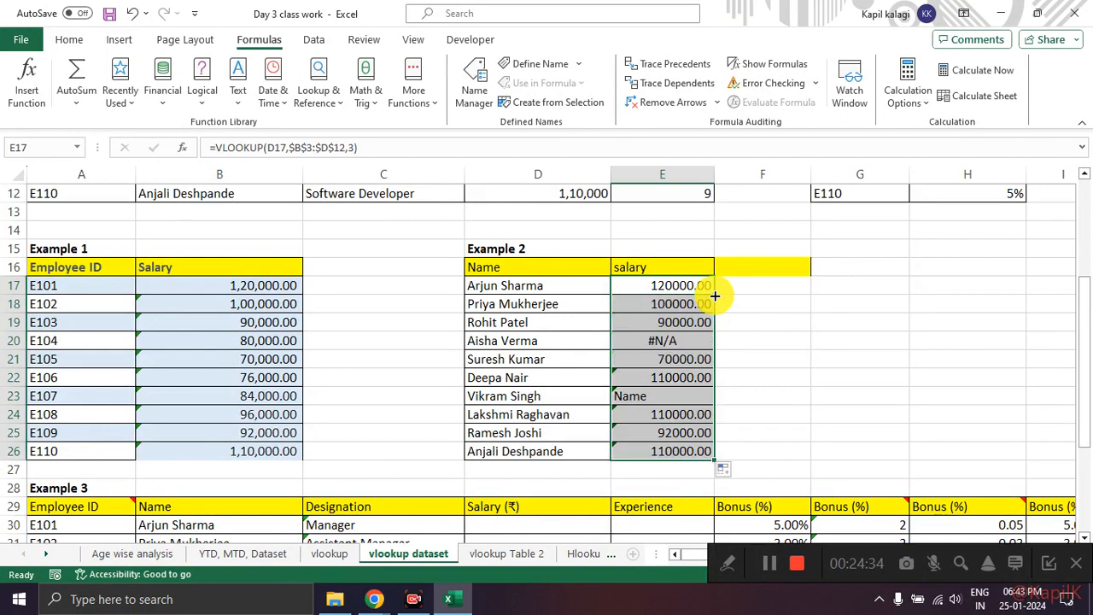
pyautogui.click(823, 318)
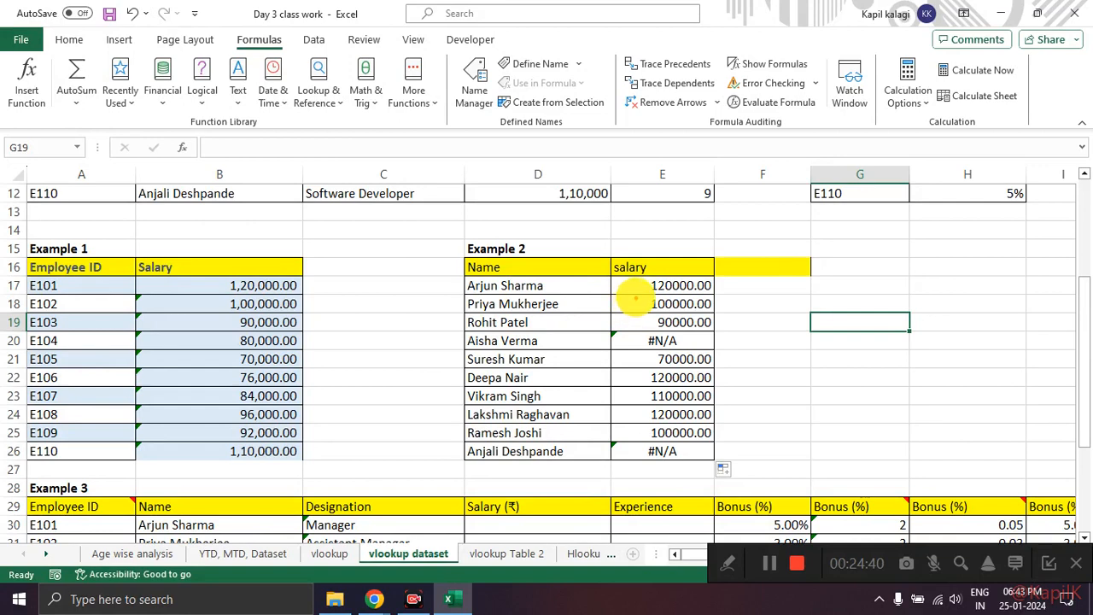
# Step: Circle the filled salary results in Example 2 for the class, and clear the markings
pyautogui.moveTo(635, 298)
pyautogui.mouseDown()
pyautogui.moveTo(598, 312)
pyautogui.moveTo(619, 329)
pyautogui.moveTo(632, 437)
pyautogui.moveTo(663, 346)
pyautogui.moveTo(691, 317)
pyautogui.moveTo(707, 345)
pyautogui.moveTo(636, 346)
pyautogui.mouseUp()
pyautogui.moveTo(684, 430)
pyautogui.mouseDown()
pyautogui.moveTo(710, 458)
pyautogui.moveTo(701, 420)
pyautogui.mouseUp()
pyautogui.press('Escape')
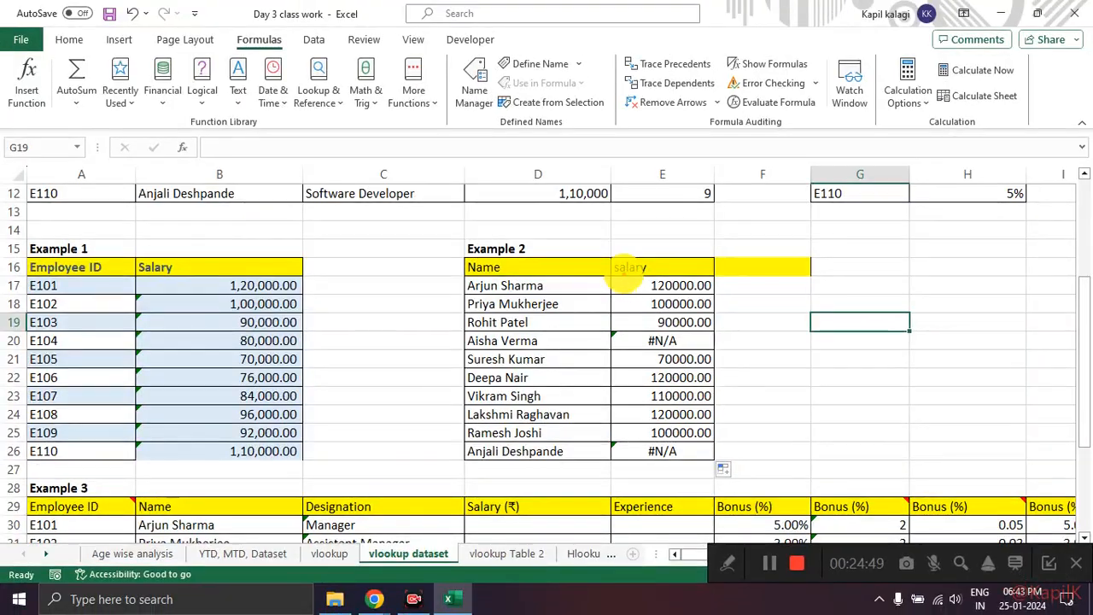
pyautogui.moveTo(650, 273)
pyautogui.mouseDown()
pyautogui.moveTo(590, 375)
pyautogui.moveTo(655, 332)
pyautogui.moveTo(690, 456)
pyautogui.moveTo(640, 390)
pyautogui.mouseUp()
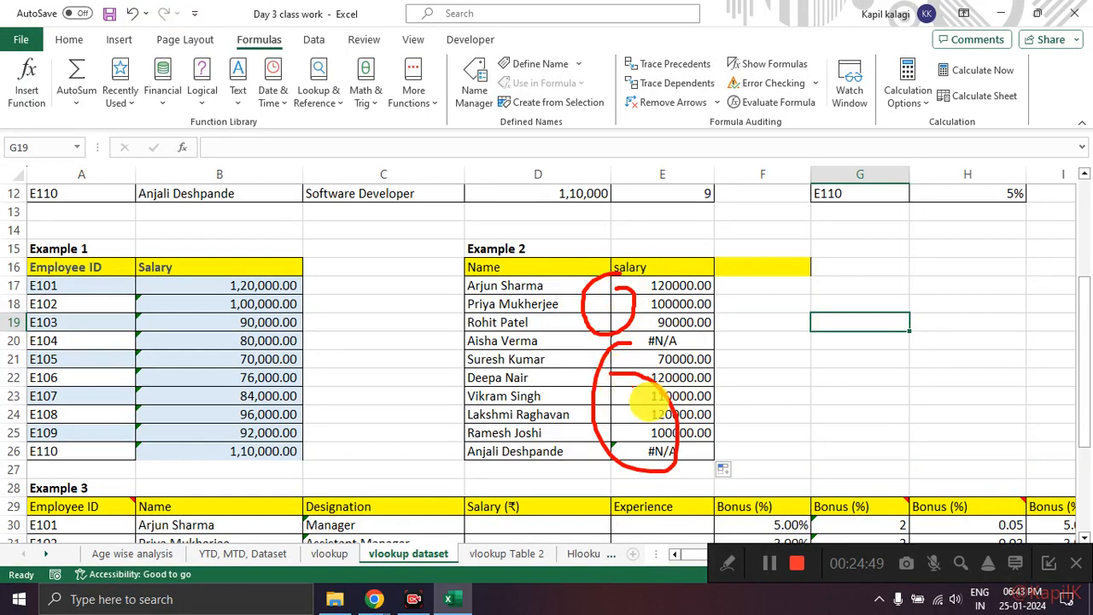
pyautogui.press('Escape')
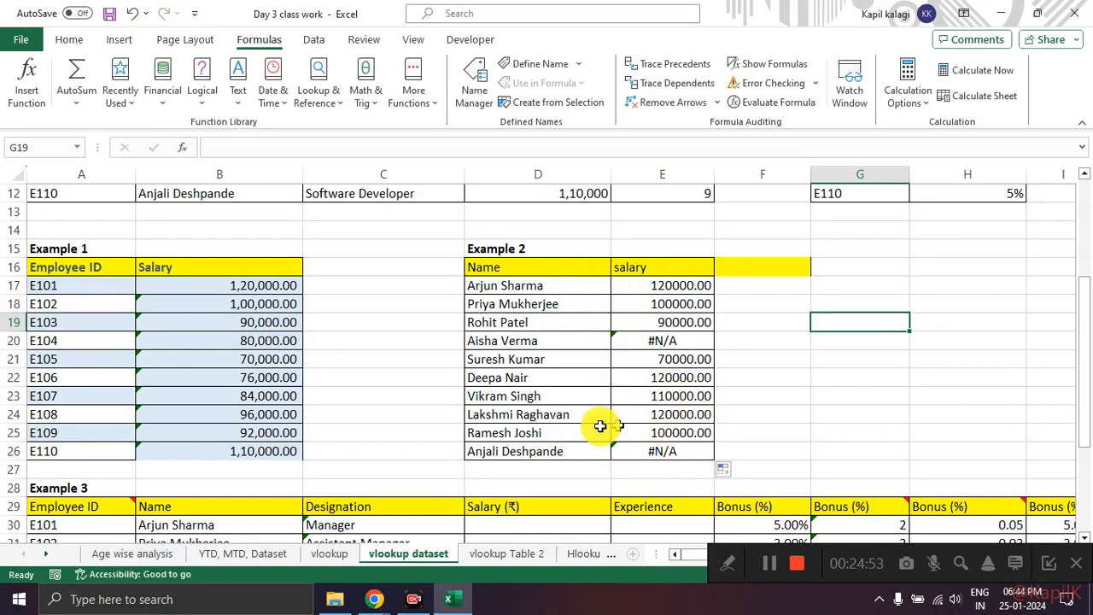
# Step: Check the table array in E25's VLOOKUP against Table 1, circle the referenced range, and leave the formula unchanged
pyautogui.click(688, 431)
pyautogui.scroll(4, 417, 303)
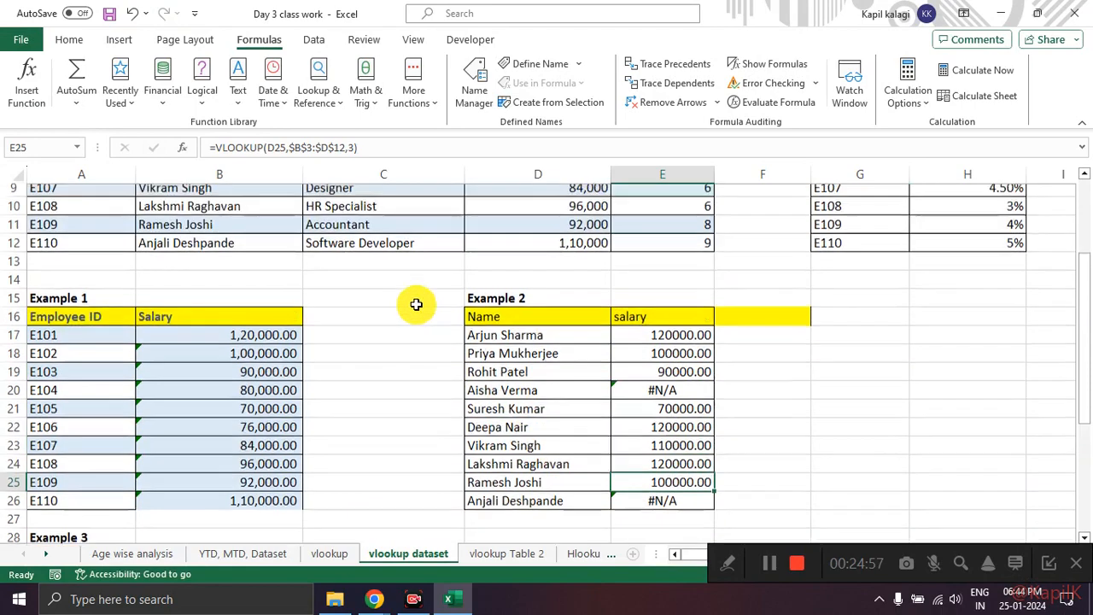
pyautogui.click(317, 148)
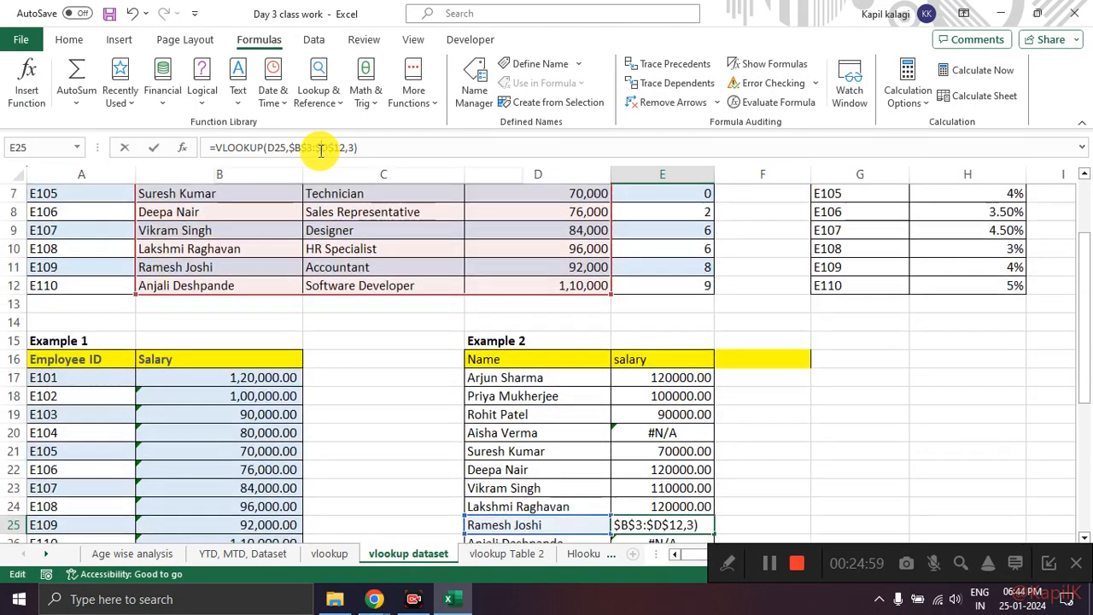
pyautogui.scroll(2, 248, 318)
pyautogui.moveTo(246, 229)
pyautogui.mouseDown()
pyautogui.moveTo(169, 234)
pyautogui.moveTo(543, 421)
pyautogui.moveTo(376, 231)
pyautogui.moveTo(312, 228)
pyautogui.mouseUp()
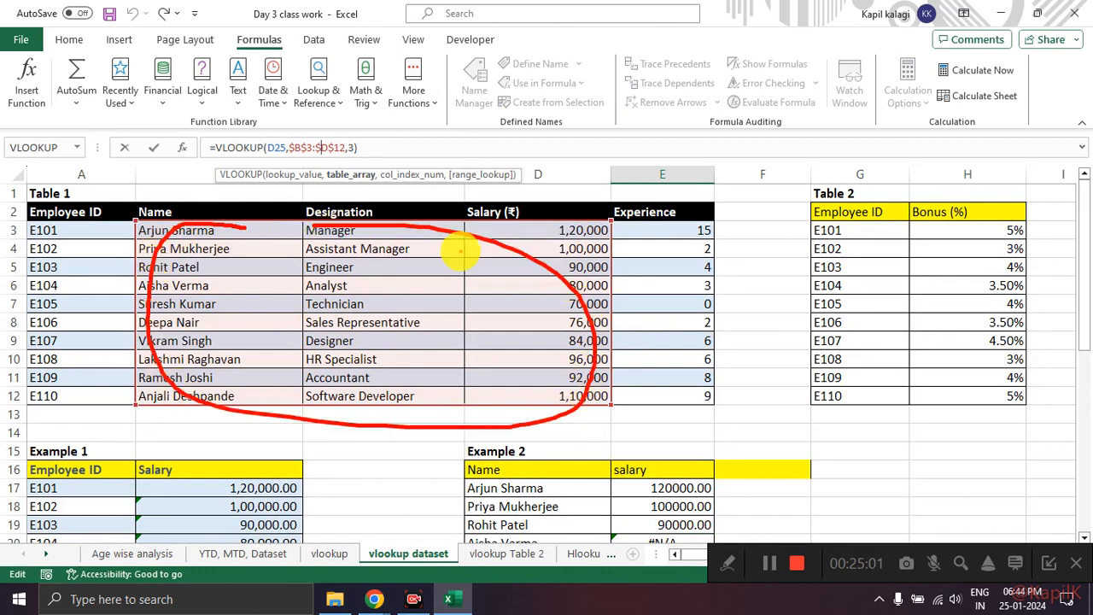
pyautogui.press('Escape')
pyautogui.scroll(-4, 515, 305)
pyautogui.press('Escape')
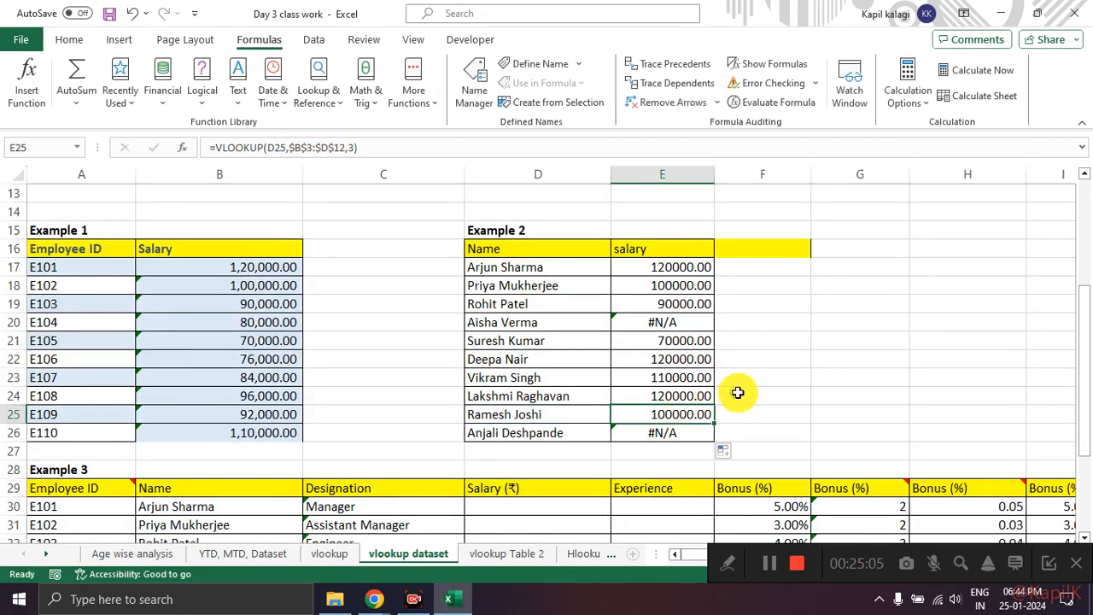
# Step: Point out Example 1's salary column, and mark its first salary cell, B17, with an arrow
pyautogui.scroll(3, 685, 368)
pyautogui.scroll(-3, 365, 334)
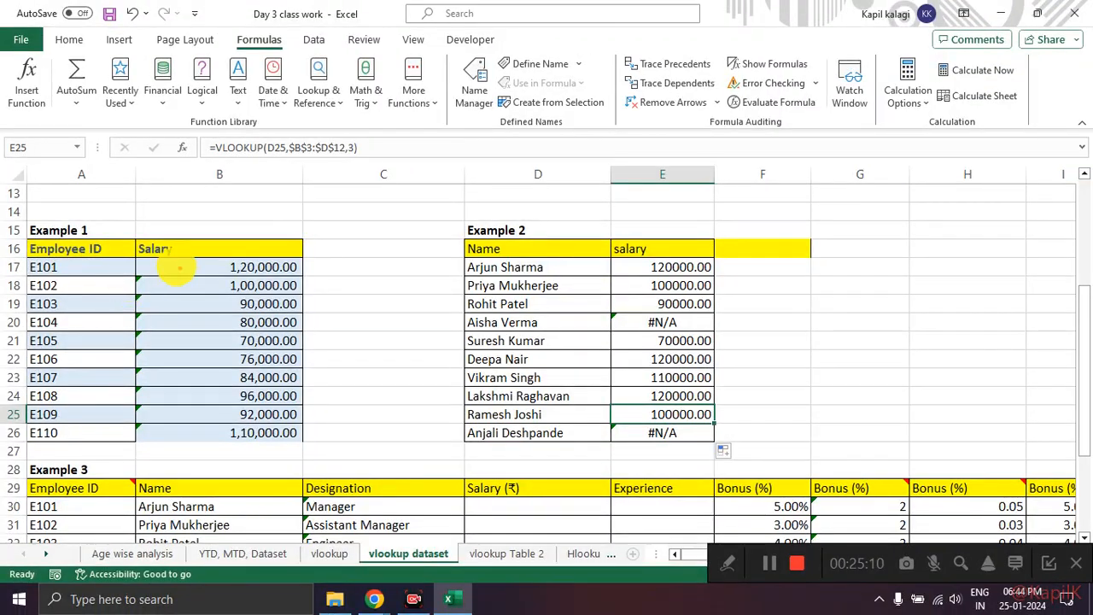
pyautogui.moveTo(171, 248)
pyautogui.mouseDown()
pyautogui.moveTo(167, 444)
pyautogui.moveTo(153, 246)
pyautogui.mouseUp()
pyautogui.click(271, 270)
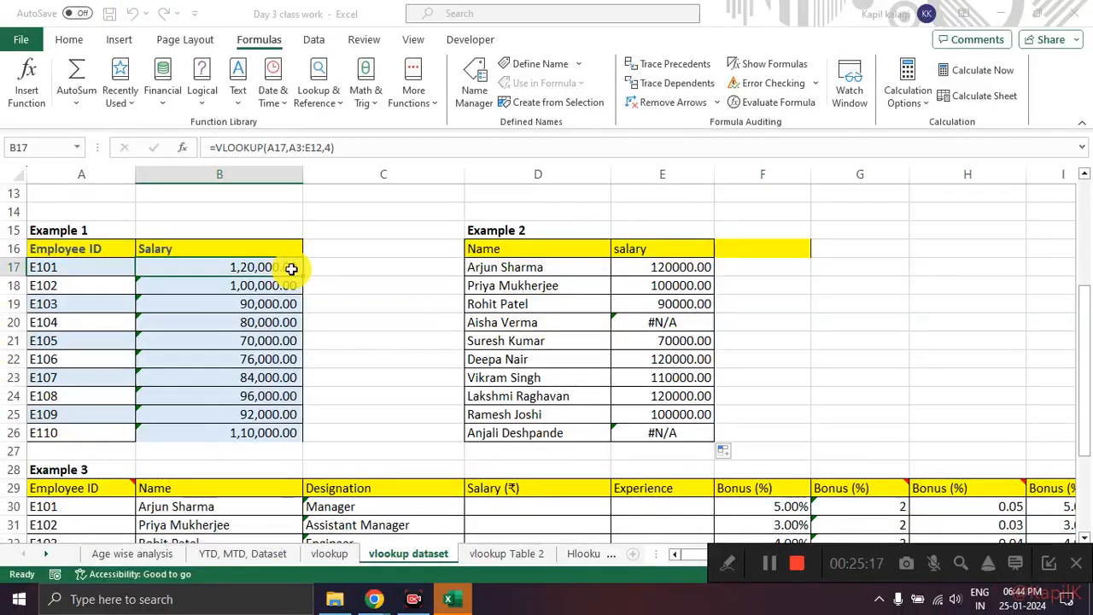
pyautogui.press('super')
pyautogui.moveTo(317, 271)
pyautogui.mouseDown()
pyautogui.moveTo(403, 270)
pyautogui.moveTo(325, 262)
pyautogui.moveTo(322, 285)
pyautogui.mouseUp()
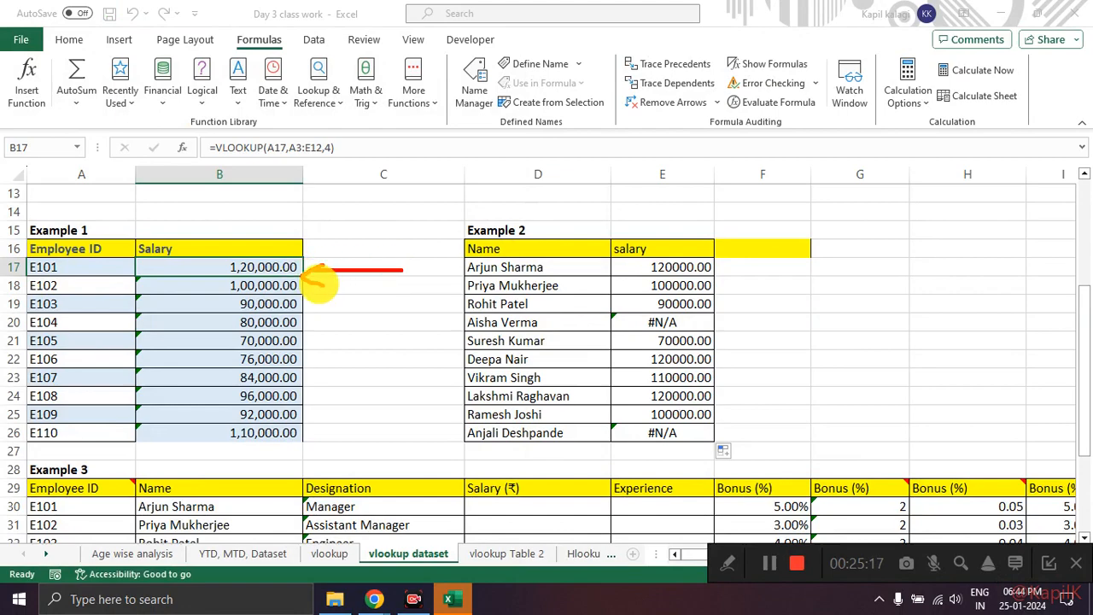
pyautogui.press('Escape')
# Step: Lock the Table_array argument of B17's VLOOKUP in Example 1 as the absolute range $A$3:$E$12
pyautogui.click(182, 147)
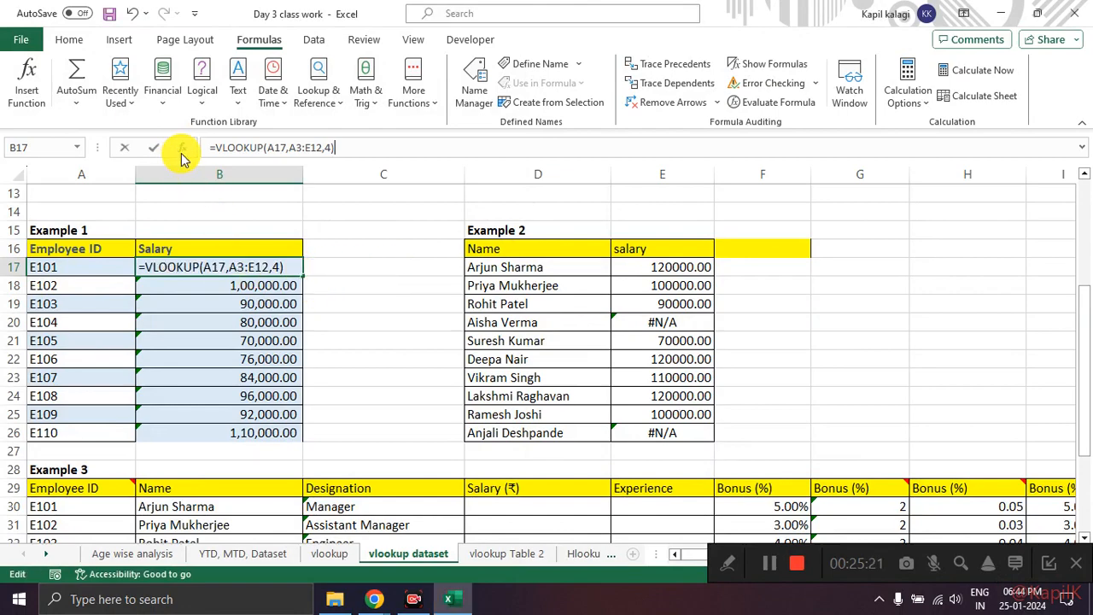
pyautogui.click(530, 170)
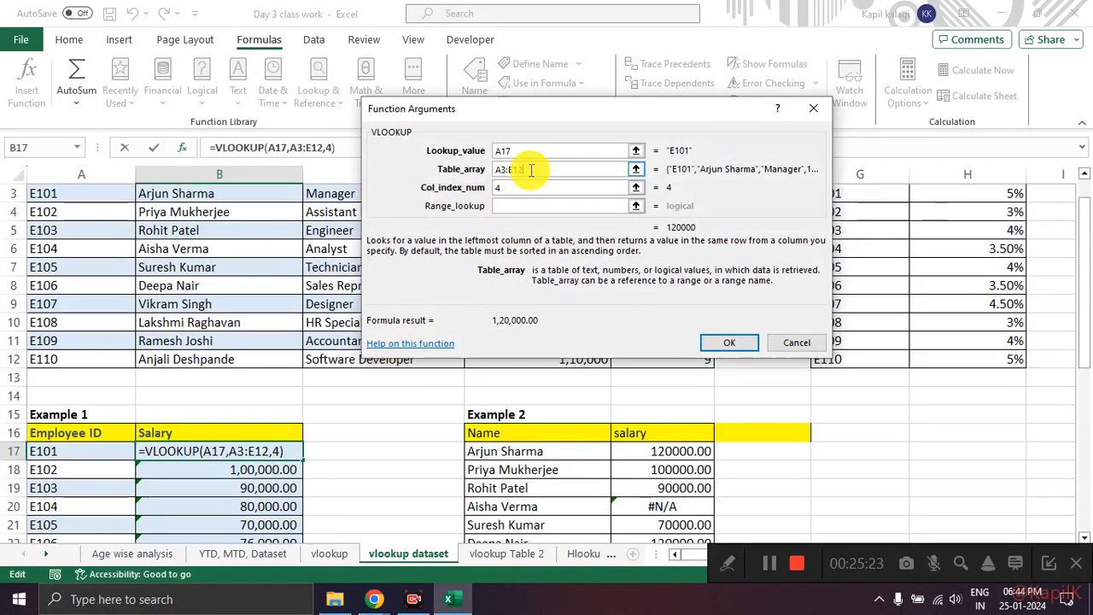
pyautogui.moveTo(530, 170); pyautogui.dragTo(415, 174)
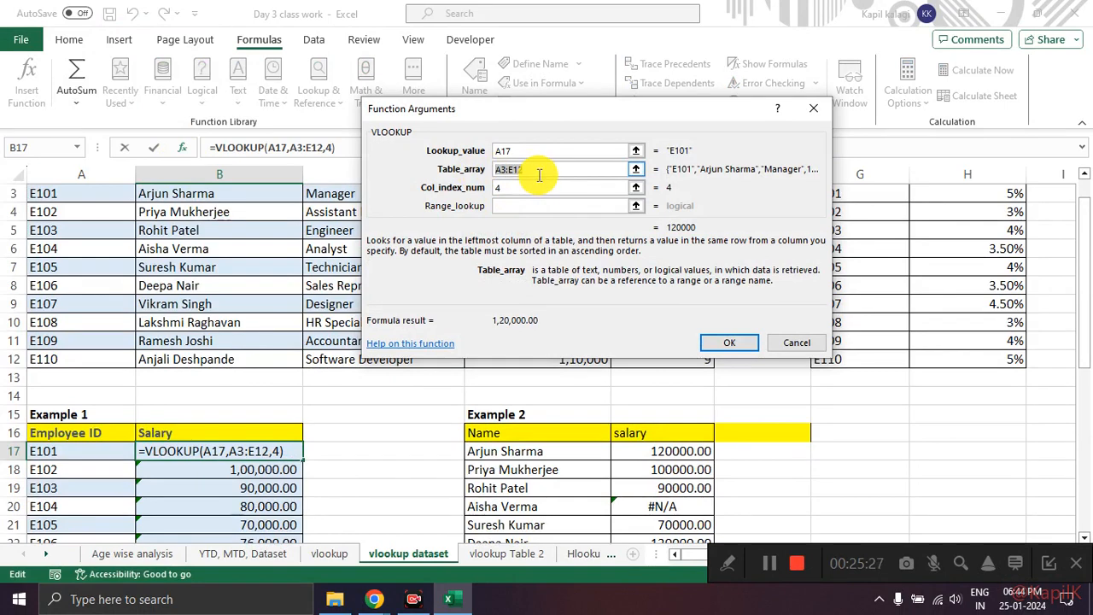
pyautogui.press('F4')
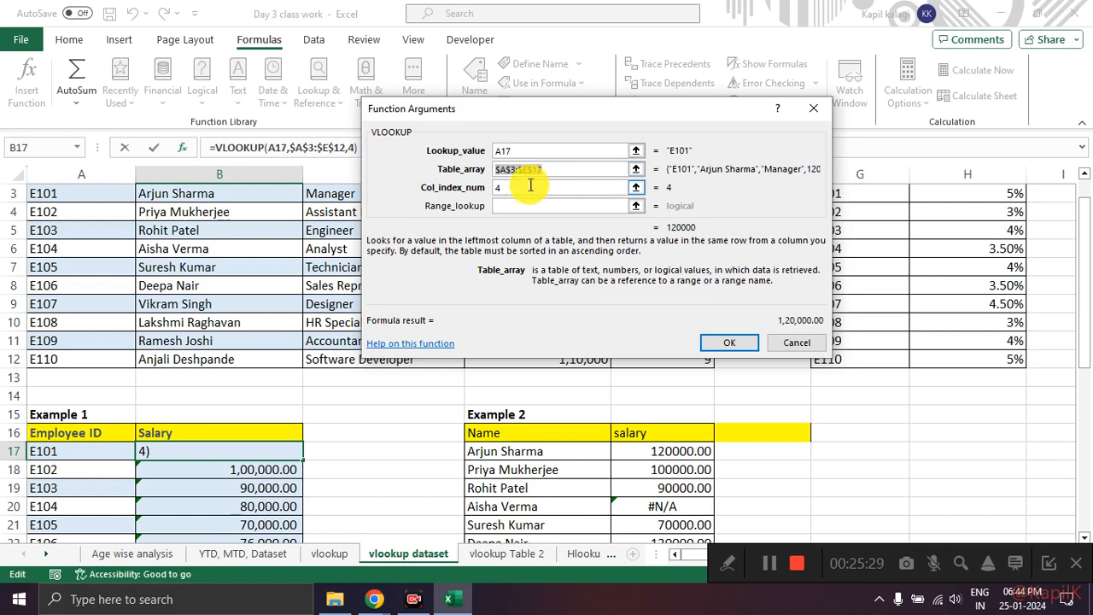
pyautogui.click(568, 173)
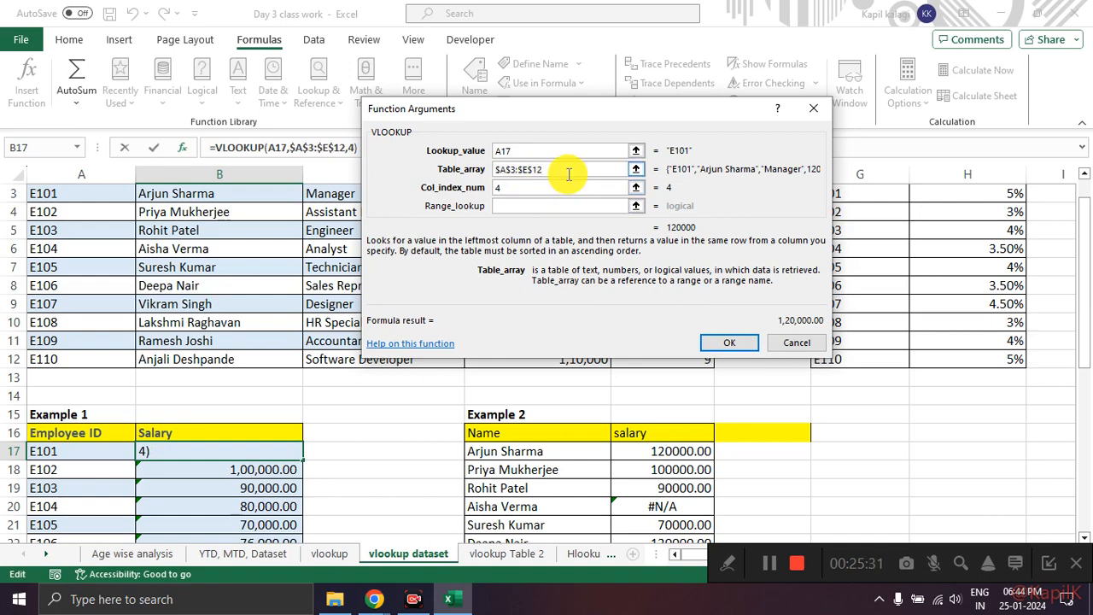
pyautogui.moveTo(544, 174)
pyautogui.mouseDown()
pyautogui.moveTo(546, 162)
pyautogui.moveTo(530, 177)
pyautogui.moveTo(550, 167)
pyautogui.mouseUp()
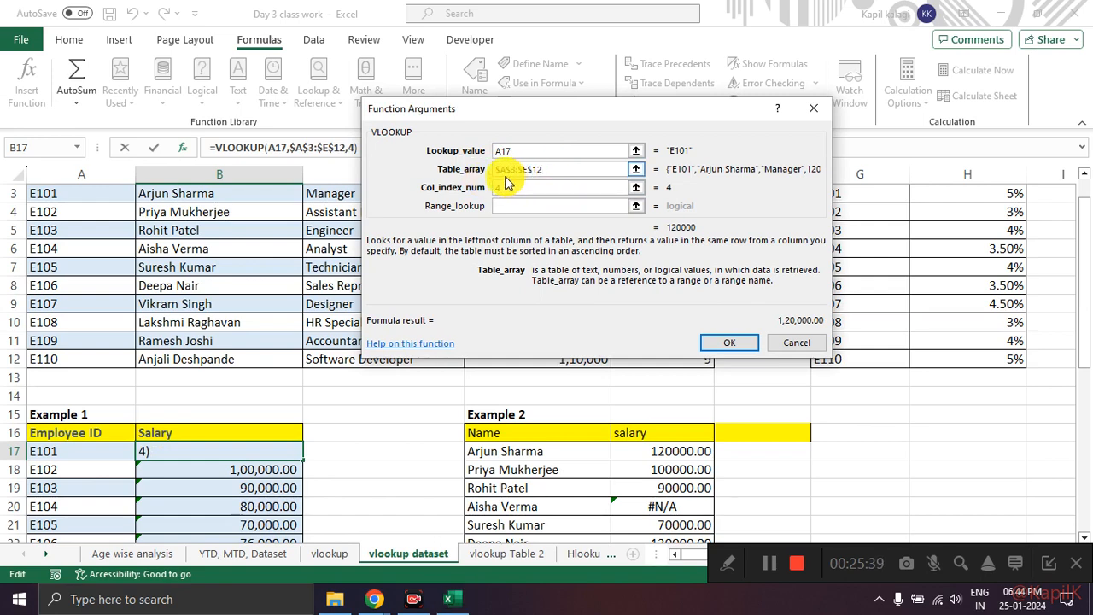
pyautogui.click(728, 343)
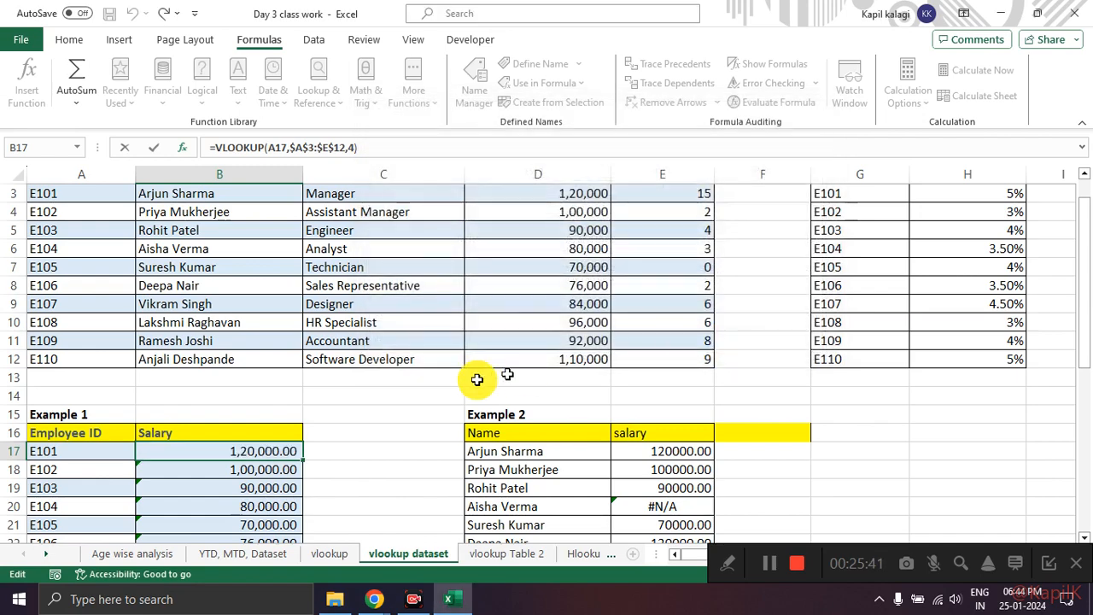
# Step: Fill B17's VLOOKUP down the Example 1 salary column to B26, and look over the filled cells
pyautogui.scroll(-4, 427, 371)
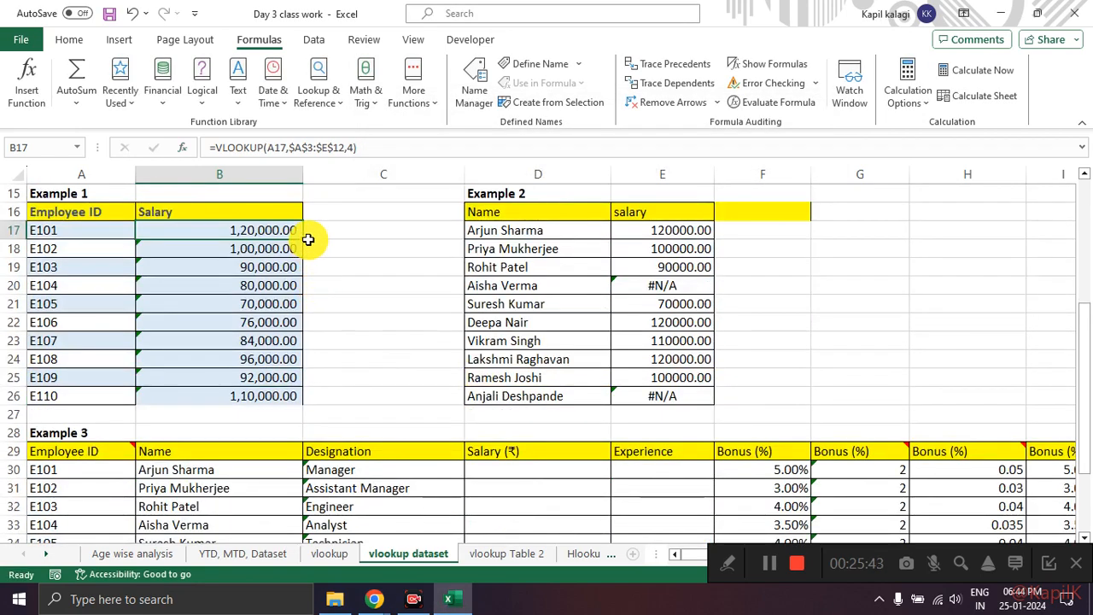
pyautogui.doubleClick(303, 239)
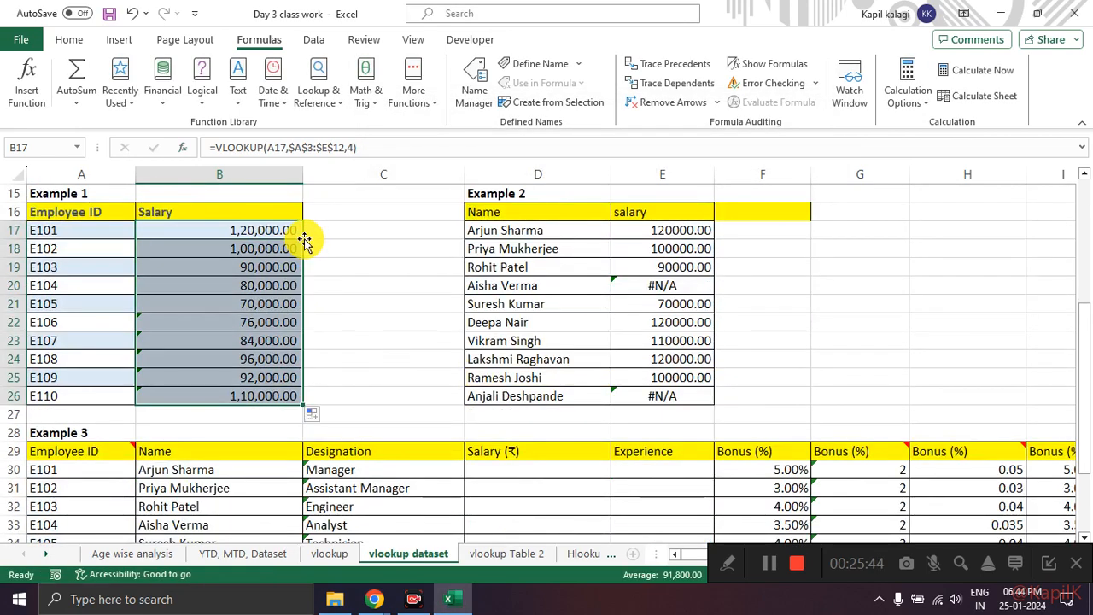
pyautogui.click(421, 253)
pyautogui.moveTo(264, 227); pyautogui.dragTo(264, 408)
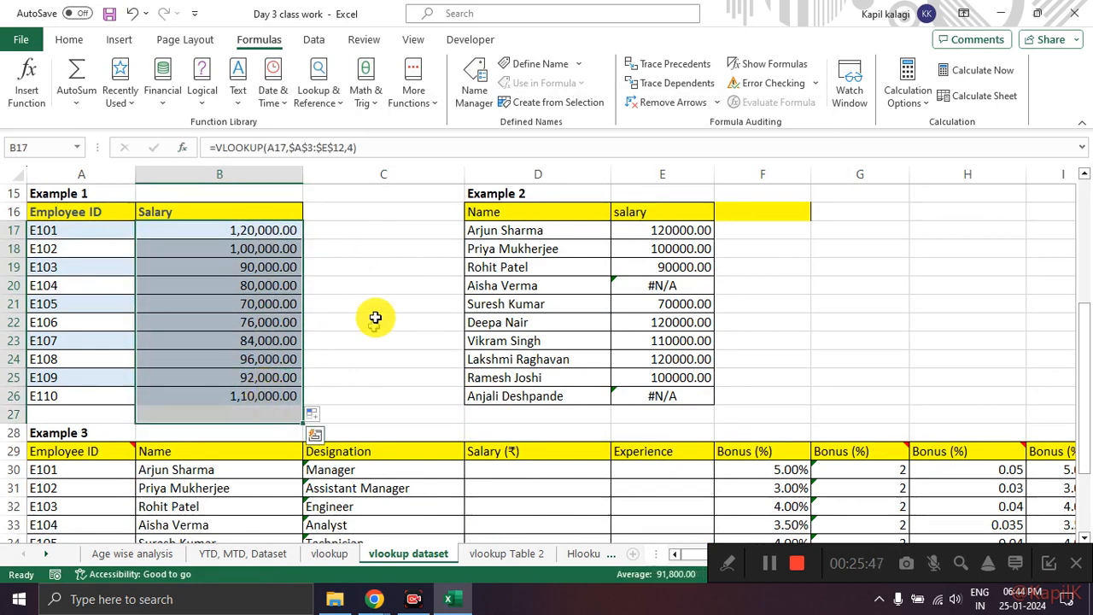
pyautogui.click(389, 306)
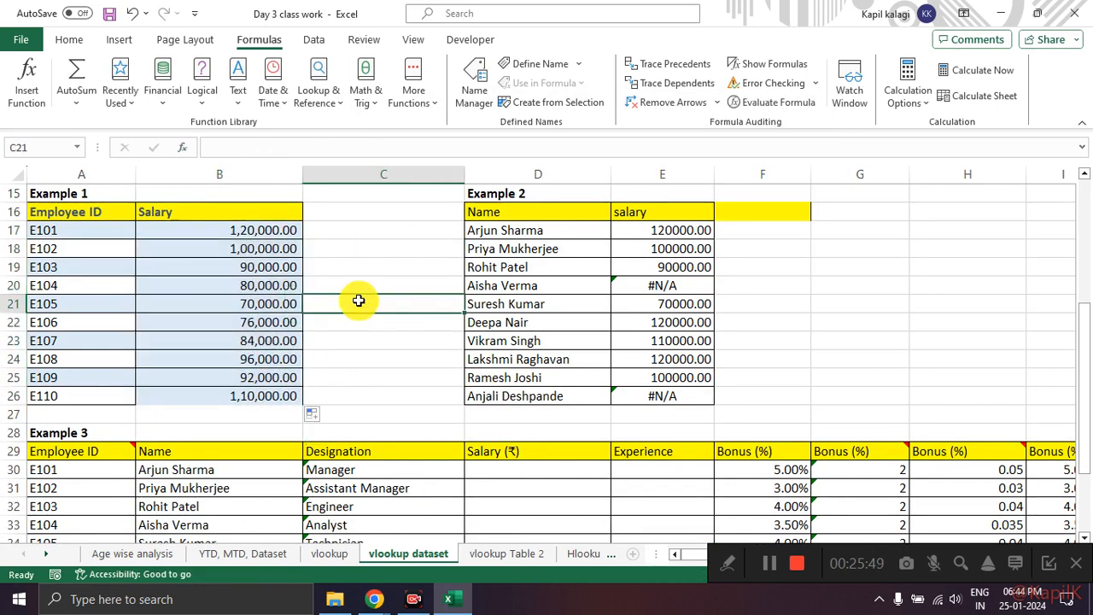
# Step: Compare the salary of employee E107 in Example 1 with the same employee's row in Table 1, marking both with arrows
pyautogui.moveTo(146, 218)
pyautogui.mouseDown()
pyautogui.moveTo(123, 385)
pyautogui.moveTo(162, 226)
pyautogui.mouseUp()
pyautogui.moveTo(77, 339)
pyautogui.mouseDown()
pyautogui.moveTo(164, 340)
pyautogui.moveTo(176, 351)
pyautogui.mouseUp()
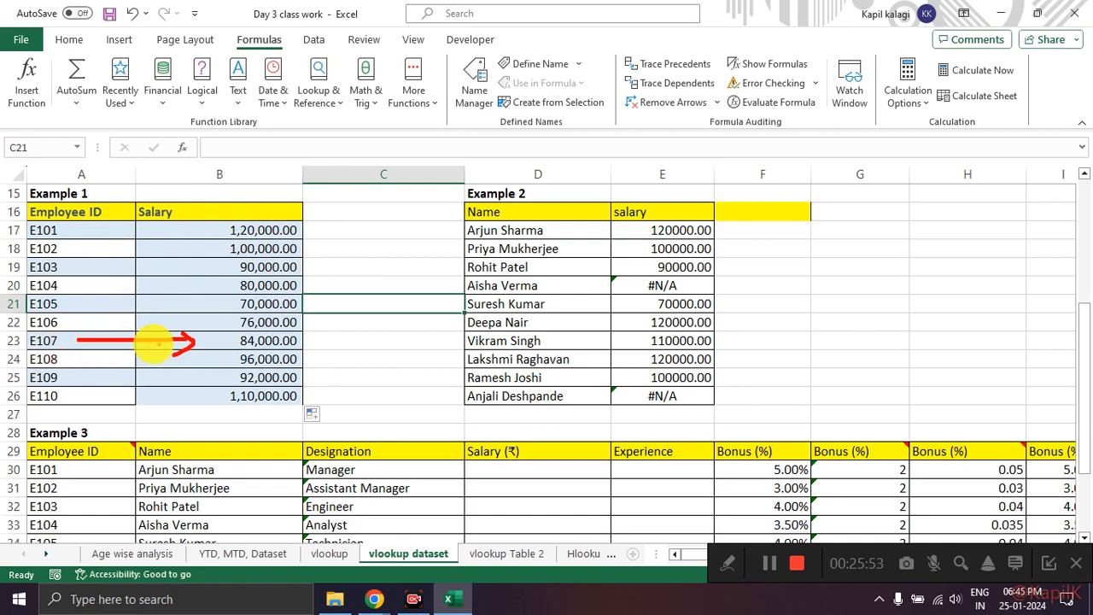
pyautogui.scroll(5, 226, 340)
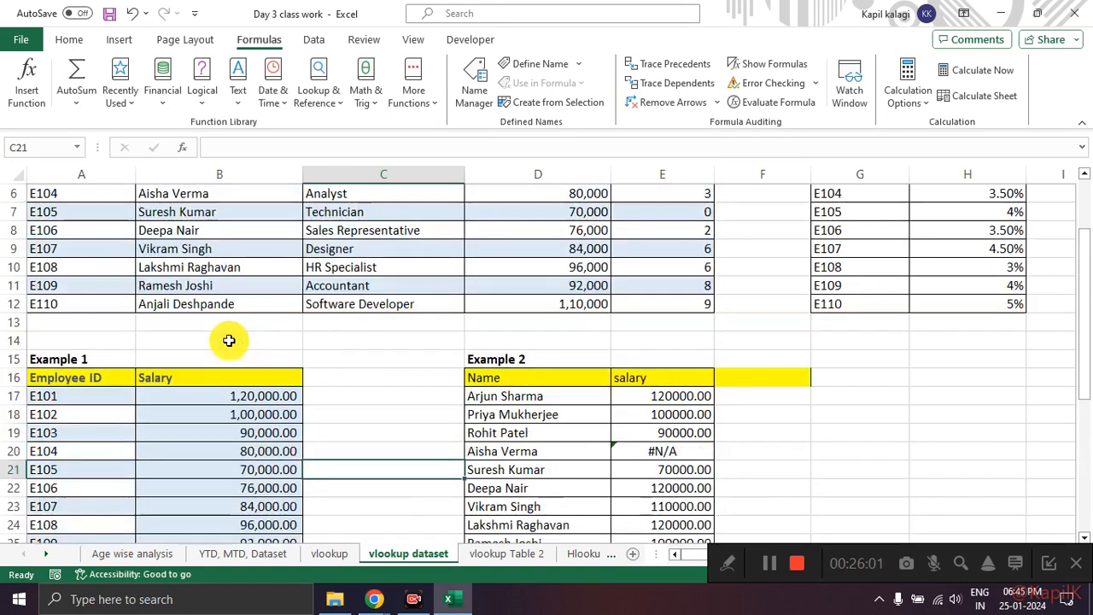
pyautogui.click(64, 340)
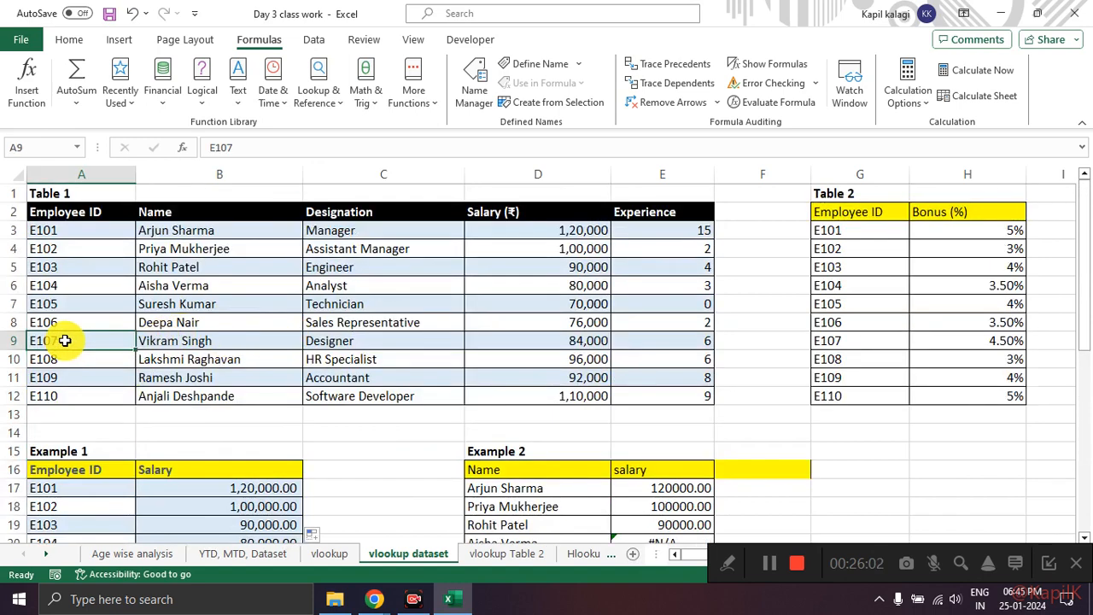
pyautogui.click(524, 343)
pyautogui.moveTo(77, 342); pyautogui.dragTo(537, 342)
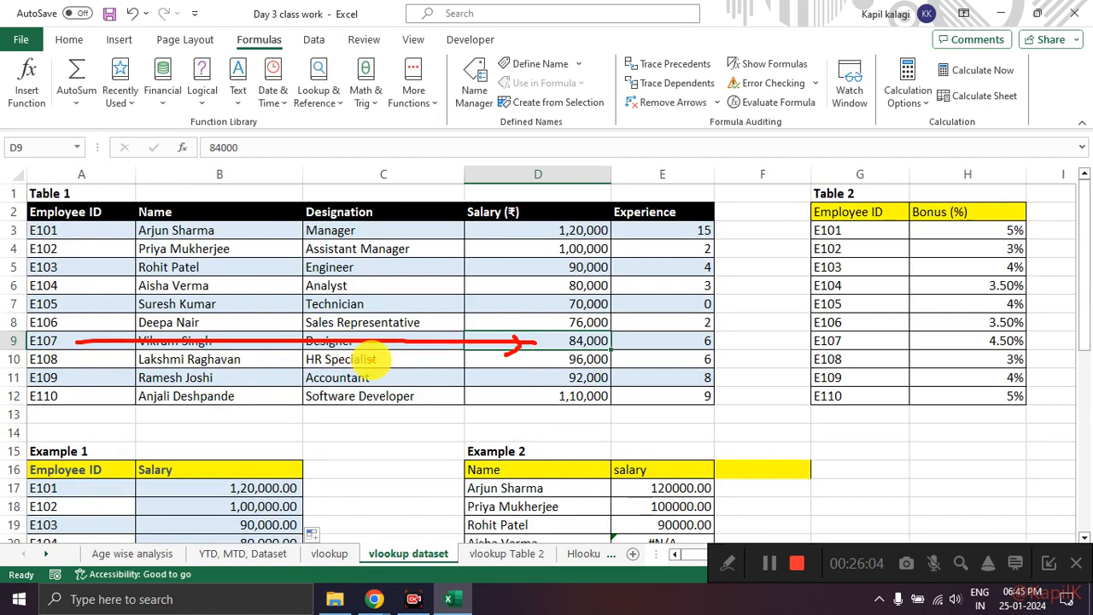
pyautogui.scroll(-3, 310, 358)
pyautogui.moveTo(131, 330)
pyautogui.mouseDown()
pyautogui.moveTo(110, 317)
pyautogui.moveTo(191, 415)
pyautogui.moveTo(156, 305)
pyautogui.mouseUp()
pyautogui.scroll(-8, 313, 334)
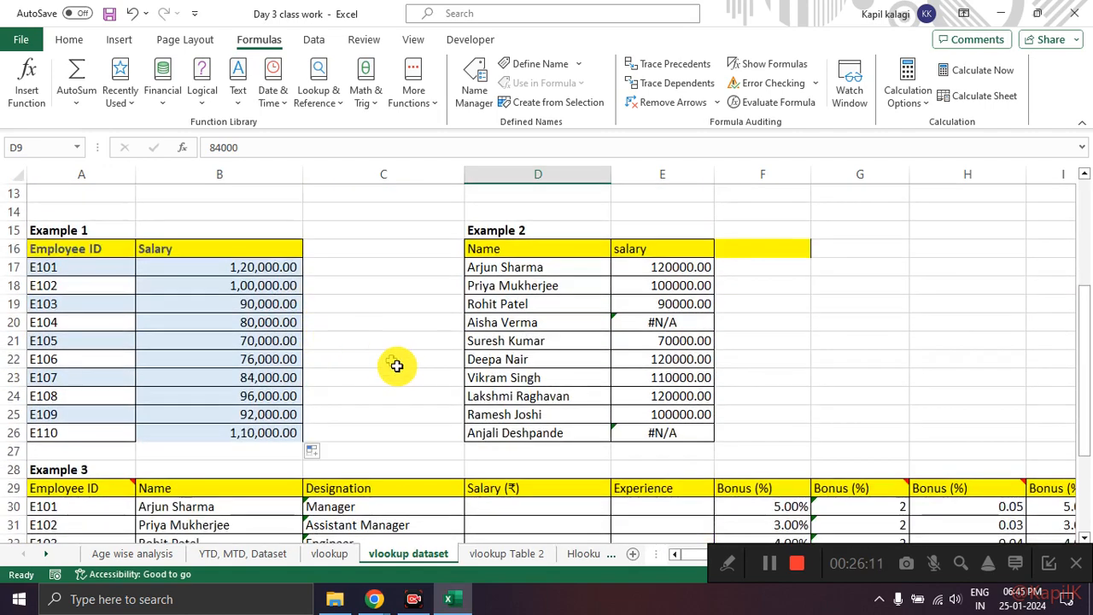
# Step: Lock the Table_array argument of C30's VLOOKUP in Example 3 as the absolute range $A$3:$D$14
pyautogui.scroll(2, 373, 298)
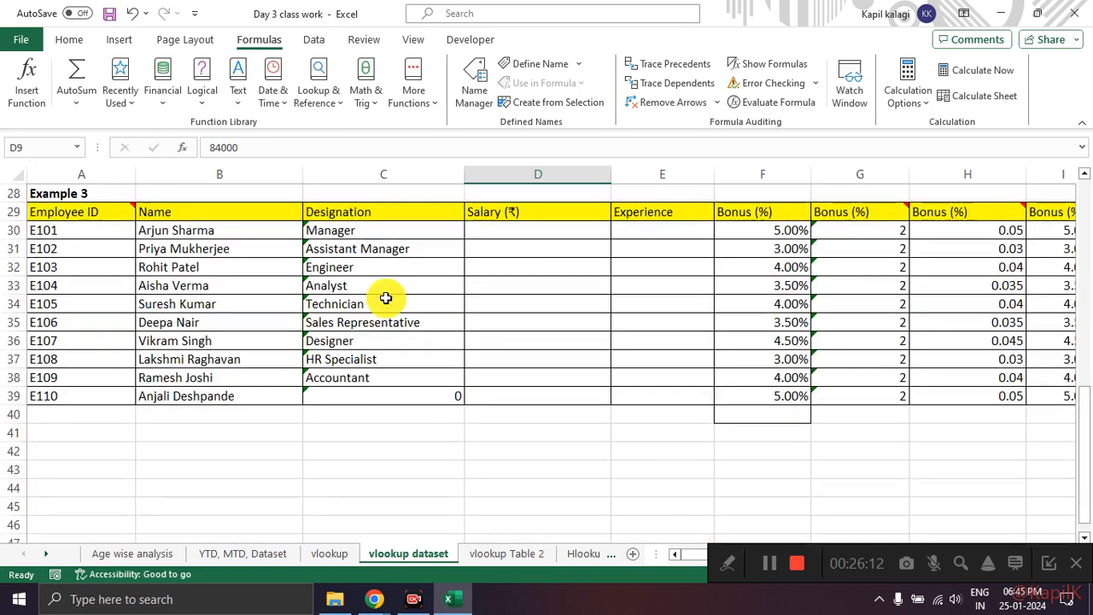
pyautogui.click(378, 230)
pyautogui.click(182, 148)
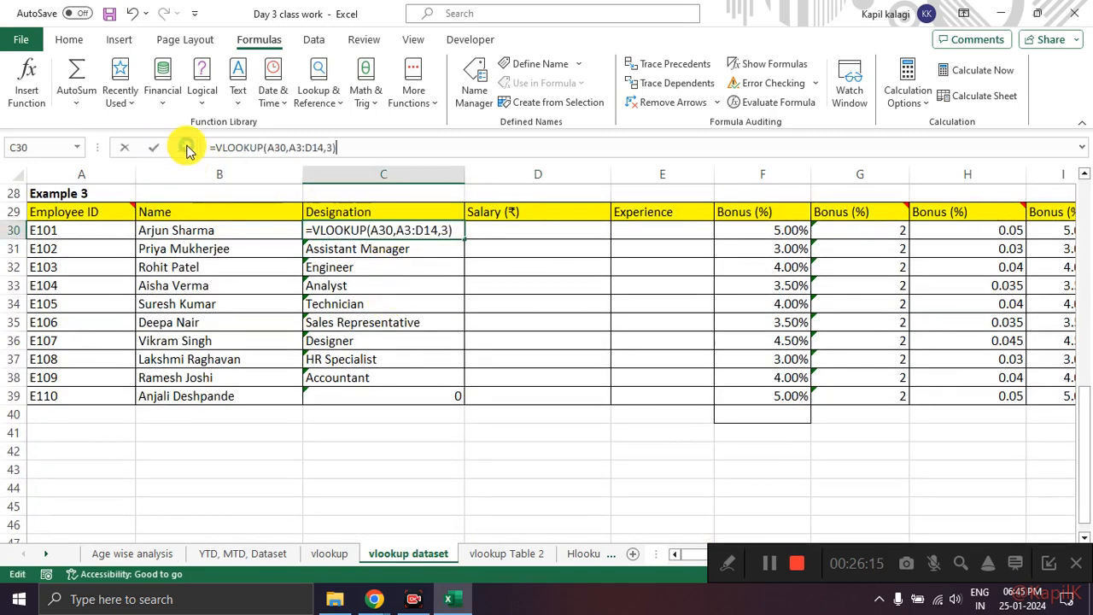
pyautogui.click(551, 170)
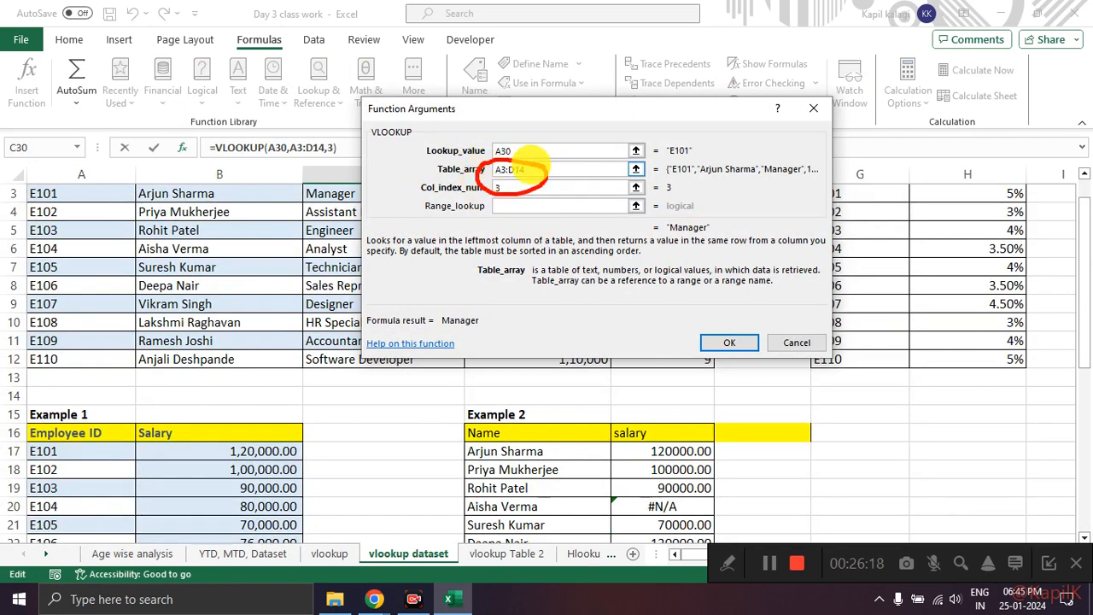
pyautogui.moveTo(524, 169); pyautogui.dragTo(487, 169)
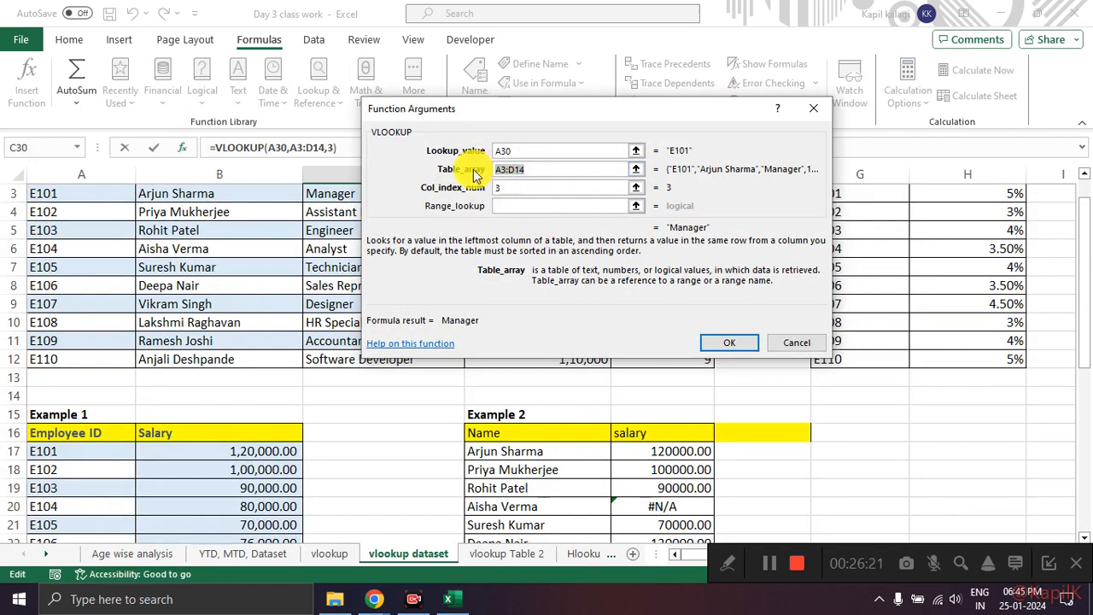
pyautogui.press('F4')
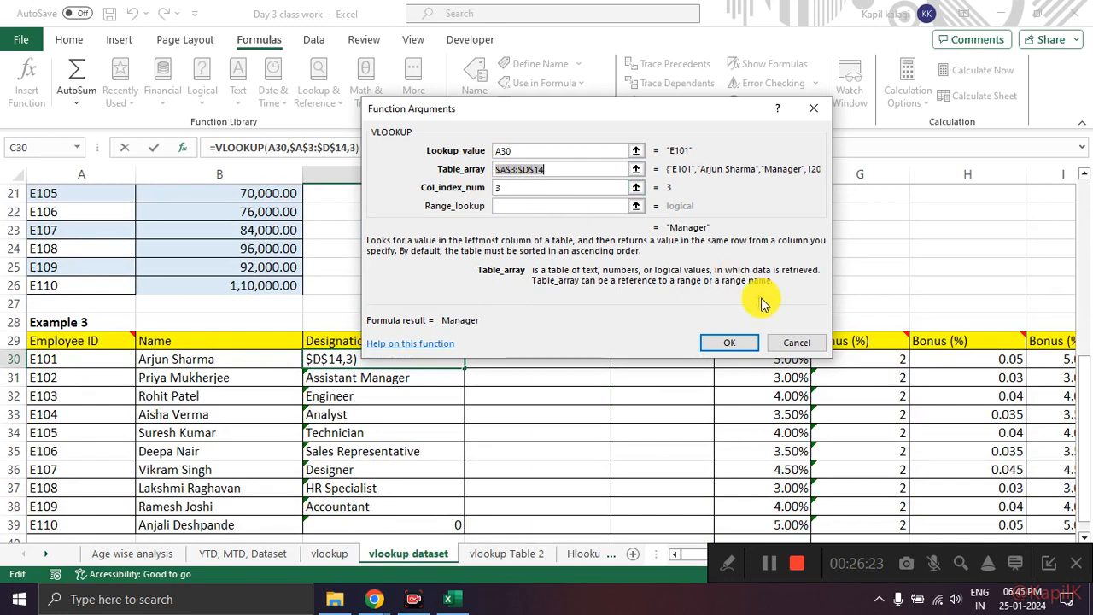
pyautogui.click(731, 340)
# Step: Fill C30's VLOOKUP with the $A$3:$D$14 table array down the Example 3 designation column to C39
pyautogui.scroll(-2, 530, 299)
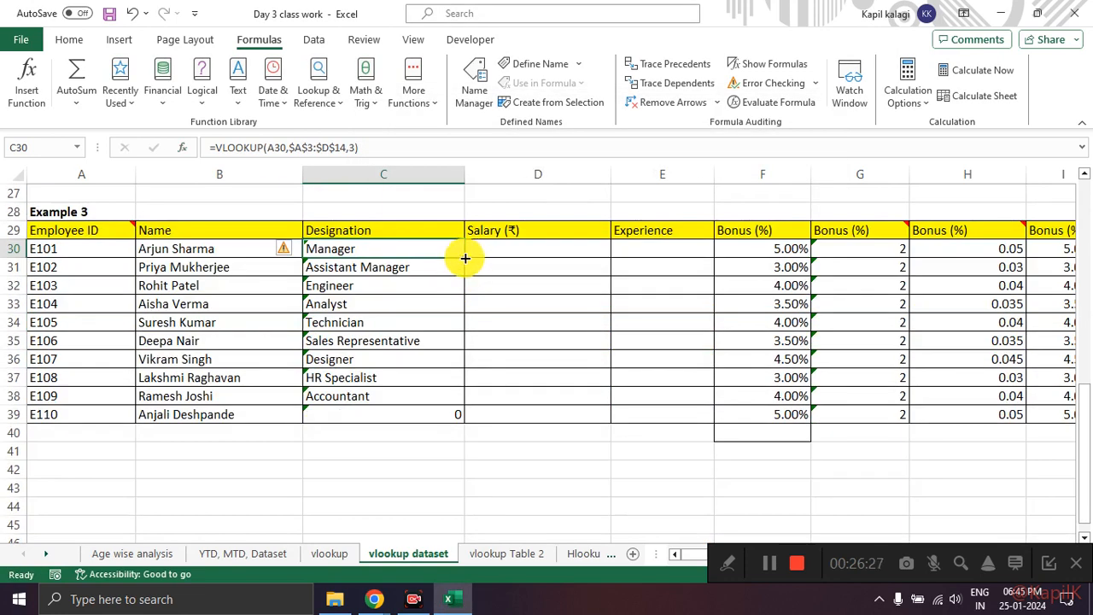
pyautogui.doubleClick(464, 257)
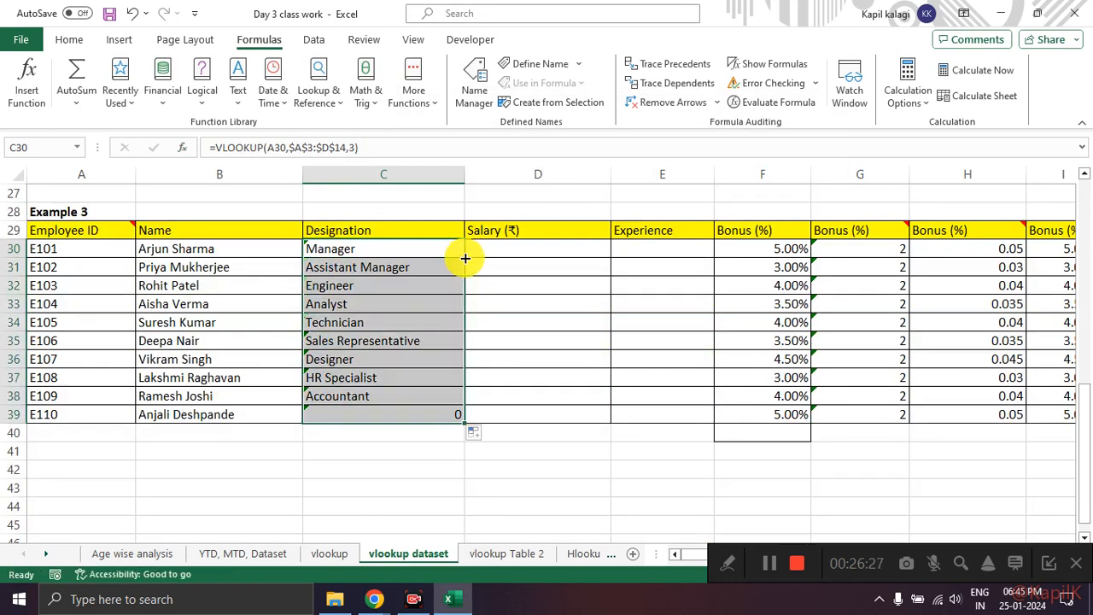
pyautogui.click(402, 446)
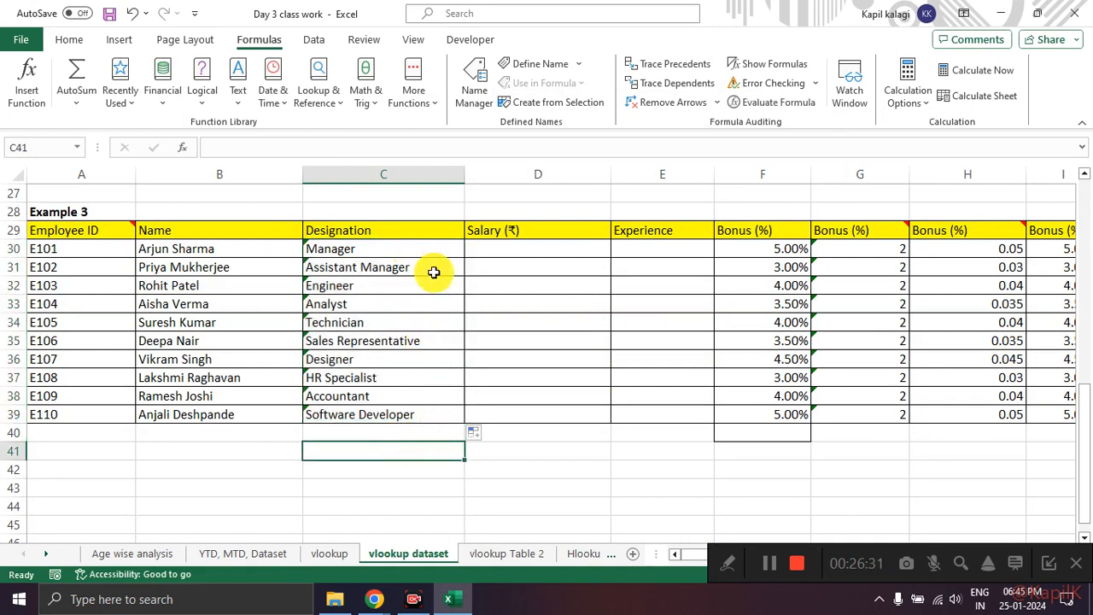
pyautogui.moveTo(316, 222)
pyautogui.mouseDown()
pyautogui.moveTo(285, 254)
pyautogui.moveTo(329, 415)
pyautogui.moveTo(316, 227)
pyautogui.mouseUp()
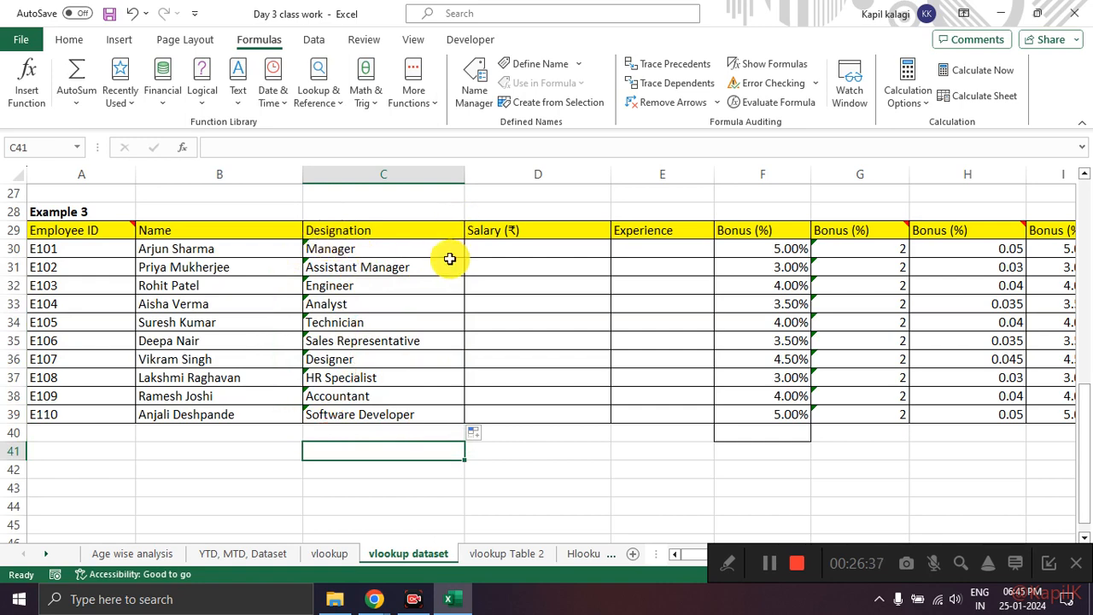
# Step: Inspect the VLOOKUP in C39 of Example 3 and compare its table range with the rows of Table 1
pyautogui.click(398, 414)
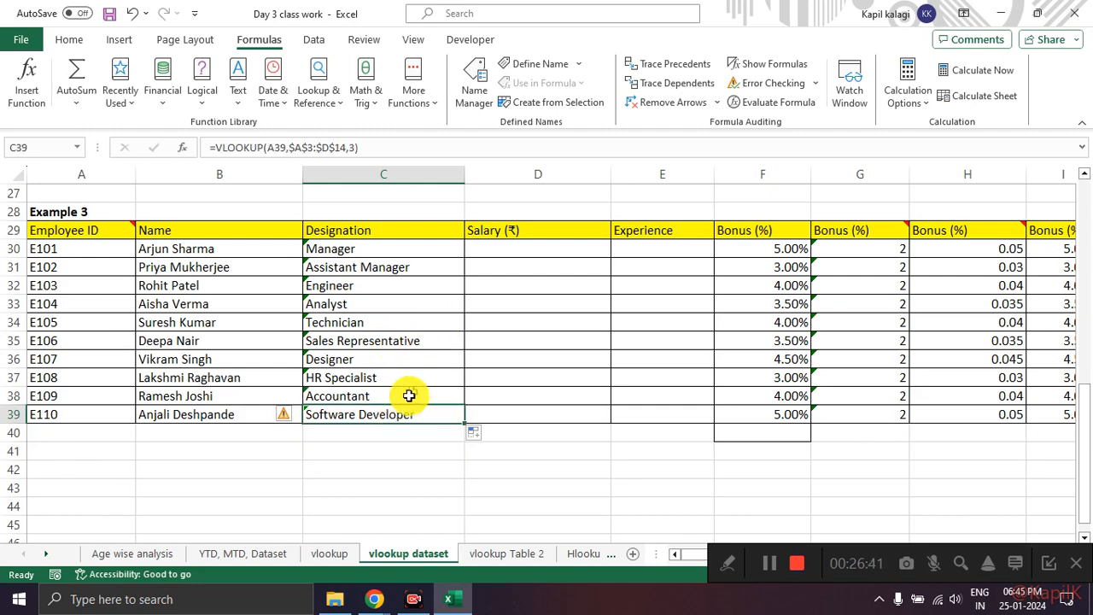
pyautogui.scroll(5, 357, 356)
pyautogui.scroll(4, 358, 355)
pyautogui.click(299, 147)
pyautogui.scroll(7, 346, 283)
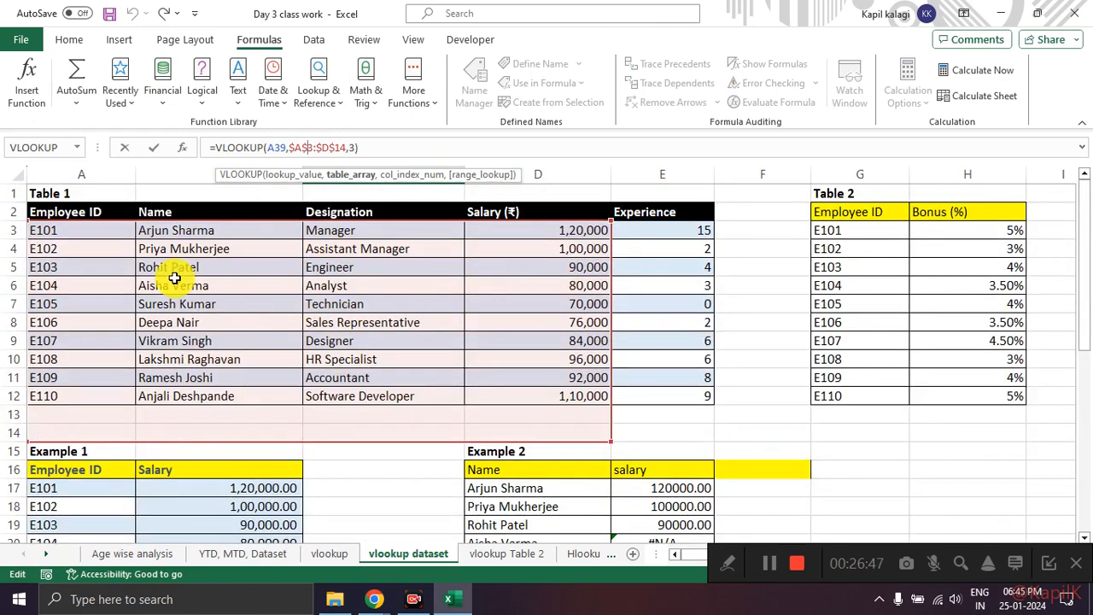
pyautogui.press('Escape')
pyautogui.scroll(-7, 171, 276)
pyautogui.scroll(-2, 396, 300)
pyautogui.scroll(2, 388, 320)
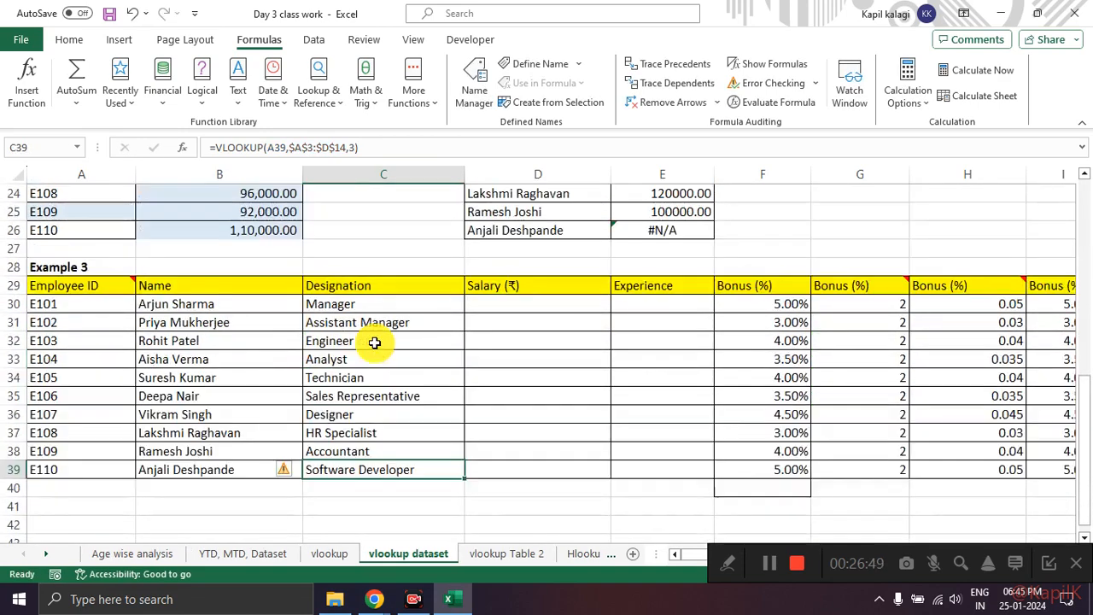
# Step: Shorten the Table_array argument of C30's VLOOKUP in Example 3 to $A$3:$D$12
pyautogui.click(400, 313)
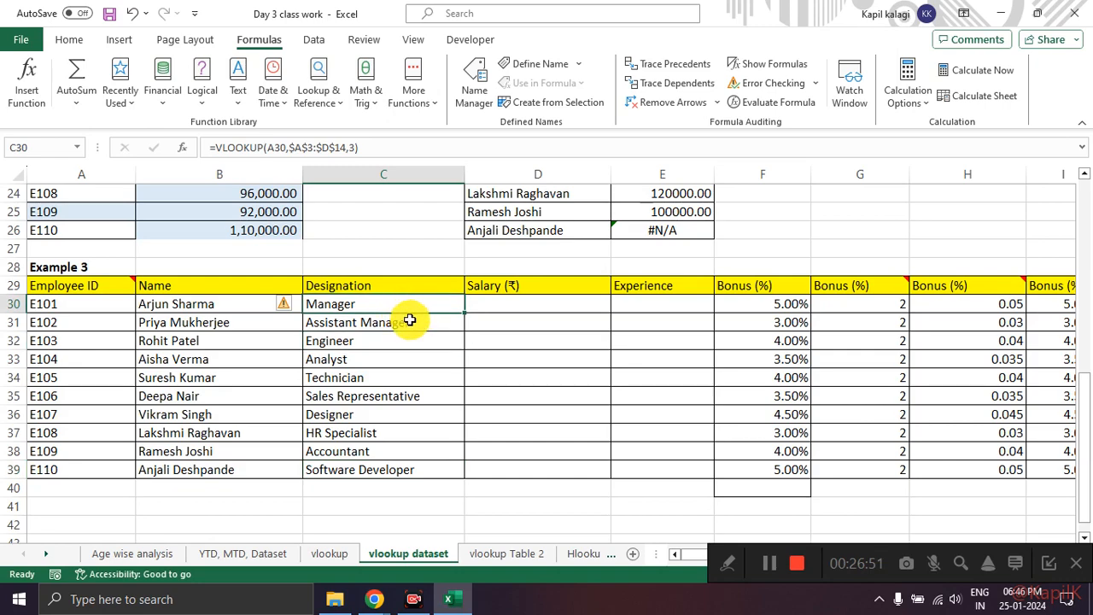
pyautogui.scroll(5, 401, 311)
pyautogui.click(364, 300)
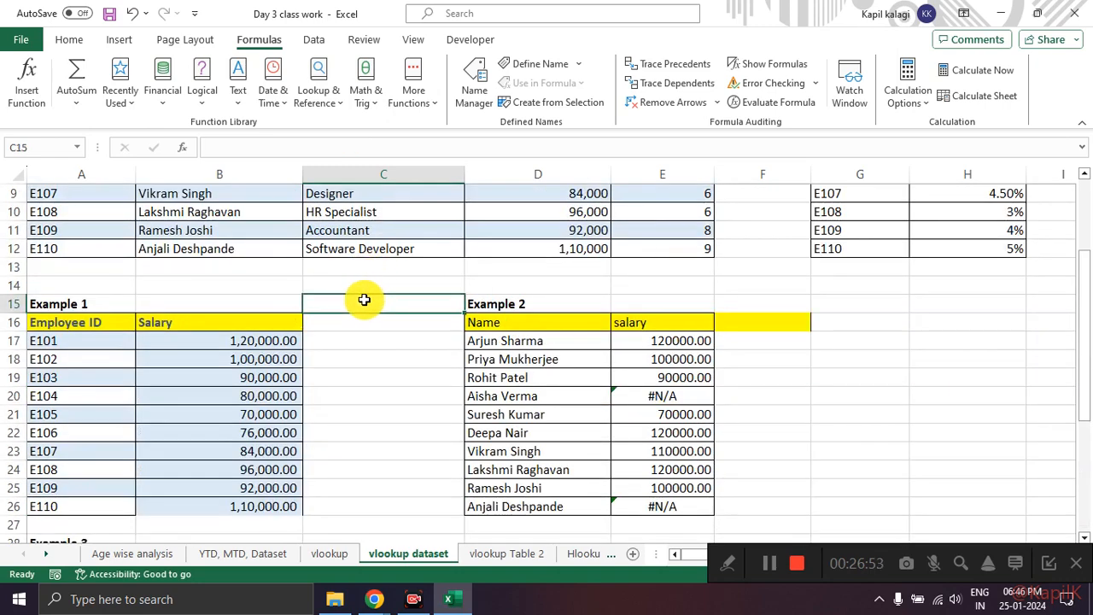
pyautogui.scroll(-4, 363, 299)
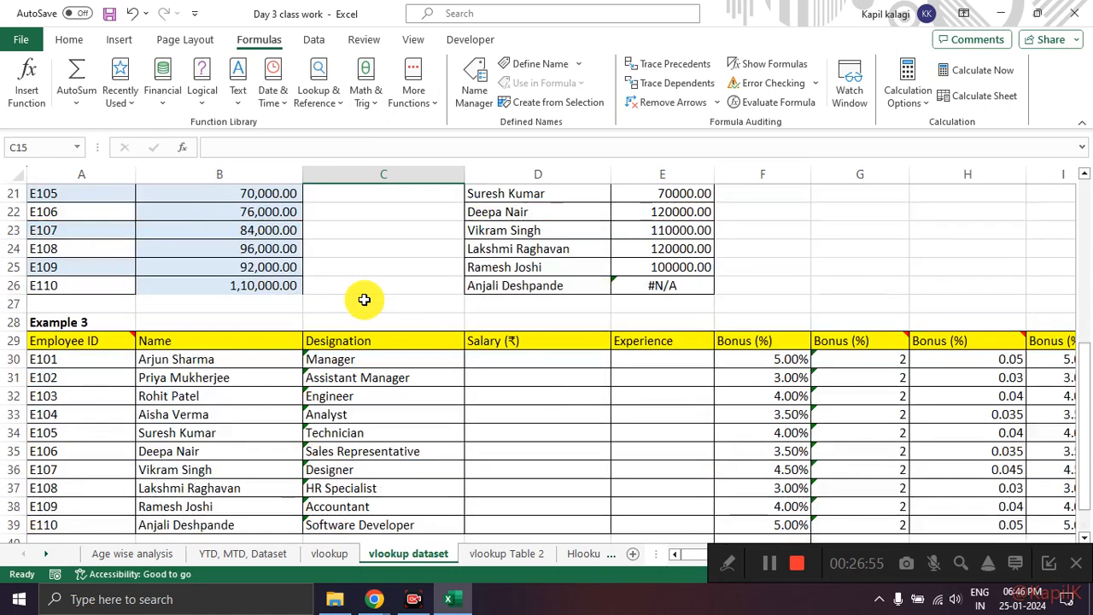
pyautogui.click(378, 359)
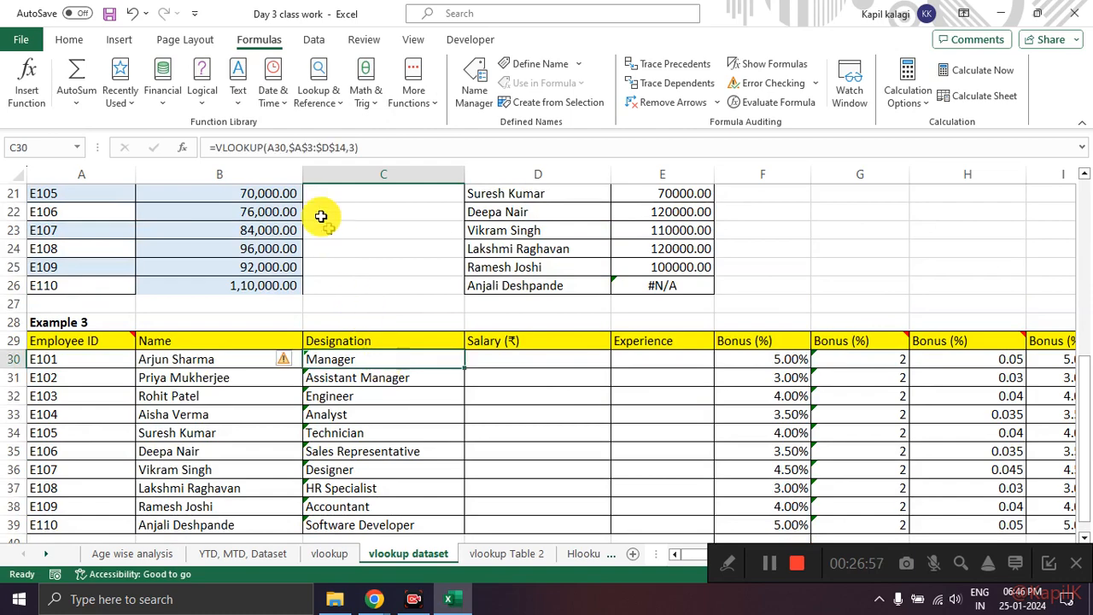
pyautogui.click(183, 149)
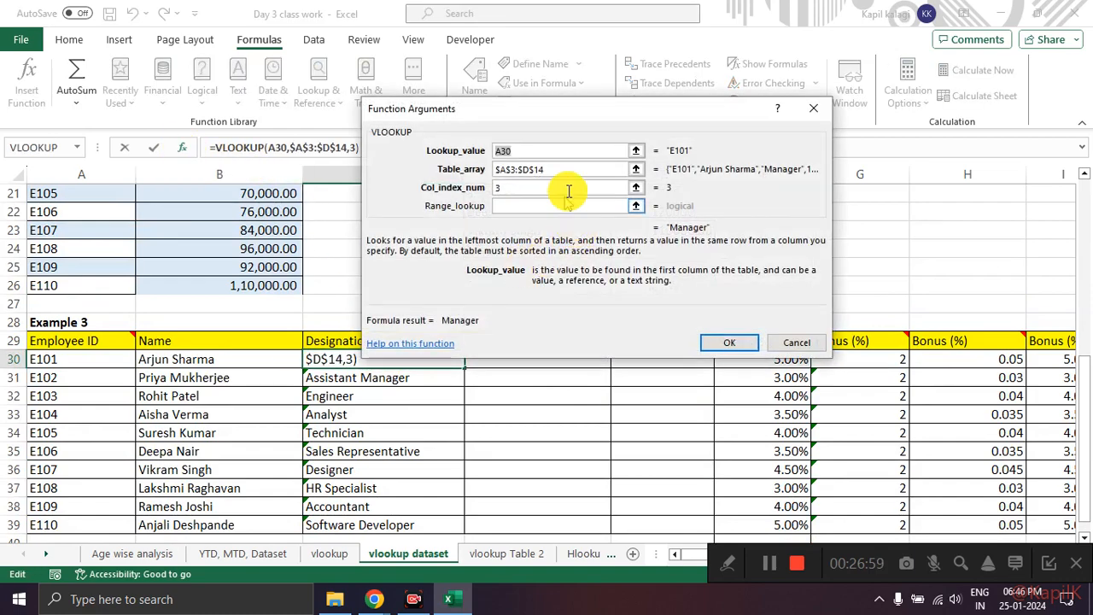
pyautogui.click(568, 172)
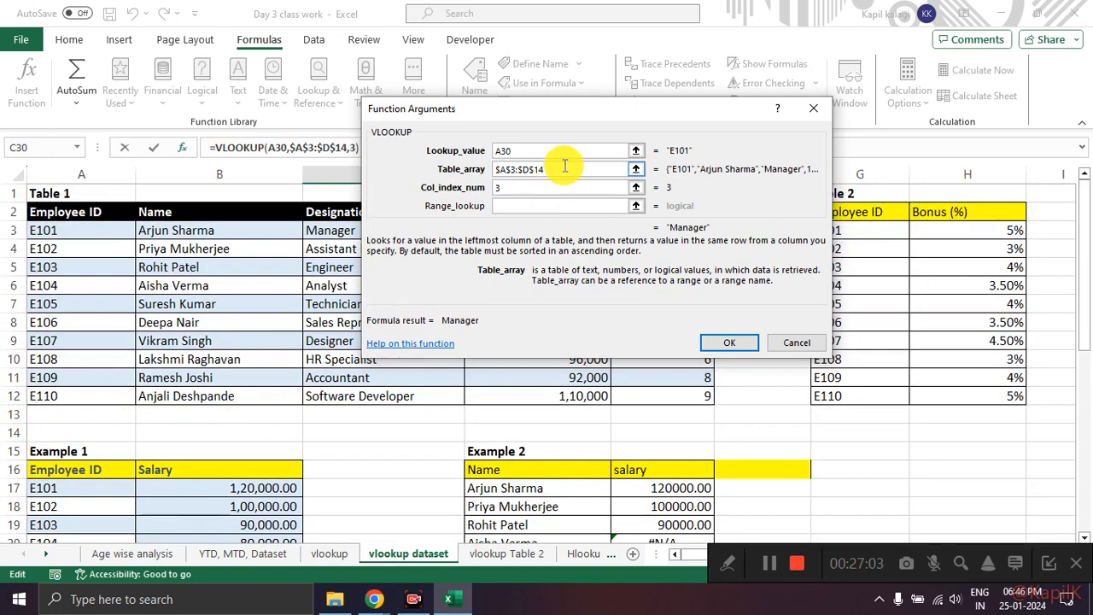
pyautogui.press('BackSpace')
pyautogui.write('2')
pyautogui.click(728, 342)
# Step: Fill C30's shortened-range VLOOKUP down the Example 3 designation column to C39, and look over the filled cells
pyautogui.scroll(-4, 495, 307)
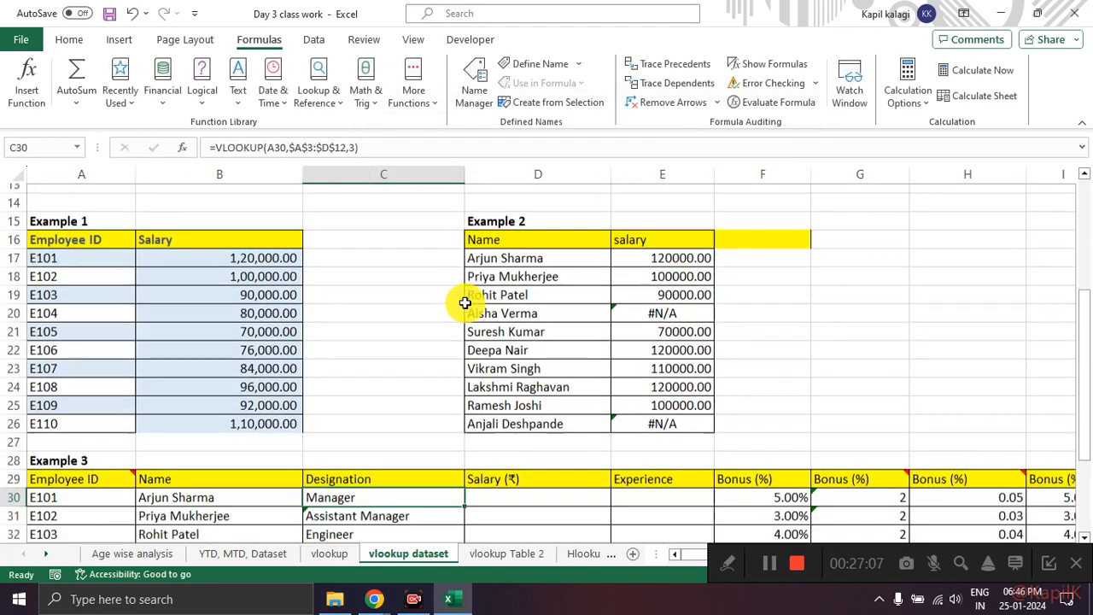
pyautogui.scroll(-3, 464, 302)
pyautogui.doubleClick(466, 312)
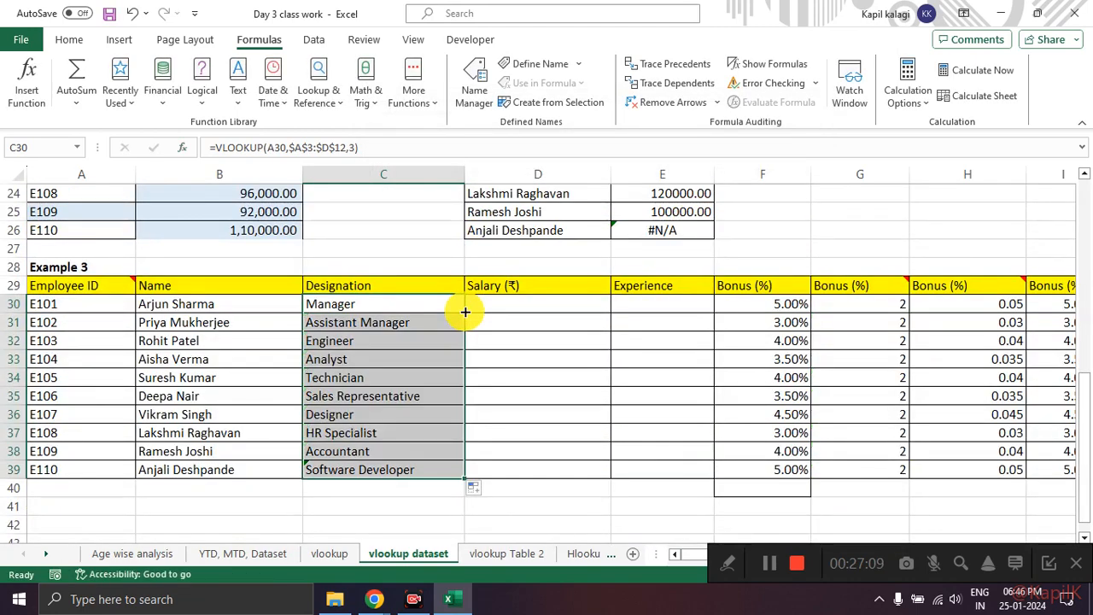
pyautogui.click(434, 224)
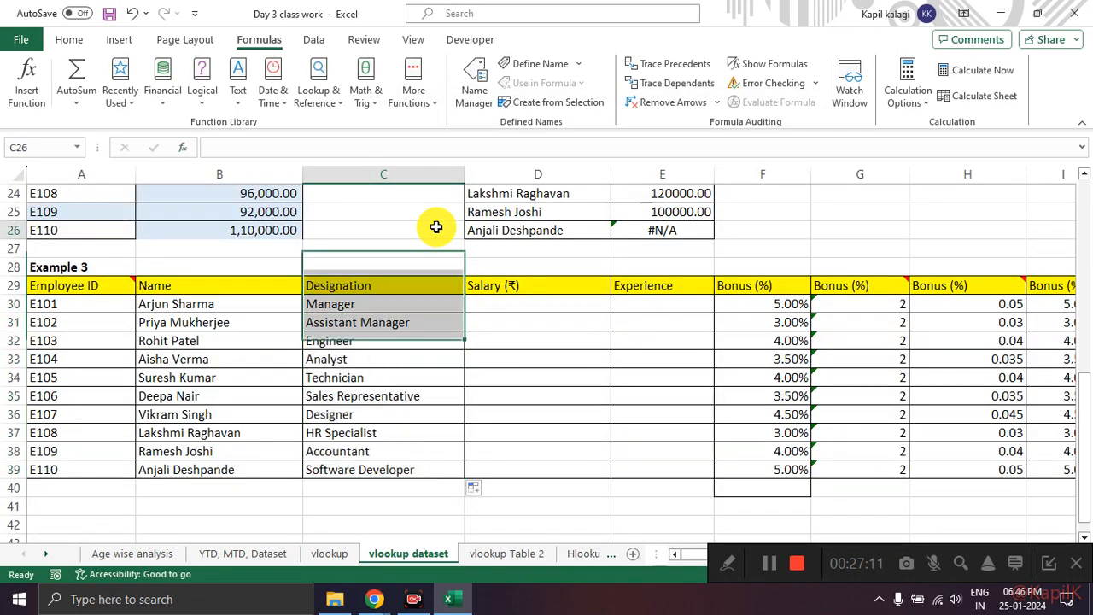
pyautogui.scroll(2, 553, 216)
pyautogui.scroll(-2, 552, 216)
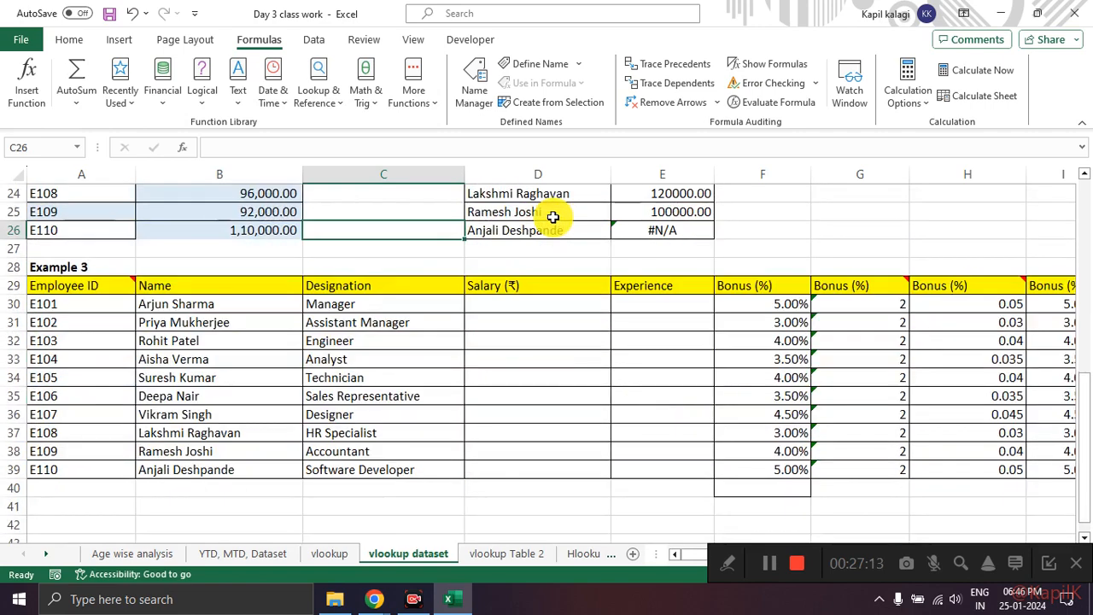
pyautogui.scroll(3, 553, 220)
pyautogui.scroll(-4, 478, 294)
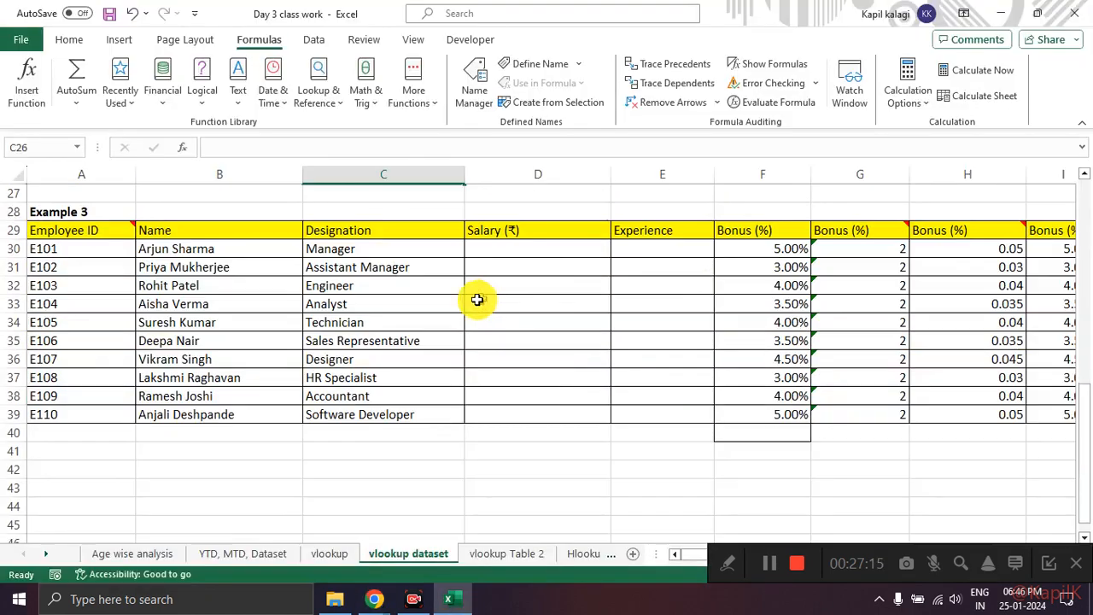
pyautogui.moveTo(409, 246); pyautogui.dragTo(439, 407)
pyautogui.scroll(4, 501, 378)
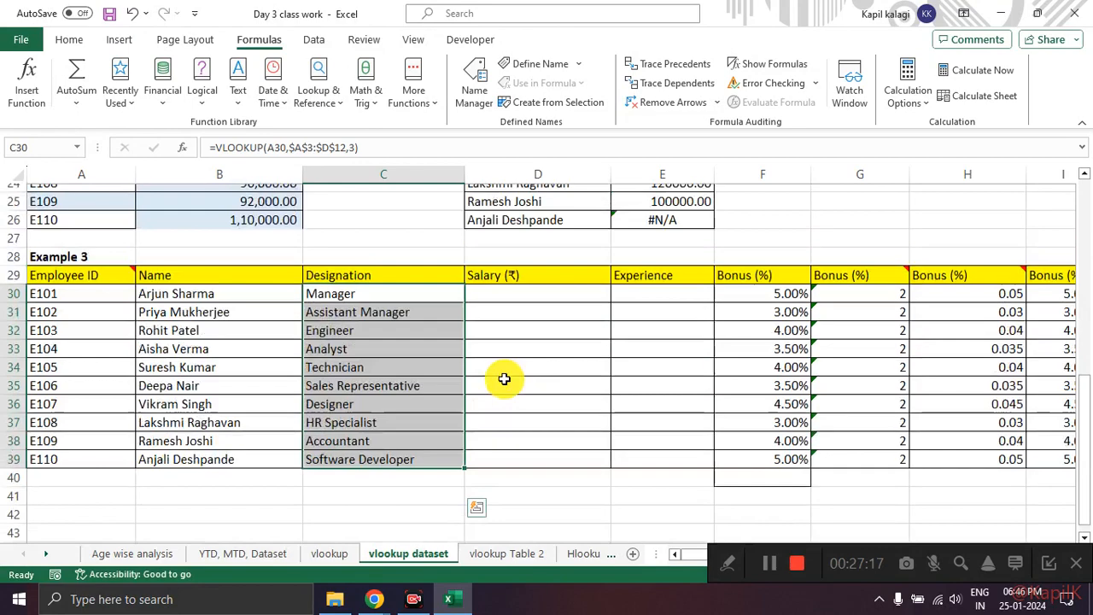
# Step: Mark the error cells E20 and E26 in Example 2's salary column, and look at E19's VLOOKUP for comparison
pyautogui.click(671, 305)
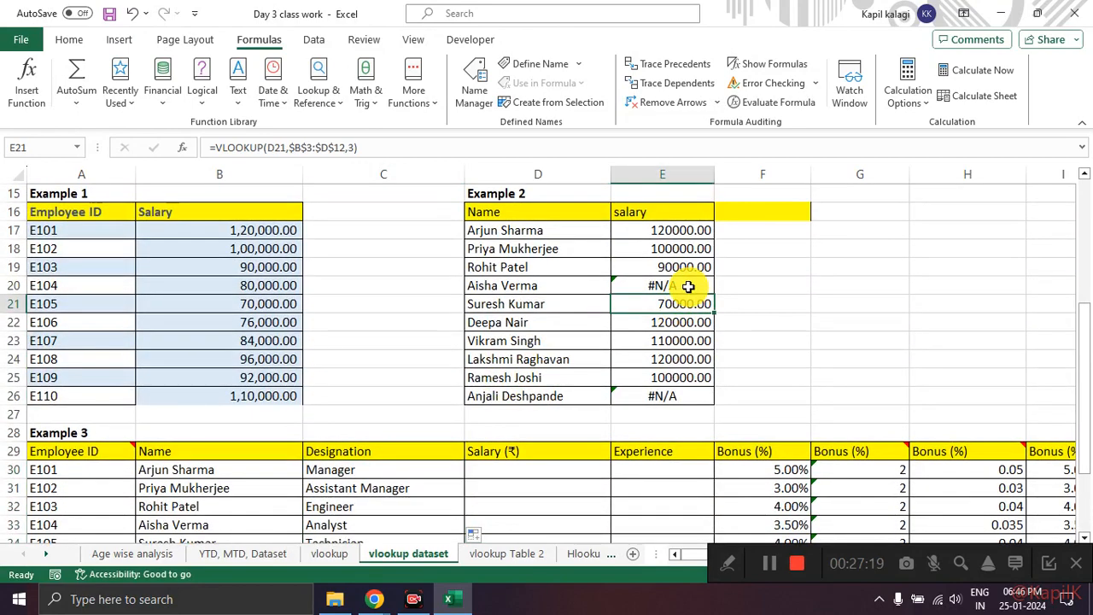
pyautogui.moveTo(686, 285)
pyautogui.mouseDown()
pyautogui.moveTo(632, 291)
pyautogui.moveTo(683, 277)
pyautogui.mouseUp()
pyautogui.moveTo(693, 386)
pyautogui.mouseDown()
pyautogui.moveTo(609, 386)
pyautogui.moveTo(711, 391)
pyautogui.moveTo(693, 383)
pyautogui.mouseUp()
pyautogui.press('Escape')
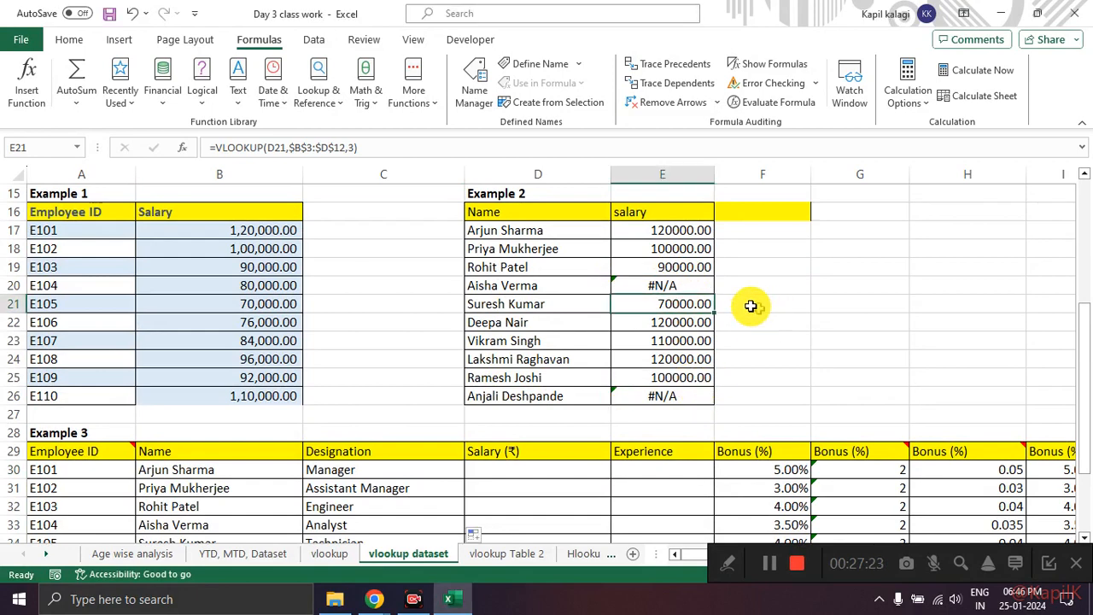
pyautogui.click(709, 265)
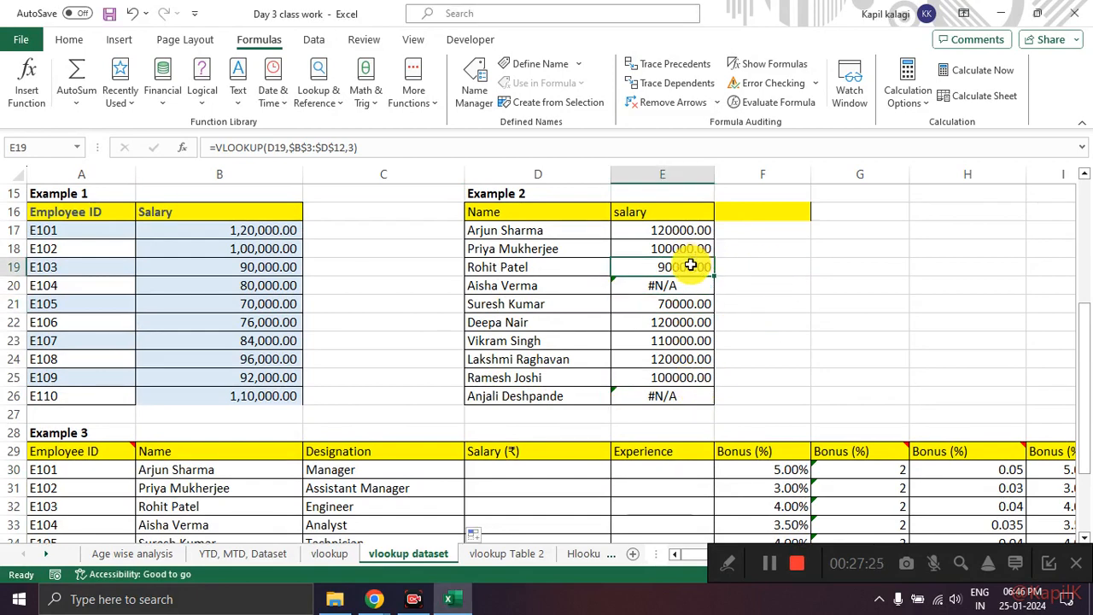
# Step: Inspect E20's VLOOKUP in Example 2, circling the lookup name in D20 and checking the table range in Table 1
pyautogui.scroll(1, 693, 267)
pyautogui.click(661, 341)
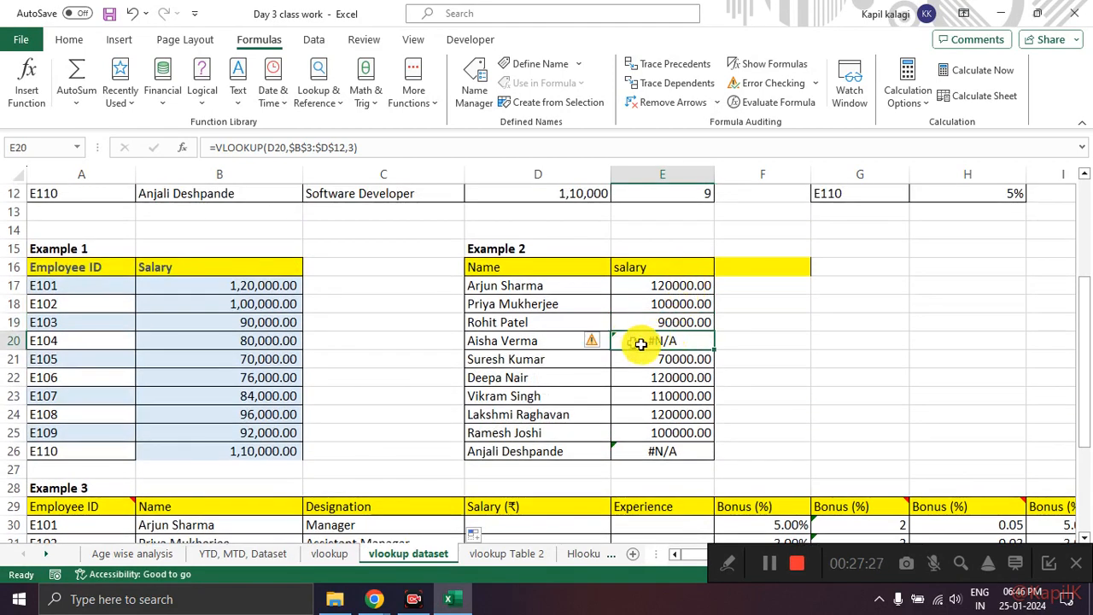
pyautogui.click(288, 147)
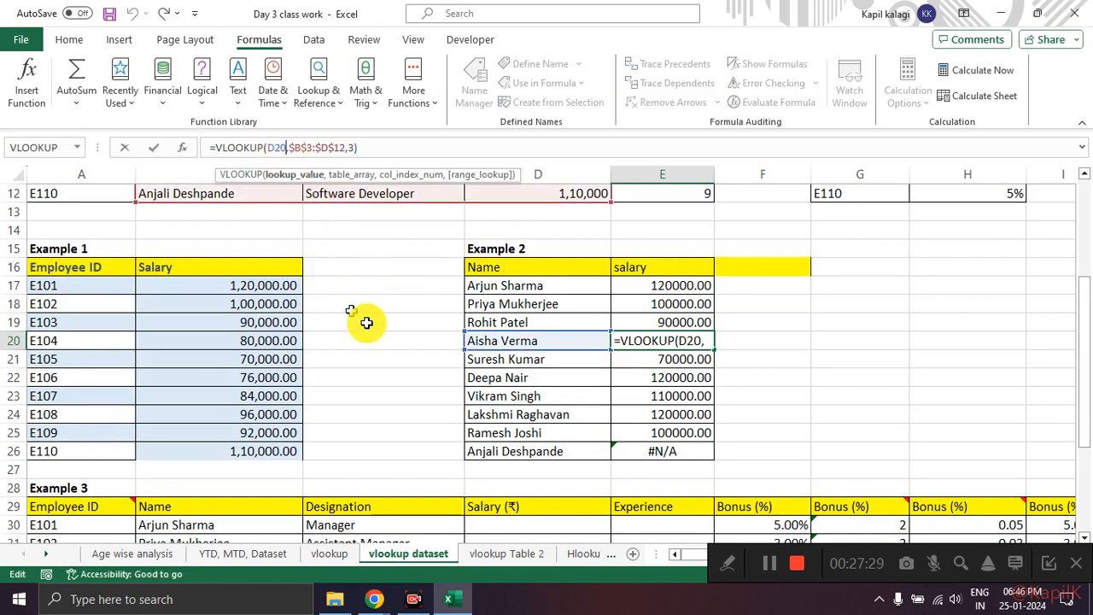
pyautogui.moveTo(549, 327)
pyautogui.mouseDown()
pyautogui.moveTo(512, 352)
pyautogui.moveTo(514, 323)
pyautogui.mouseUp()
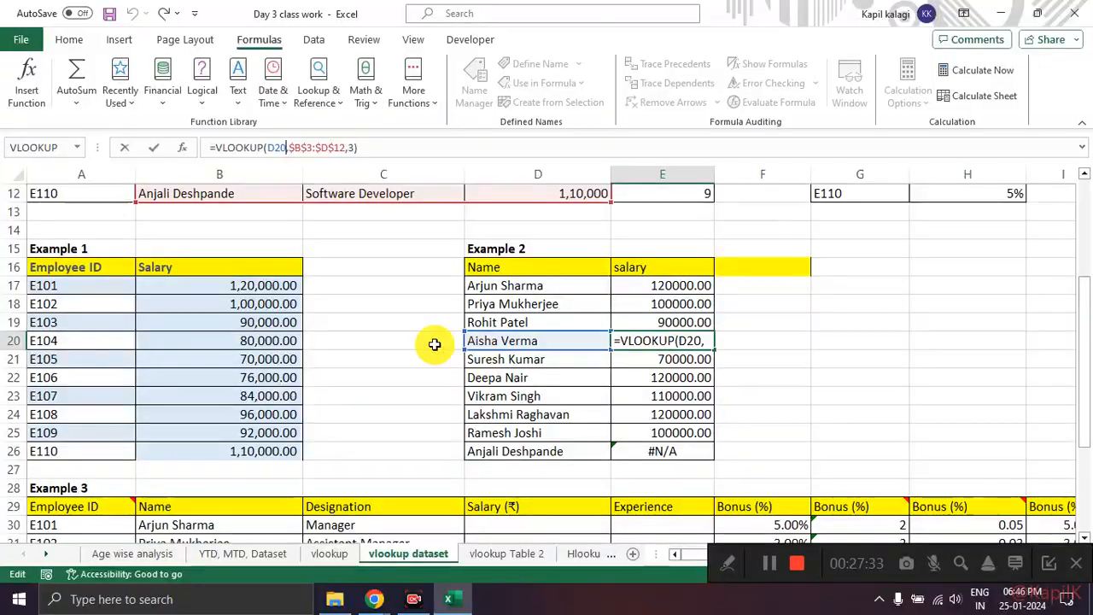
pyautogui.scroll(4, 434, 344)
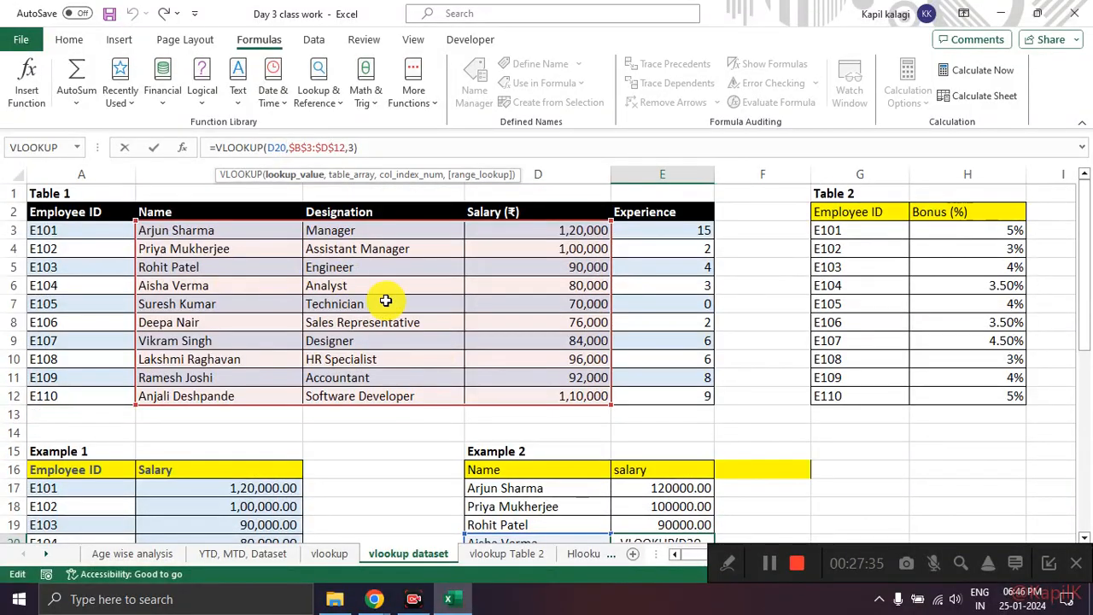
pyautogui.scroll(-1, 551, 350)
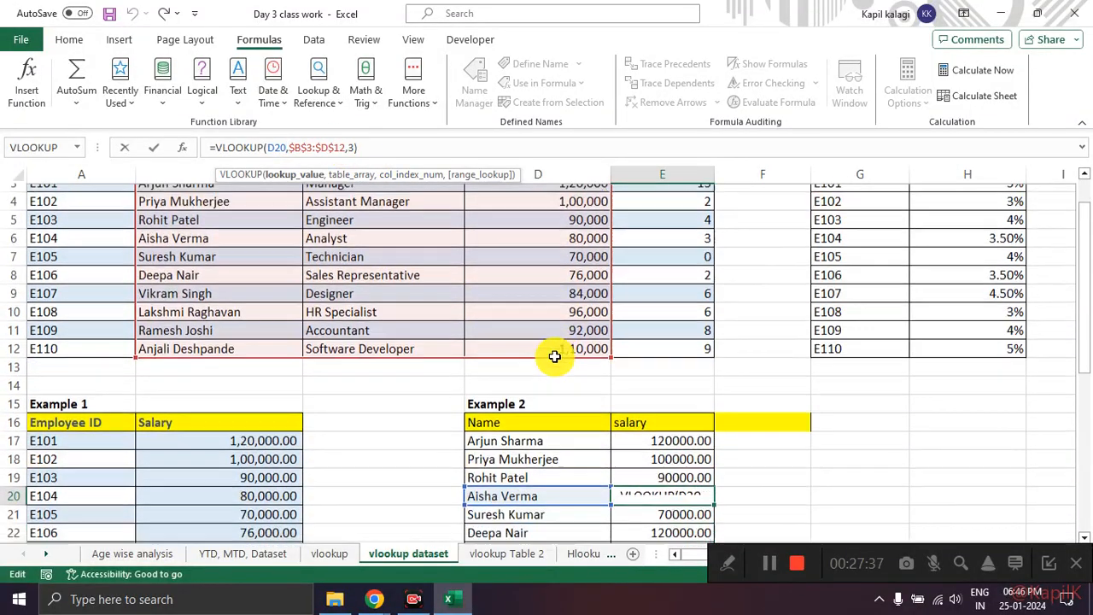
pyautogui.scroll(1, 232, 345)
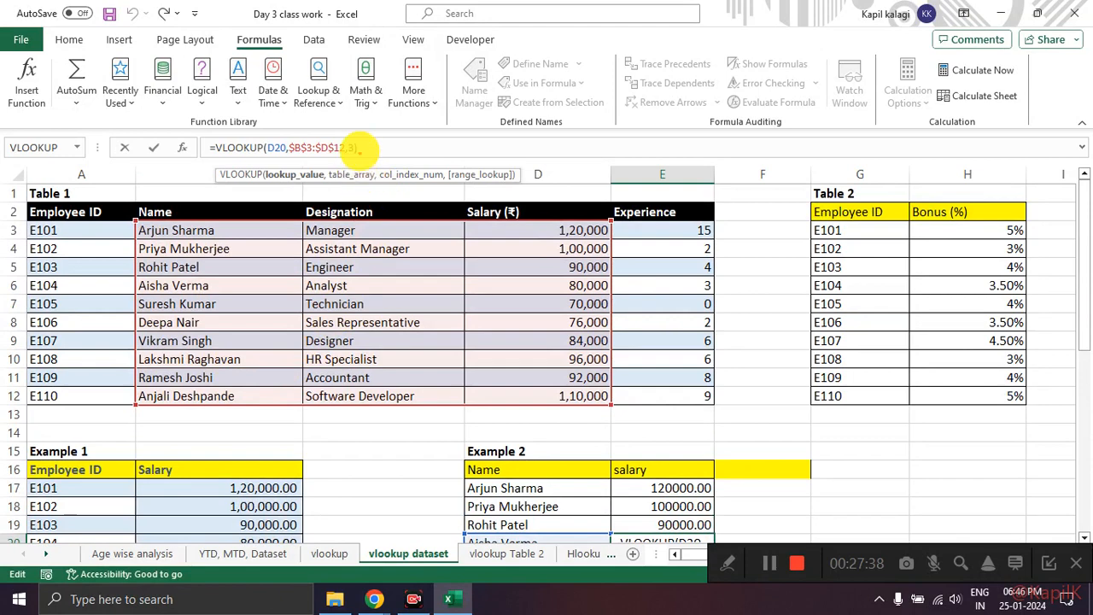
# Step: Mark the name, designation and salary columns of E20's table range in Table 1, and relate them to its column index 3
pyautogui.moveTo(232, 316); pyautogui.dragTo(303, 293)
pyautogui.moveTo(342, 321); pyautogui.dragTo(416, 299)
pyautogui.moveTo(476, 313); pyautogui.dragTo(546, 282)
pyautogui.moveTo(543, 257)
pyautogui.mouseDown()
pyautogui.moveTo(529, 256)
pyautogui.moveTo(565, 291)
pyautogui.moveTo(543, 257)
pyautogui.mouseUp()
pyautogui.moveTo(357, 145)
pyautogui.mouseDown()
pyautogui.moveTo(405, 180)
pyautogui.moveTo(493, 280)
pyautogui.mouseUp()
pyautogui.press('Escape')
pyautogui.click(349, 147)
pyautogui.click(420, 179)
pyautogui.press('Escape')
# Step: Inspect the VLOOKUP in E26 of Example 2, and look back at Table 1
pyautogui.scroll(-5, 581, 298)
pyautogui.click(654, 359)
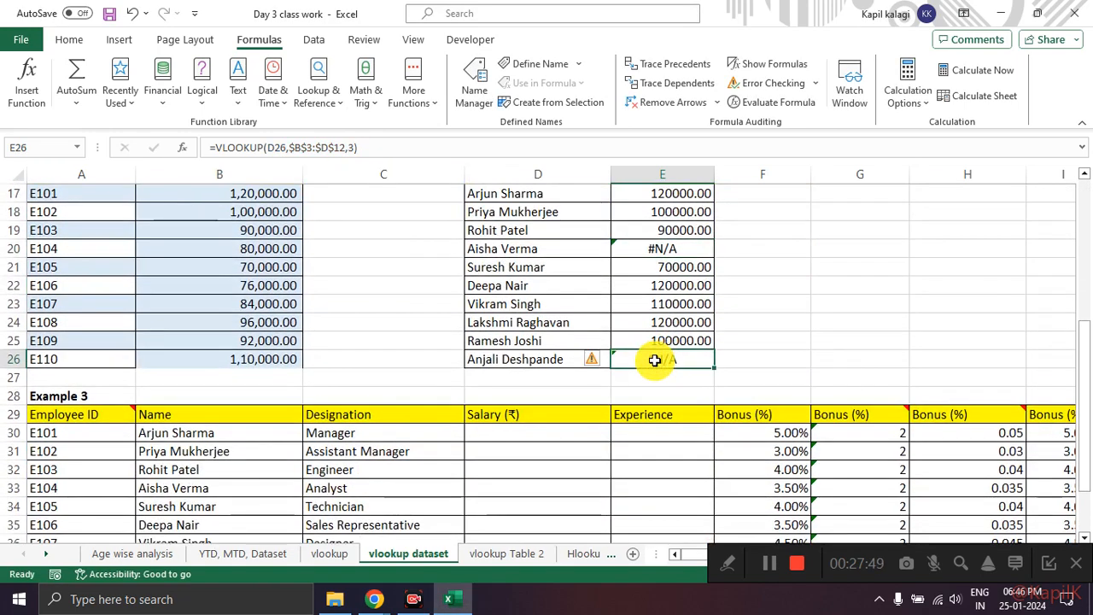
pyautogui.scroll(5, 397, 316)
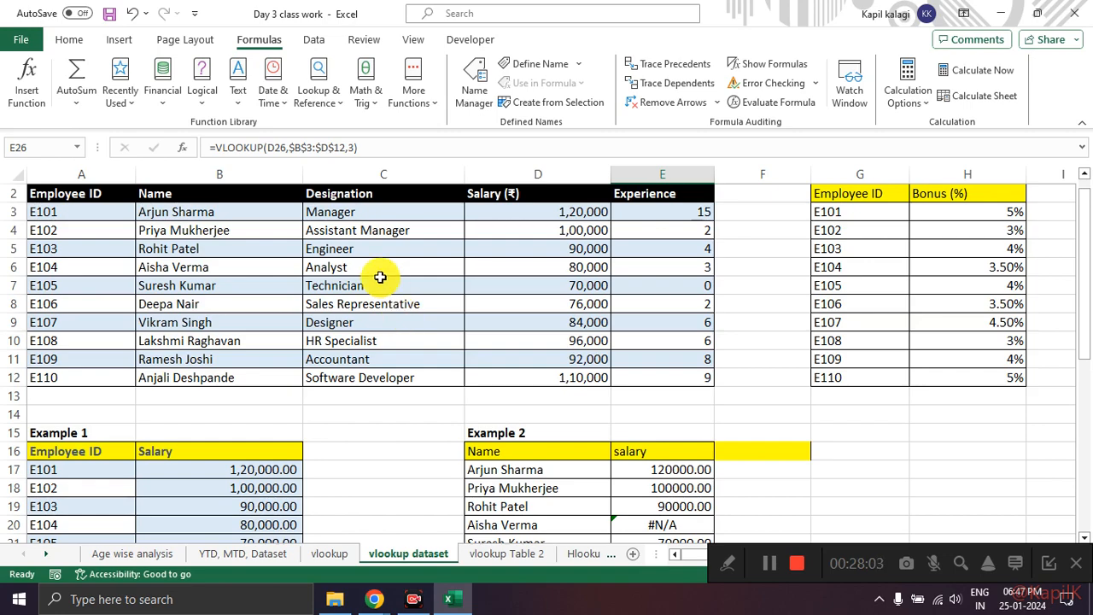
# Step: Review the VLOOKUP arguments of E26, and mark E17 and E20 in Example 2's salary column for comparison
pyautogui.click(184, 152)
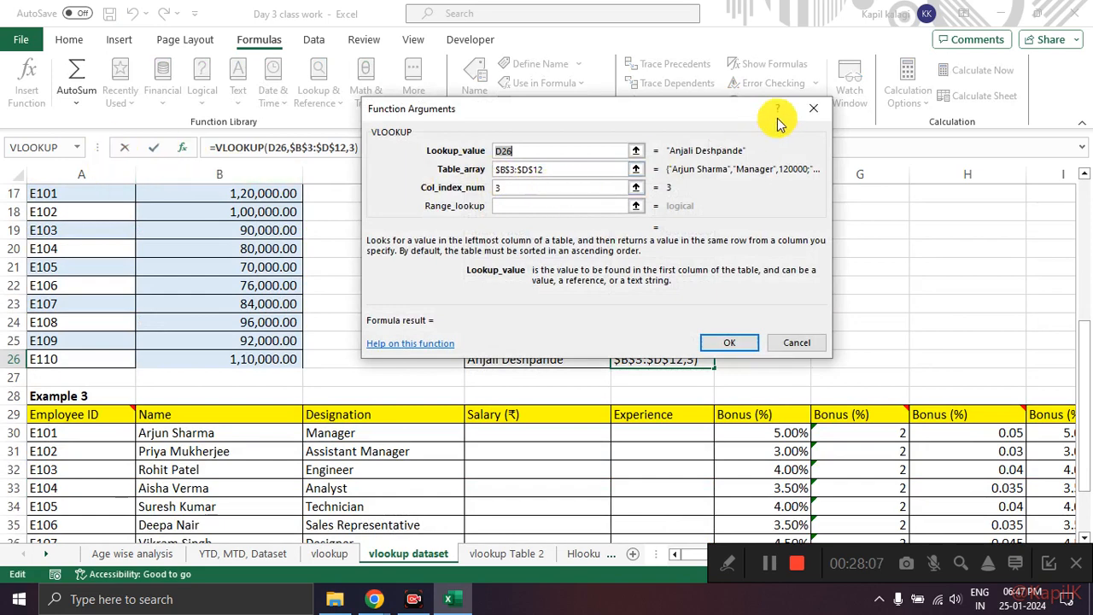
pyautogui.click(803, 108)
pyautogui.scroll(4, 696, 322)
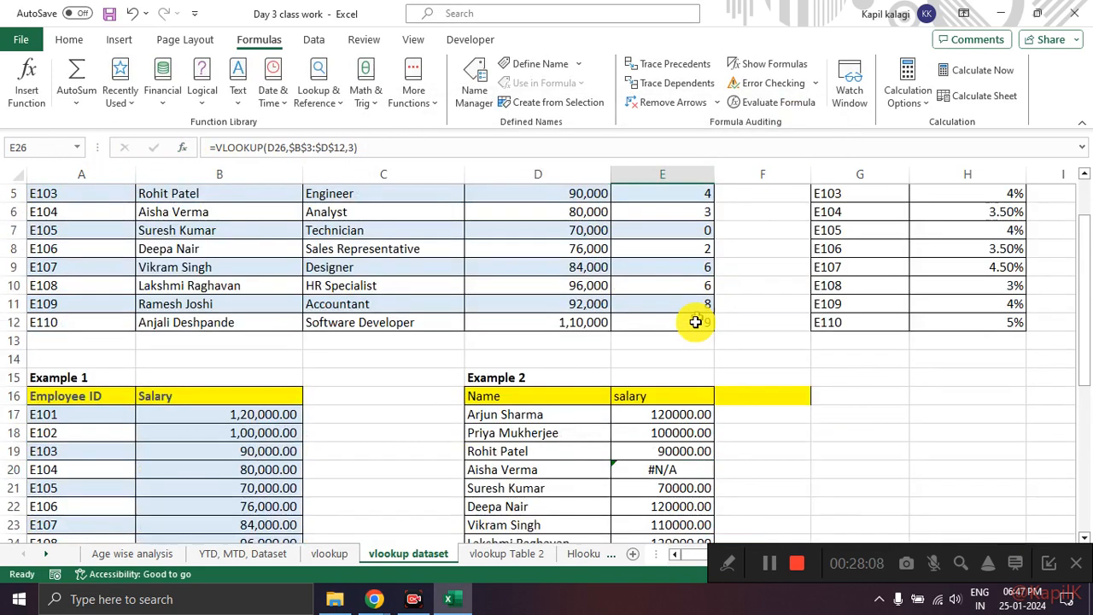
pyautogui.click(670, 416)
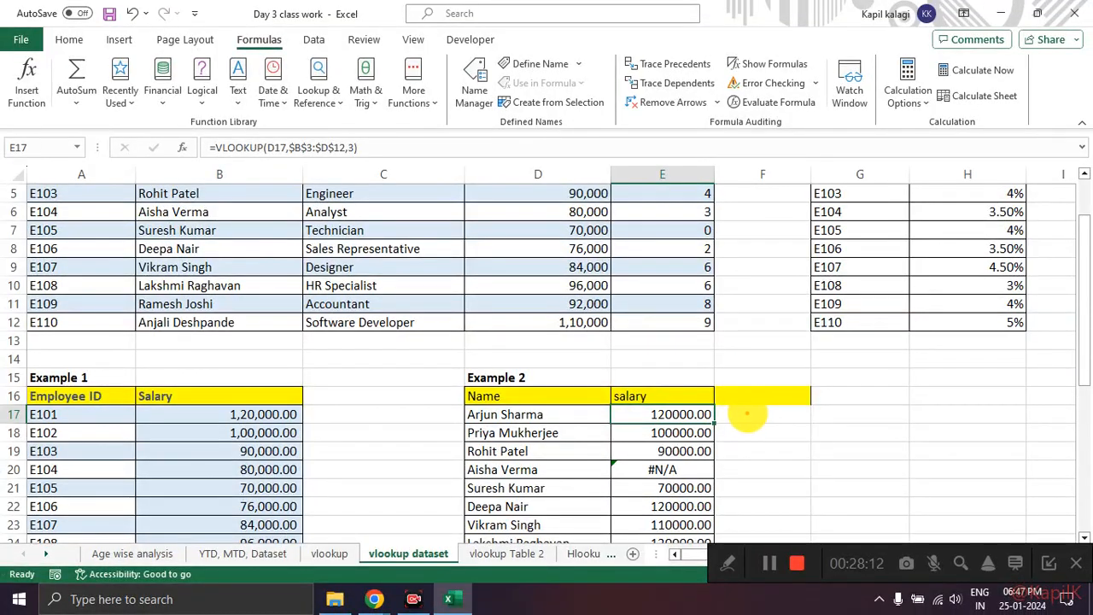
pyautogui.moveTo(720, 415); pyautogui.dragTo(786, 414)
pyautogui.moveTo(794, 470)
pyautogui.mouseDown()
pyautogui.moveTo(721, 469)
pyautogui.moveTo(733, 400)
pyautogui.mouseUp()
pyautogui.moveTo(748, 487); pyautogui.dragTo(763, 513)
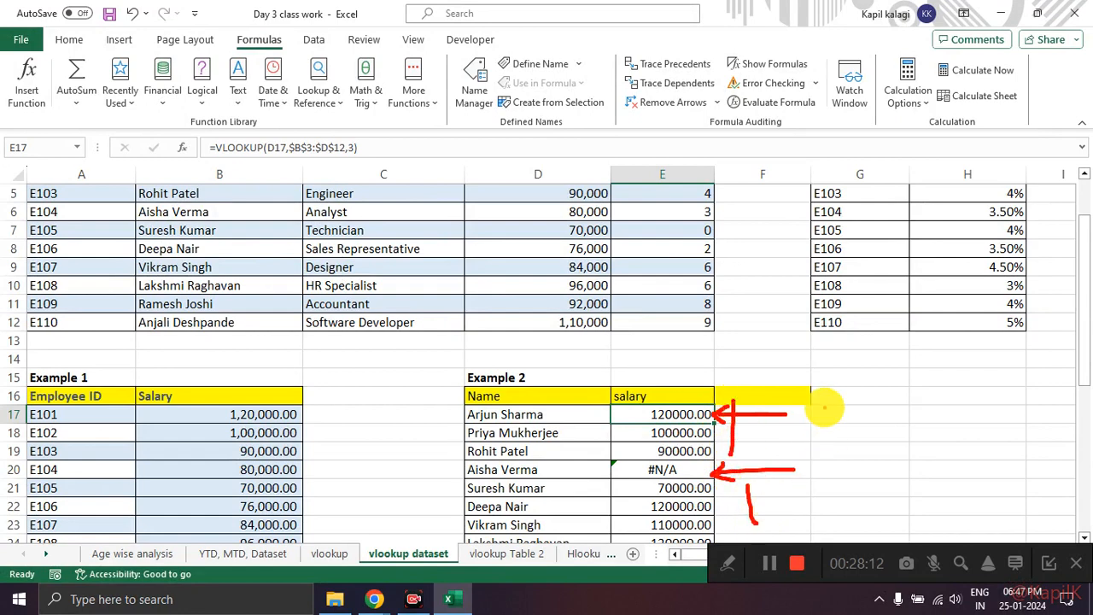
pyautogui.press('Escape')
pyautogui.moveTo(725, 417)
pyautogui.mouseDown()
pyautogui.moveTo(790, 418)
pyautogui.moveTo(738, 413)
pyautogui.moveTo(743, 436)
pyautogui.mouseUp()
pyautogui.press('Escape')
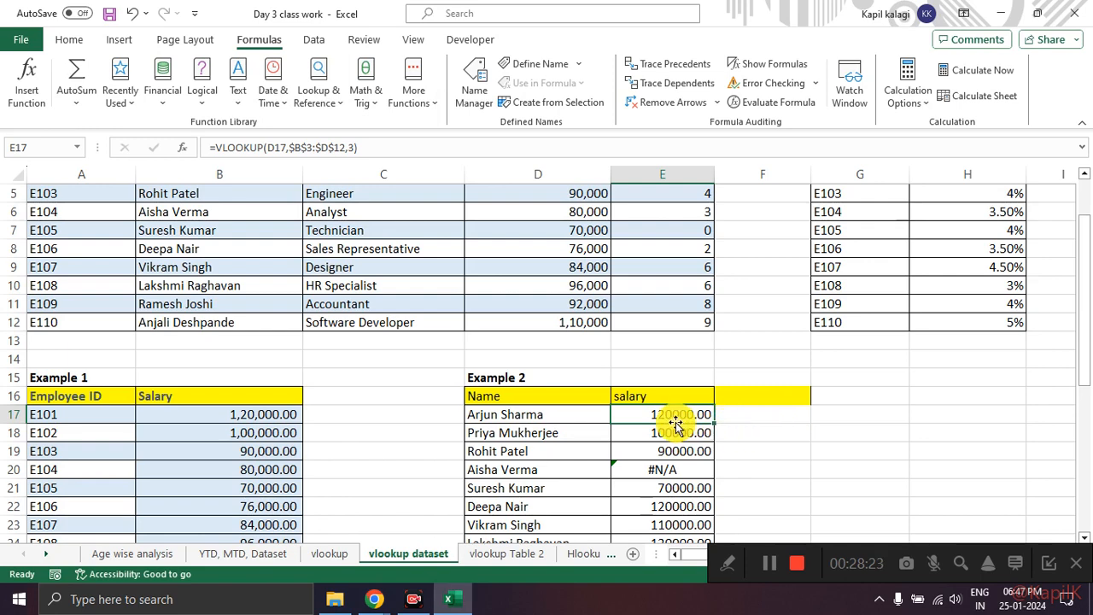
# Step: Check the Range_lookup argument in E17's VLOOKUP without changing the formula
pyautogui.click(182, 148)
pyautogui.click(538, 211)
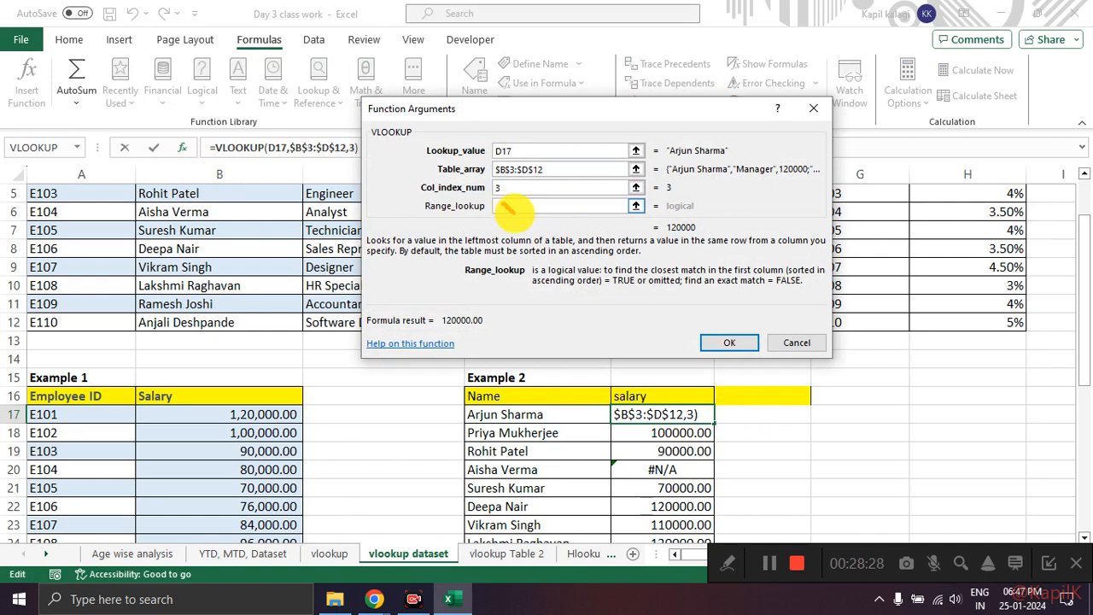
pyautogui.click(823, 107)
# Step: On the vlookup sheet, circle the default note for range_lookup in C6 and mark its TRUE/FALSE description
pyautogui.click(330, 553)
pyautogui.click(659, 340)
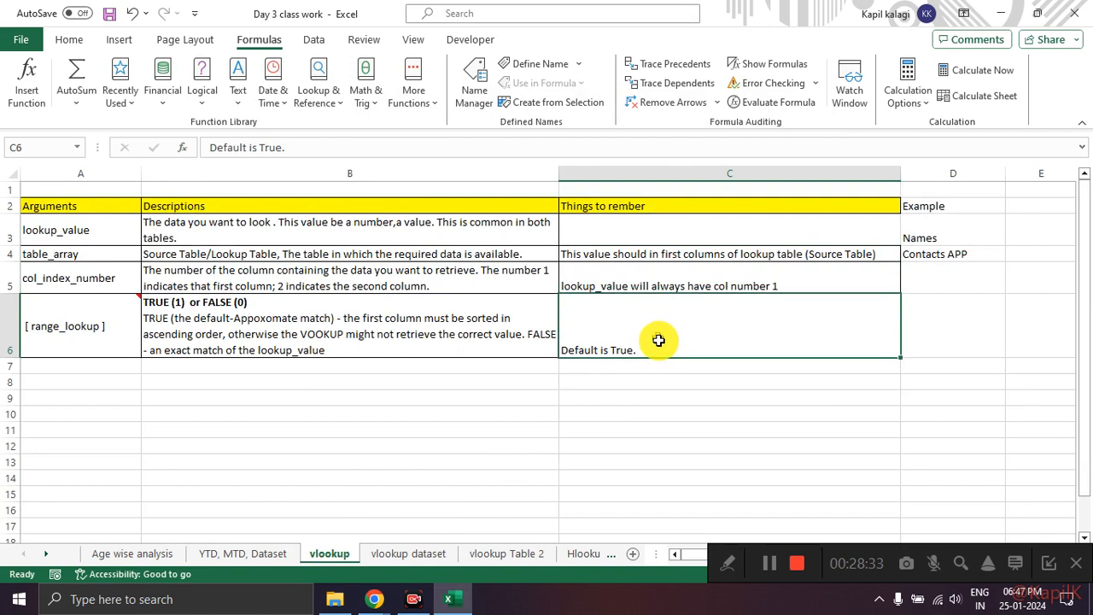
pyautogui.moveTo(648, 327)
pyautogui.mouseDown()
pyautogui.moveTo(549, 342)
pyautogui.moveTo(641, 322)
pyautogui.mouseUp()
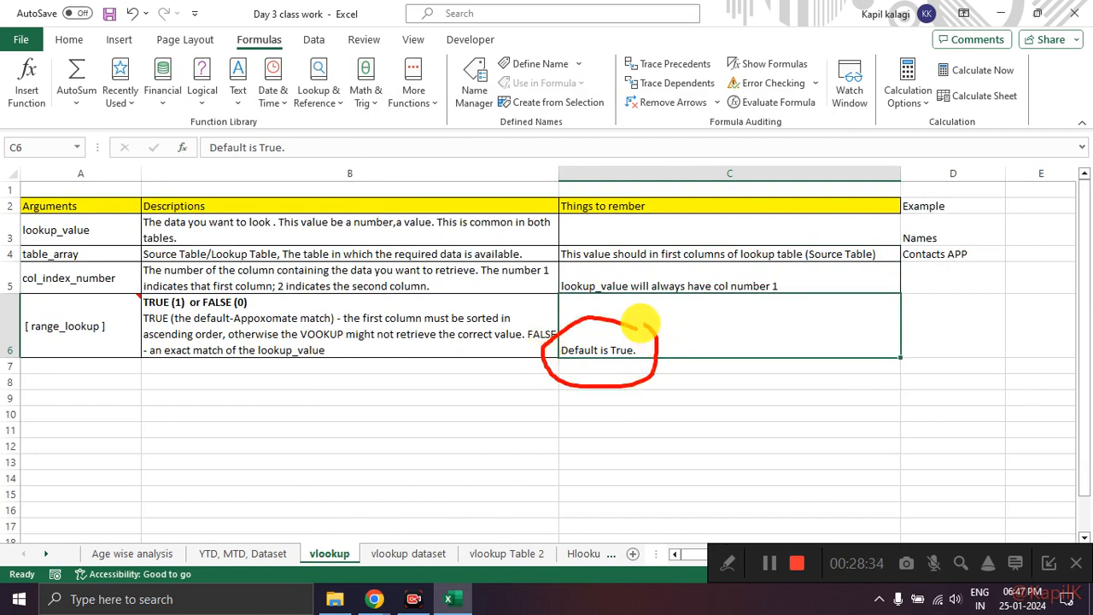
pyautogui.moveTo(194, 324); pyautogui.dragTo(333, 321)
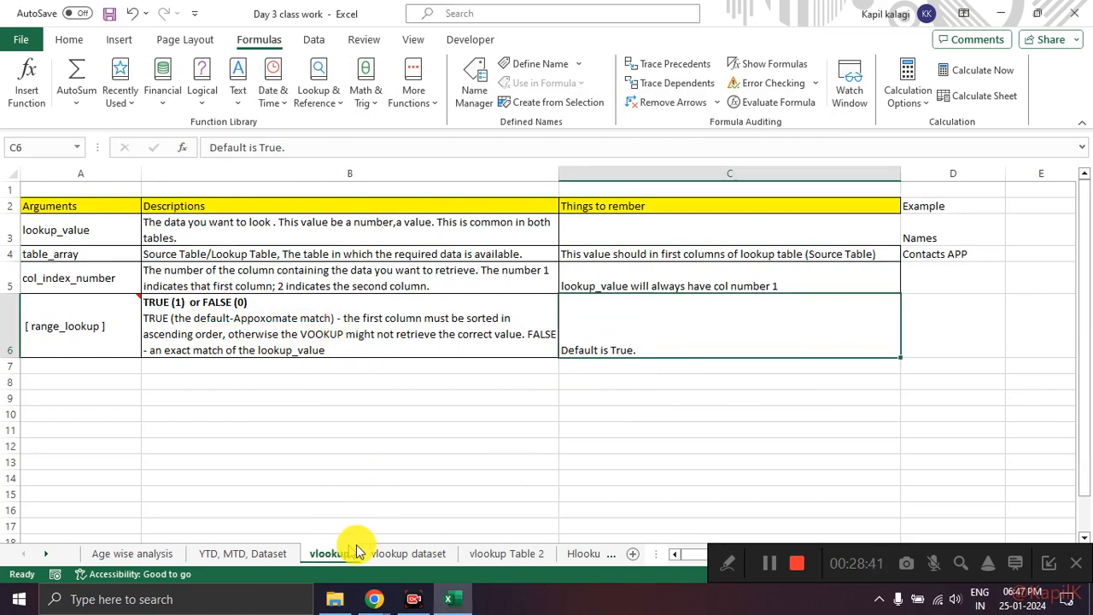
# Step: Return to the vlookup dataset sheet and relate Example 2's Name column to the circled name column of Table 1
pyautogui.click(395, 555)
pyautogui.scroll(-1, 607, 365)
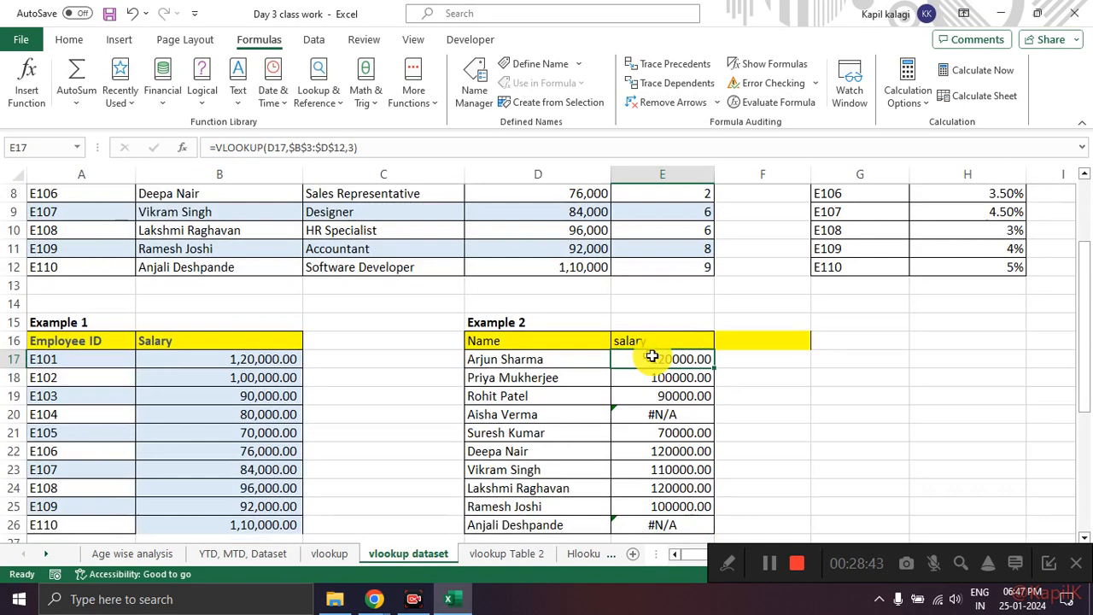
pyautogui.scroll(-1, 678, 353)
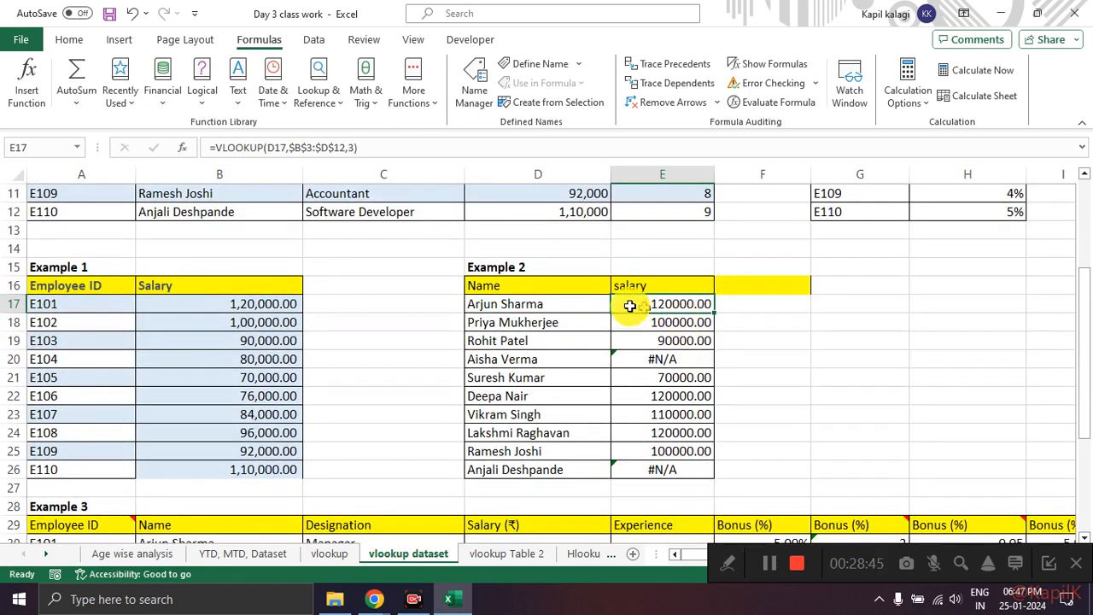
pyautogui.click(523, 306)
pyautogui.scroll(3, 293, 331)
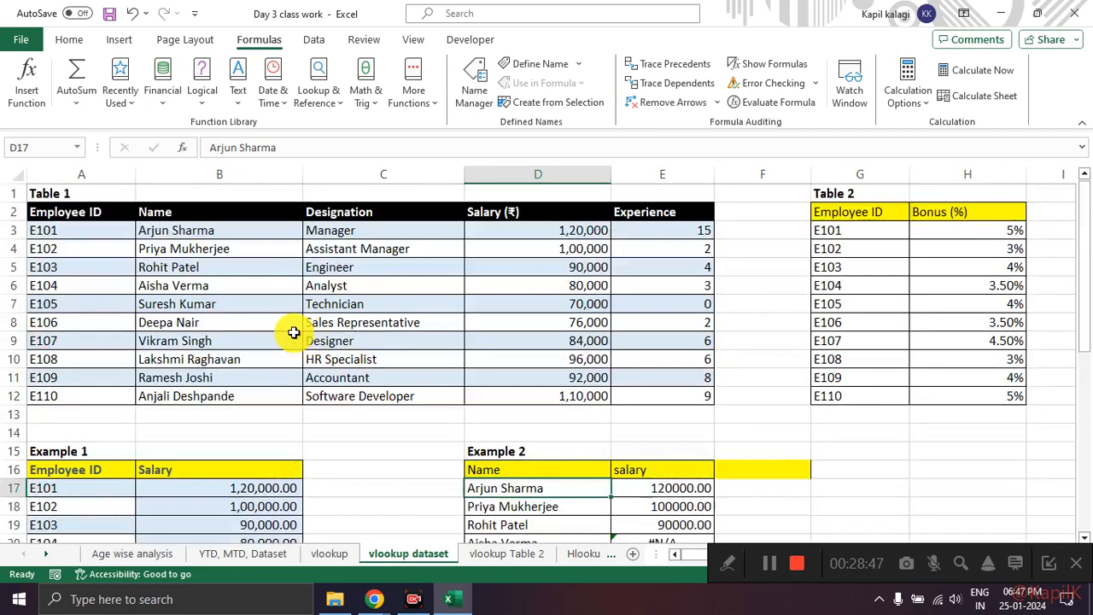
pyautogui.click(216, 227)
pyautogui.scroll(-2, 587, 412)
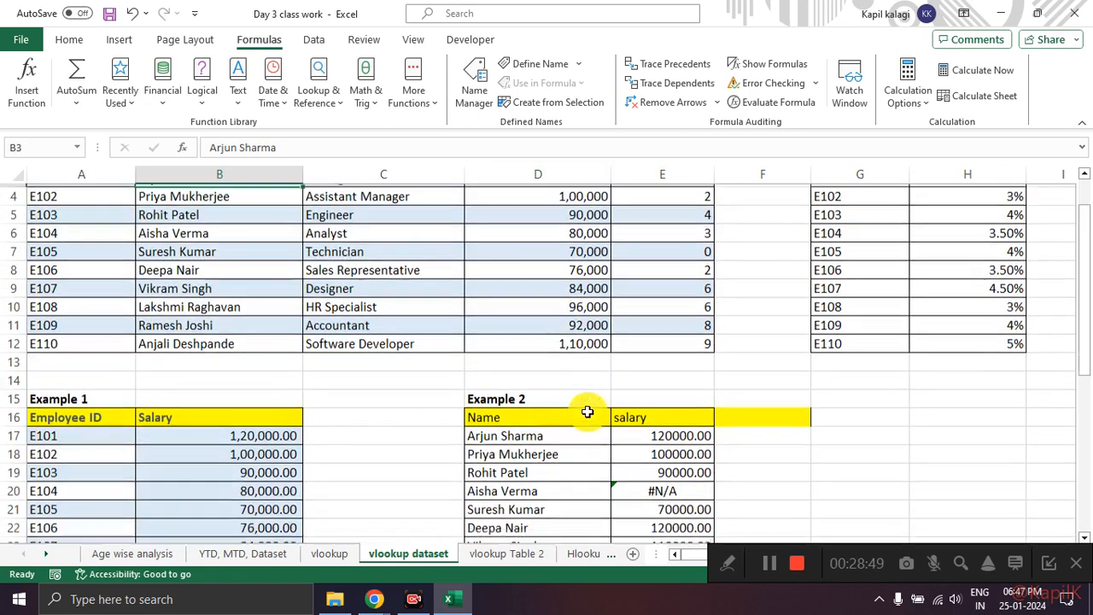
pyautogui.moveTo(538, 366)
pyautogui.mouseDown()
pyautogui.moveTo(483, 355)
pyautogui.moveTo(564, 395)
pyautogui.moveTo(553, 363)
pyautogui.mouseUp()
pyautogui.scroll(2, 478, 371)
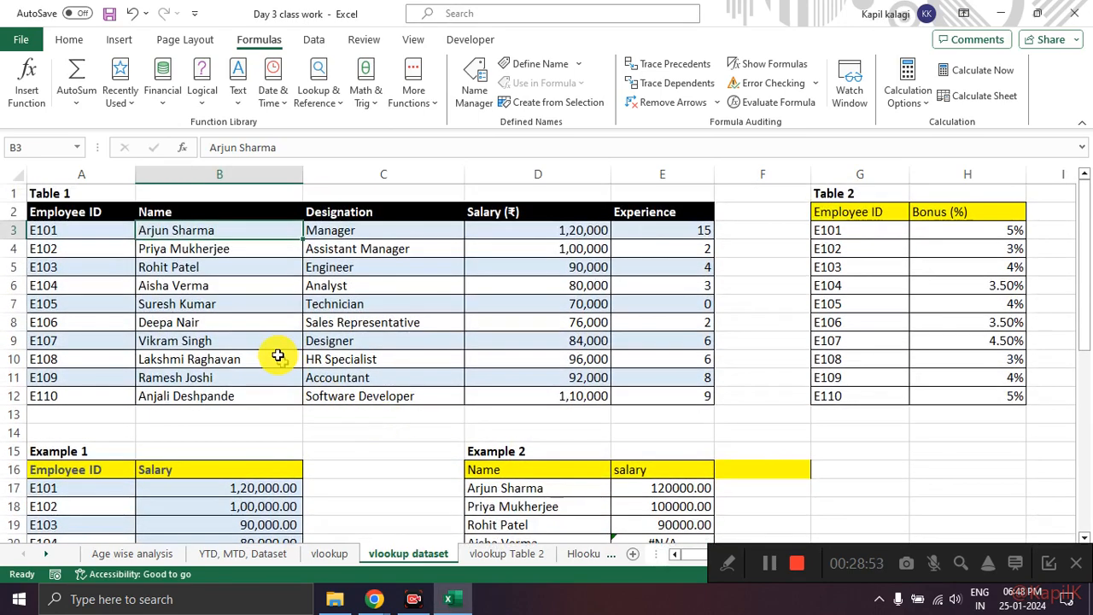
pyautogui.moveTo(243, 218)
pyautogui.mouseDown()
pyautogui.moveTo(141, 376)
pyautogui.moveTo(323, 267)
pyautogui.moveTo(299, 254)
pyautogui.mouseUp()
pyautogui.moveTo(498, 463)
pyautogui.mouseDown()
pyautogui.moveTo(319, 359)
pyautogui.moveTo(282, 350)
pyautogui.mouseUp()
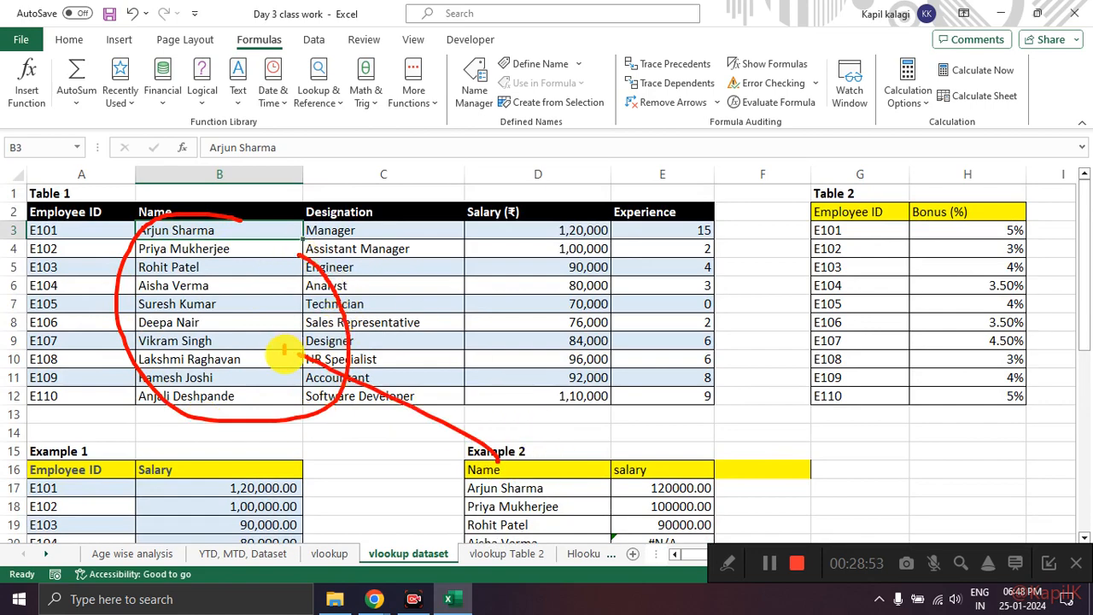
# Step: Mark the lookup name in D17, and trace it through Table 1's name column to the salary in D3
pyautogui.scroll(-1, 509, 342)
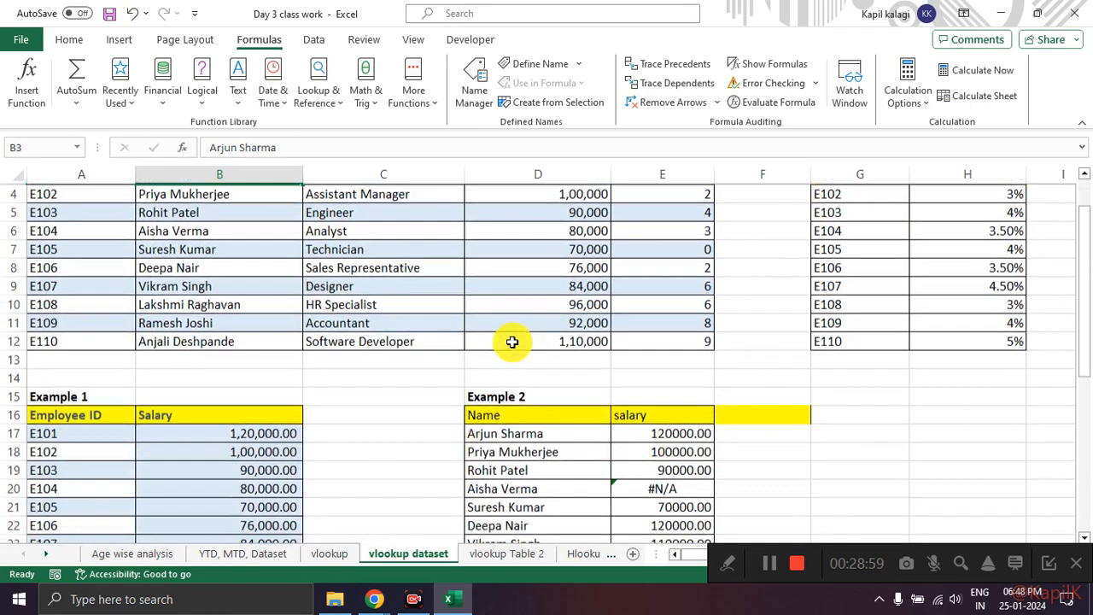
pyautogui.scroll(-1, 513, 342)
pyautogui.scroll(2, 512, 410)
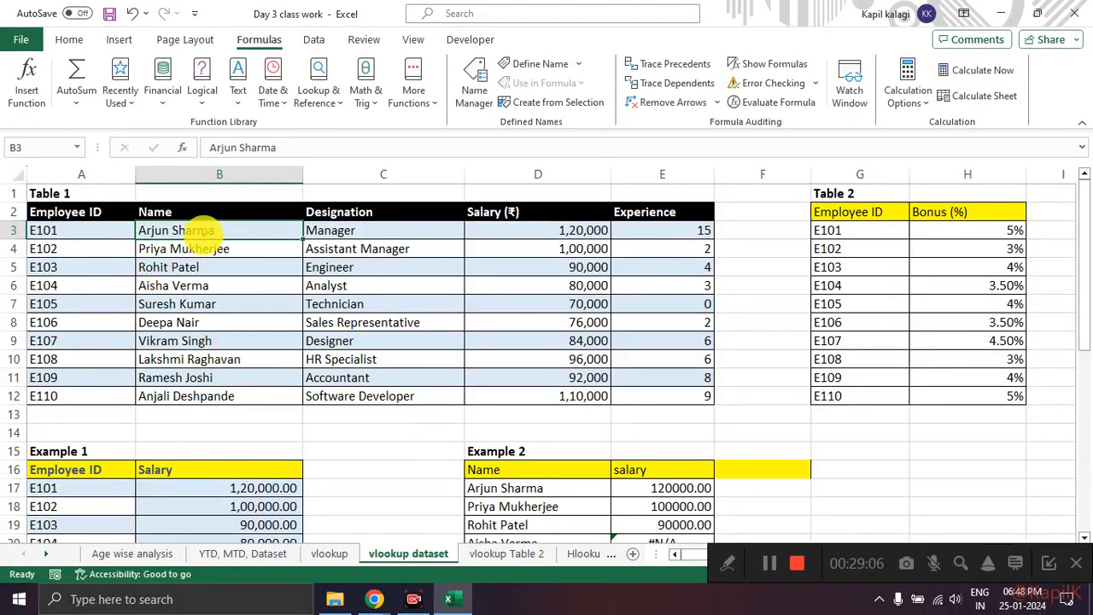
pyautogui.moveTo(484, 468)
pyautogui.mouseDown()
pyautogui.moveTo(463, 483)
pyautogui.moveTo(486, 473)
pyautogui.mouseUp()
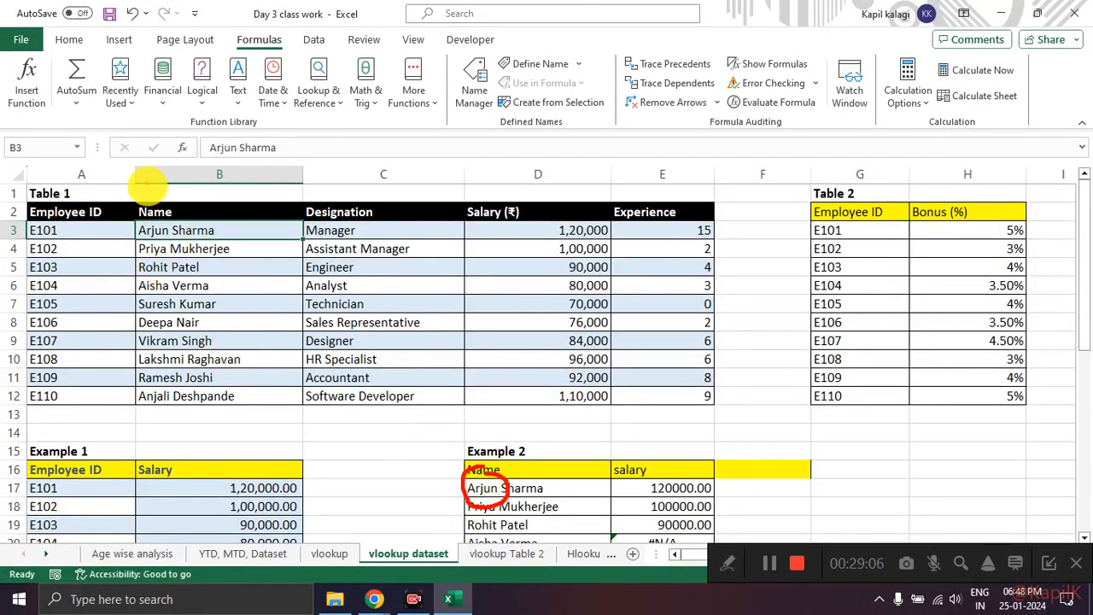
pyautogui.moveTo(151, 207)
pyautogui.mouseDown()
pyautogui.moveTo(244, 317)
pyautogui.moveTo(175, 189)
pyautogui.moveTo(184, 203)
pyautogui.moveTo(493, 231)
pyautogui.moveTo(484, 243)
pyautogui.mouseUp()
pyautogui.moveTo(619, 211)
pyautogui.mouseDown()
pyautogui.moveTo(567, 230)
pyautogui.moveTo(581, 216)
pyautogui.mouseUp()
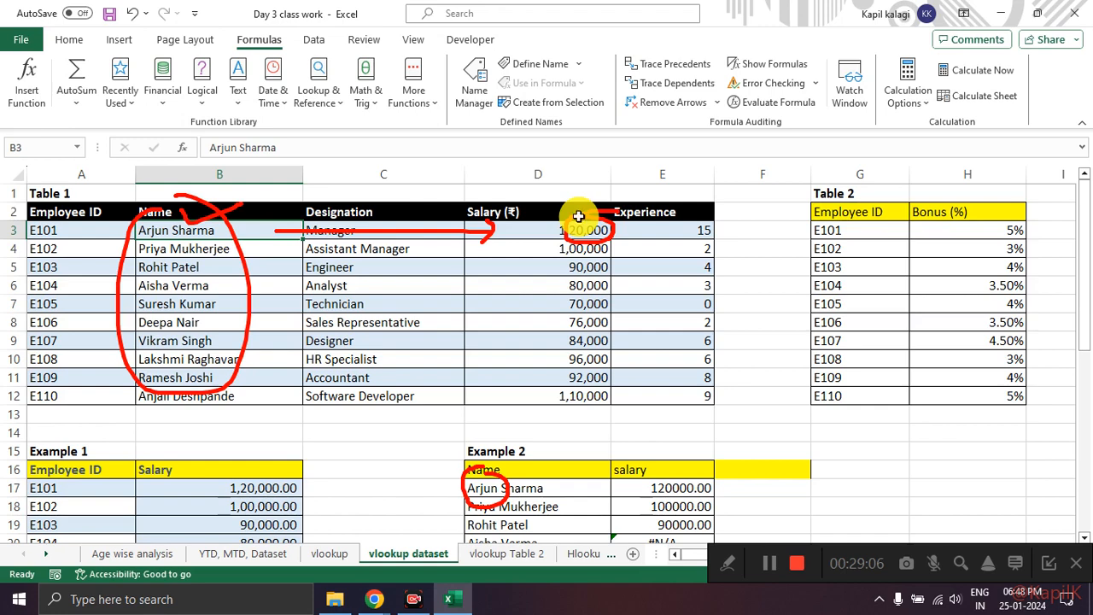
pyautogui.press('Escape')
# Step: Underline the first lookup names in Example 2, and examine the salary results in E17:E25 and E20's formula
pyautogui.scroll(-1, 570, 224)
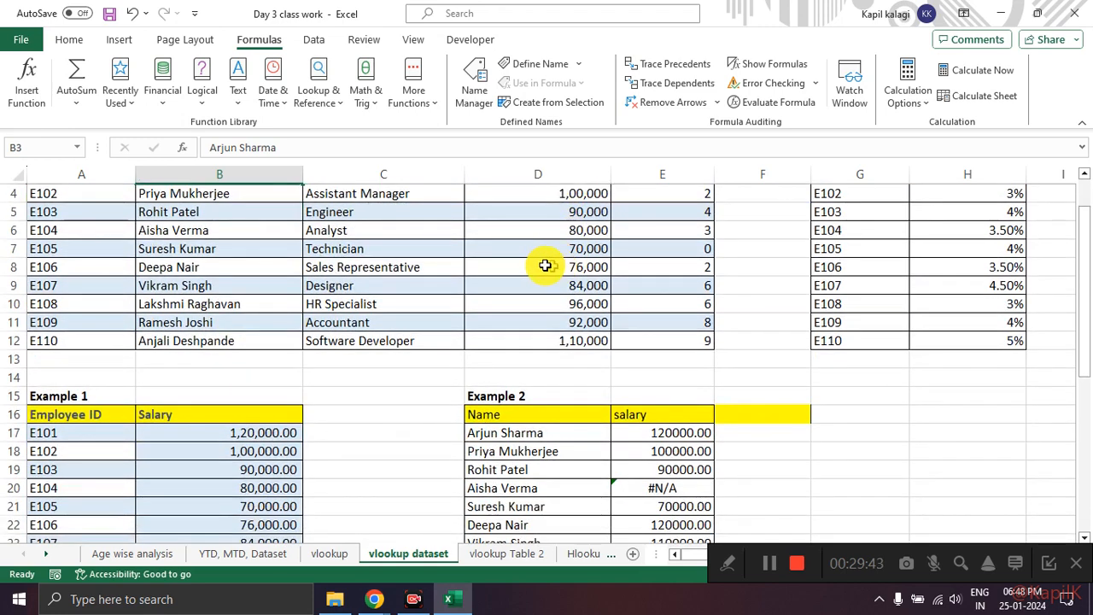
pyautogui.moveTo(469, 443)
pyautogui.mouseDown()
pyautogui.moveTo(501, 443)
pyautogui.moveTo(508, 459)
pyautogui.moveTo(493, 480)
pyautogui.mouseUp()
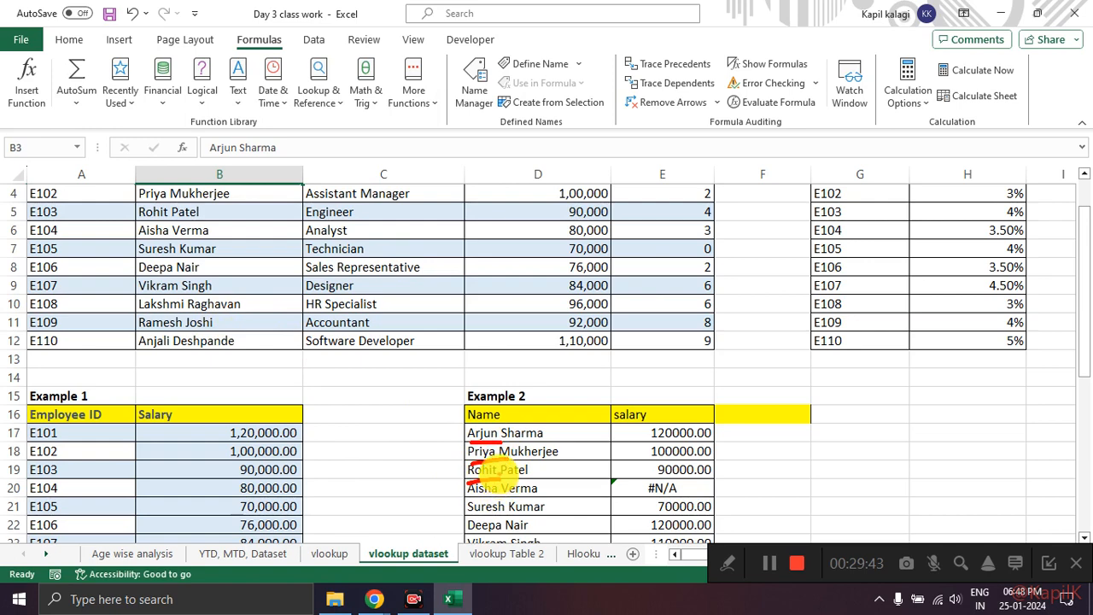
pyautogui.scroll(1, 447, 378)
pyautogui.scroll(-1, 282, 266)
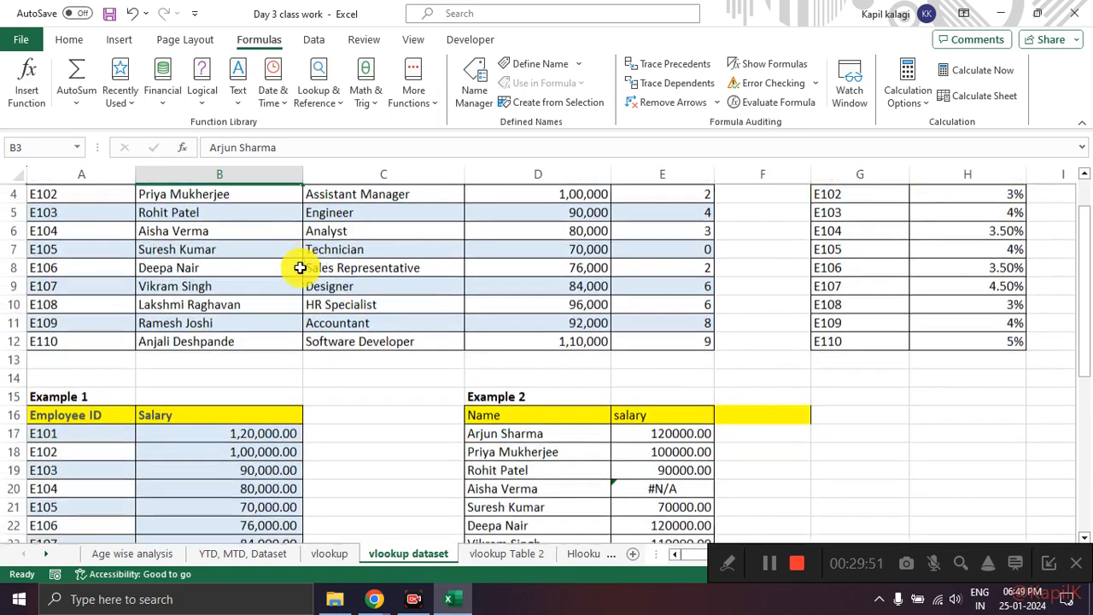
pyautogui.scroll(-2, 299, 267)
pyautogui.moveTo(657, 325); pyautogui.dragTo(669, 462)
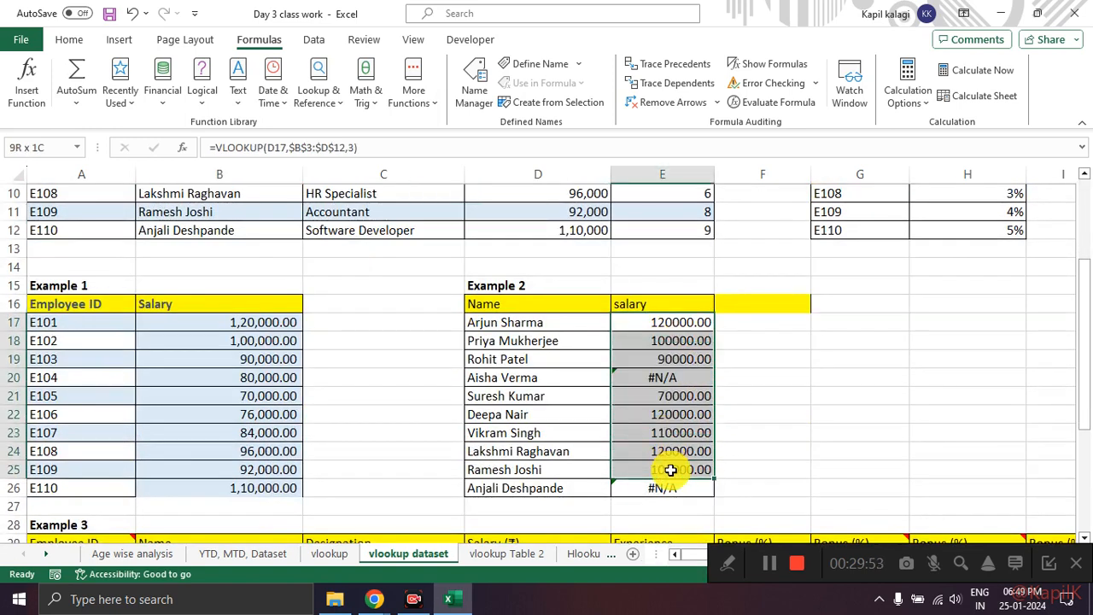
pyautogui.click(671, 377)
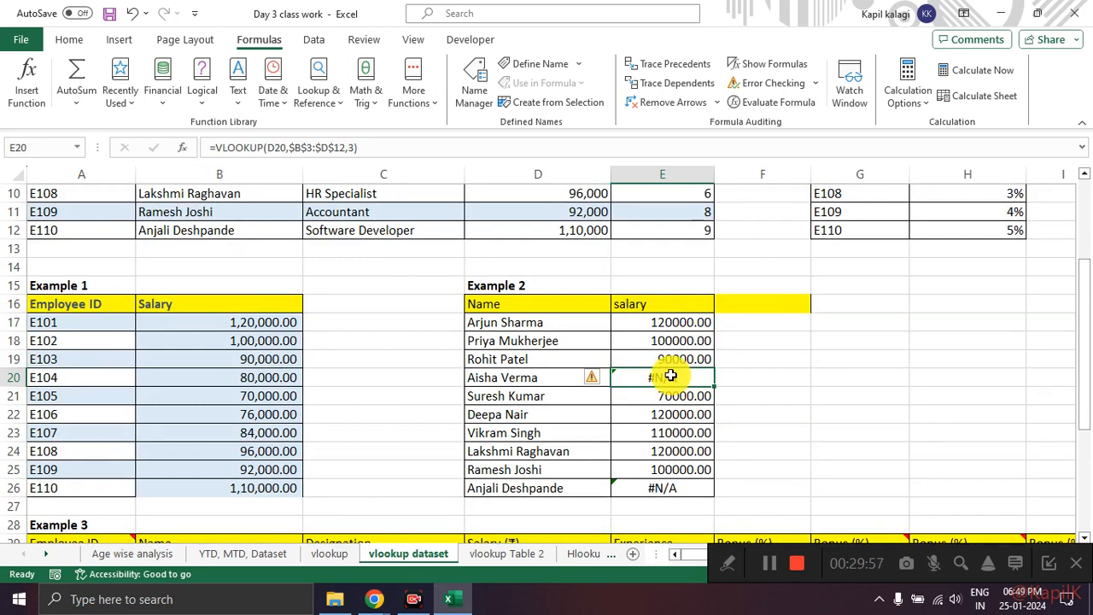
# Step: Set the Range_lookup argument of E17's VLOOKUP to False
pyautogui.click(667, 327)
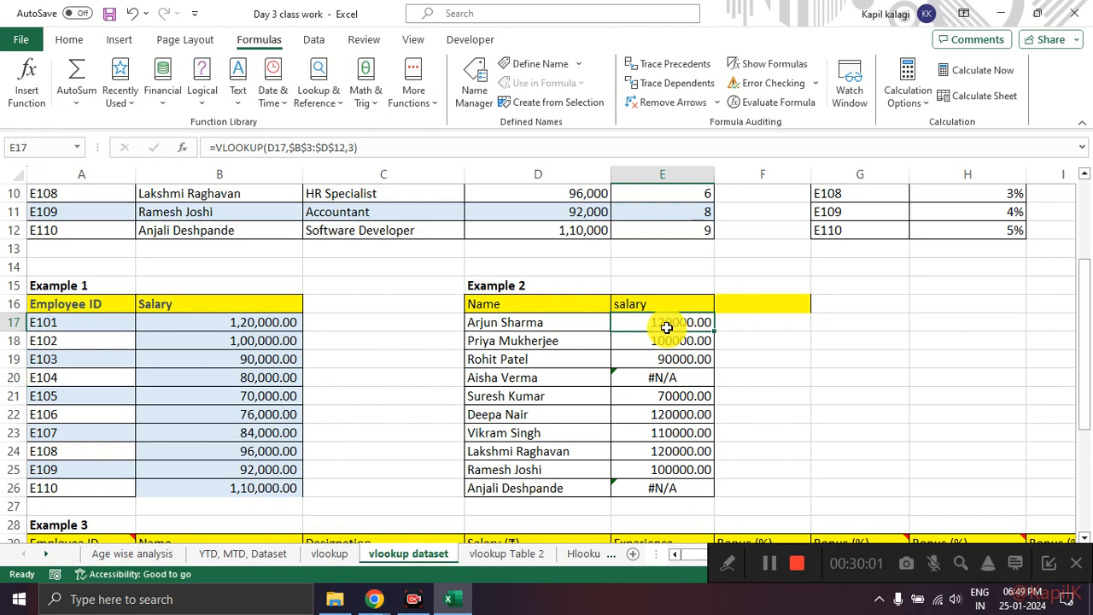
pyautogui.click(188, 148)
pyautogui.click(568, 206)
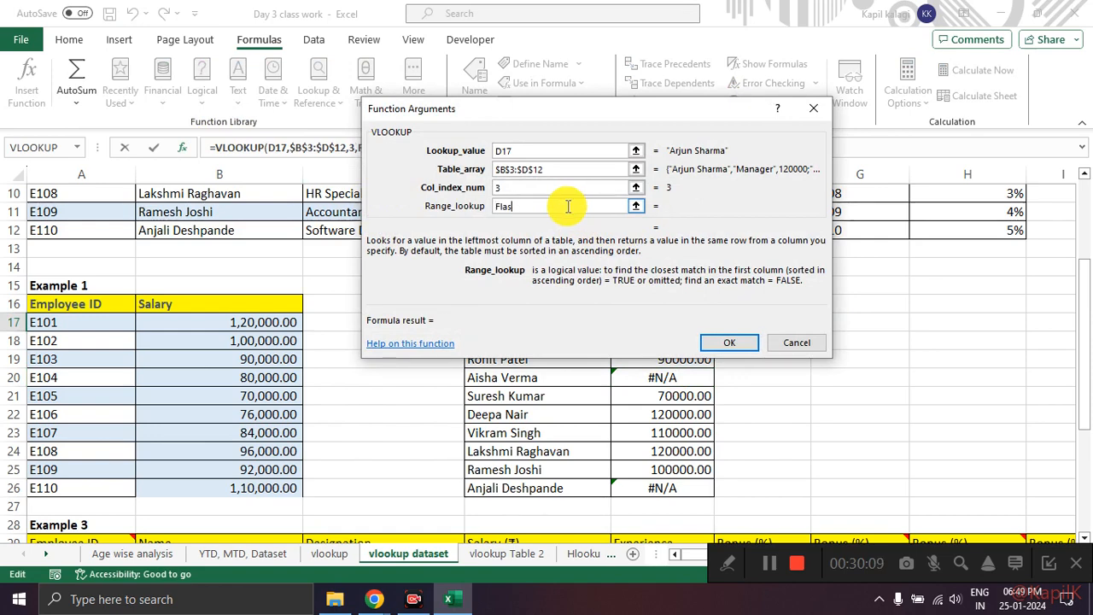
pyautogui.write('e')
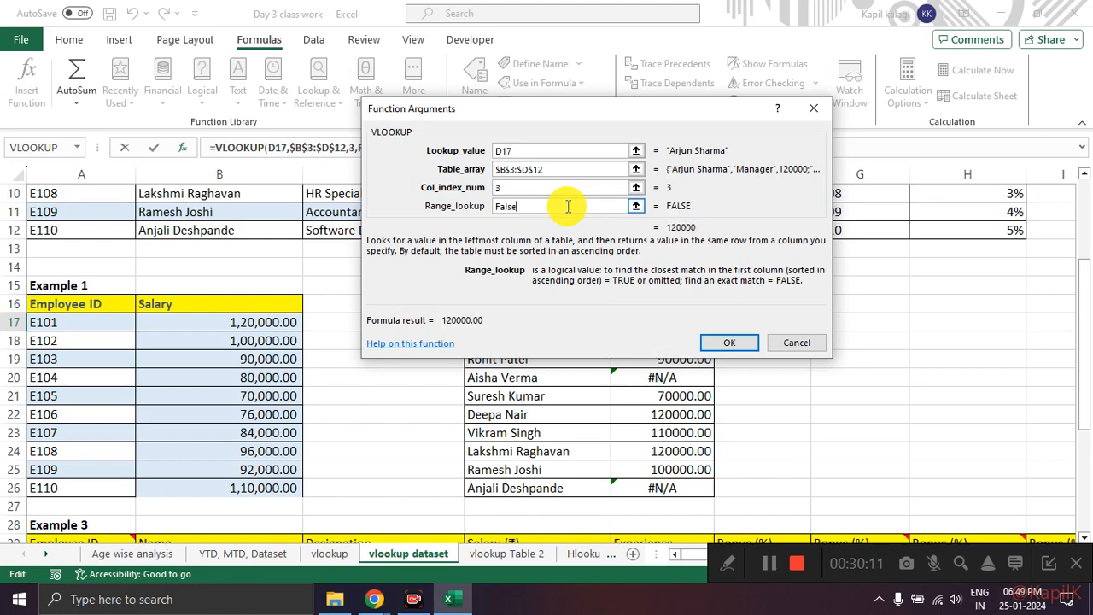
pyautogui.moveTo(681, 204)
pyautogui.mouseDown()
pyautogui.moveTo(664, 200)
pyautogui.moveTo(687, 201)
pyautogui.mouseUp()
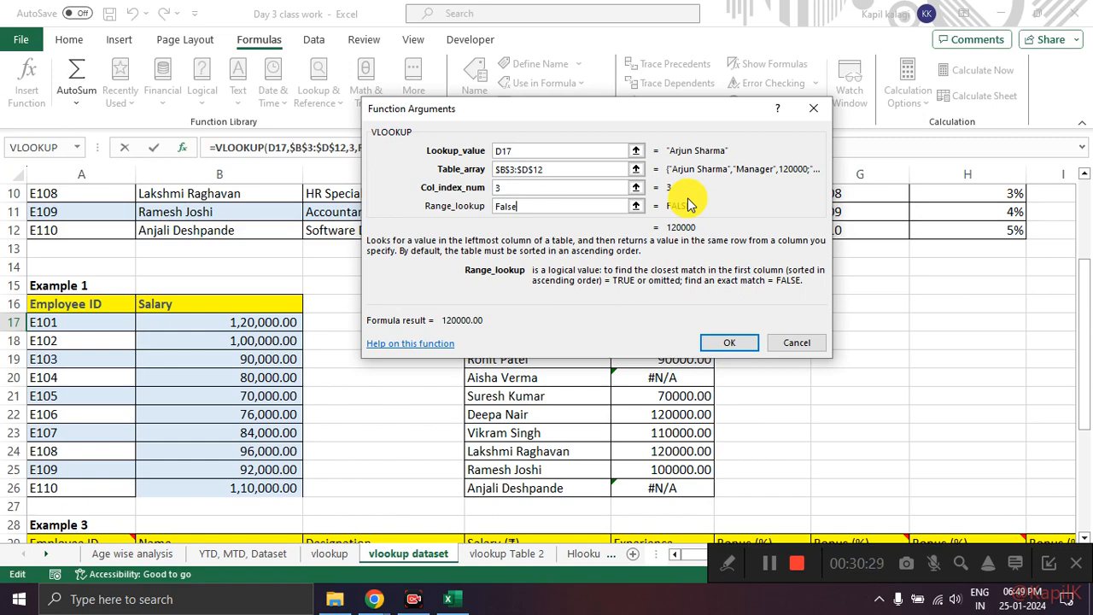
pyautogui.click(717, 341)
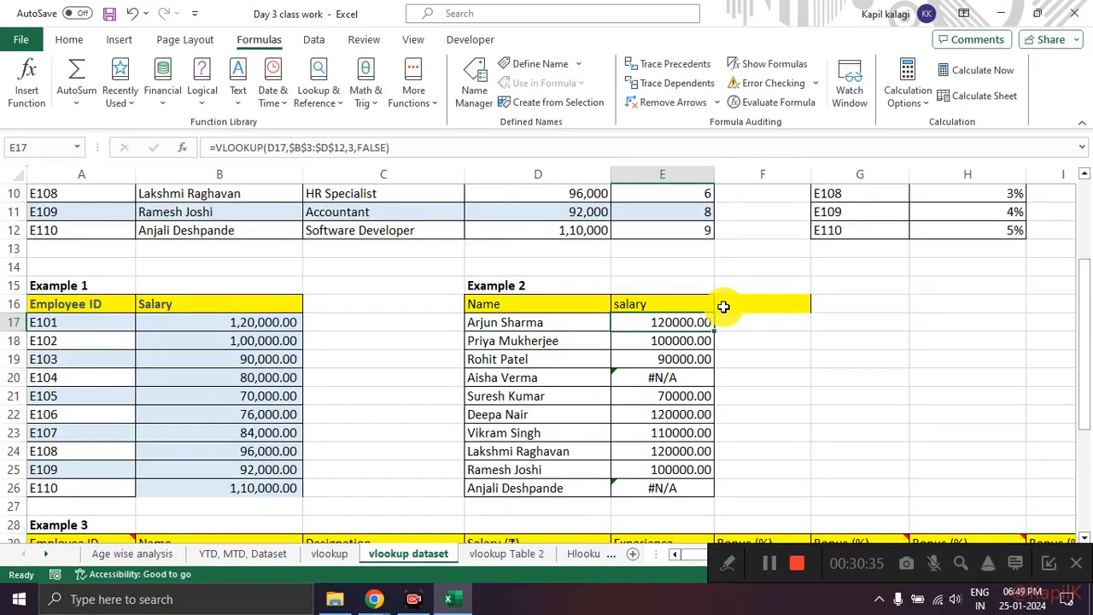
# Step: Point an arrow at E17 in Example 2 and circle the FALSE argument in its formula
pyautogui.hotkey('ctrl', '2')
pyautogui.moveTo(722, 323)
pyautogui.mouseDown()
pyautogui.moveTo(771, 324)
pyautogui.moveTo(730, 339)
pyautogui.mouseUp()
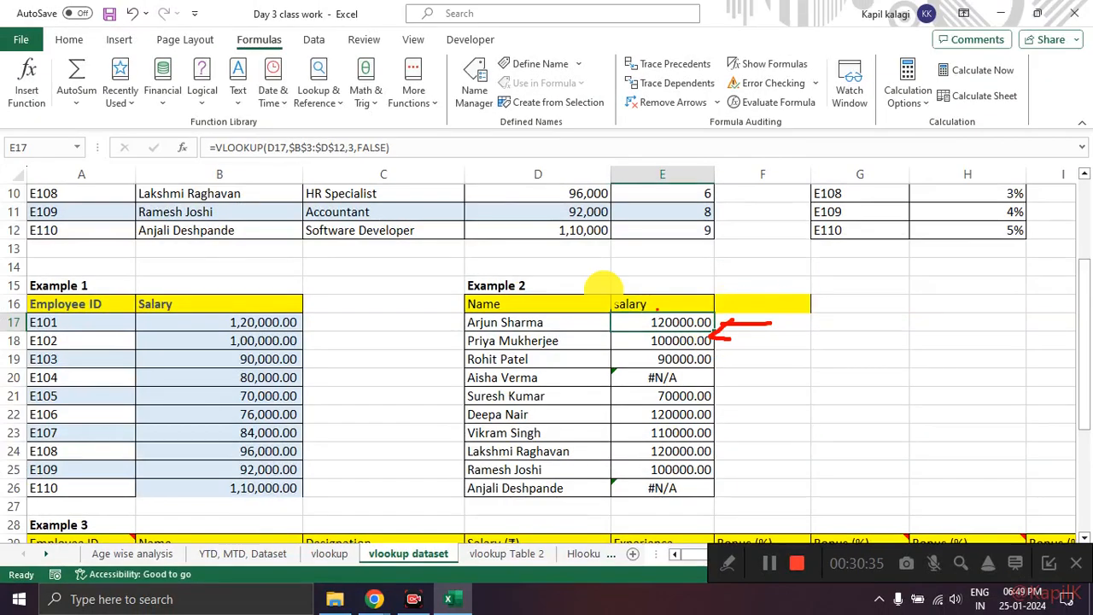
pyautogui.moveTo(399, 150); pyautogui.dragTo(350, 137)
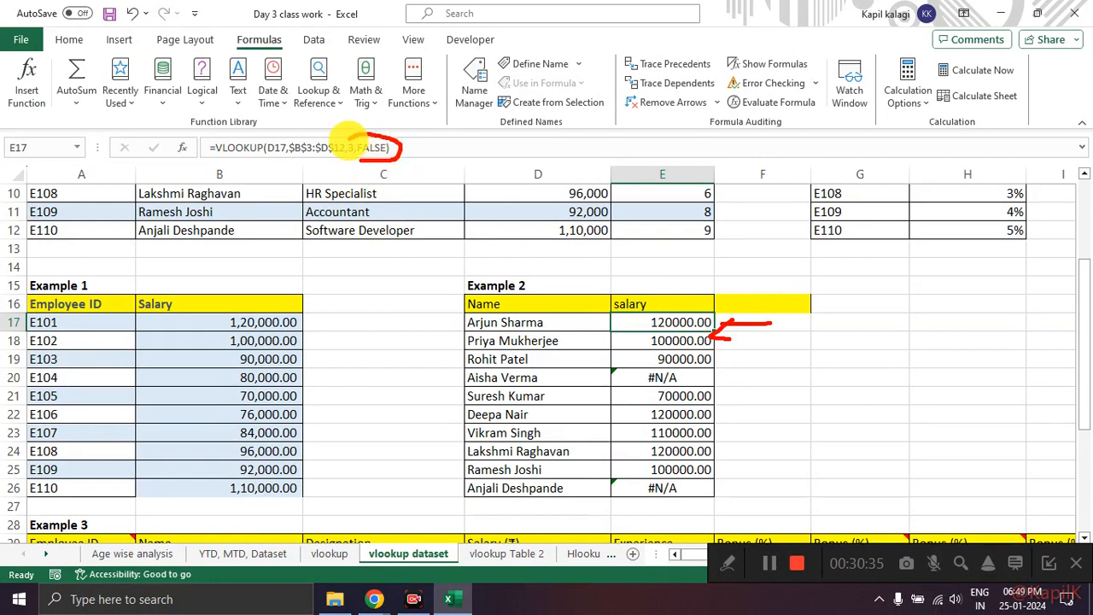
pyautogui.hotkey('ctrl', '2')
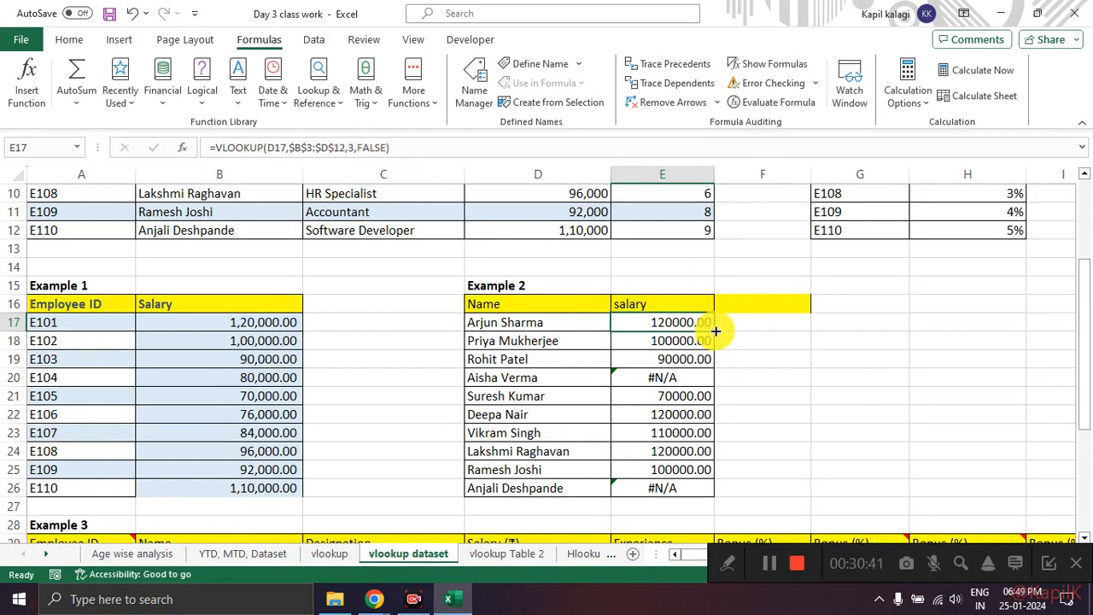
# Step: Fill E17's exact-match VLOOKUP down Example 2's salary column to E26, and look back at Table 1
pyautogui.doubleClick(715, 330)
pyautogui.click(797, 344)
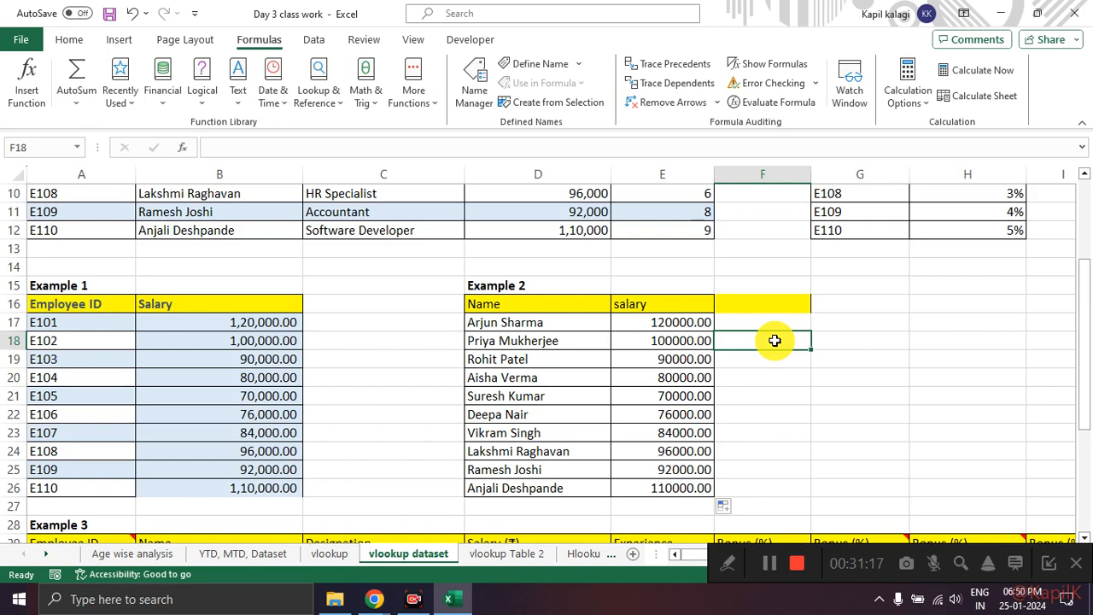
pyautogui.scroll(3, 775, 340)
pyautogui.click(636, 432)
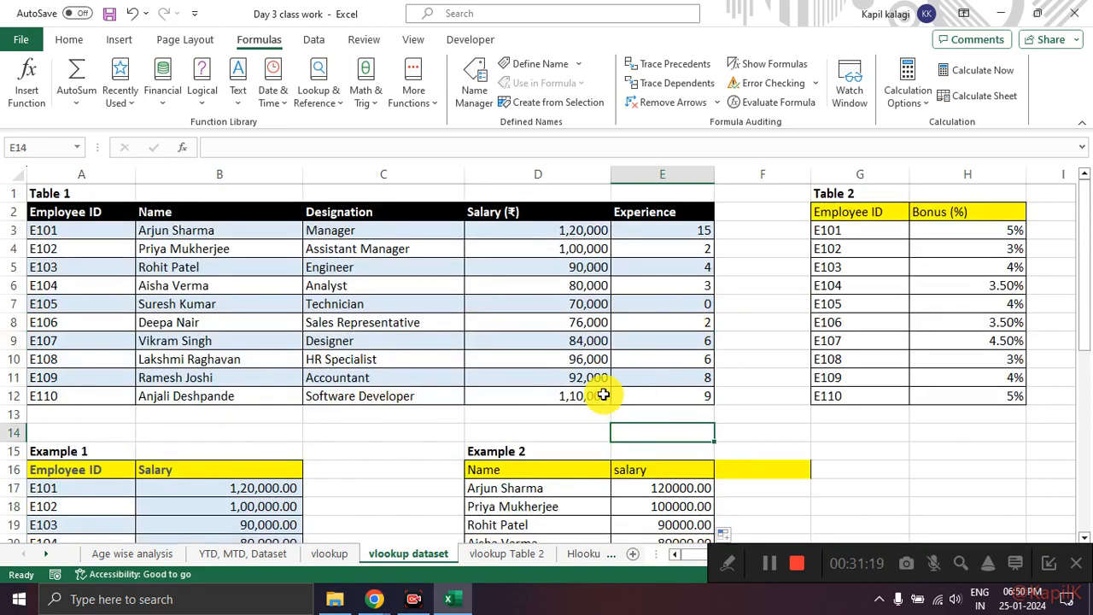
pyautogui.hotkey('alt', 'Tab')
pyautogui.hotkey('alt', 'Tab')
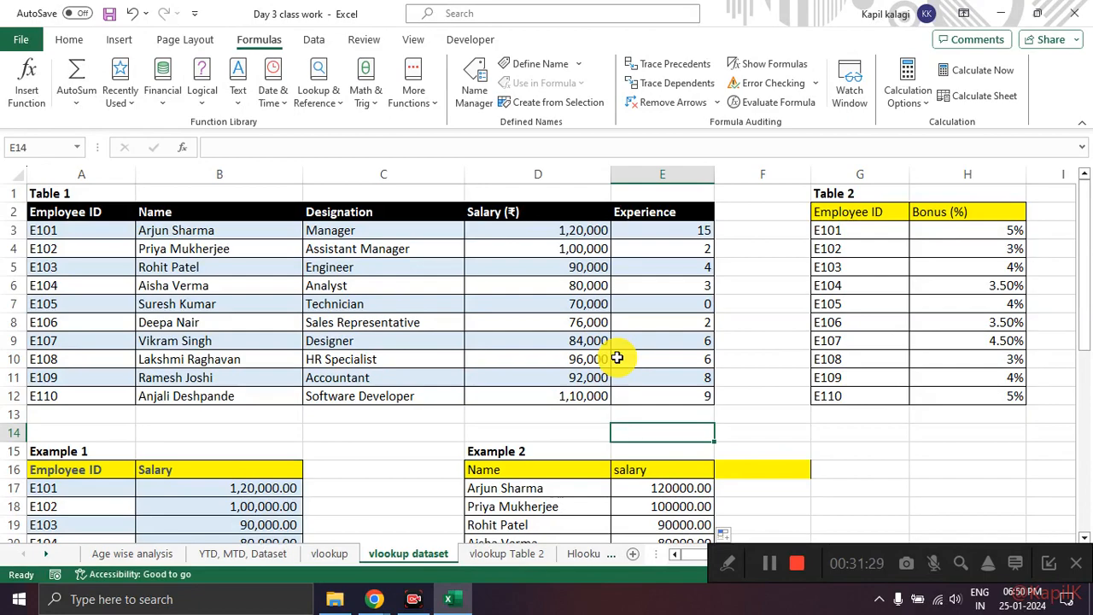
# Step: Examine Example 3's blank Salary and Experience cells D30:E39 and look back at the tables above
pyautogui.scroll(-8, 617, 357)
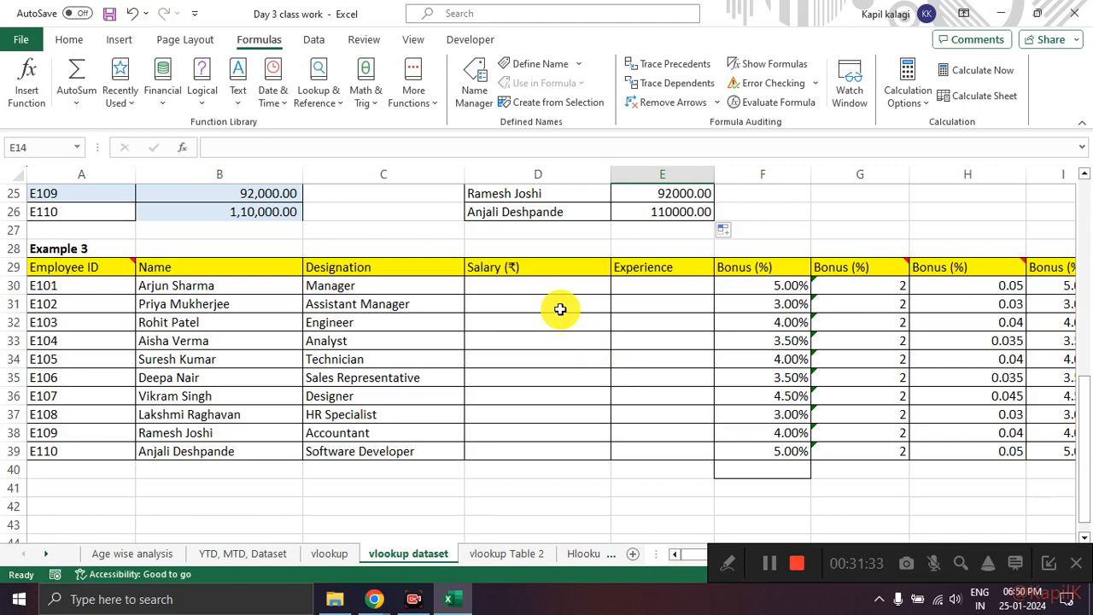
pyautogui.scroll(1, 623, 300)
pyautogui.scroll(1, 623, 300)
pyautogui.scroll(-1, 678, 281)
pyautogui.moveTo(522, 285); pyautogui.dragTo(676, 444)
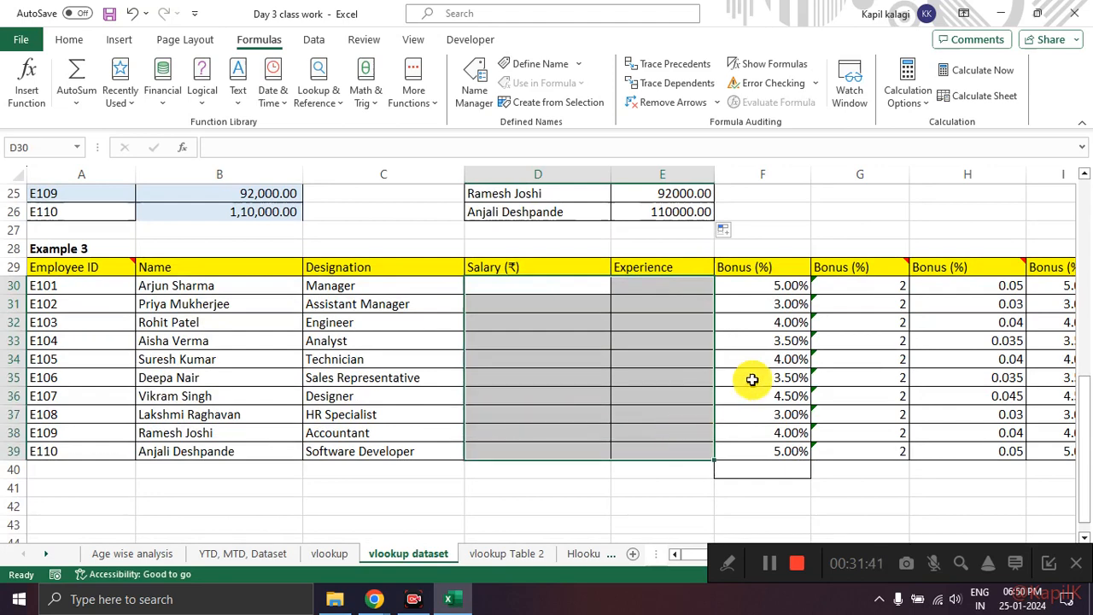
pyautogui.click(667, 358)
pyautogui.moveTo(555, 283); pyautogui.dragTo(642, 456)
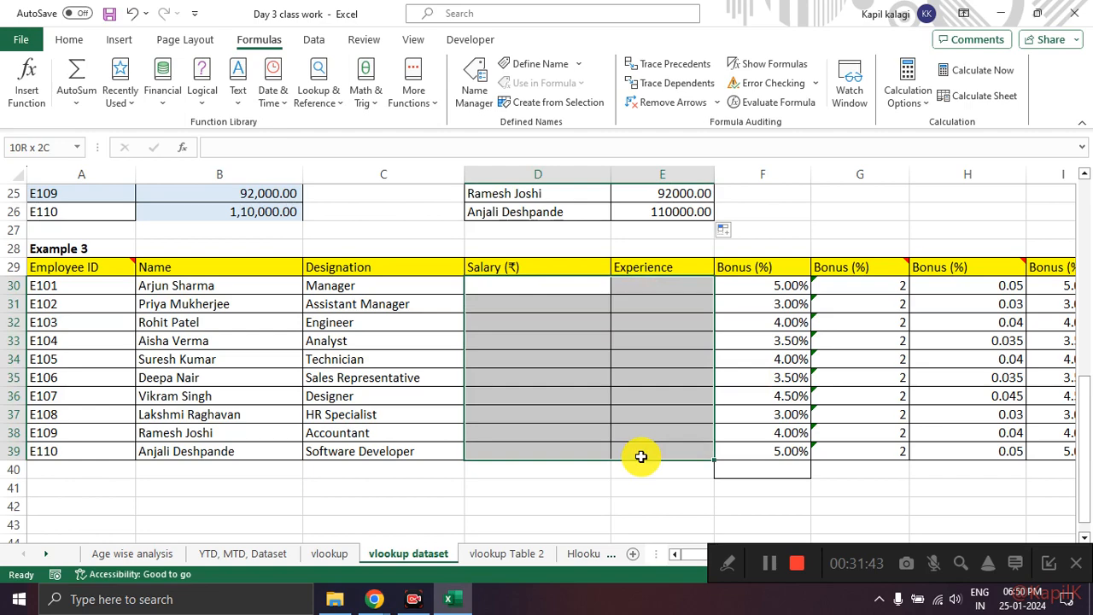
pyautogui.click(37, 251)
pyautogui.click(205, 251)
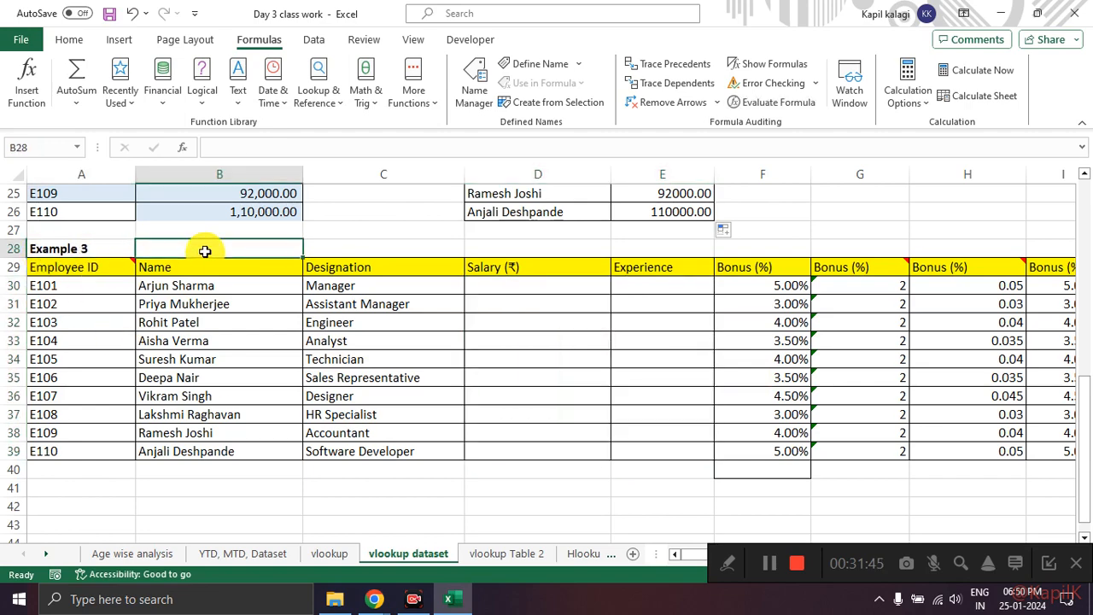
# Step: Examine the whole Example 3 table from its Employee ID header across the Bonus columns, including the blank Salary and Experience cells
pyautogui.scroll(1, 180, 325)
pyautogui.scroll(1, 77, 324)
pyautogui.scroll(-2, 78, 325)
pyautogui.moveTo(68, 266); pyautogui.dragTo(227, 440)
pyautogui.moveTo(294, 450); pyautogui.dragTo(998, 449)
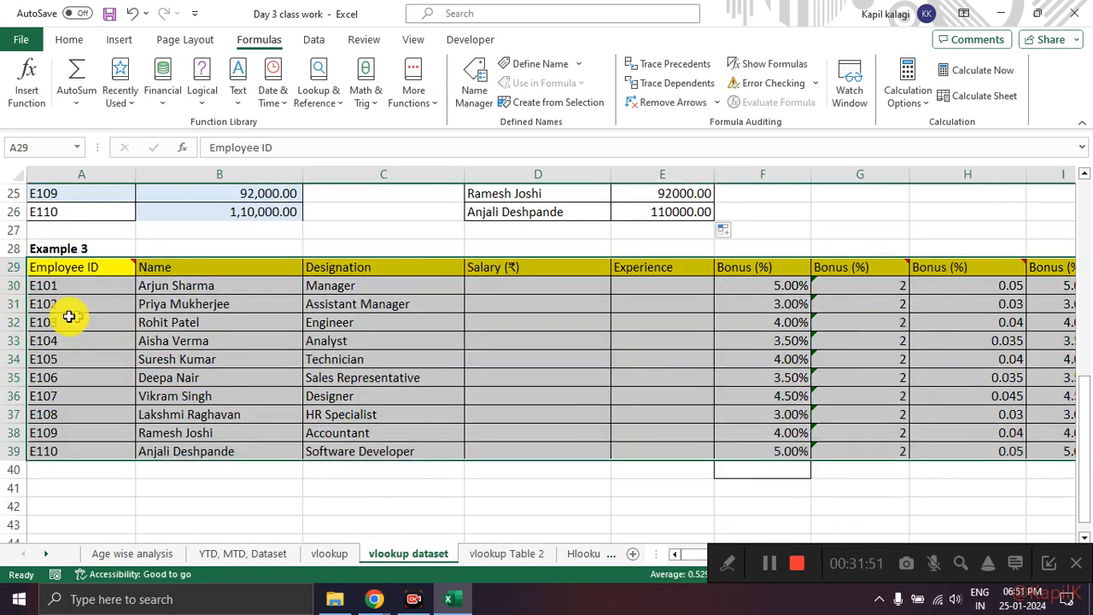
pyautogui.click(585, 408)
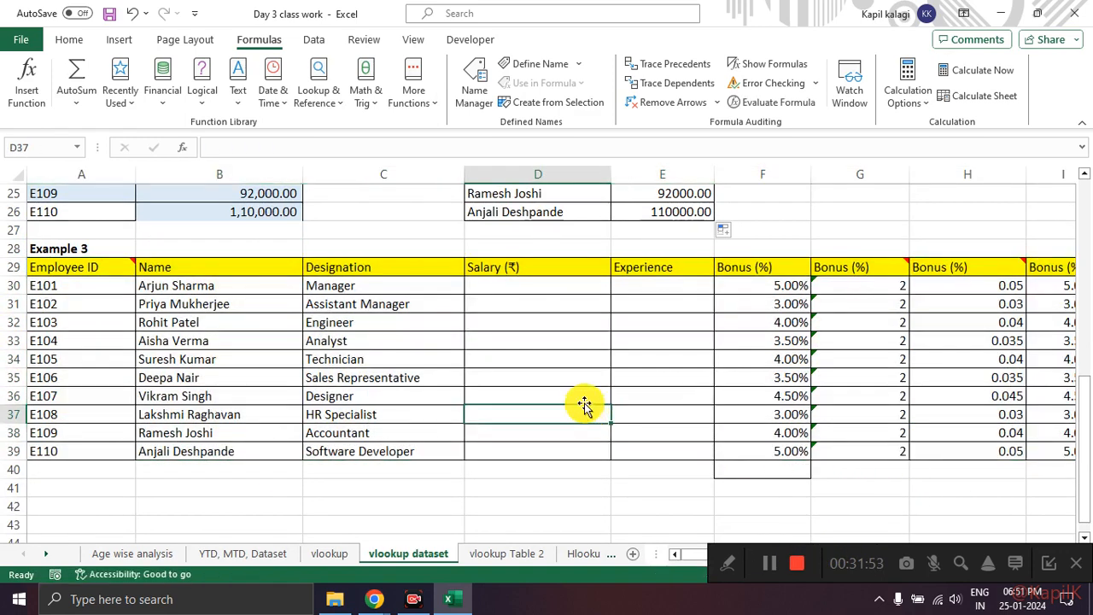
pyautogui.click(1049, 563)
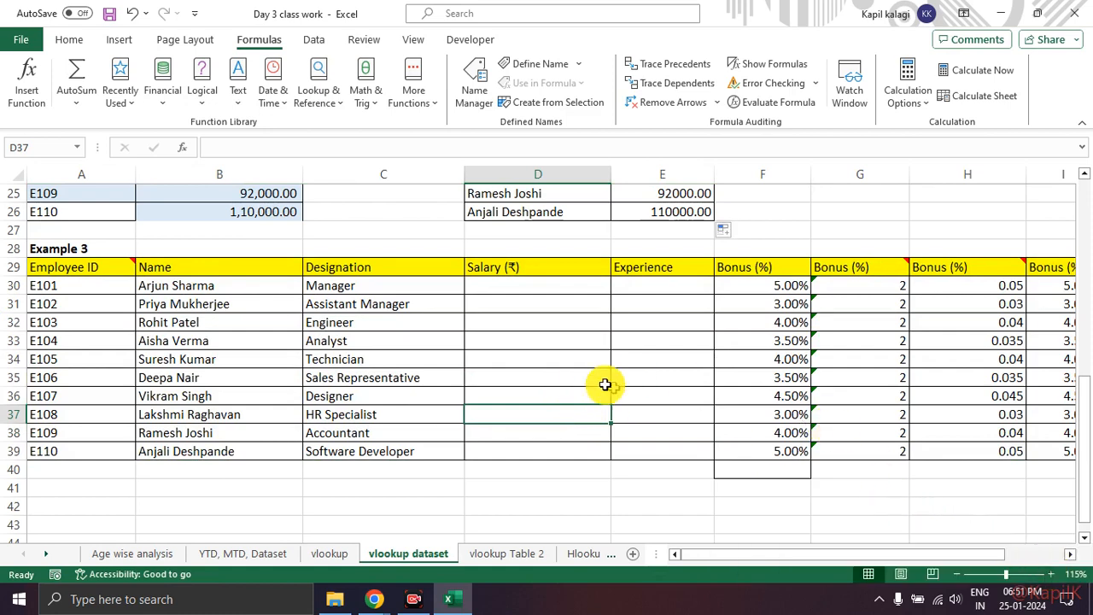
pyautogui.click(512, 448)
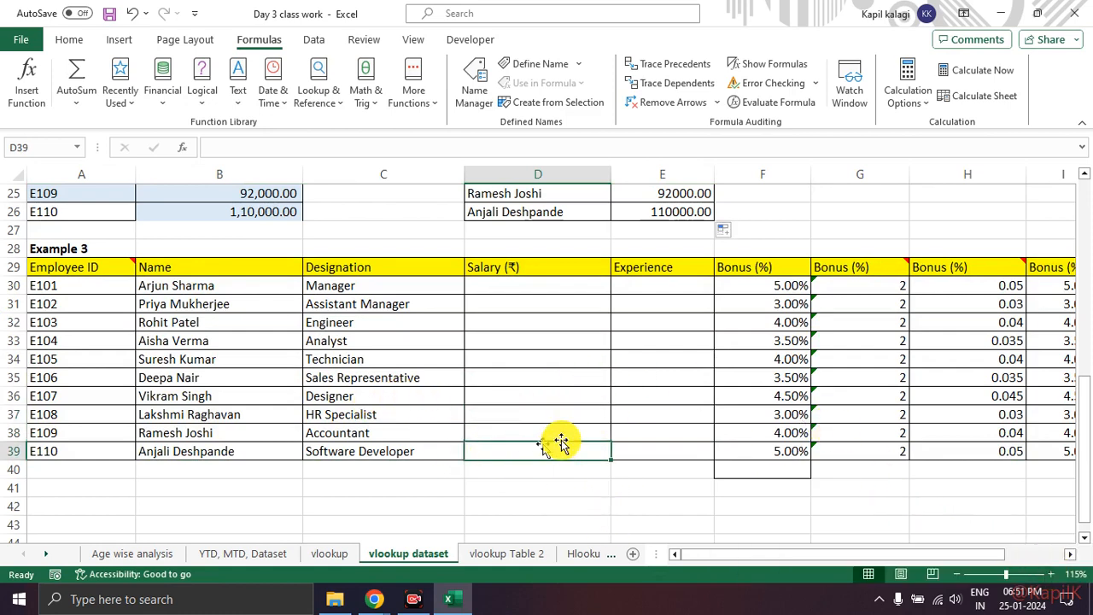
pyautogui.moveTo(559, 286); pyautogui.dragTo(657, 470)
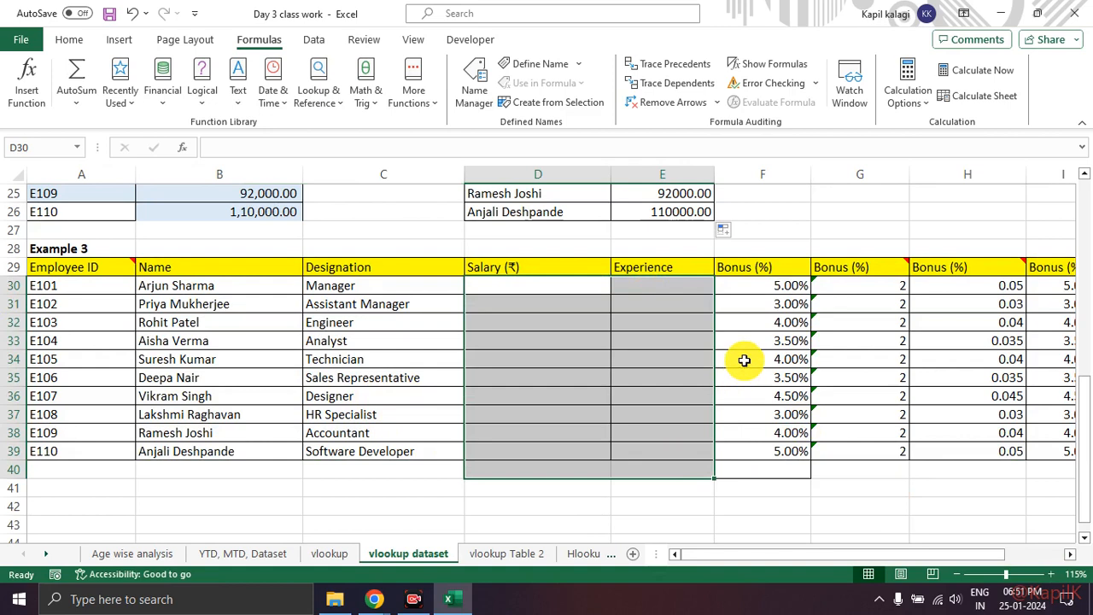
# Step: Clear the VLOOKUP results in Example 3's first Bonus (%) column, F30:F39
pyautogui.click(743, 360)
pyautogui.moveTo(866, 285); pyautogui.dragTo(859, 478)
pyautogui.moveTo(871, 261)
pyautogui.click(837, 270)
pyautogui.click(779, 283)
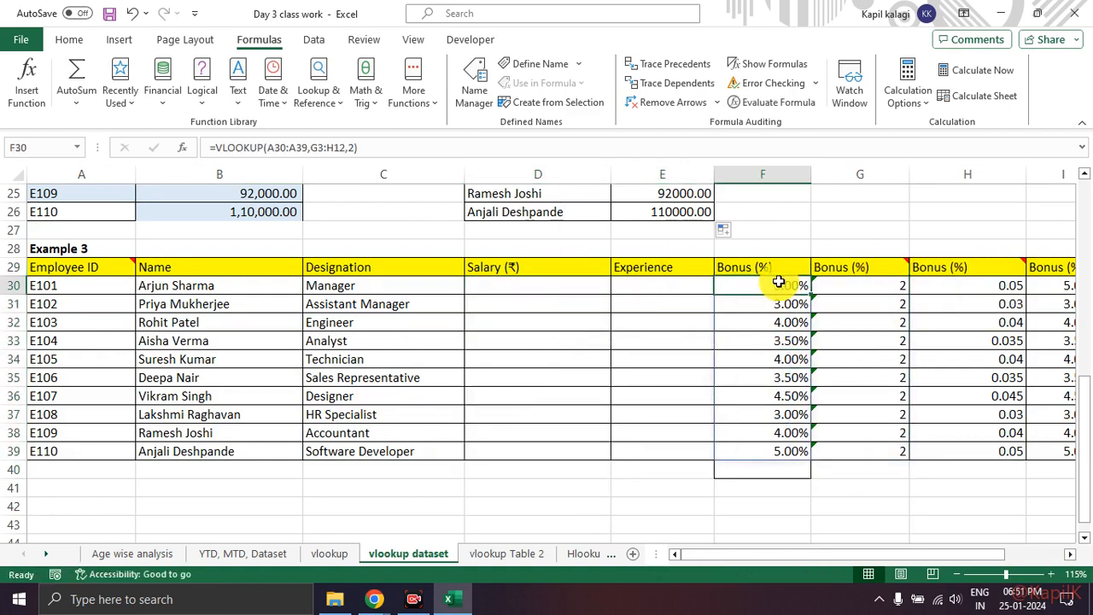
pyautogui.click(805, 394)
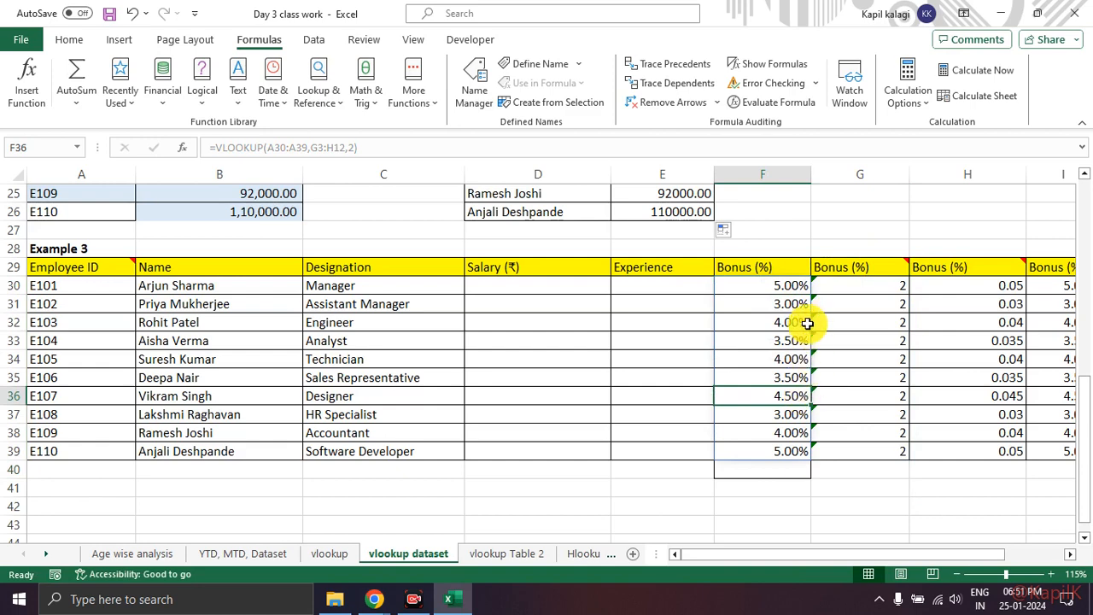
pyautogui.click(783, 290)
pyautogui.moveTo(783, 326); pyautogui.dragTo(777, 449)
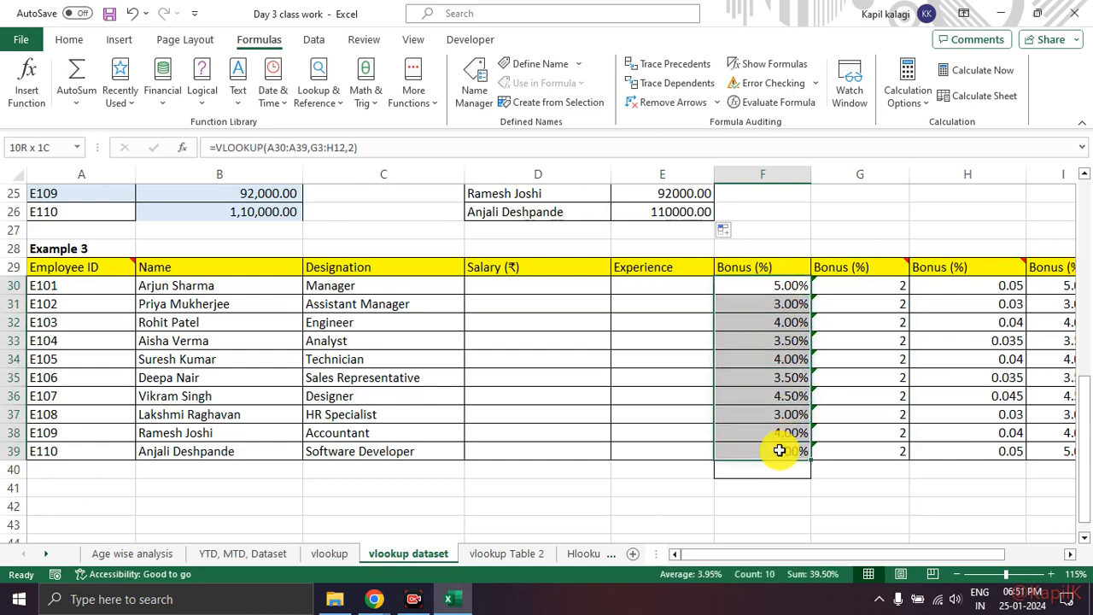
pyautogui.click(776, 492)
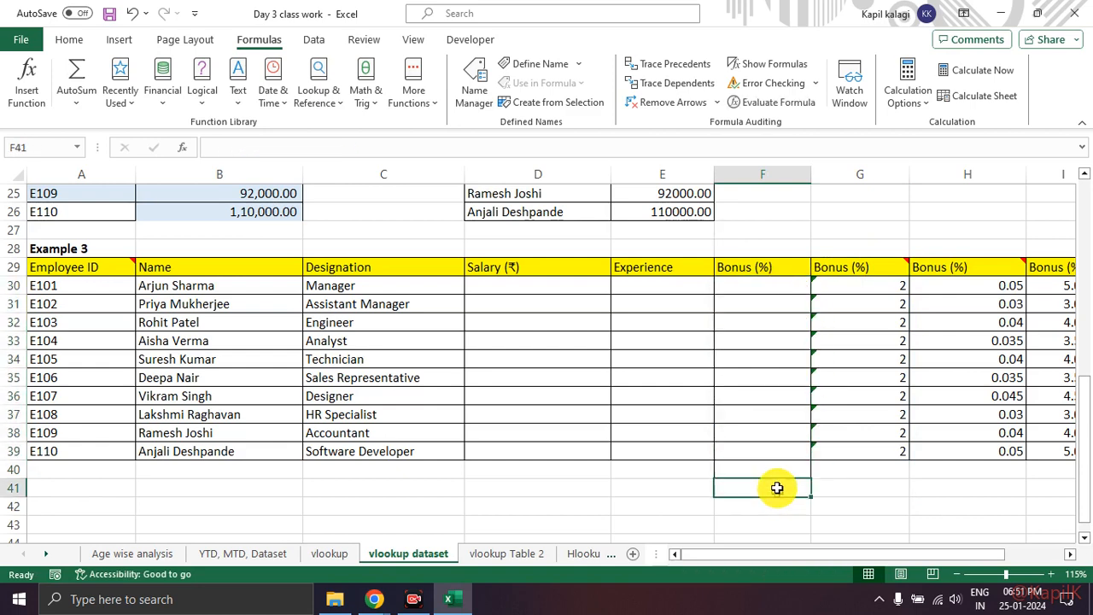
# Step: Examine Example 3's range A29:F39 and the source data in Table 1 and Table 2
pyautogui.moveTo(71, 273); pyautogui.dragTo(756, 447)
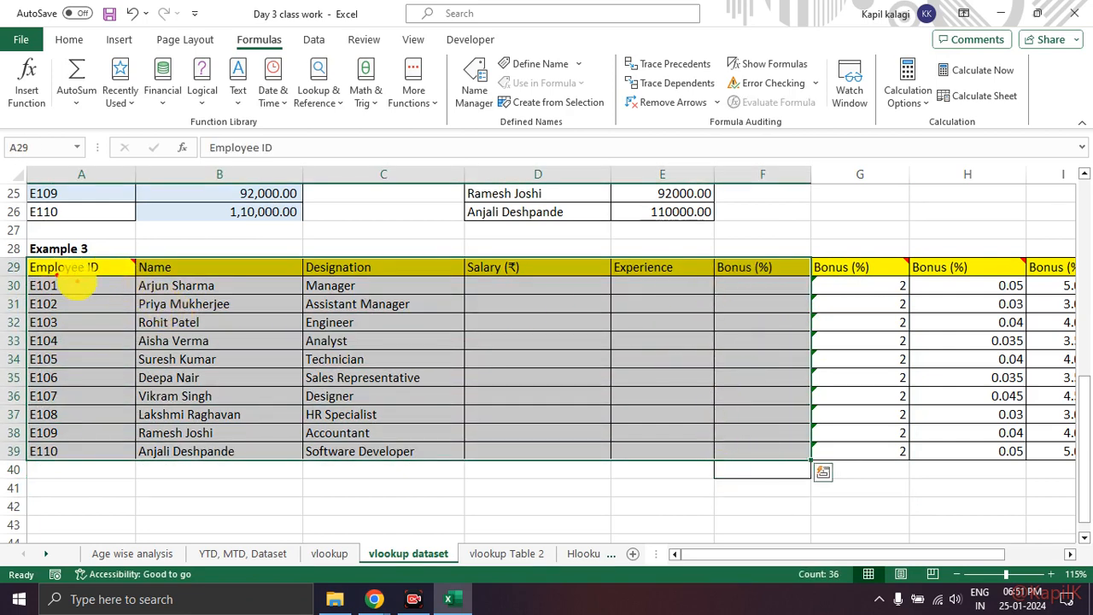
pyautogui.click(730, 302)
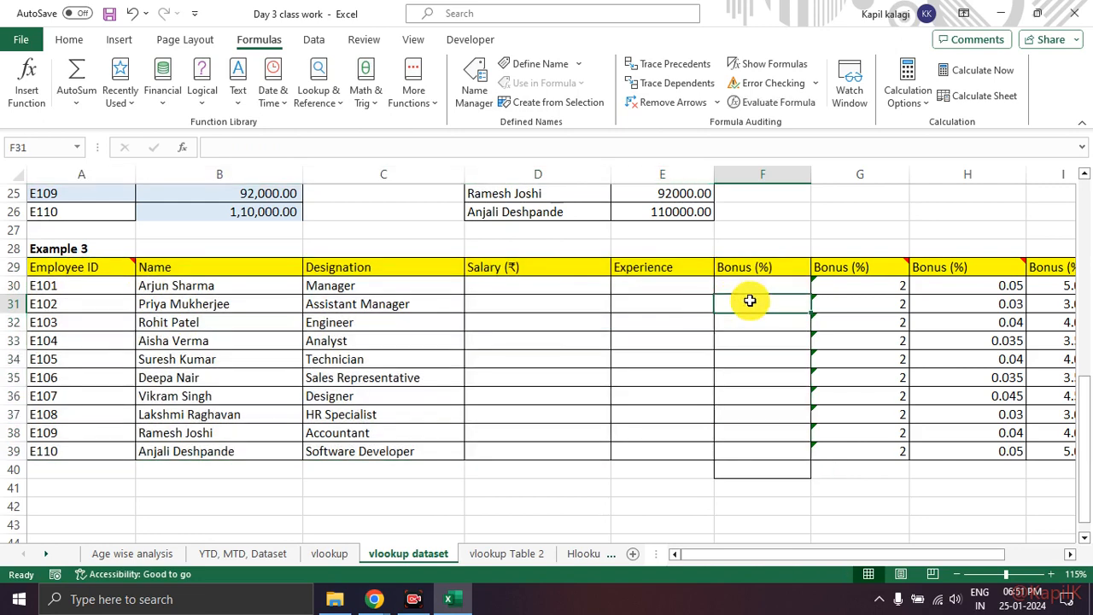
pyautogui.moveTo(786, 267)
pyautogui.mouseDown()
pyautogui.moveTo(757, 269)
pyautogui.moveTo(709, 433)
pyautogui.moveTo(812, 385)
pyautogui.moveTo(772, 276)
pyautogui.mouseUp()
pyautogui.scroll(1, 763, 372)
pyautogui.scroll(7, 763, 372)
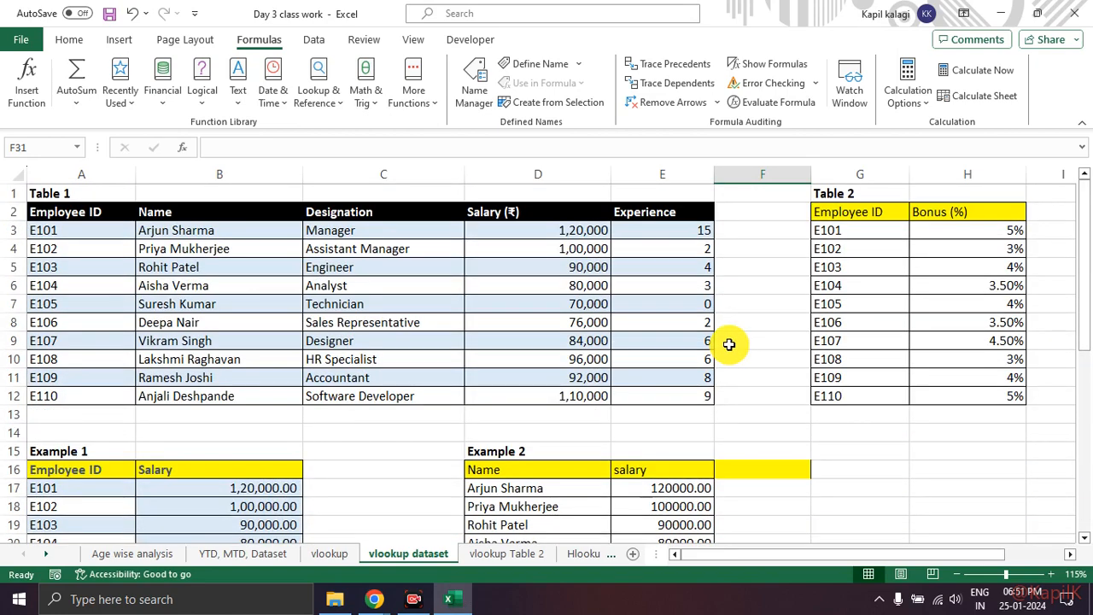
pyautogui.moveTo(67, 209); pyautogui.dragTo(688, 389)
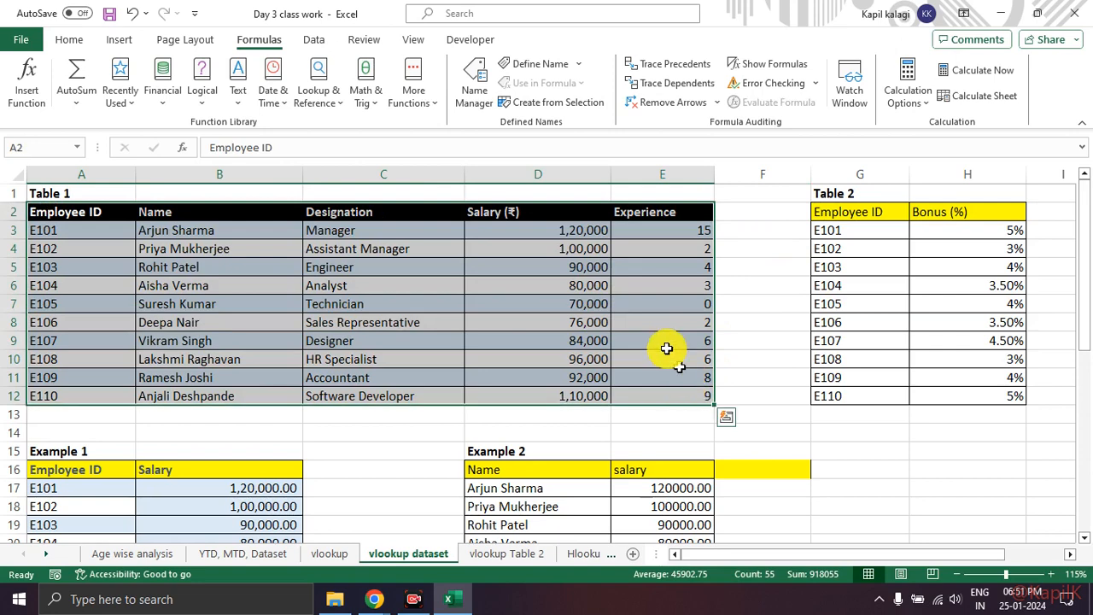
pyautogui.click(930, 324)
pyautogui.moveTo(859, 214); pyautogui.dragTo(984, 392)
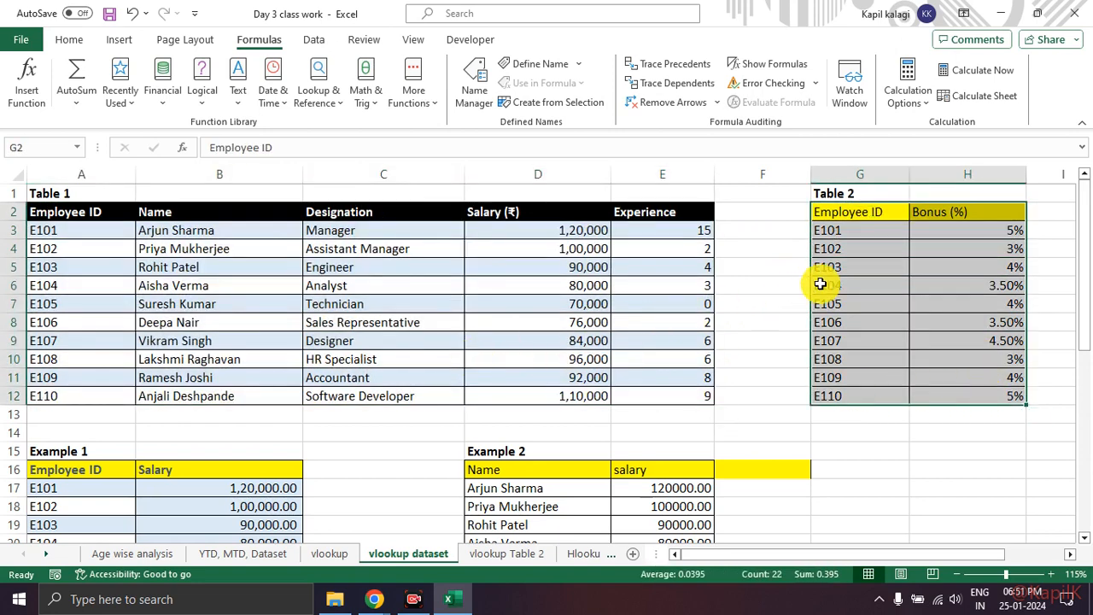
pyautogui.click(771, 263)
# Step: Compare Example 3's columns with Table 2's Employee ID and Bonus (%) data in G2:H12
pyautogui.scroll(-6, 772, 262)
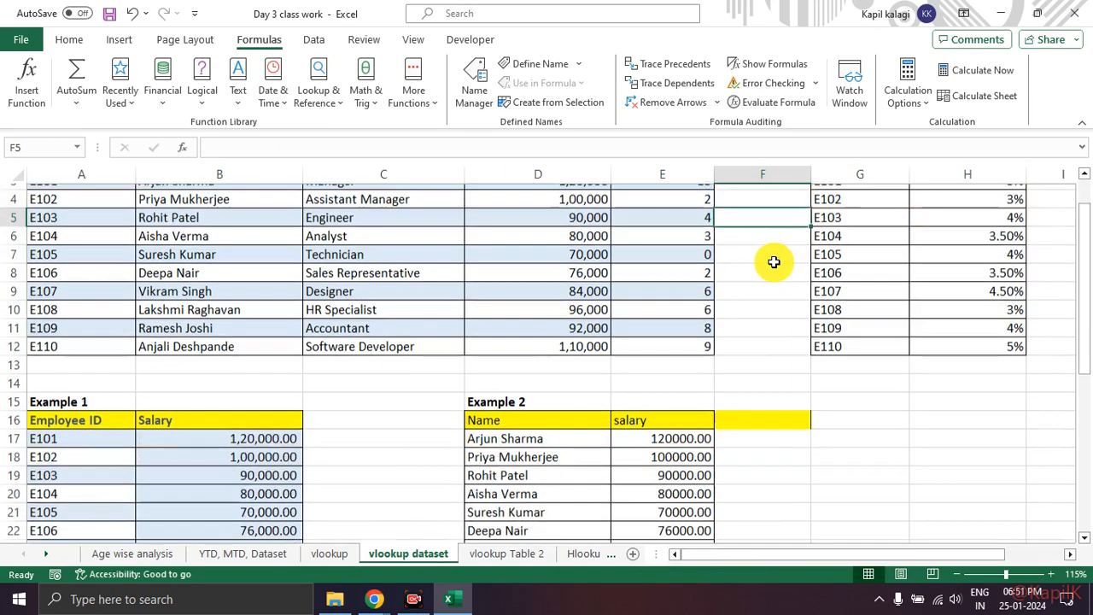
pyautogui.scroll(-2, 776, 262)
pyautogui.moveTo(73, 264); pyautogui.dragTo(765, 408)
pyautogui.scroll(8, 764, 405)
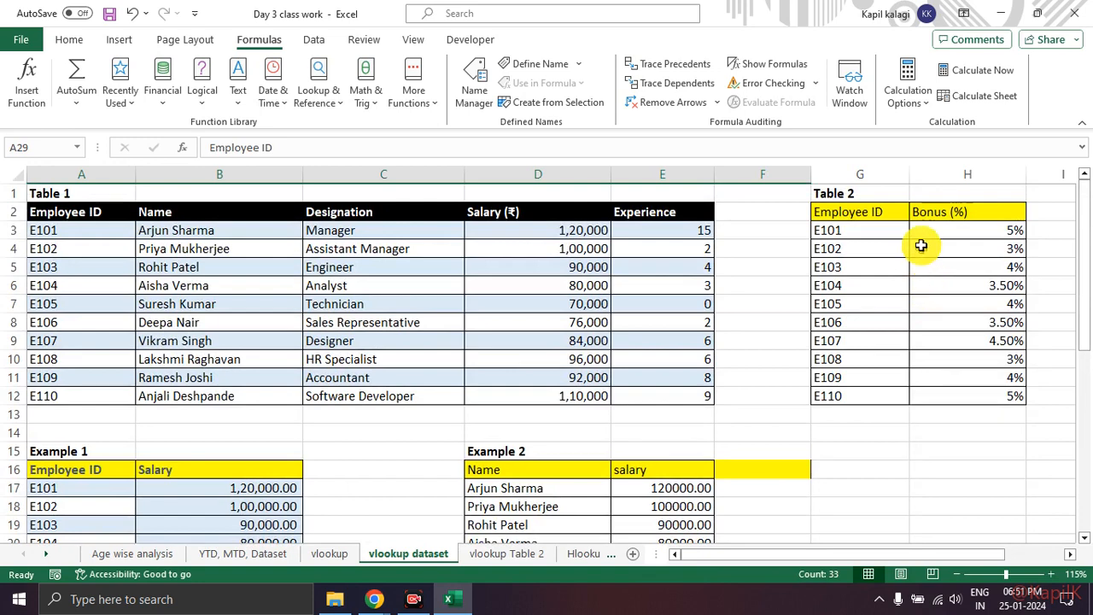
pyautogui.moveTo(861, 207); pyautogui.dragTo(969, 391)
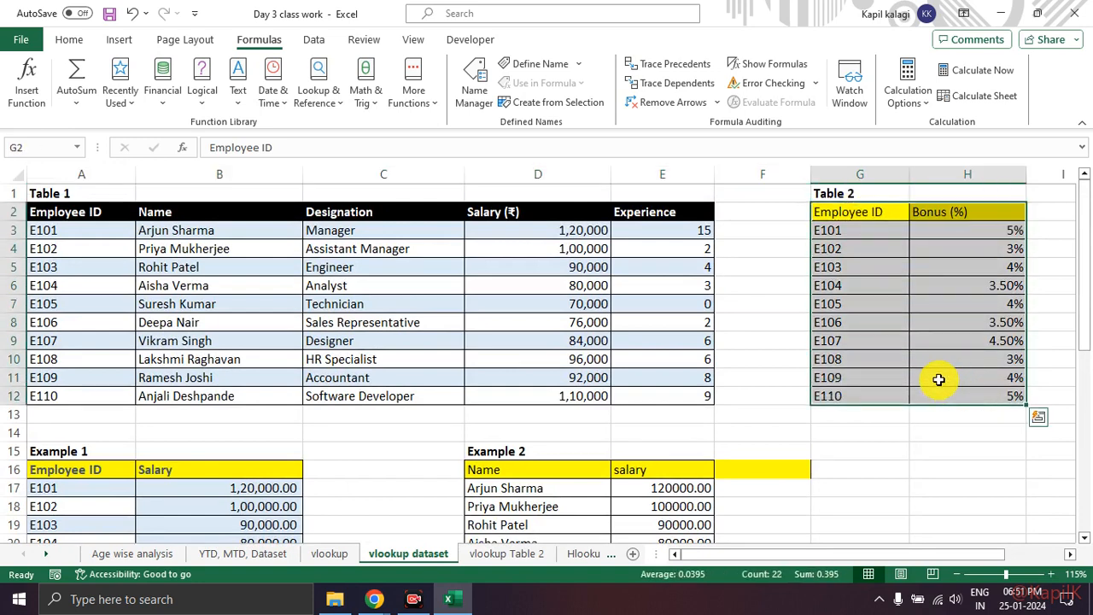
pyautogui.scroll(-3, 859, 366)
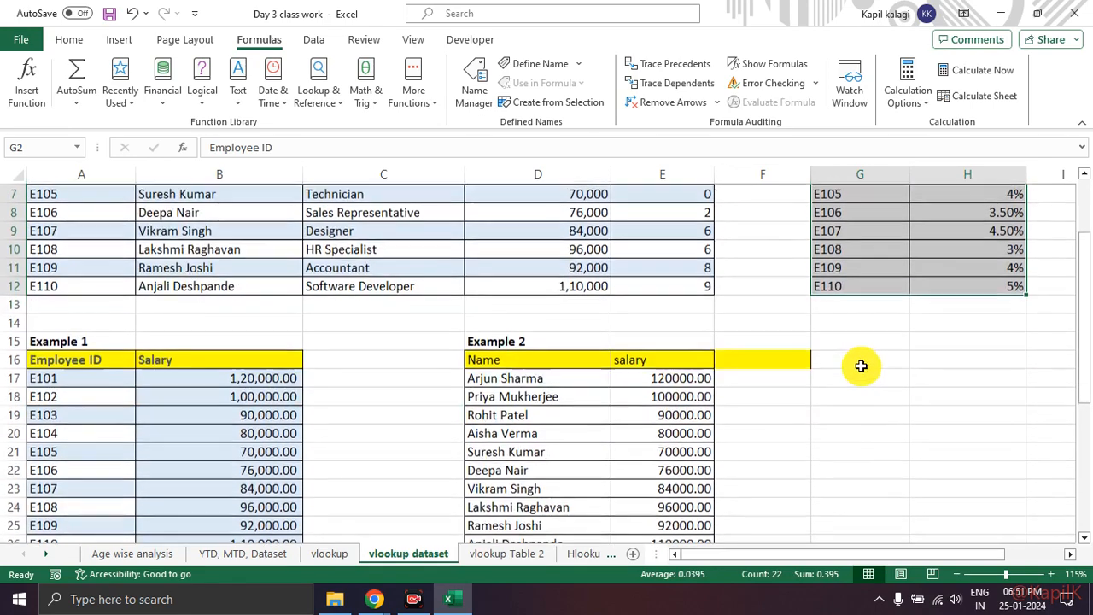
pyautogui.scroll(3, 859, 367)
pyautogui.scroll(-8, 888, 359)
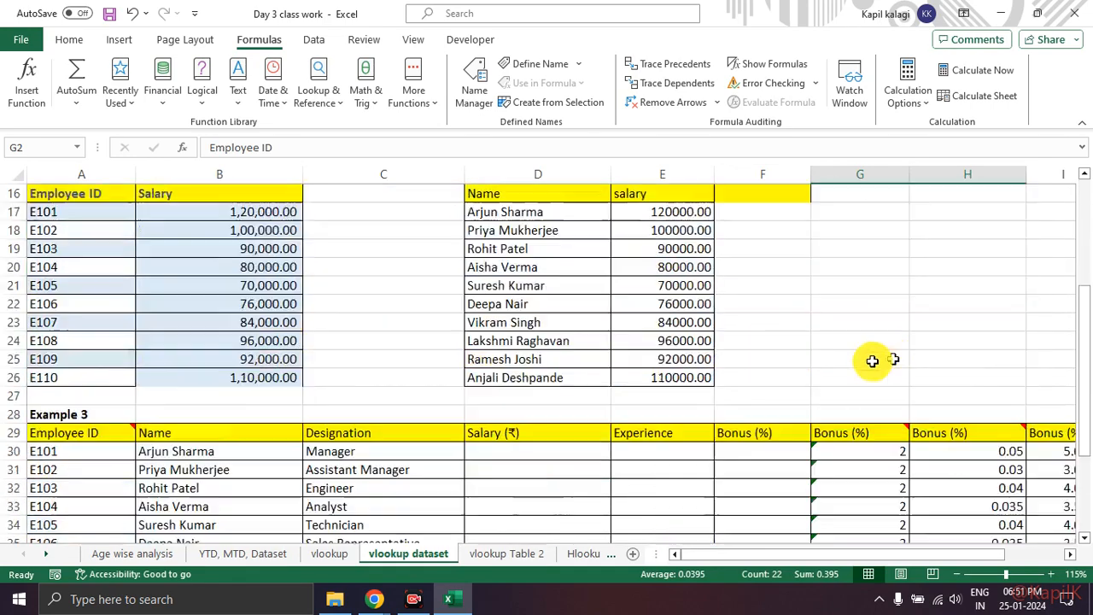
pyautogui.click(659, 342)
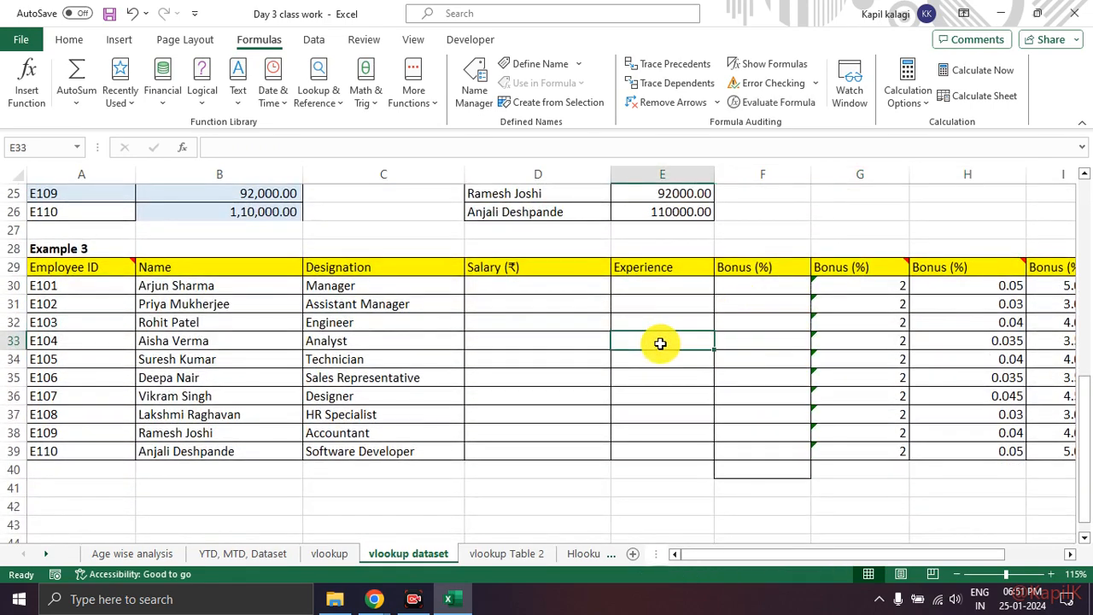
# Step: Switch to the Google Meet call to check the participants, and return to Example 3 in the Excel workbook
pyautogui.hotkey('alt', 'Tab')
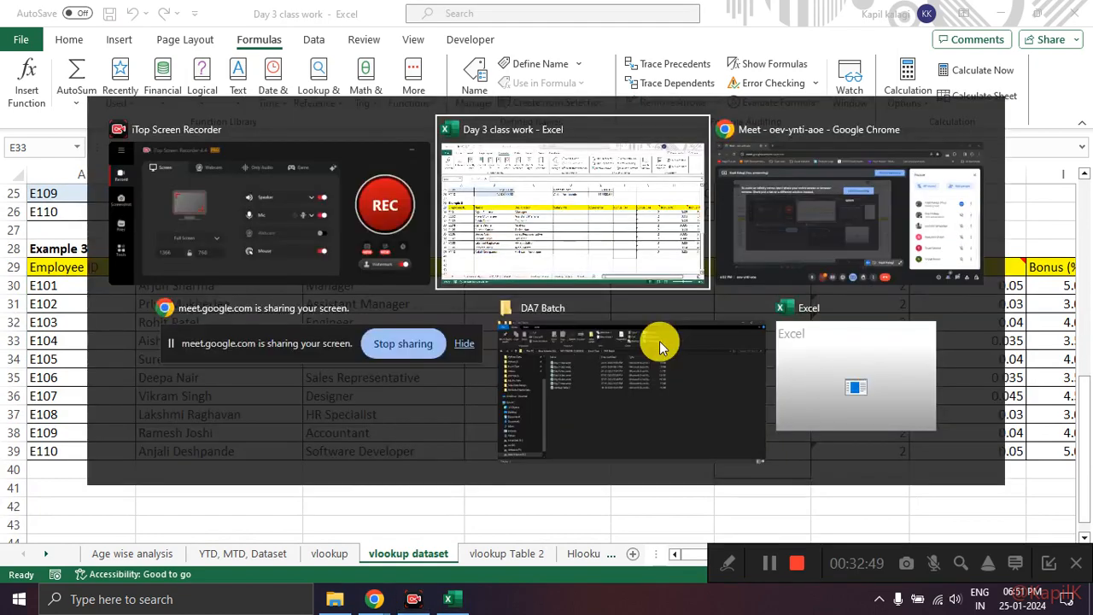
pyautogui.hotkey('alt', 'Tab')
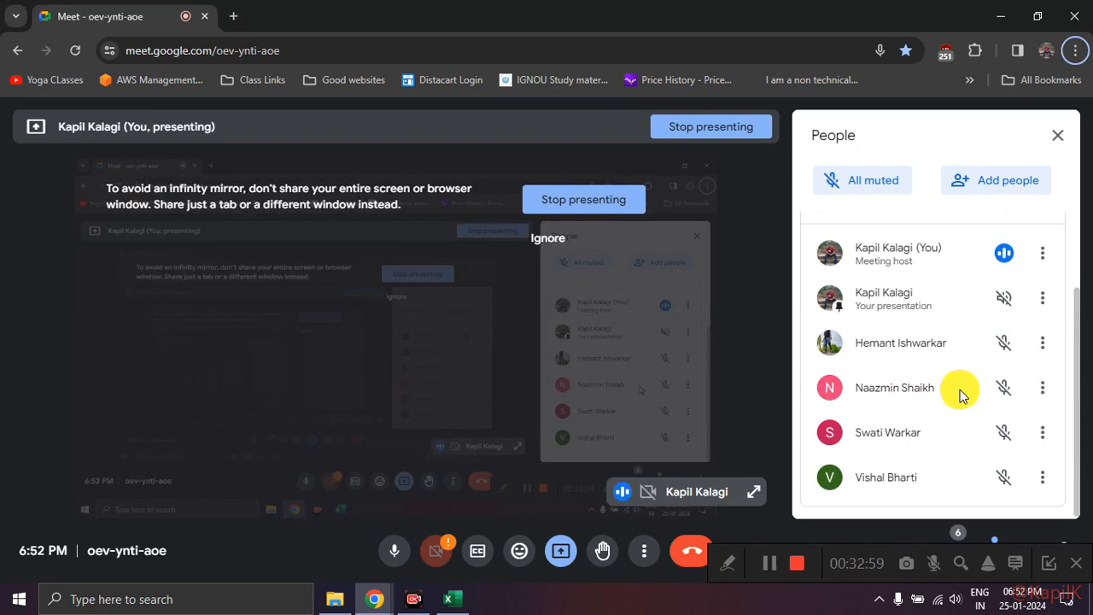
pyautogui.hotkey('alt', 'Tab')
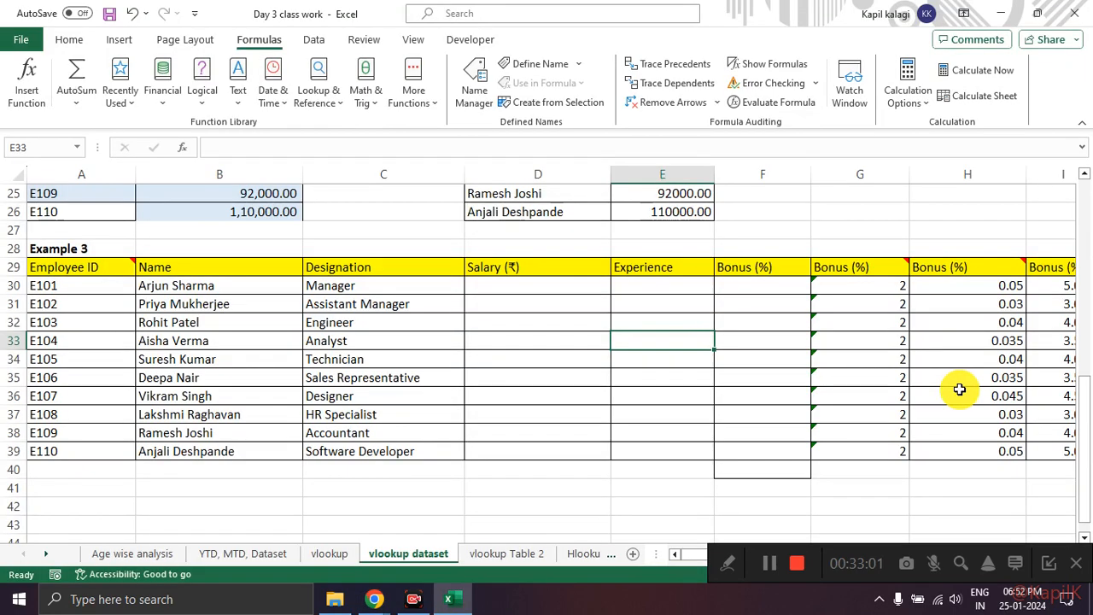
pyautogui.hscroll(2, 952, 389)
pyautogui.hscroll(-2, 947, 389)
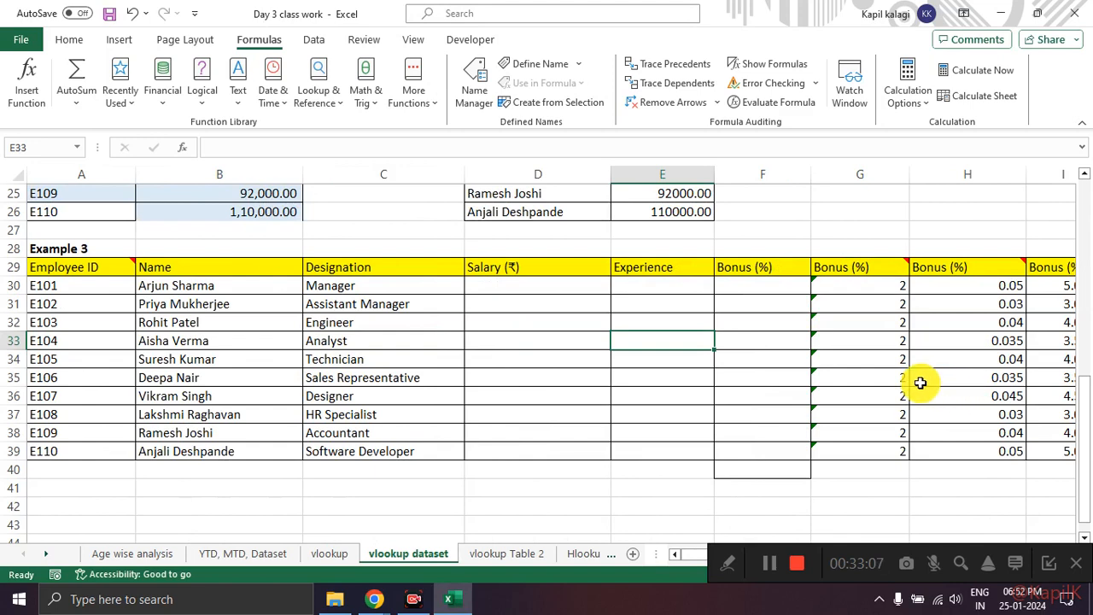
# Step: Insert the VLOOKUP function into F30, the first Bonus (%) cell of Example 3
pyautogui.click(782, 293)
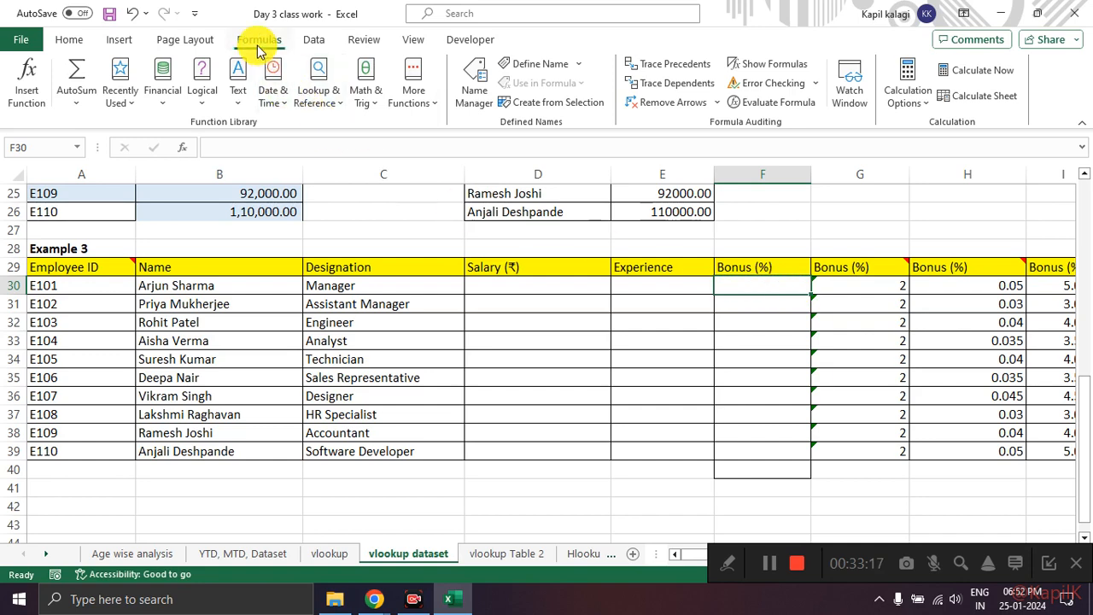
pyautogui.click(27, 91)
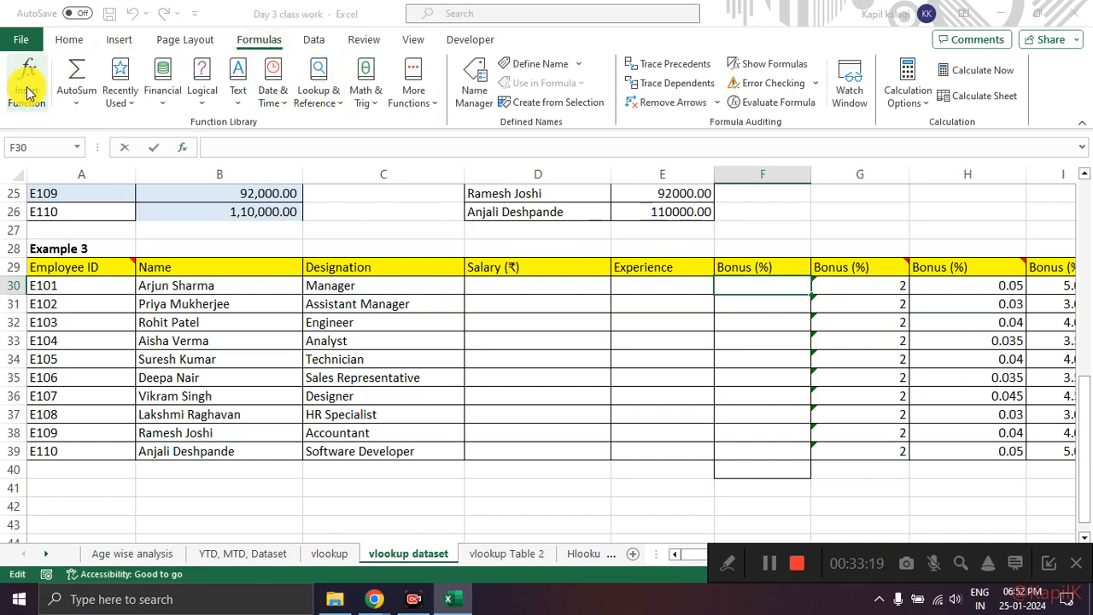
pyautogui.write('vlookup')
pyautogui.press('Return')
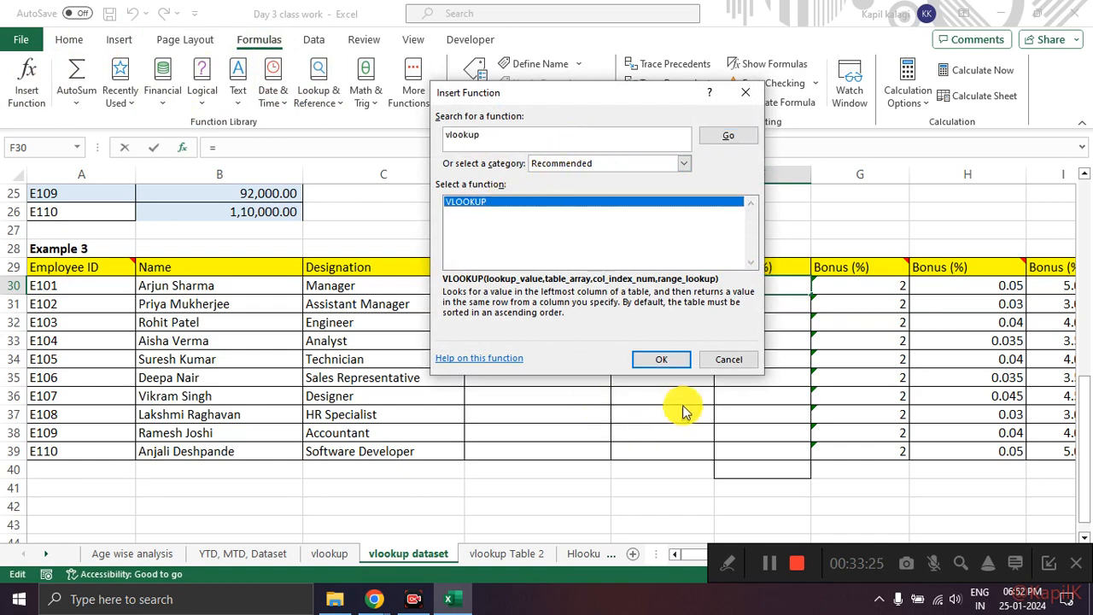
pyautogui.click(674, 365)
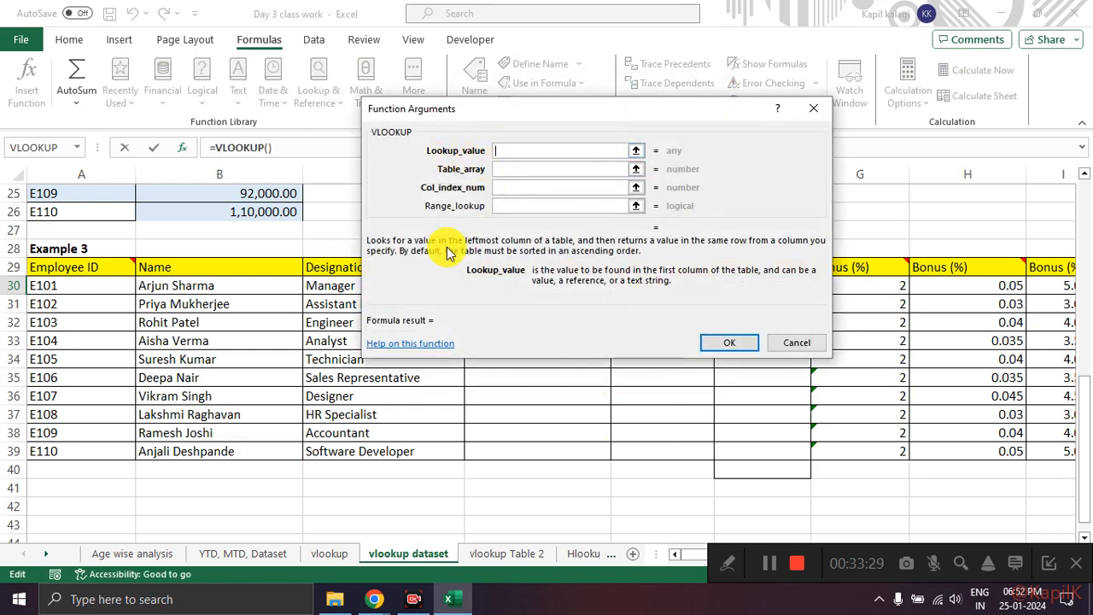
# Step: Set the Lookup_value of F30's VLOOKUP to A30, and look through the sheet's tables for the bonus source
pyautogui.click(91, 285)
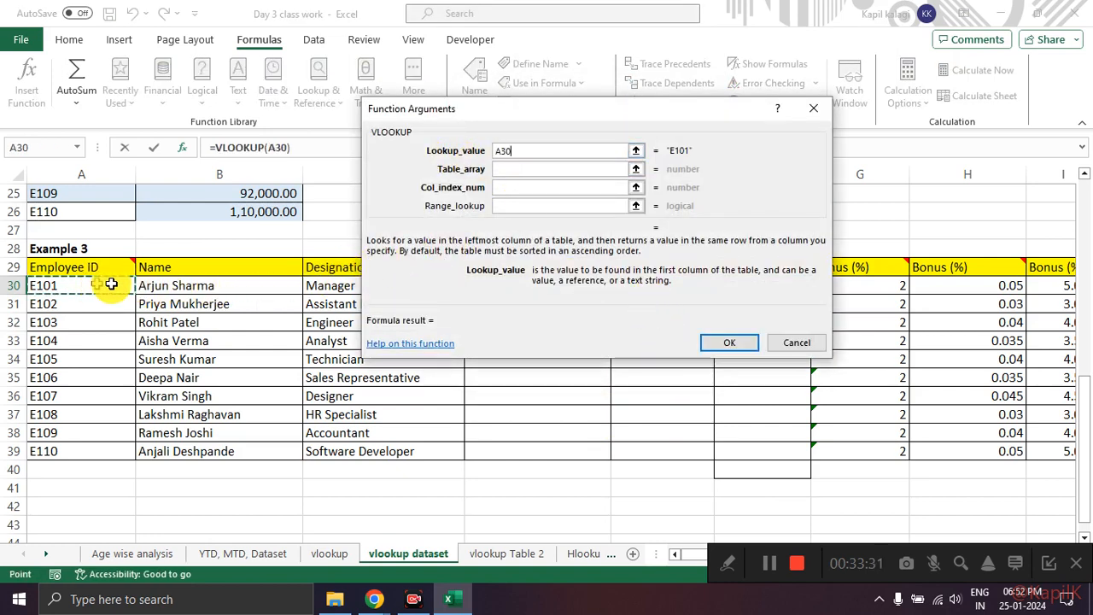
pyautogui.click(636, 152)
pyautogui.scroll(8, 781, 288)
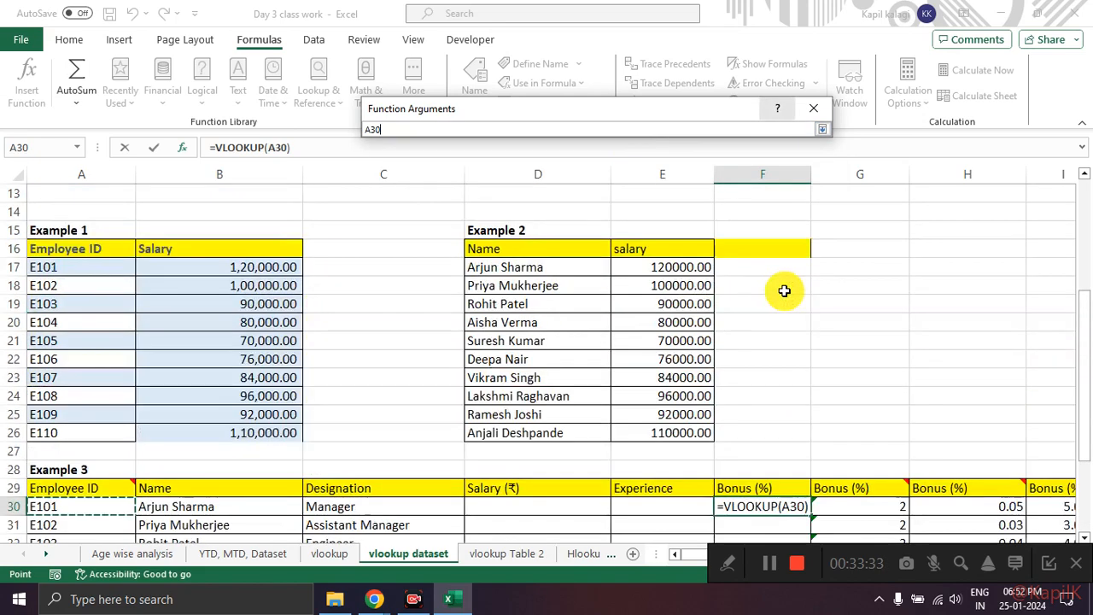
pyautogui.scroll(-2, 865, 301)
pyautogui.scroll(2, 865, 301)
pyautogui.moveTo(884, 195)
pyautogui.mouseDown()
pyautogui.moveTo(790, 210)
pyautogui.moveTo(915, 281)
pyautogui.moveTo(888, 200)
pyautogui.mouseUp()
pyautogui.scroll(-9, 786, 354)
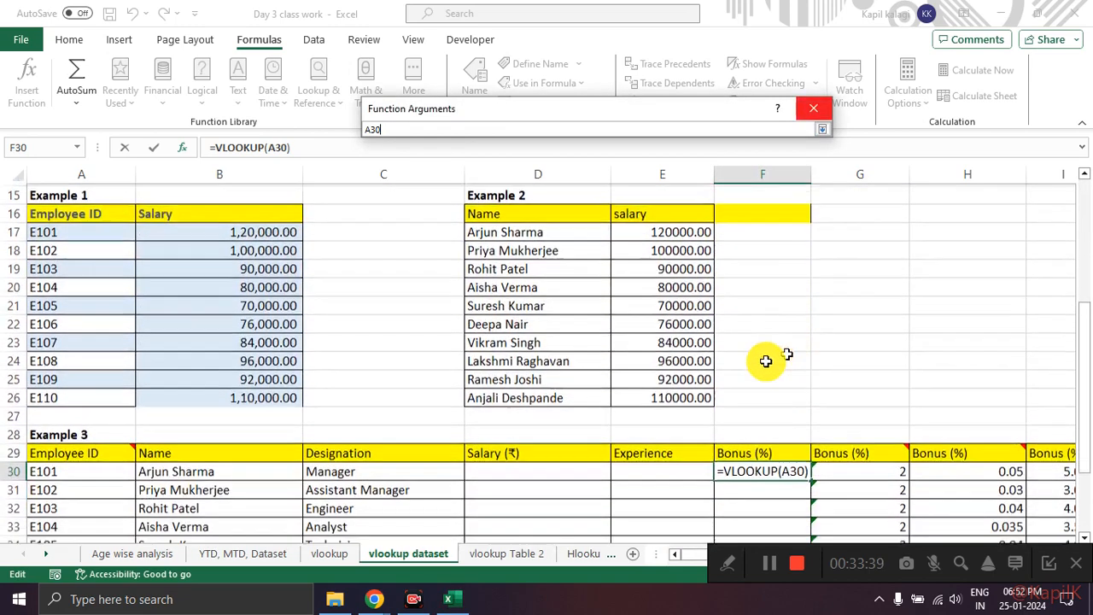
# Step: Set the Table_array of F30's VLOOKUP to Table 2's data as the absolute range $G$3:$H$12
pyautogui.moveTo(137, 218)
pyautogui.mouseDown()
pyautogui.moveTo(60, 468)
pyautogui.moveTo(136, 230)
pyautogui.moveTo(128, 218)
pyautogui.mouseUp()
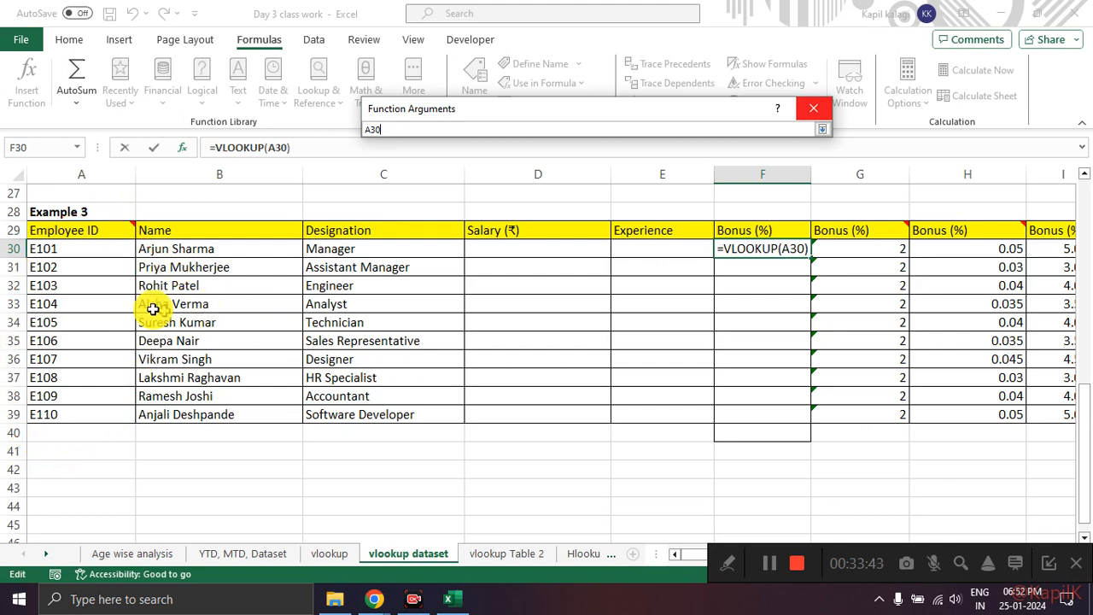
pyautogui.click(827, 129)
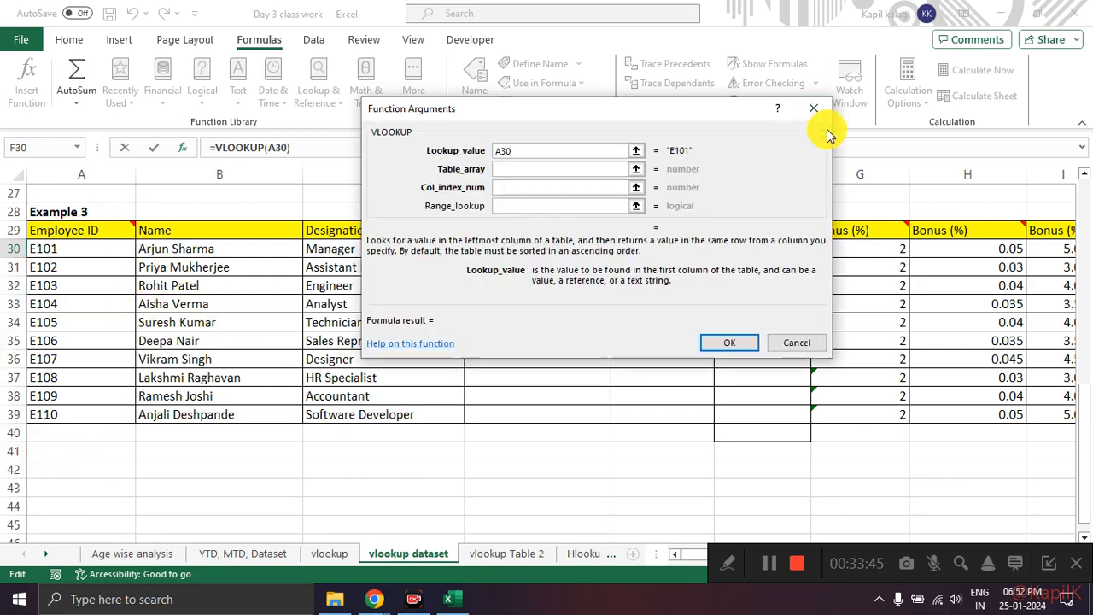
pyautogui.click(543, 170)
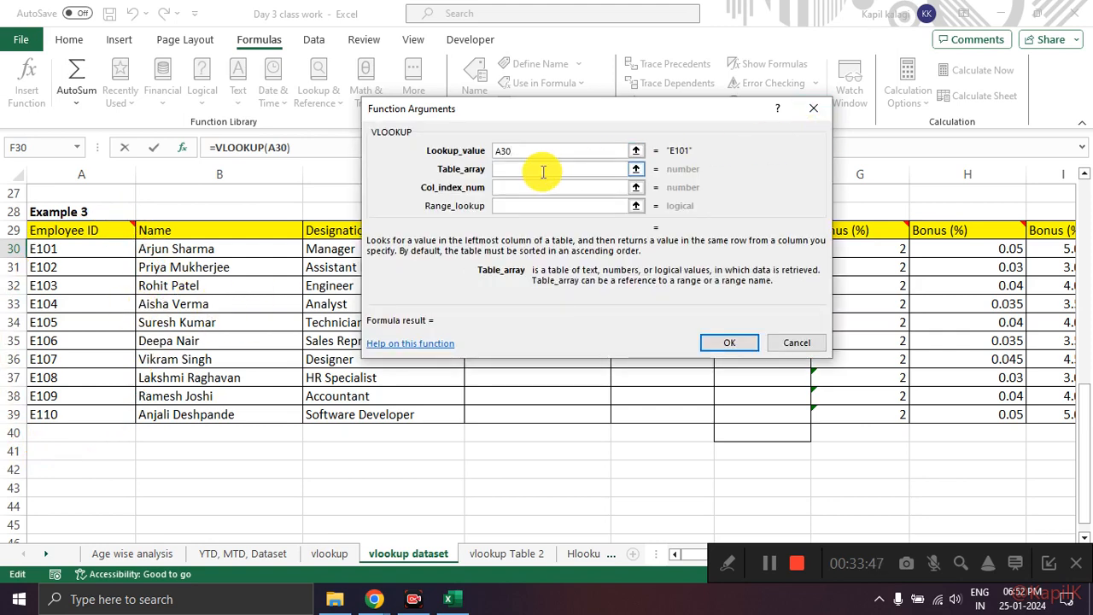
pyautogui.click(636, 168)
pyautogui.scroll(9, 766, 398)
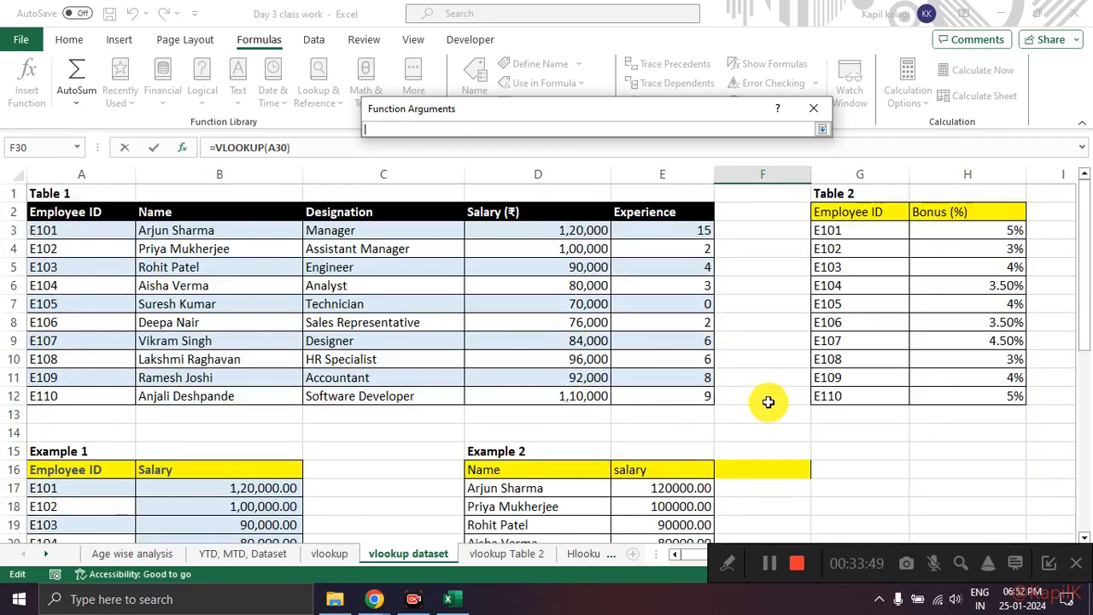
pyautogui.moveTo(885, 195)
pyautogui.mouseDown()
pyautogui.moveTo(816, 203)
pyautogui.moveTo(1049, 383)
pyautogui.moveTo(869, 206)
pyautogui.moveTo(957, 334)
pyautogui.moveTo(962, 391)
pyautogui.mouseUp()
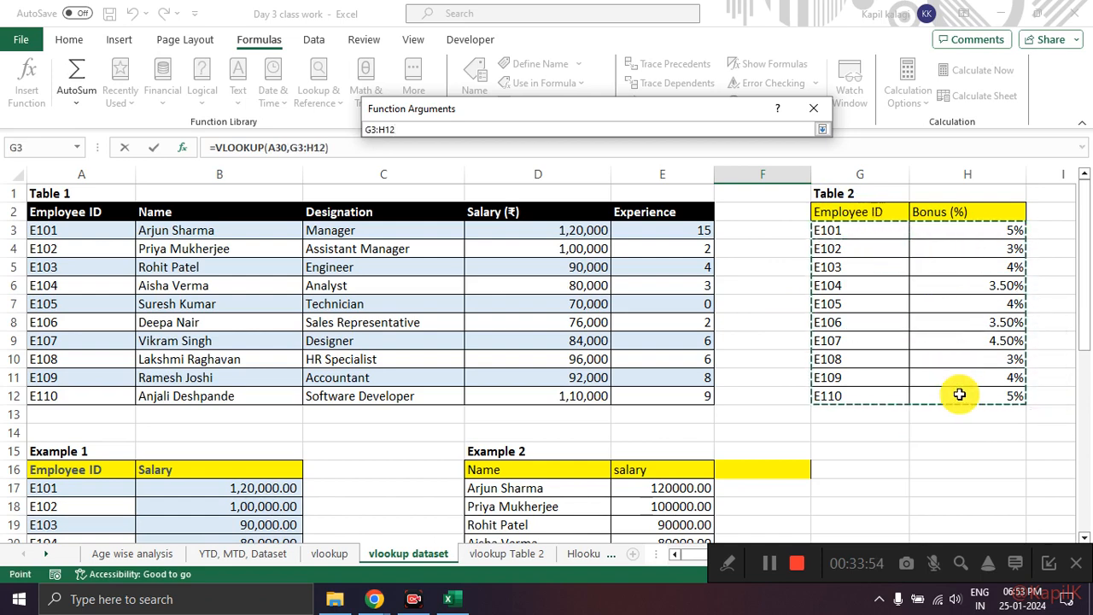
pyautogui.click(820, 129)
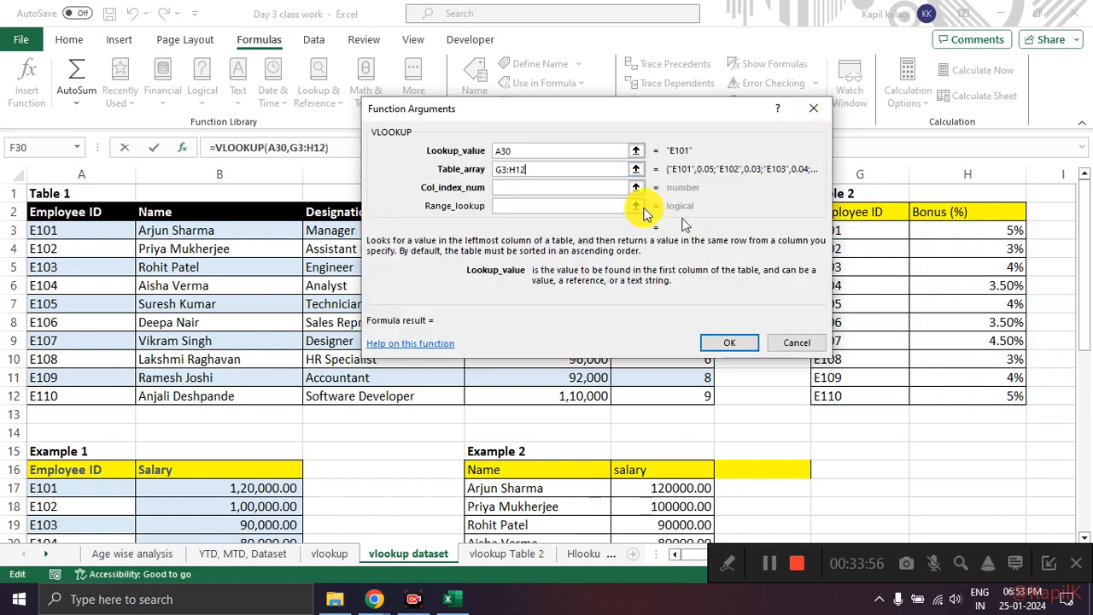
pyautogui.doubleClick(536, 170)
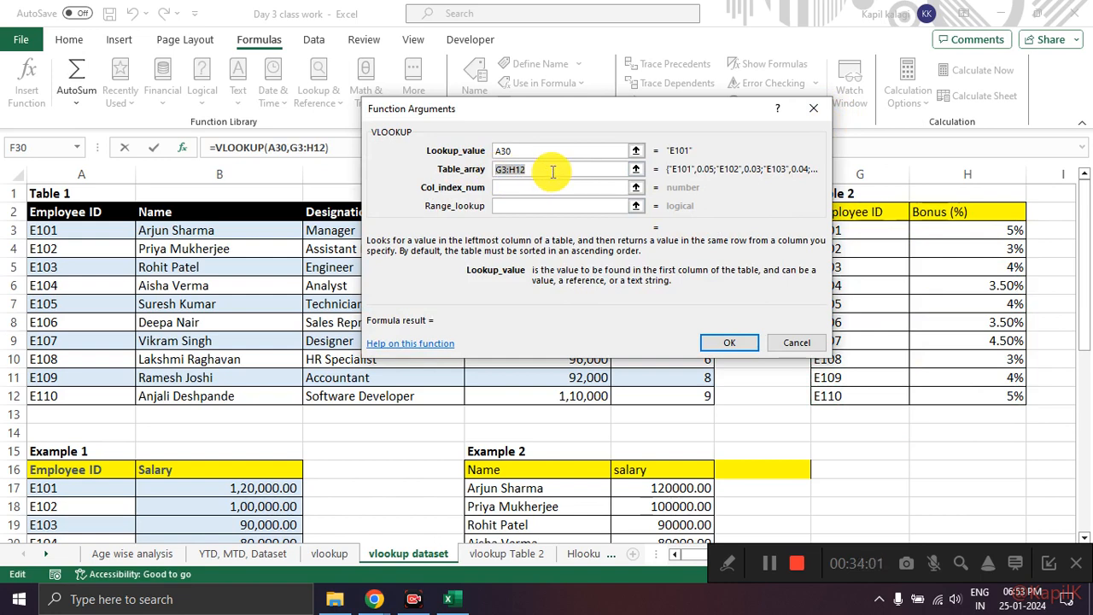
pyautogui.press('F4')
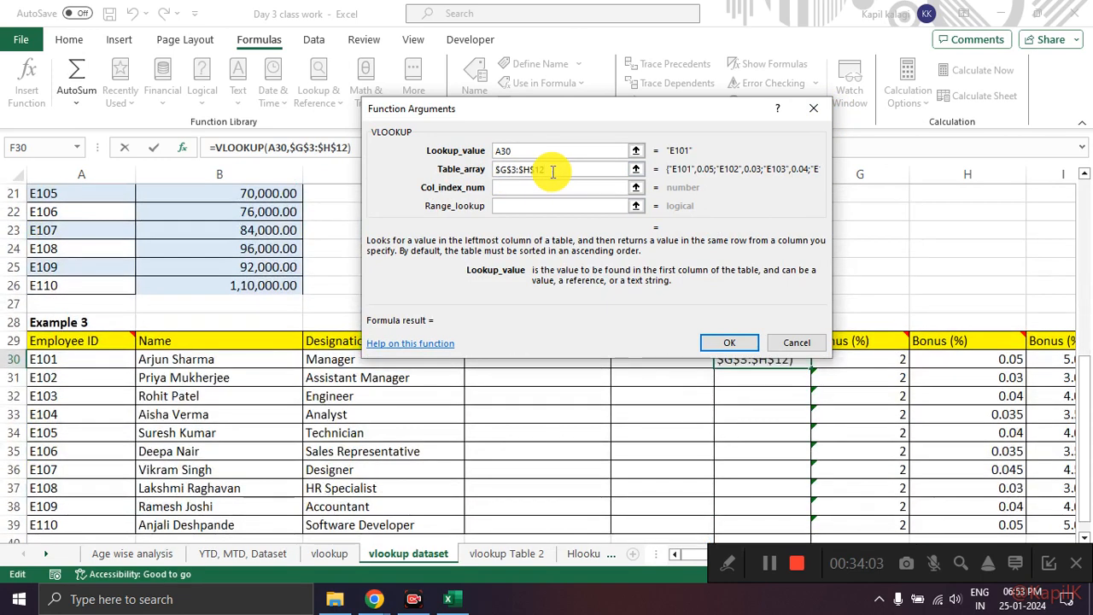
# Step: Set Col_index_num to 2, leave Range_lookup empty, and enter the VLOOKUP formula in F30
pyautogui.click(518, 188)
pyautogui.click(635, 187)
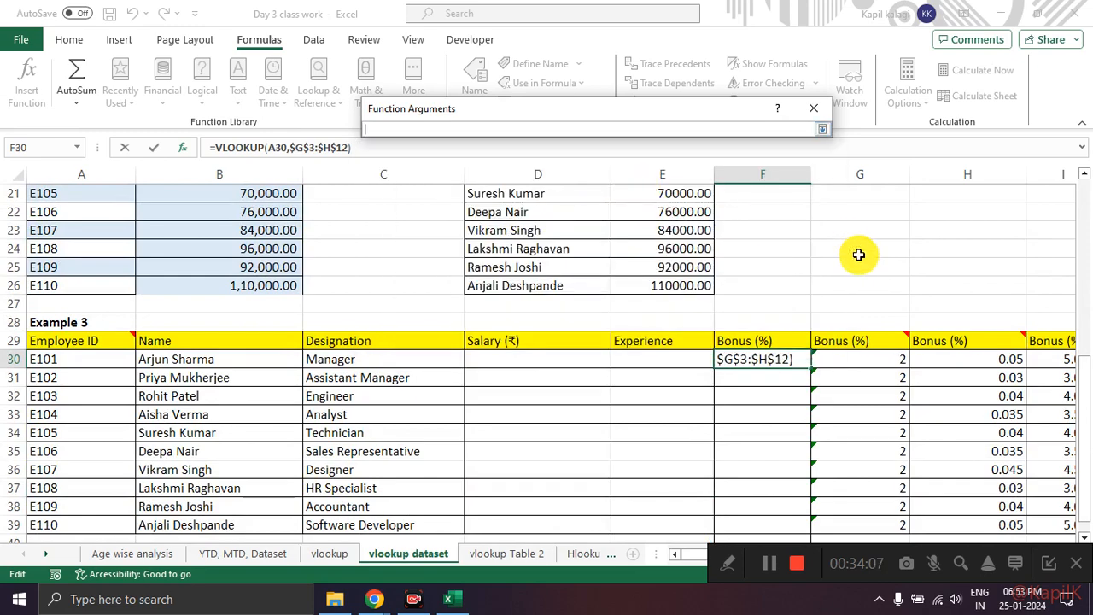
pyautogui.scroll(7, 856, 270)
pyautogui.hotkey('ctrl', '2')
pyautogui.moveTo(869, 295); pyautogui.dragTo(948, 324)
pyautogui.press('Escape')
pyautogui.click(822, 131)
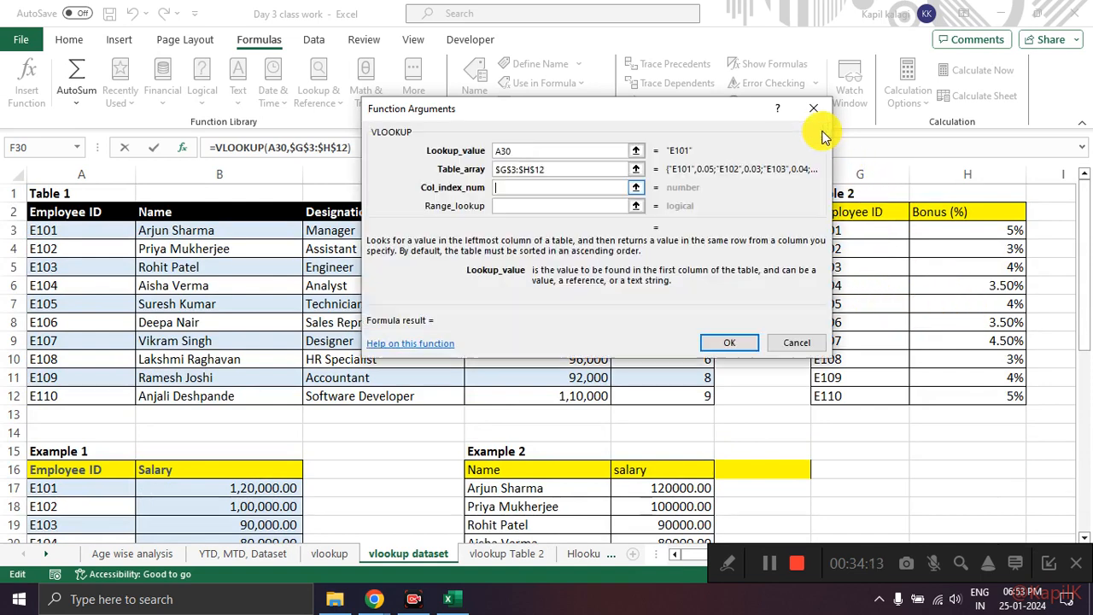
pyautogui.write('2')
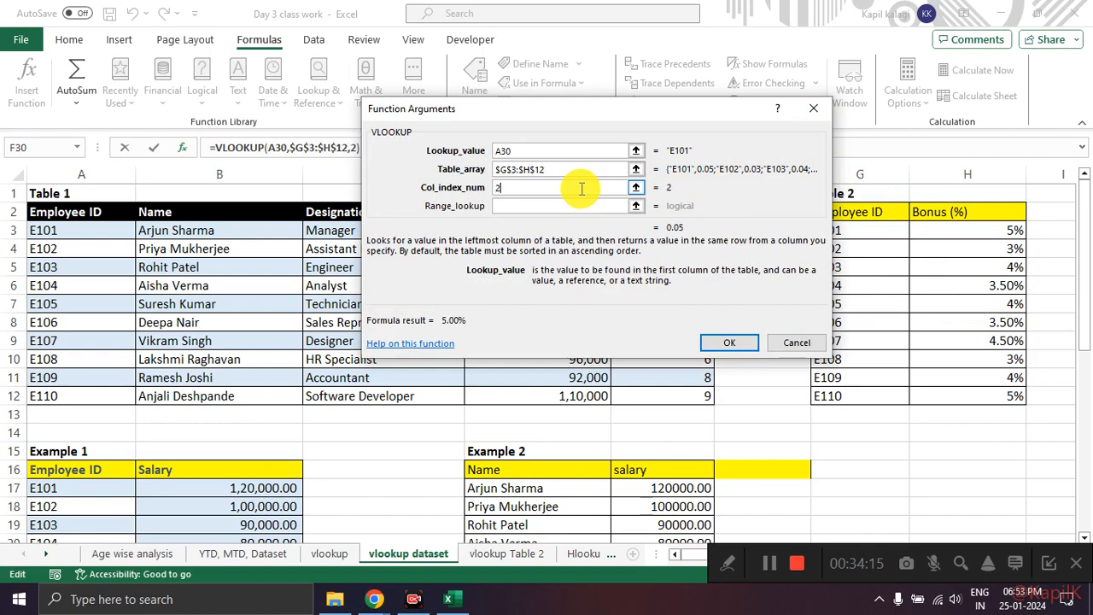
pyautogui.moveTo(690, 215)
pyautogui.mouseDown()
pyautogui.moveTo(662, 247)
pyautogui.moveTo(690, 205)
pyautogui.mouseUp()
pyautogui.click(727, 343)
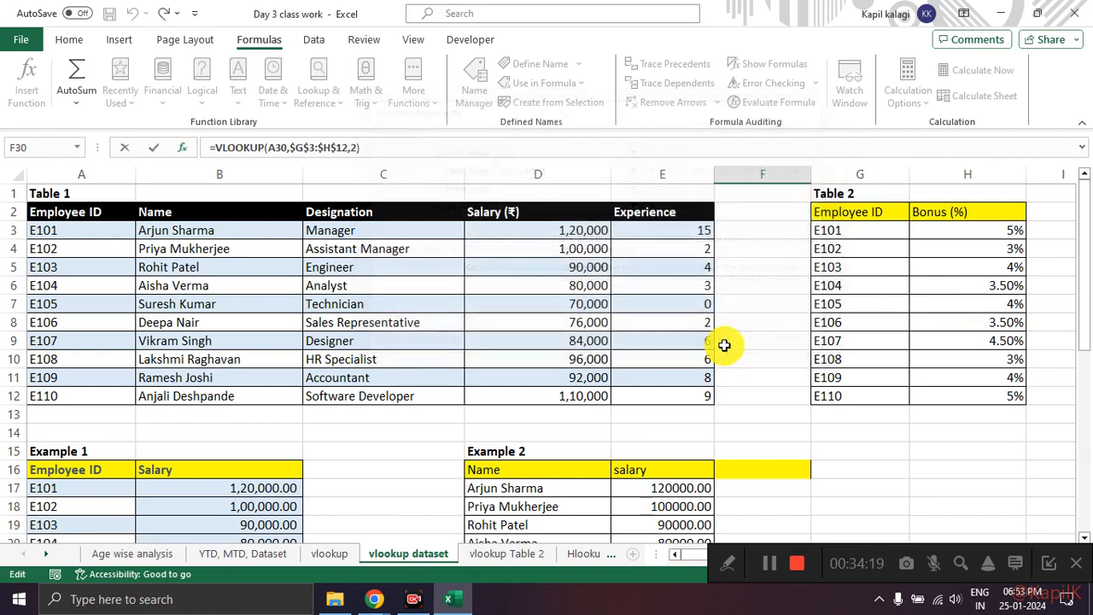
# Step: Fill the VLOOKUP formula from F30 down Example 3's Bonus (%) column to F39
pyautogui.scroll(-4, 770, 317)
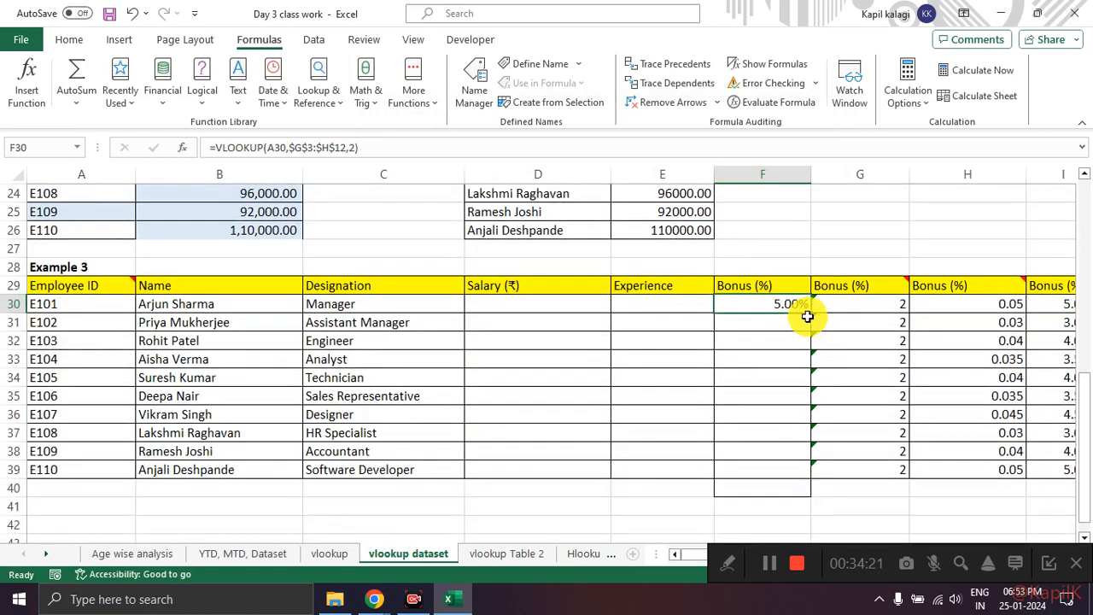
pyautogui.doubleClick(810, 314)
pyautogui.click(842, 214)
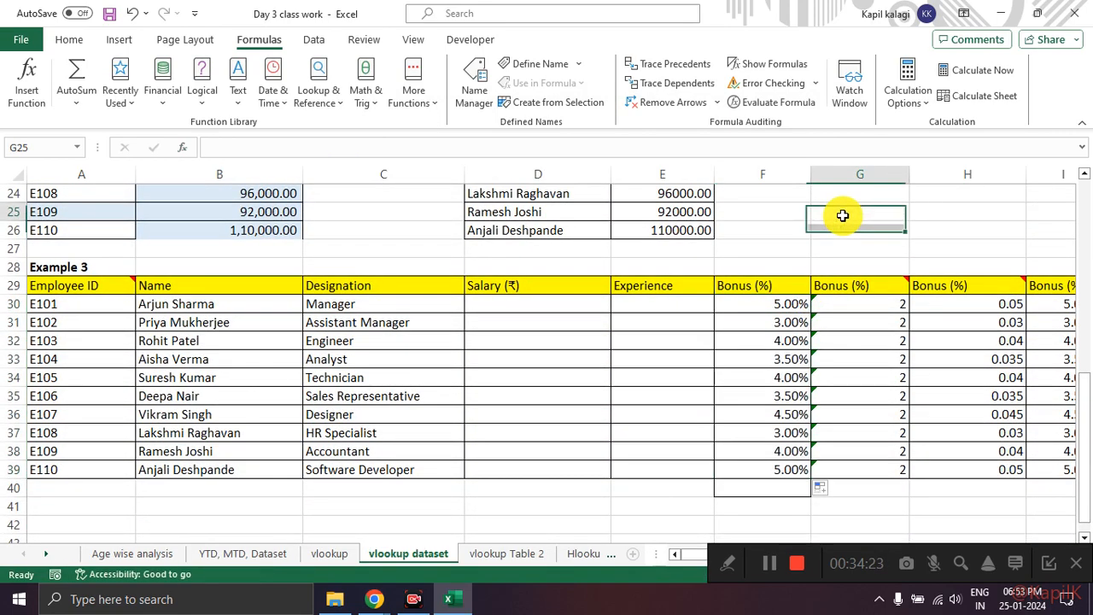
# Step: Review the filled Bonus (%) column in F30:F39, circling and ticking its values with the red screen pen and clearing the marks
pyautogui.moveTo(736, 290)
pyautogui.mouseDown()
pyautogui.moveTo(659, 334)
pyautogui.moveTo(732, 292)
pyautogui.mouseUp()
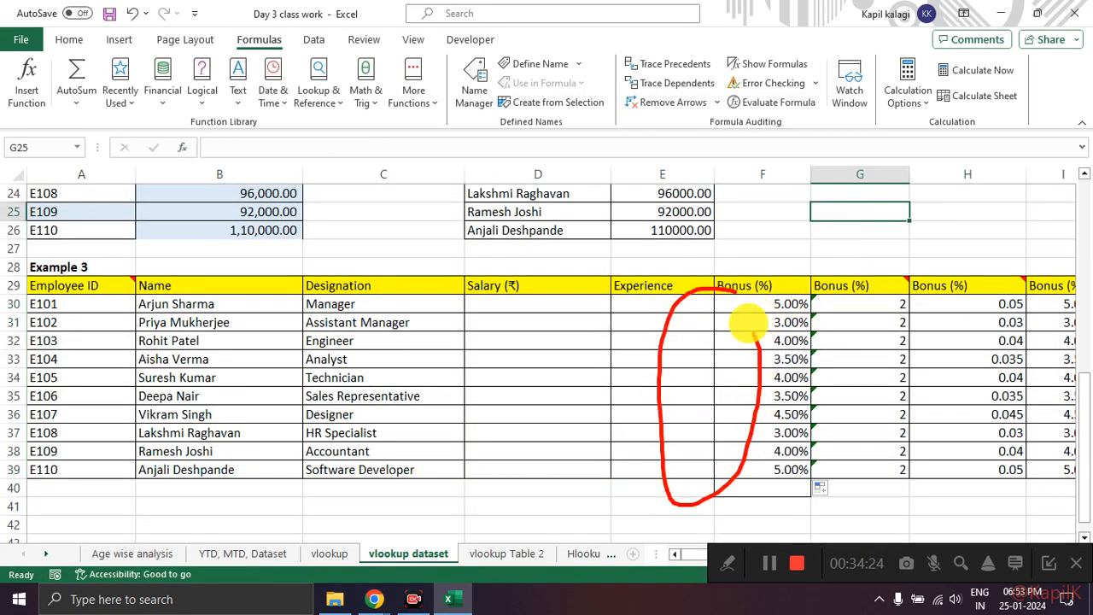
pyautogui.moveTo(858, 287)
pyautogui.mouseDown()
pyautogui.moveTo(825, 324)
pyautogui.moveTo(905, 368)
pyautogui.moveTo(845, 276)
pyautogui.mouseUp()
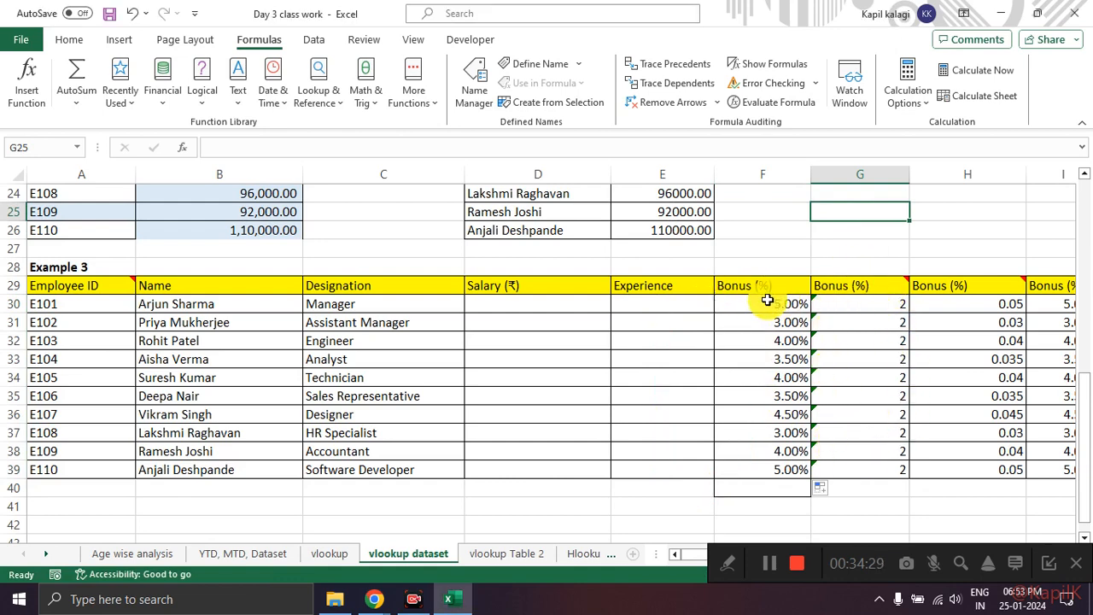
pyautogui.moveTo(748, 271)
pyautogui.mouseDown()
pyautogui.moveTo(696, 430)
pyautogui.moveTo(794, 495)
pyautogui.moveTo(784, 297)
pyautogui.moveTo(742, 275)
pyautogui.mouseUp()
pyautogui.press('Escape')
pyautogui.moveTo(743, 308); pyautogui.dragTo(786, 302)
pyautogui.moveTo(749, 352); pyautogui.dragTo(789, 343)
pyautogui.moveTo(748, 381); pyautogui.dragTo(779, 369)
pyautogui.moveTo(765, 414); pyautogui.dragTo(786, 400)
pyautogui.moveTo(759, 456); pyautogui.dragTo(789, 435)
pyautogui.moveTo(750, 482); pyautogui.dragTo(781, 467)
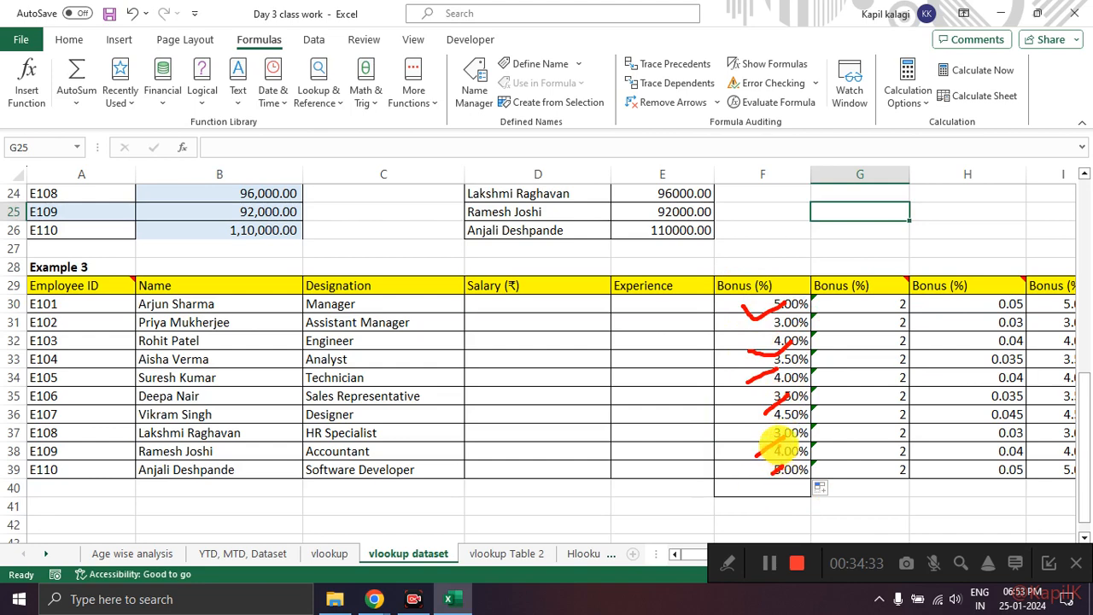
pyautogui.press('Escape')
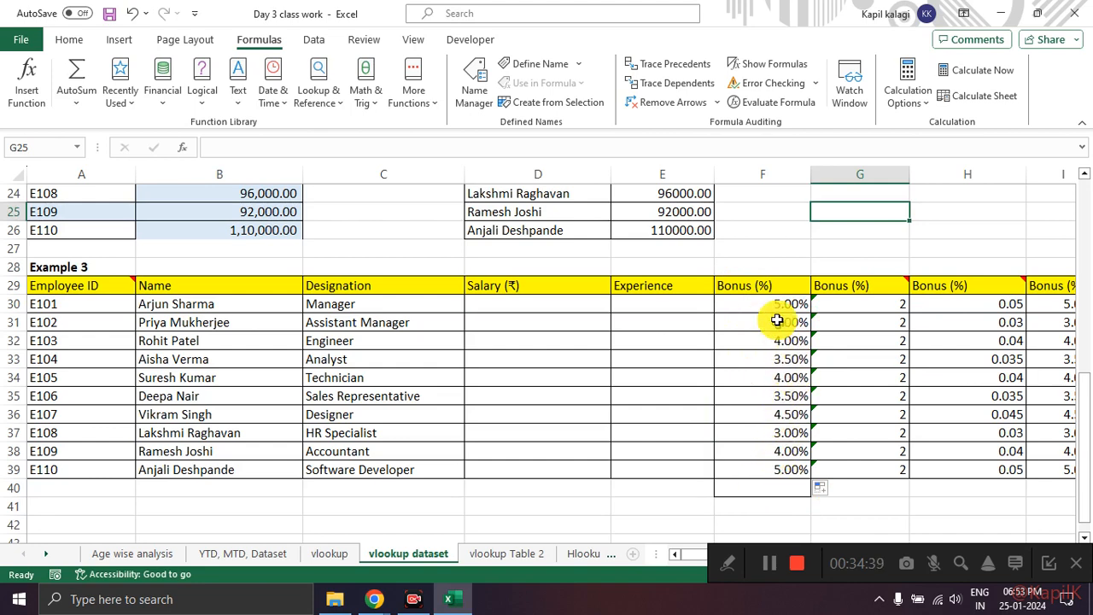
# Step: Compare the Bonus (%) results in F30:F39 with Table 2's Employee ID and Bonus (%) data in G2:H12
pyautogui.moveTo(775, 303); pyautogui.dragTo(781, 466)
pyautogui.scroll(8, 763, 407)
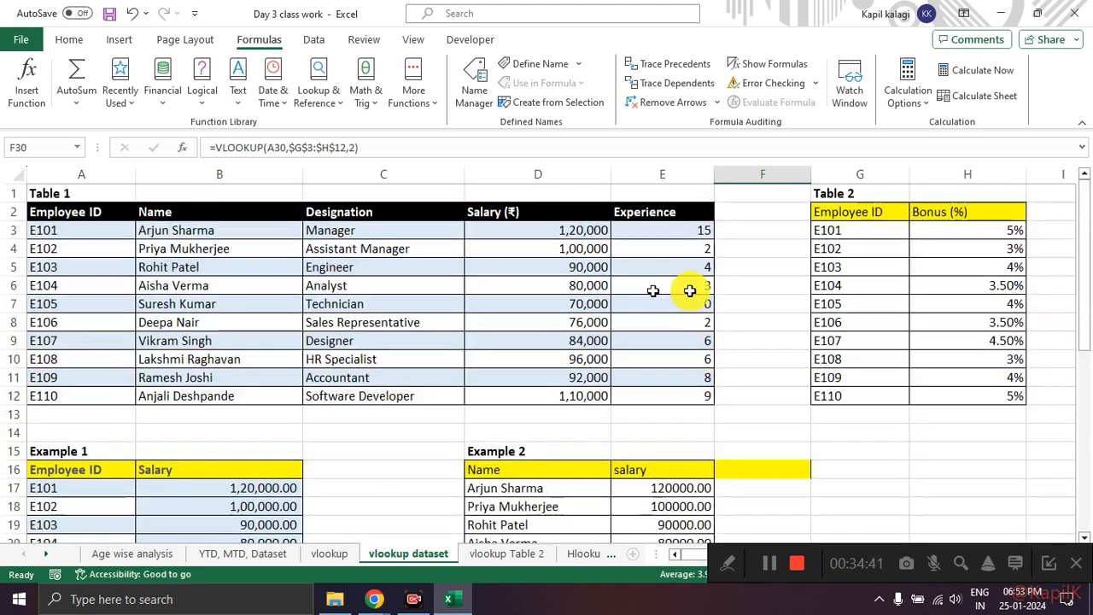
pyautogui.scroll(-1, 908, 315)
pyautogui.scroll(-8, 909, 315)
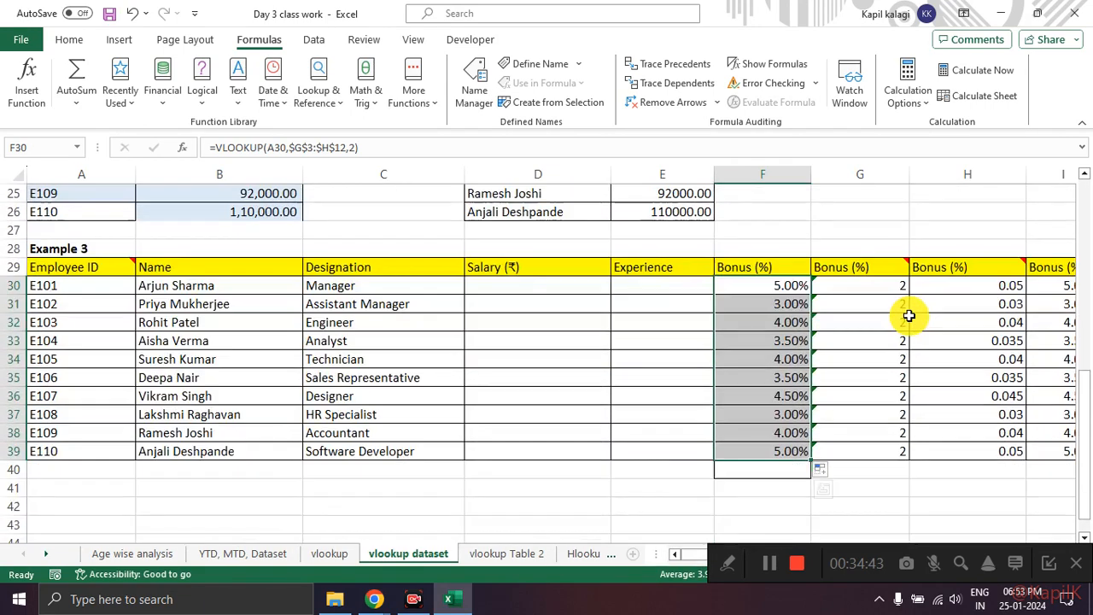
pyautogui.click(861, 231)
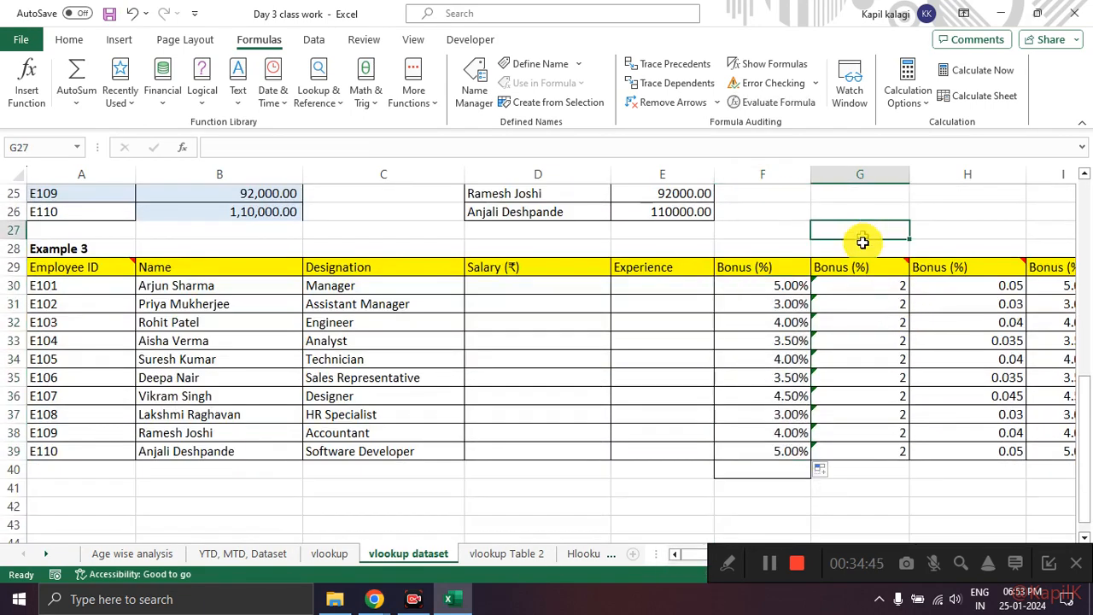
pyautogui.scroll(5, 873, 286)
pyautogui.scroll(3, 875, 297)
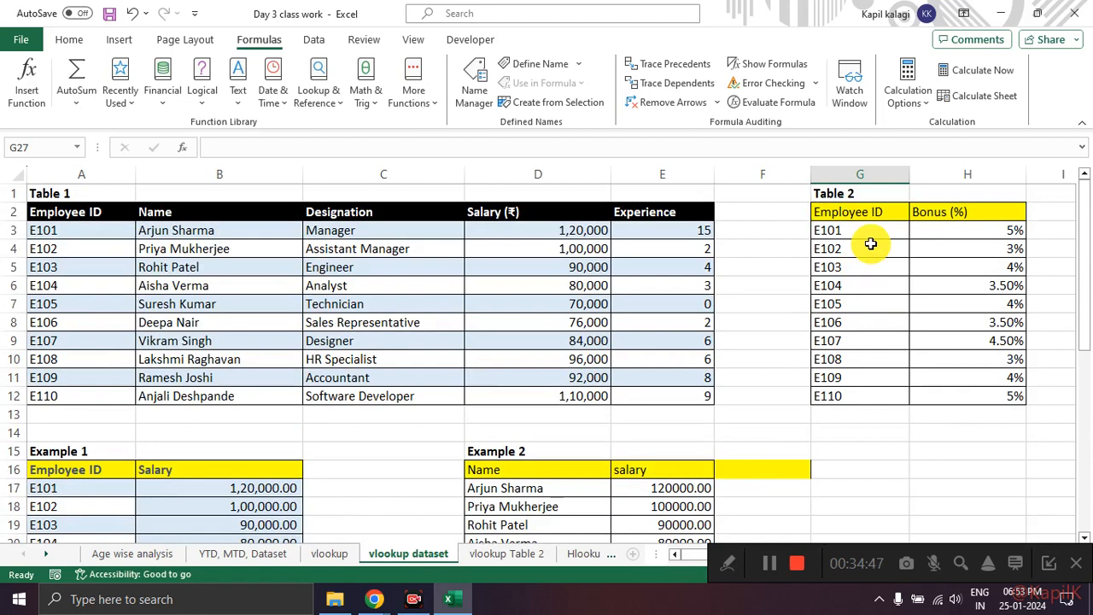
pyautogui.scroll(-6, 871, 268)
pyautogui.scroll(6, 891, 261)
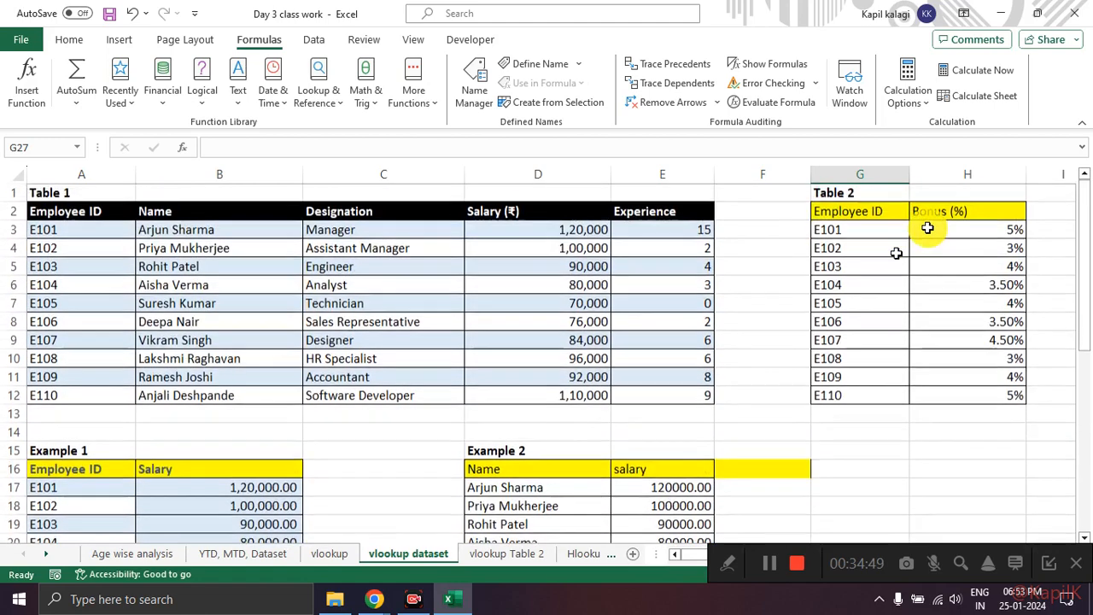
pyautogui.click(890, 208)
pyautogui.moveTo(924, 234); pyautogui.dragTo(971, 395)
pyautogui.scroll(-9, 916, 357)
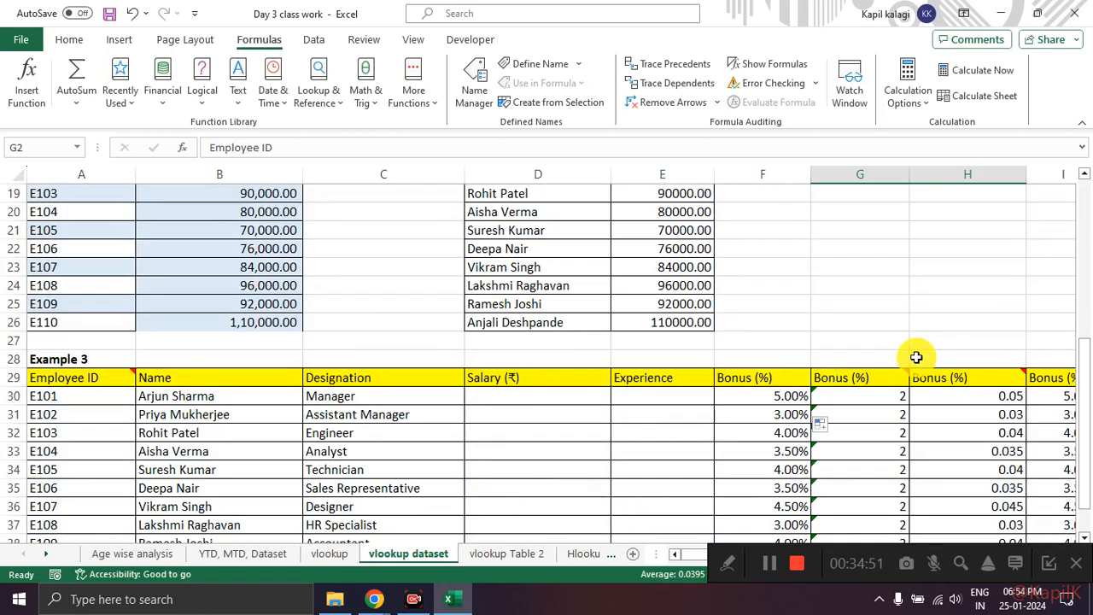
# Step: Read the note on the Bonus (%) header in G29, and inspect Table 2's bonus for employee E101
pyautogui.moveTo(900, 212)
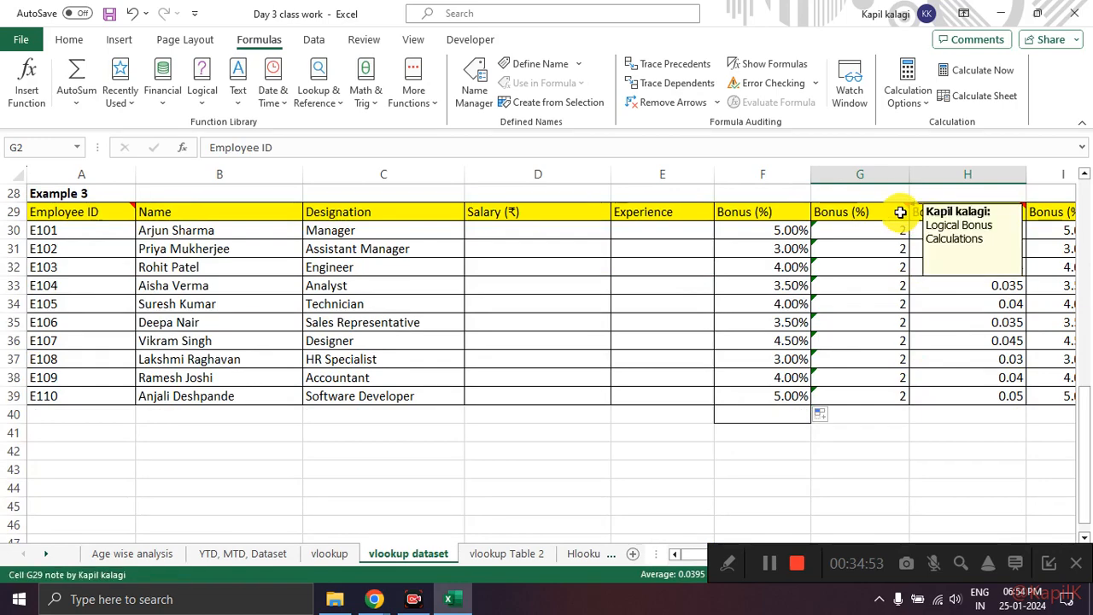
pyautogui.scroll(9, 732, 383)
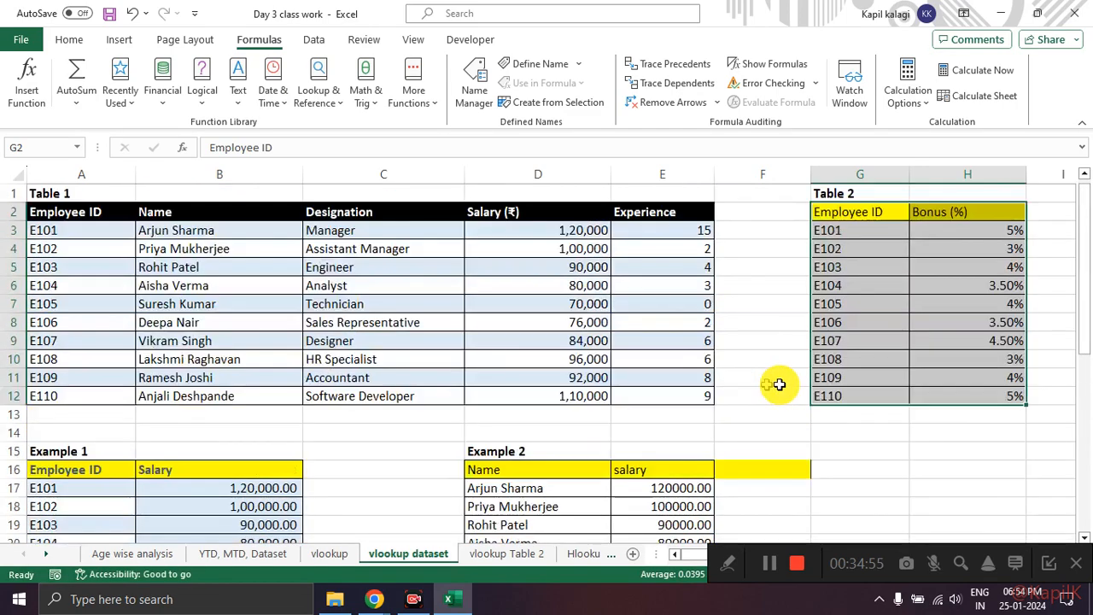
pyautogui.click(865, 396)
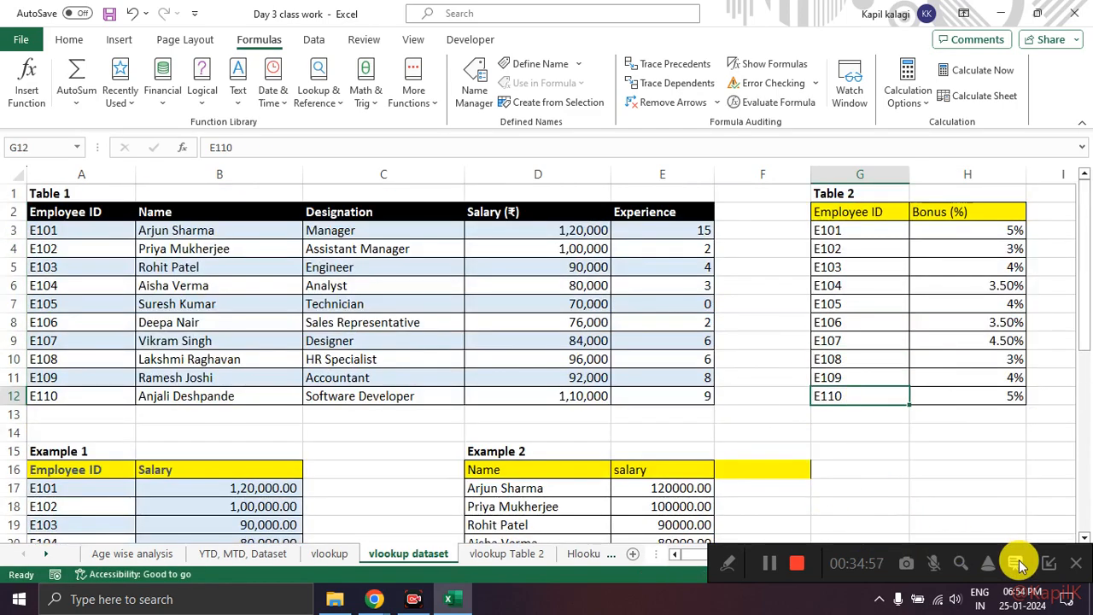
pyautogui.click(850, 231)
pyautogui.click(985, 232)
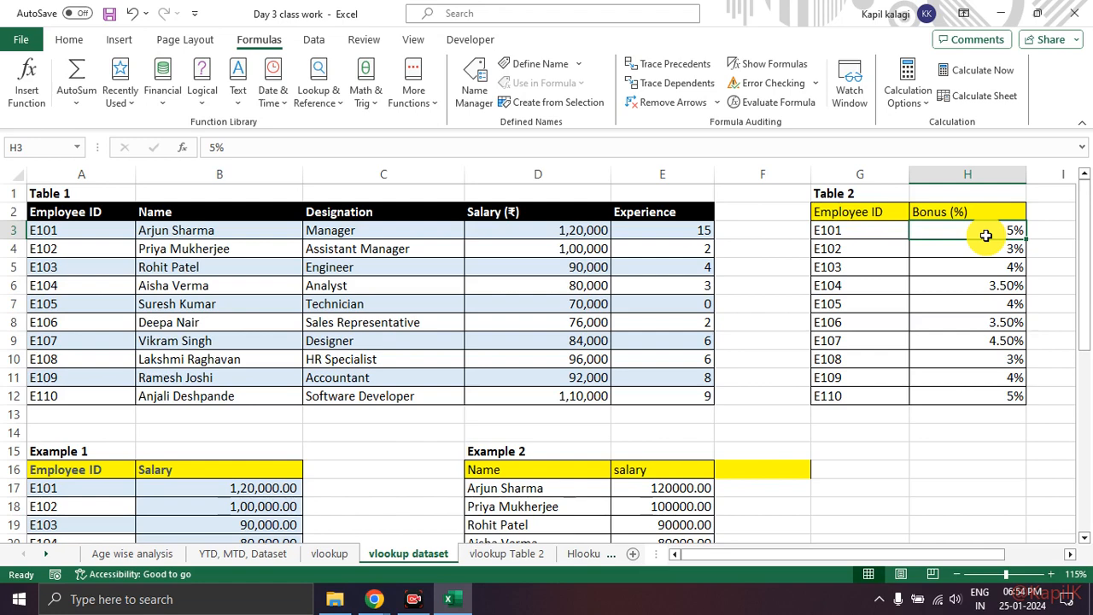
# Step: Examine Table 3 in J2:K7, checking how each Experience level corresponds to its Bonus value
pyautogui.click(1070, 559)
pyautogui.click(983, 521)
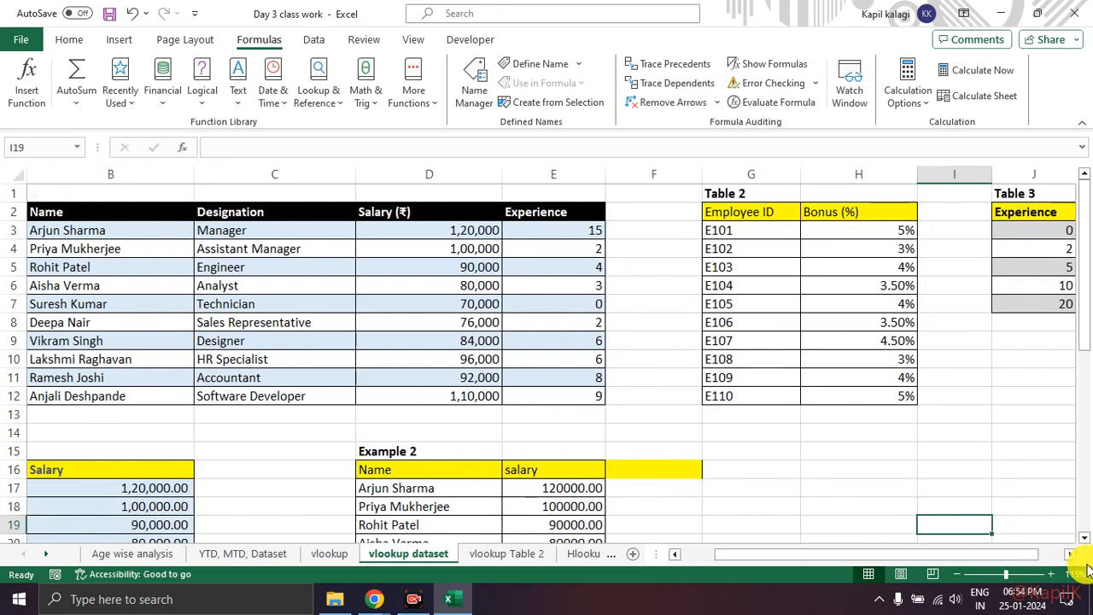
pyautogui.click(1070, 559)
pyautogui.click(749, 417)
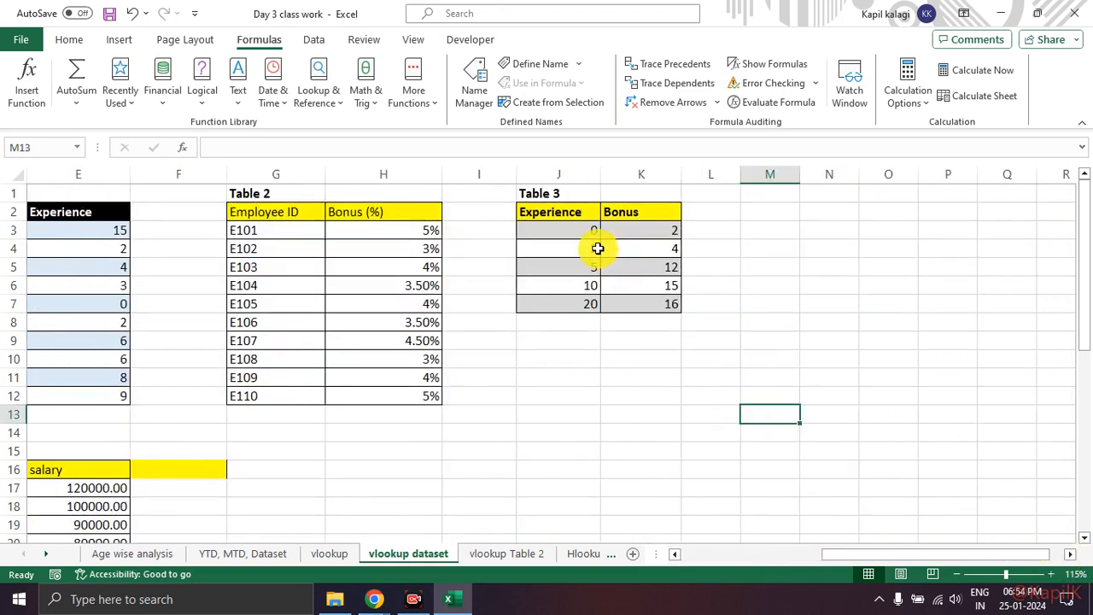
pyautogui.moveTo(568, 218); pyautogui.dragTo(659, 301)
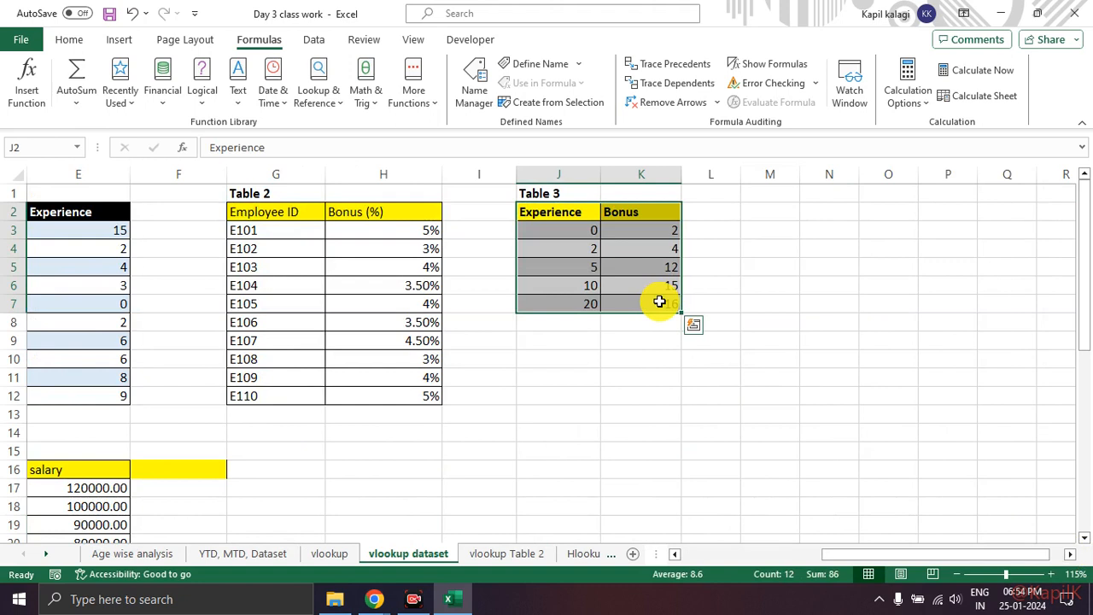
pyautogui.click(644, 376)
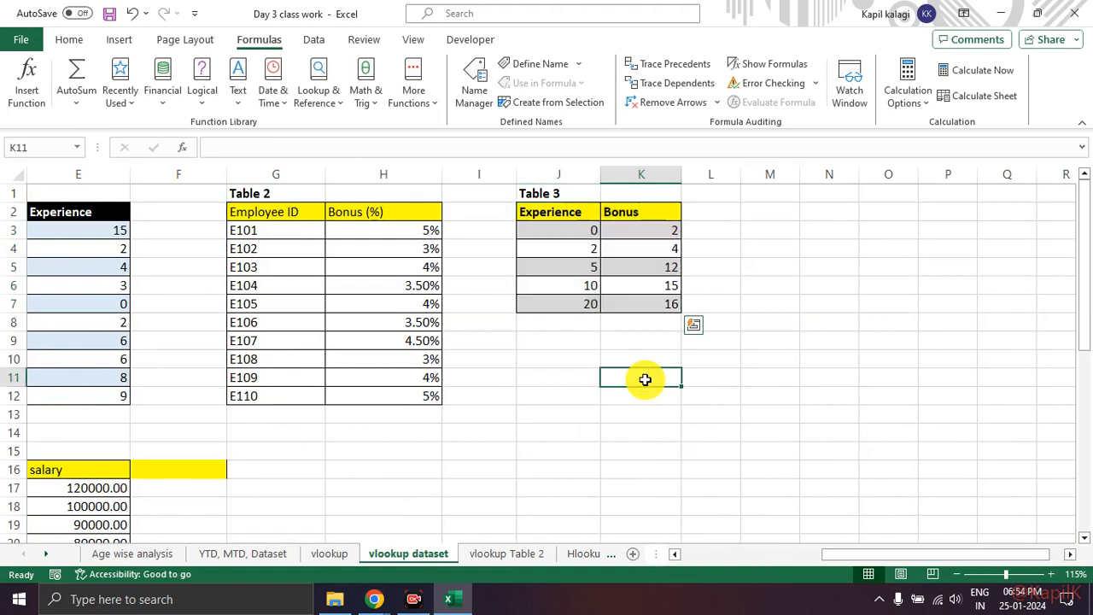
pyautogui.click(571, 234)
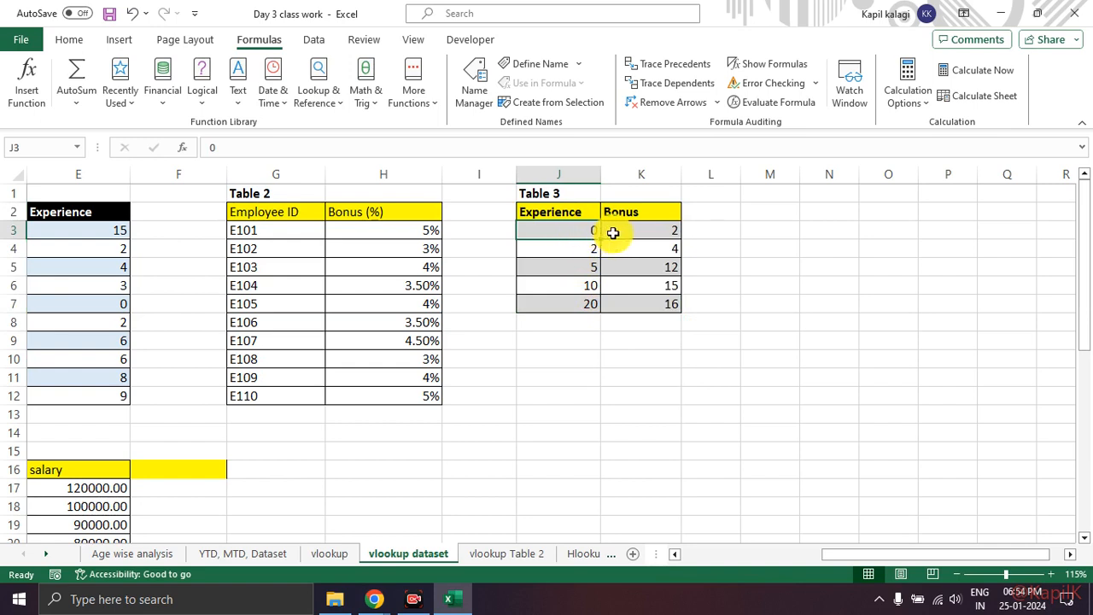
pyautogui.click(613, 233)
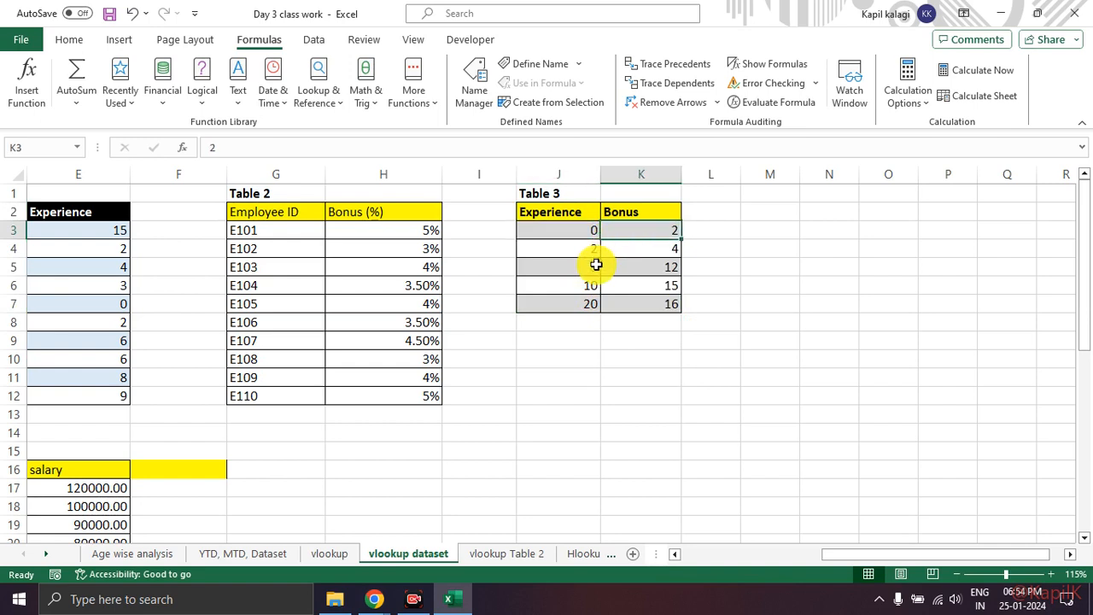
pyautogui.click(577, 287)
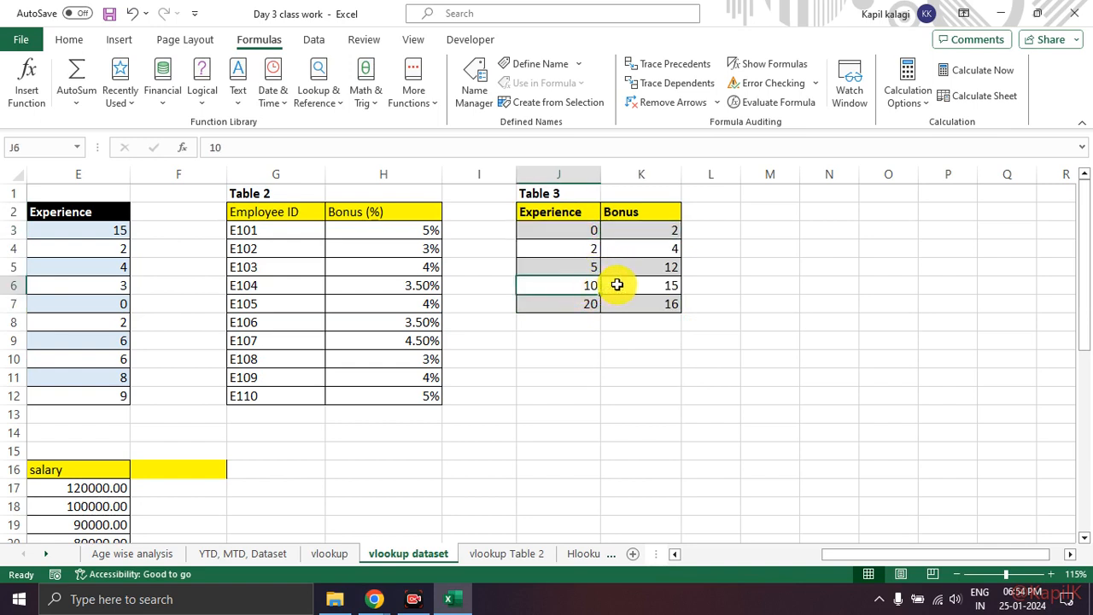
# Step: Compare Table 3's Experience levels and Bonus values in J2:K7 with the individual Employee IDs in Table 2
pyautogui.click(617, 285)
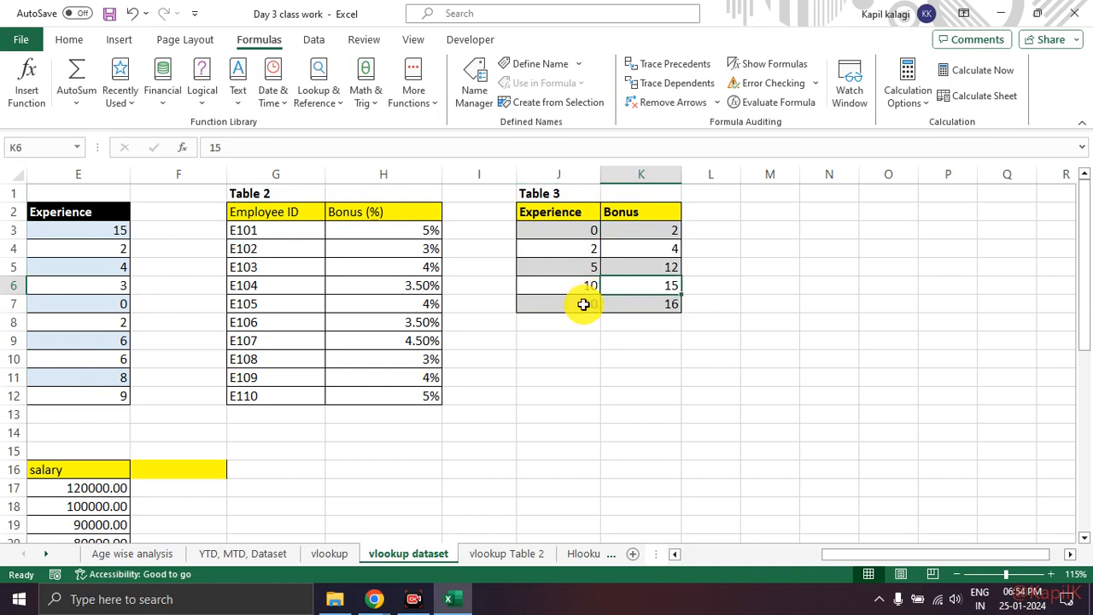
pyautogui.click(583, 302)
pyautogui.click(642, 309)
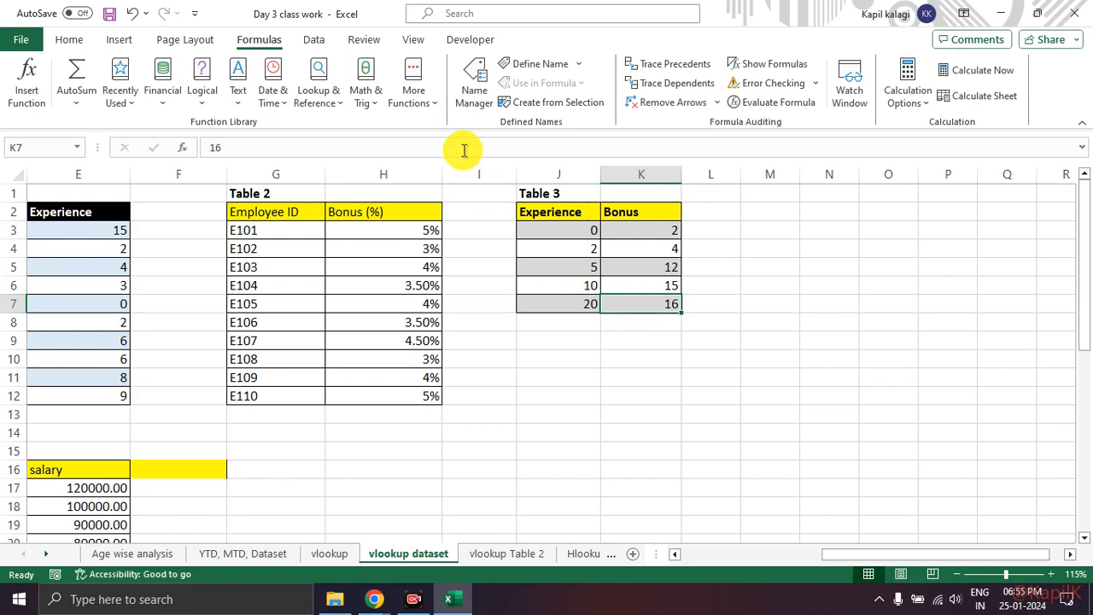
pyautogui.moveTo(568, 212); pyautogui.dragTo(641, 296)
pyautogui.moveTo(257, 229); pyautogui.dragTo(286, 395)
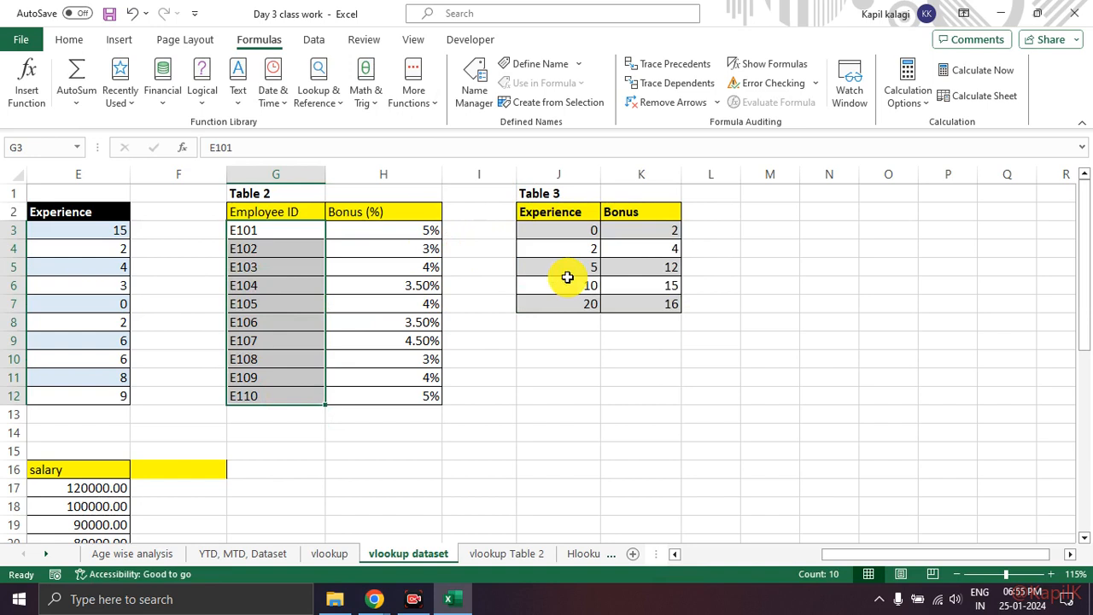
pyautogui.click(611, 262)
pyautogui.click(586, 270)
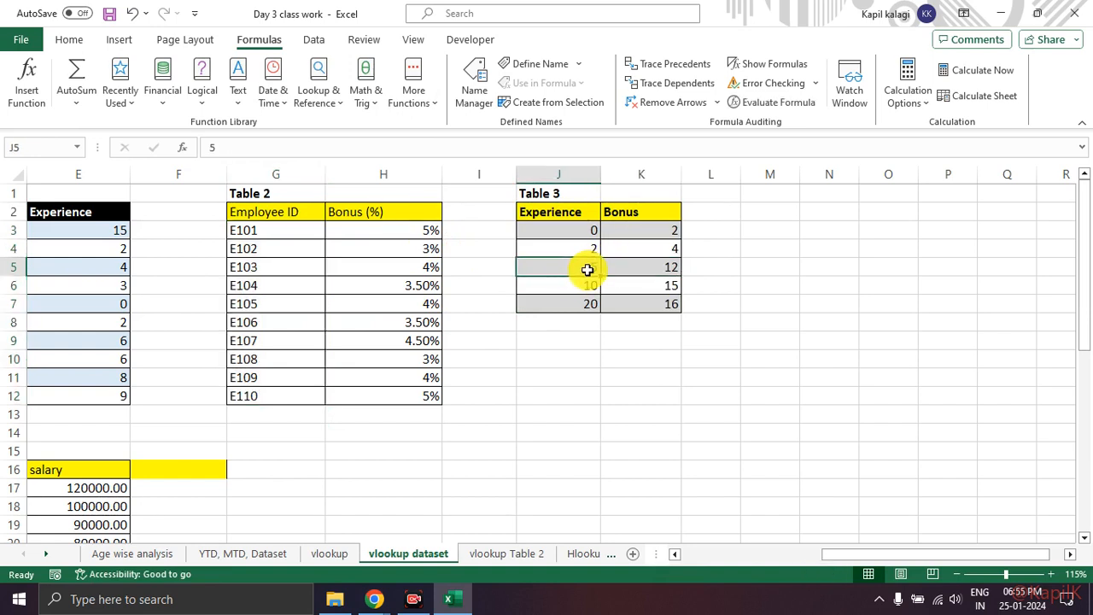
pyautogui.moveTo(563, 230); pyautogui.dragTo(574, 248)
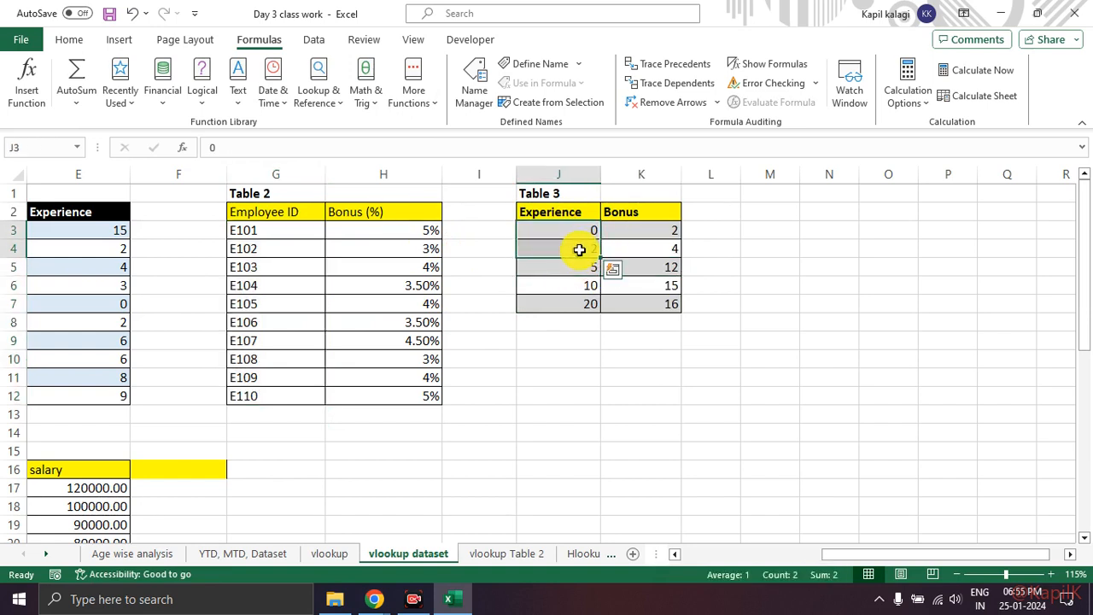
pyautogui.click(581, 247)
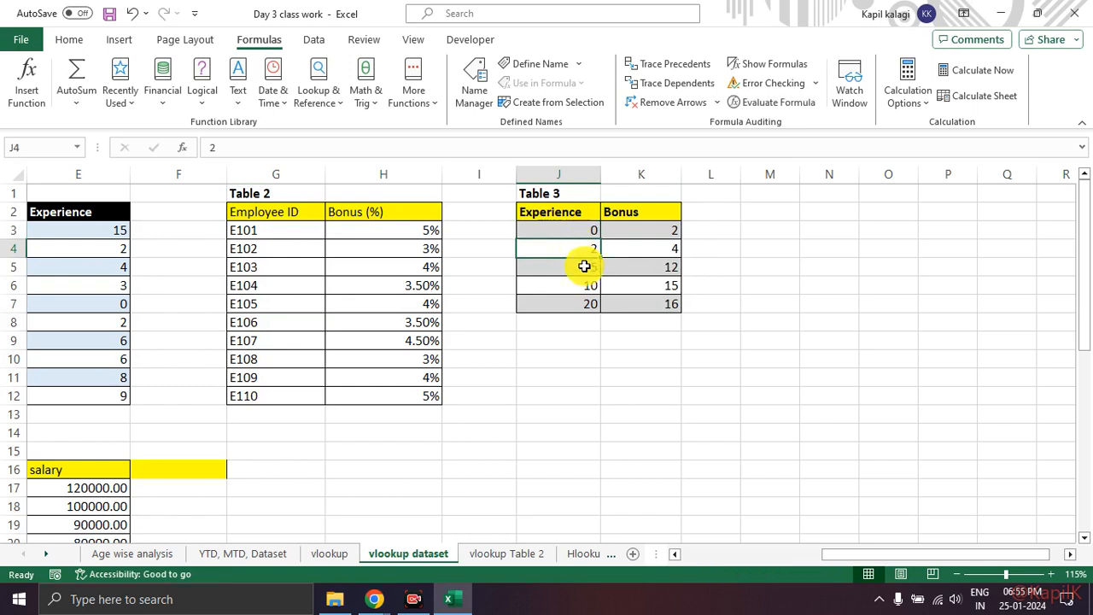
pyautogui.click(584, 267)
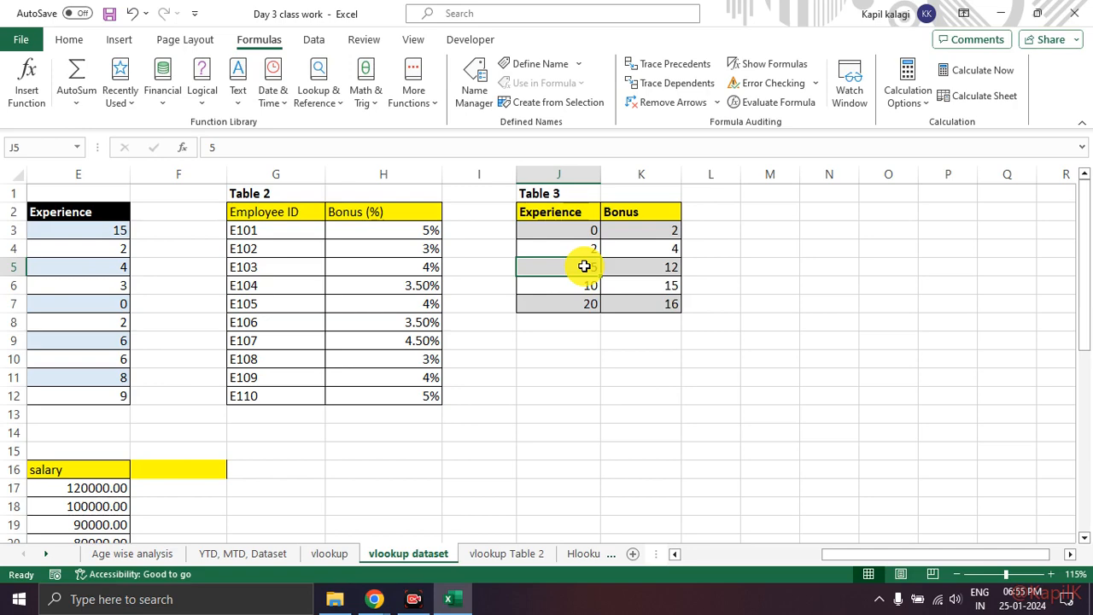
# Step: Clear the existing results from Example 3's second Bonus (%) column, starting at G30 and extending past row 39
pyautogui.scroll(-5, 592, 268)
pyautogui.moveTo(911, 556); pyautogui.dragTo(737, 424)
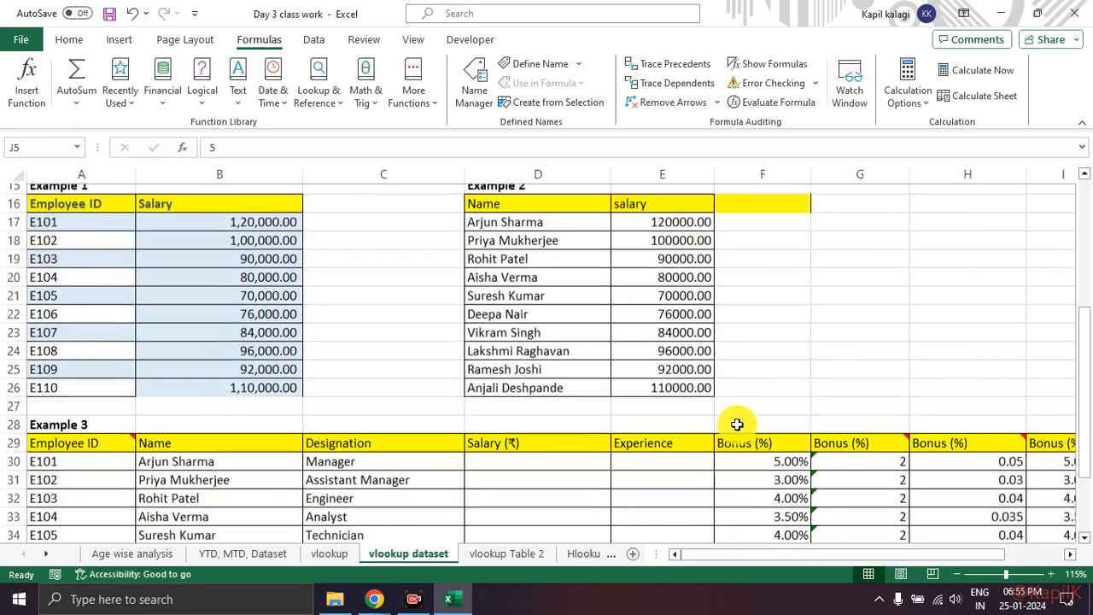
pyautogui.scroll(-2, 737, 424)
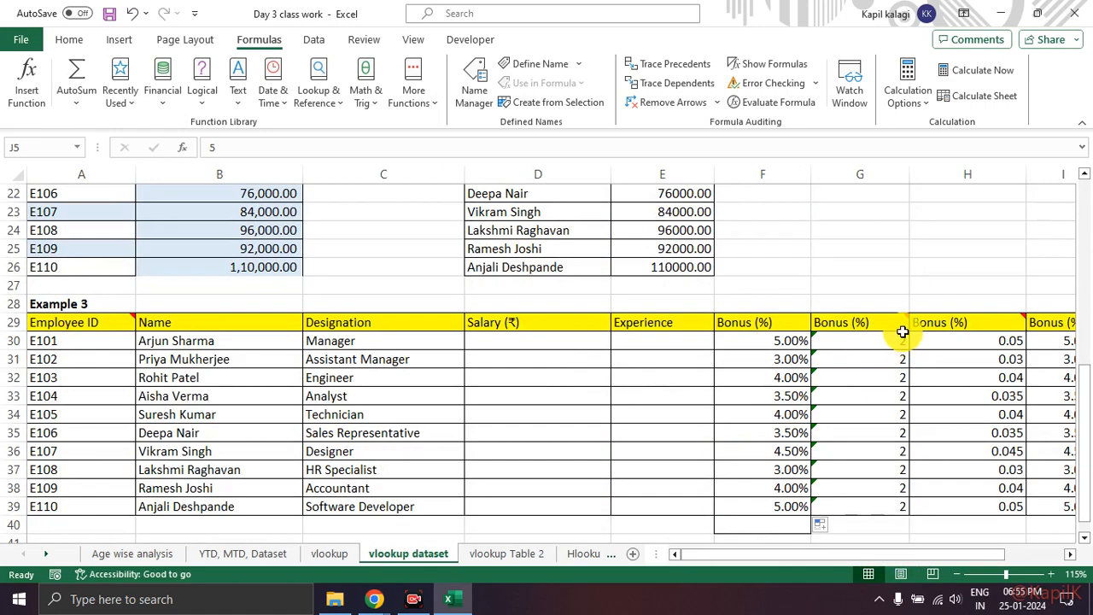
pyautogui.moveTo(881, 341); pyautogui.dragTo(913, 432)
pyautogui.scroll(1, 909, 429)
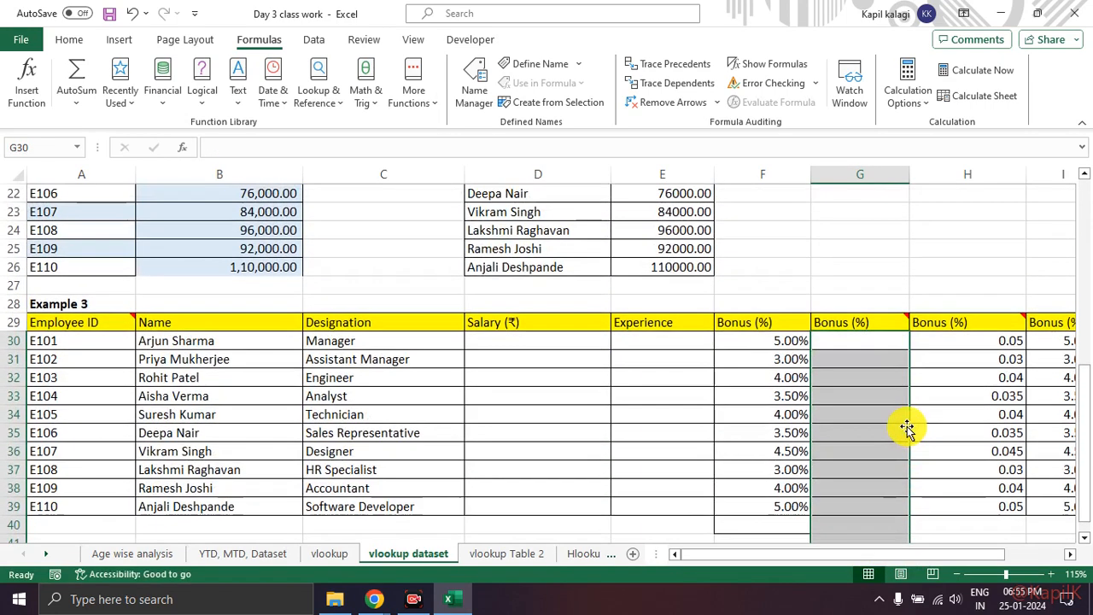
pyautogui.click(871, 414)
# Step: Mark the note indicator on the Bonus (%) header in G29 with the screen pen, clear the marks and read the note
pyautogui.hotkey('ctrl', '2')
pyautogui.moveTo(918, 295)
pyautogui.mouseDown()
pyautogui.moveTo(894, 308)
pyautogui.moveTo(916, 299)
pyautogui.mouseUp()
pyautogui.press('Escape')
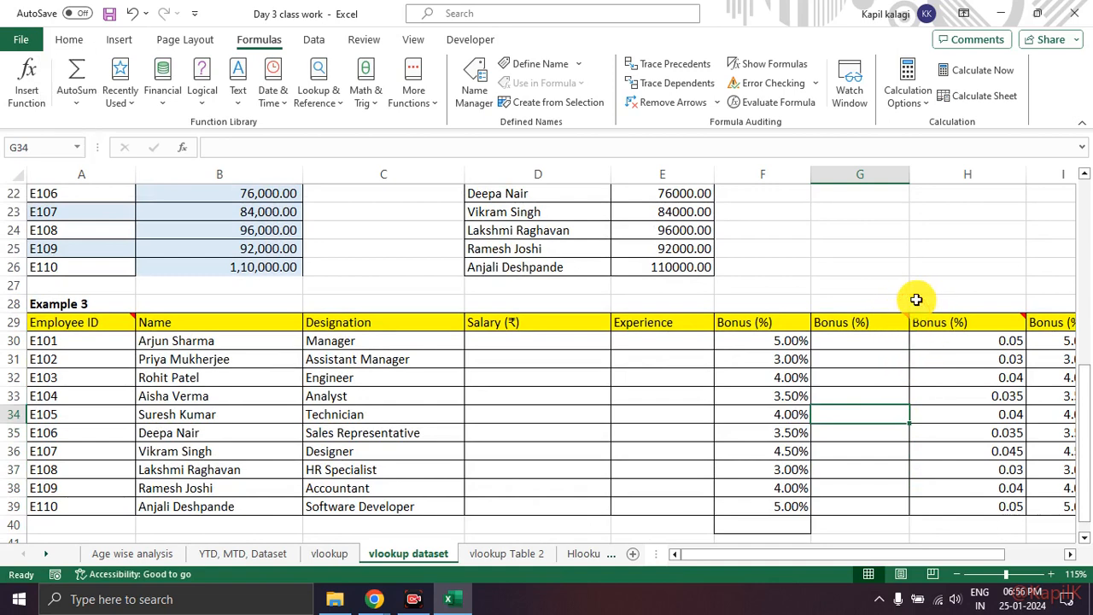
pyautogui.moveTo(905, 318)
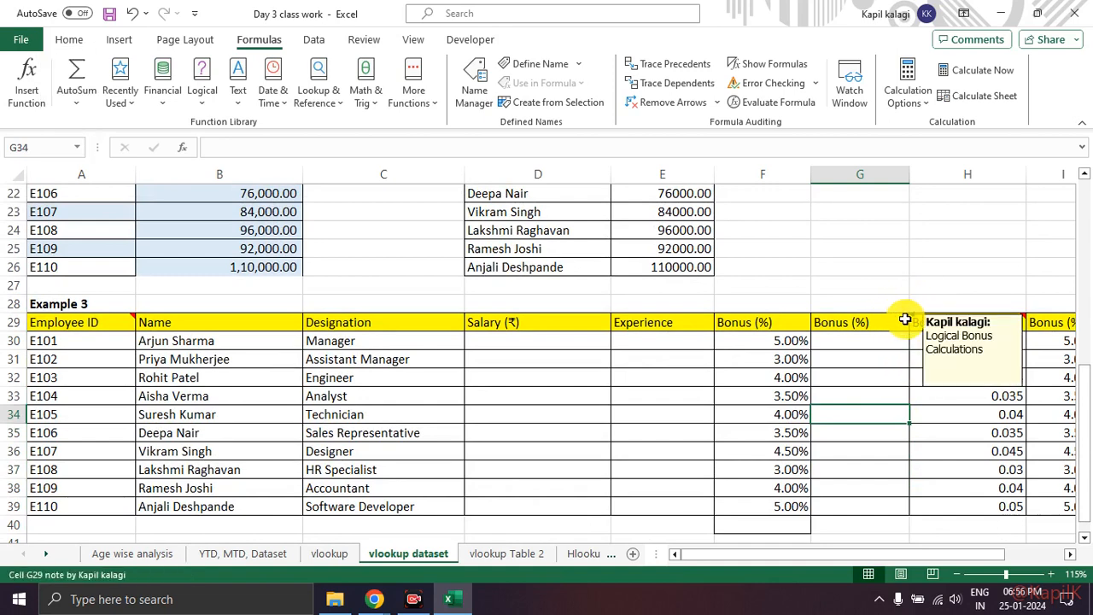
pyautogui.moveTo(983, 317)
pyautogui.mouseDown()
pyautogui.moveTo(935, 324)
pyautogui.moveTo(1008, 363)
pyautogui.moveTo(986, 307)
pyautogui.mouseUp()
pyautogui.press('Escape')
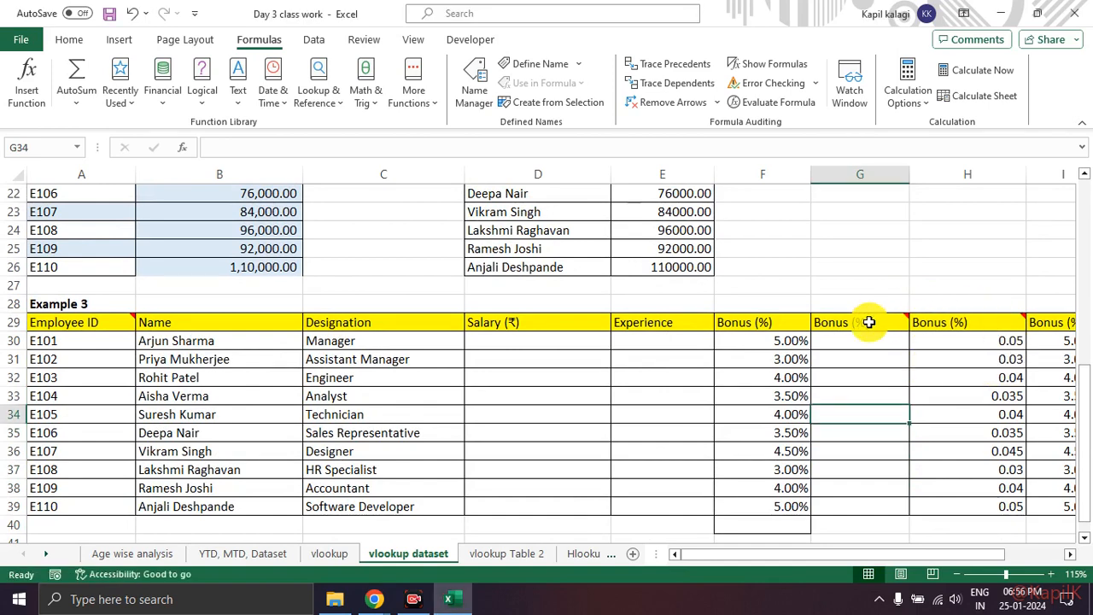
pyautogui.moveTo(869, 321)
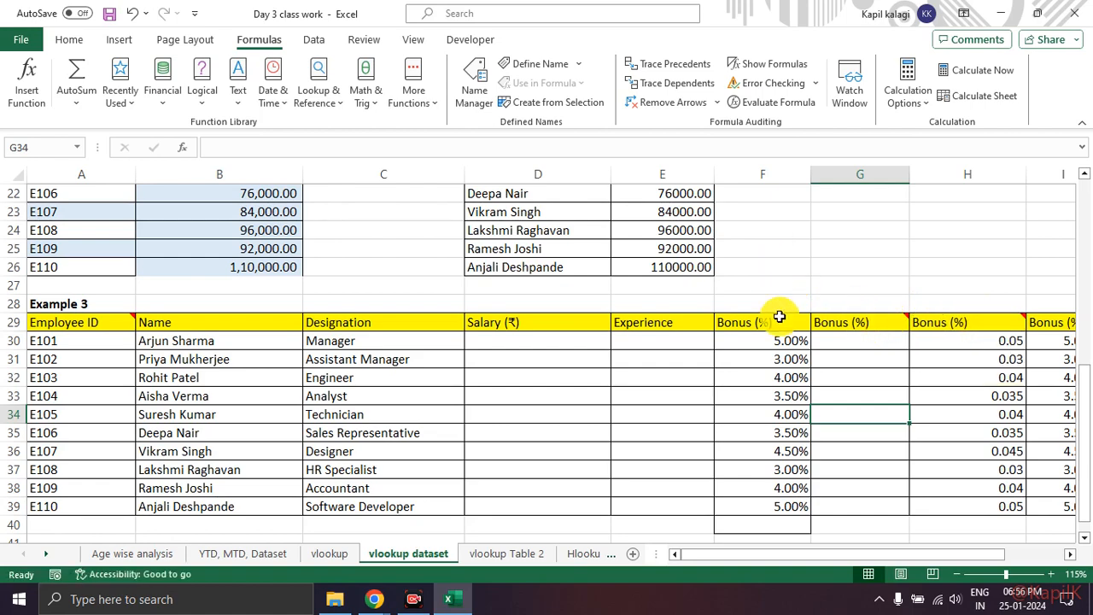
pyautogui.scroll(2, 780, 316)
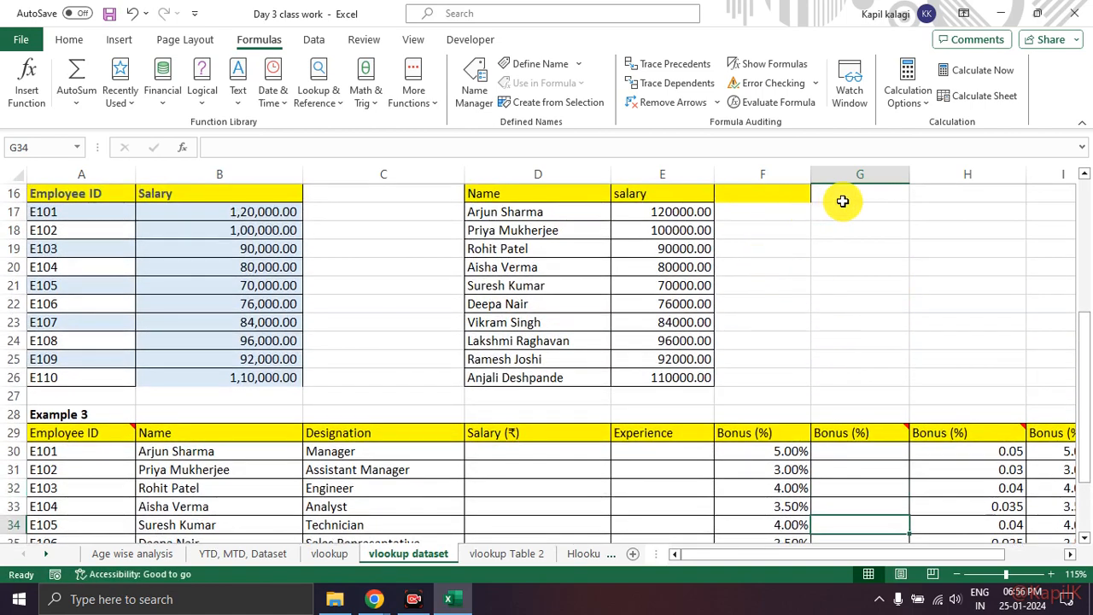
# Step: Add a comment reading "Check here" to the salary header in E16 of Example 2
pyautogui.click(688, 195)
pyautogui.scroll(1, 690, 214)
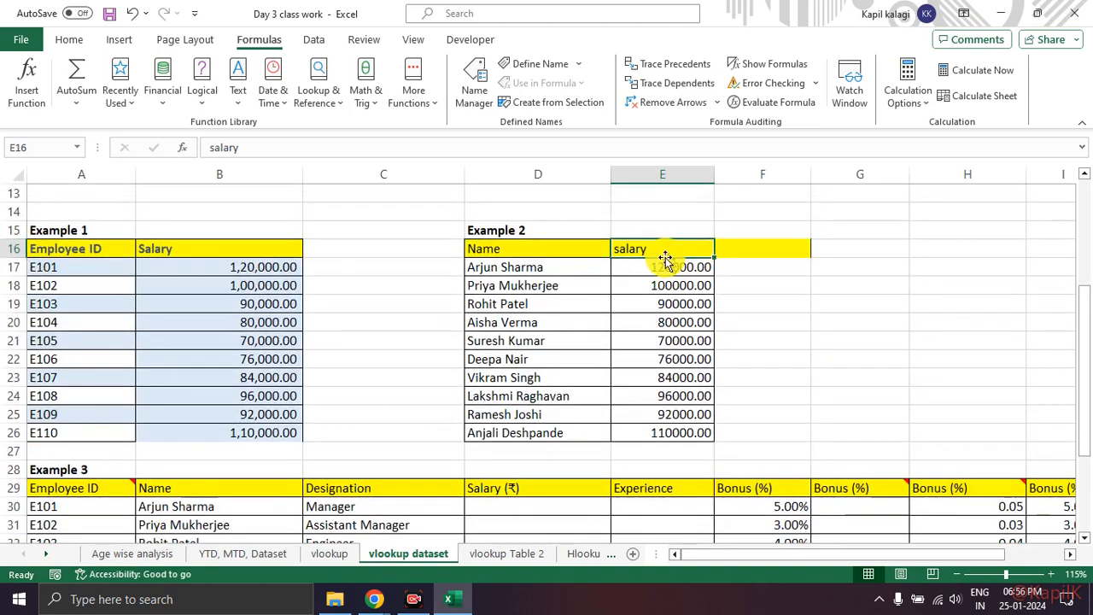
pyautogui.rightClick(666, 250)
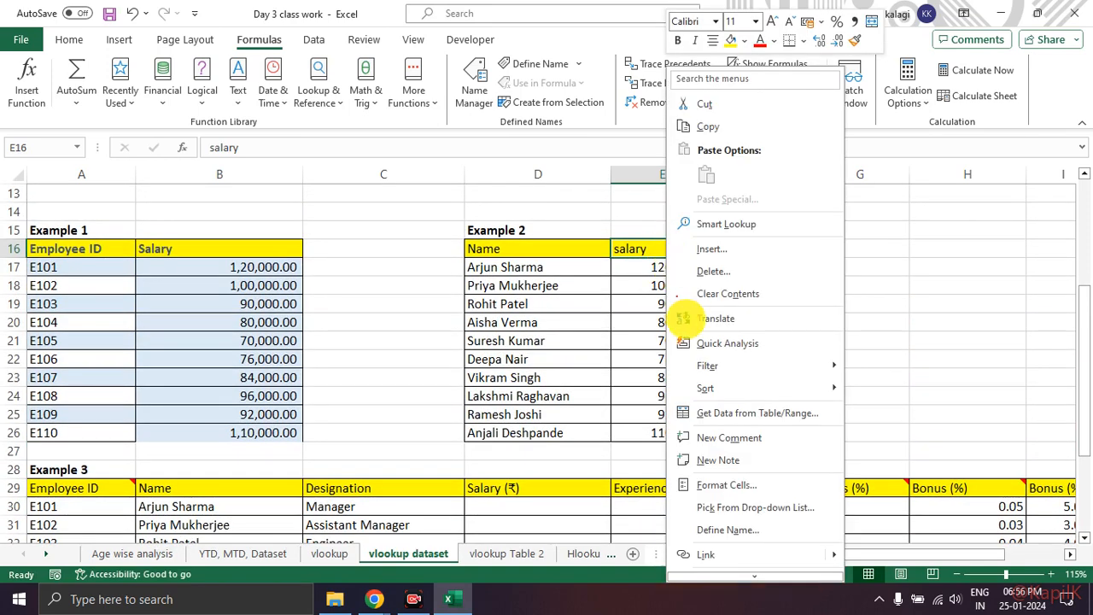
pyautogui.moveTo(781, 418)
pyautogui.mouseDown()
pyautogui.moveTo(658, 434)
pyautogui.moveTo(756, 452)
pyautogui.moveTo(776, 429)
pyautogui.moveTo(726, 425)
pyautogui.moveTo(675, 451)
pyautogui.moveTo(737, 472)
pyautogui.moveTo(763, 448)
pyautogui.mouseUp()
pyautogui.press('Escape')
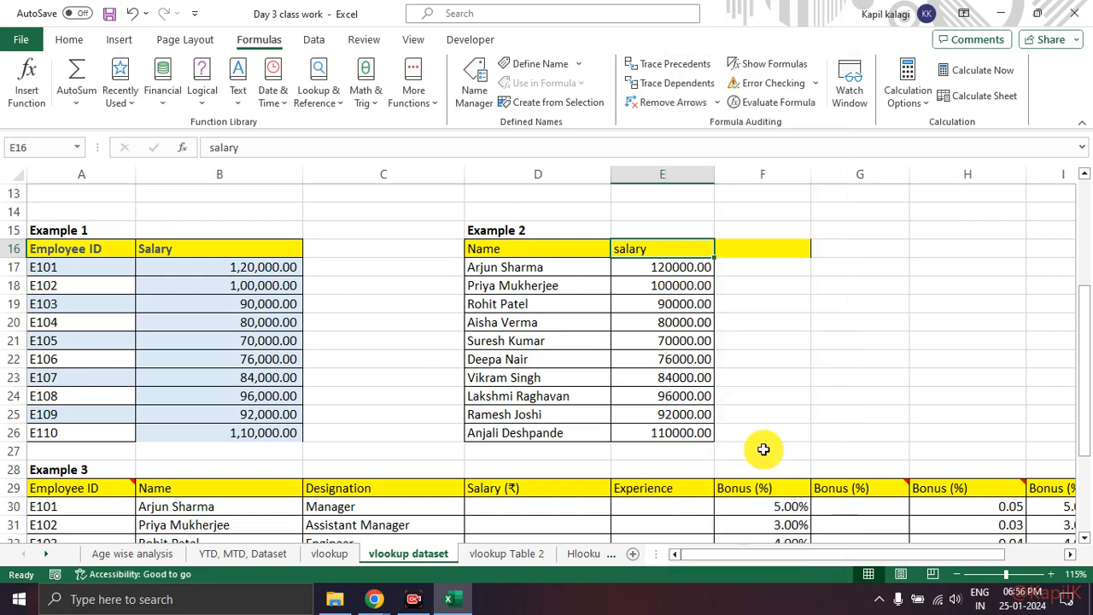
pyautogui.rightClick(702, 247)
pyautogui.press('Escape')
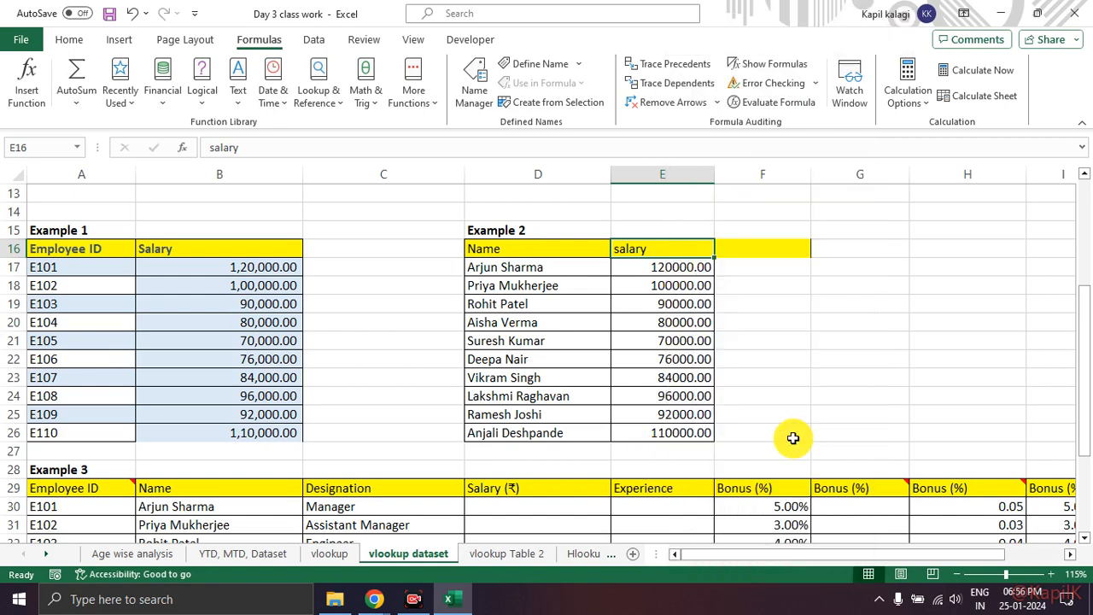
pyautogui.click(805, 282)
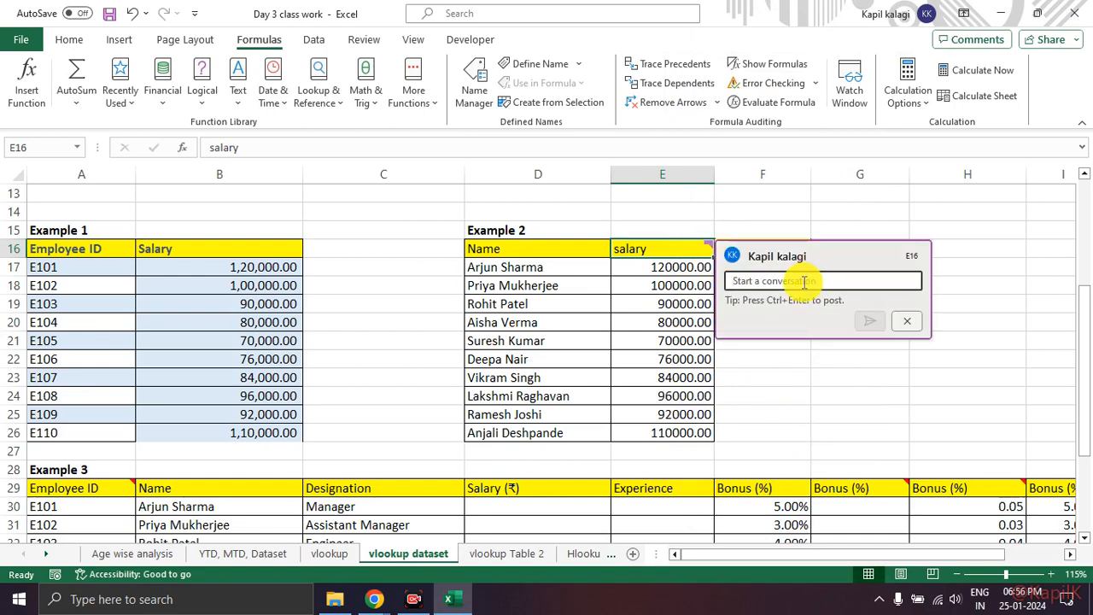
pyautogui.write('Check here')
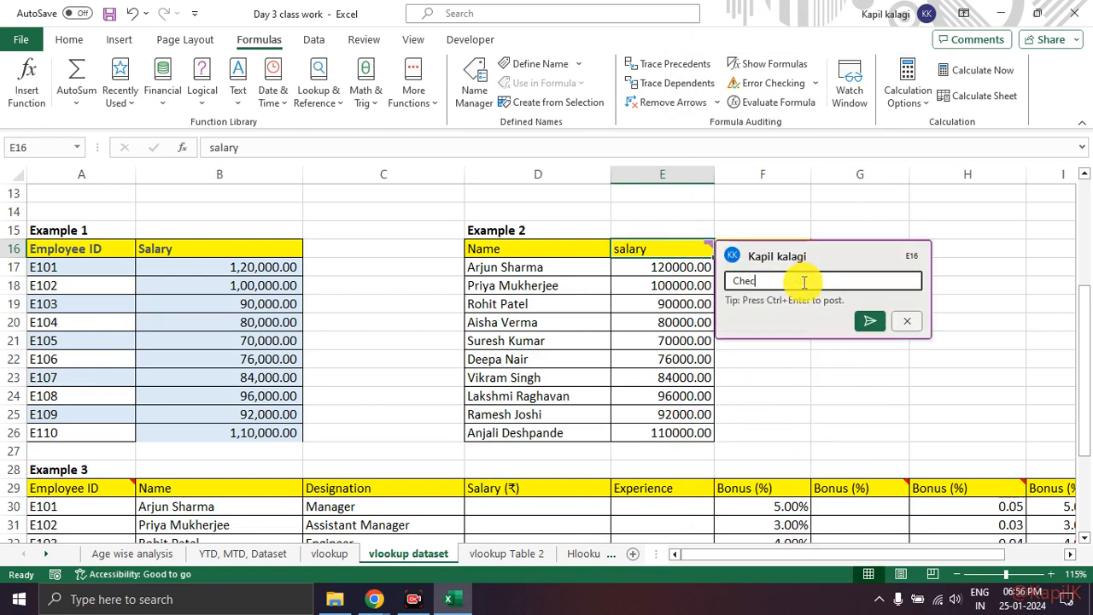
pyautogui.click(869, 321)
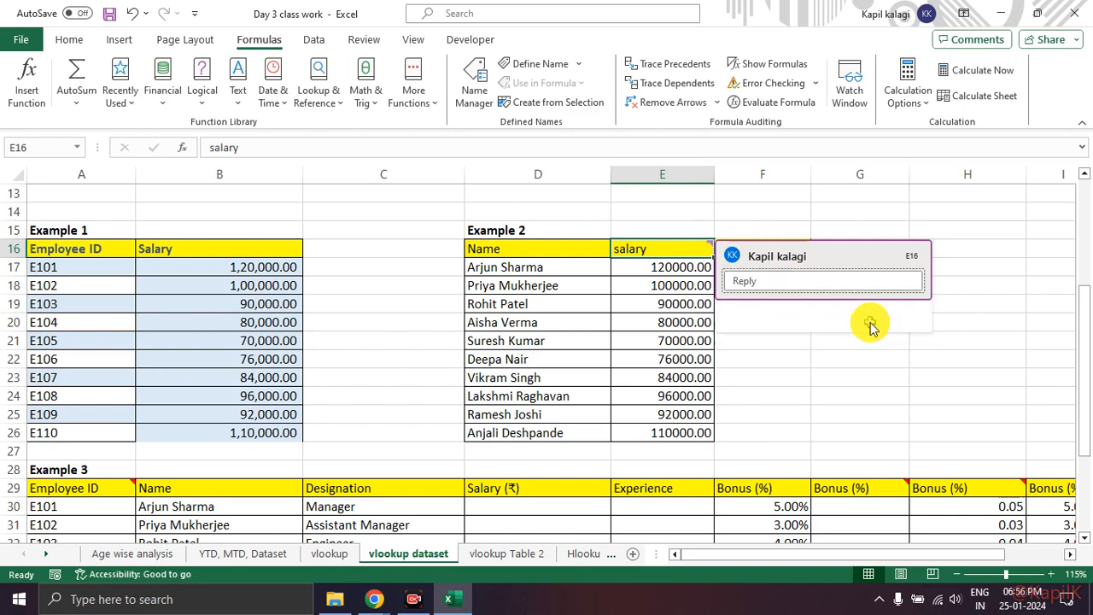
pyautogui.click(964, 285)
# Step: View the comment on E16 and inspect the reply and delete options offered for it
pyautogui.moveTo(707, 245)
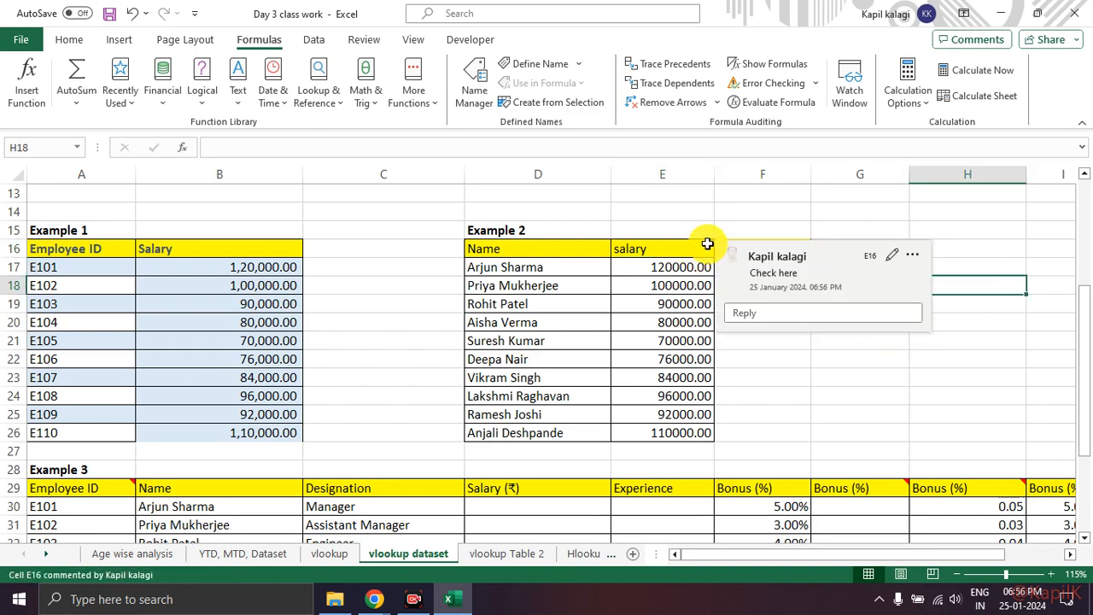
pyautogui.click(658, 252)
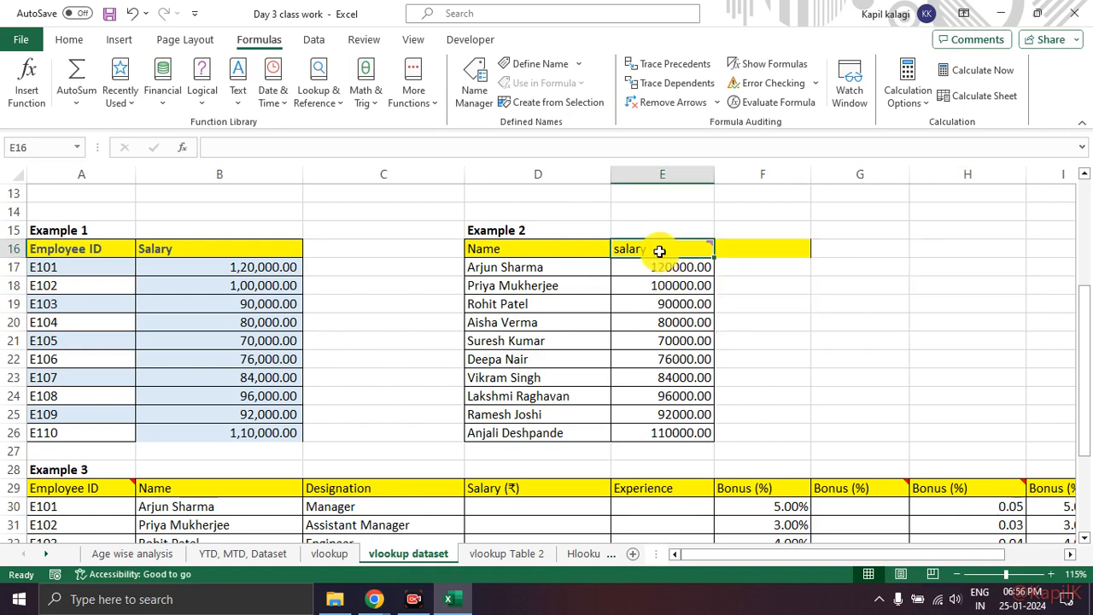
pyautogui.rightClick(660, 250)
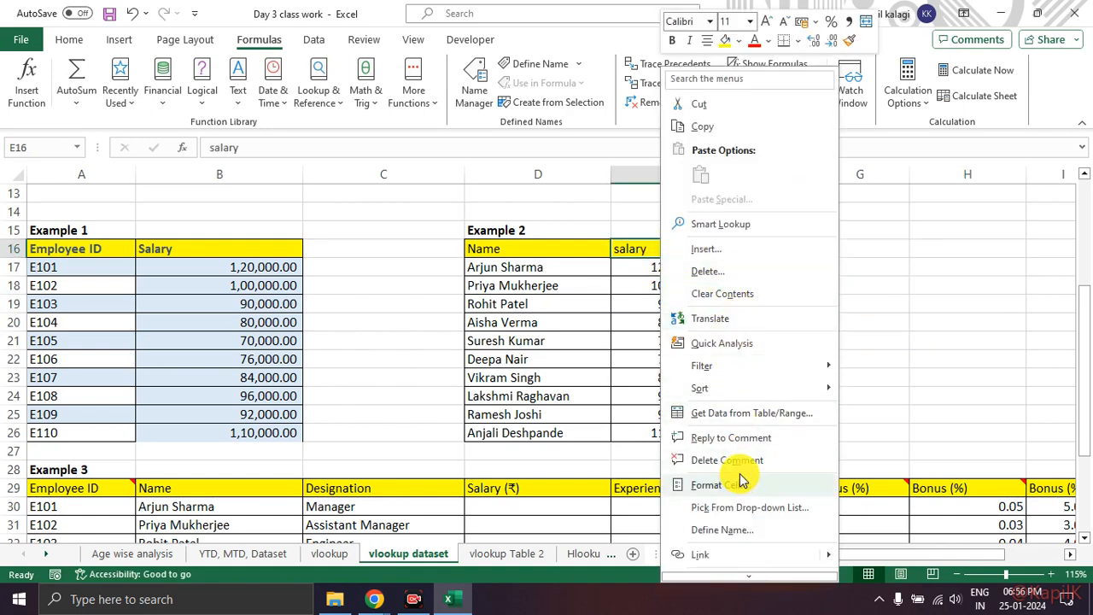
pyautogui.press('Escape')
# Step: Add a note reading "Helo" to the first salary cell, E17, in Example 2
pyautogui.click(653, 272)
pyautogui.rightClick(655, 271)
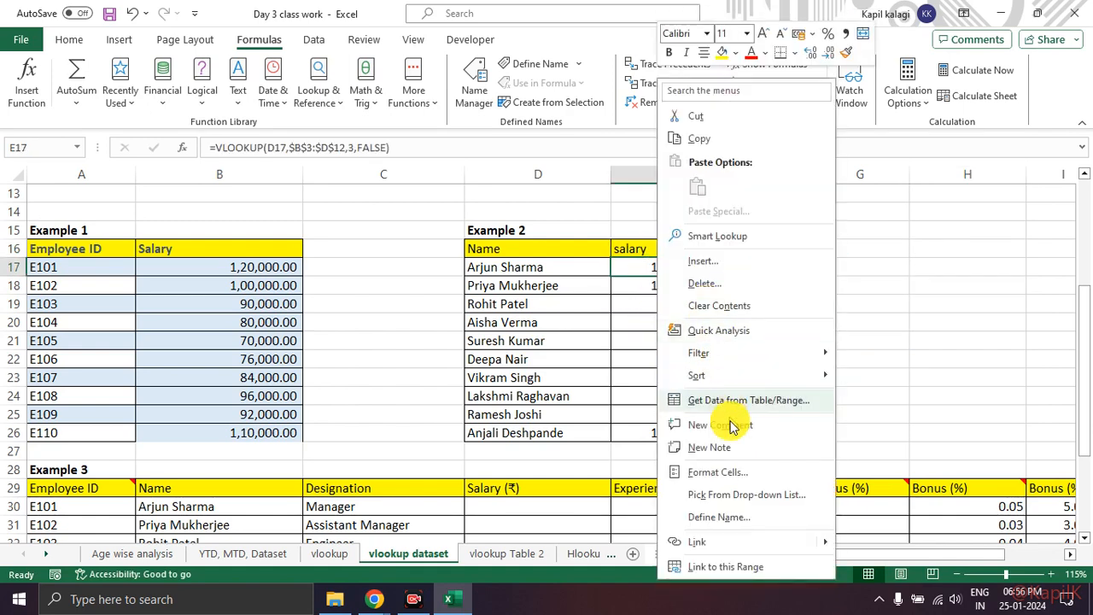
pyautogui.click(747, 449)
pyautogui.write('Helo')
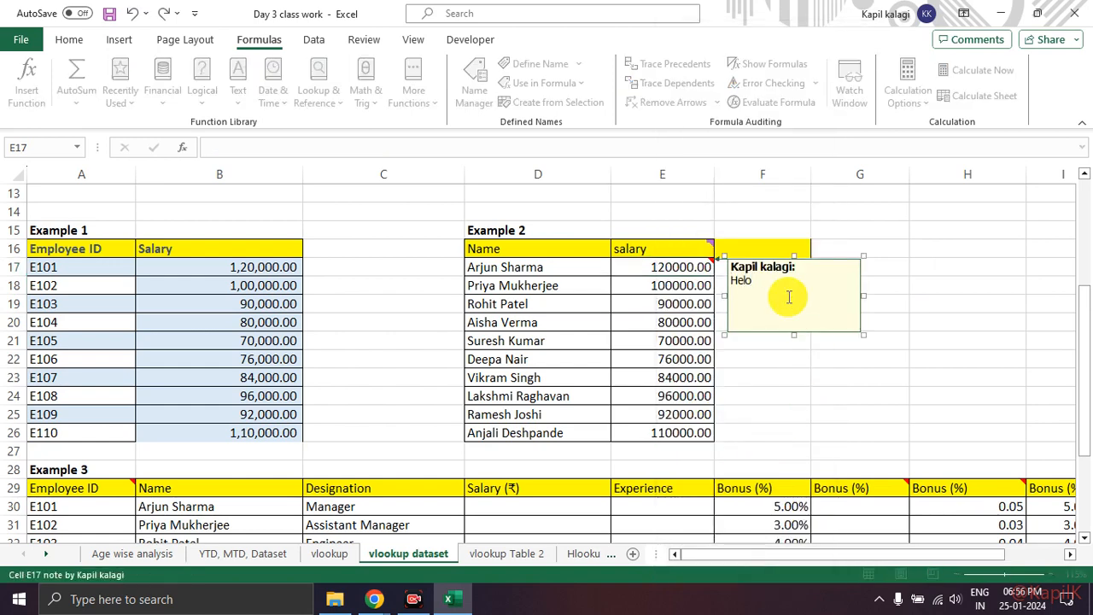
pyautogui.click(787, 400)
pyautogui.moveTo(697, 276)
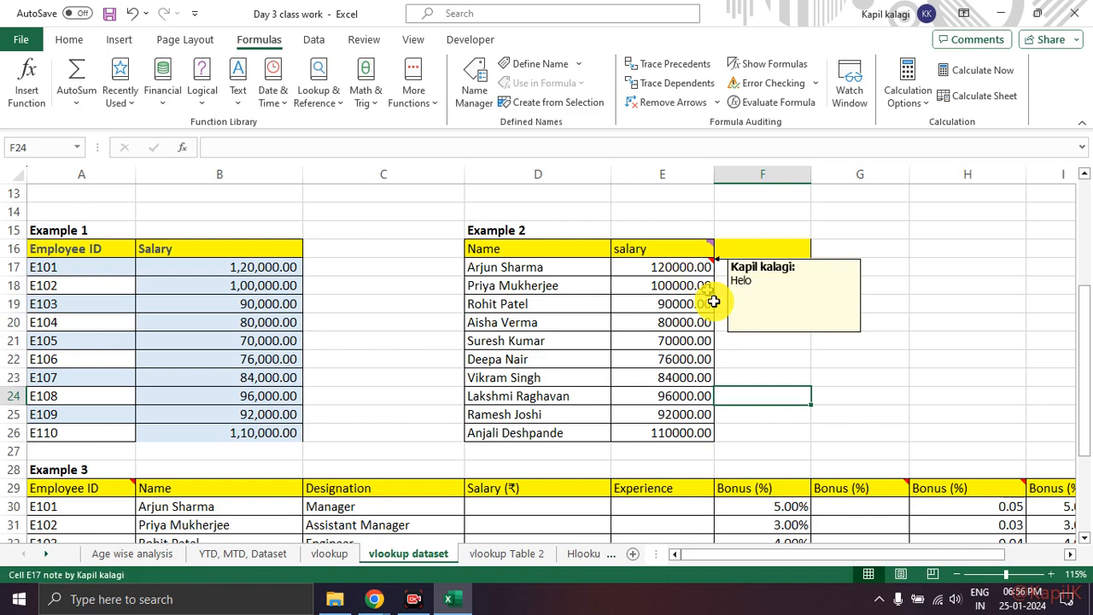
# Step: Circle the note marker on E17 with the red screen pen and clear the drawing
pyautogui.hotkey('ctrl', '2')
pyautogui.moveTo(716, 252)
pyautogui.mouseDown()
pyautogui.moveTo(700, 275)
pyautogui.moveTo(715, 248)
pyautogui.mouseUp()
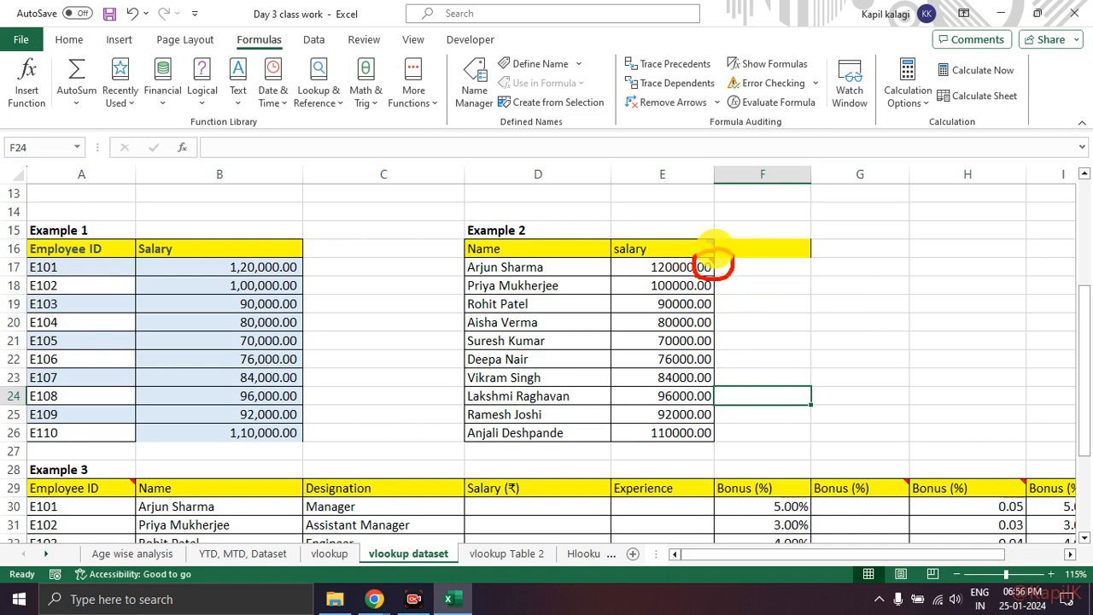
pyautogui.press('Escape')
pyautogui.hotkey('ctrl', '1')
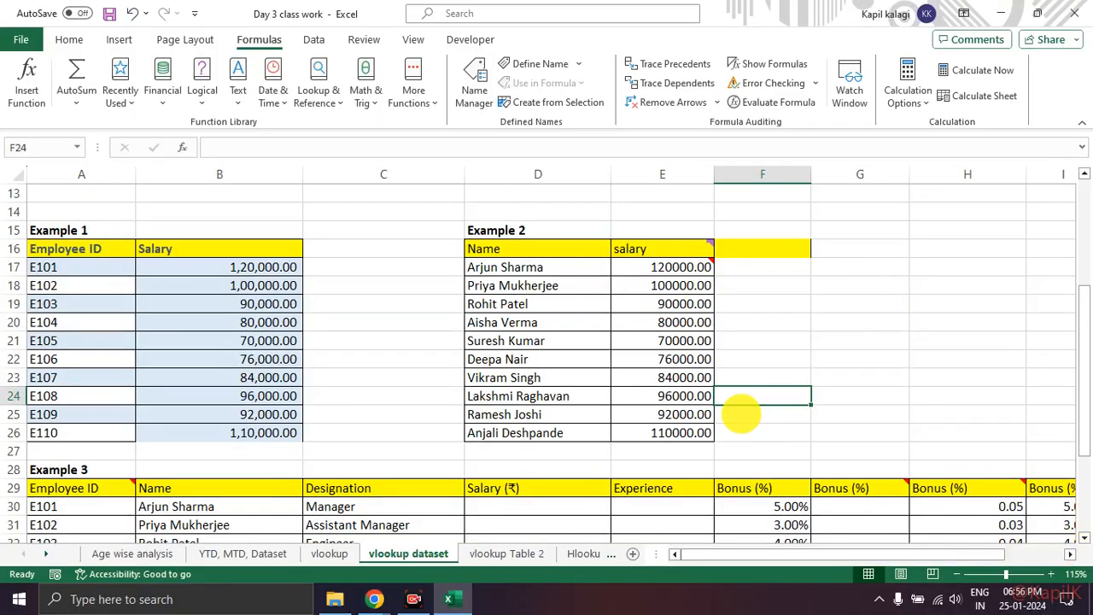
# Step: Compare Example 3's empty Bonus (%) column, starting at G30, with the Experience and Bonus columns of Table 3
pyautogui.scroll(-3, 860, 445)
pyautogui.click(868, 353)
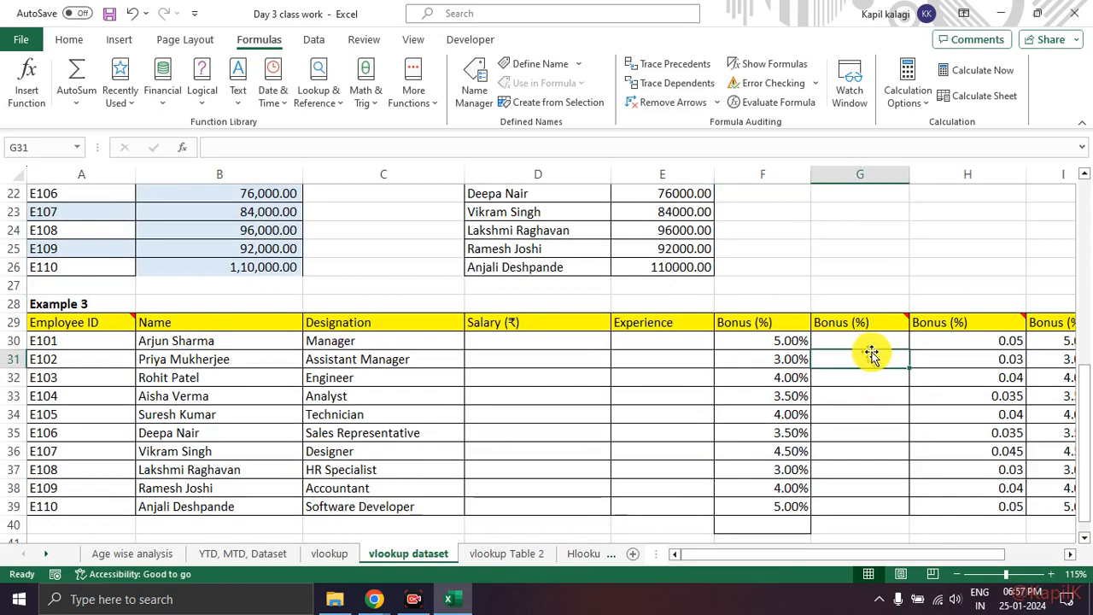
pyautogui.click(944, 342)
pyautogui.click(887, 340)
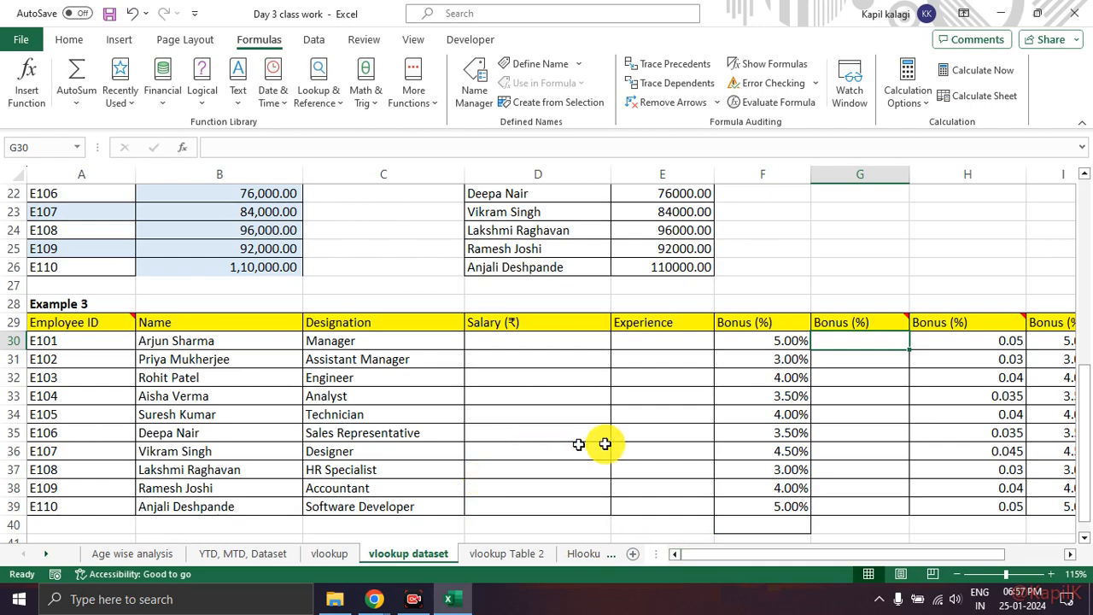
pyautogui.scroll(4, 759, 400)
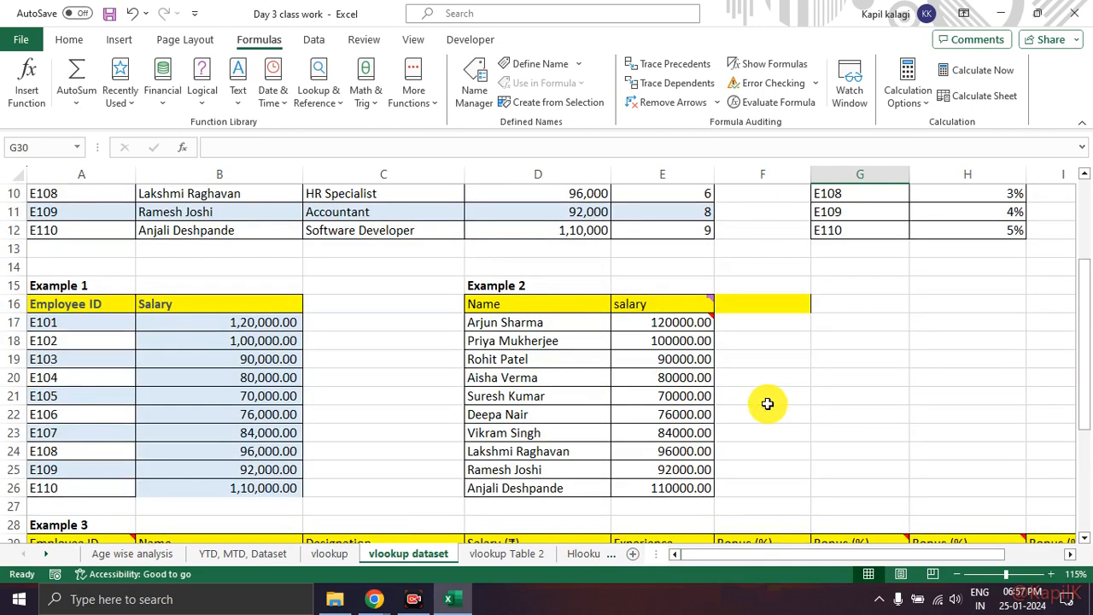
pyautogui.scroll(3, 766, 402)
pyautogui.moveTo(750, 548); pyautogui.dragTo(794, 554)
pyautogui.click(939, 215)
pyautogui.click(1031, 212)
pyautogui.scroll(-11, 925, 293)
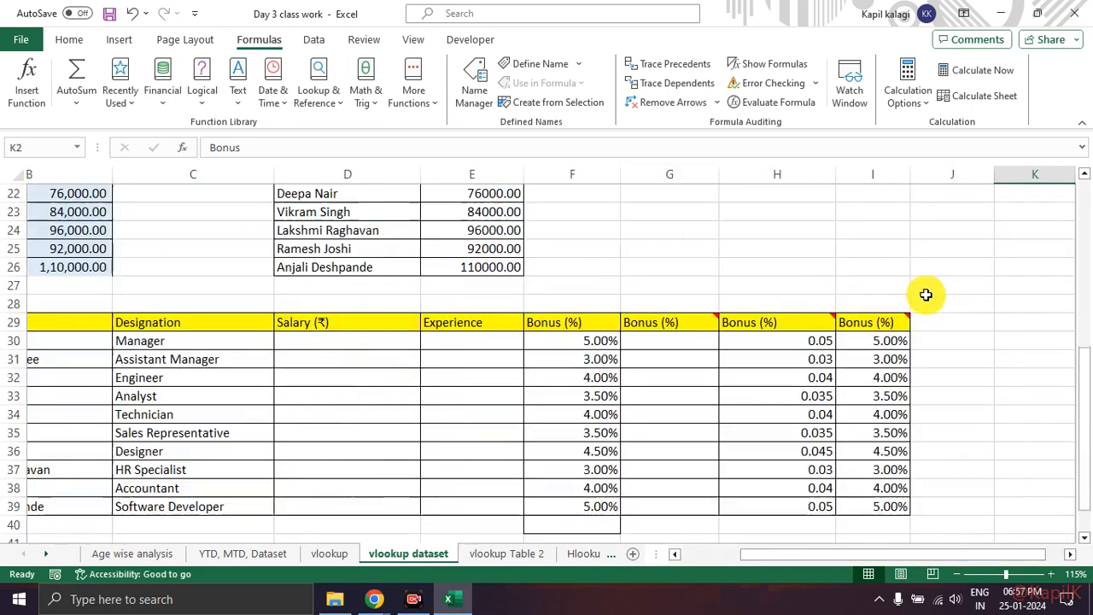
pyautogui.scroll(2, 698, 296)
# Step: Review Example 3's Bonus (%) column in G29:G39 and its empty Experience column in E30:E39, finishing on cell E30
pyautogui.moveTo(669, 211); pyautogui.dragTo(675, 398)
pyautogui.moveTo(806, 561); pyautogui.dragTo(722, 556)
pyautogui.moveTo(78, 212); pyautogui.dragTo(862, 397)
pyautogui.click(666, 249)
pyautogui.moveTo(658, 223); pyautogui.dragTo(675, 396)
pyautogui.click(671, 267)
pyautogui.click(684, 229)
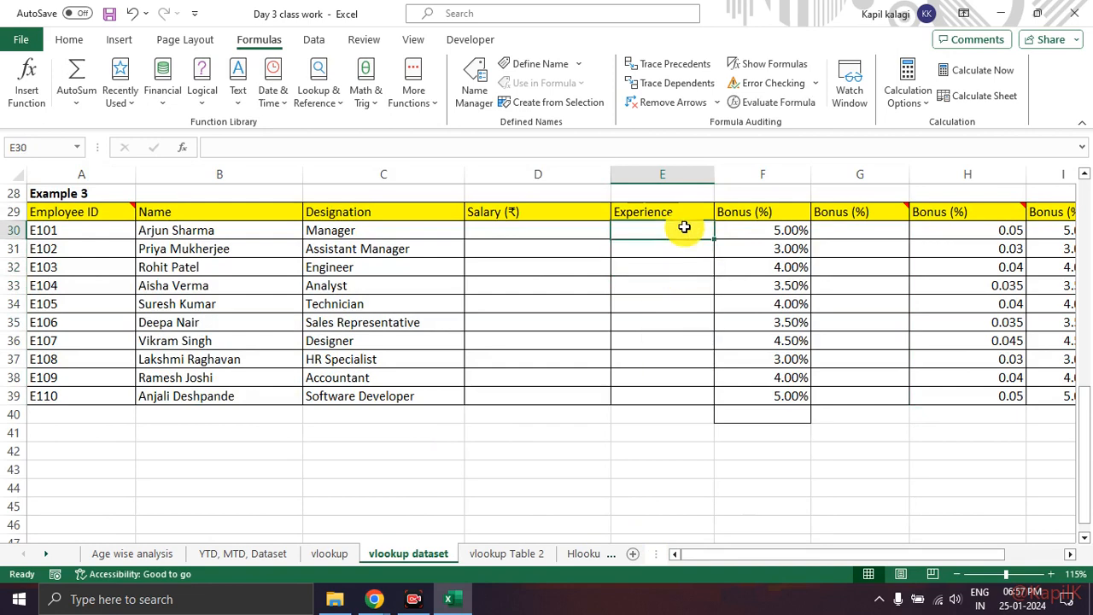
pyautogui.write('=')
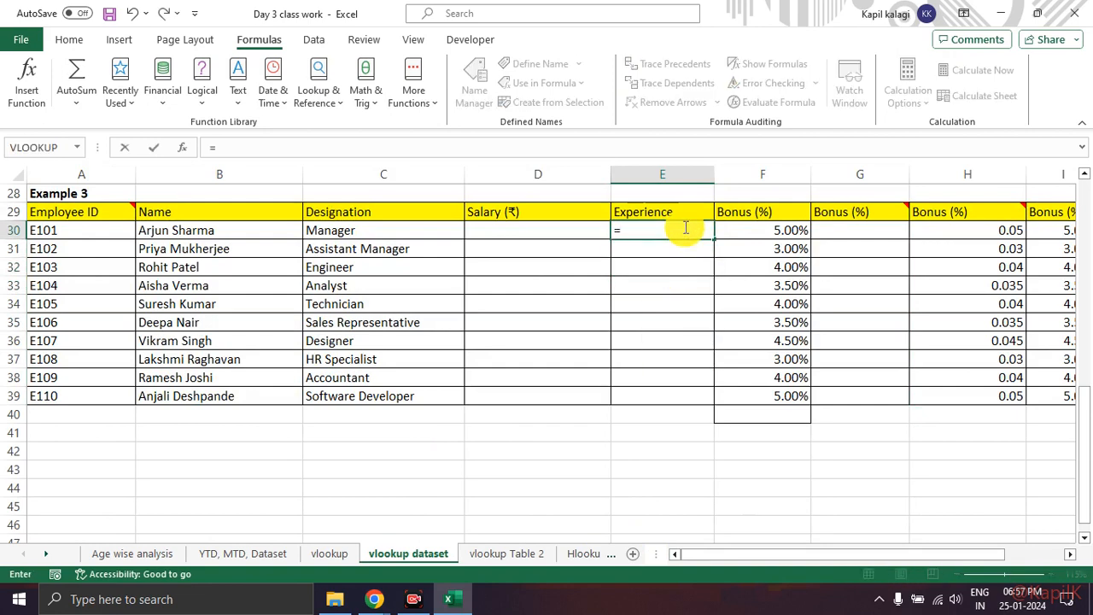
pyautogui.press('BackSpace')
pyautogui.click(672, 251)
# Step: Start a VLOOKUP in E30 with lookup value A30 and Table 1's data range A3:E12 as the table array
pyautogui.click(672, 234)
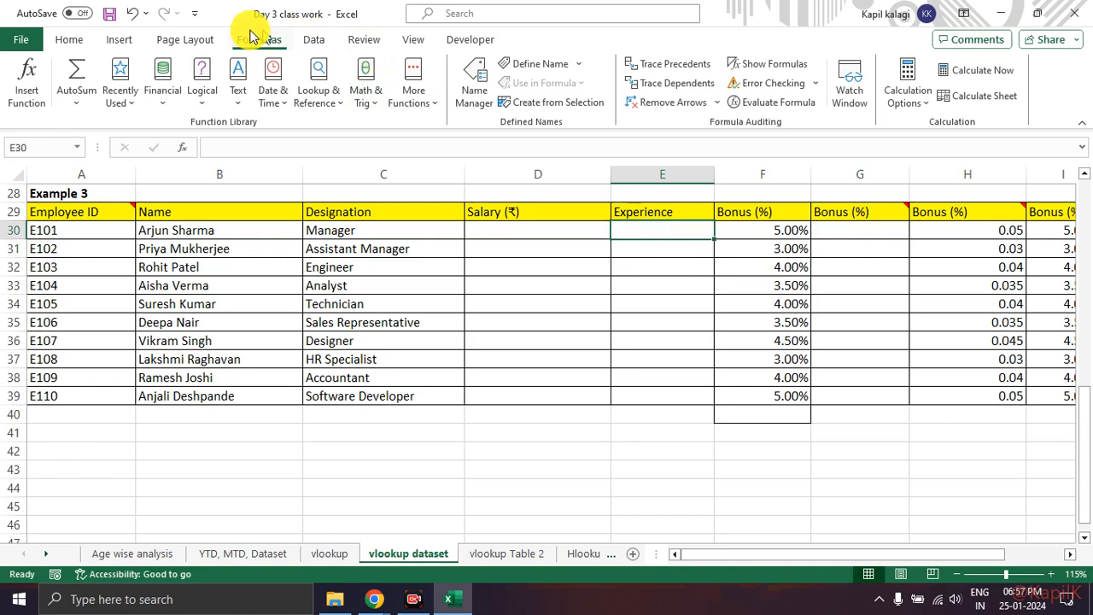
pyautogui.click(27, 79)
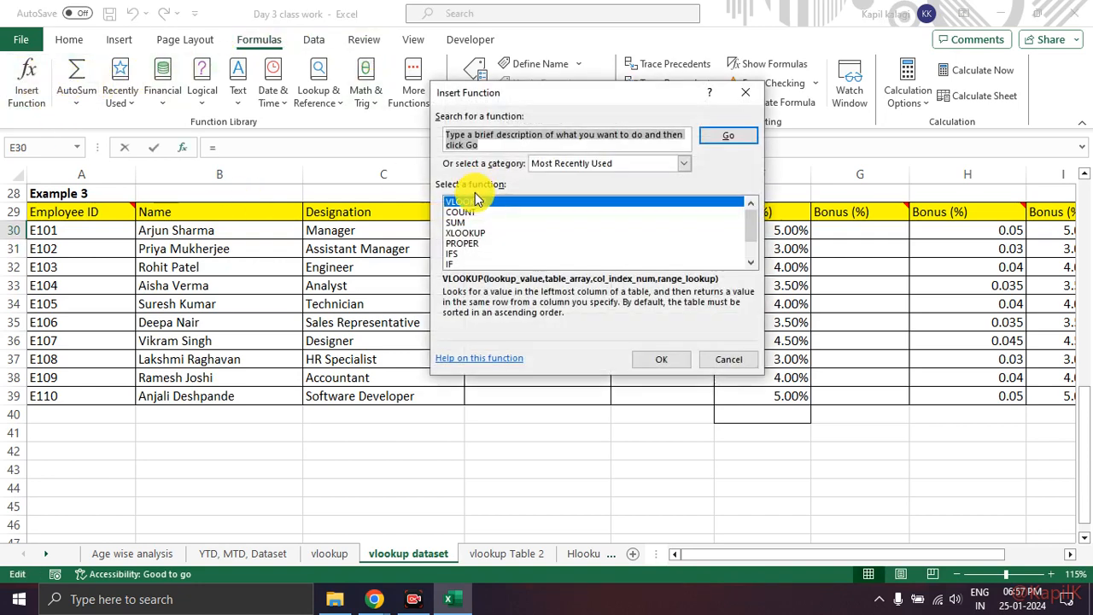
pyautogui.click(685, 361)
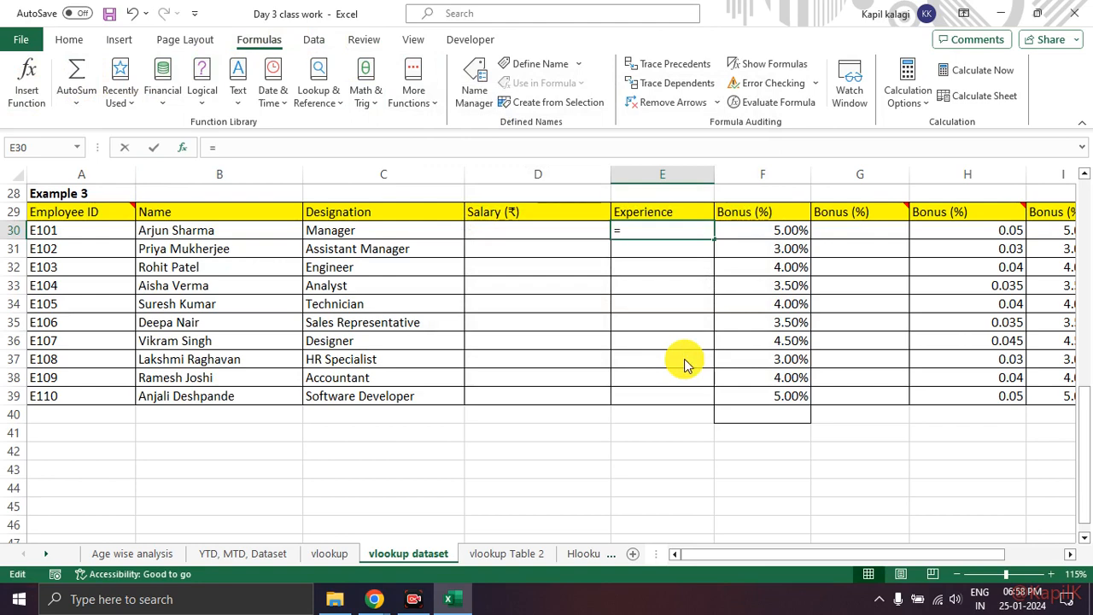
pyautogui.click(67, 233)
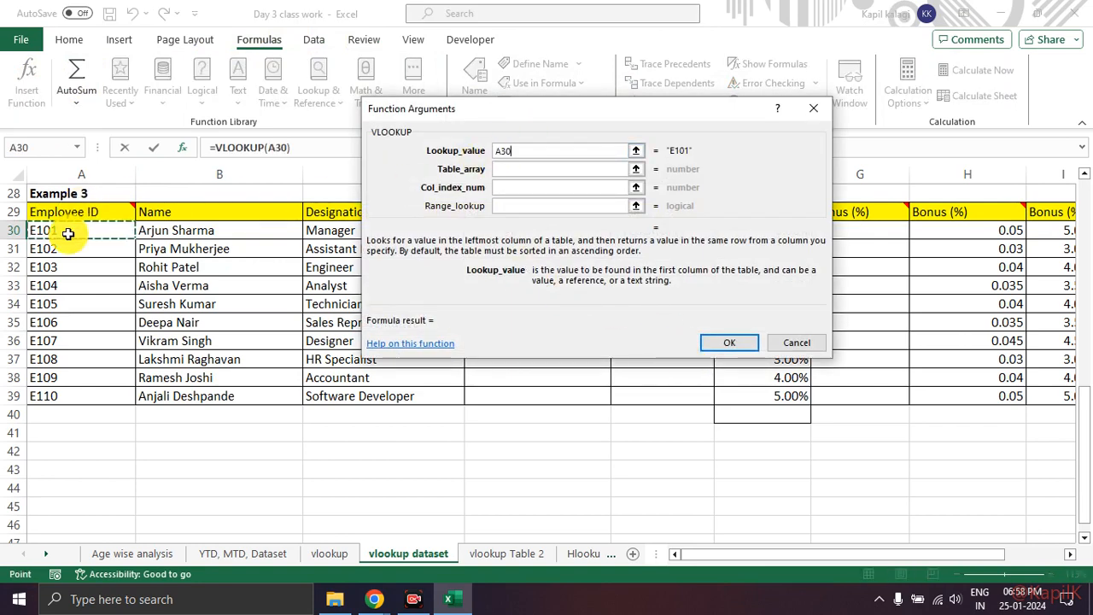
pyautogui.click(513, 169)
pyautogui.scroll(9, 239, 246)
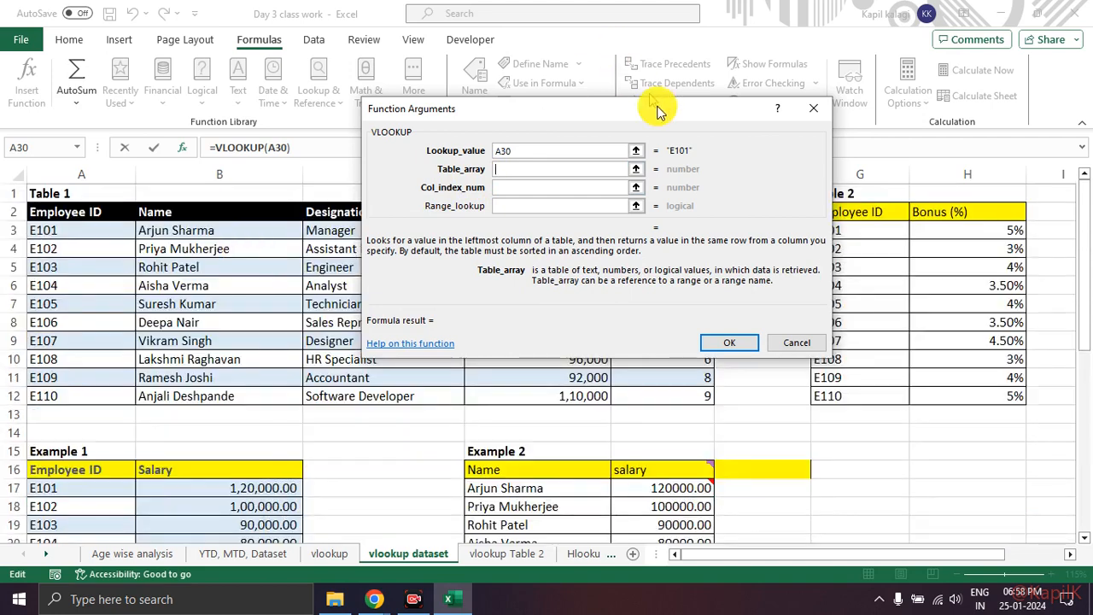
pyautogui.click(636, 170)
pyautogui.moveTo(103, 226); pyautogui.dragTo(732, 396)
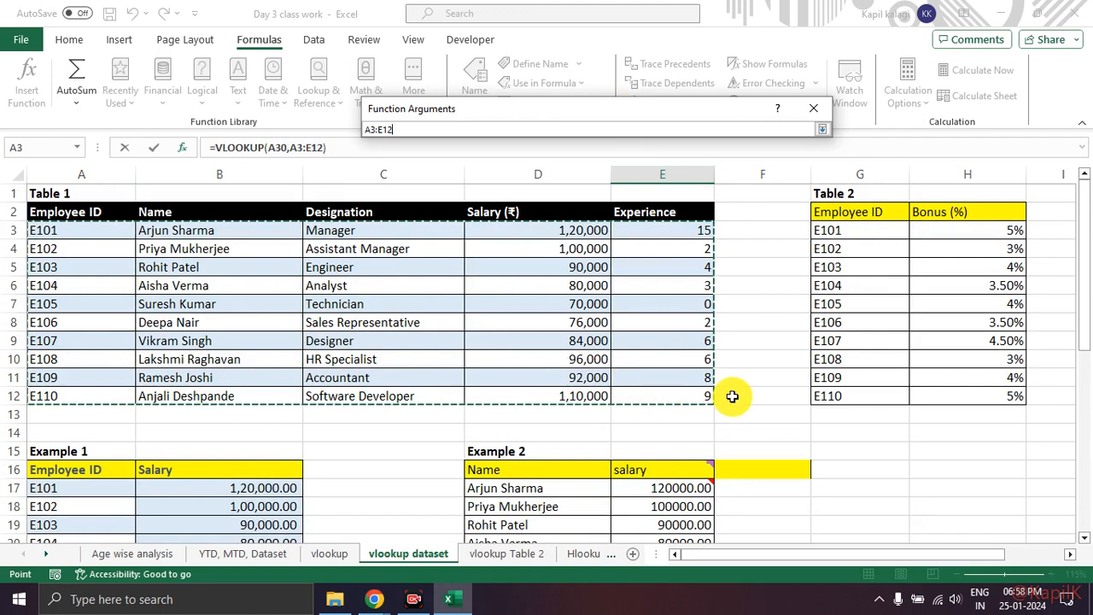
pyautogui.click(822, 129)
# Step: Set the VLOOKUP's column index to 5, make the table array absolute as $A$3:$E$12, and enter the formula
pyautogui.click(543, 186)
pyautogui.write('5')
pyautogui.click(722, 346)
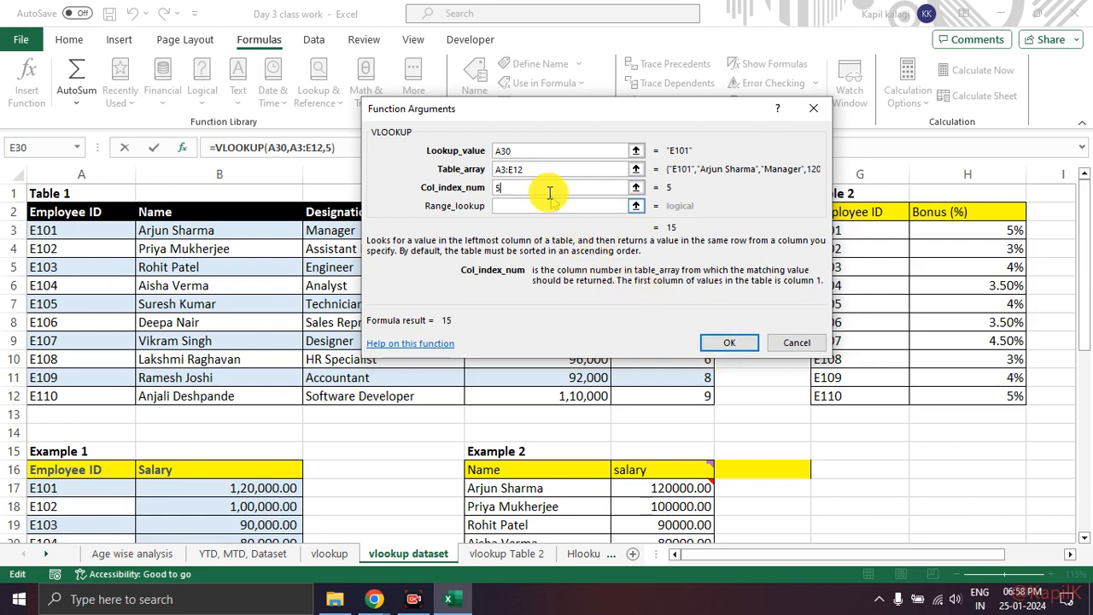
pyautogui.moveTo(527, 171); pyautogui.dragTo(482, 173)
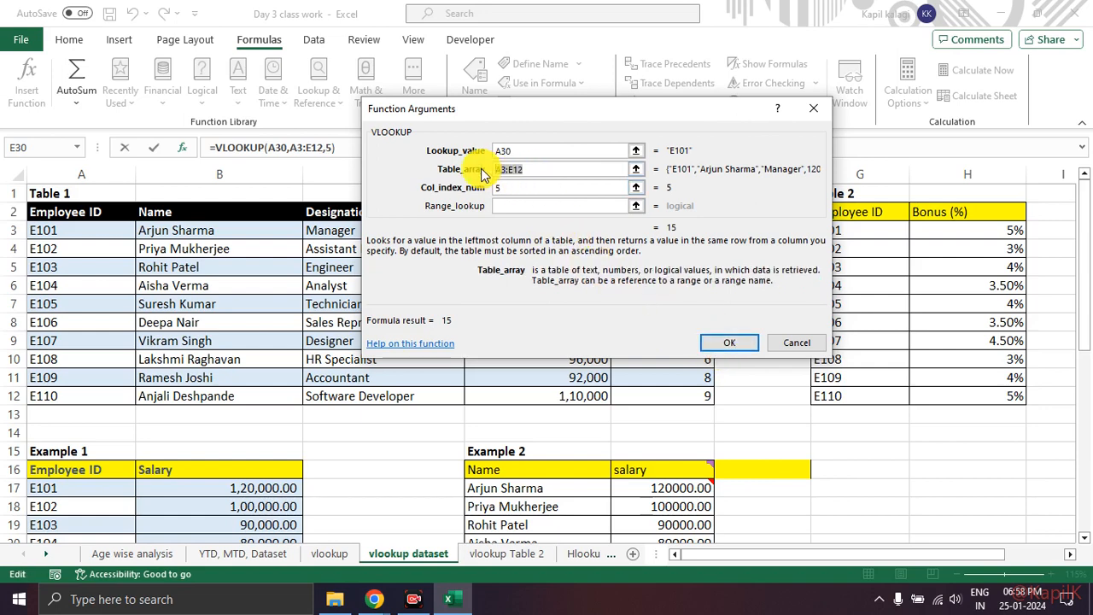
pyautogui.press('F4')
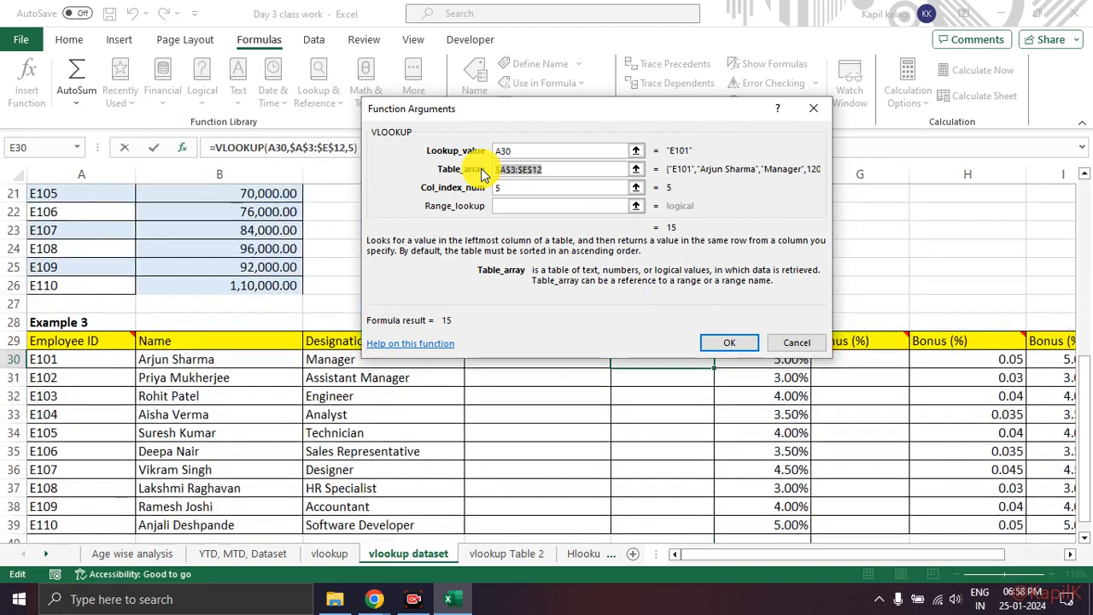
pyautogui.click(738, 345)
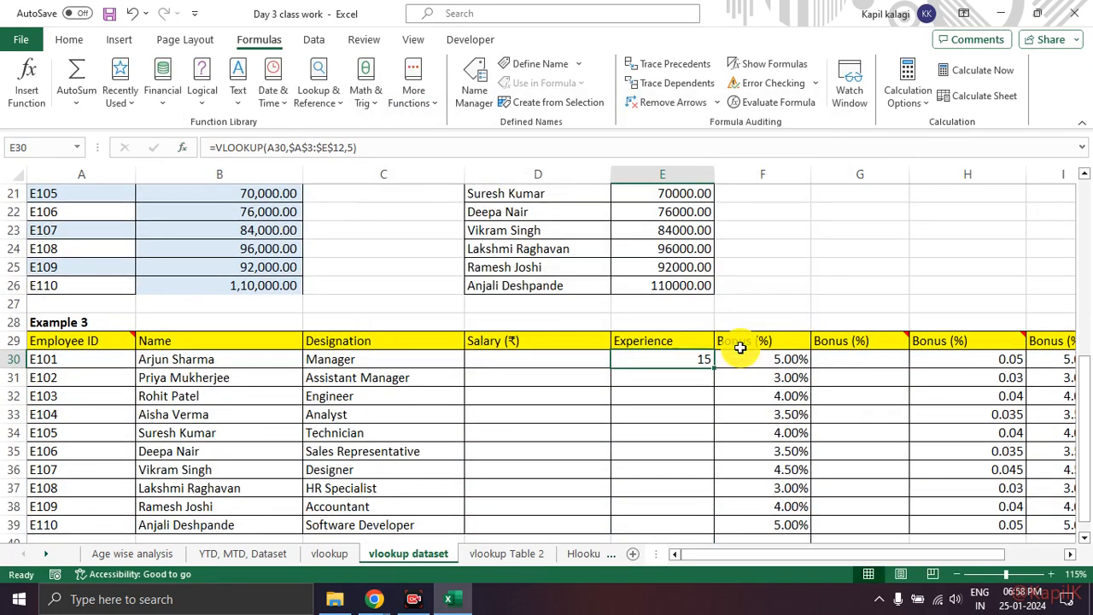
# Step: Fill the Experience formula from E30 down to E39 and check the copied formulas in E32 and E38
pyautogui.scroll(-2, 731, 334)
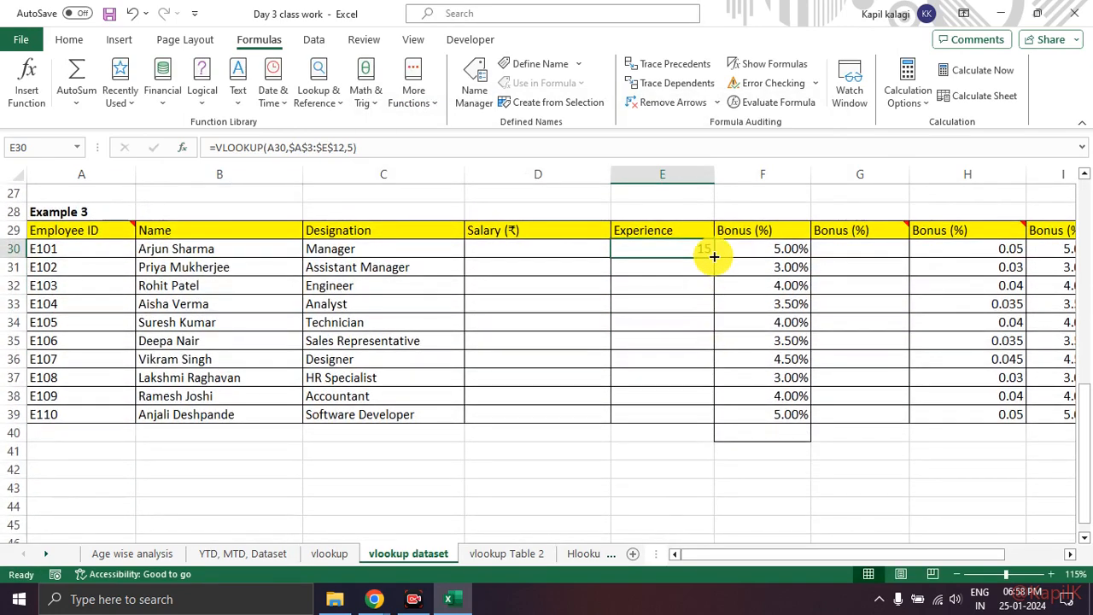
pyautogui.doubleClick(714, 256)
pyautogui.click(689, 286)
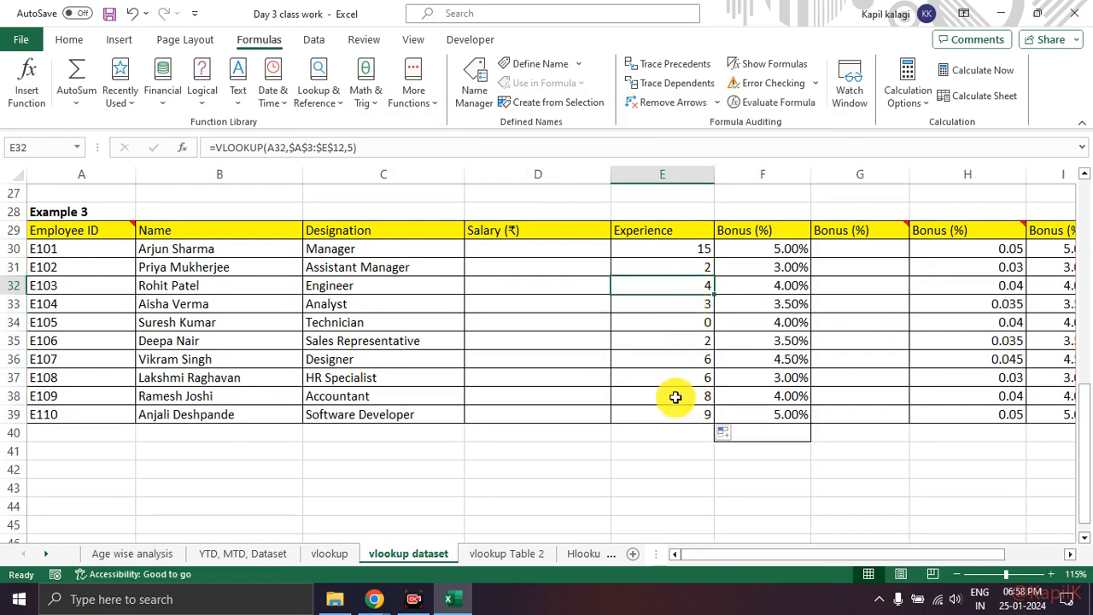
pyautogui.click(671, 436)
pyautogui.click(690, 398)
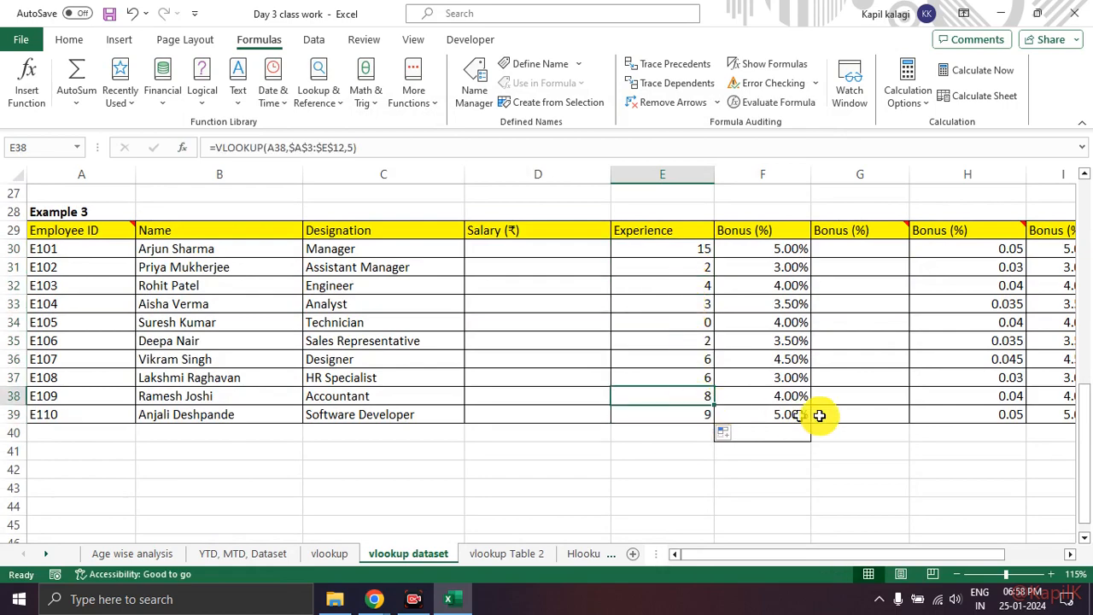
# Step: Compare the experience value in E38 with the Experience and Bonus columns of Table 3, and switch to the Google Meet call
pyautogui.scroll(9, 859, 408)
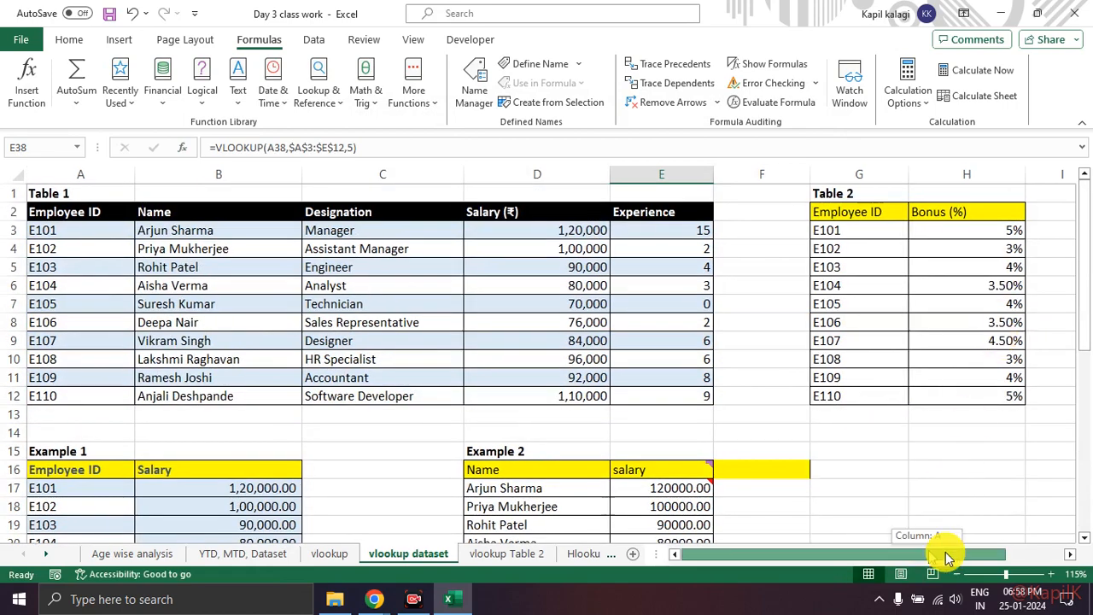
pyautogui.moveTo(931, 556); pyautogui.dragTo(1012, 552)
pyautogui.moveTo(987, 215); pyautogui.dragTo(996, 296)
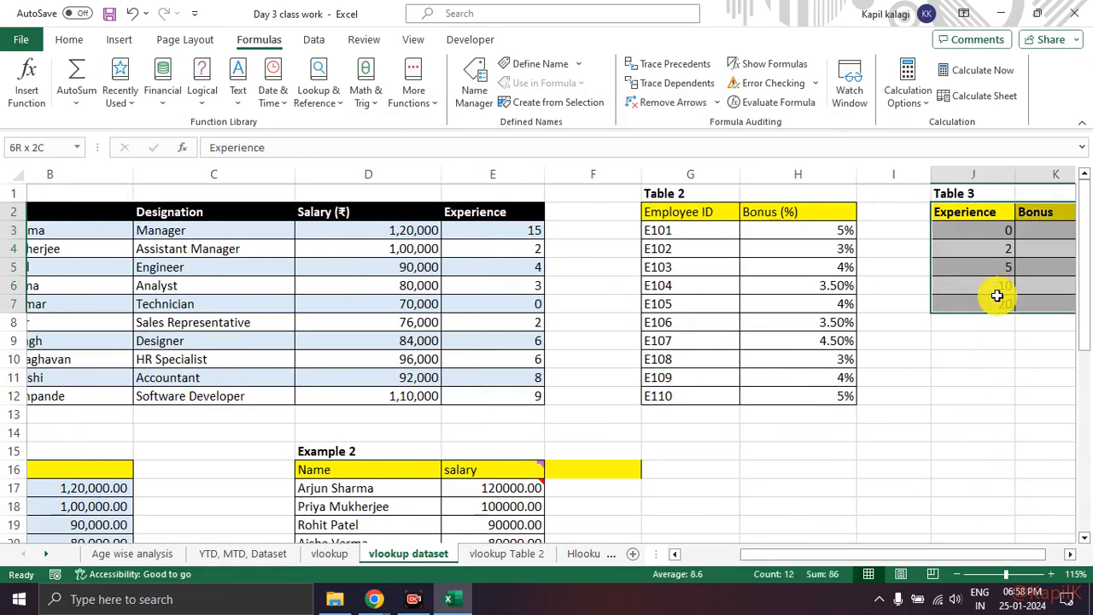
pyautogui.scroll(-8, 829, 336)
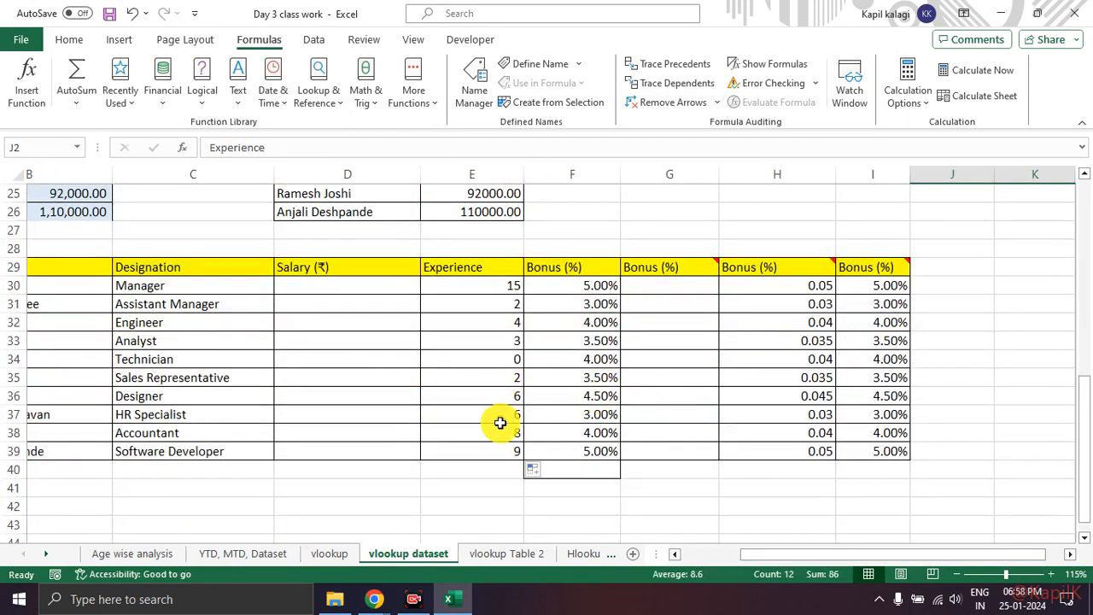
pyautogui.click(501, 429)
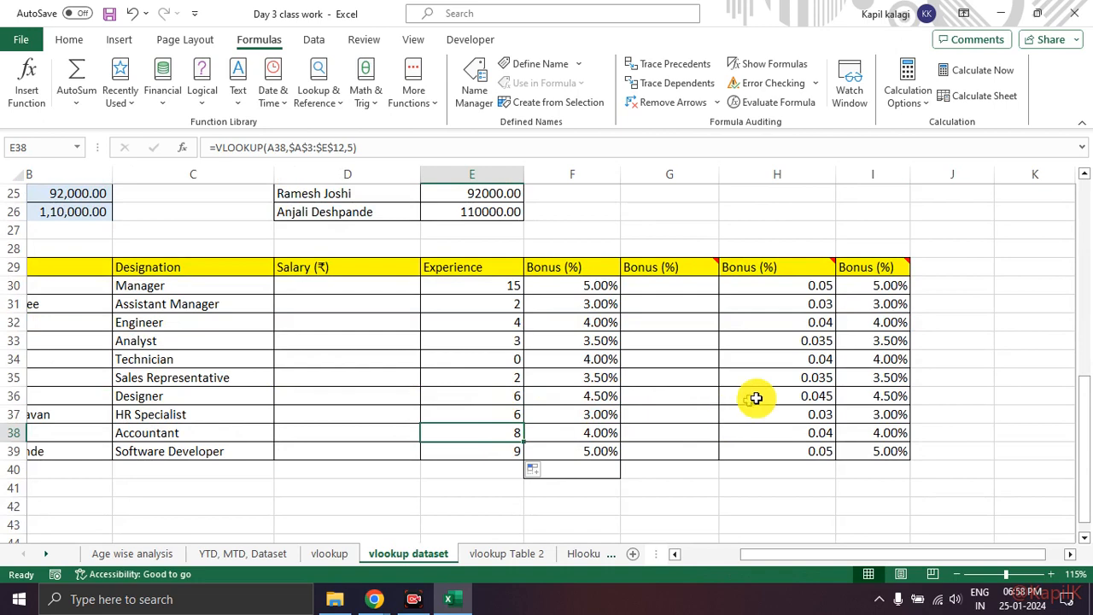
pyautogui.scroll(8, 757, 398)
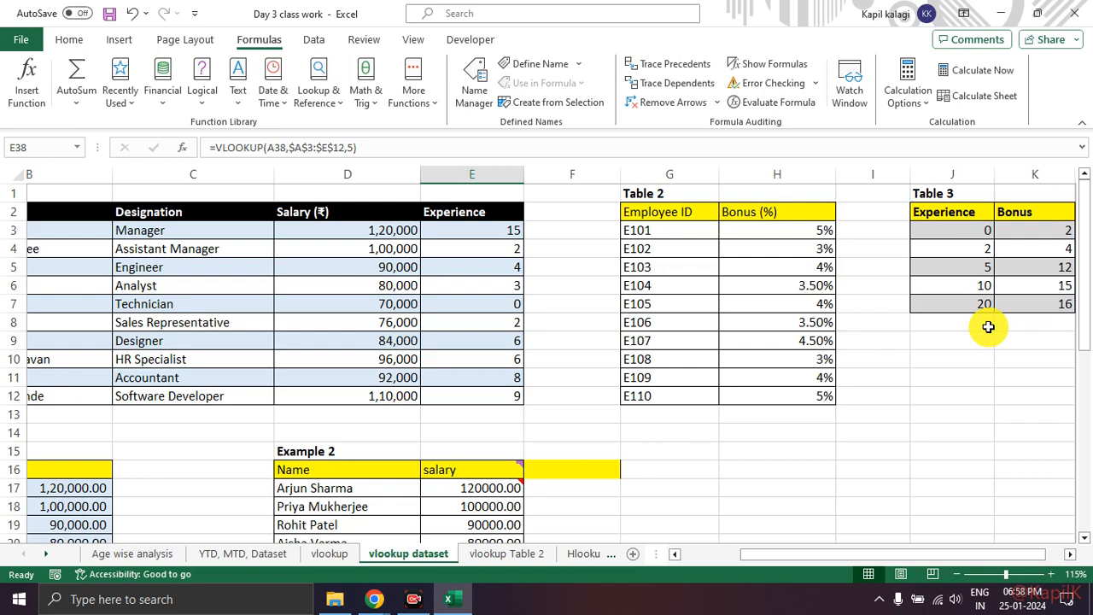
pyautogui.scroll(-7, 934, 344)
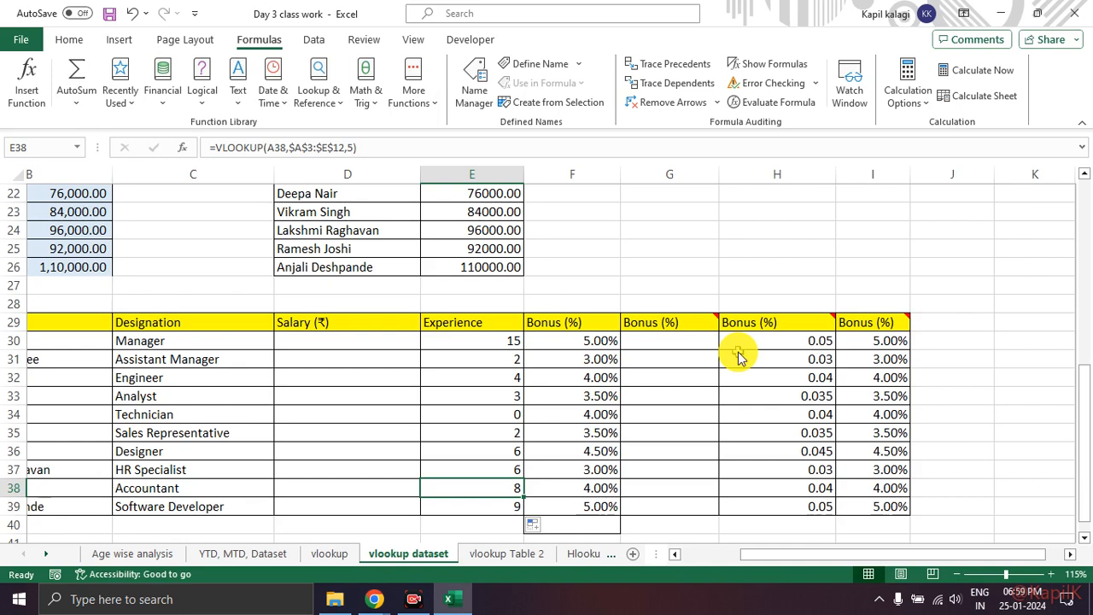
pyautogui.hotkey('alt', 'Tab')
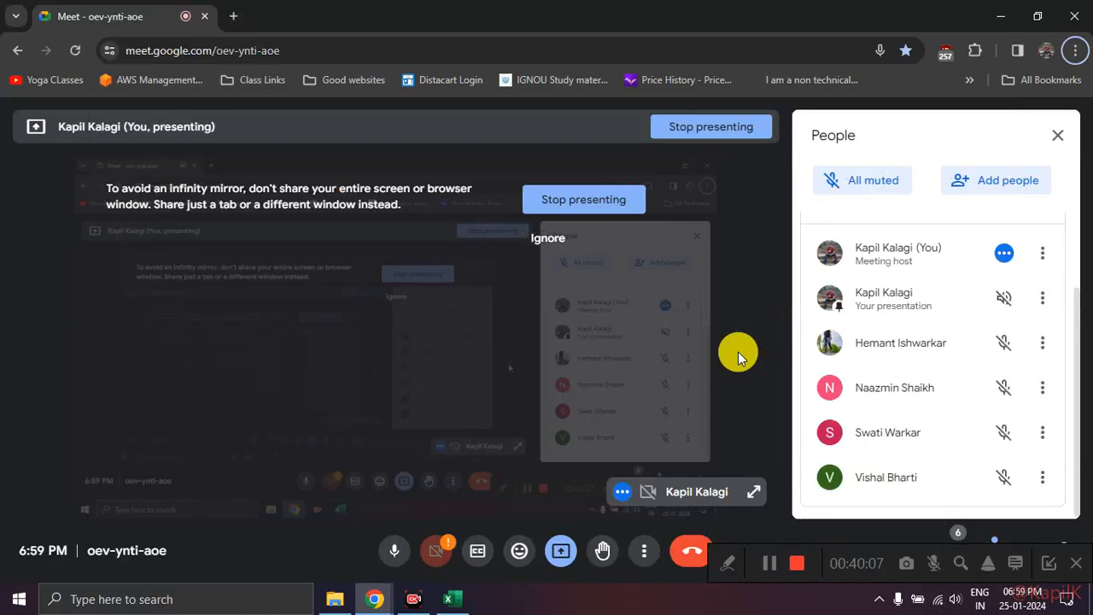
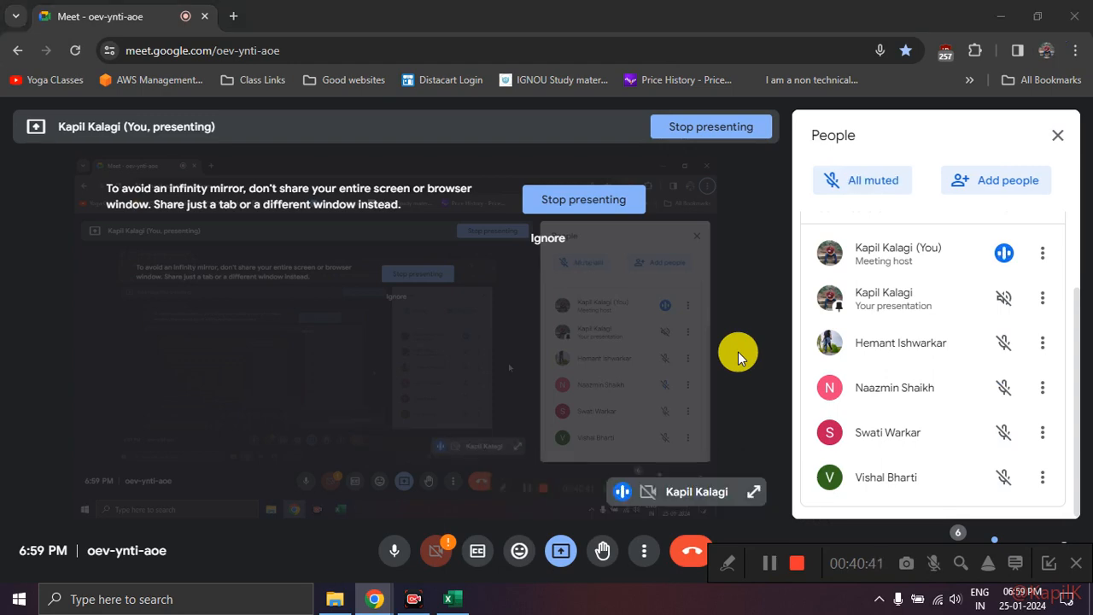
# Step: Return to the Excel workbook and start a VLOOKUP in G30 with lookup value E30
pyautogui.hotkey('alt', 'Tab')
pyautogui.hotkey('alt', 'Tab')
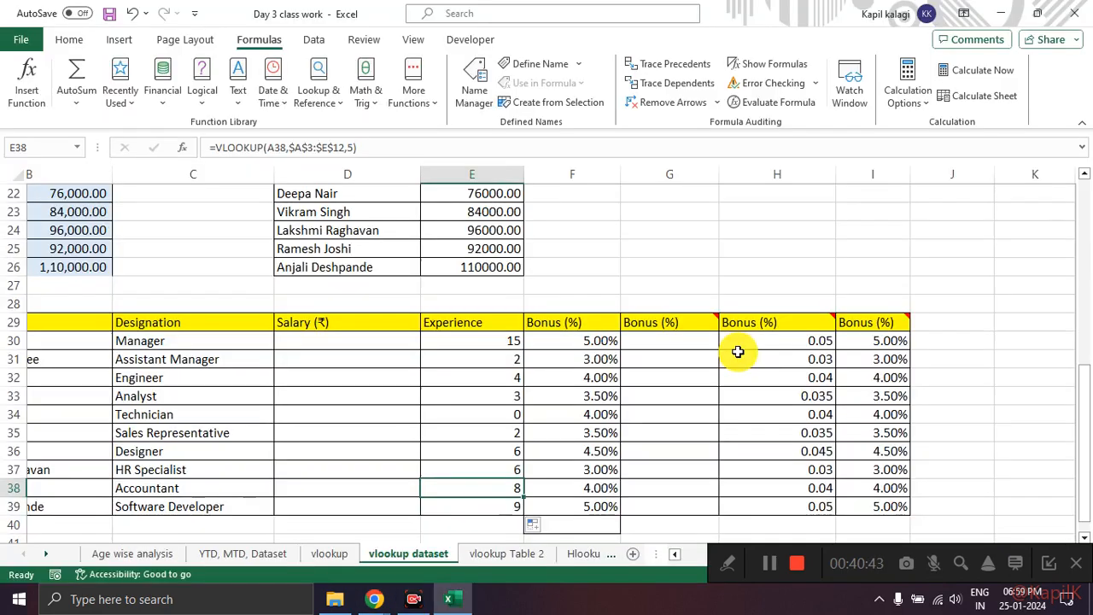
pyautogui.click(694, 344)
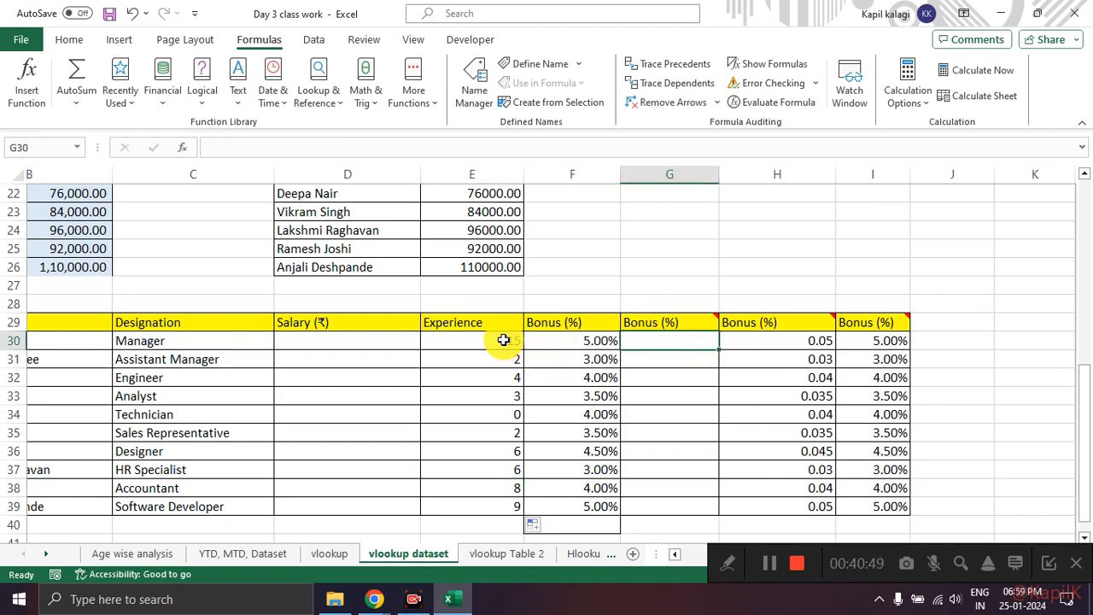
pyautogui.scroll(-1, 504, 340)
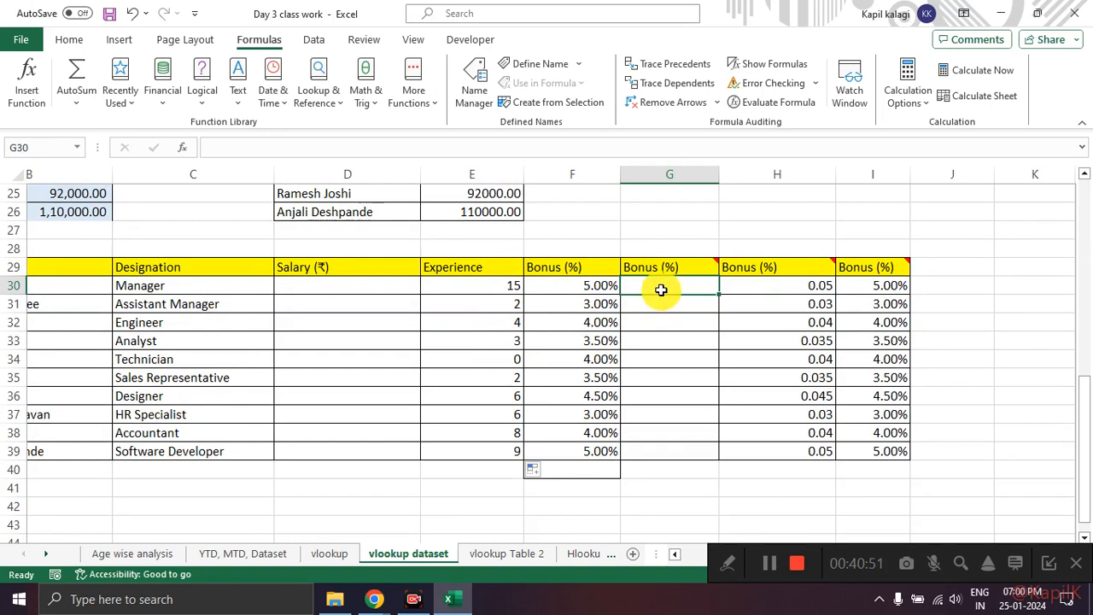
pyautogui.scroll(2, 674, 359)
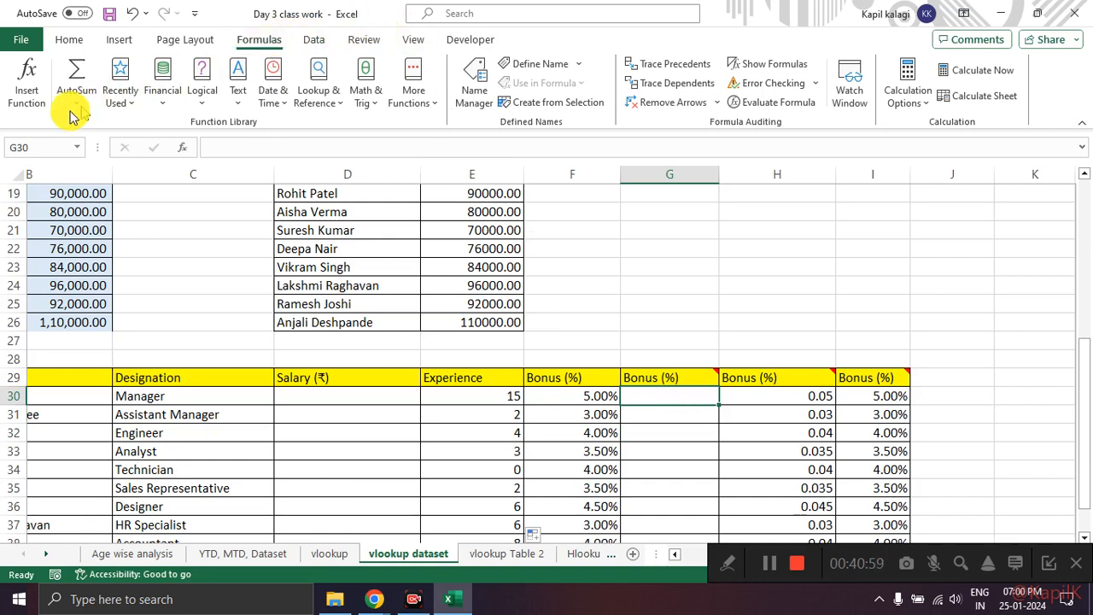
pyautogui.click(26, 92)
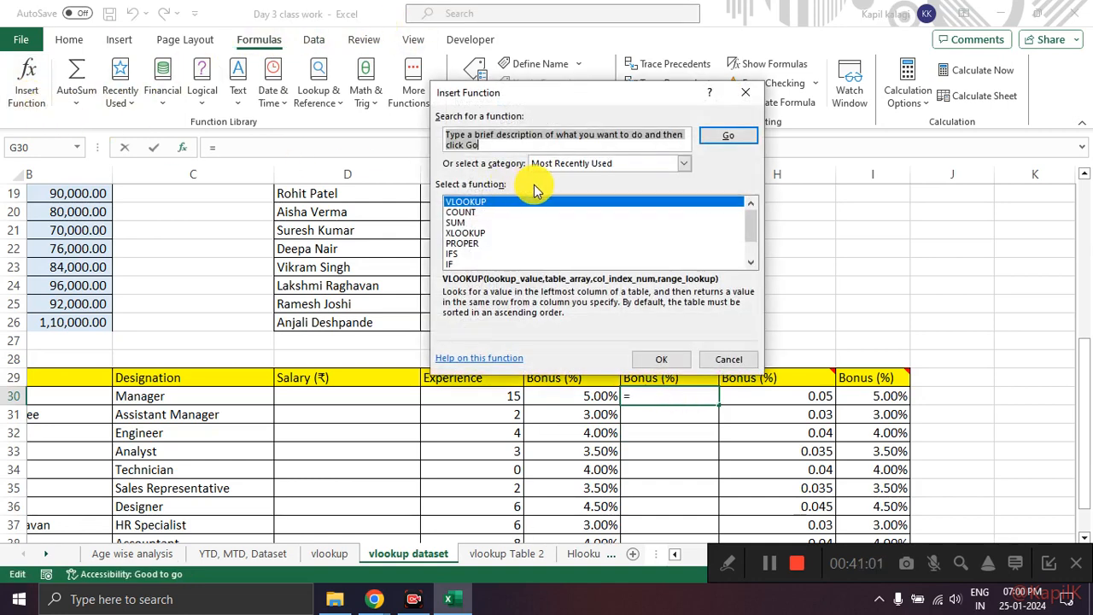
pyautogui.click(642, 361)
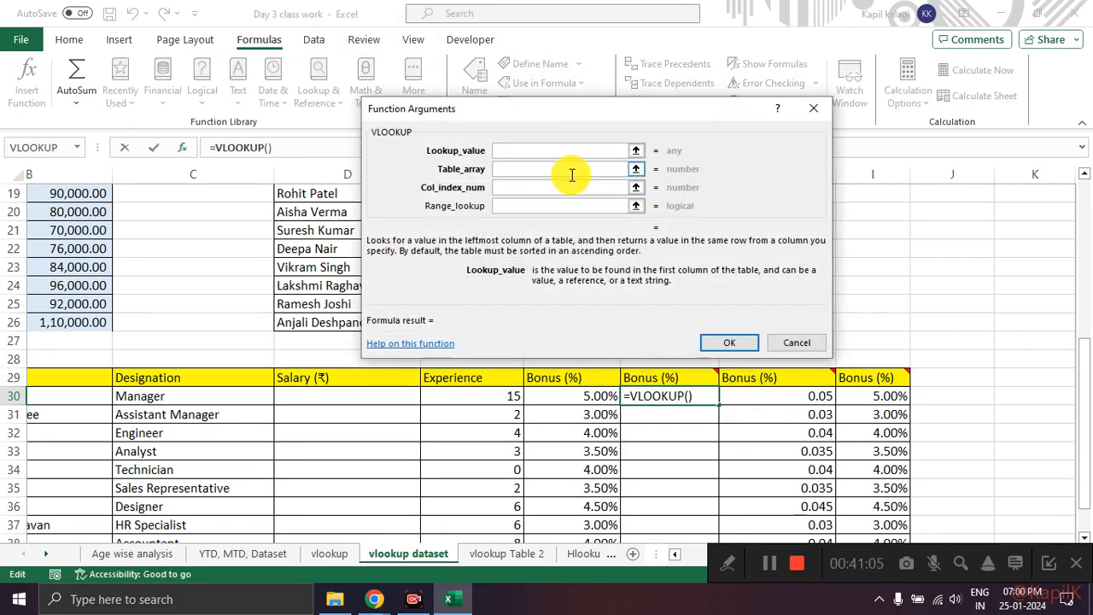
pyautogui.click(642, 154)
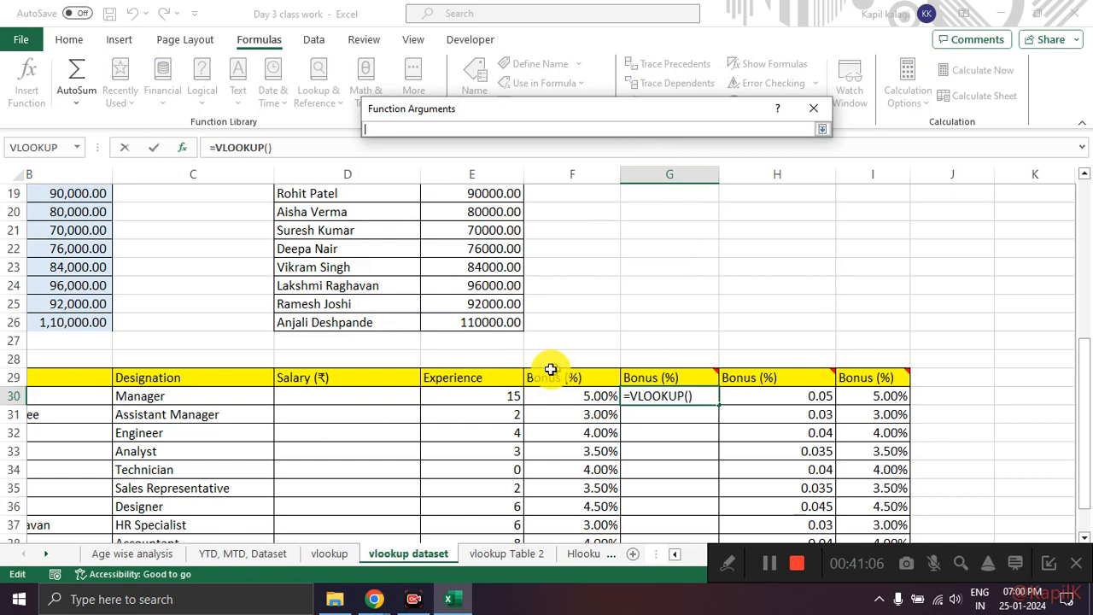
pyautogui.click(502, 394)
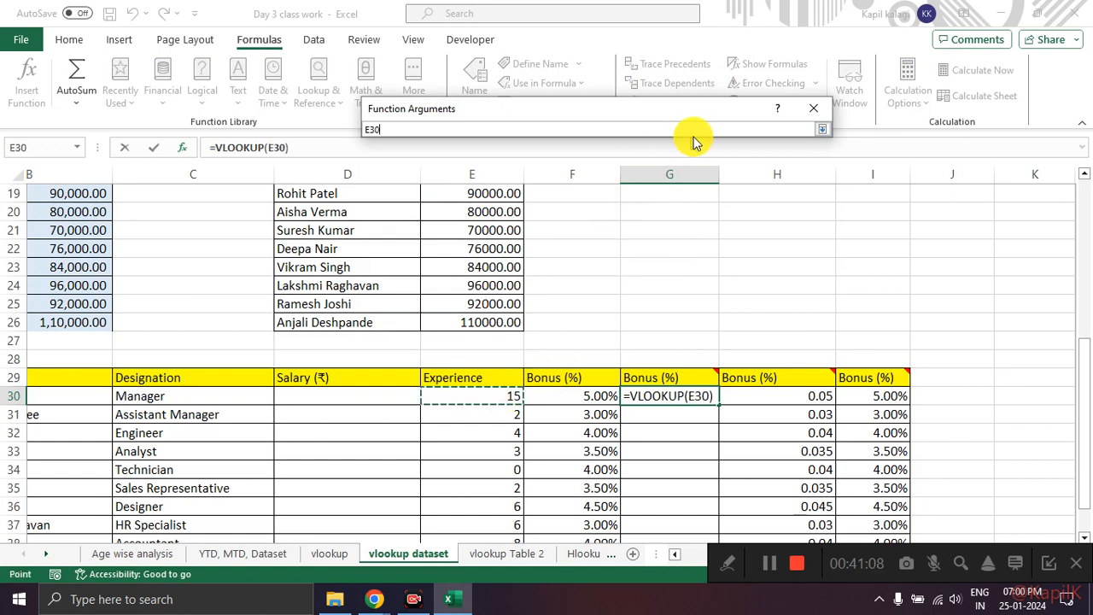
pyautogui.click(822, 129)
# Step: Set the VLOOKUP's table array to Table 3's data range and make it absolute as $J$3:$K$7
pyautogui.click(605, 168)
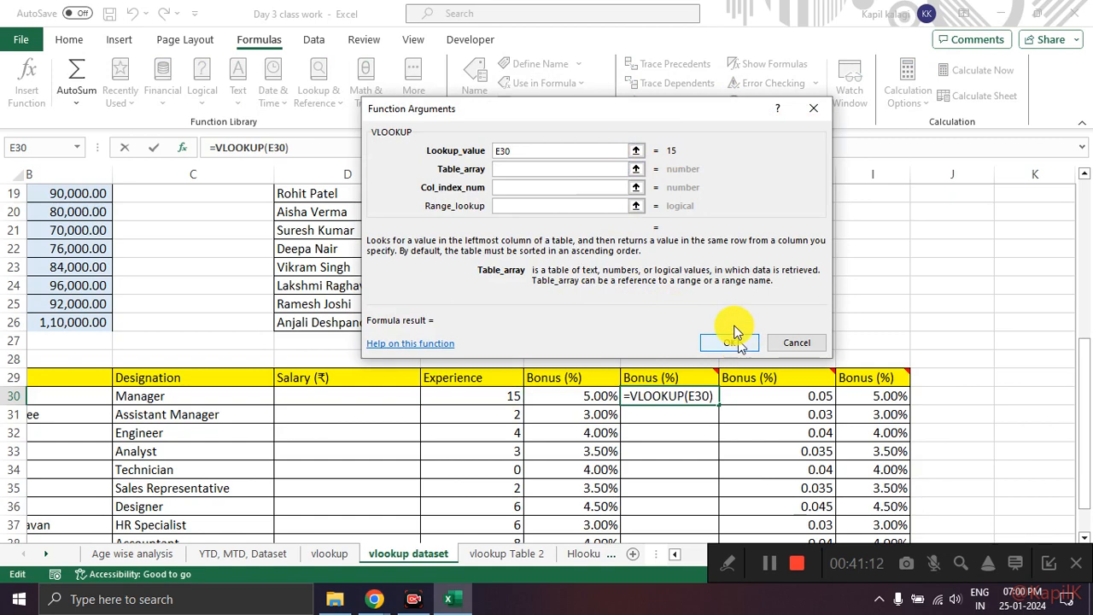
pyautogui.click(636, 168)
pyautogui.scroll(6, 881, 308)
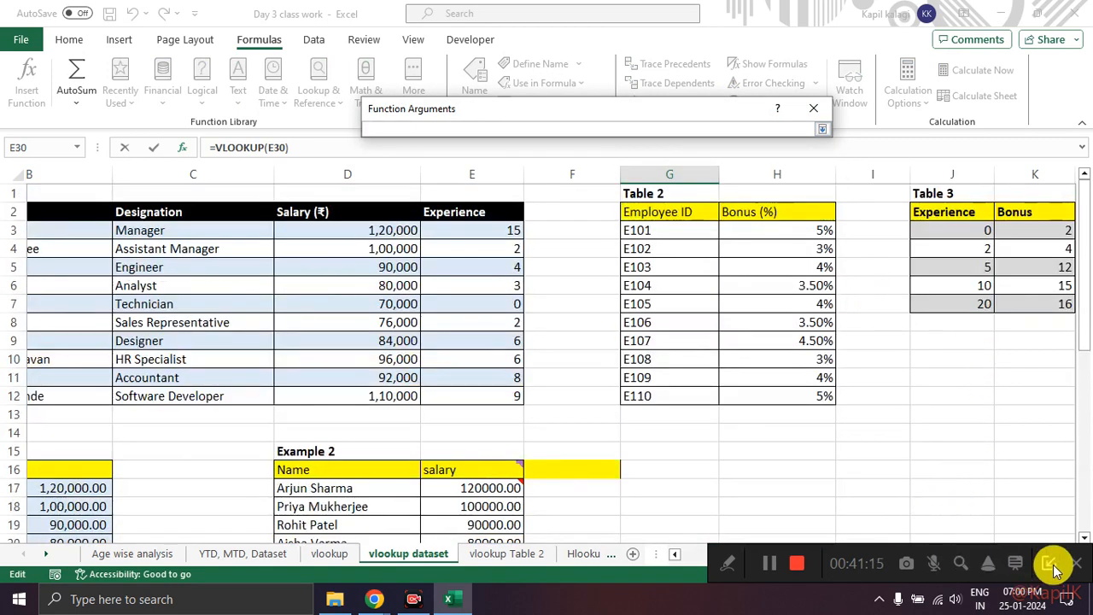
pyautogui.moveTo(934, 563); pyautogui.dragTo(944, 556)
pyautogui.moveTo(888, 229); pyautogui.dragTo(974, 300)
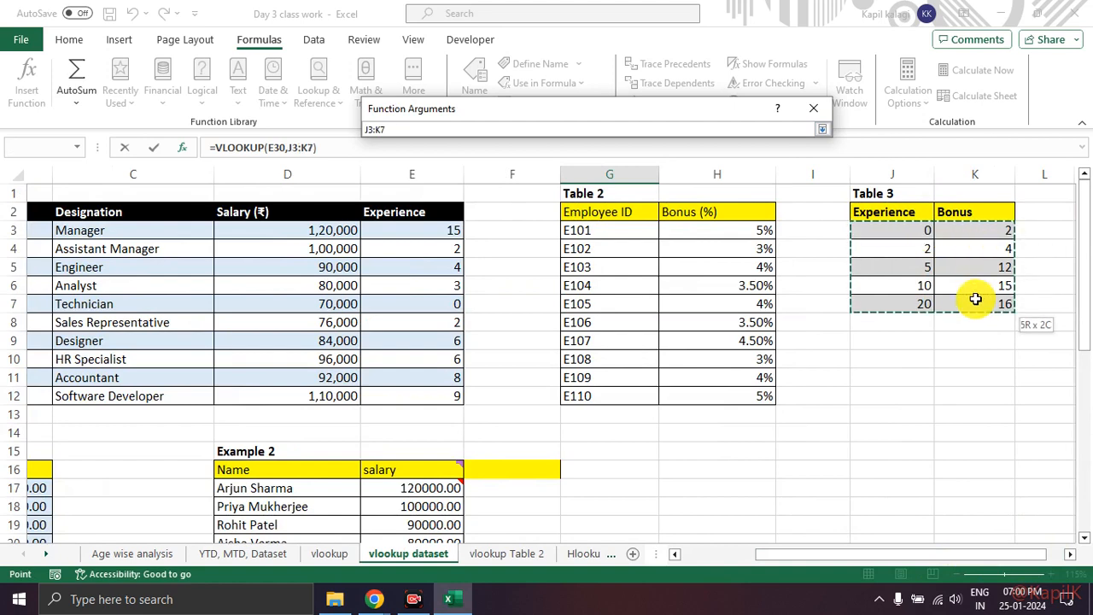
pyautogui.click(821, 129)
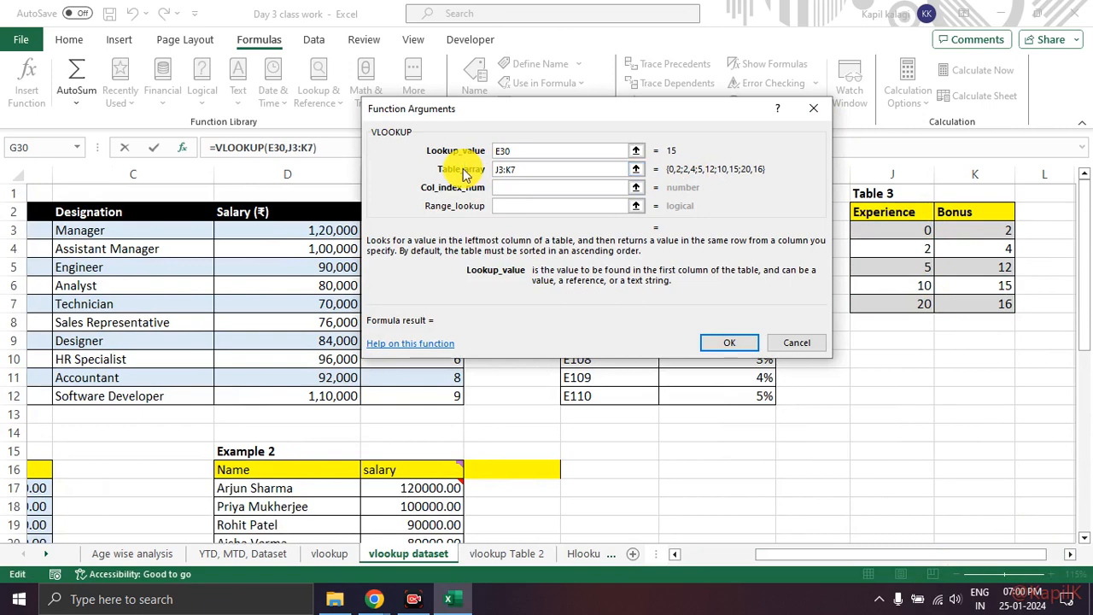
pyautogui.click(538, 187)
pyautogui.click(536, 170)
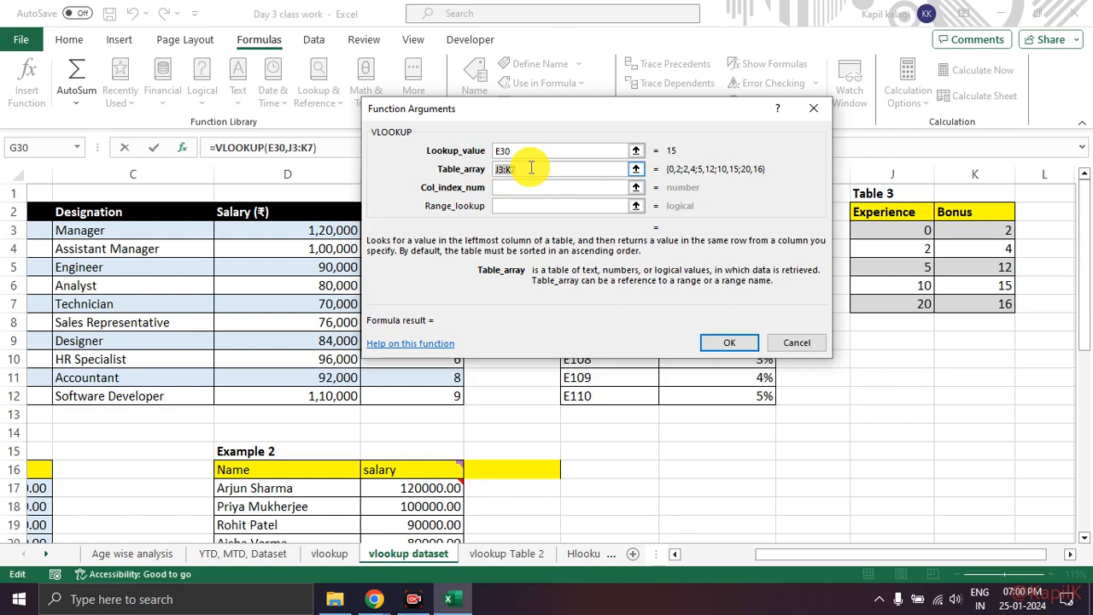
pyautogui.press('F4')
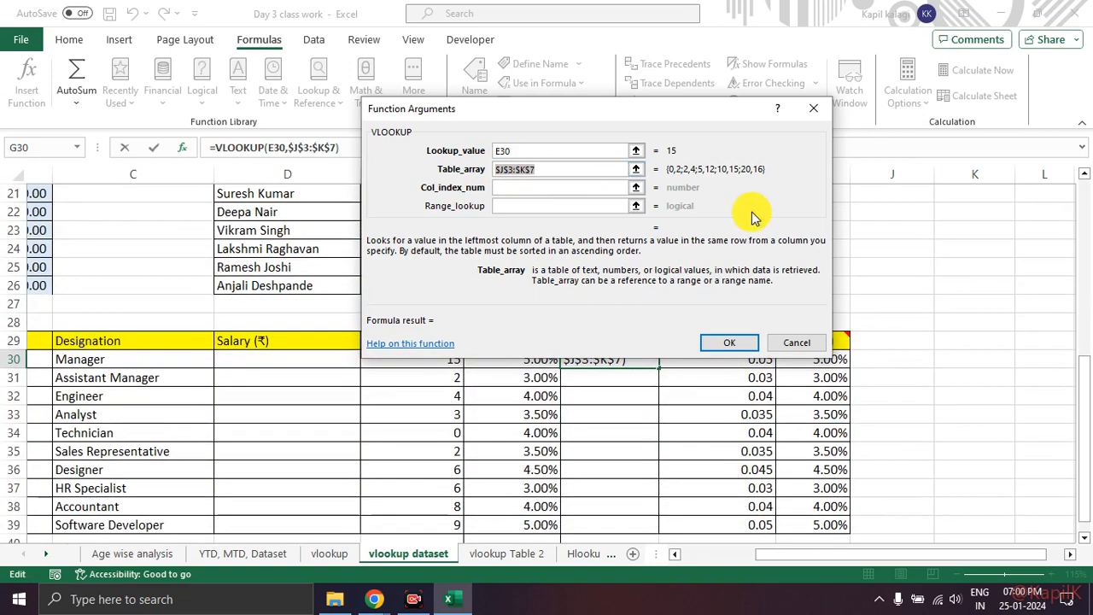
pyautogui.click(596, 186)
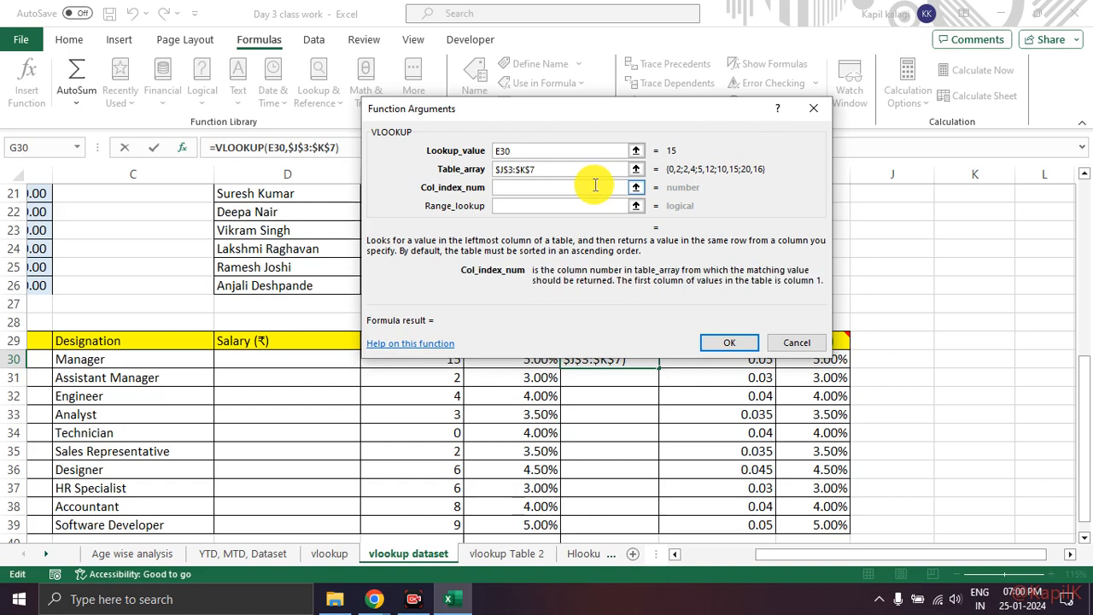
# Step: Circle Table 3's data with screen annotations, number its Experience and Bonus columns 1 and 2, and clear the marks
pyautogui.scroll(7, 948, 339)
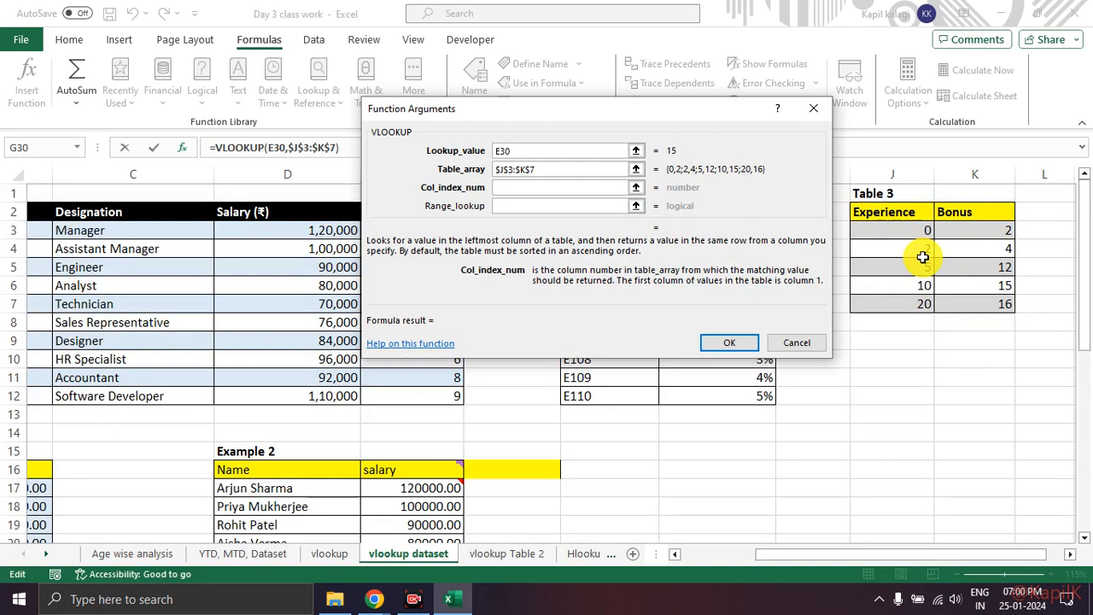
pyautogui.moveTo(990, 210)
pyautogui.mouseDown()
pyautogui.moveTo(883, 210)
pyautogui.moveTo(854, 264)
pyautogui.moveTo(927, 316)
pyautogui.moveTo(1027, 229)
pyautogui.moveTo(973, 193)
pyautogui.mouseUp()
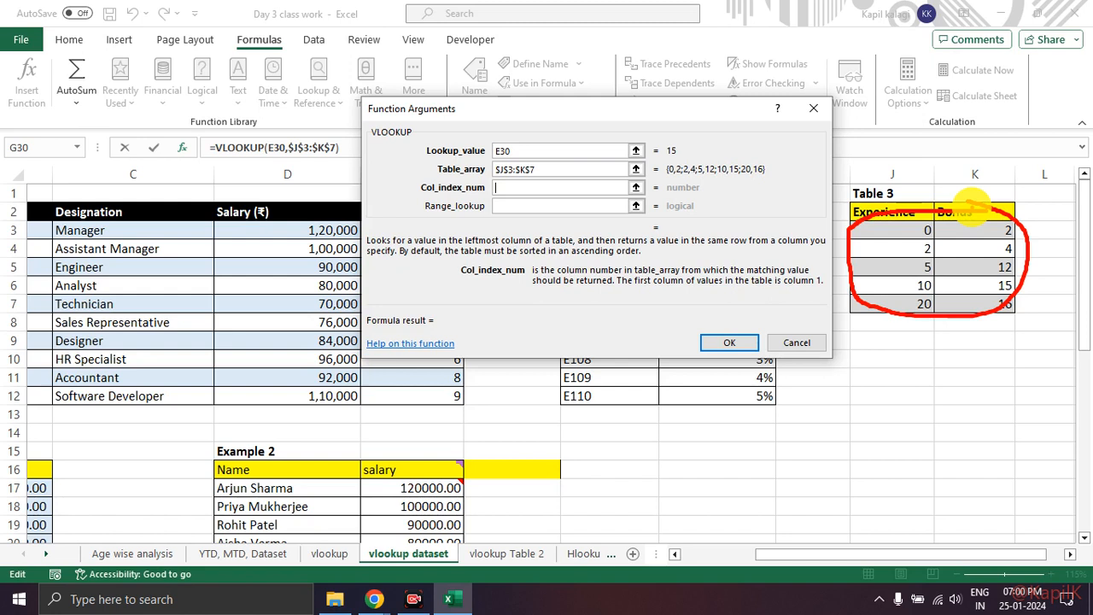
pyautogui.press('e')
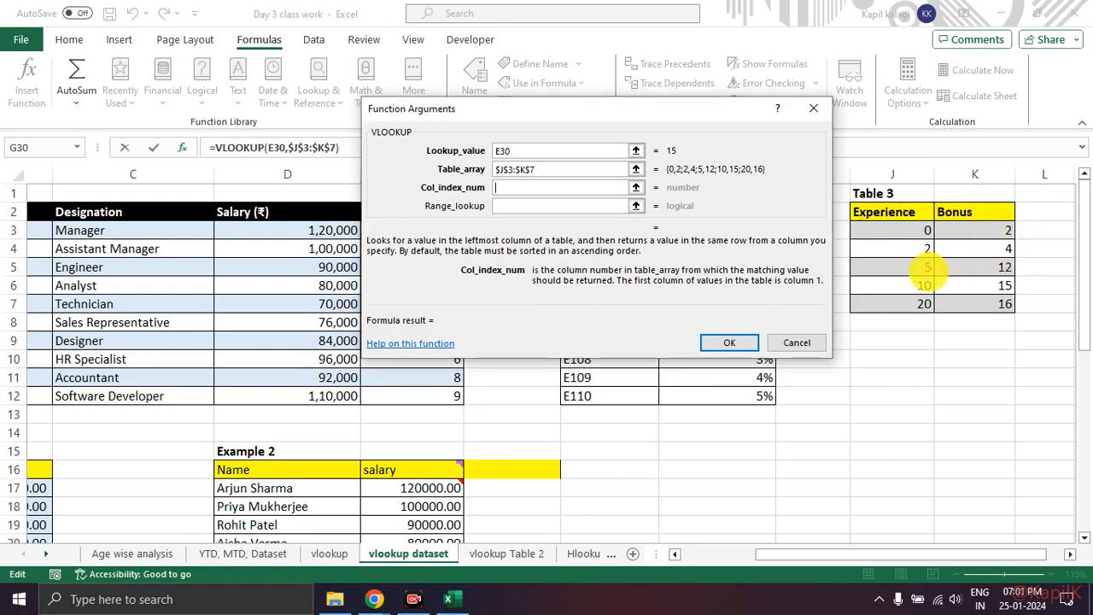
pyautogui.moveTo(877, 319)
pyautogui.mouseDown()
pyautogui.moveTo(899, 303)
pyautogui.moveTo(888, 360)
pyautogui.moveTo(918, 348)
pyautogui.moveTo(982, 355)
pyautogui.mouseUp()
pyautogui.moveTo(888, 391)
pyautogui.mouseDown()
pyautogui.moveTo(898, 385)
pyautogui.moveTo(898, 408)
pyautogui.moveTo(1001, 412)
pyautogui.mouseUp()
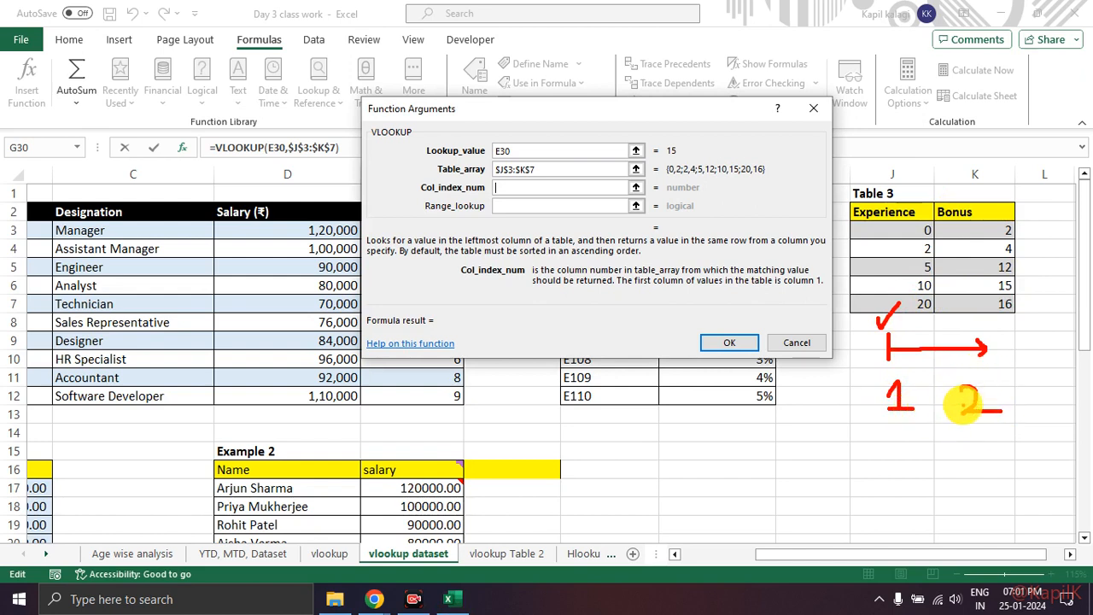
pyautogui.press('Escape')
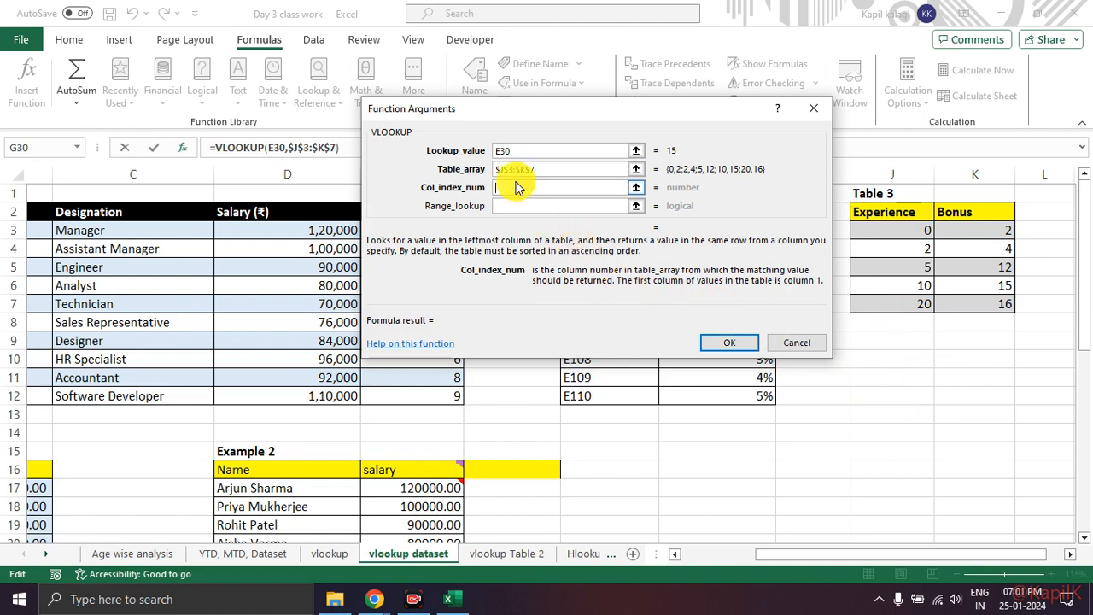
# Step: Set the VLOOKUP's column index to 2, leave the range lookup empty, and enter the formula
pyautogui.write('2')
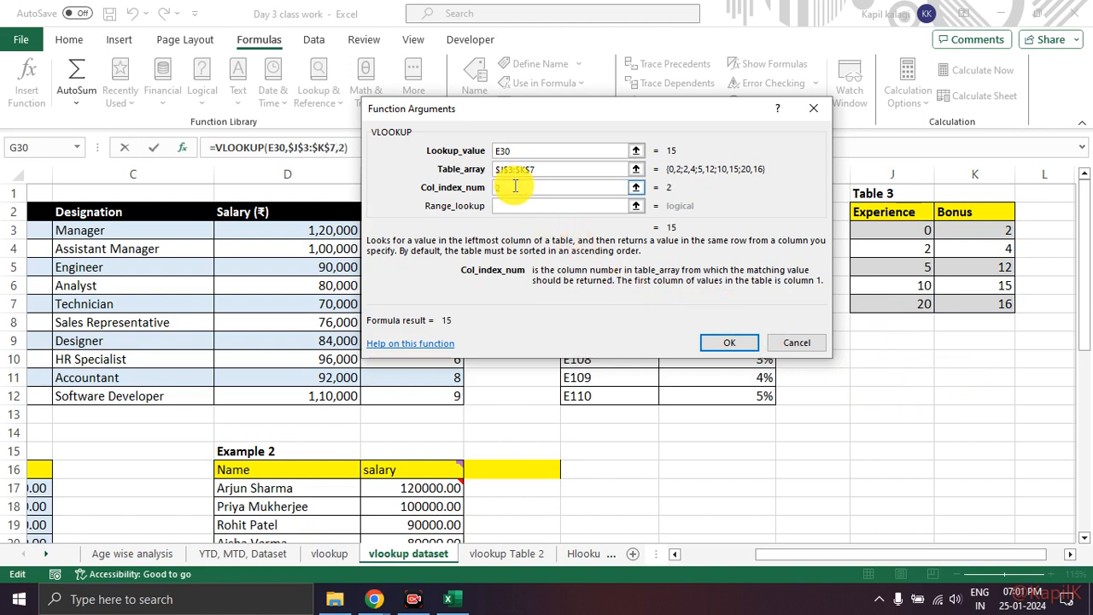
pyautogui.moveTo(670, 212)
pyautogui.mouseDown()
pyautogui.moveTo(651, 244)
pyautogui.moveTo(673, 208)
pyautogui.mouseUp()
pyautogui.press('Escape')
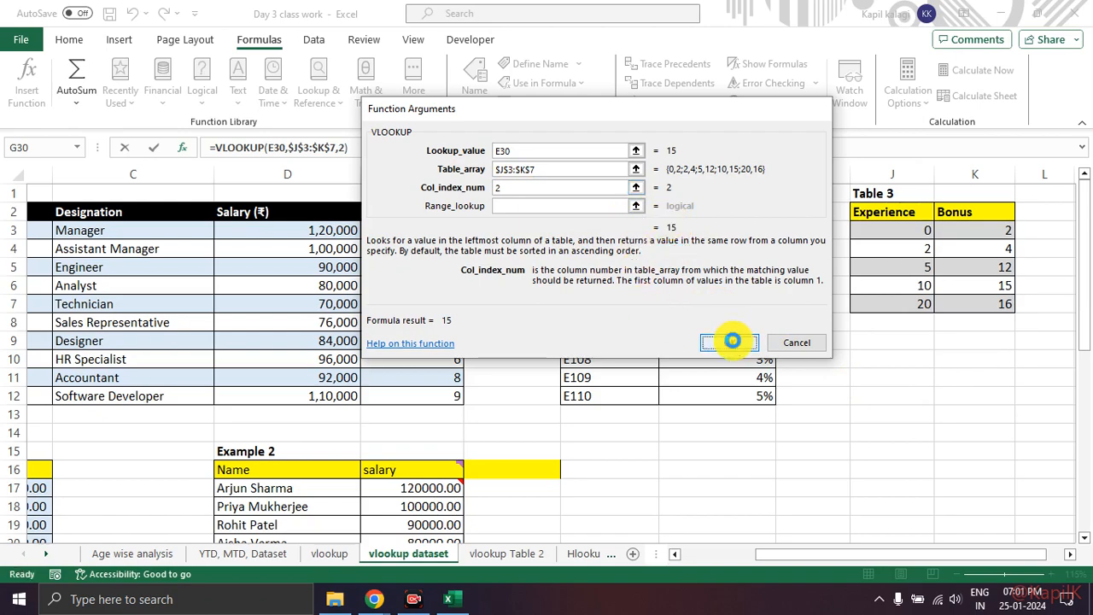
pyautogui.click(729, 342)
# Step: Fill the experience-based Bonus (%) formula from G30 down to G39
pyautogui.scroll(-7, 731, 342)
pyautogui.scroll(-1, 735, 341)
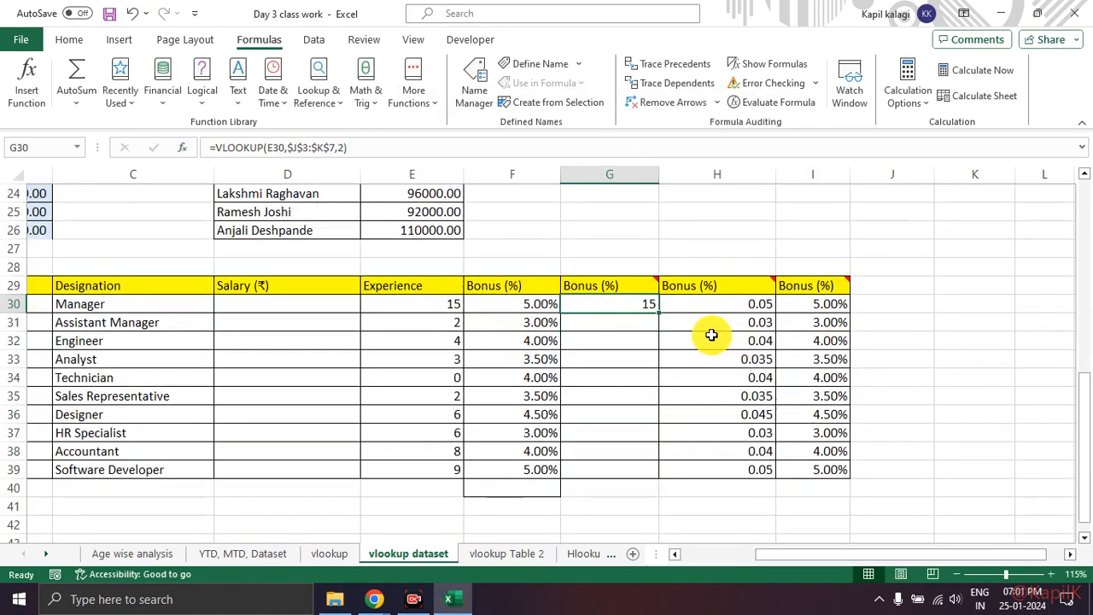
pyautogui.doubleClick(659, 314)
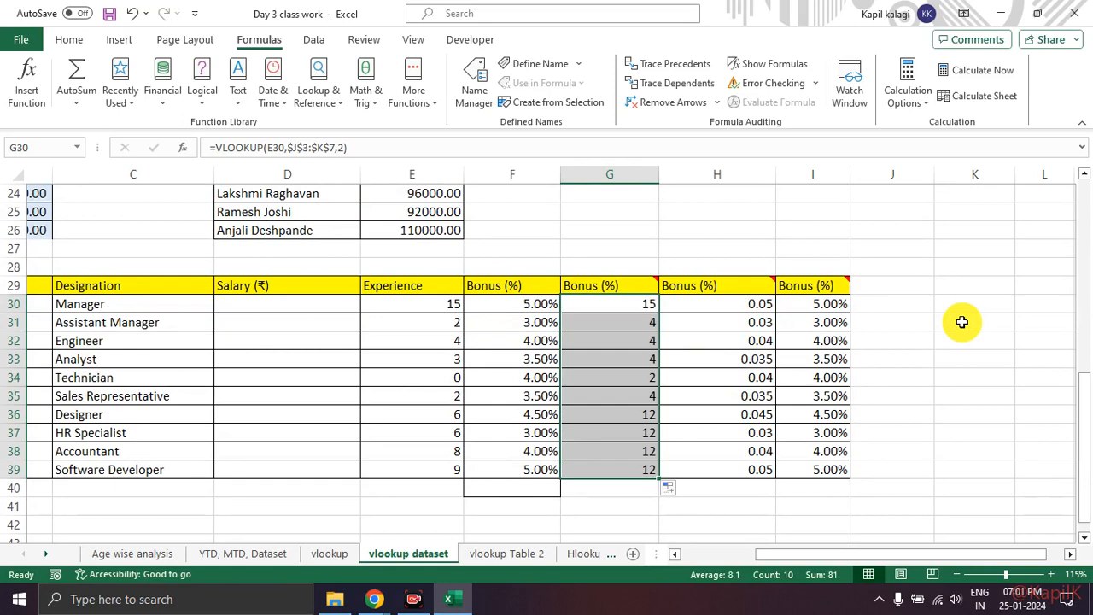
pyautogui.click(962, 322)
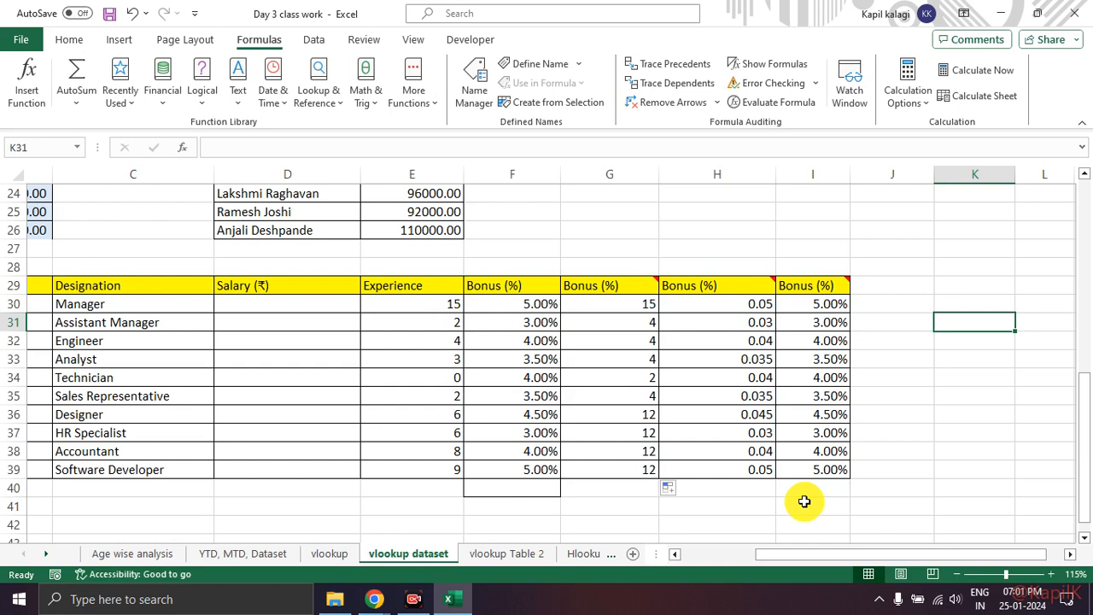
# Step: Compare the accountant's experience in E38 and bonus in F38 with Table 3's Experience and Bonus columns
pyautogui.click(448, 452)
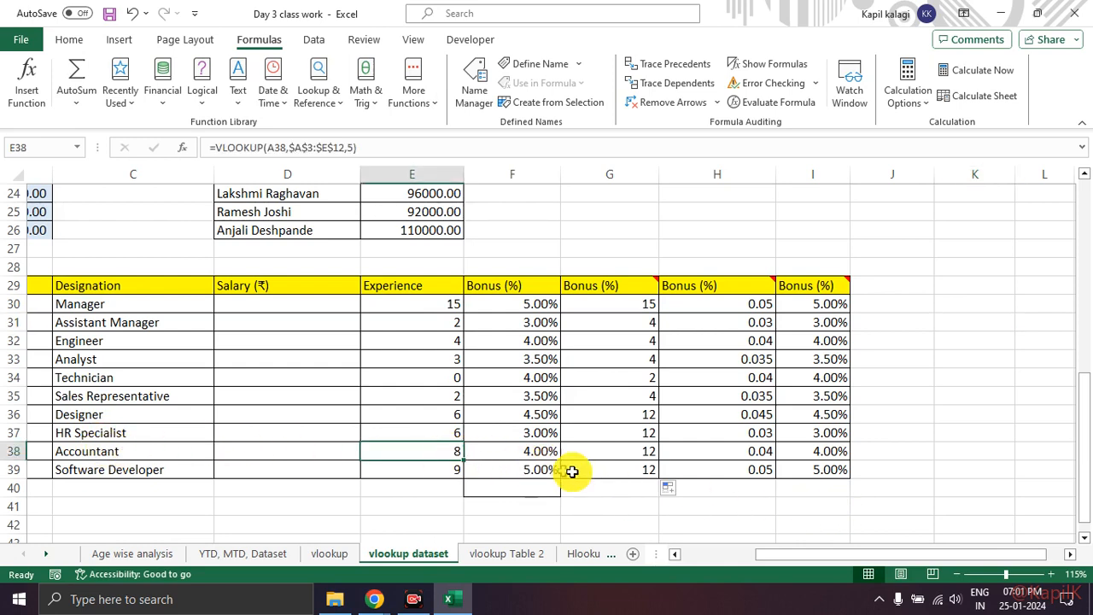
pyautogui.click(541, 450)
pyautogui.scroll(8, 874, 453)
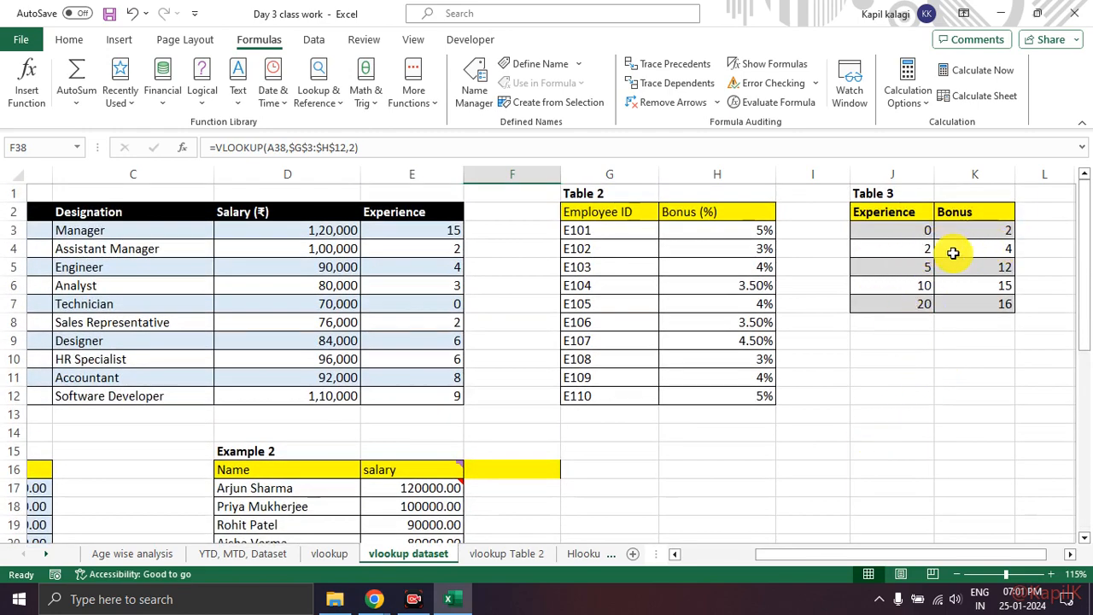
pyautogui.scroll(-2, 948, 265)
pyautogui.scroll(-6, 954, 265)
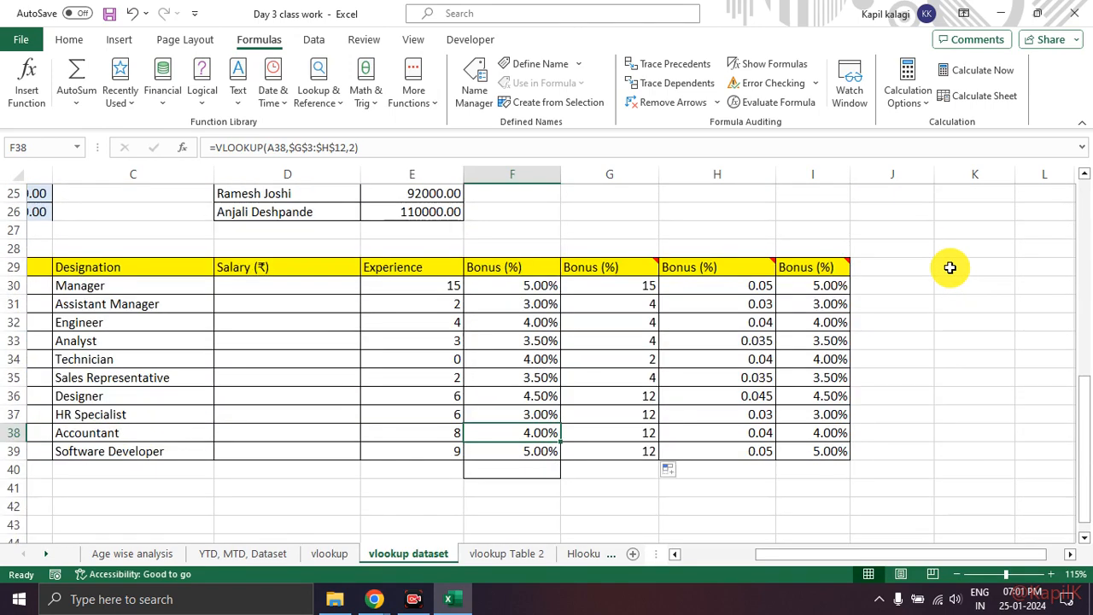
# Step: Check the copied bonus formulas in G38 and G31 and compare the column F and G bonuses with the experience in E38
pyautogui.moveTo(744, 260)
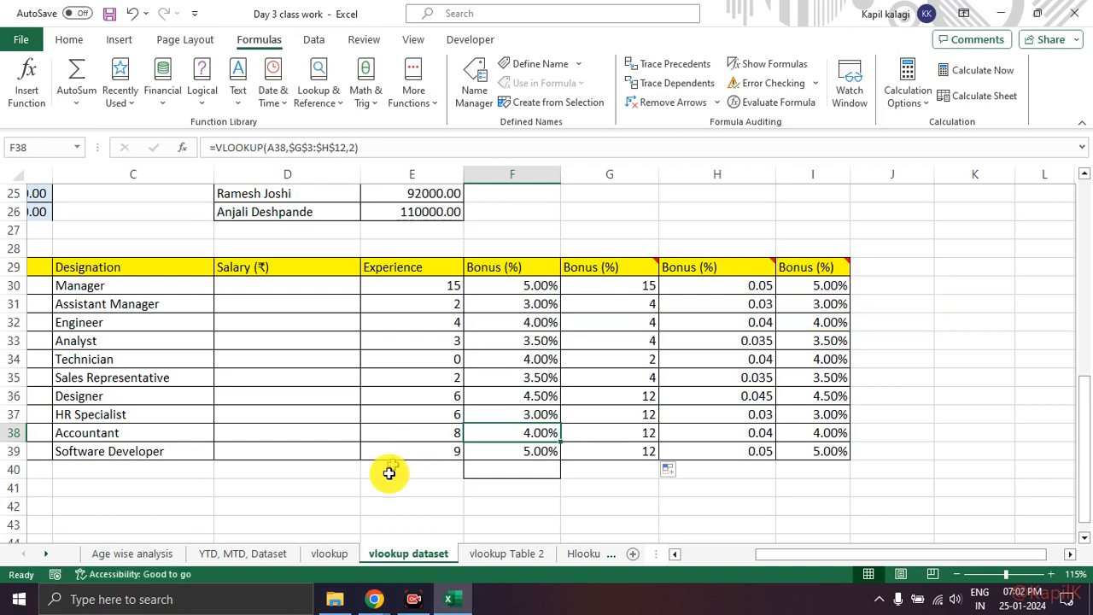
pyautogui.click(427, 434)
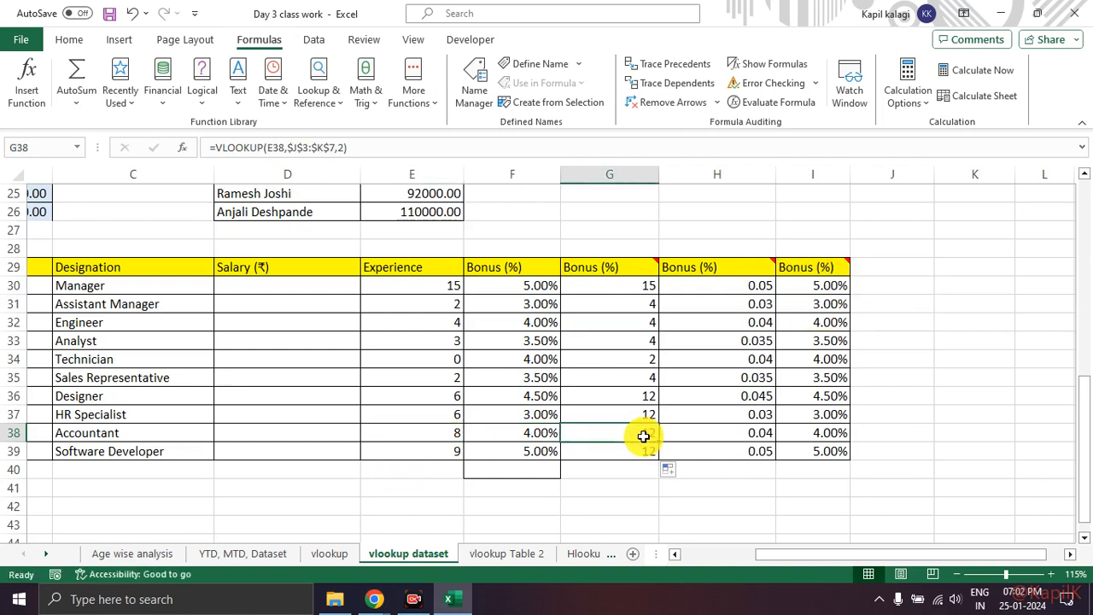
pyautogui.moveTo(502, 282); pyautogui.dragTo(507, 439)
pyautogui.click(630, 305)
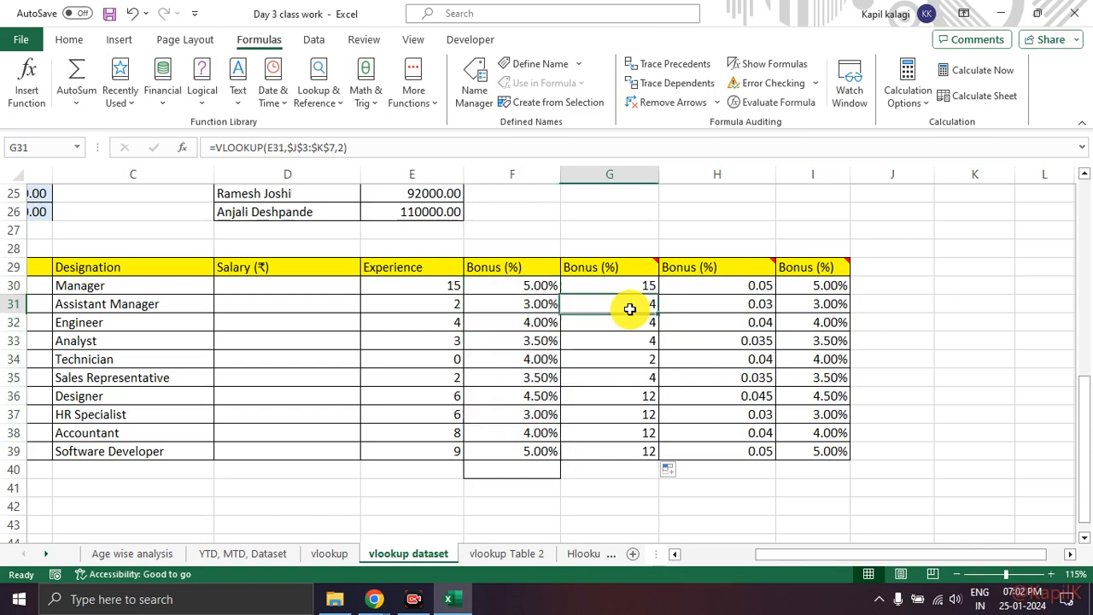
pyautogui.moveTo(604, 239); pyautogui.dragTo(659, 227)
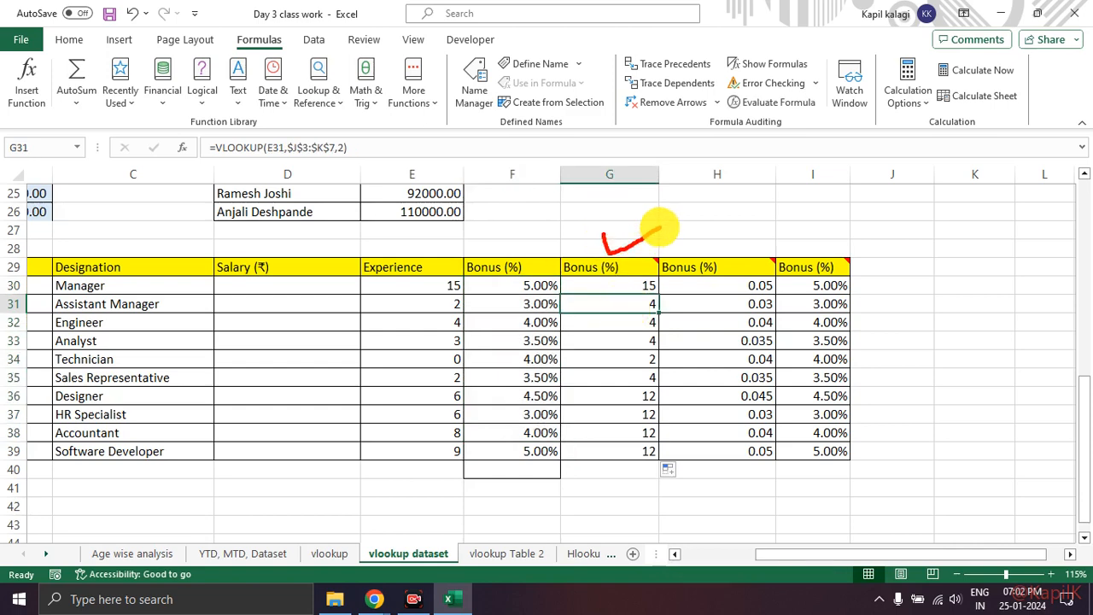
pyautogui.moveTo(492, 282)
pyautogui.mouseDown()
pyautogui.moveTo(537, 339)
pyautogui.moveTo(543, 434)
pyautogui.mouseUp()
pyautogui.press('Escape')
pyautogui.click(523, 264)
pyautogui.scroll(8, 607, 305)
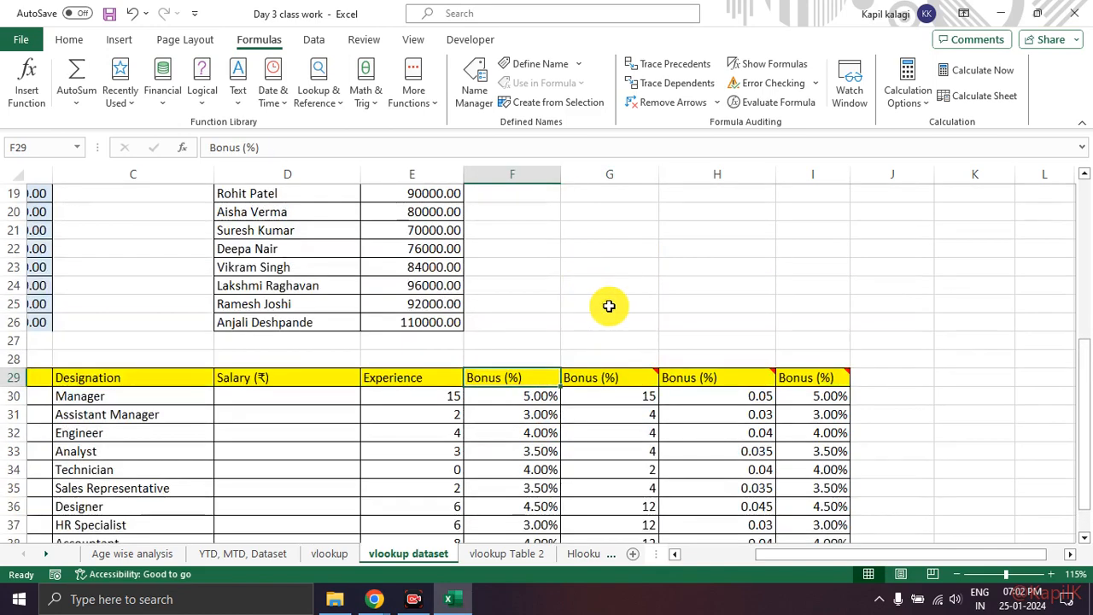
pyautogui.scroll(-7, 769, 222)
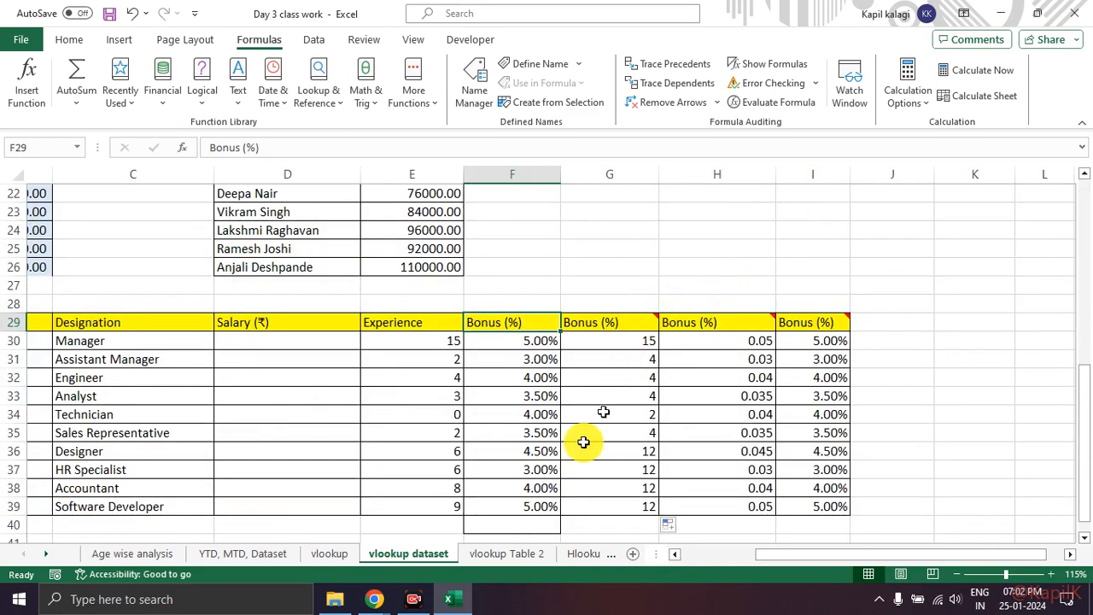
pyautogui.click(421, 488)
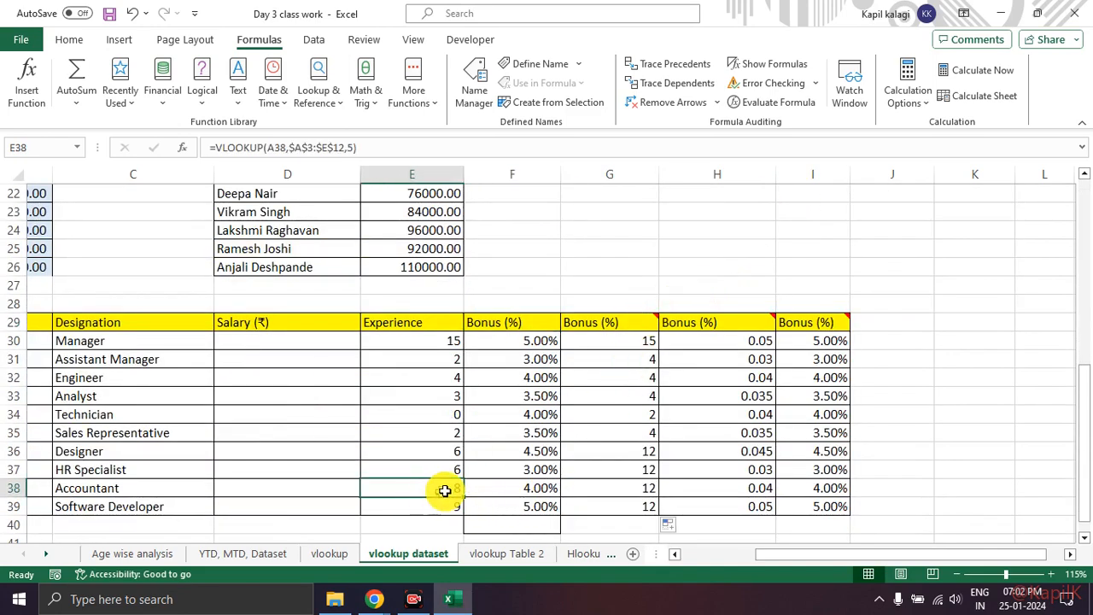
# Step: Compare the accountant's bonus in G38 with the 5-to-10 and 10-to-20 experience bands in Table 3
pyautogui.click(640, 488)
pyautogui.scroll(7, 876, 431)
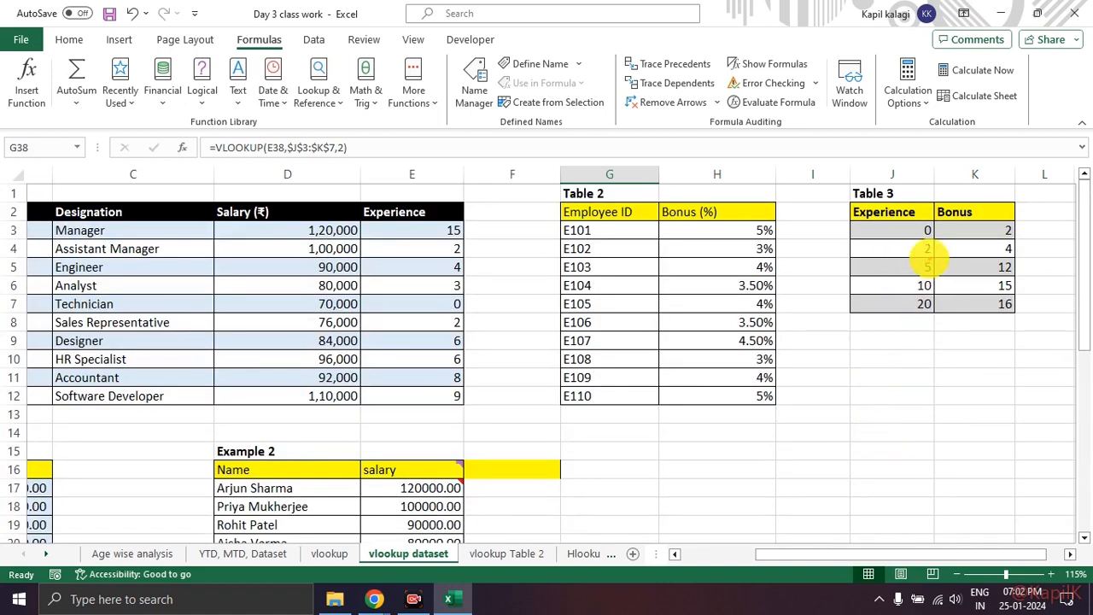
pyautogui.moveTo(927, 256)
pyautogui.mouseDown()
pyautogui.moveTo(907, 290)
pyautogui.moveTo(956, 281)
pyautogui.moveTo(920, 263)
pyautogui.moveTo(960, 275)
pyautogui.moveTo(984, 257)
pyautogui.moveTo(981, 271)
pyautogui.mouseUp()
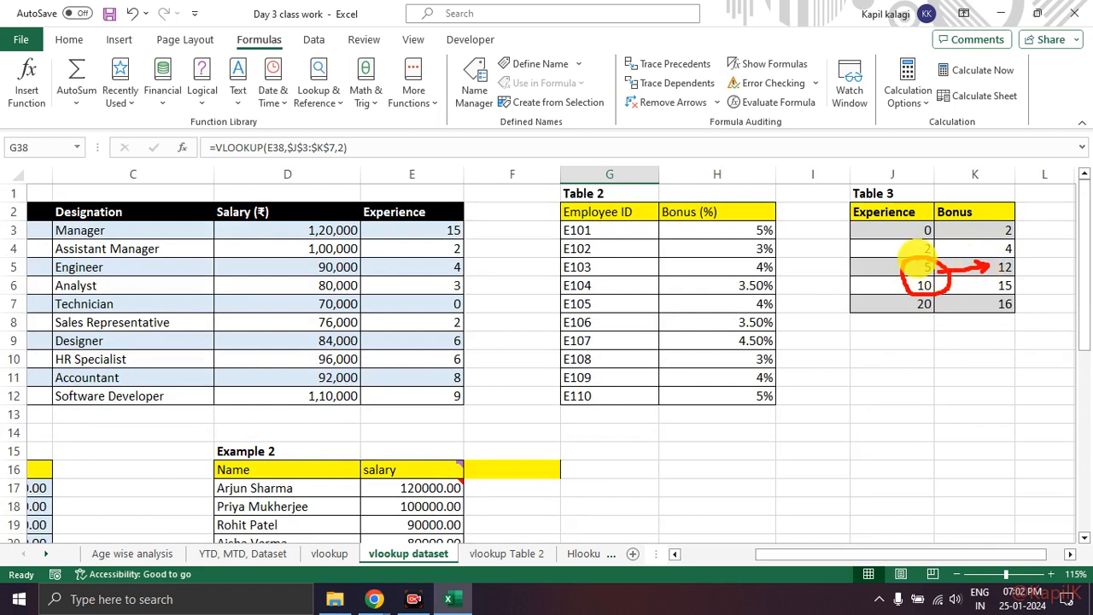
pyautogui.press('Escape')
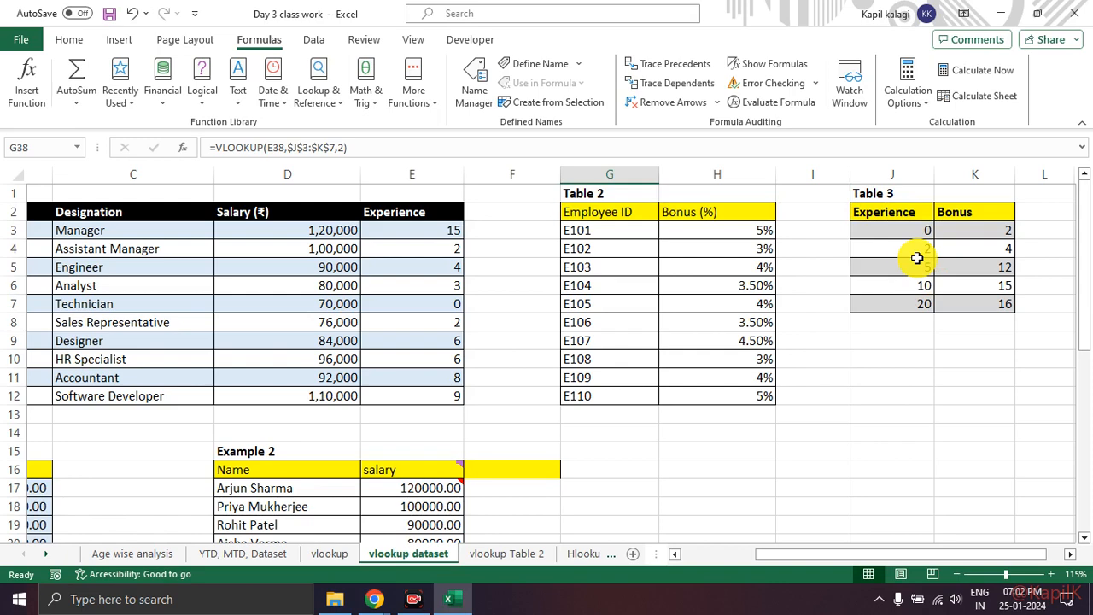
pyautogui.moveTo(931, 269)
pyautogui.mouseDown()
pyautogui.moveTo(954, 307)
pyautogui.moveTo(939, 277)
pyautogui.moveTo(1001, 285)
pyautogui.mouseUp()
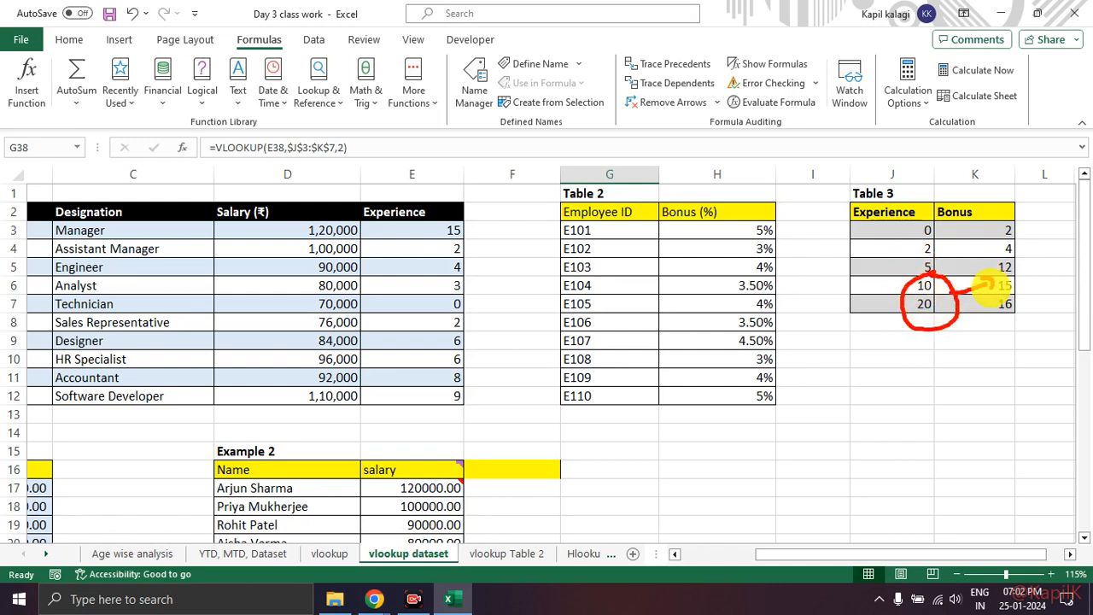
pyautogui.press('Escape')
pyautogui.scroll(-7, 710, 361)
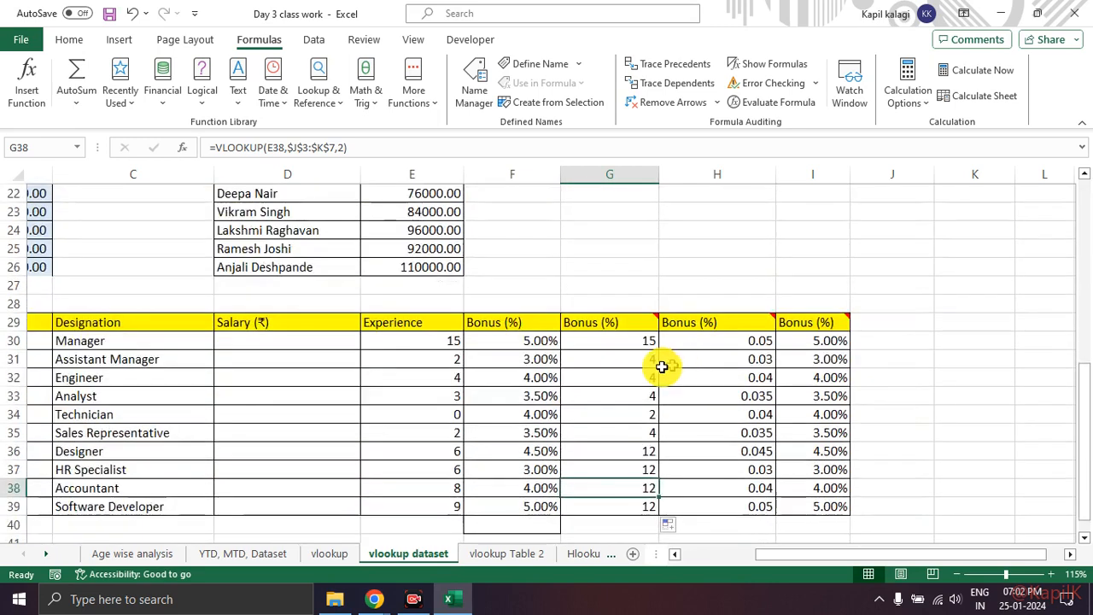
# Step: Compare the manager's experience in E30 with the experience-based bonus in G30
pyautogui.click(419, 341)
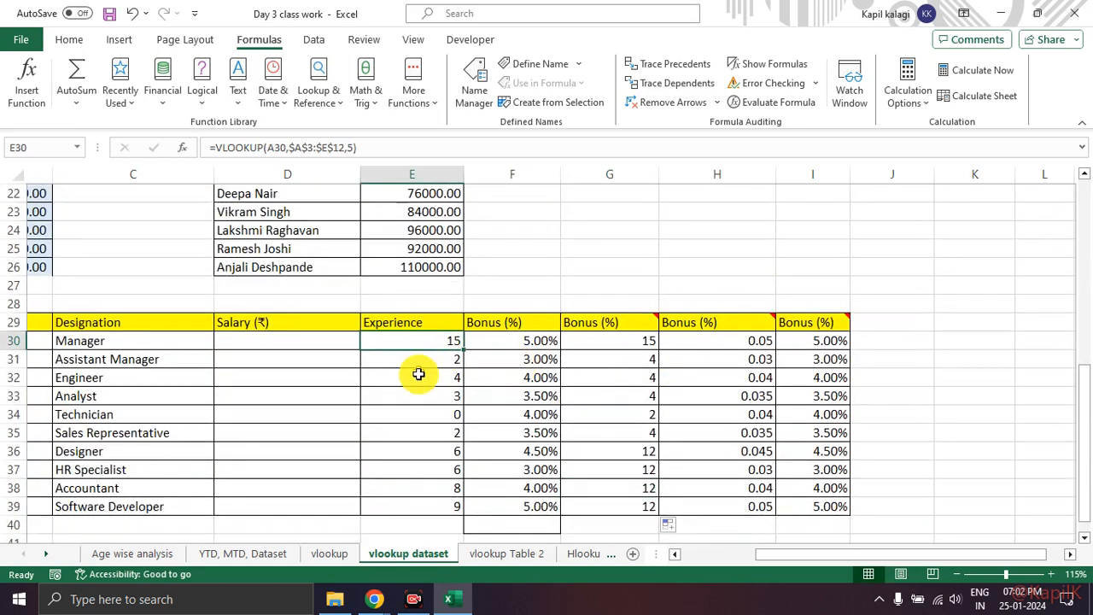
pyautogui.click(416, 469)
pyautogui.click(420, 341)
pyautogui.moveTo(461, 323)
pyautogui.mouseDown()
pyautogui.moveTo(440, 348)
pyautogui.moveTo(472, 338)
pyautogui.mouseUp()
pyautogui.moveTo(602, 341); pyautogui.dragTo(646, 340)
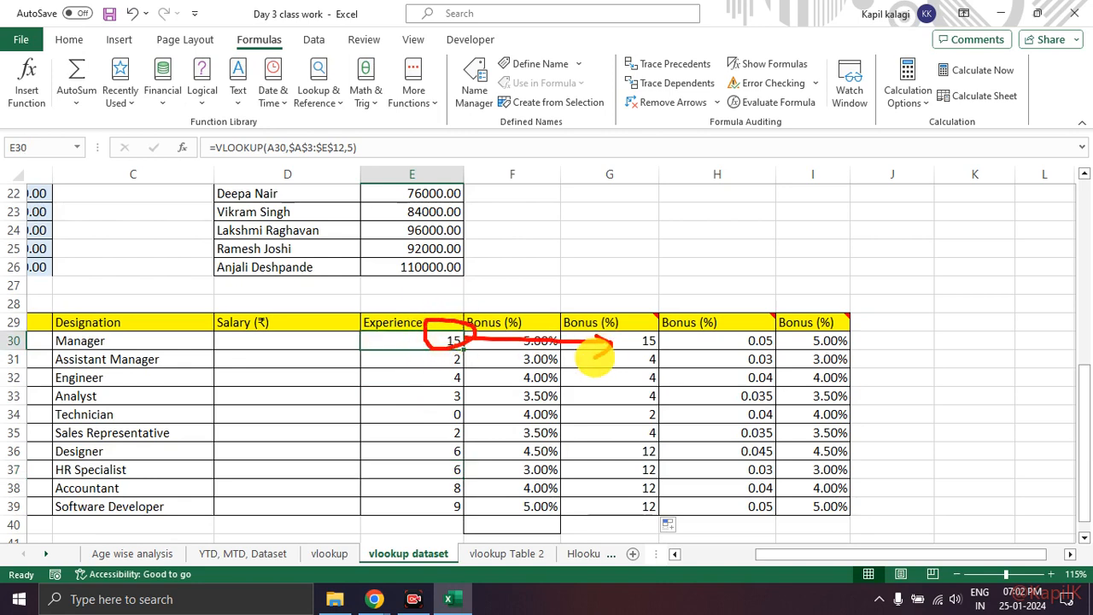
pyautogui.scroll(-2, 630, 343)
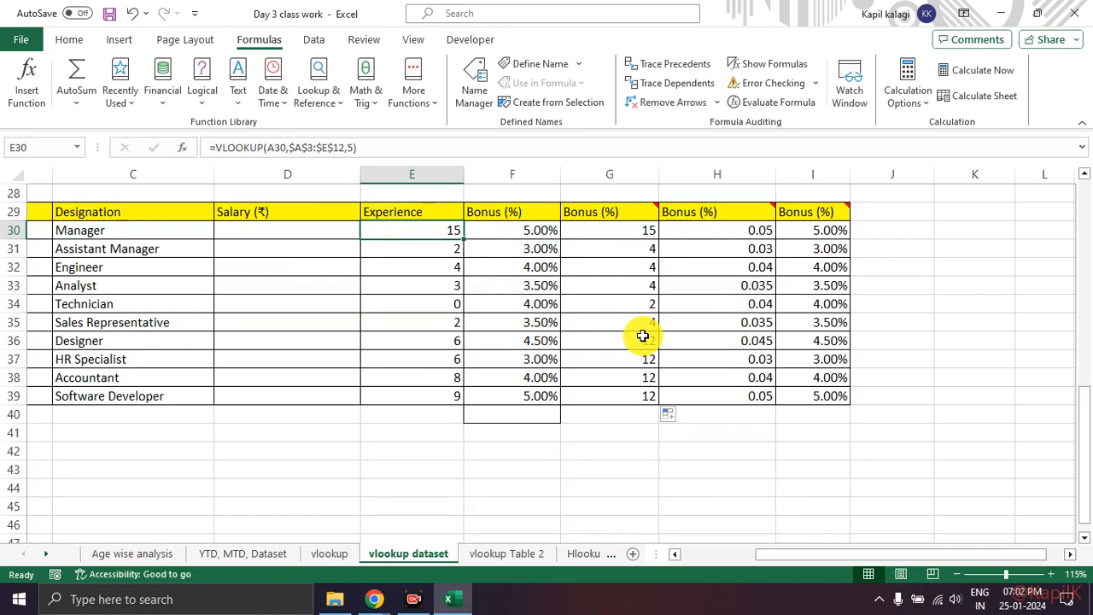
pyautogui.scroll(3, 731, 371)
pyautogui.scroll(-1, 505, 361)
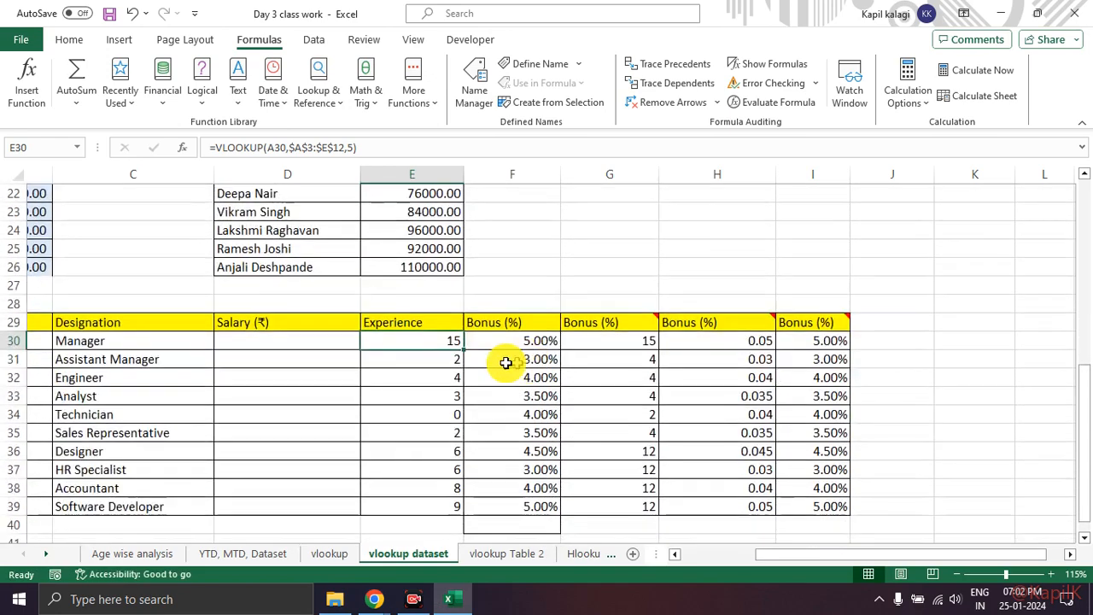
# Step: Examine Table 3's experience band from 2 to 5 and the bonus assigned to it
pyautogui.scroll(7, 990, 362)
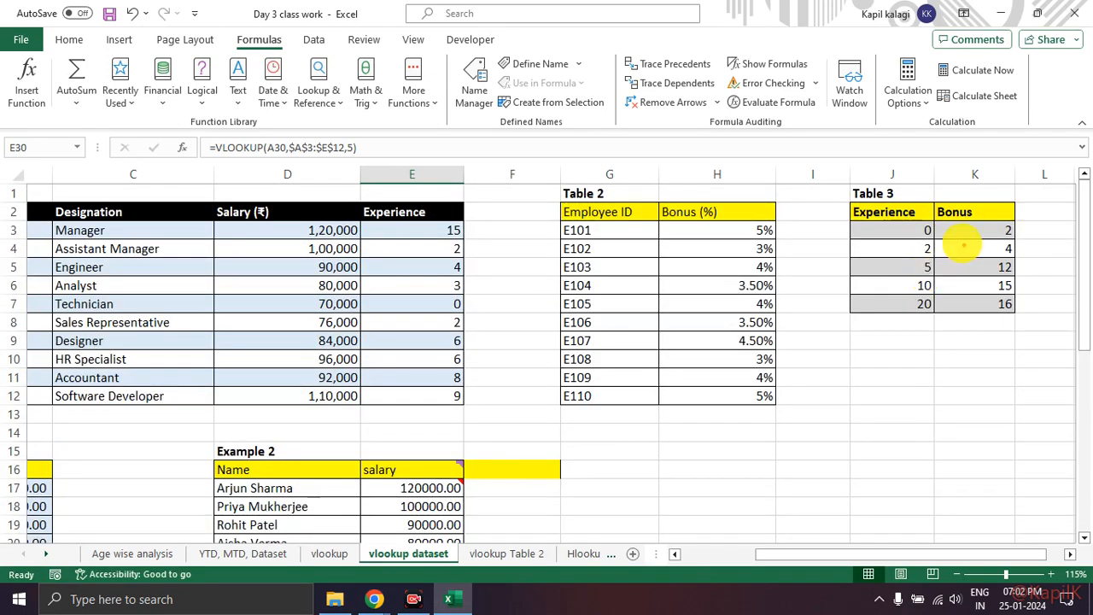
pyautogui.moveTo(935, 233)
pyautogui.mouseDown()
pyautogui.moveTo(949, 275)
pyautogui.moveTo(963, 256)
pyautogui.moveTo(1008, 248)
pyautogui.mouseUp()
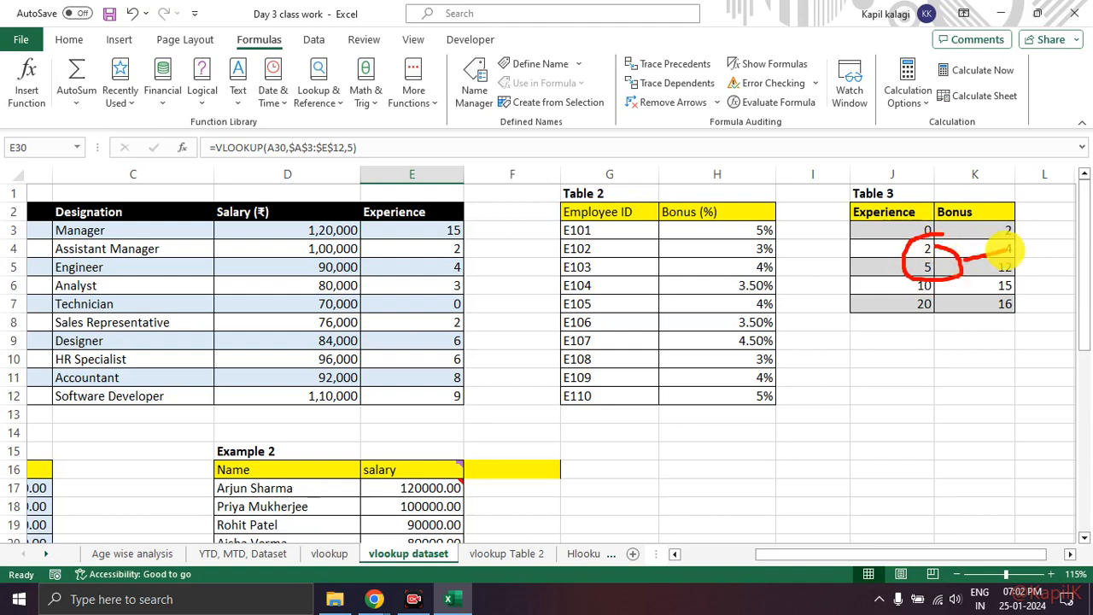
pyautogui.press('Escape')
pyautogui.scroll(-7, 490, 371)
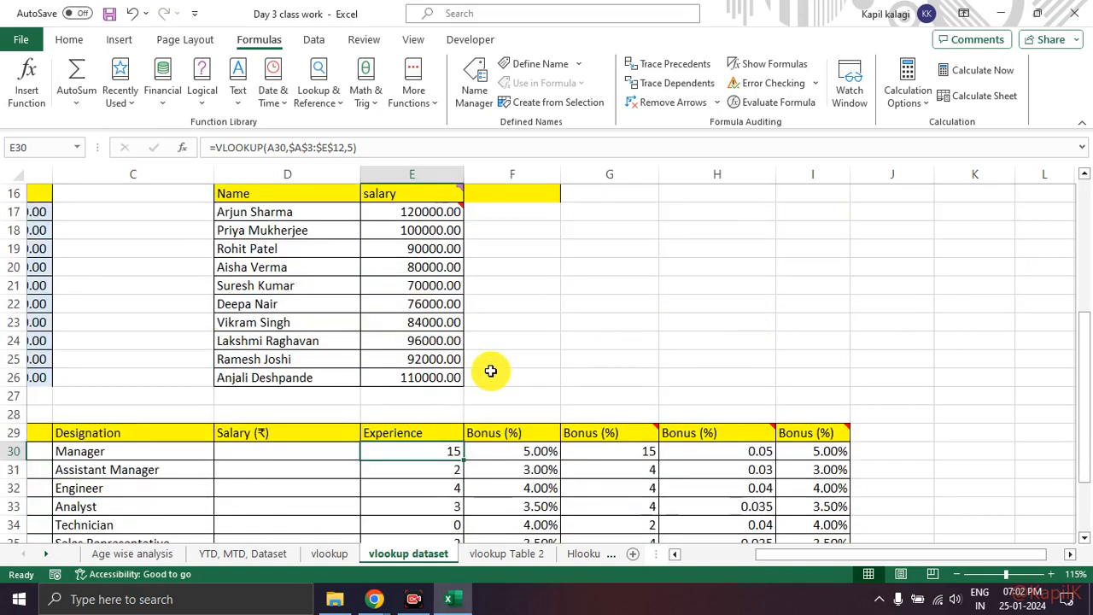
# Step: Compare the experience and column G bonuses in rows 31 to 33 with Table 3's entry in K4
pyautogui.click(433, 395)
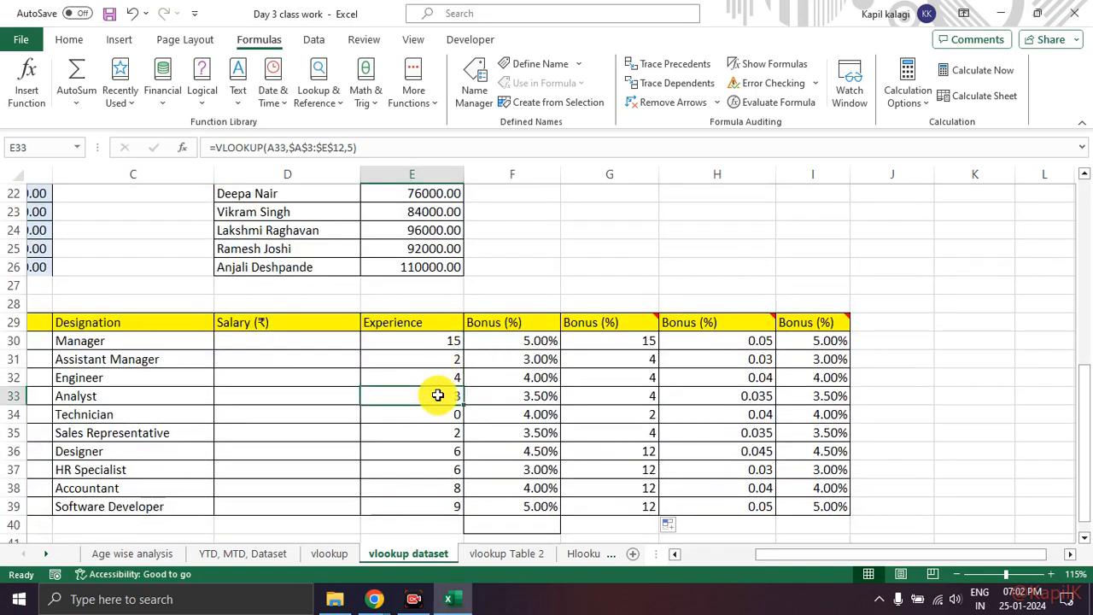
pyautogui.moveTo(460, 362)
pyautogui.mouseDown()
pyautogui.moveTo(448, 363)
pyautogui.moveTo(472, 376)
pyautogui.moveTo(627, 376)
pyautogui.moveTo(640, 364)
pyautogui.moveTo(642, 380)
pyautogui.mouseUp()
pyautogui.moveTo(457, 361)
pyautogui.mouseDown()
pyautogui.moveTo(437, 357)
pyautogui.moveTo(641, 366)
pyautogui.mouseUp()
pyautogui.press('Escape')
pyautogui.scroll(7, 862, 296)
pyautogui.scroll(1, 908, 290)
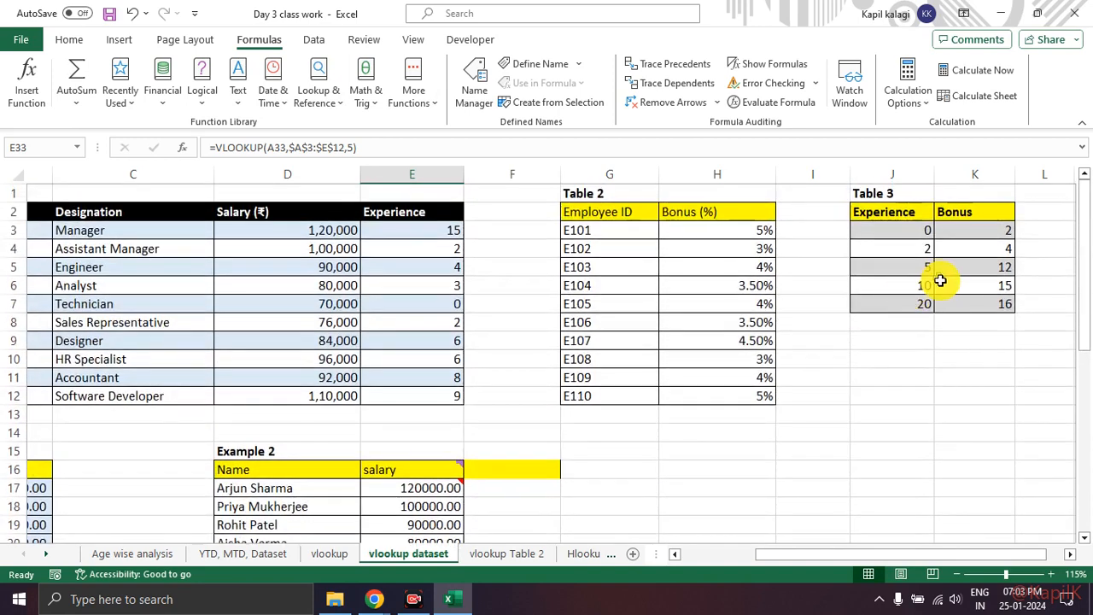
pyautogui.moveTo(939, 241)
pyautogui.mouseDown()
pyautogui.moveTo(940, 275)
pyautogui.moveTo(935, 248)
pyautogui.moveTo(1012, 249)
pyautogui.moveTo(995, 243)
pyautogui.moveTo(1001, 256)
pyautogui.mouseUp()
pyautogui.press('Escape')
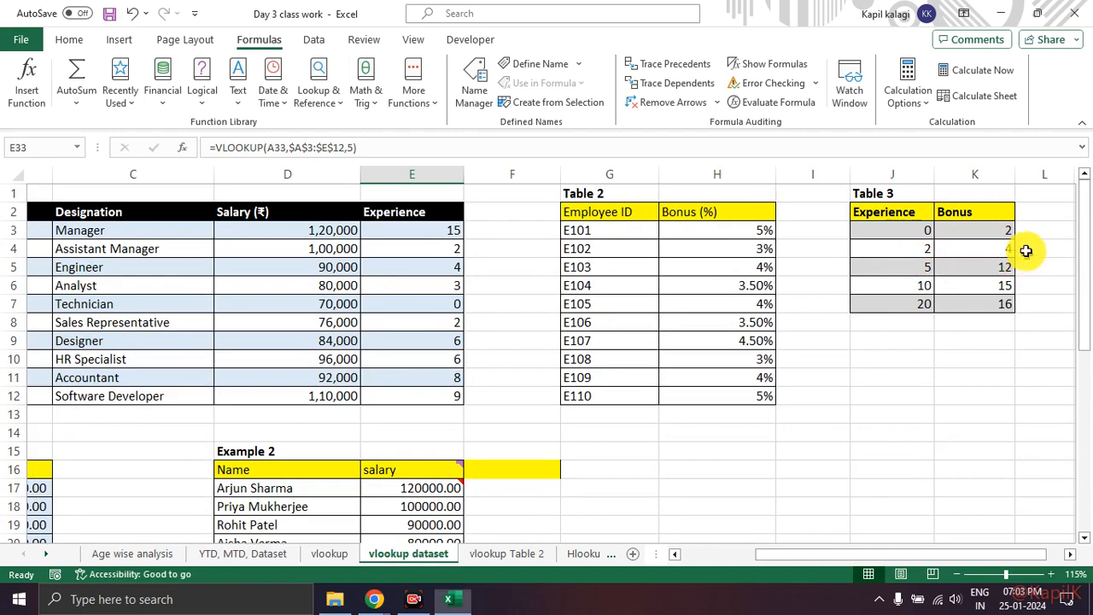
pyautogui.click(989, 249)
pyautogui.scroll(-10, 793, 322)
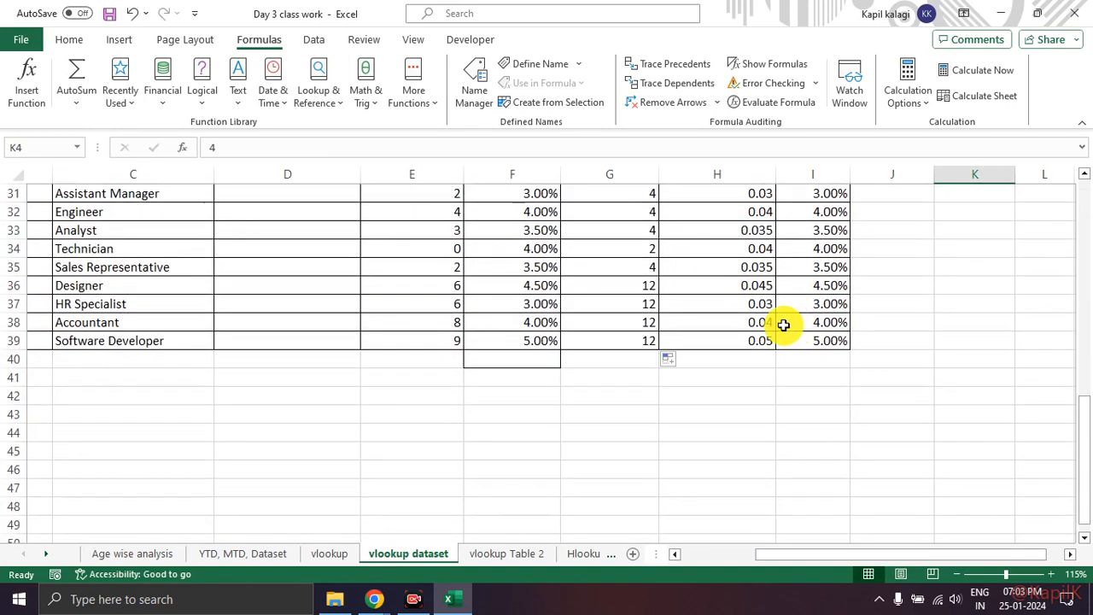
# Step: Read the note on the Bonus (%) header in H29 and examine the bonus table on the vlookup Table 2 sheet
pyautogui.scroll(3, 795, 326)
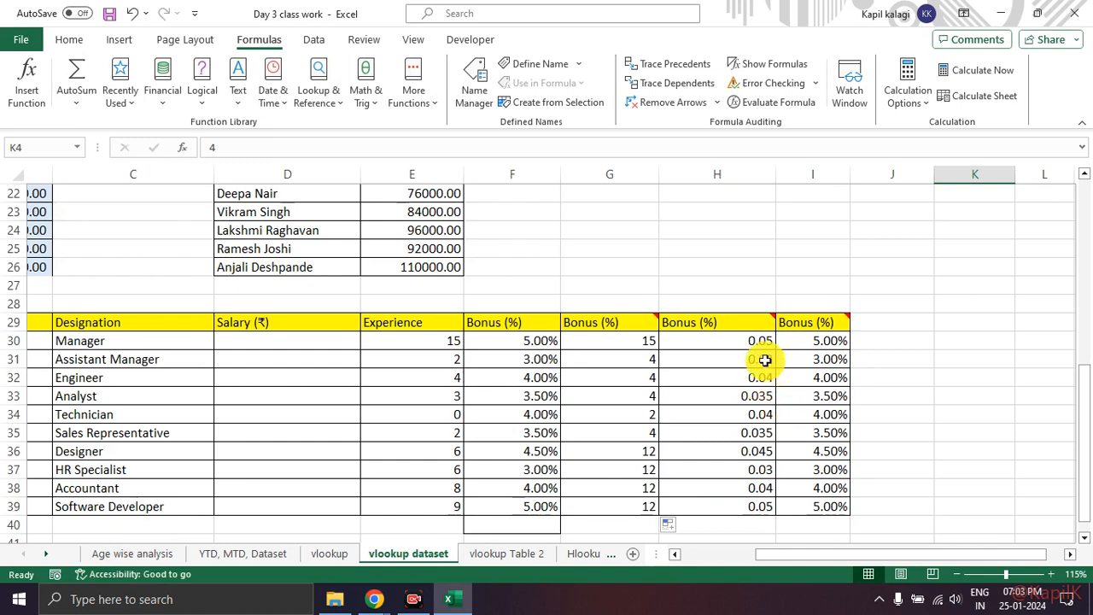
pyautogui.moveTo(764, 322)
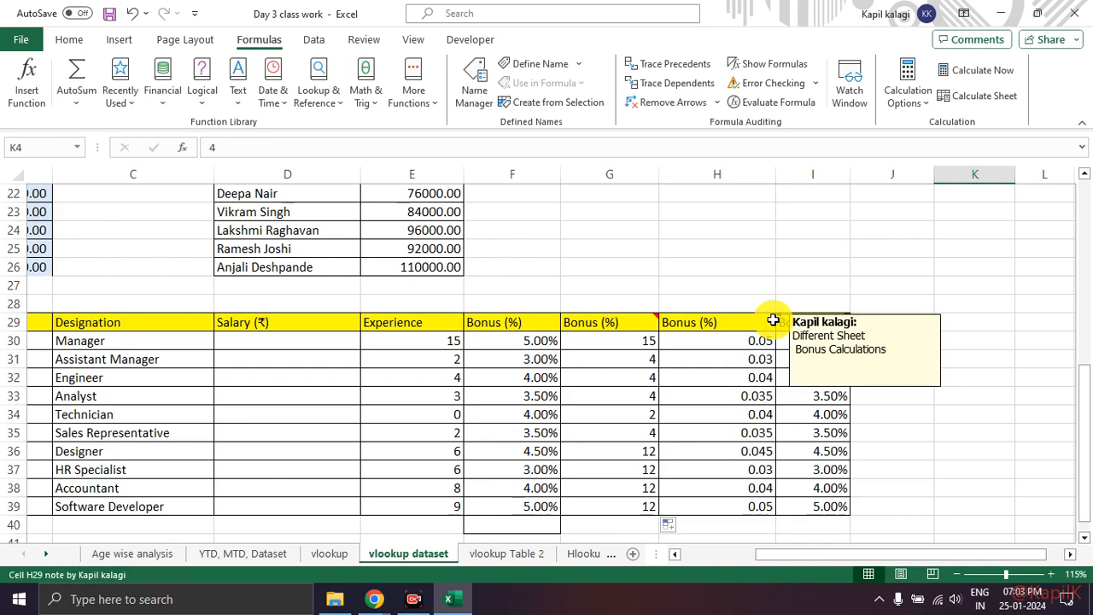
pyautogui.scroll(6, 705, 378)
pyautogui.click(651, 368)
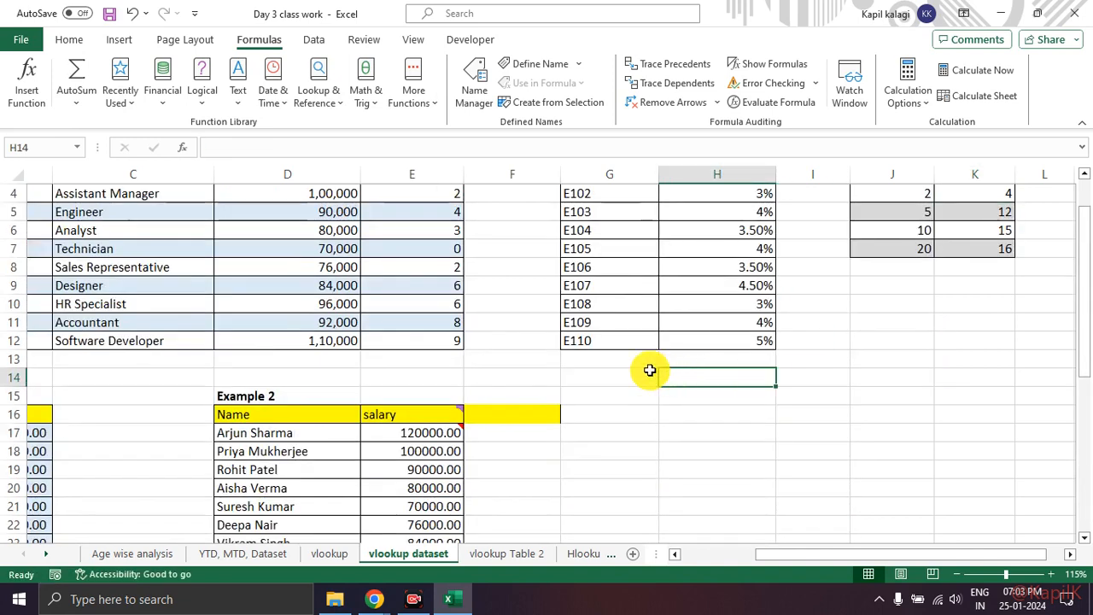
pyautogui.scroll(1, 651, 368)
pyautogui.scroll(-5, 792, 391)
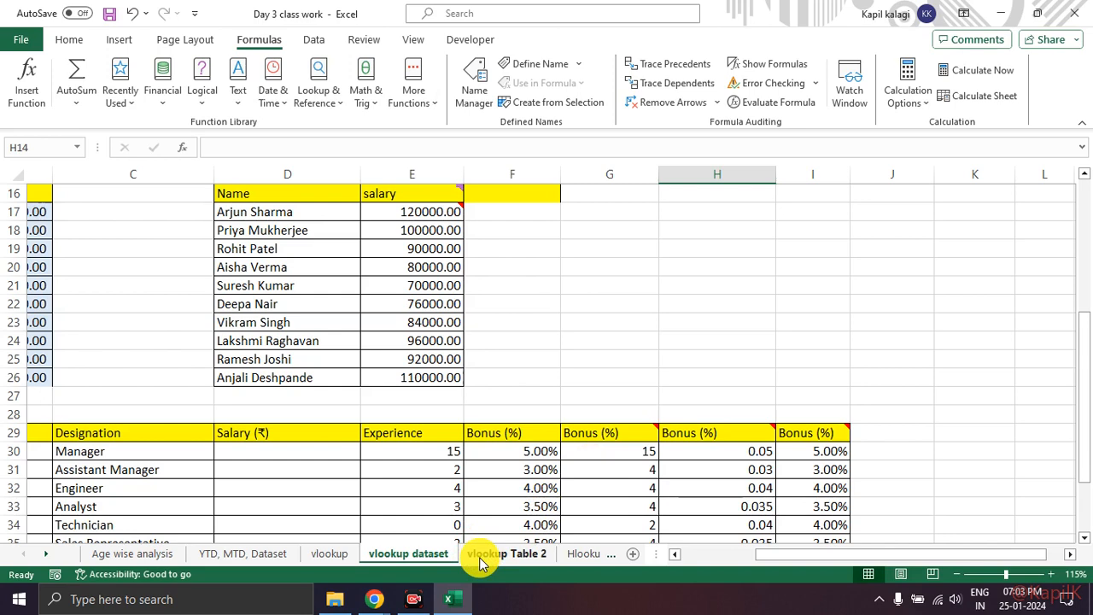
pyautogui.moveTo(520, 541)
pyautogui.mouseDown()
pyautogui.moveTo(431, 555)
pyautogui.moveTo(566, 564)
pyautogui.moveTo(484, 576)
pyautogui.mouseUp()
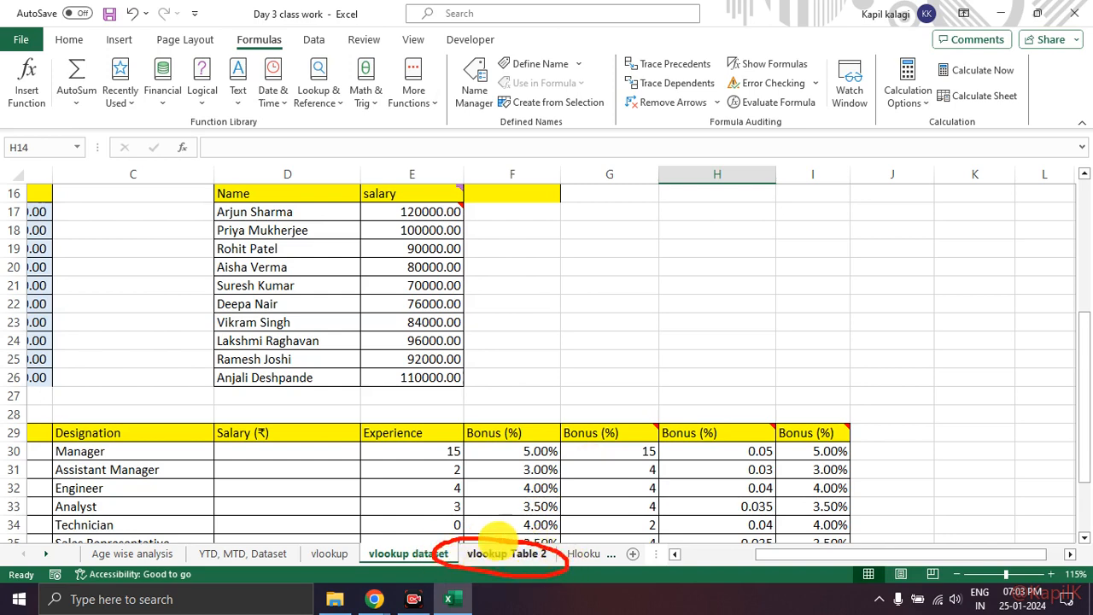
pyautogui.click(497, 555)
pyautogui.moveTo(143, 177)
pyautogui.mouseDown()
pyautogui.moveTo(19, 390)
pyautogui.moveTo(166, 210)
pyautogui.moveTo(121, 181)
pyautogui.mouseUp()
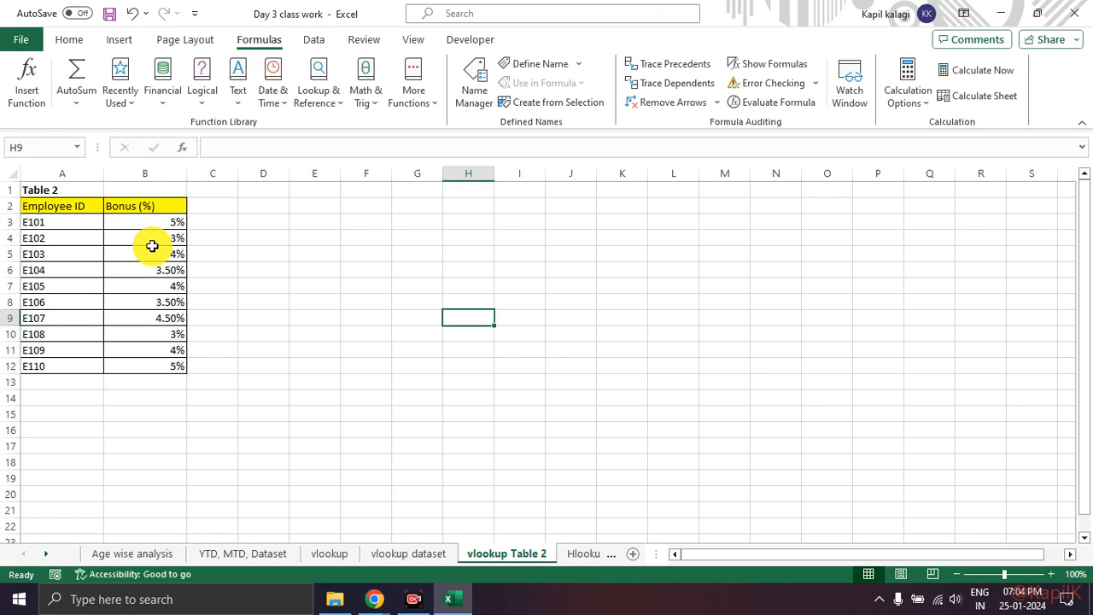
# Step: Clear the Bonus (%) cells H30 to H40 on the vlookup dataset sheet and select H30
pyautogui.click(431, 554)
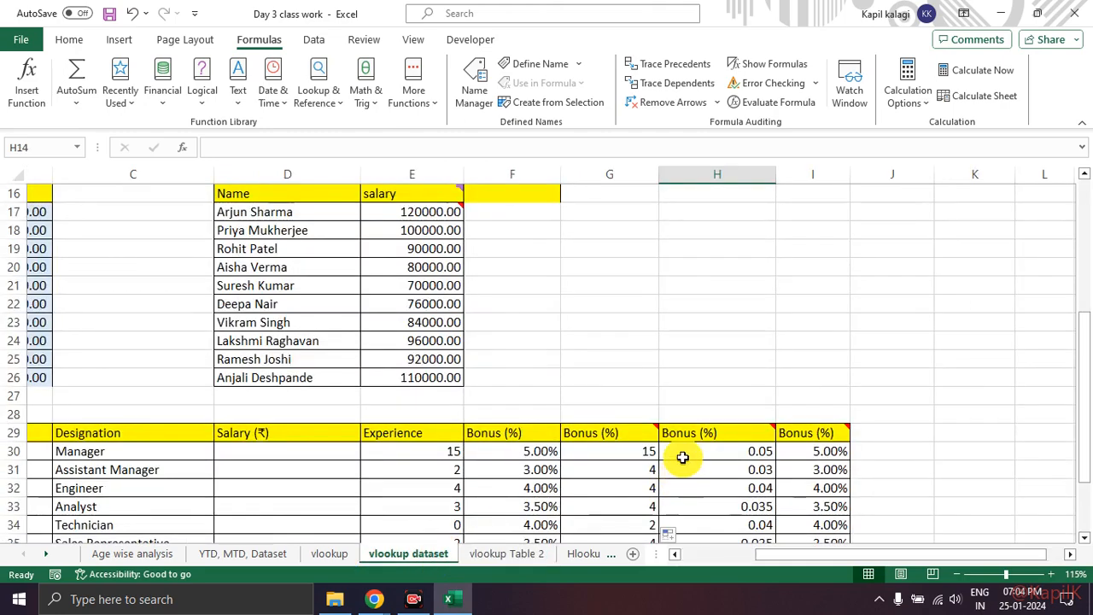
pyautogui.scroll(-3, 683, 457)
pyautogui.moveTo(727, 284); pyautogui.dragTo(723, 473)
pyautogui.press('Delete')
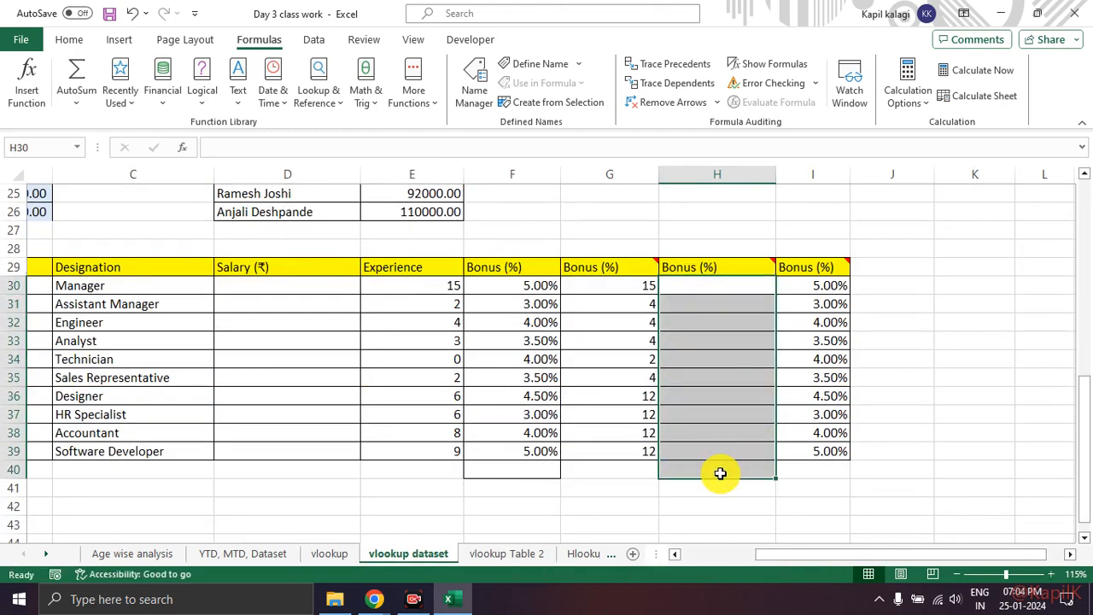
pyautogui.click(719, 473)
pyautogui.click(740, 287)
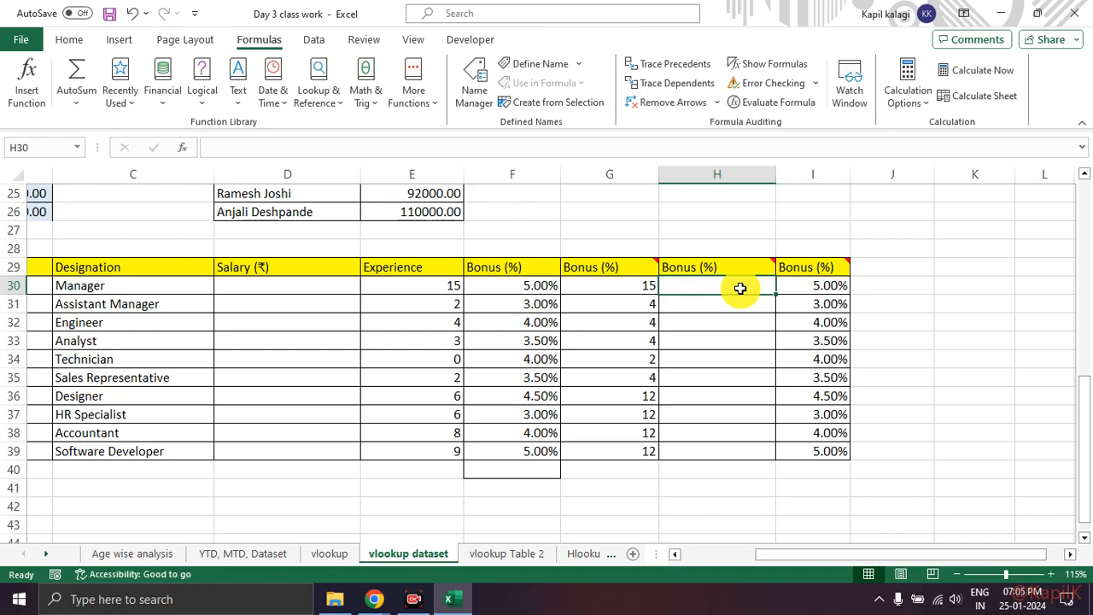
pyautogui.moveTo(966, 555); pyautogui.dragTo(896, 555)
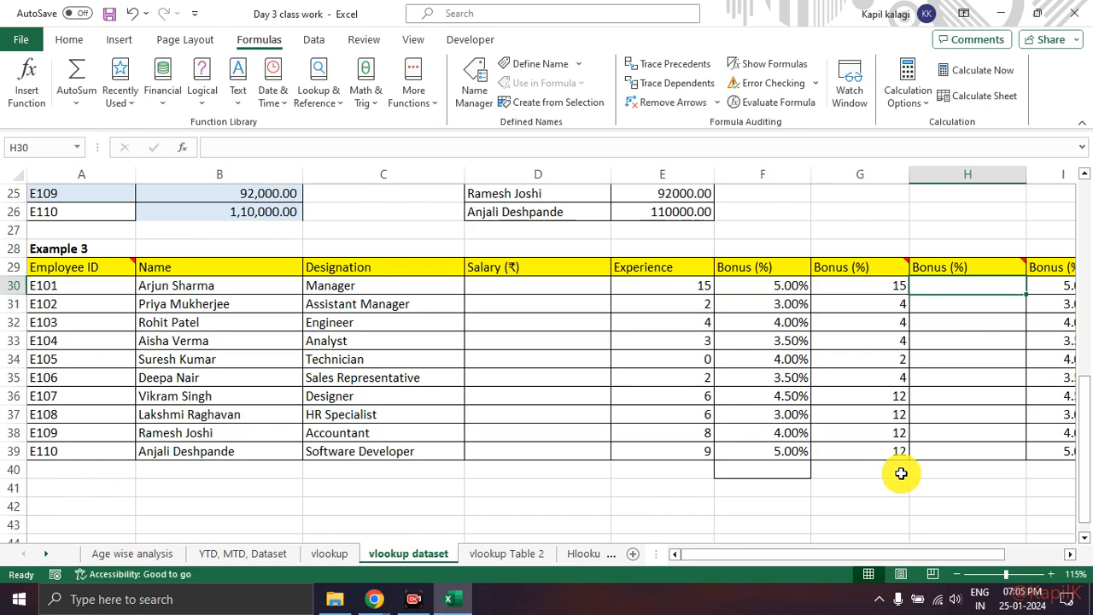
pyautogui.hotkey('alt', 'Tab')
pyautogui.hotkey('alt', 'Tab')
pyautogui.hotkey('alt', 'Tab')
pyautogui.hotkey('alt', 'Tab')
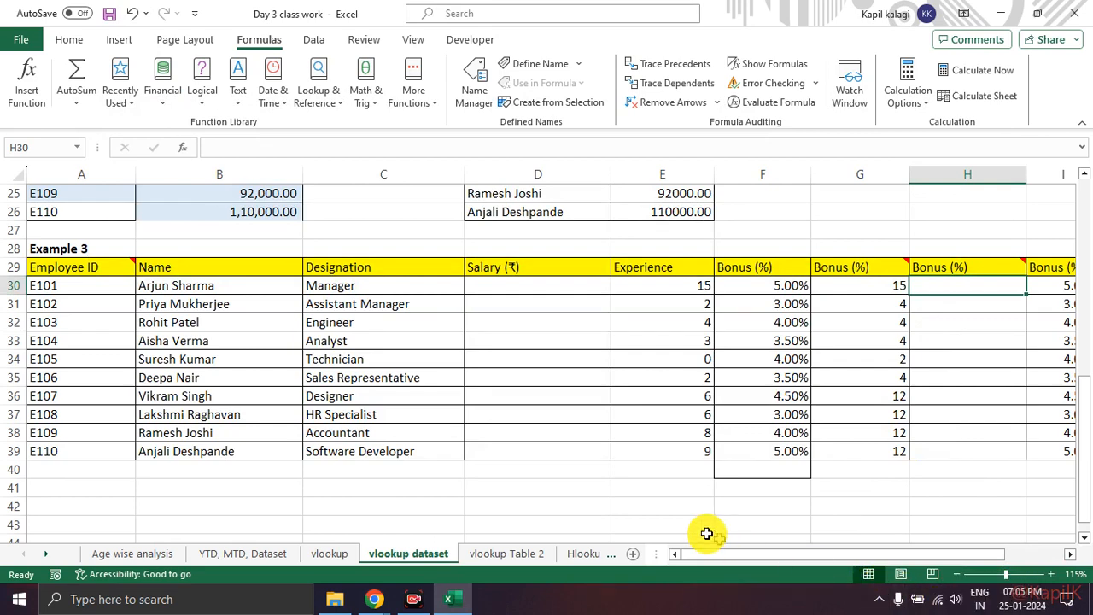
# Step: Compare Example 3's Employee ID column with the Employee ID and Bonus (%) columns on the vlookup Table 2 sheet
pyautogui.click(482, 555)
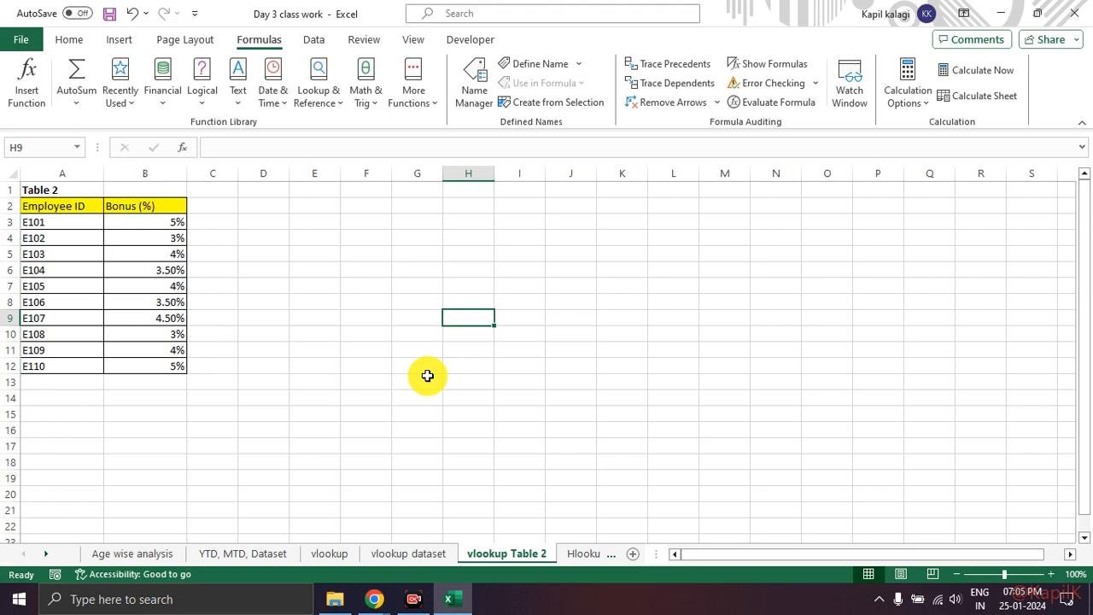
pyautogui.click(405, 552)
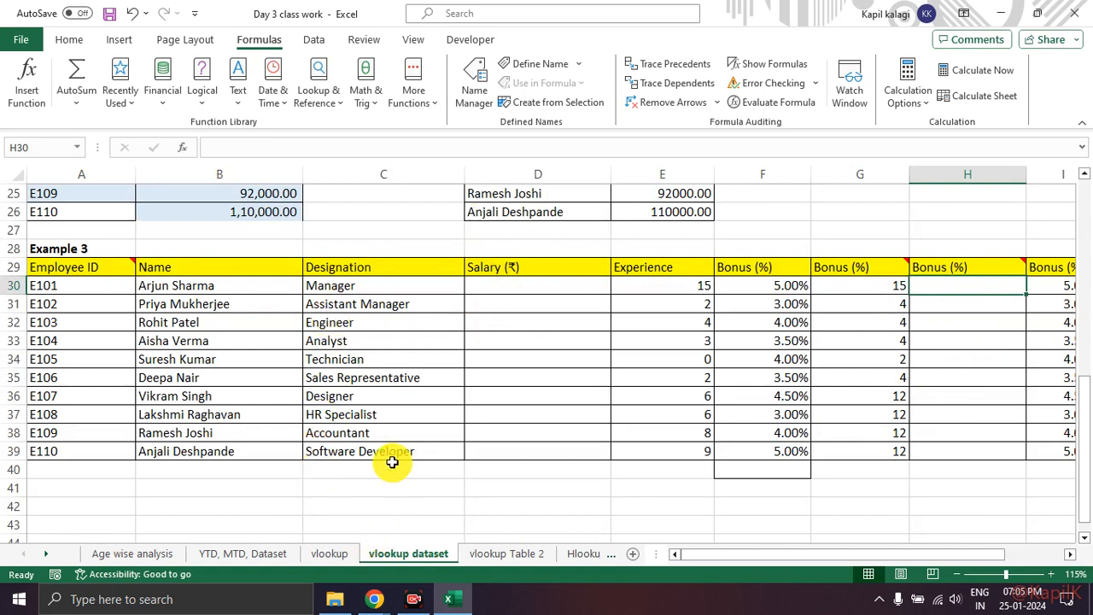
pyautogui.moveTo(97, 257)
pyautogui.mouseDown()
pyautogui.moveTo(17, 435)
pyautogui.moveTo(89, 249)
pyautogui.mouseUp()
pyautogui.click(504, 555)
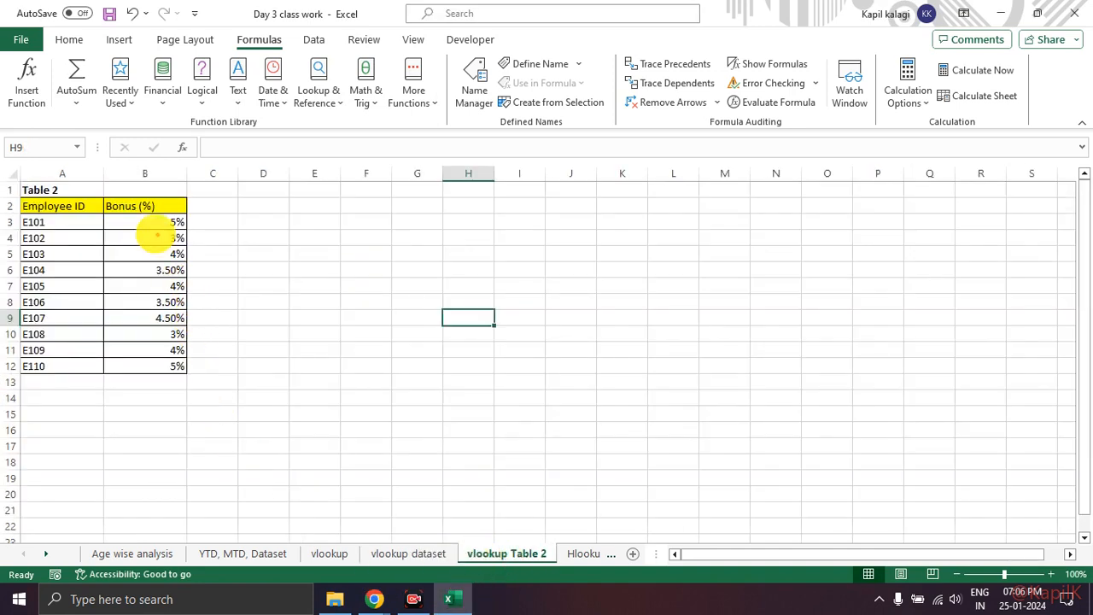
pyautogui.moveTo(24, 207); pyautogui.dragTo(89, 182)
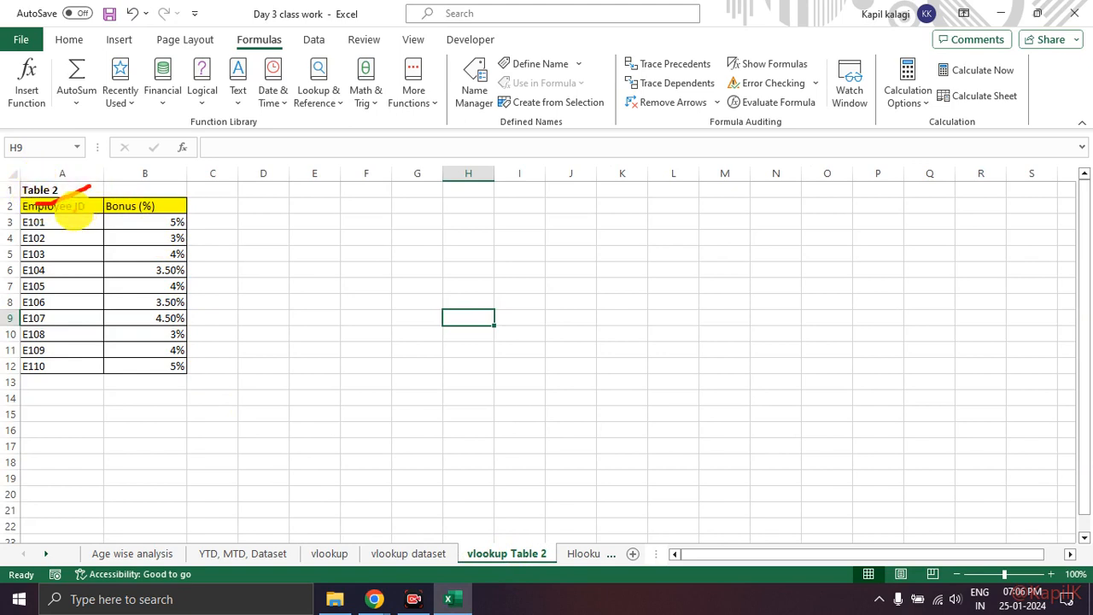
pyautogui.moveTo(147, 206)
pyautogui.mouseDown()
pyautogui.moveTo(13, 231)
pyautogui.moveTo(256, 290)
pyautogui.moveTo(133, 192)
pyautogui.mouseUp()
pyautogui.click(408, 554)
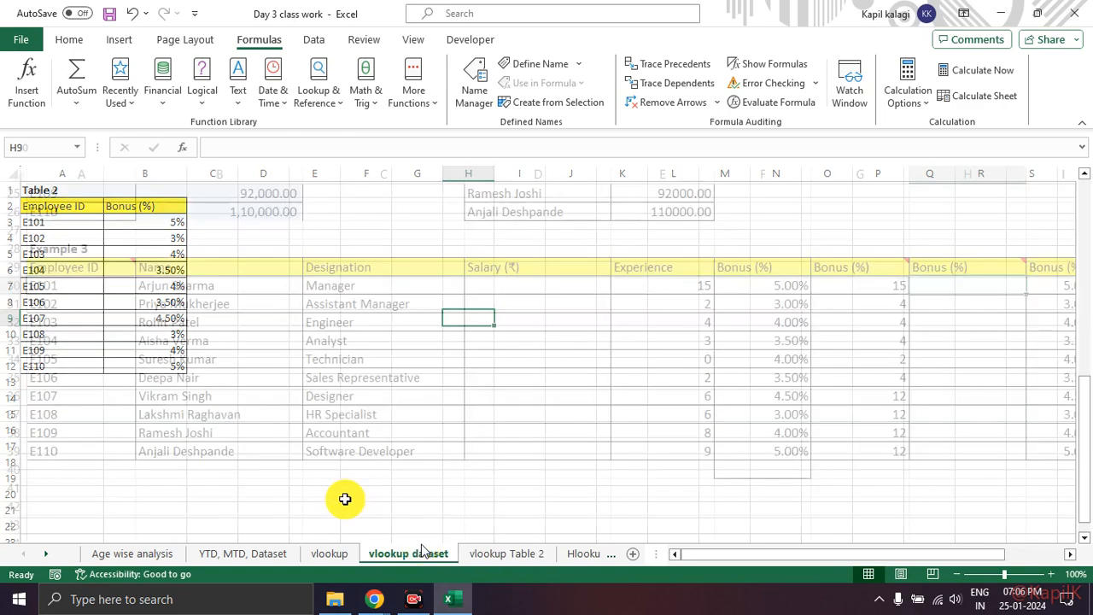
# Step: Insert the VLOOKUP function into Bonus (%) cell H30 of Example 3, finding it by searching for vlookup
pyautogui.click(74, 286)
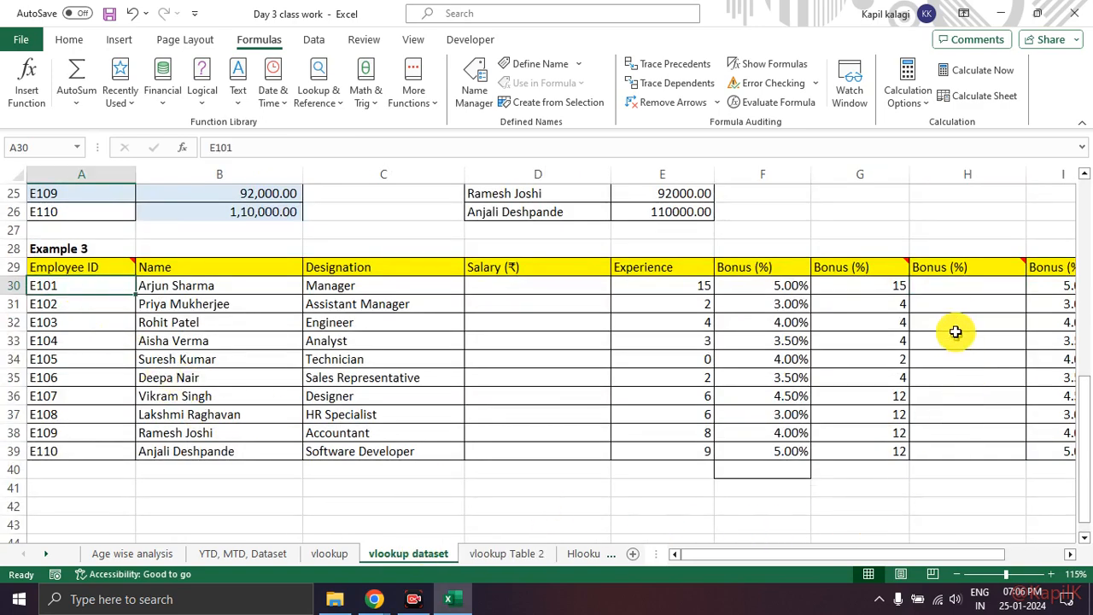
pyautogui.click(950, 289)
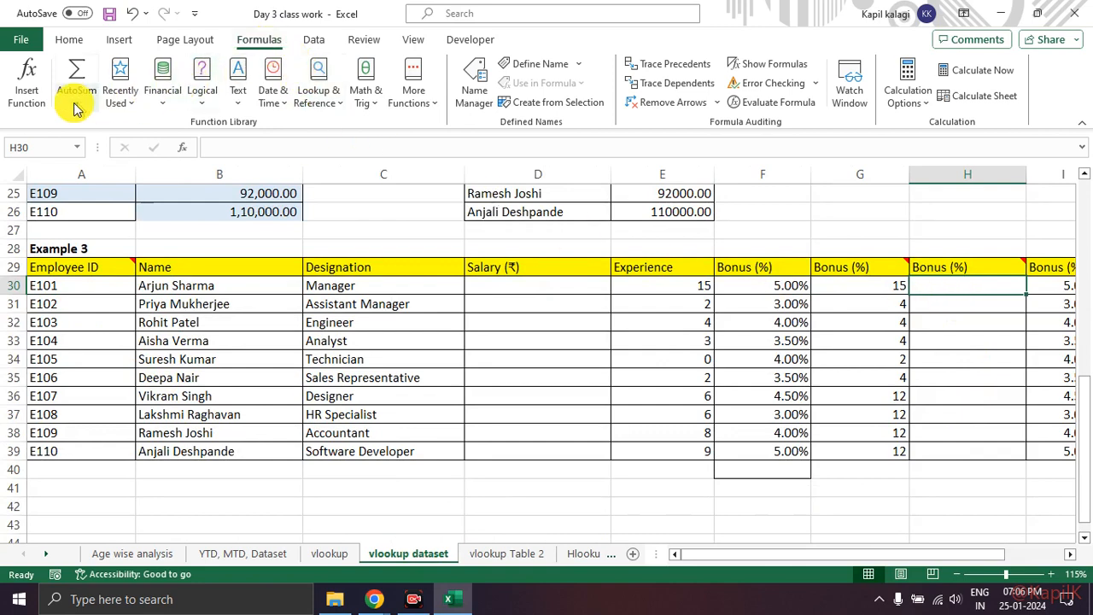
pyautogui.click(27, 78)
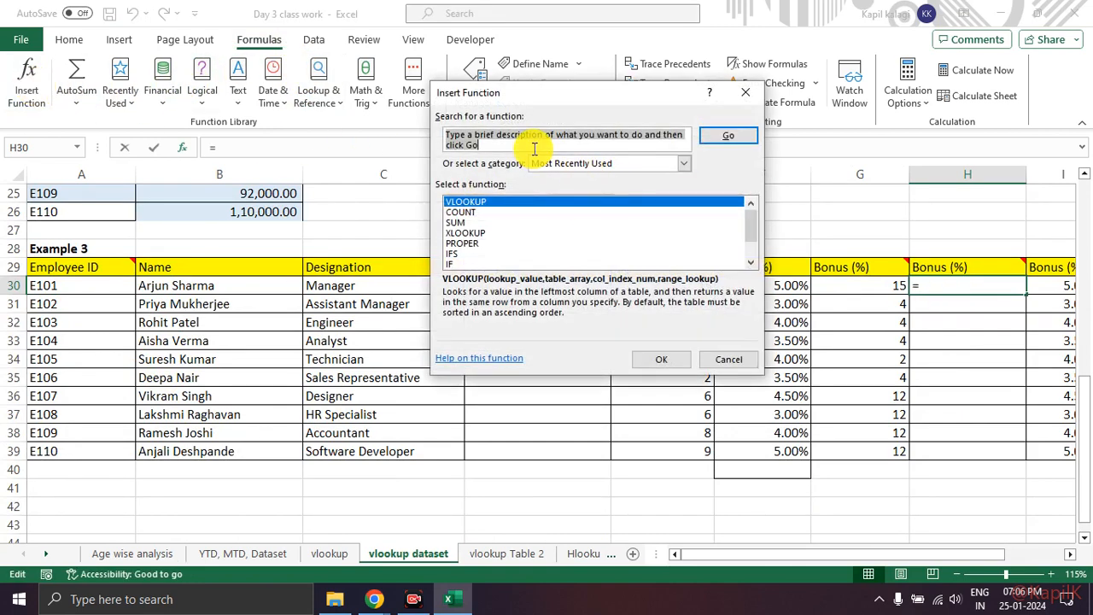
pyautogui.write('vlookup')
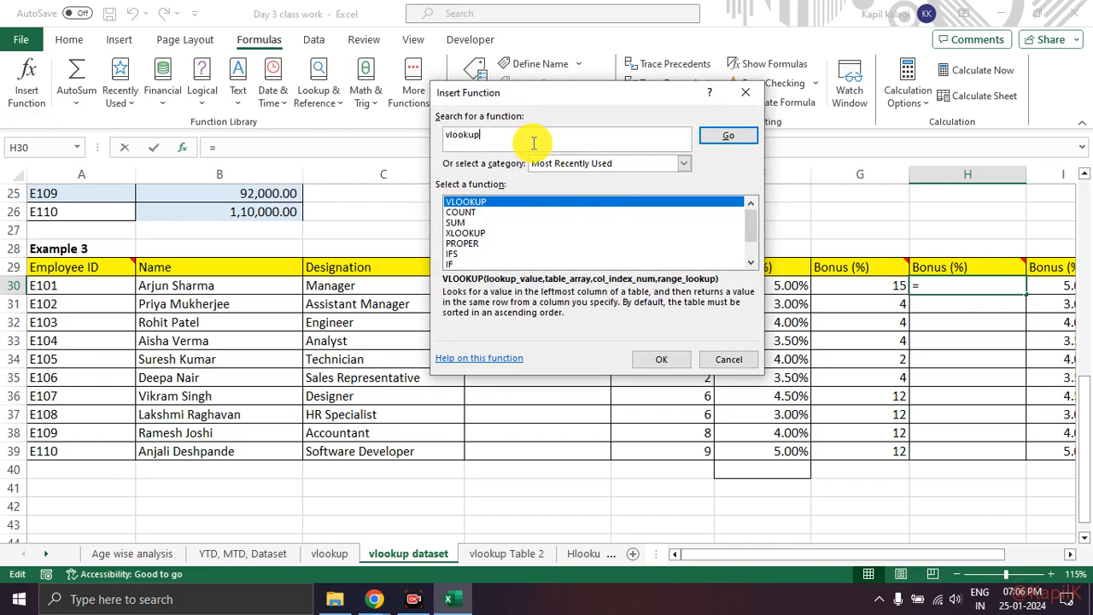
pyautogui.press('Return')
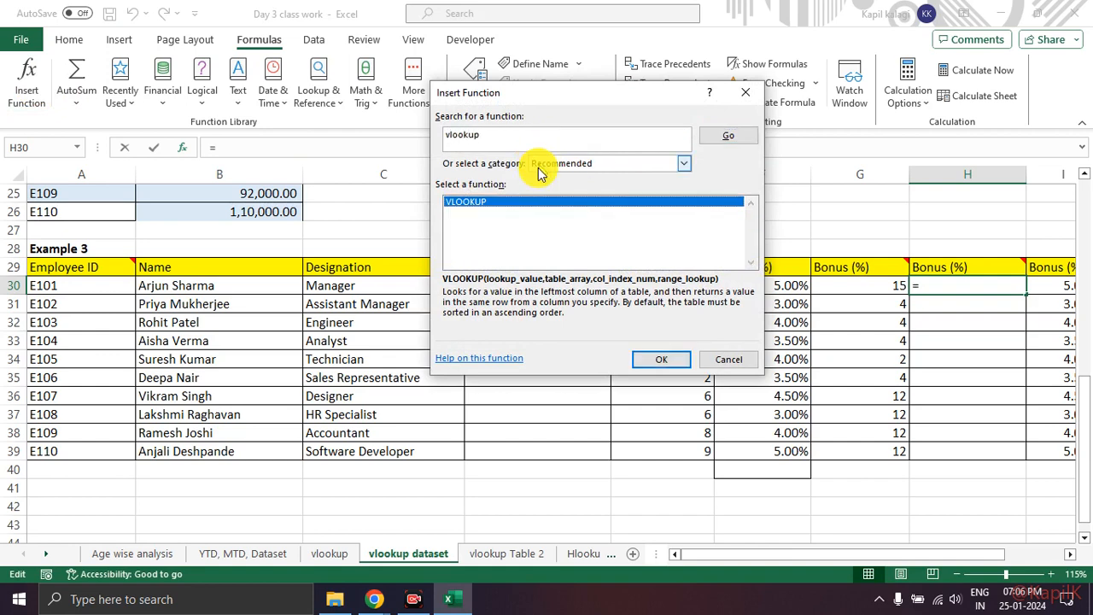
pyautogui.click(668, 360)
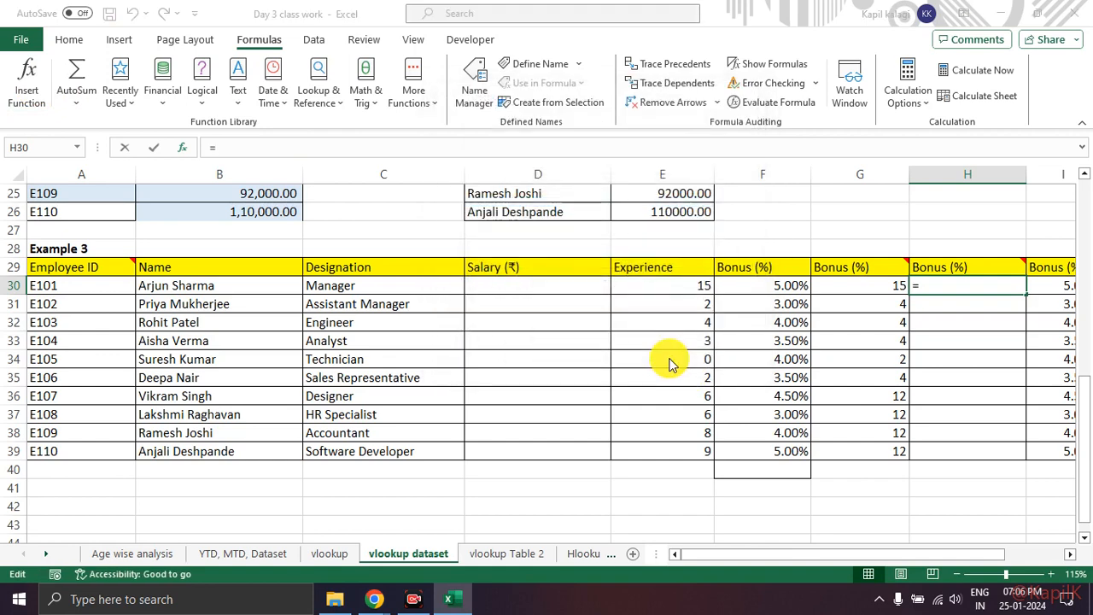
pyautogui.moveTo(512, 127)
pyautogui.mouseDown()
pyautogui.moveTo(435, 176)
pyautogui.moveTo(720, 157)
pyautogui.moveTo(498, 115)
pyautogui.mouseUp()
pyautogui.press('Escape')
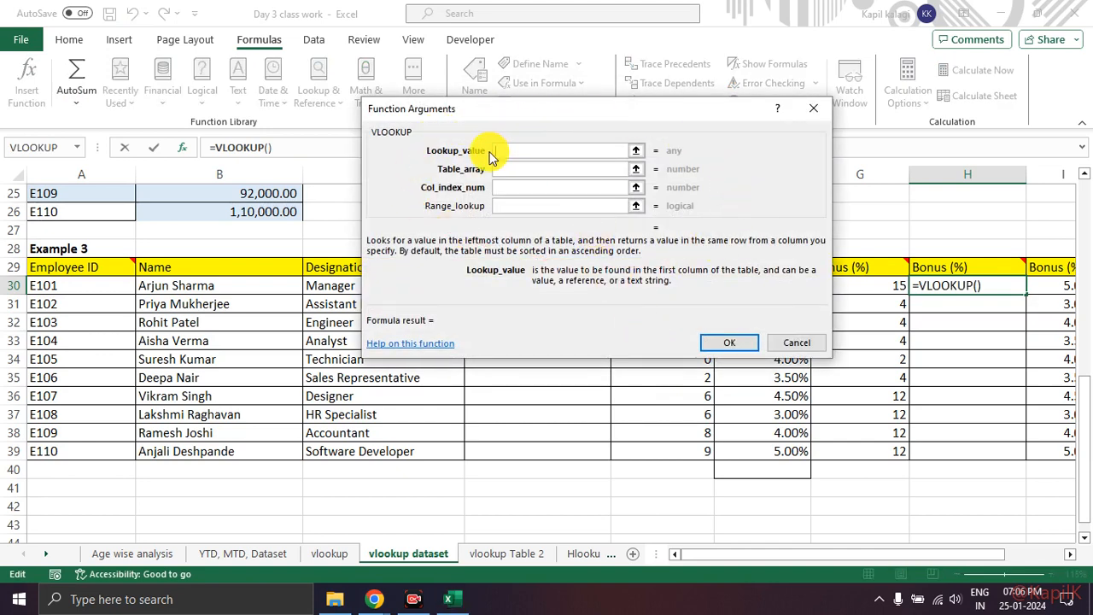
# Step: Set the Lookup_value of H30's VLOOKUP to the Employee ID in A30
pyautogui.moveTo(424, 153); pyautogui.dragTo(490, 156)
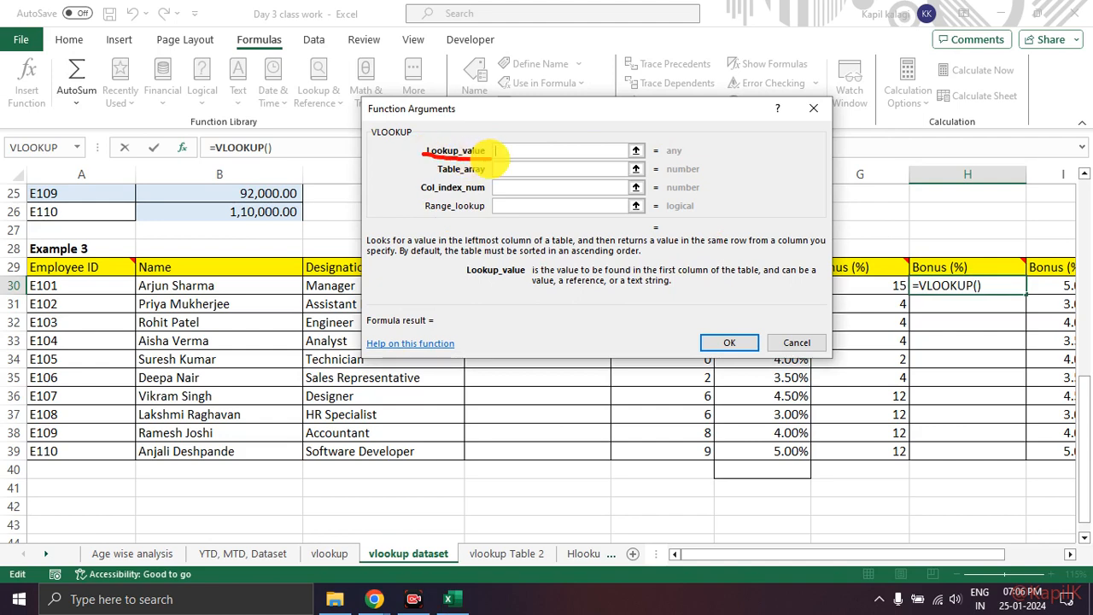
pyautogui.moveTo(64, 244); pyautogui.dragTo(128, 240)
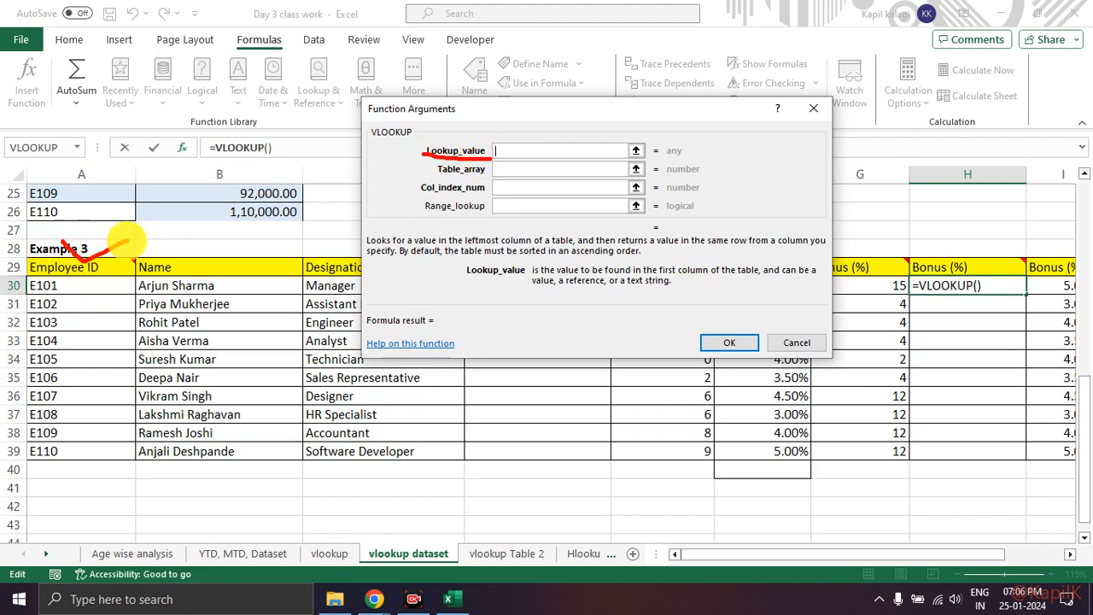
pyautogui.press('Escape')
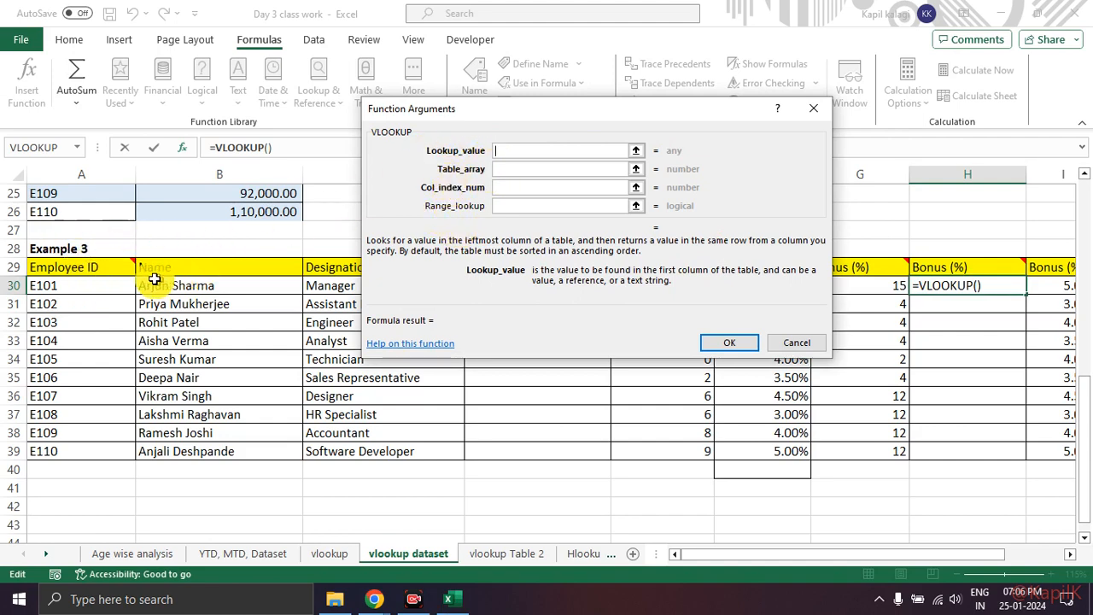
pyautogui.click(75, 291)
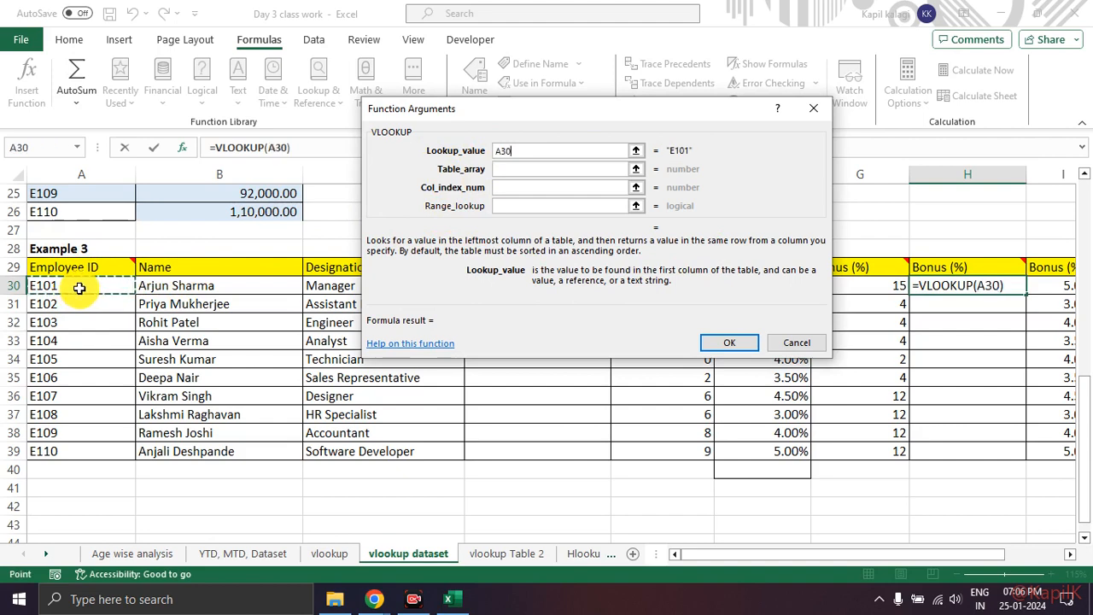
# Step: Set the Table_array to A3:B12 on the vlookup Table 2 sheet
pyautogui.click(519, 170)
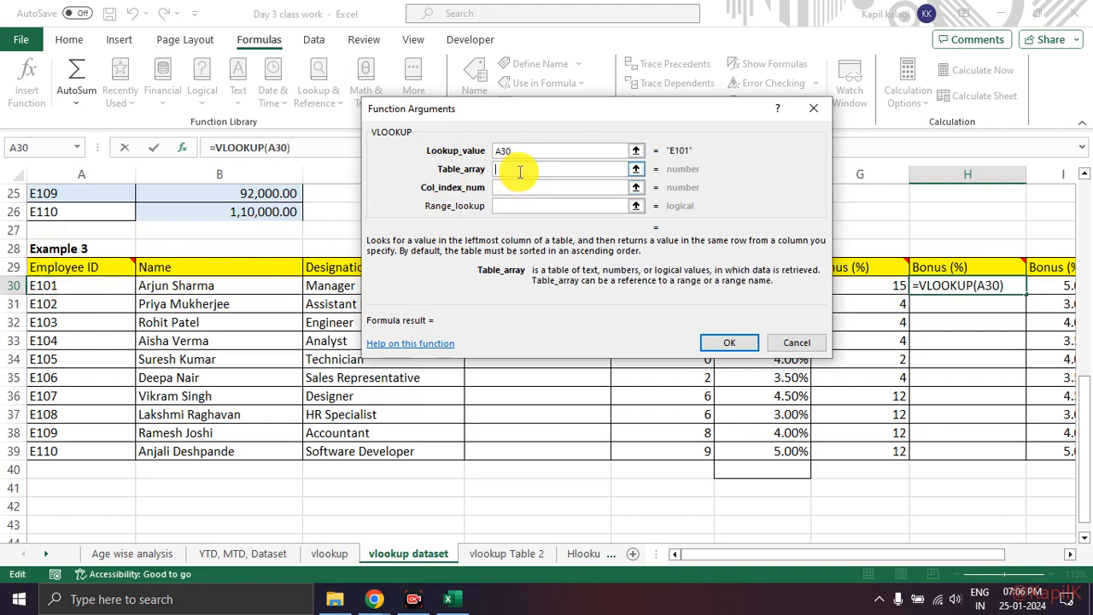
pyautogui.moveTo(483, 163)
pyautogui.mouseDown()
pyautogui.moveTo(415, 170)
pyautogui.moveTo(479, 167)
pyautogui.moveTo(456, 160)
pyautogui.mouseUp()
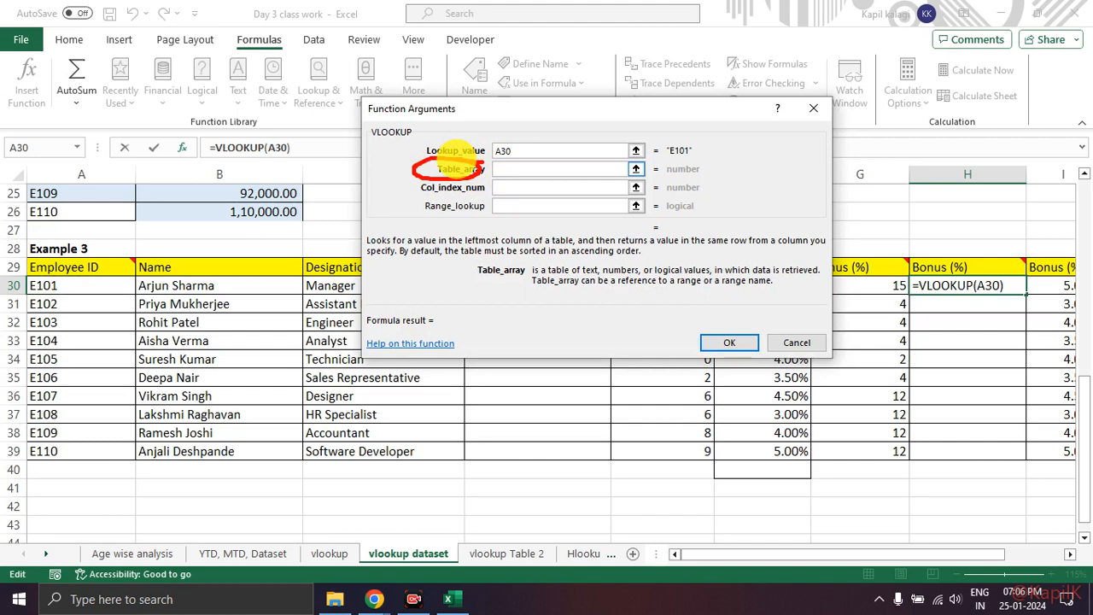
pyautogui.press('Escape')
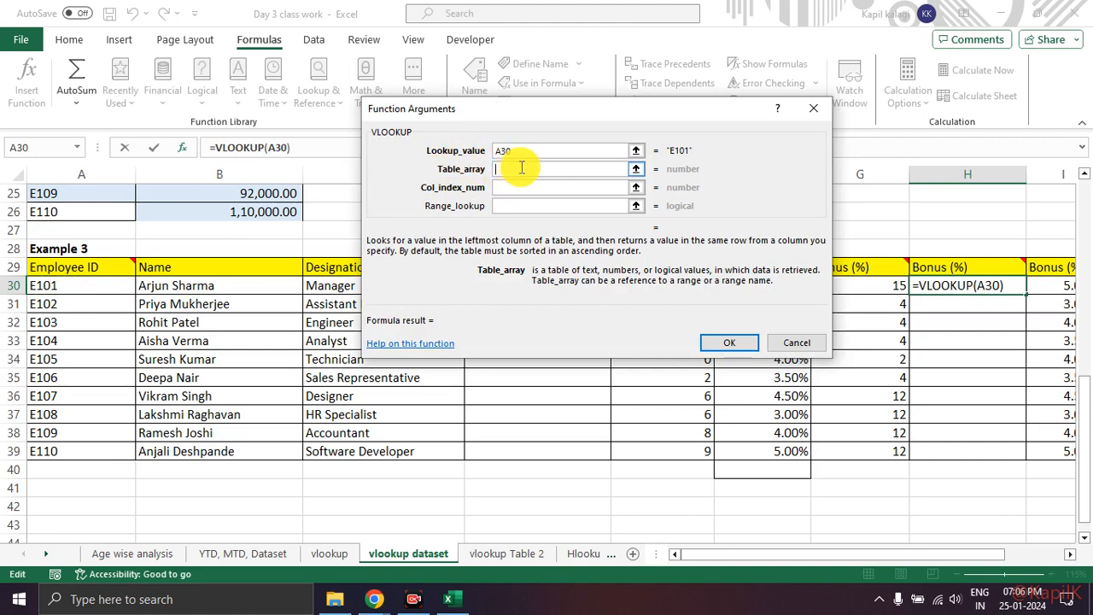
pyautogui.click(505, 559)
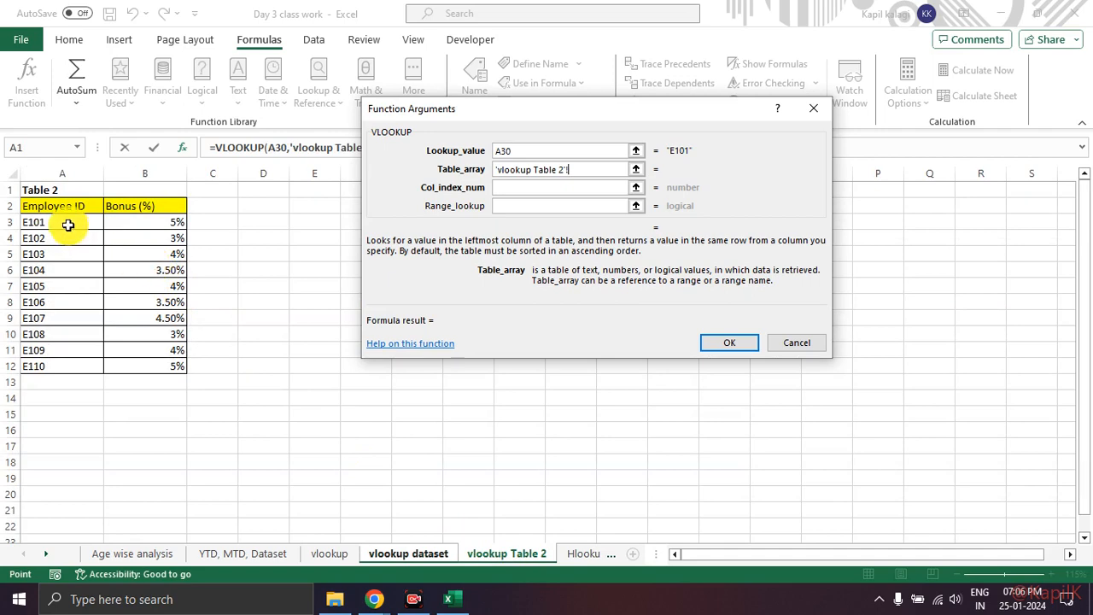
pyautogui.moveTo(63, 222); pyautogui.dragTo(155, 364)
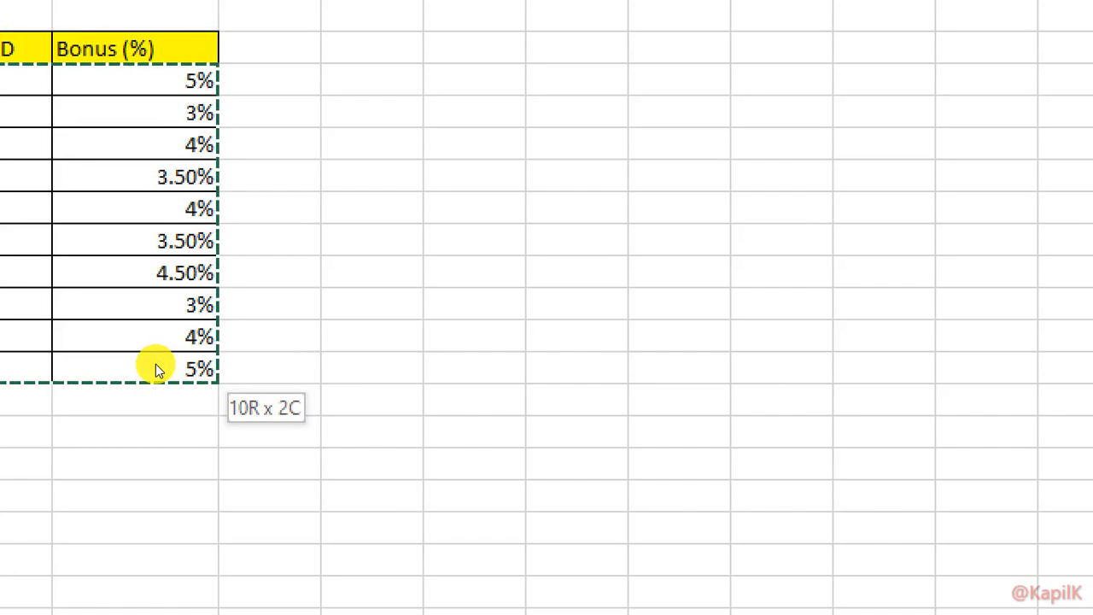
pyautogui.moveTo(156, 365); pyautogui.dragTo(156, 365)
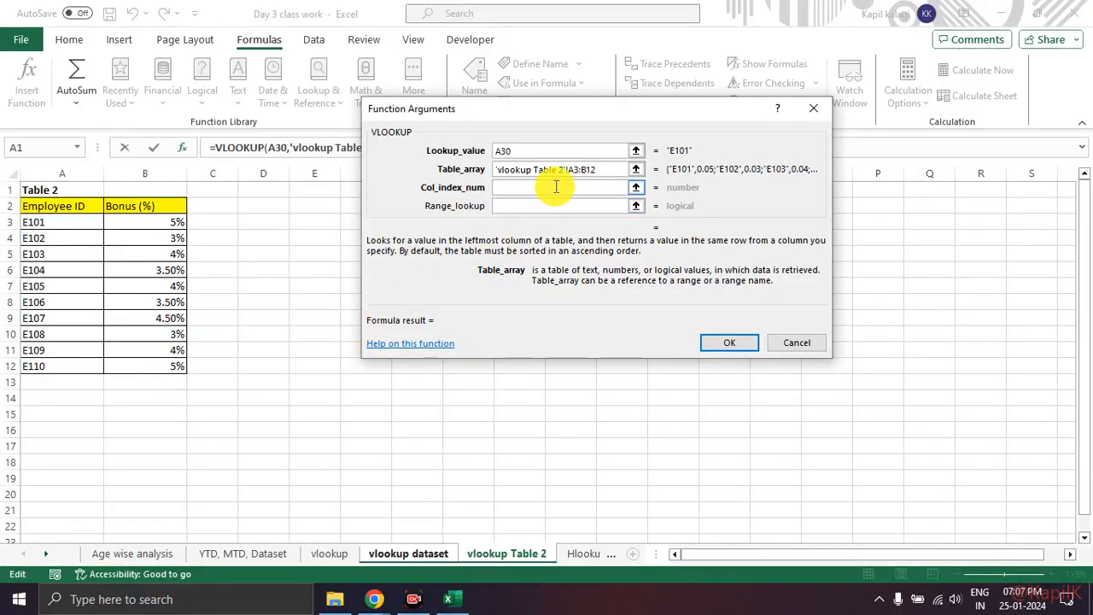
# Step: Complete H30's VLOOKUP with Col_index_num 2 and the table range made absolute as $A$3:$B$12
pyautogui.click(556, 187)
pyautogui.write('2')
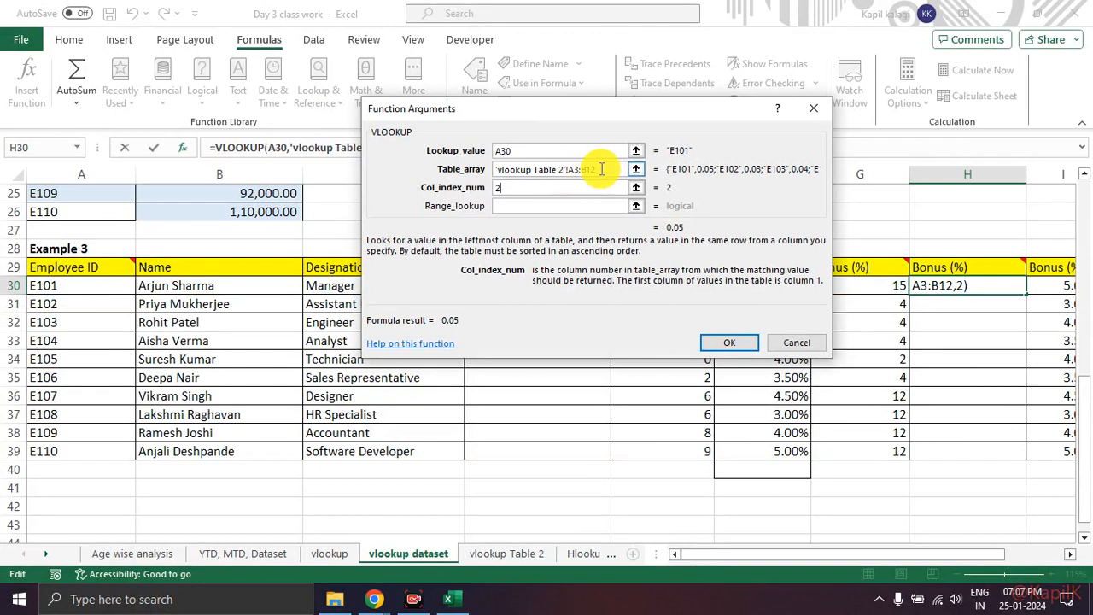
pyautogui.moveTo(598, 171); pyautogui.dragTo(432, 180)
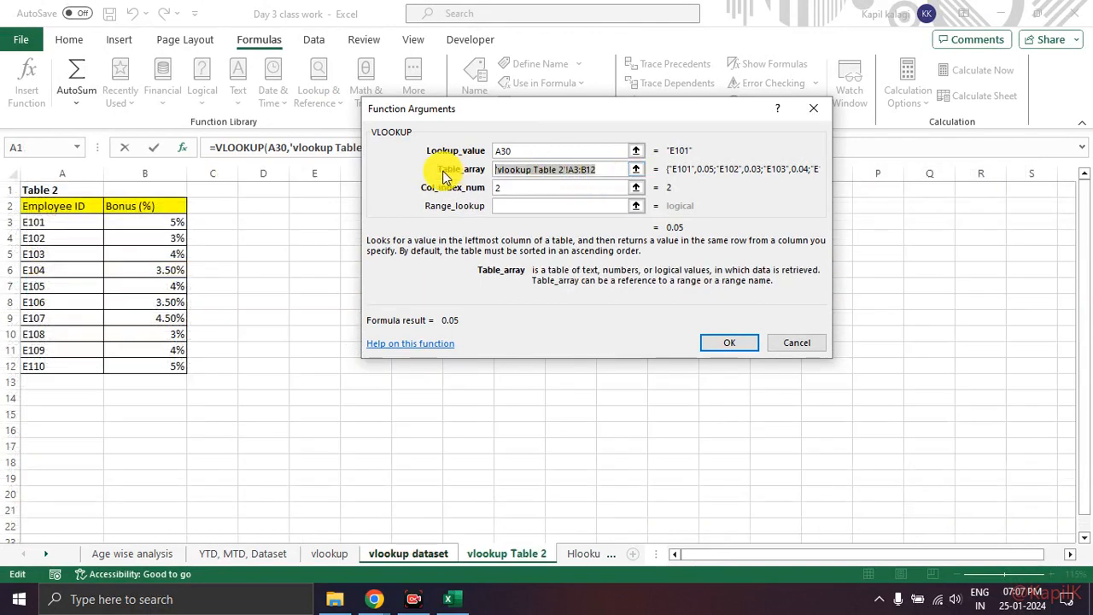
pyautogui.press('F4')
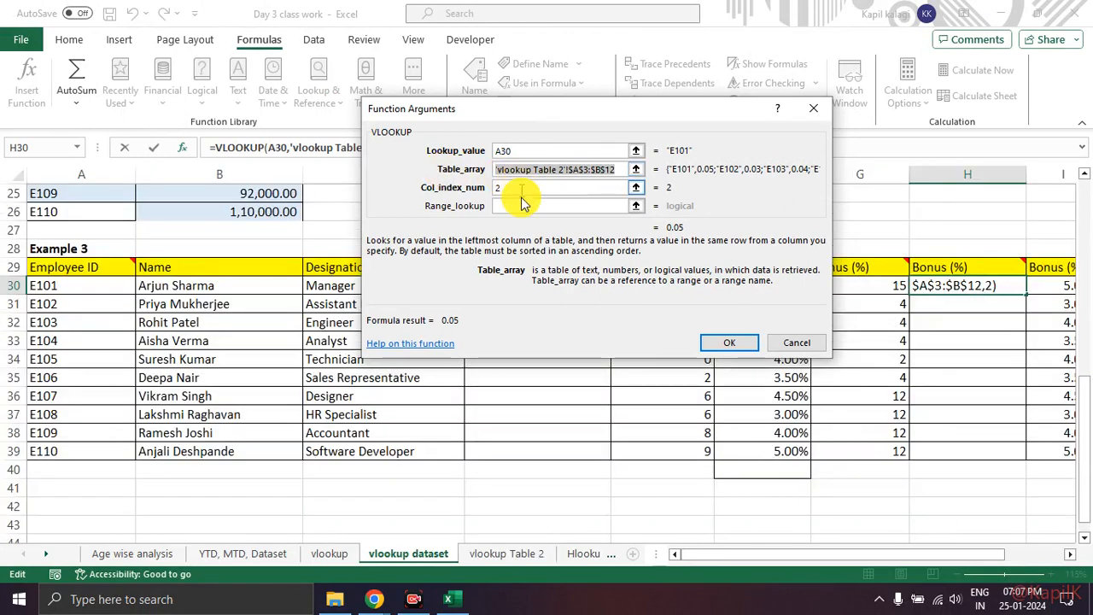
pyautogui.click(731, 343)
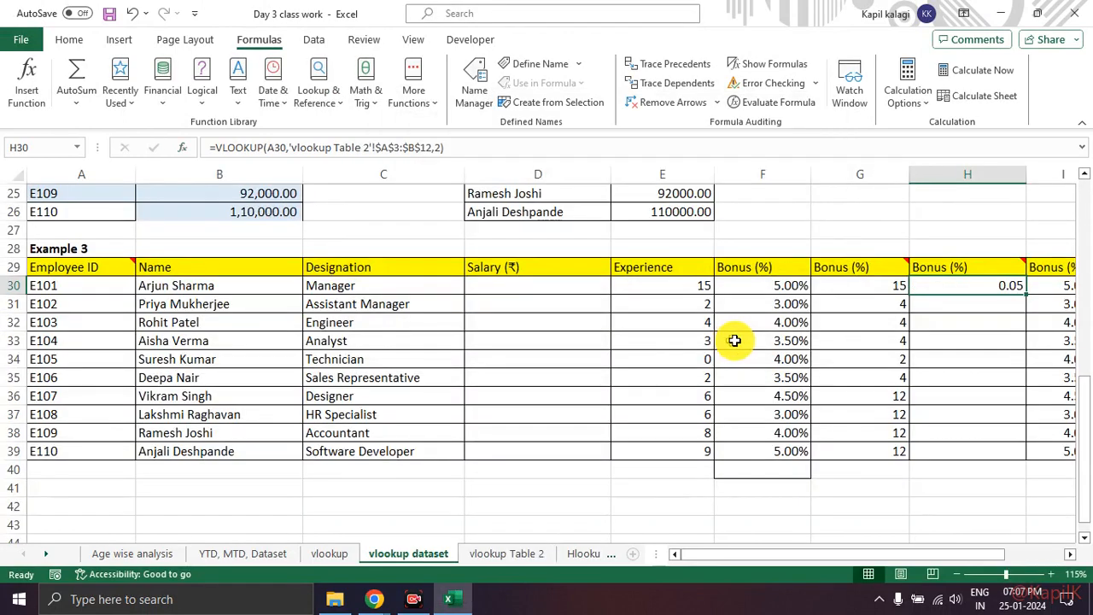
# Step: Fill the VLOOKUP formula from H30 down through H39
pyautogui.moveTo(974, 553); pyautogui.dragTo(1017, 555)
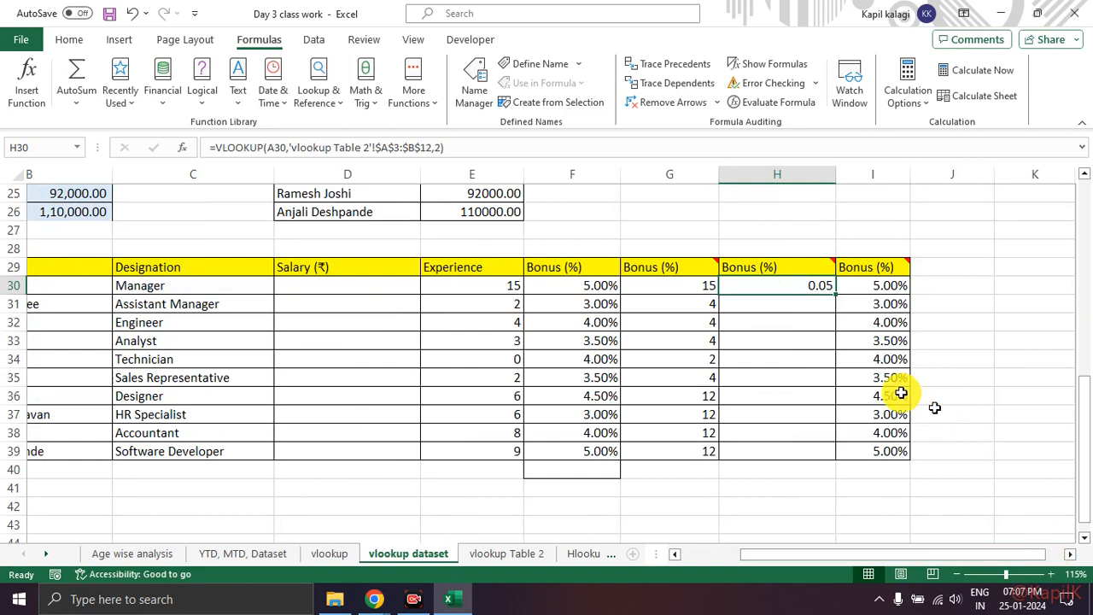
pyautogui.doubleClick(834, 294)
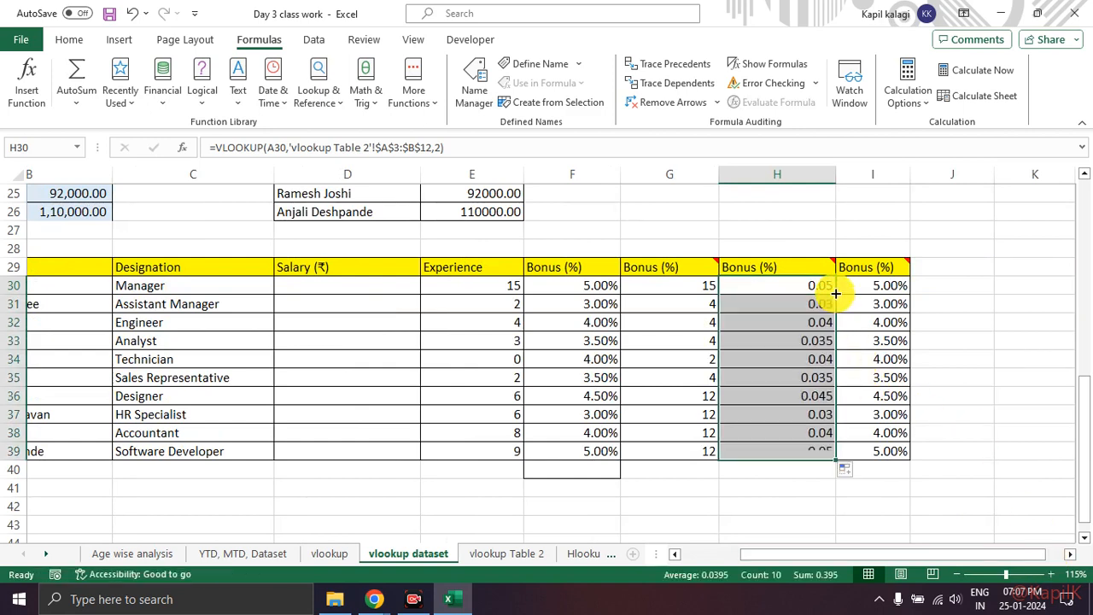
pyautogui.click(1019, 358)
# Step: Compare the number format of the column H bonuses with the Bonus (%) column on the vlookup Table 2 sheet
pyautogui.moveTo(852, 264)
pyautogui.mouseDown()
pyautogui.moveTo(741, 398)
pyautogui.moveTo(808, 281)
pyautogui.mouseUp()
pyautogui.press('Escape')
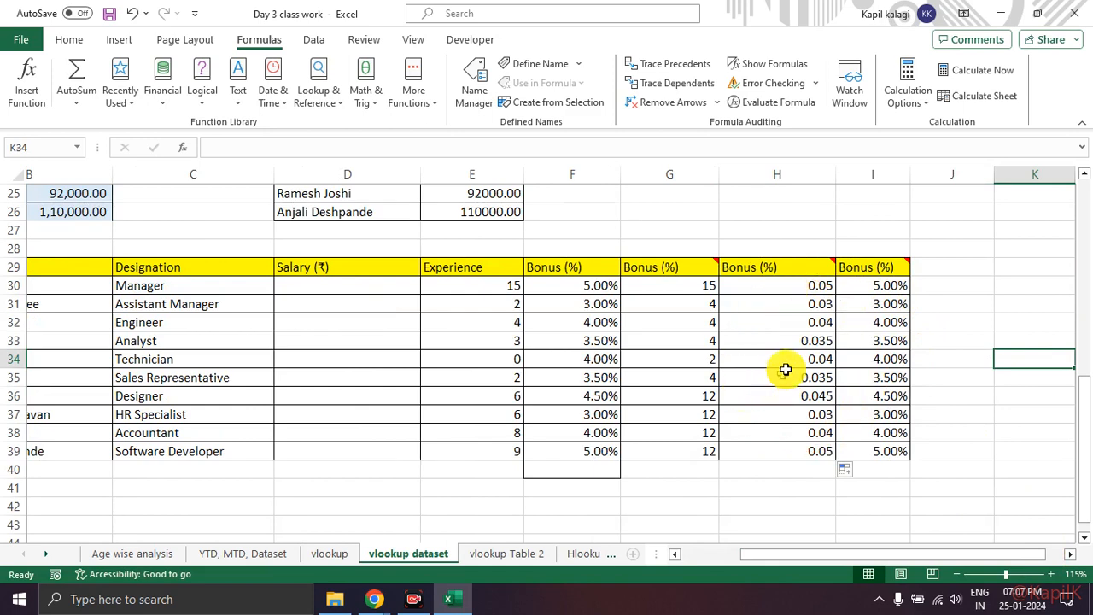
pyautogui.click(491, 555)
pyautogui.moveTo(159, 224); pyautogui.dragTo(145, 318)
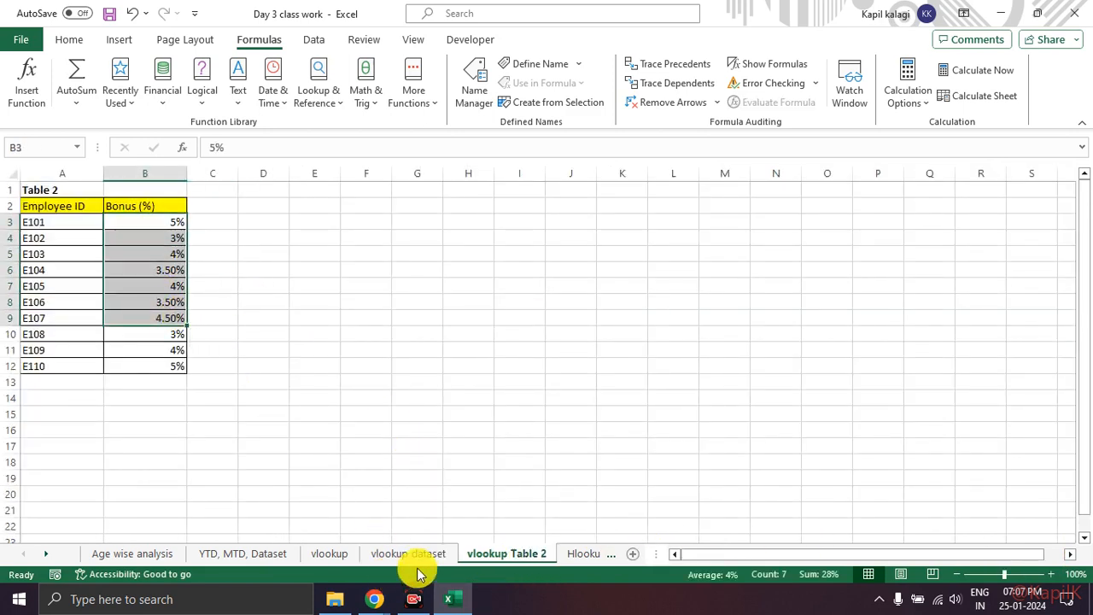
# Step: Format the bonuses in H30:H39 on the vlookup dataset sheet as percentages
pyautogui.click(407, 554)
pyautogui.moveTo(805, 291); pyautogui.dragTo(805, 449)
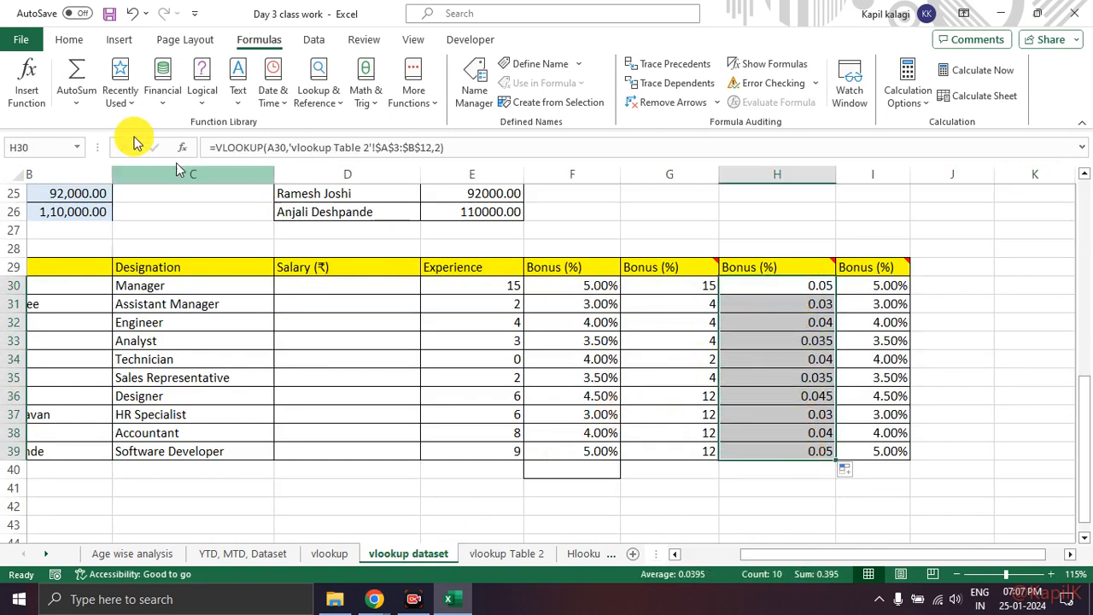
pyautogui.click(70, 40)
pyautogui.moveTo(617, 86)
pyautogui.mouseDown()
pyautogui.moveTo(543, 75)
pyautogui.moveTo(502, 111)
pyautogui.moveTo(612, 100)
pyautogui.moveTo(586, 90)
pyautogui.mouseUp()
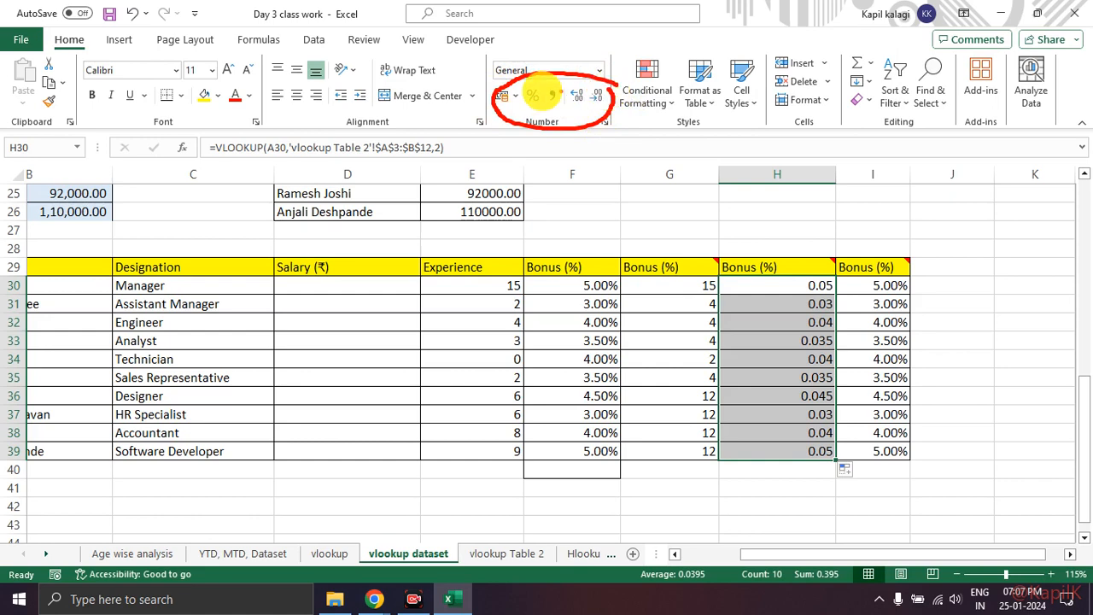
pyautogui.moveTo(518, 74)
pyautogui.mouseDown()
pyautogui.moveTo(557, 64)
pyautogui.moveTo(592, 71)
pyautogui.moveTo(598, 88)
pyautogui.moveTo(635, 69)
pyautogui.mouseUp()
pyautogui.press('Escape')
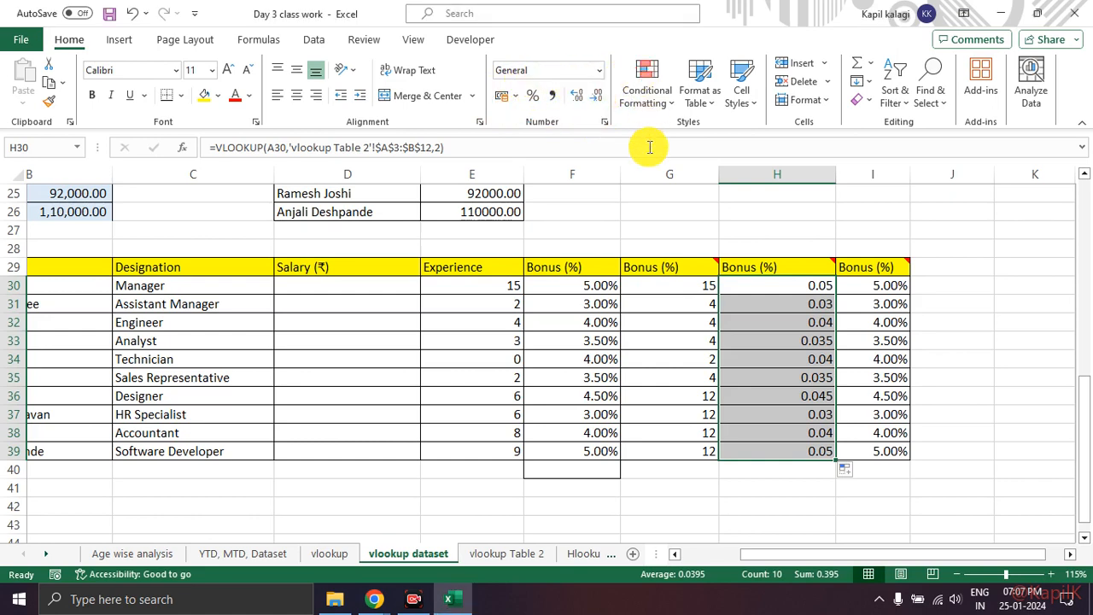
pyautogui.click(532, 95)
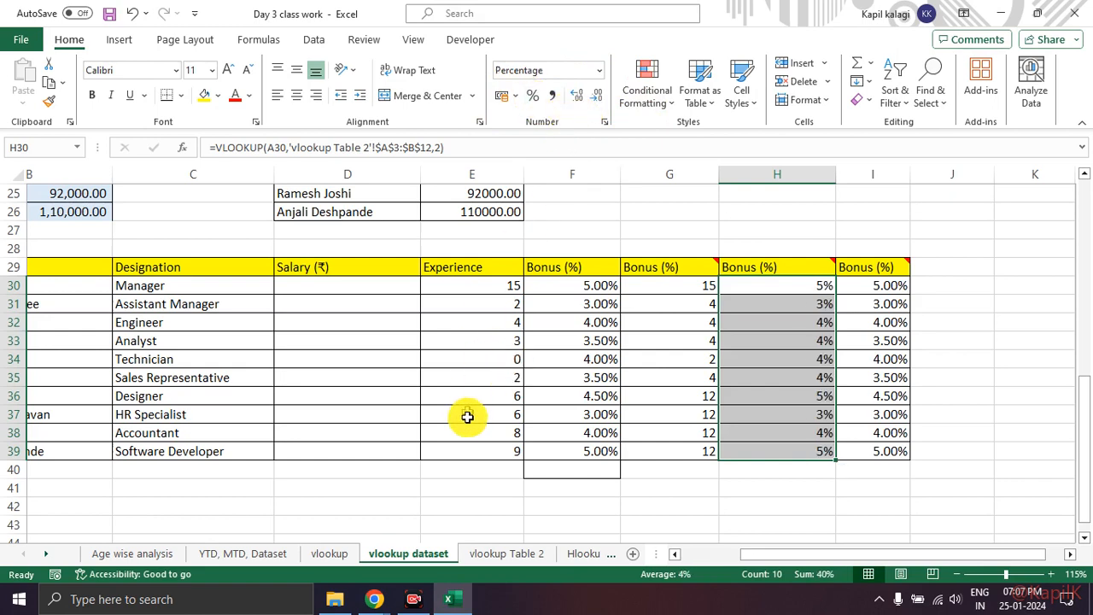
# Step: Check the decimal places of the bonus percentages on the vlookup Table 2 sheet
pyautogui.click(849, 478)
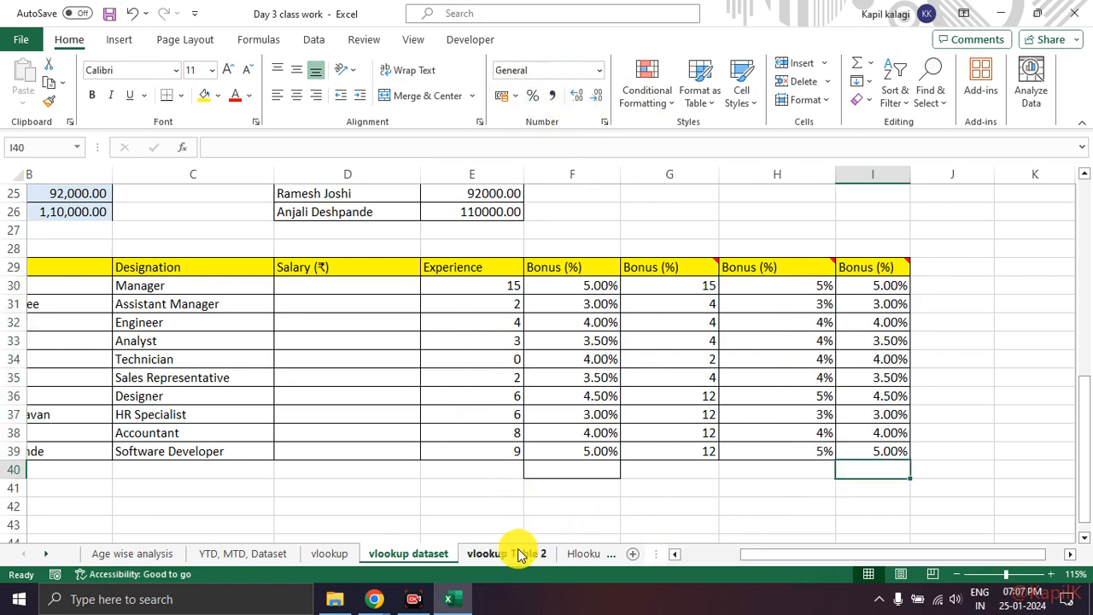
pyautogui.click(521, 553)
pyautogui.click(166, 332)
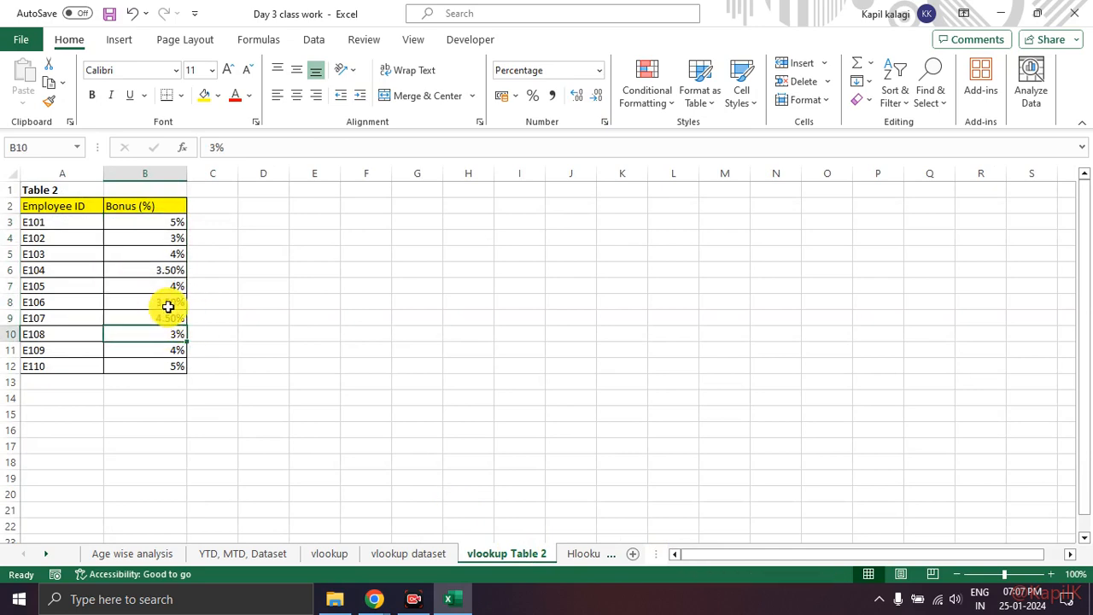
# Step: Show the percentages in H30:H39 on the vlookup dataset sheet with two decimal places
pyautogui.click(445, 554)
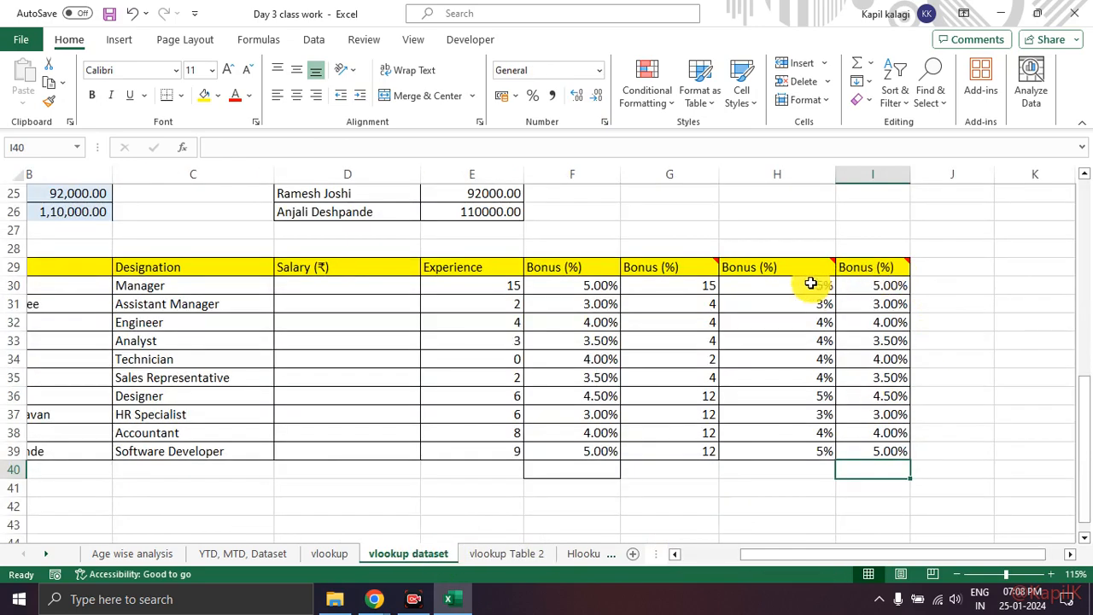
pyautogui.moveTo(813, 283); pyautogui.dragTo(800, 446)
pyautogui.click(584, 97)
pyautogui.click(584, 97)
pyautogui.click(823, 482)
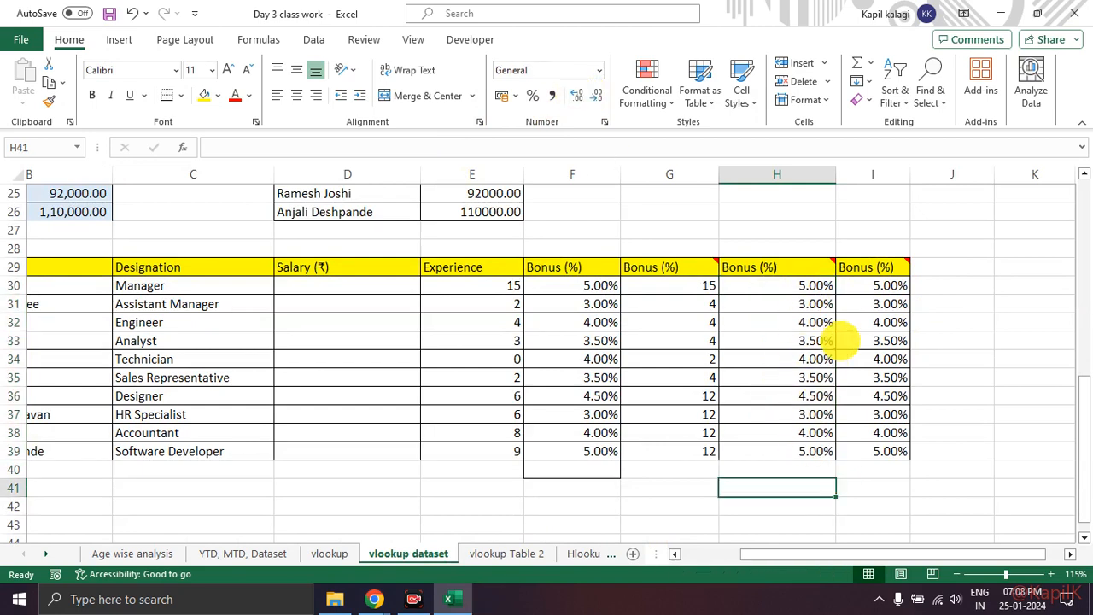
# Step: Review the bonus result in H30 and its source table on the vlookup Table 2 sheet
pyautogui.moveTo(812, 285)
pyautogui.mouseDown()
pyautogui.moveTo(860, 464)
pyautogui.moveTo(817, 285)
pyautogui.mouseUp()
pyautogui.press('Escape')
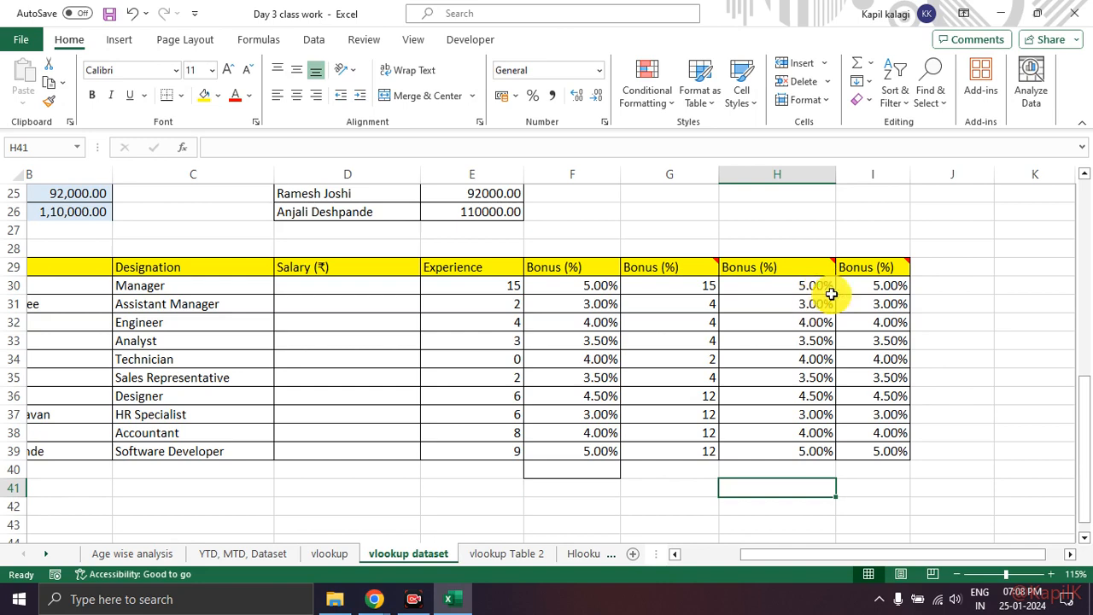
pyautogui.click(509, 557)
pyautogui.click(338, 397)
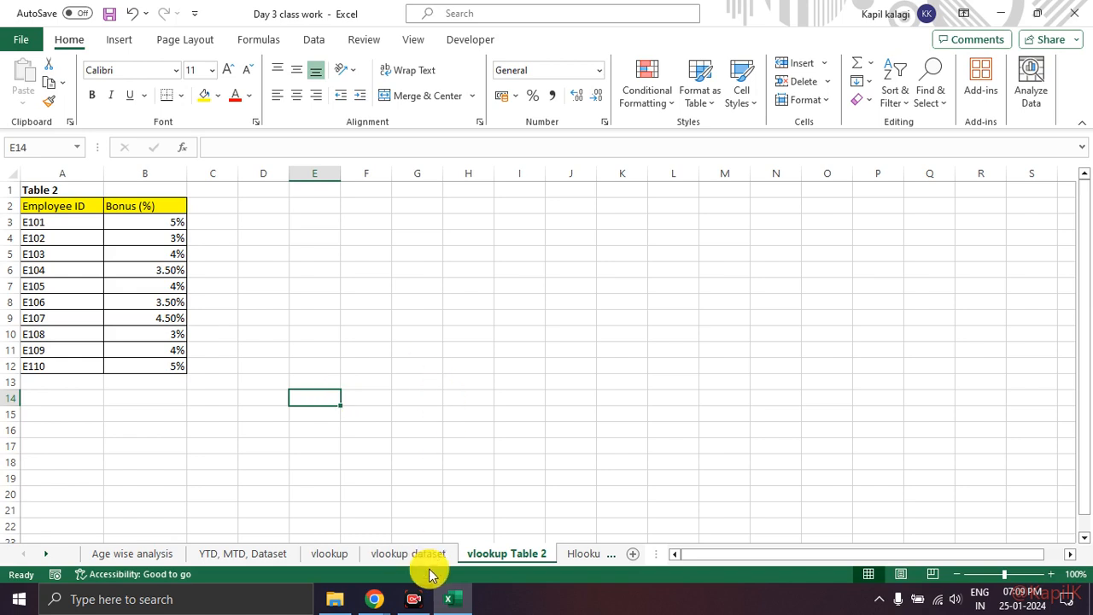
# Step: Open the separate vlookup Table 2 workbook from the DA7 Batch folder
pyautogui.moveTo(139, 205)
pyautogui.mouseDown()
pyautogui.moveTo(9, 267)
pyautogui.moveTo(212, 243)
pyautogui.moveTo(144, 181)
pyautogui.mouseUp()
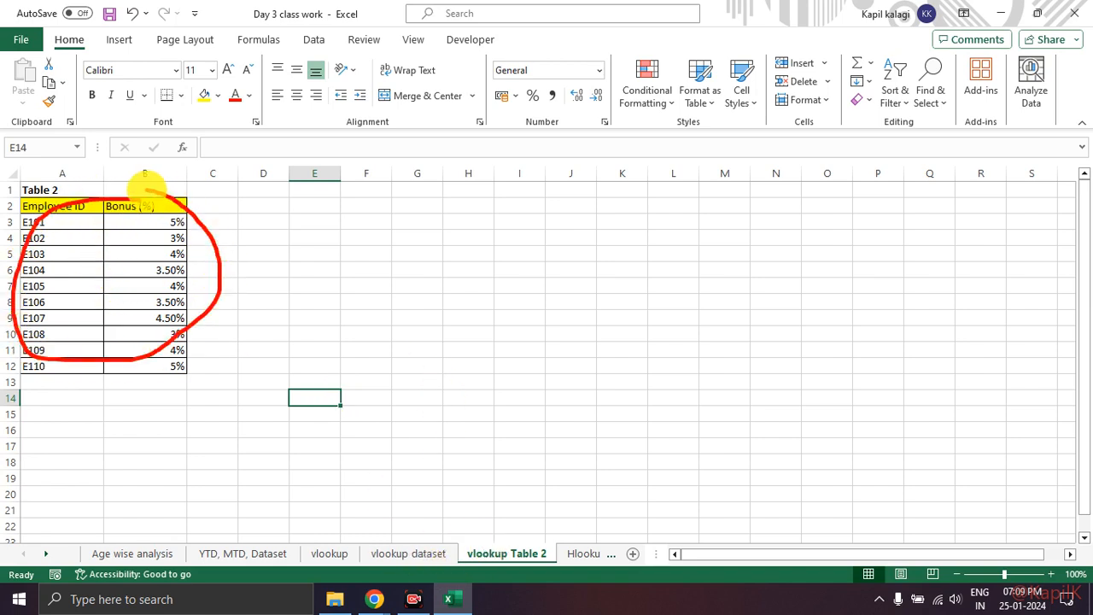
pyautogui.press('Escape')
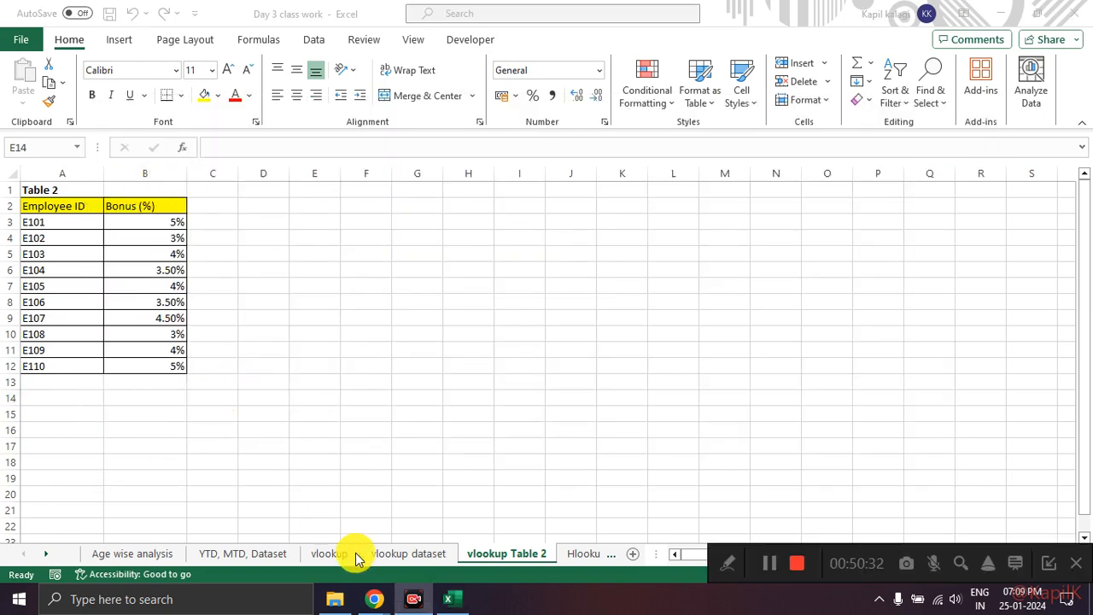
pyautogui.moveTo(369, 601)
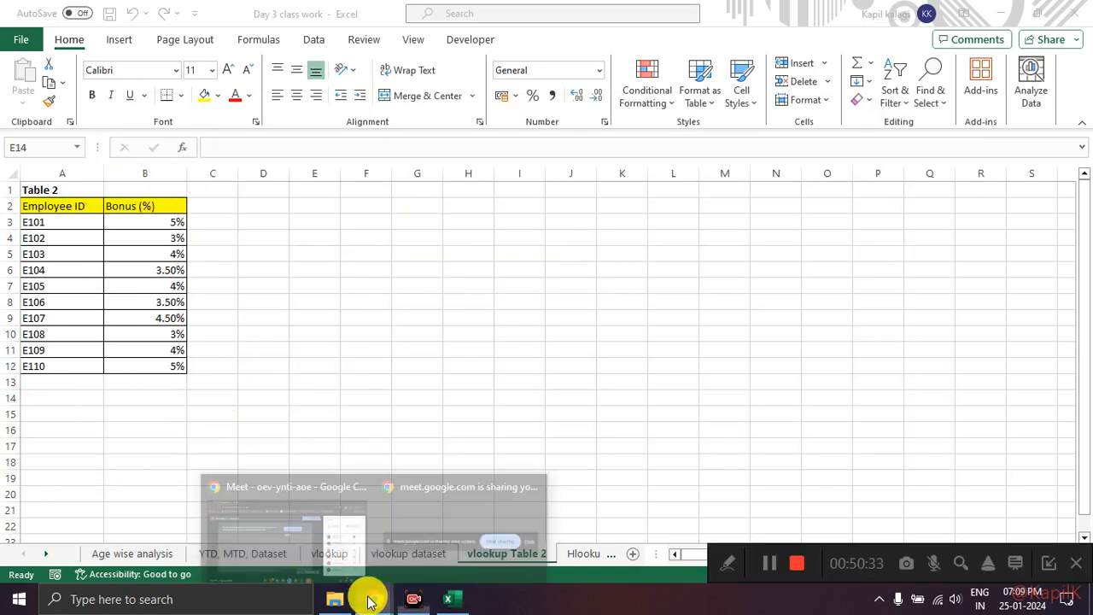
pyautogui.click(335, 598)
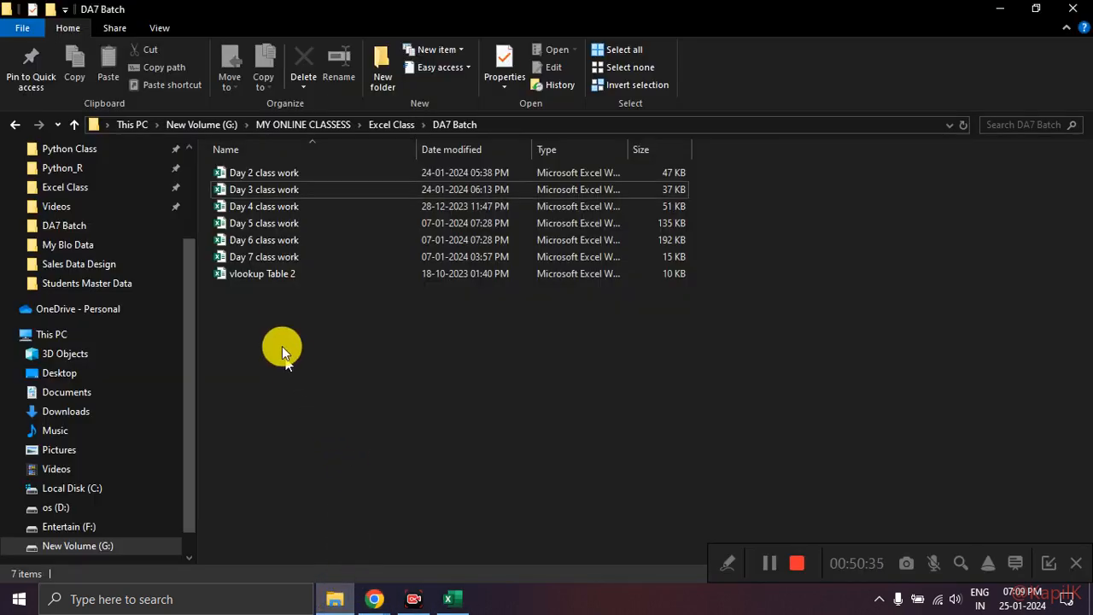
pyautogui.moveTo(299, 256)
pyautogui.mouseDown()
pyautogui.moveTo(237, 251)
pyautogui.moveTo(276, 307)
pyautogui.moveTo(286, 260)
pyautogui.mouseUp()
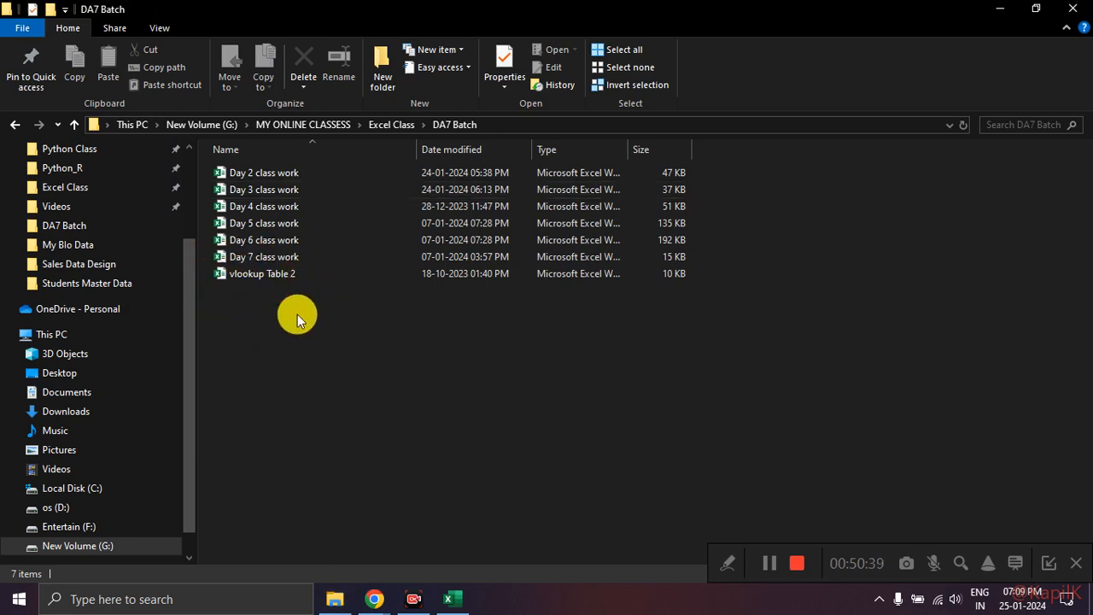
pyautogui.doubleClick(285, 277)
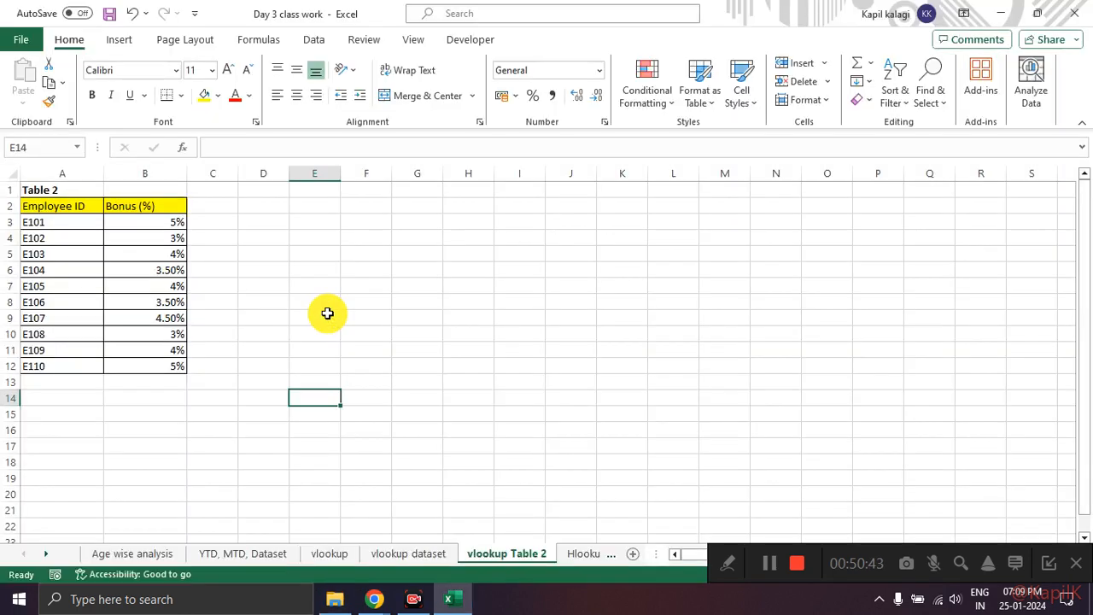
pyautogui.moveTo(216, 198)
pyautogui.mouseDown()
pyautogui.moveTo(24, 337)
pyautogui.moveTo(171, 177)
pyautogui.mouseUp()
pyautogui.press('Escape')
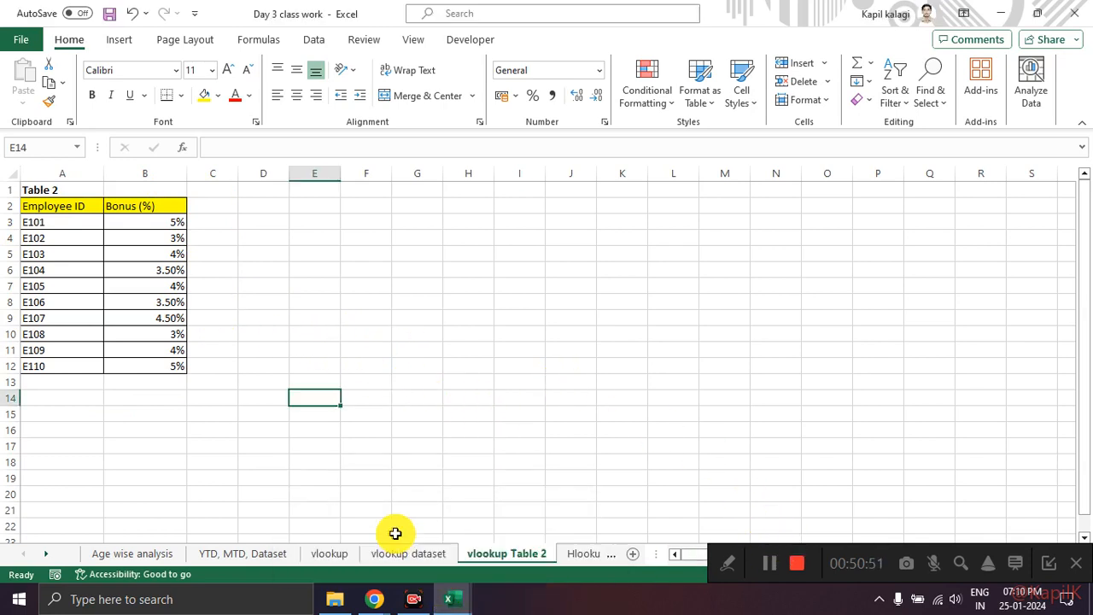
pyautogui.click(516, 529)
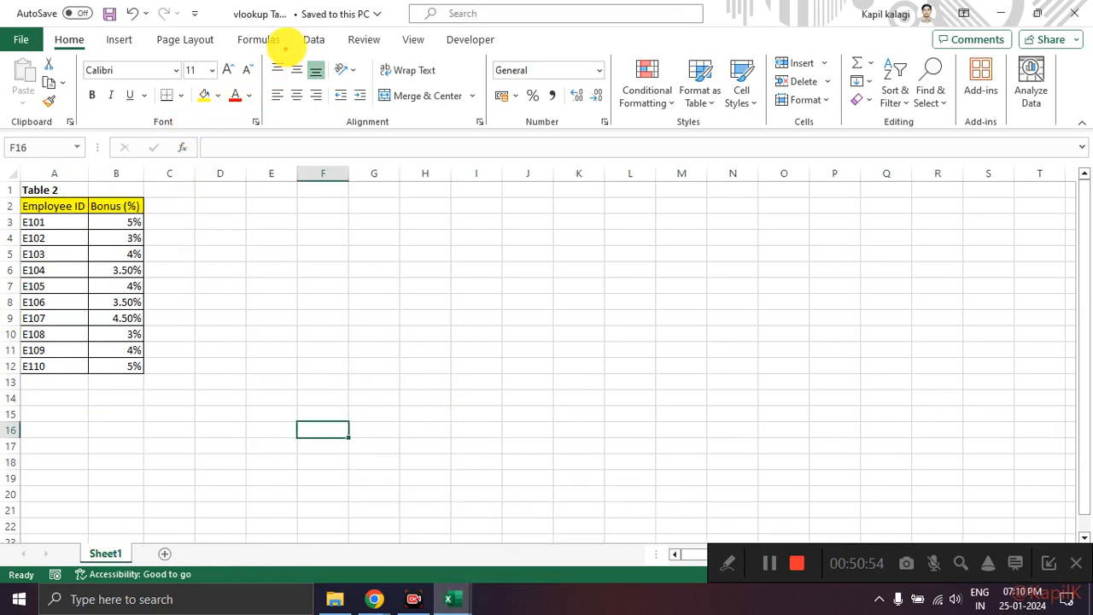
# Step: Check the vlookup Table 2 workbook's file name, folder location and bonus table
pyautogui.moveTo(300, 11)
pyautogui.mouseDown()
pyautogui.moveTo(225, 12)
pyautogui.moveTo(310, 19)
pyautogui.moveTo(286, 9)
pyautogui.mouseUp()
pyautogui.press('Escape')
pyautogui.click(289, 15)
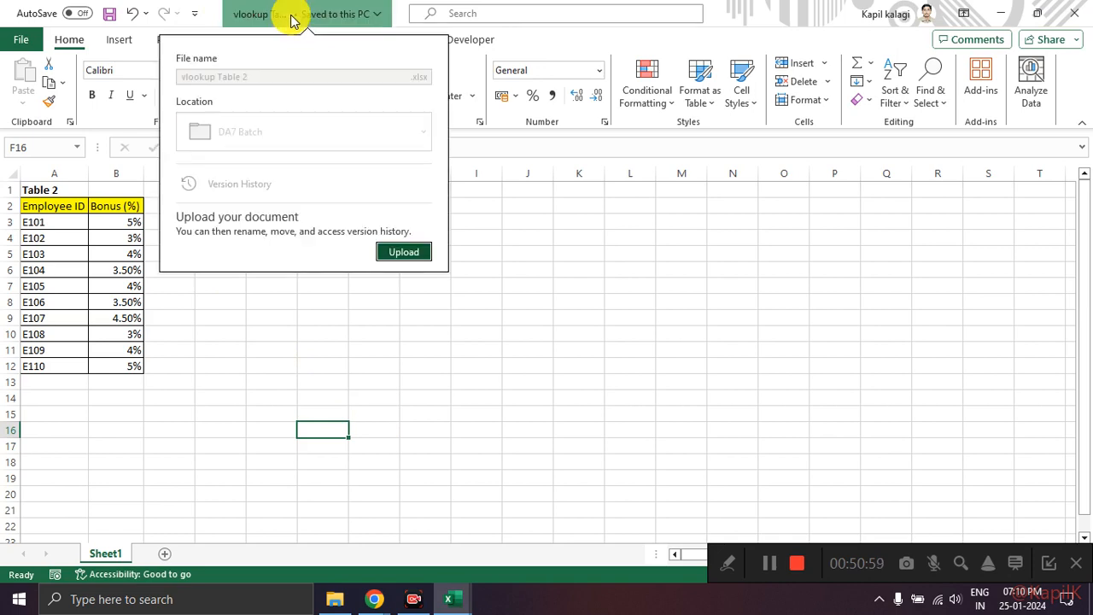
pyautogui.press('Escape')
pyautogui.click(246, 15)
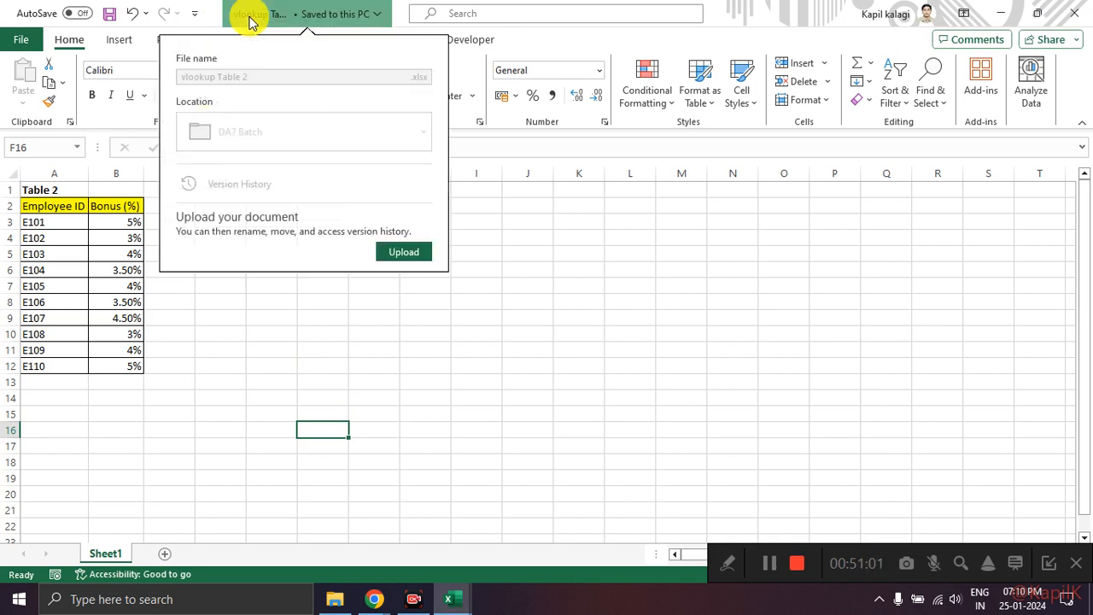
pyautogui.moveTo(248, 58)
pyautogui.mouseDown()
pyautogui.moveTo(171, 71)
pyautogui.moveTo(272, 75)
pyautogui.moveTo(233, 48)
pyautogui.mouseUp()
pyautogui.press('Escape')
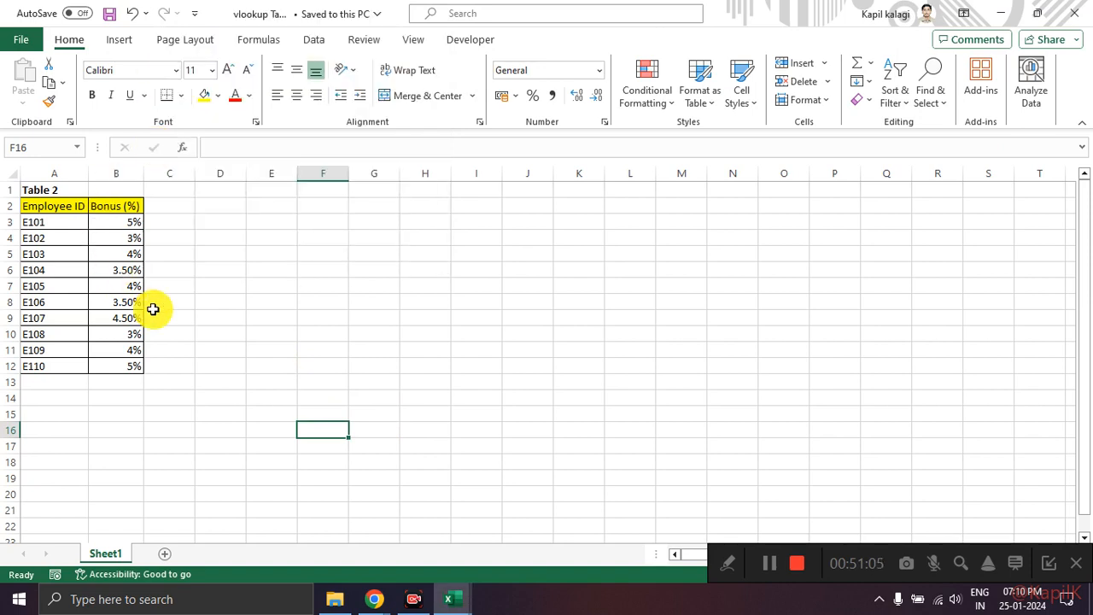
pyautogui.moveTo(58, 206); pyautogui.dragTo(129, 379)
pyautogui.click(272, 365)
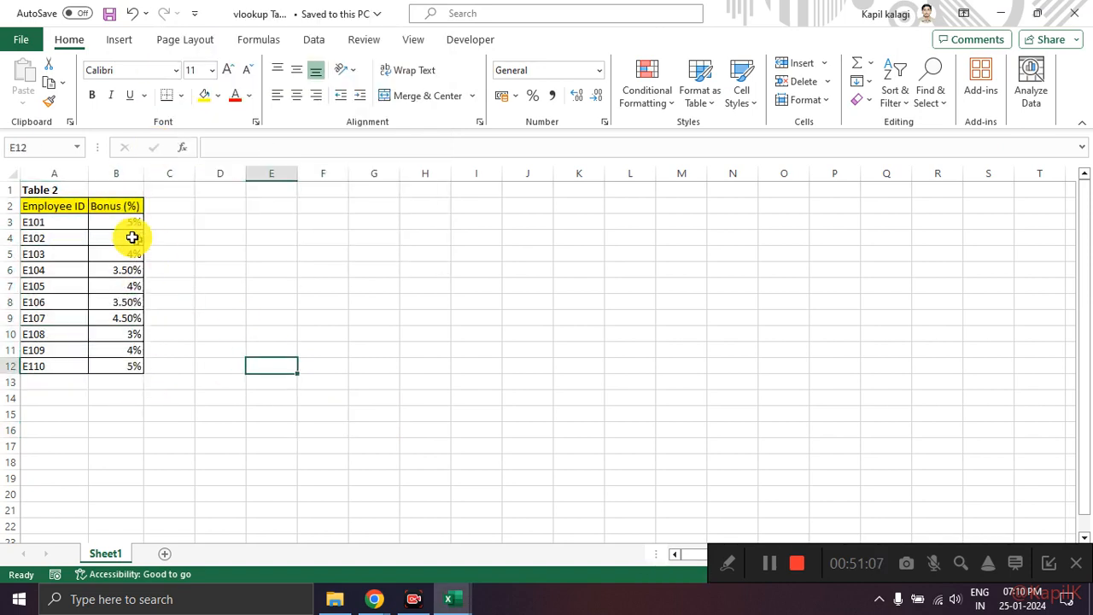
# Step: Format the header cells A2:B2 in the vlookup Table 2 workbook with automatic font color and a light orange fill
pyautogui.moveTo(61, 203); pyautogui.dragTo(131, 204)
pyautogui.click(236, 99)
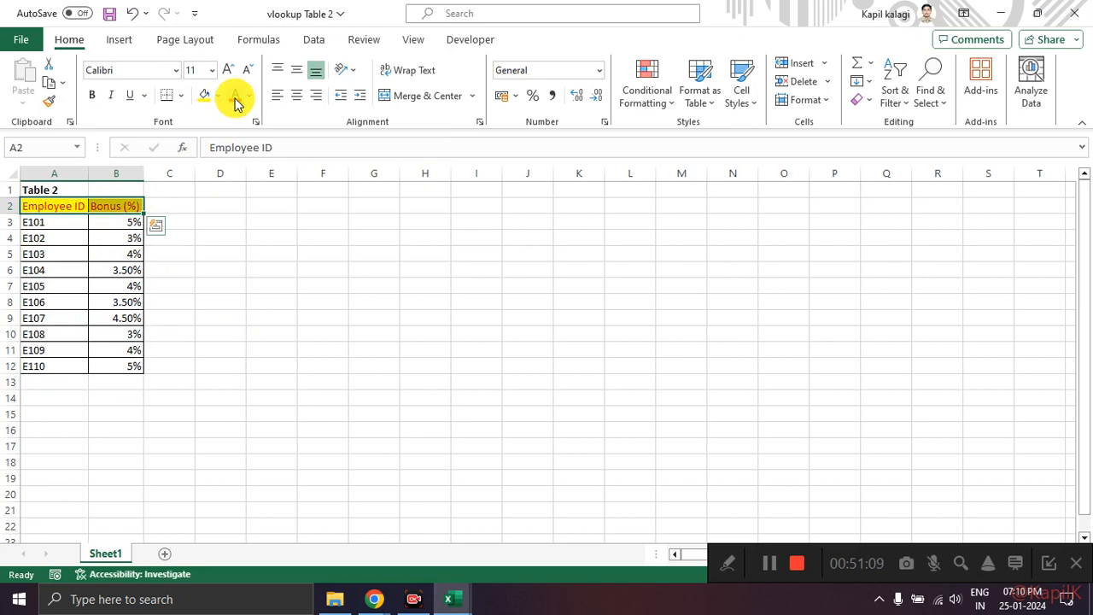
pyautogui.click(248, 97)
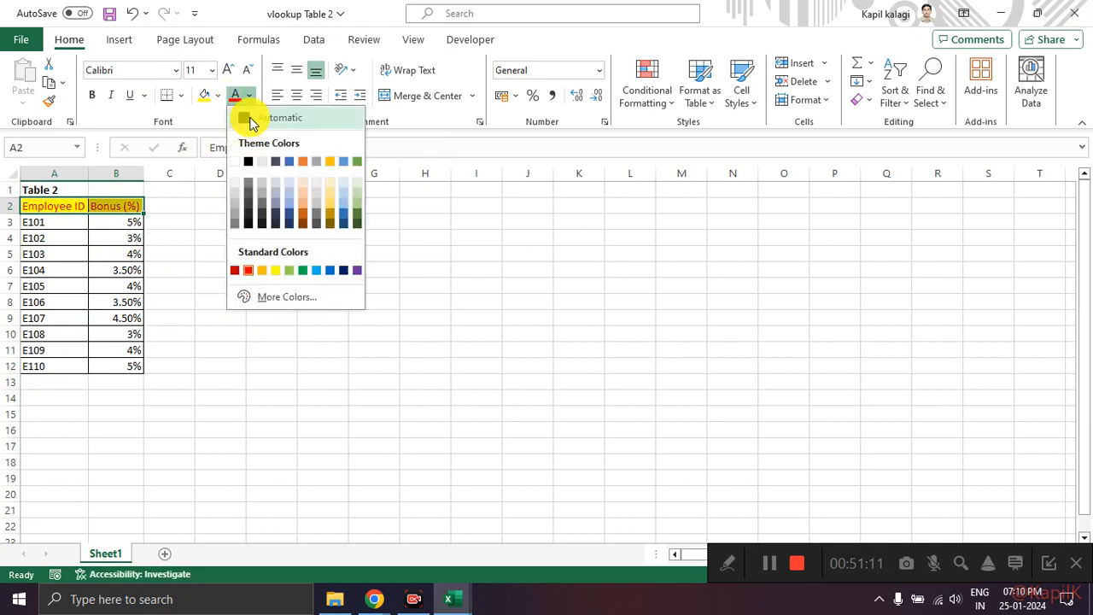
pyautogui.click(246, 115)
pyautogui.click(218, 97)
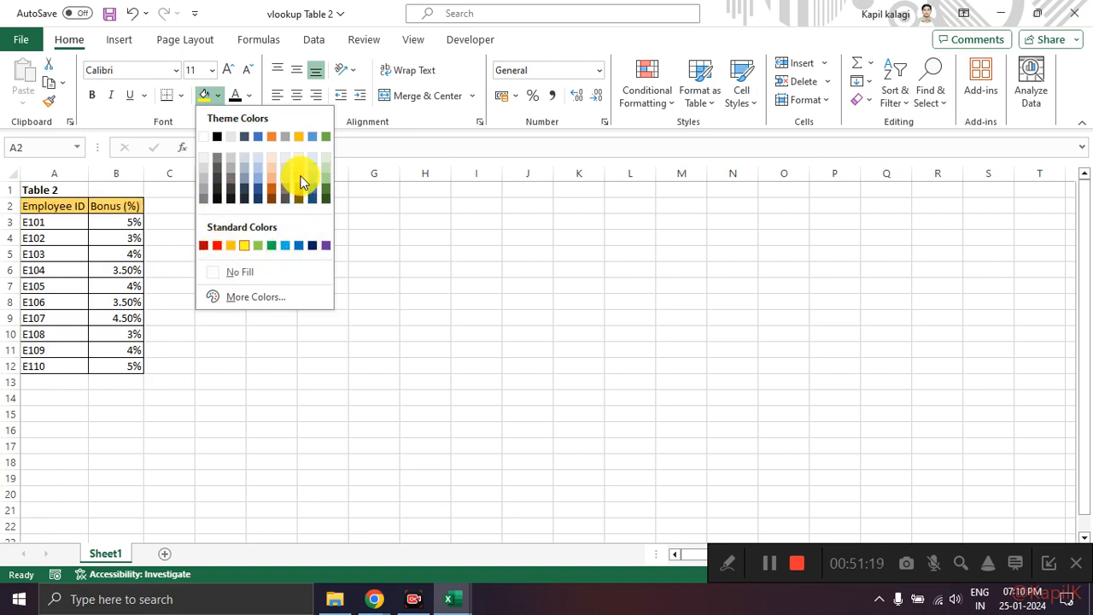
pyautogui.click(272, 176)
pyautogui.click(261, 269)
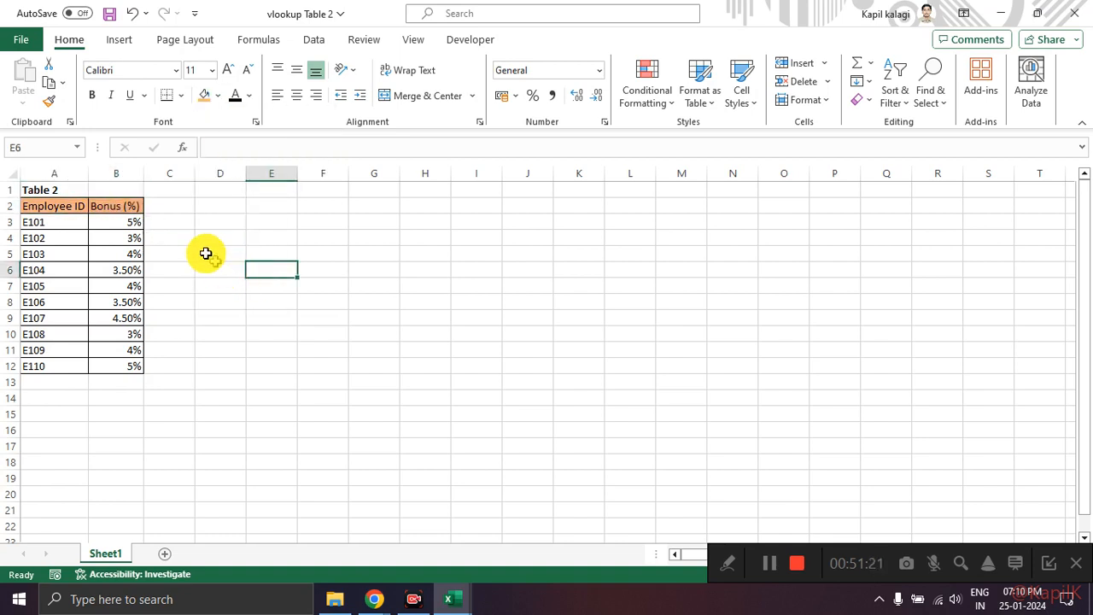
# Step: Switch back to the Day 3 class work workbook and clear I30:I41 on the vlookup dataset sheet
pyautogui.moveTo(143, 179); pyautogui.dragTo(167, 352)
pyautogui.click(355, 345)
pyautogui.hotkey('alt', 'Tab')
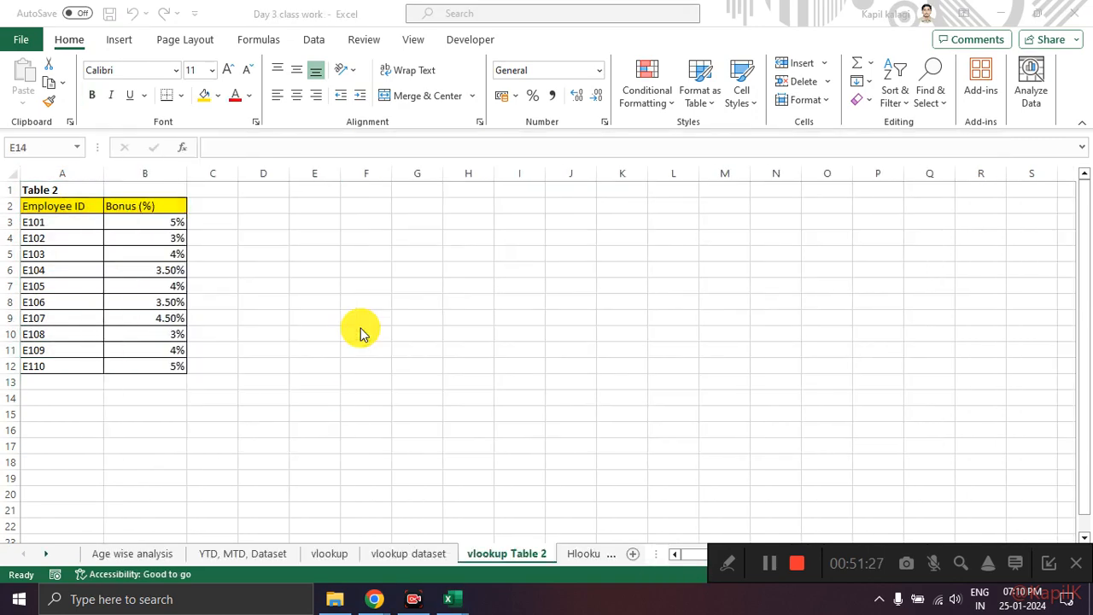
pyautogui.click(423, 554)
pyautogui.moveTo(879, 290); pyautogui.dragTo(897, 485)
pyautogui.press('Delete')
# Step: Read the note on the Bonus (%) header in I29 and widen column I
pyautogui.moveTo(905, 257)
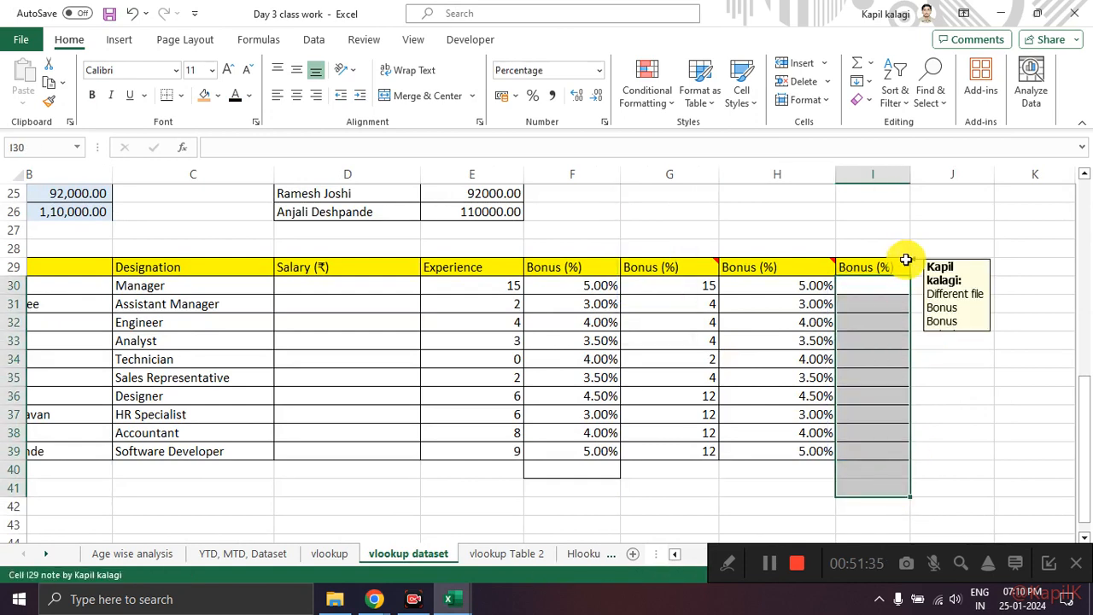
pyautogui.click(914, 314)
pyautogui.moveTo(907, 179); pyautogui.dragTo(934, 182)
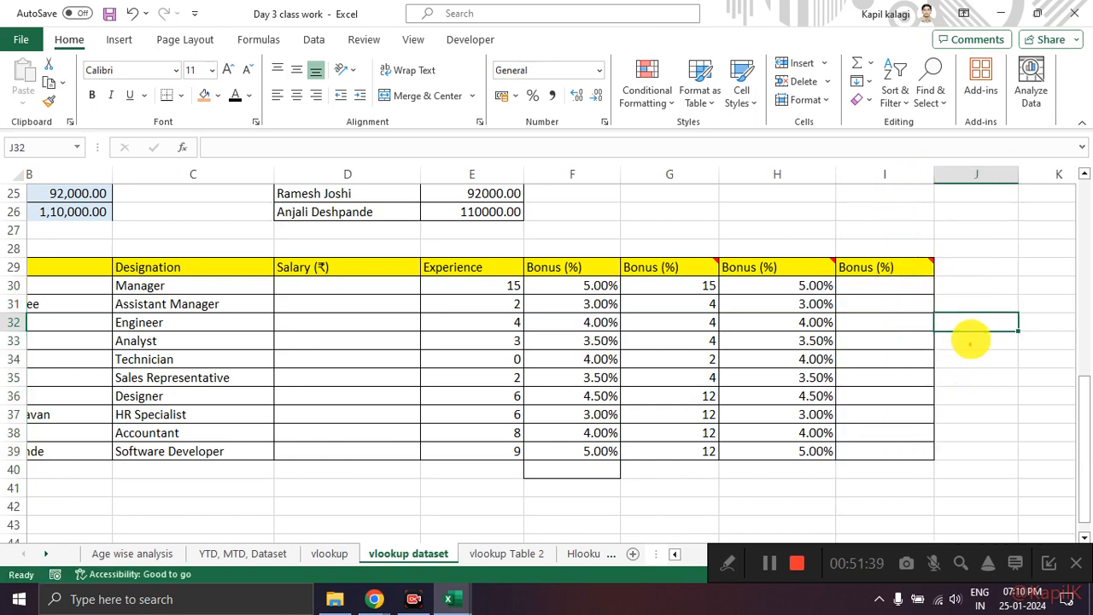
# Step: Review the notes attached to the Bonus (%) headers in G29:I29
pyautogui.moveTo(942, 254)
pyautogui.mouseDown()
pyautogui.moveTo(914, 251)
pyautogui.moveTo(939, 254)
pyautogui.mouseUp()
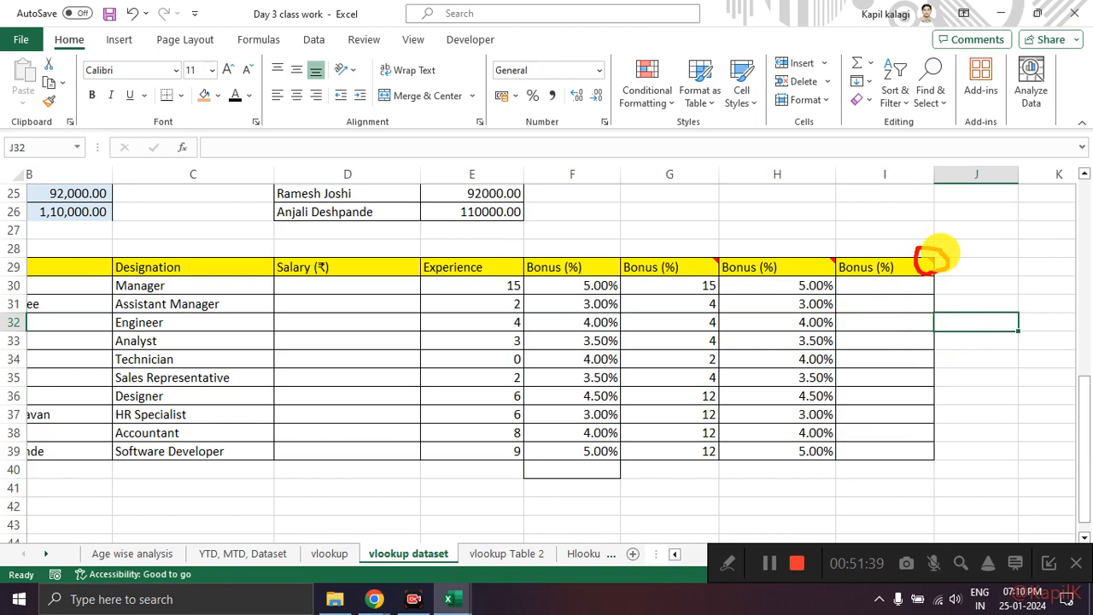
pyautogui.moveTo(842, 256)
pyautogui.mouseDown()
pyautogui.moveTo(822, 260)
pyautogui.moveTo(849, 253)
pyautogui.mouseUp()
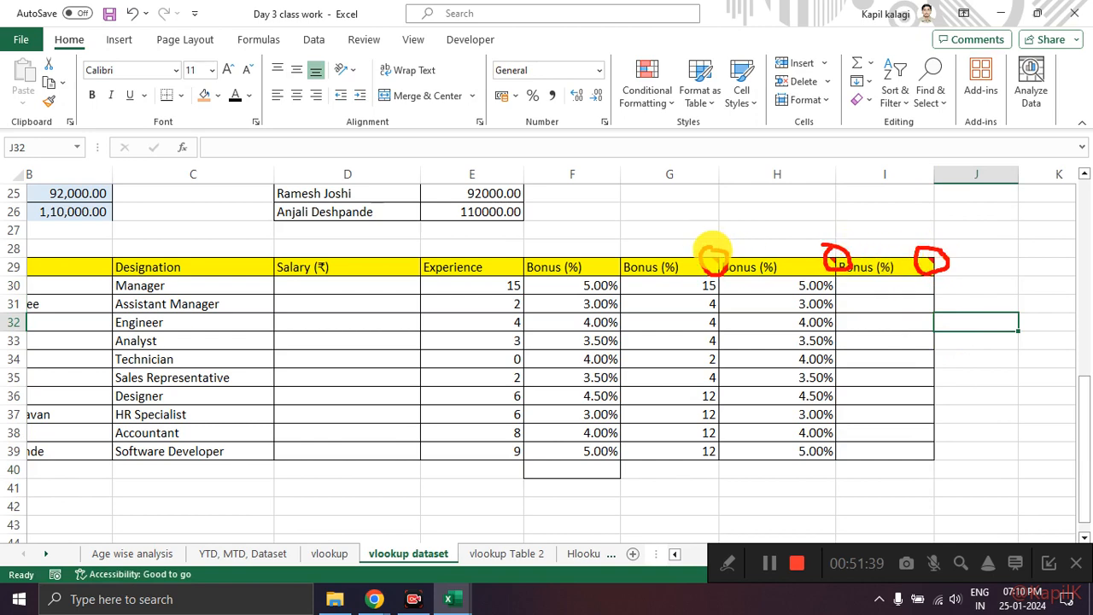
pyautogui.moveTo(707, 266)
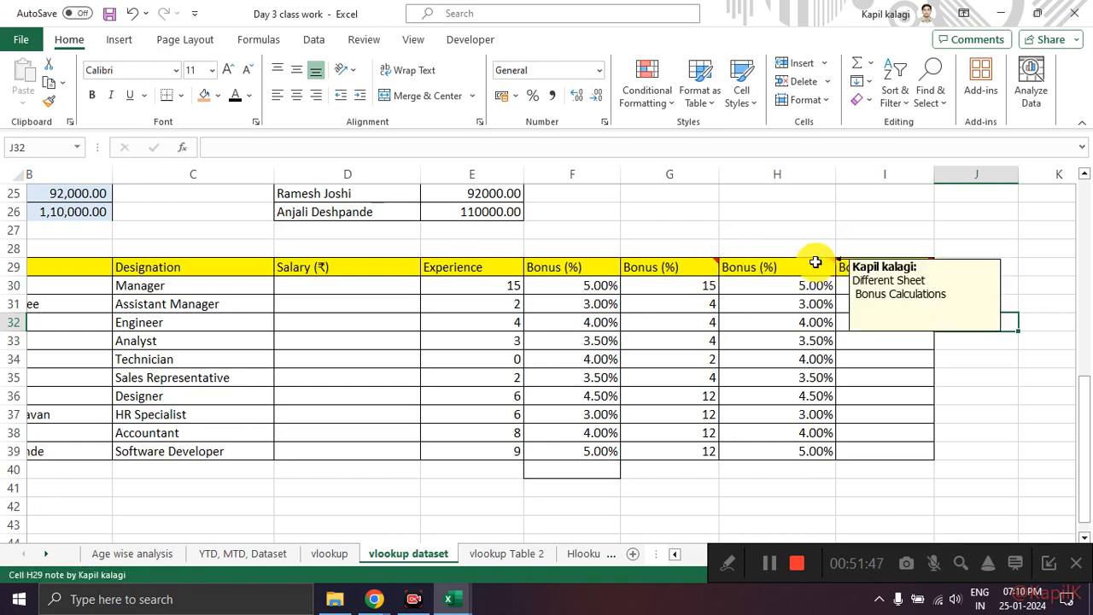
# Step: Examine the empty bonus range I30:I39 and the bonus table on the vlookup Table 2 sheet
pyautogui.moveTo(911, 290); pyautogui.dragTo(927, 454)
pyautogui.click(983, 363)
pyautogui.click(916, 284)
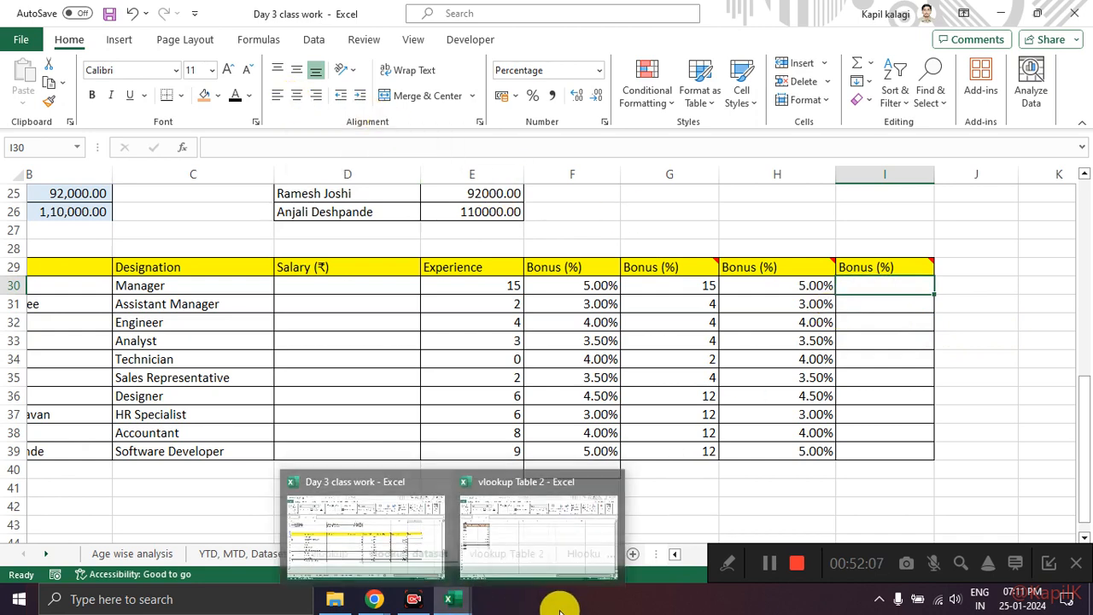
pyautogui.moveTo(885, 291); pyautogui.dragTo(887, 451)
pyautogui.click(866, 343)
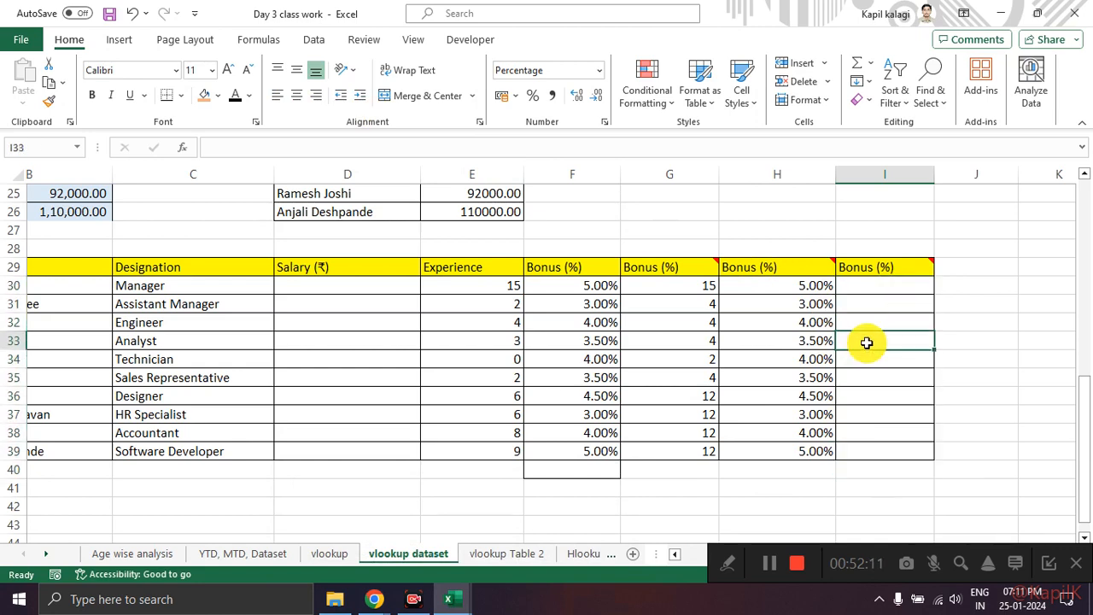
pyautogui.click(517, 561)
pyautogui.click(418, 553)
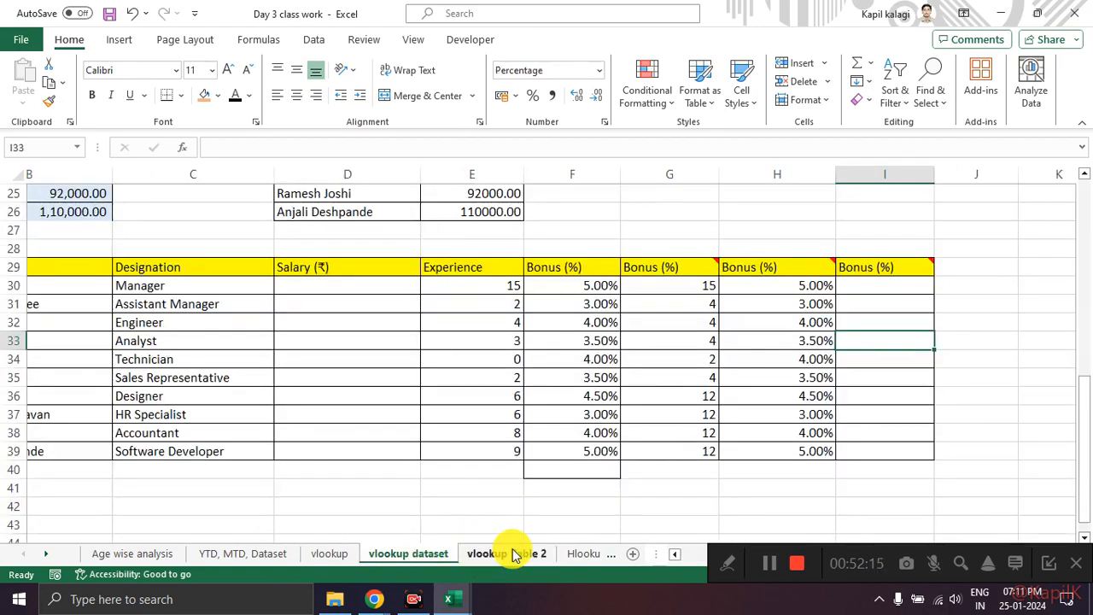
pyautogui.click(516, 555)
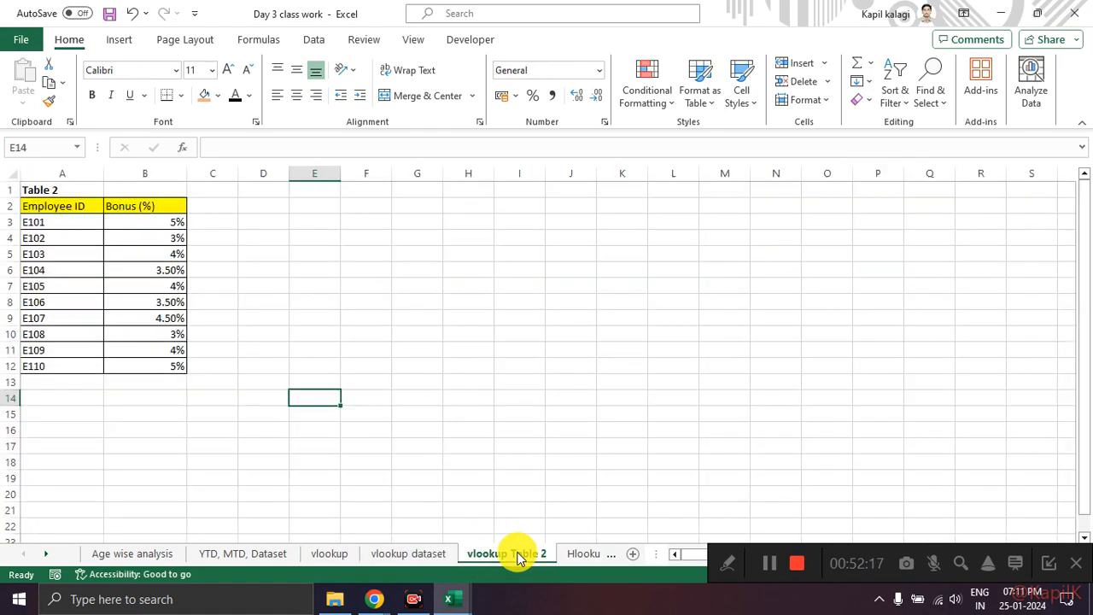
pyautogui.click(410, 555)
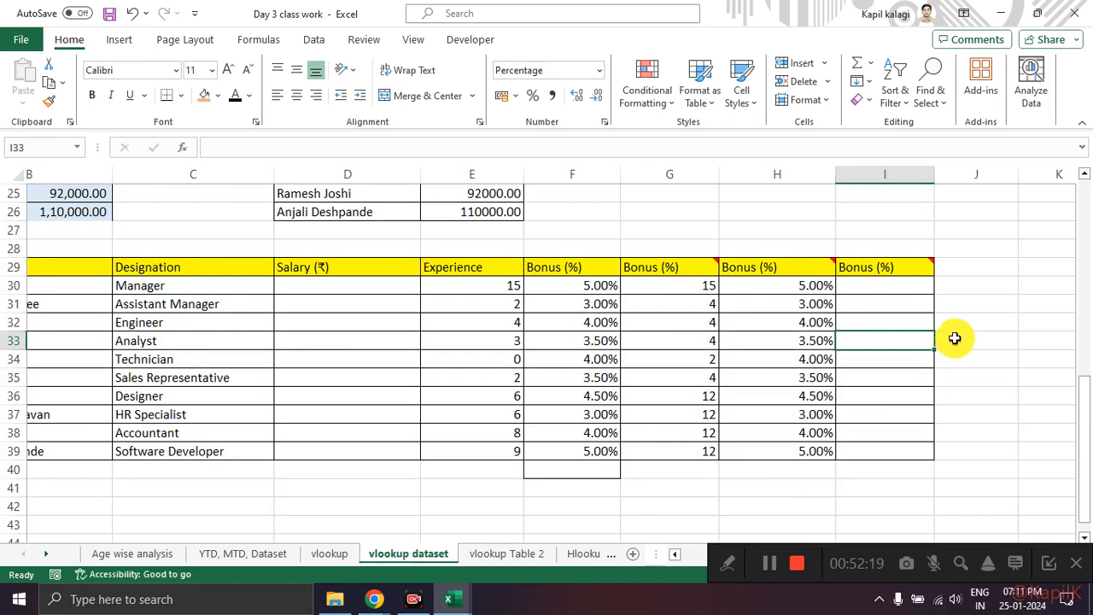
# Step: Start a VLOOKUP formula in I30 of the vlookup dataset sheet with Insert Function, searching for "vlookup"
pyautogui.click(896, 284)
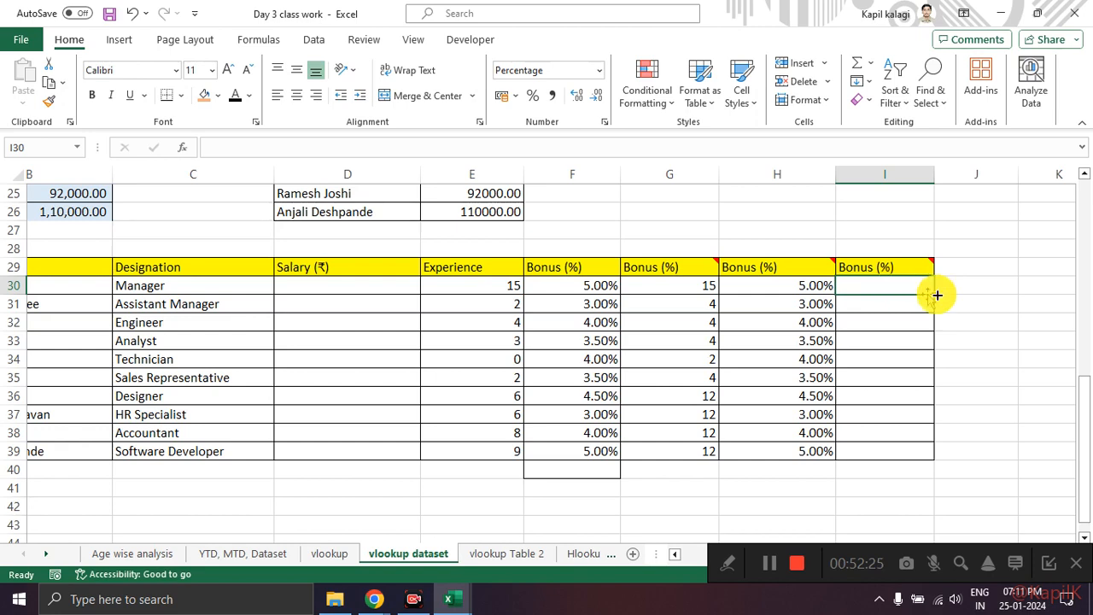
pyautogui.click(1059, 563)
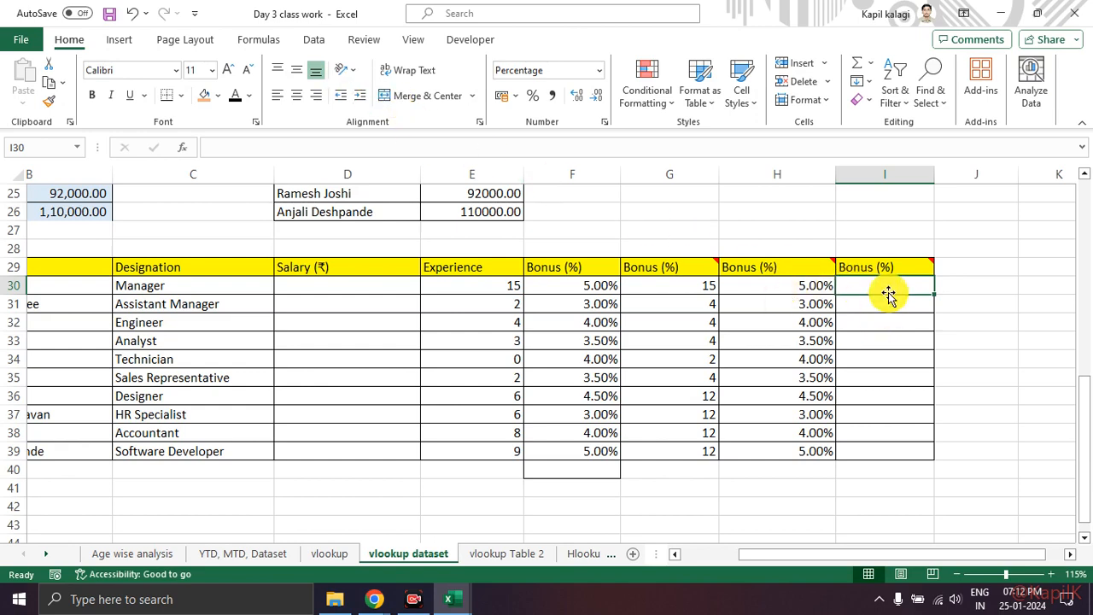
pyautogui.click(261, 44)
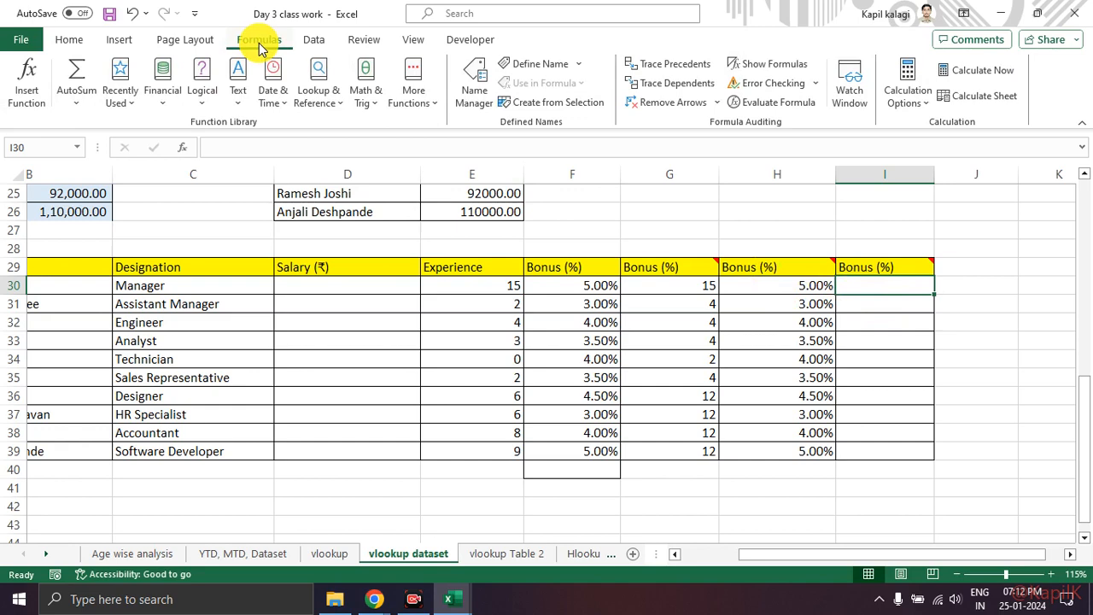
pyautogui.click(34, 94)
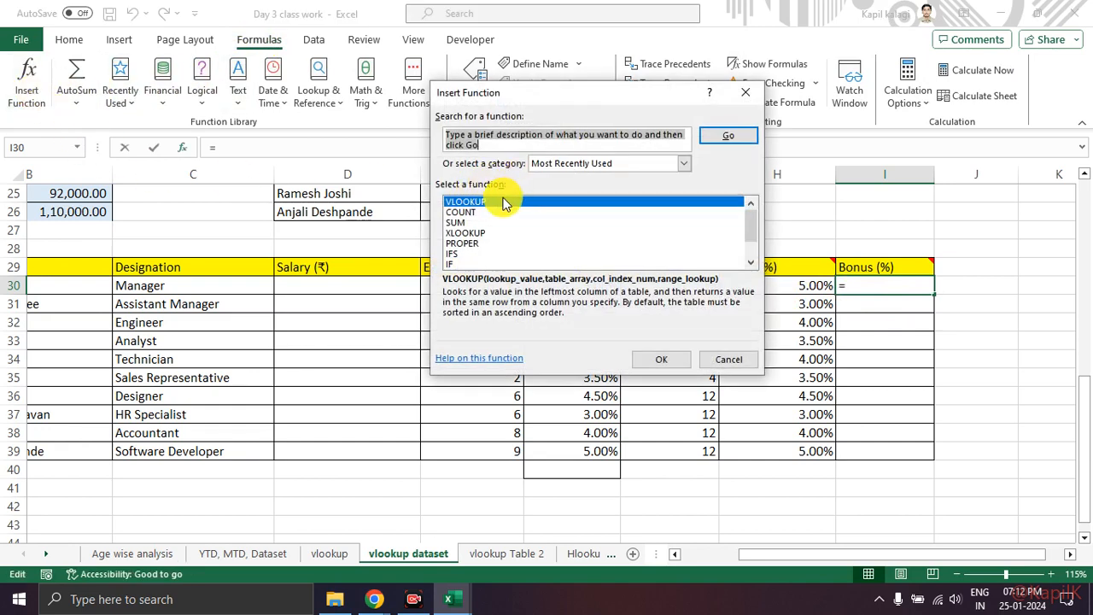
pyautogui.write('vlookup')
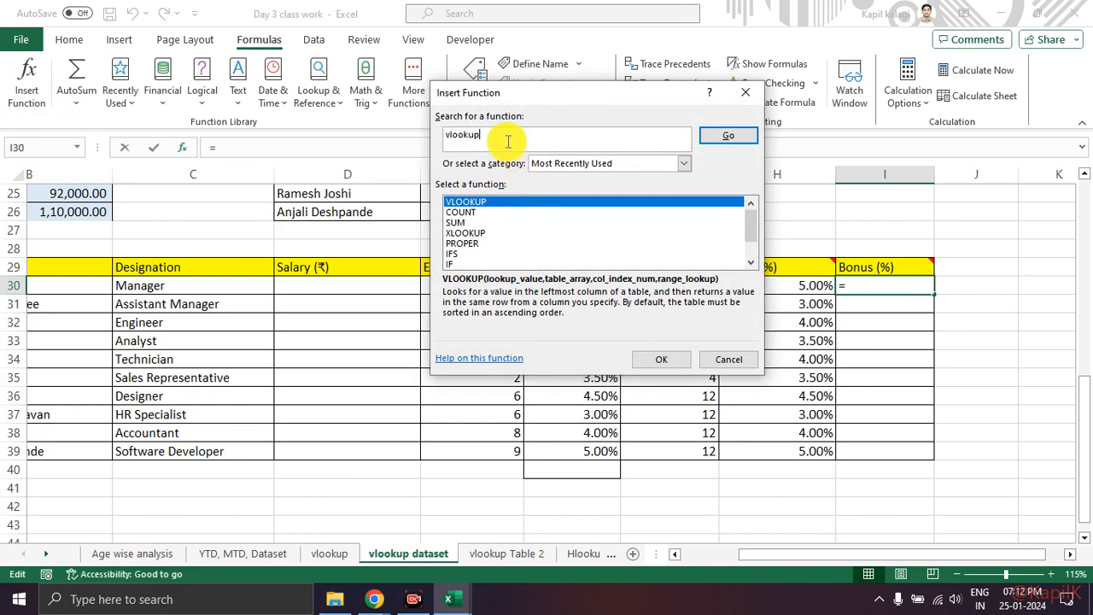
pyautogui.press('Return')
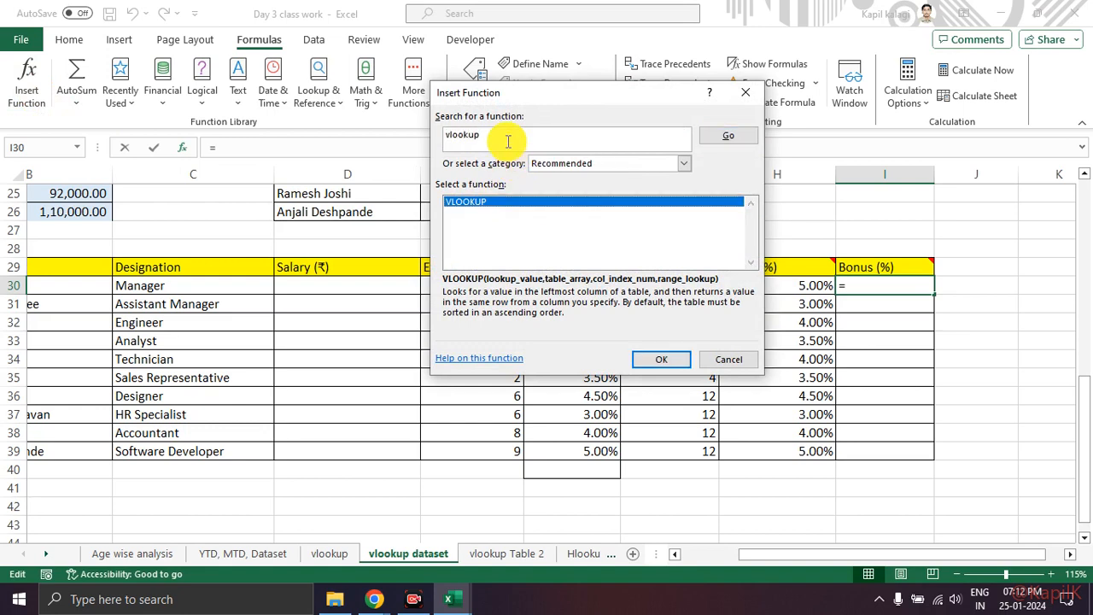
pyautogui.click(656, 359)
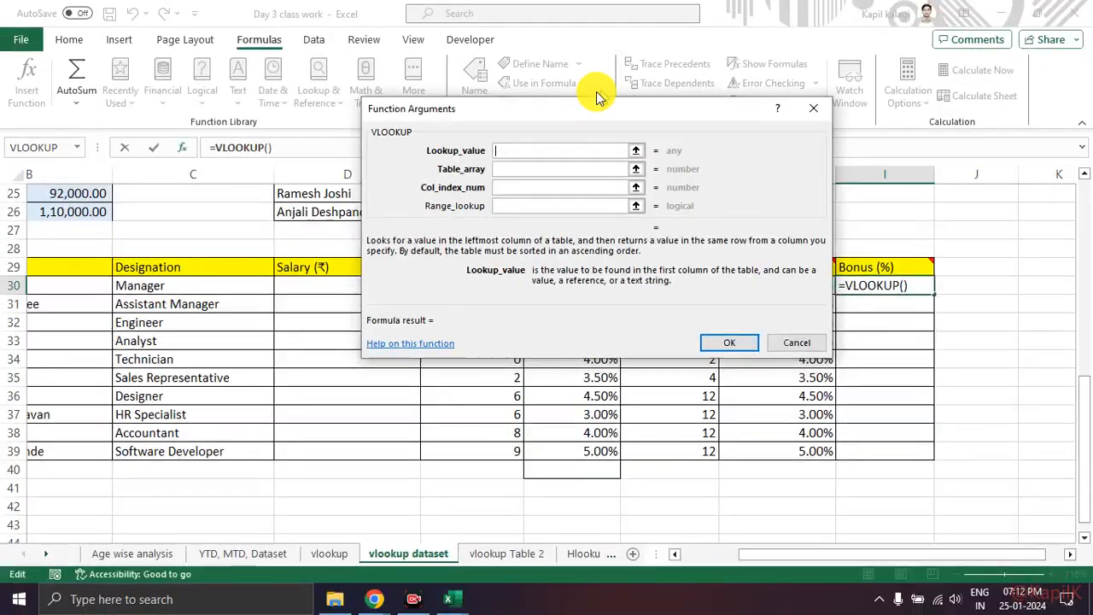
pyautogui.moveTo(589, 112); pyautogui.dragTo(632, 67)
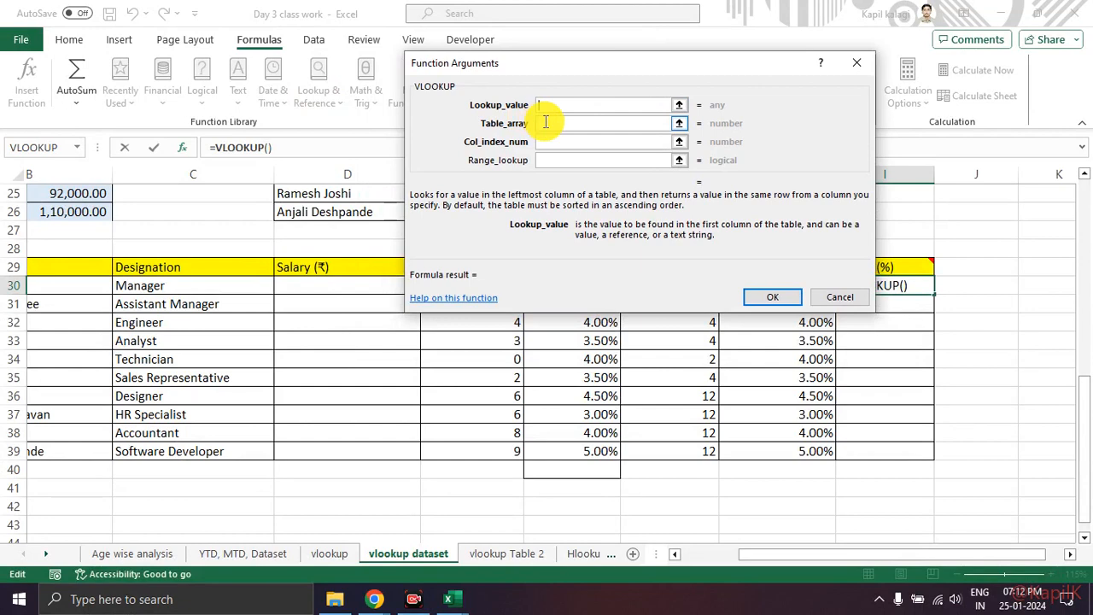
pyautogui.moveTo(526, 102)
pyautogui.mouseDown()
pyautogui.moveTo(458, 104)
pyautogui.moveTo(502, 84)
pyautogui.mouseUp()
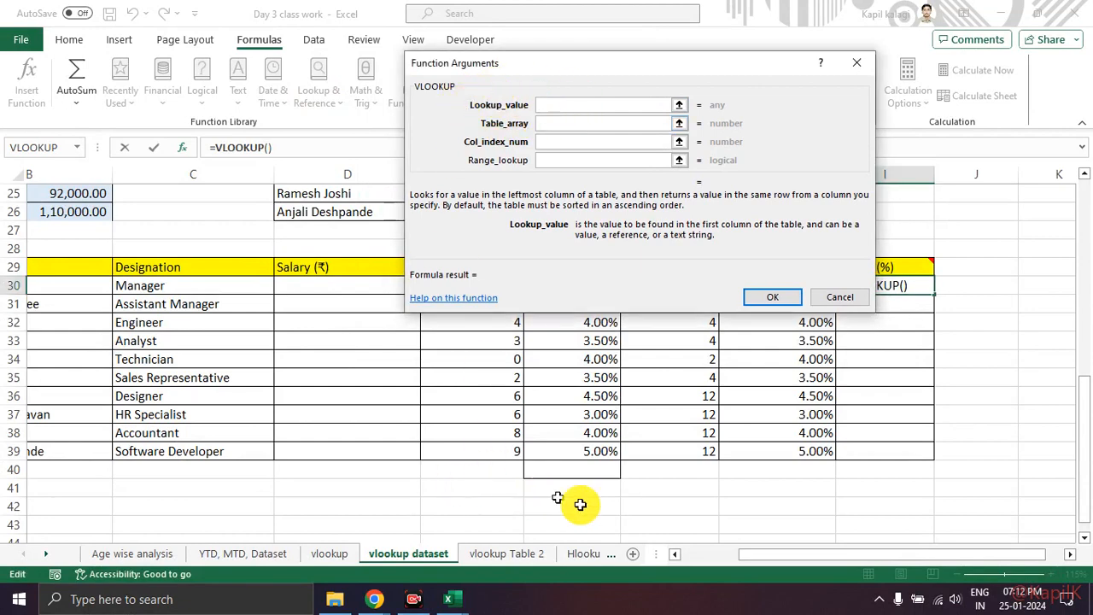
# Step: Set the VLOOKUP lookup value to A30, the first employee ID in Example 3
pyautogui.moveTo(780, 556); pyautogui.dragTo(691, 555)
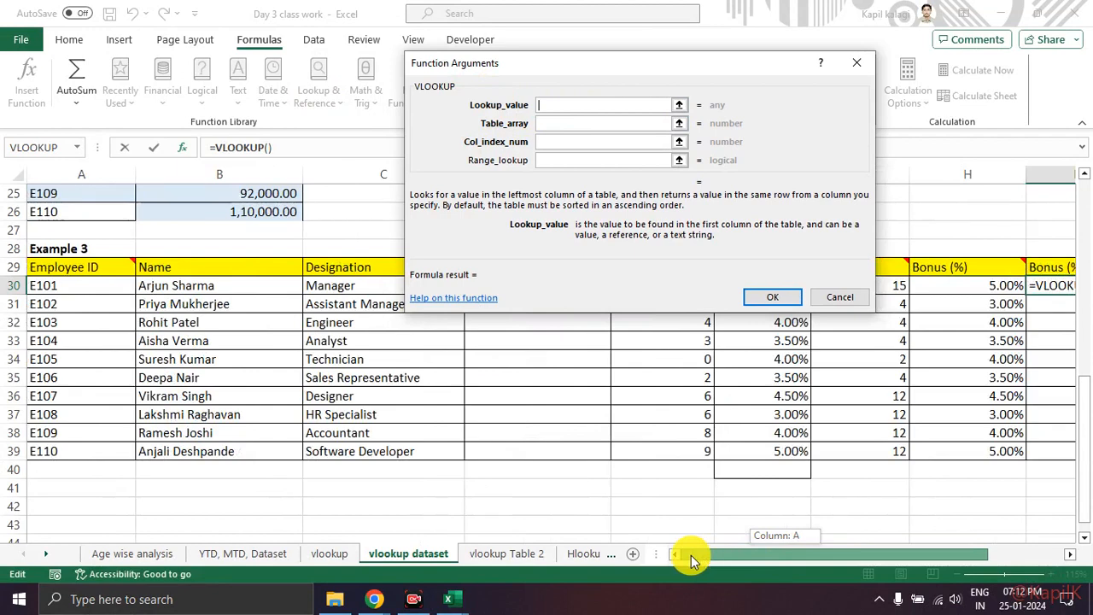
pyautogui.click(74, 291)
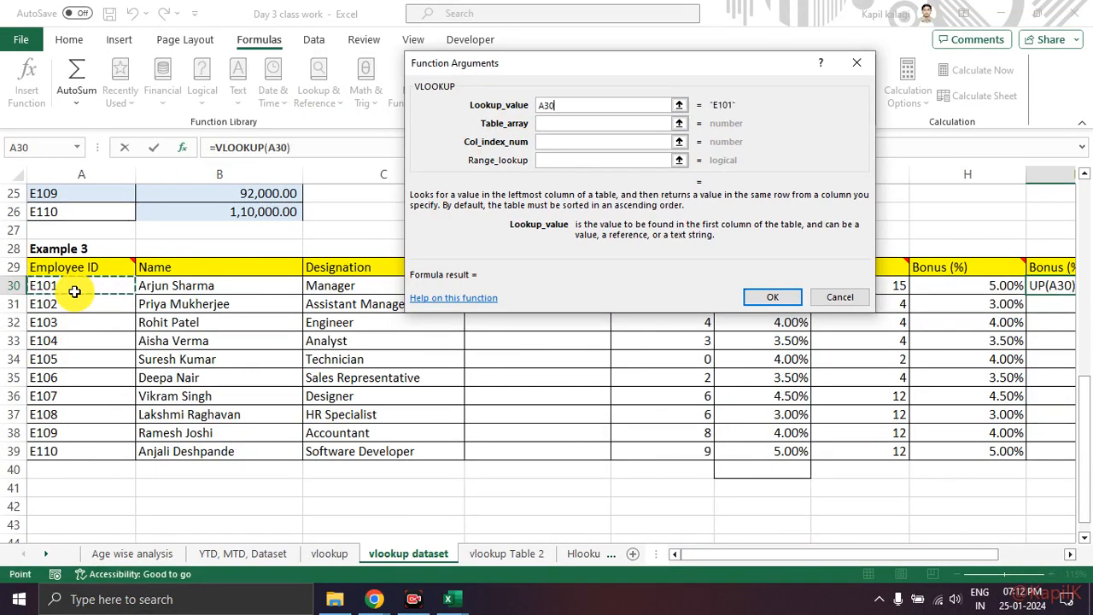
pyautogui.moveTo(61, 258); pyautogui.dragTo(111, 240)
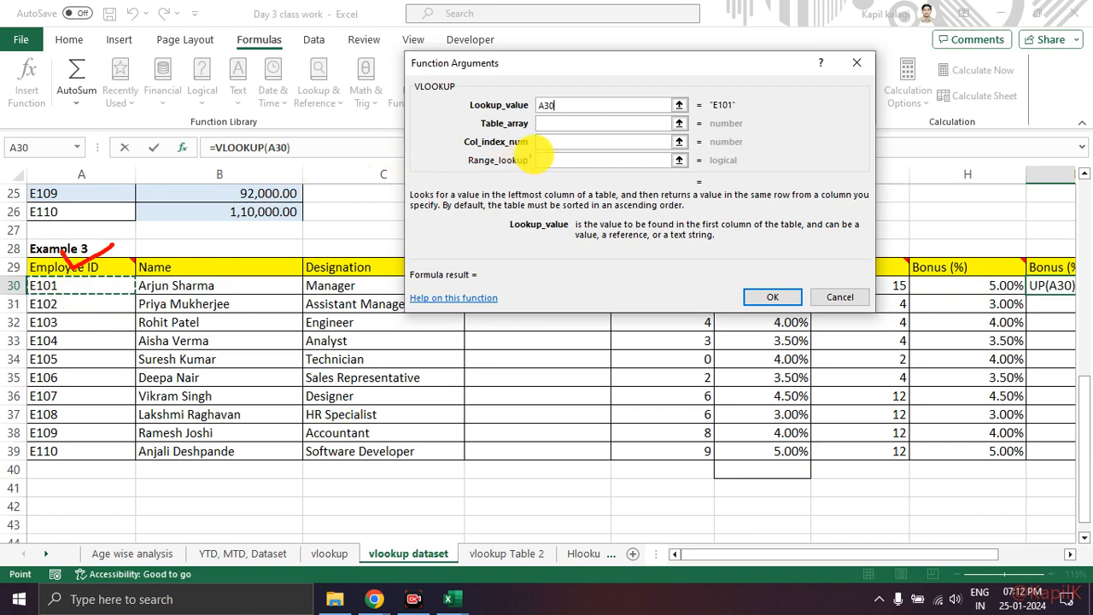
# Step: Set the table array to $A$3:$B$12 on Sheet1 of the vlookup Table 2 workbook
pyautogui.click(552, 124)
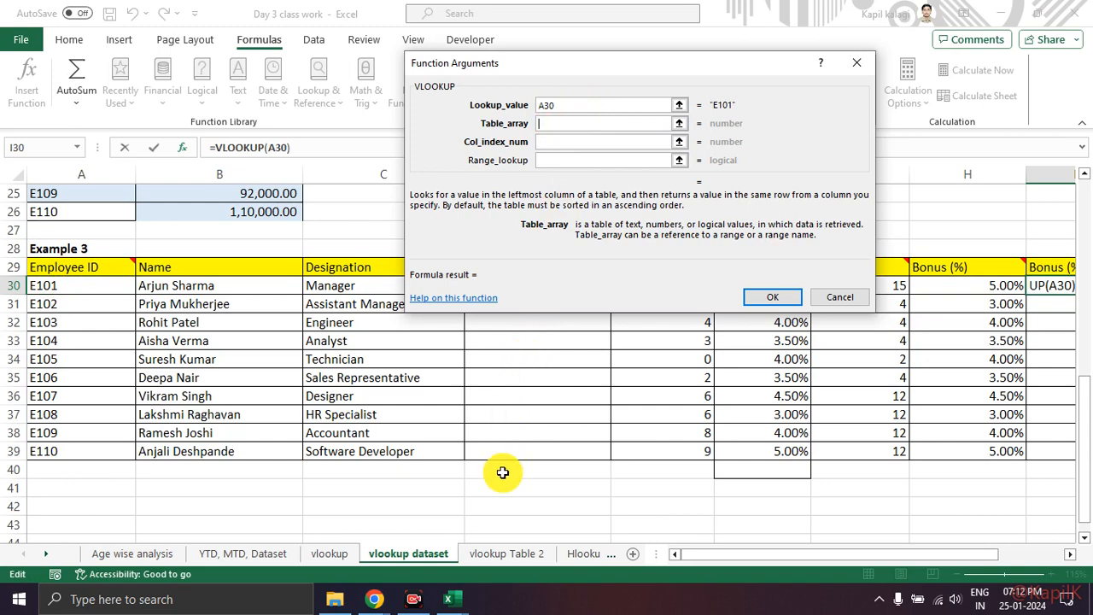
pyautogui.moveTo(465, 574)
pyautogui.mouseDown()
pyautogui.moveTo(418, 600)
pyautogui.moveTo(463, 548)
pyautogui.mouseUp()
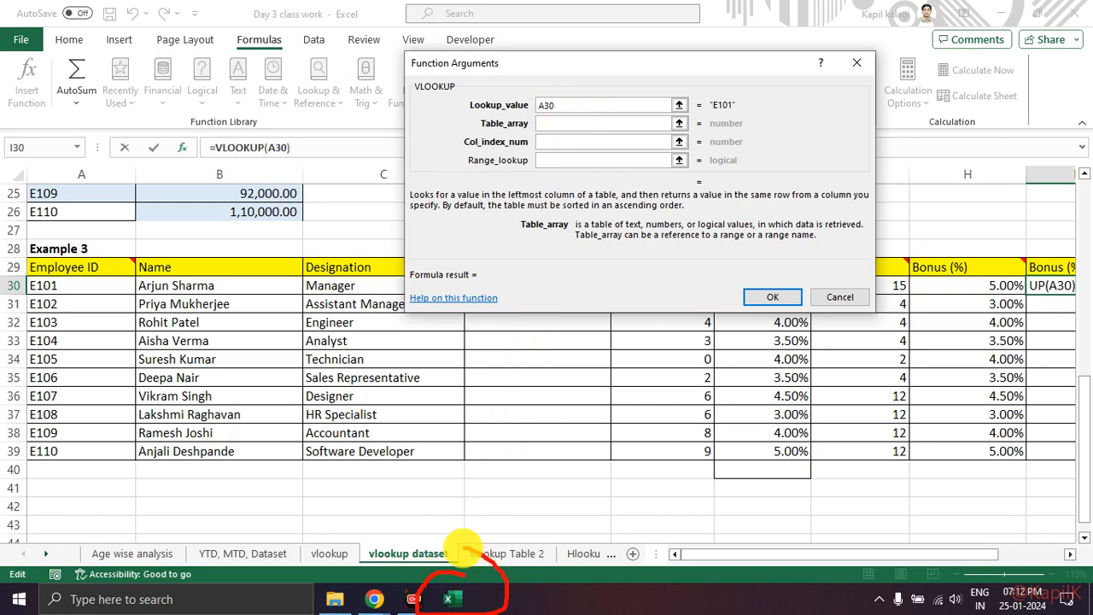
pyautogui.click(459, 602)
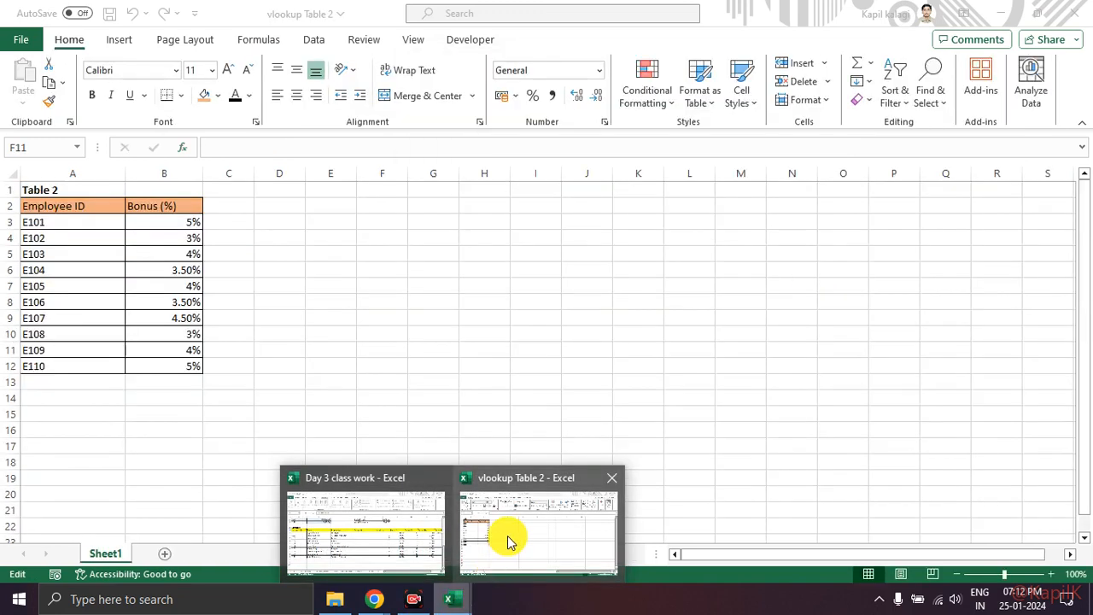
pyautogui.click(507, 535)
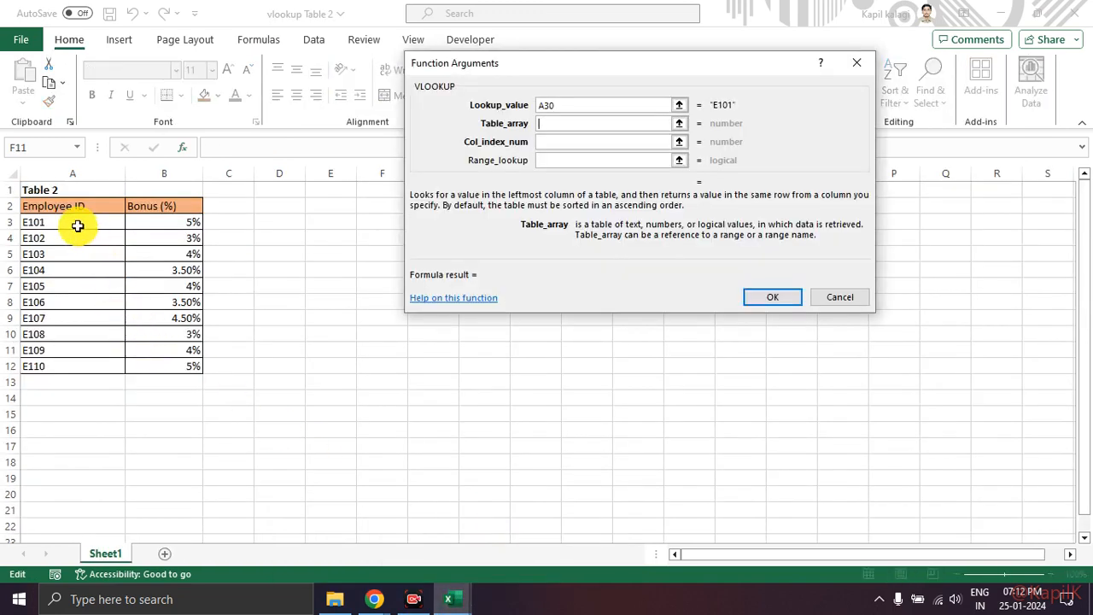
pyautogui.moveTo(75, 223); pyautogui.dragTo(167, 364)
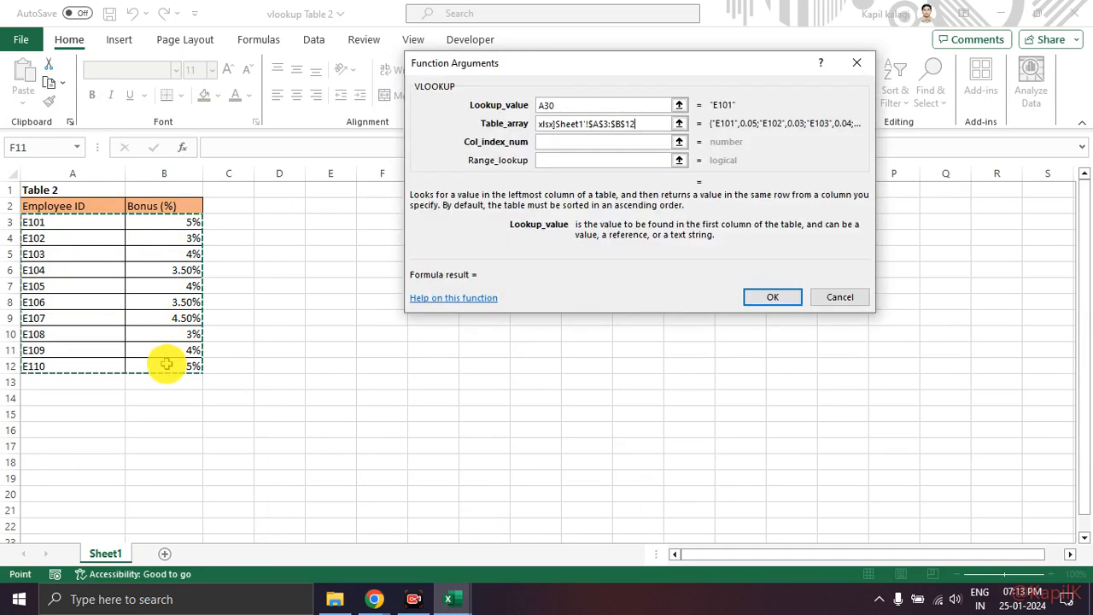
pyautogui.moveTo(647, 109)
pyautogui.mouseDown()
pyautogui.moveTo(589, 95)
pyautogui.moveTo(602, 135)
pyautogui.moveTo(647, 128)
pyautogui.moveTo(640, 109)
pyautogui.mouseUp()
pyautogui.press('Escape')
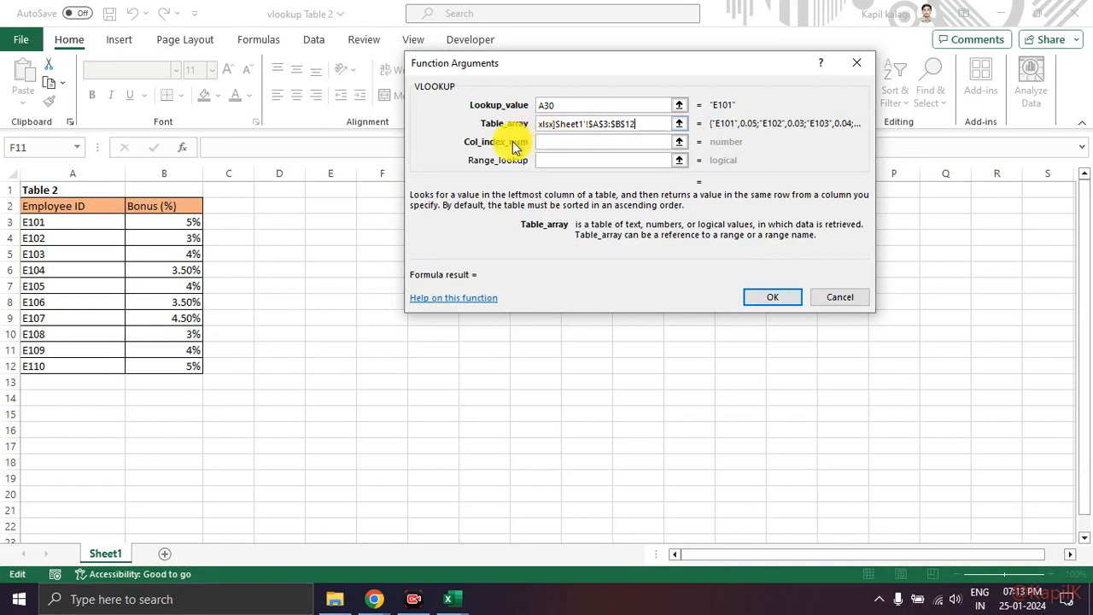
# Step: Count the columns of the vlookup Table 2 workbook's table to identify the column index of Bonus (%)
pyautogui.moveTo(464, 150); pyautogui.dragTo(522, 145)
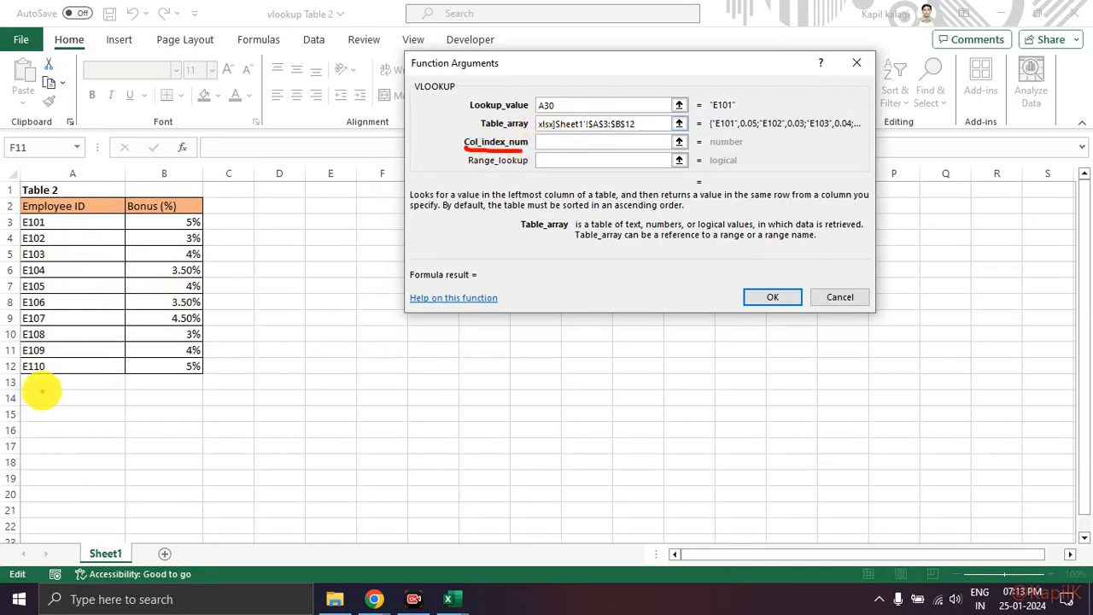
pyautogui.moveTo(67, 179)
pyautogui.mouseDown()
pyautogui.moveTo(77, 184)
pyautogui.moveTo(43, 415)
pyautogui.moveTo(68, 183)
pyautogui.mouseUp()
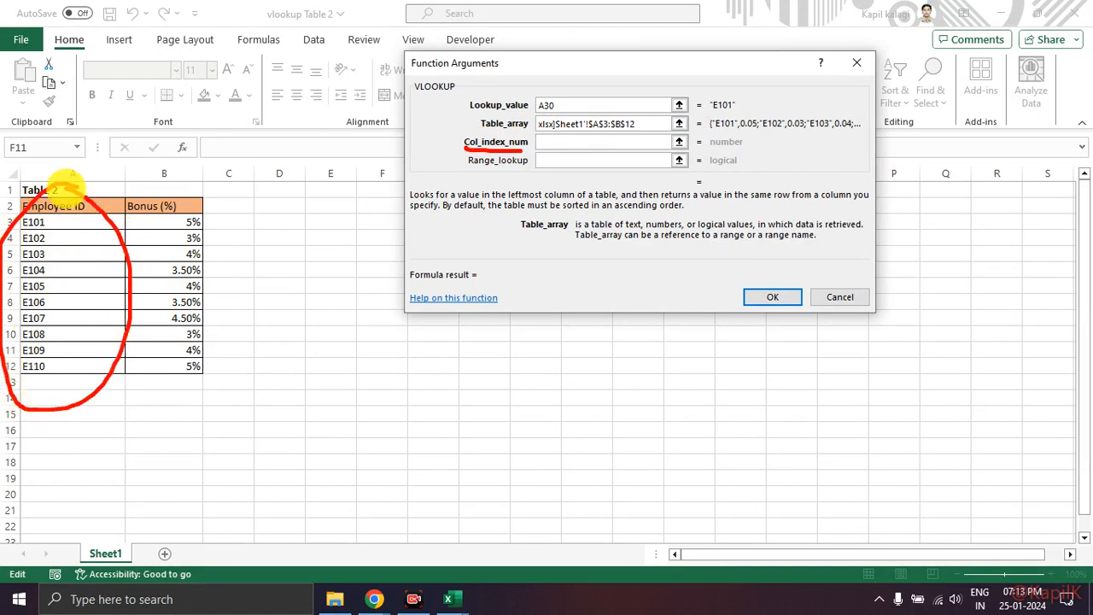
pyautogui.moveTo(86, 268)
pyautogui.mouseDown()
pyautogui.moveTo(156, 264)
pyautogui.moveTo(146, 275)
pyautogui.mouseUp()
pyautogui.moveTo(66, 410)
pyautogui.mouseDown()
pyautogui.moveTo(65, 435)
pyautogui.moveTo(53, 443)
pyautogui.moveTo(81, 443)
pyautogui.mouseUp()
pyautogui.moveTo(152, 415)
pyautogui.mouseDown()
pyautogui.moveTo(147, 441)
pyautogui.moveTo(168, 441)
pyautogui.mouseUp()
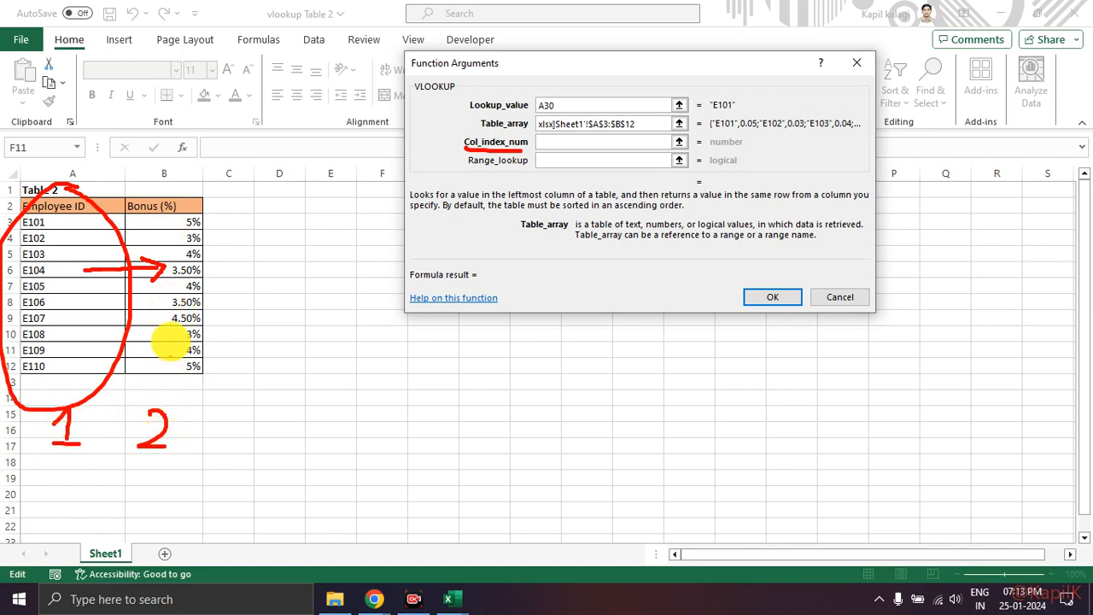
pyautogui.moveTo(151, 193); pyautogui.dragTo(195, 192)
pyautogui.moveTo(167, 386)
pyautogui.mouseDown()
pyautogui.moveTo(138, 401)
pyautogui.moveTo(197, 427)
pyautogui.moveTo(185, 387)
pyautogui.mouseUp()
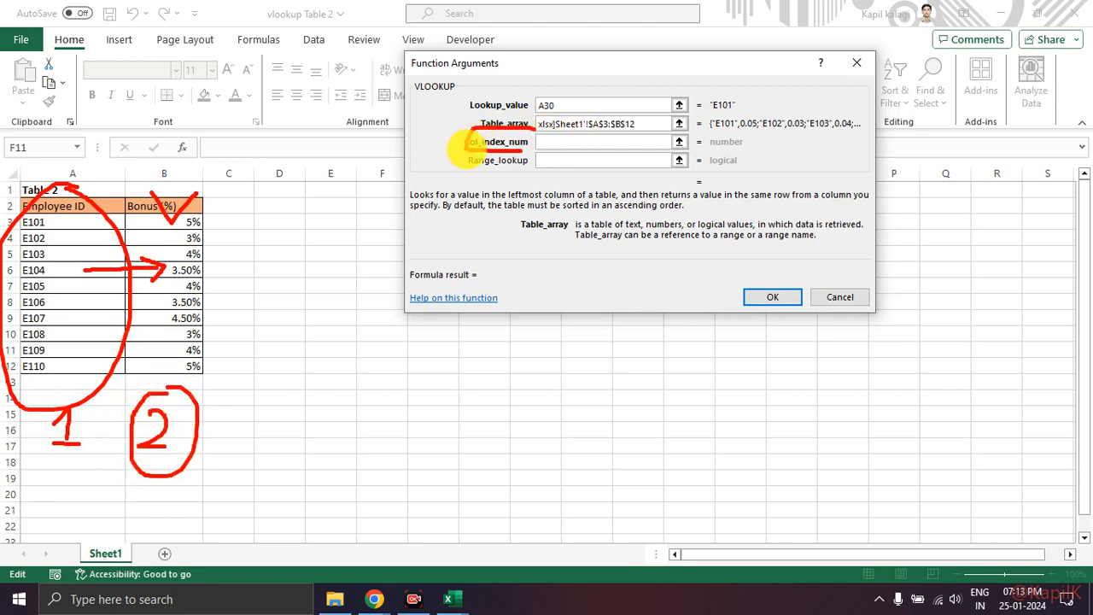
pyautogui.press('Escape')
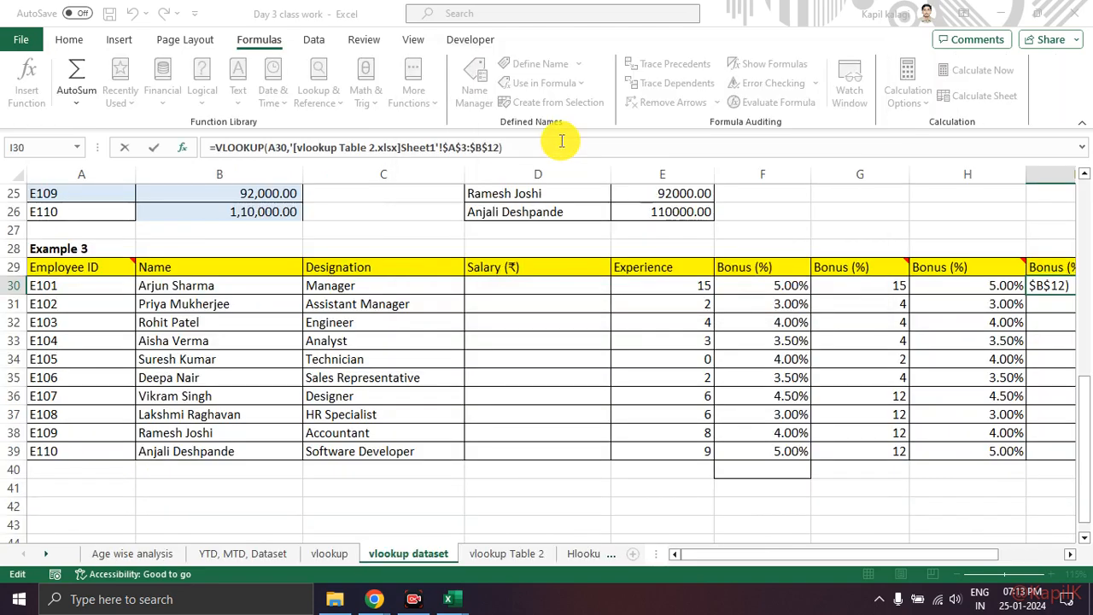
# Step: Complete the VLOOKUP formula in I30 with column index 2 and fill it down through I39
pyautogui.click(465, 606)
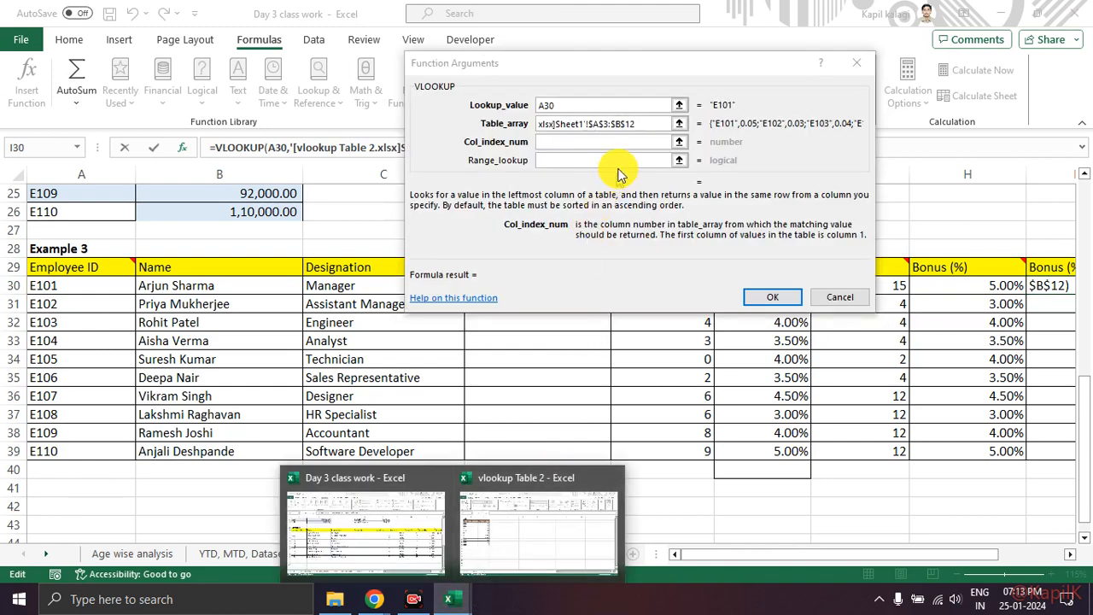
pyautogui.click(582, 142)
pyautogui.write('2')
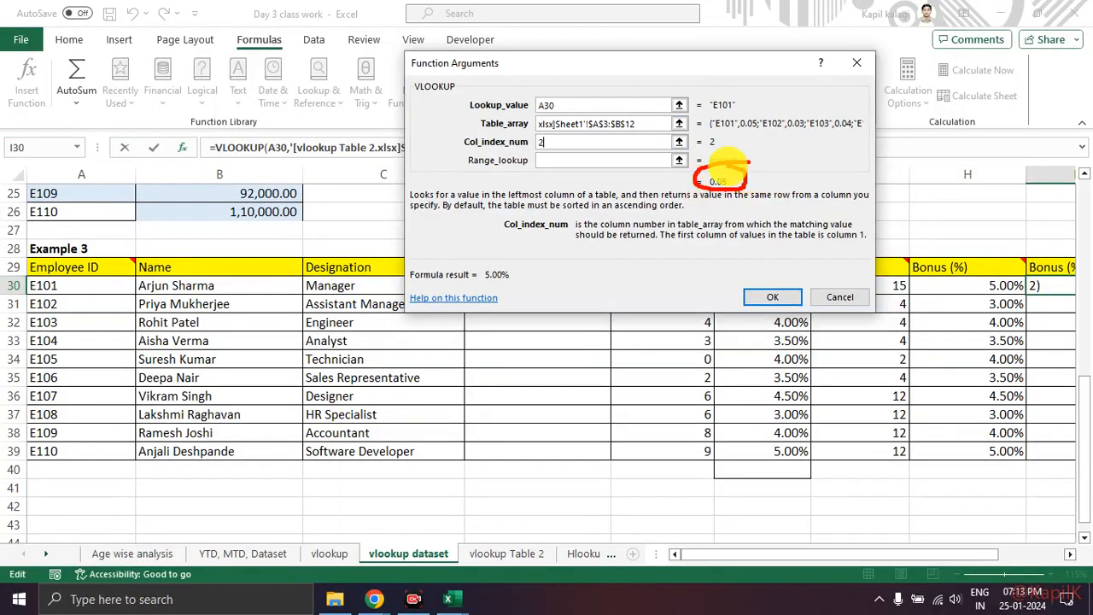
pyautogui.click(771, 297)
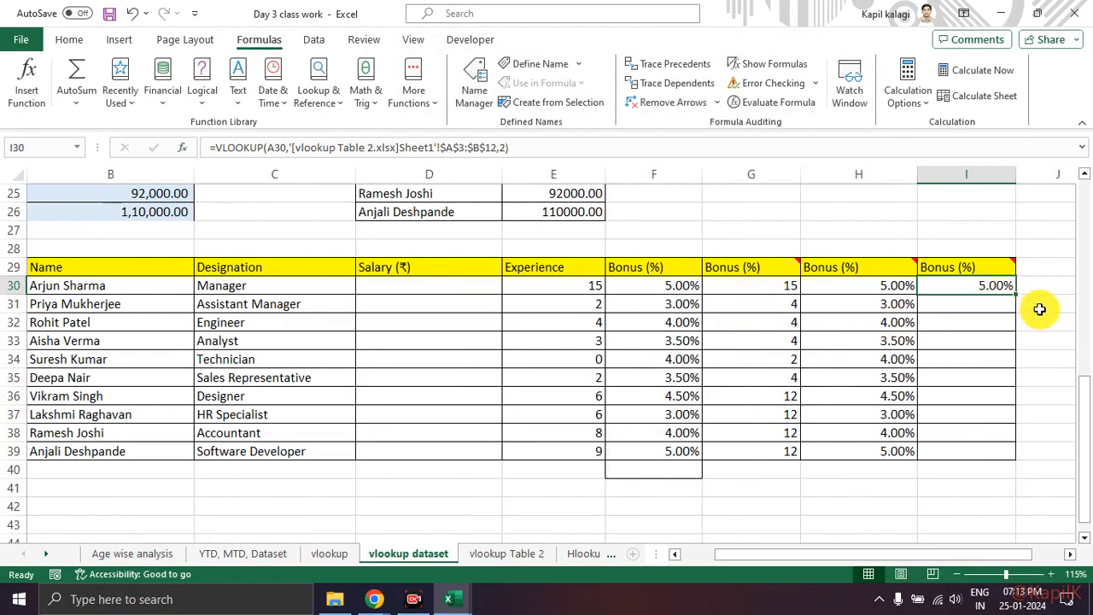
pyautogui.doubleClick(1015, 294)
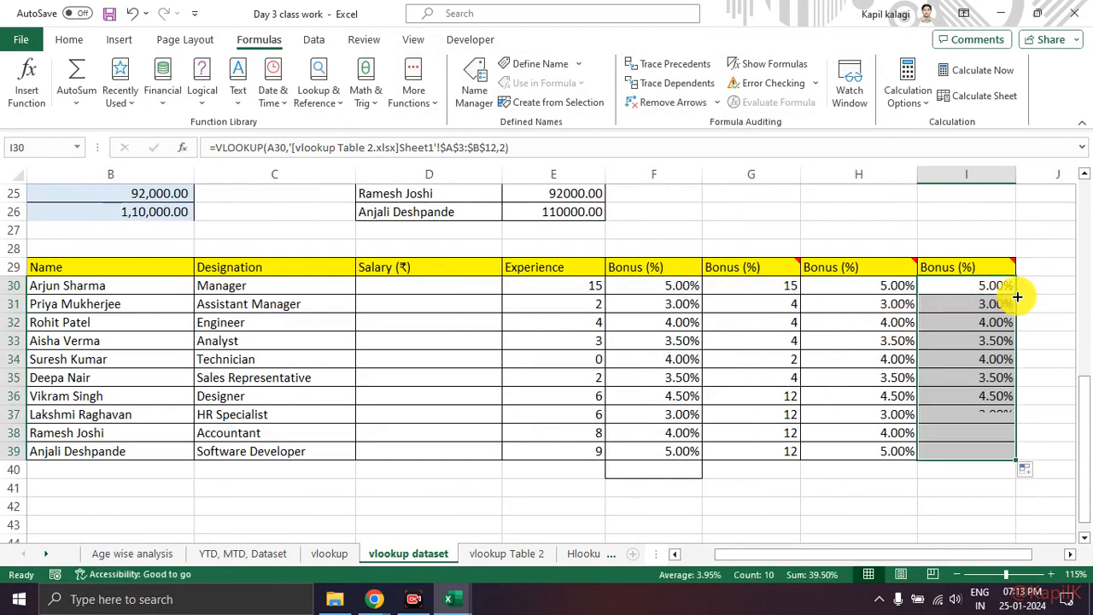
pyautogui.click(1044, 302)
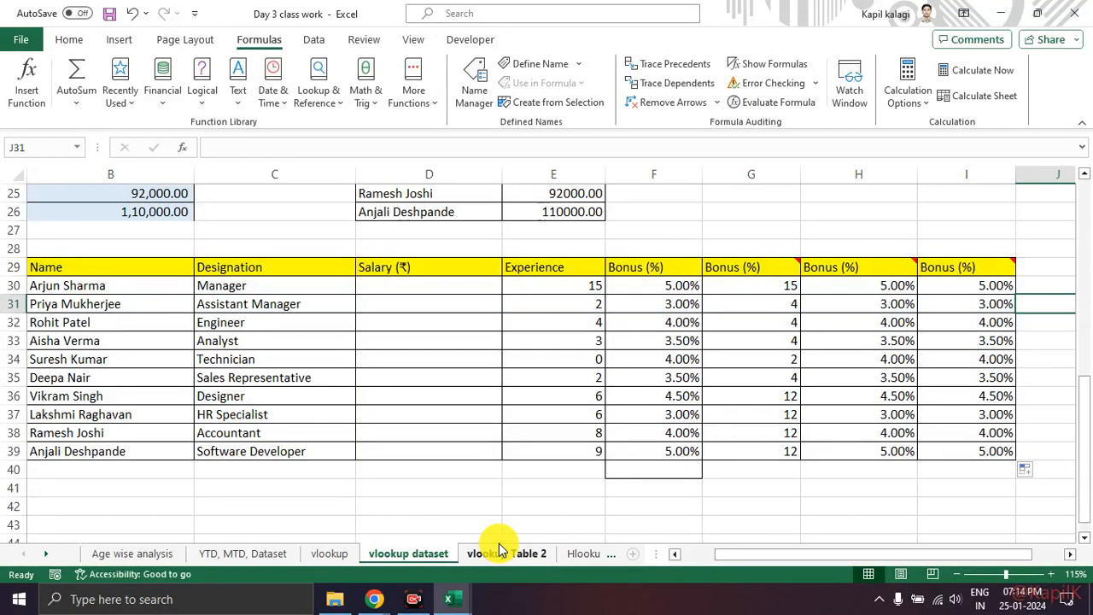
# Step: Review the source and lookup sheets and compare the Bonus (%) columns F to I of Example 3
pyautogui.moveTo(398, 532)
pyautogui.mouseDown()
pyautogui.moveTo(436, 508)
pyautogui.moveTo(555, 513)
pyautogui.mouseUp()
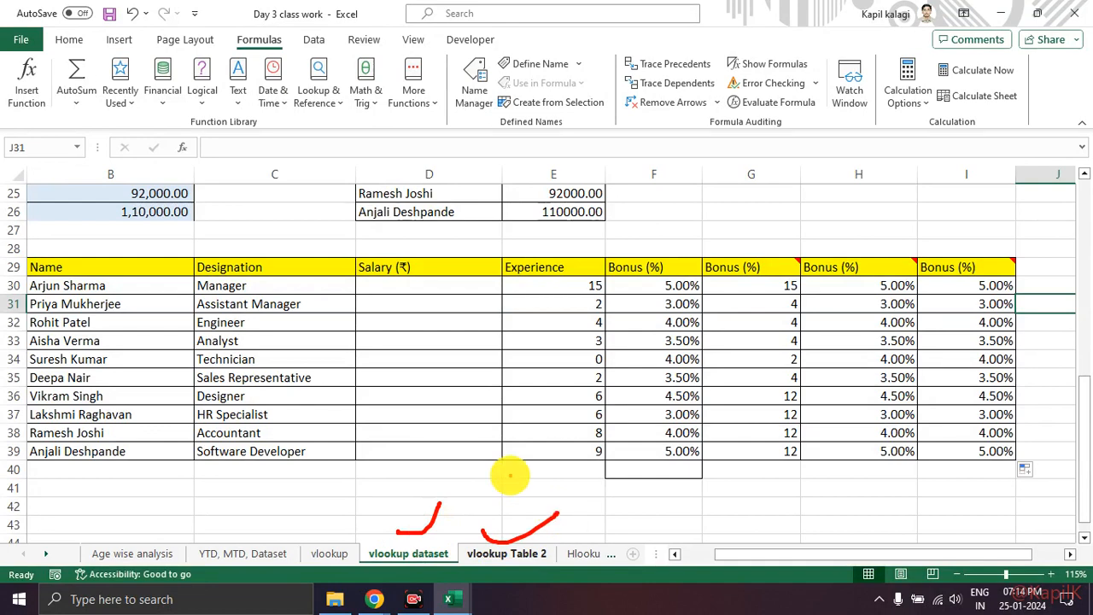
pyautogui.press('Escape')
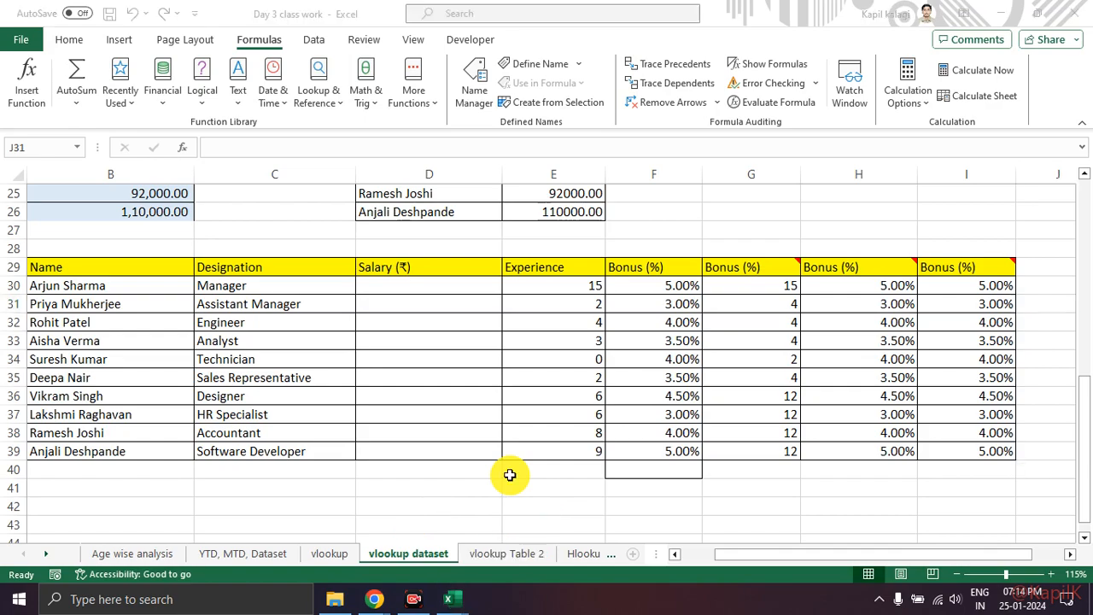
pyautogui.hotkey('ctrl', '1')
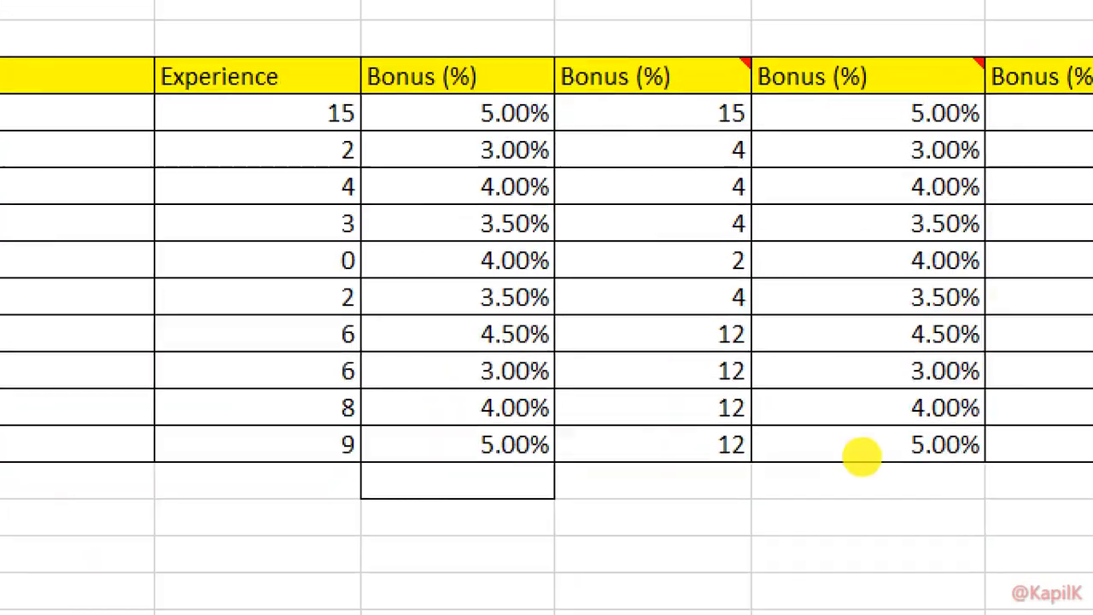
pyautogui.press('Escape')
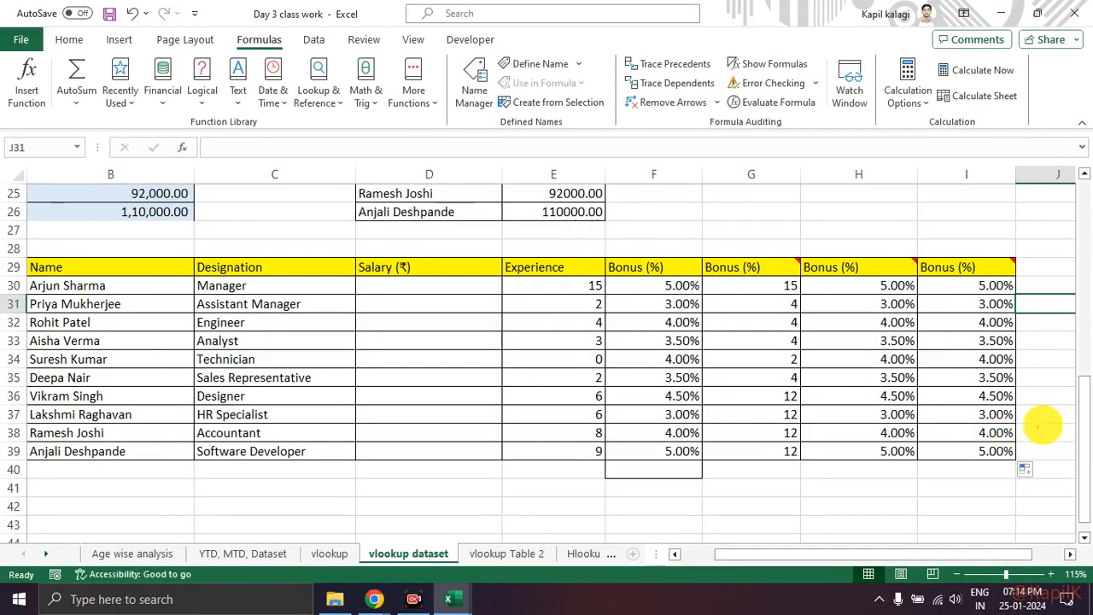
pyautogui.moveTo(980, 259); pyautogui.dragTo(1023, 243)
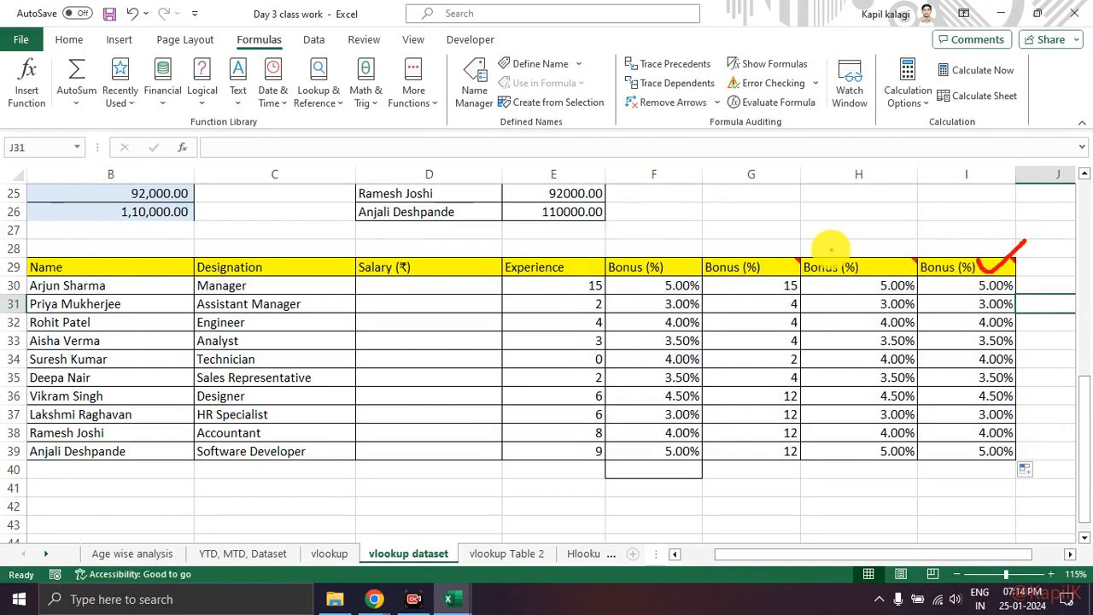
pyautogui.moveTo(819, 261); pyautogui.dragTo(878, 244)
pyautogui.press('Escape')
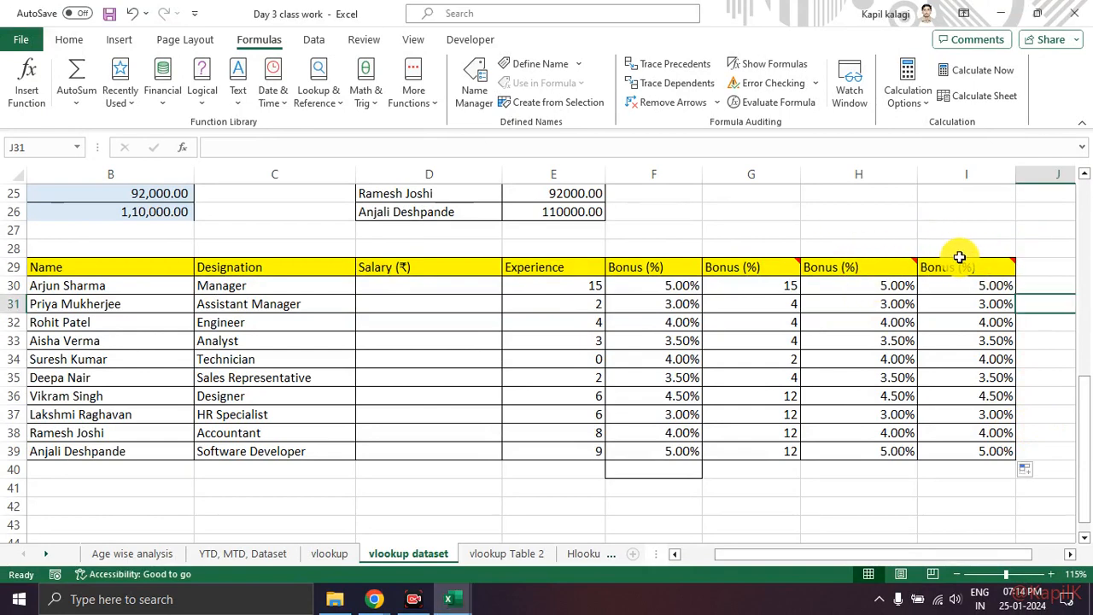
pyautogui.moveTo(954, 248); pyautogui.dragTo(1013, 214)
pyautogui.moveTo(837, 252)
pyautogui.mouseDown()
pyautogui.moveTo(856, 271)
pyautogui.moveTo(896, 217)
pyautogui.mouseUp()
pyautogui.moveTo(744, 255); pyautogui.dragTo(787, 211)
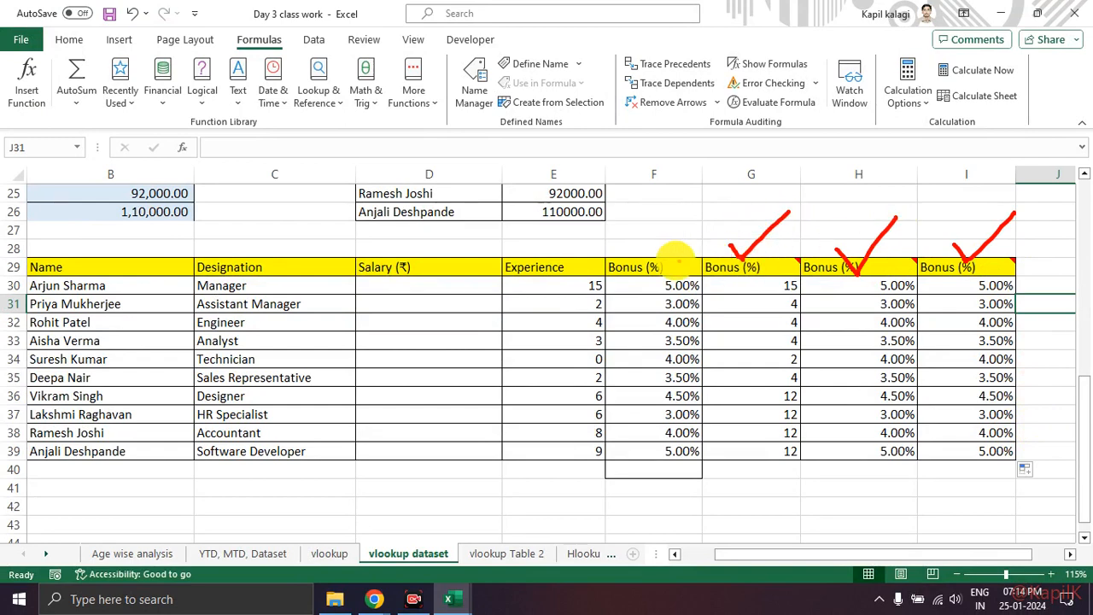
pyautogui.moveTo(630, 248); pyautogui.dragTo(681, 230)
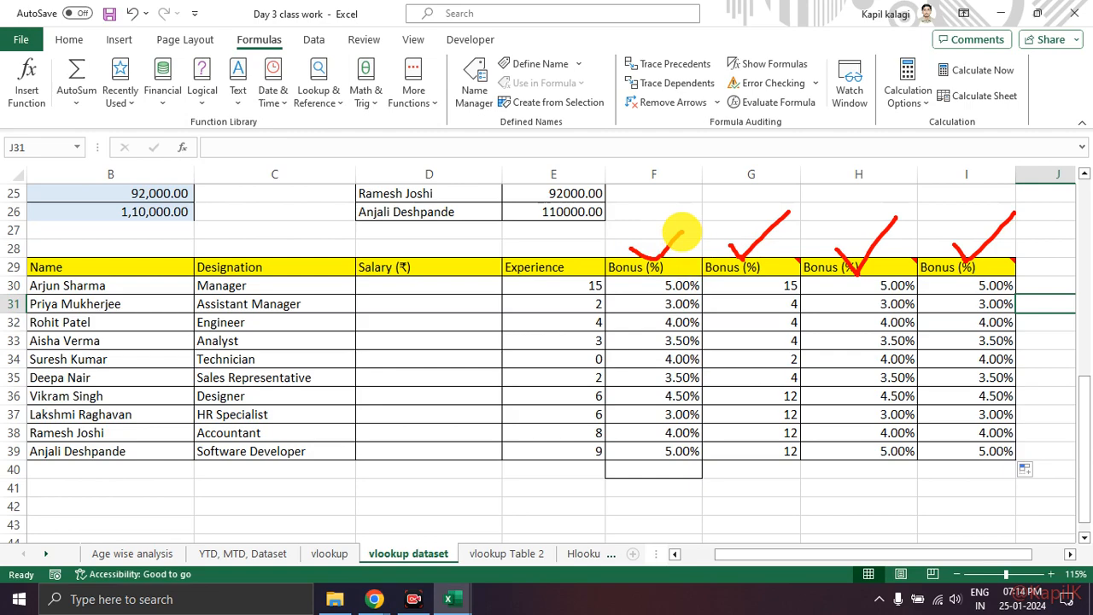
# Step: Review the source tables Table 1, Table 2 and Table 3 in the upper rows of the vlookup dataset sheet
pyautogui.scroll(5, 780, 347)
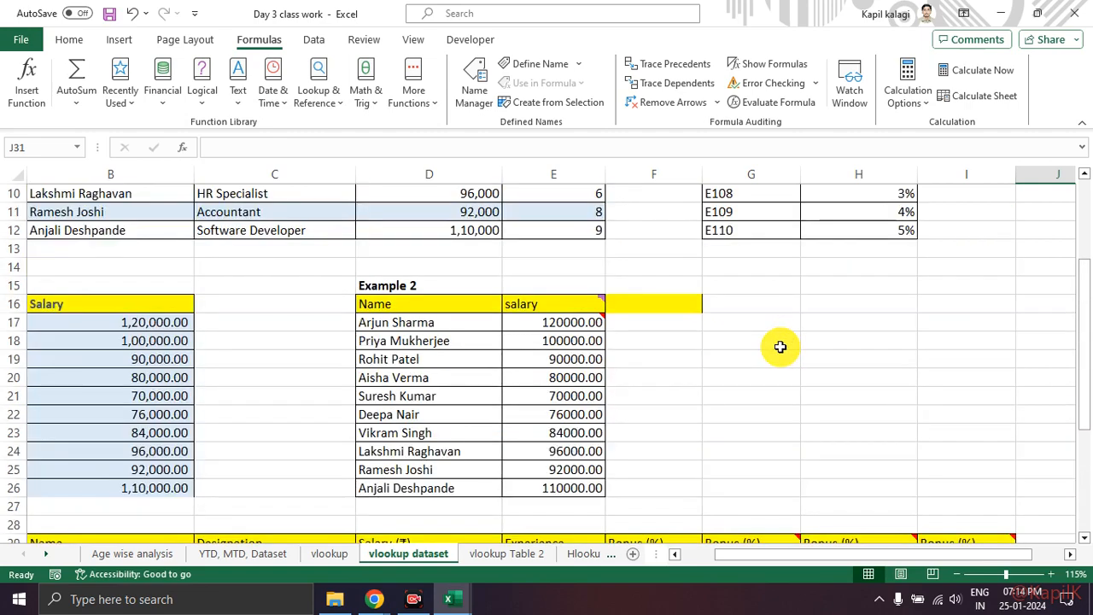
pyautogui.scroll(3, 779, 347)
pyautogui.moveTo(804, 559); pyautogui.dragTo(934, 555)
pyautogui.scroll(-2, 859, 402)
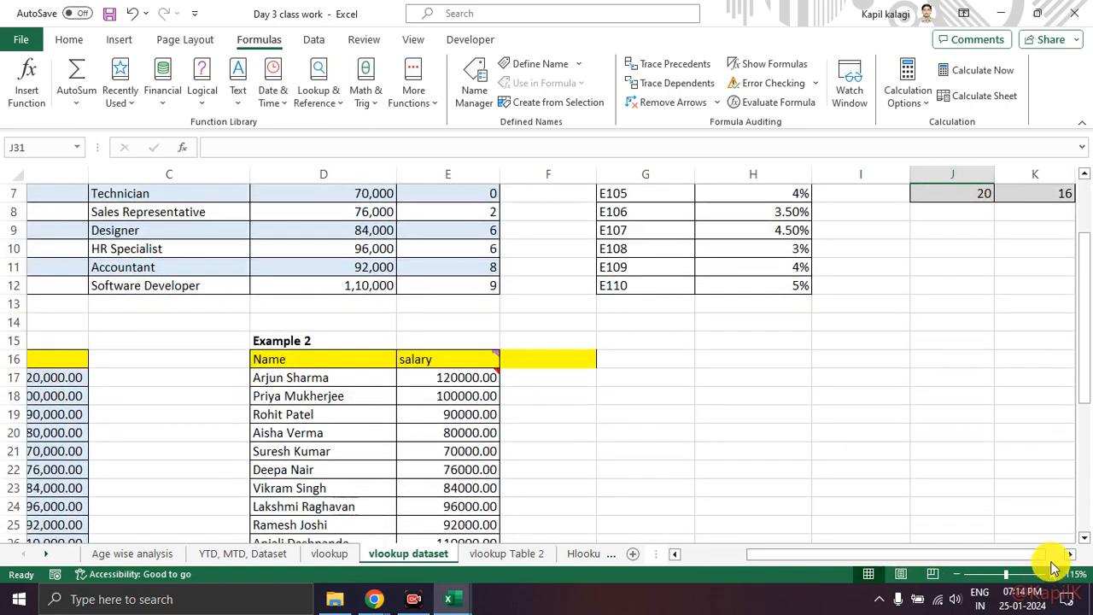
pyautogui.click(1070, 554)
pyautogui.click(1070, 554)
pyautogui.scroll(2, 748, 475)
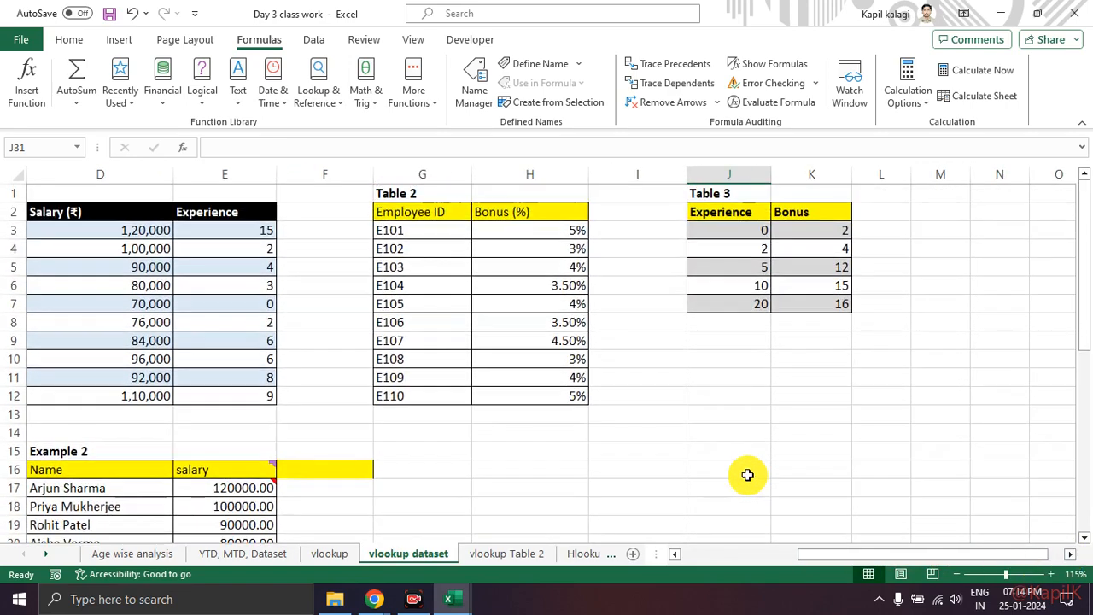
pyautogui.click(732, 430)
pyautogui.moveTo(843, 556); pyautogui.dragTo(688, 554)
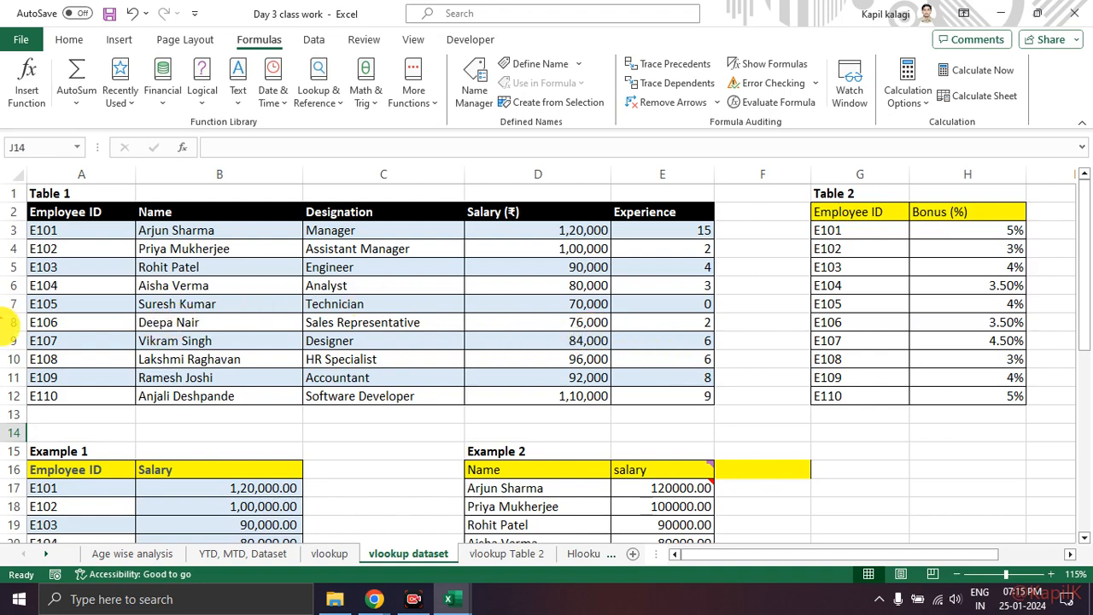
# Step: Count Table 1's columns from Employee ID to identify the column index of Salary (₹)
pyautogui.moveTo(57, 194); pyautogui.dragTo(160, 152)
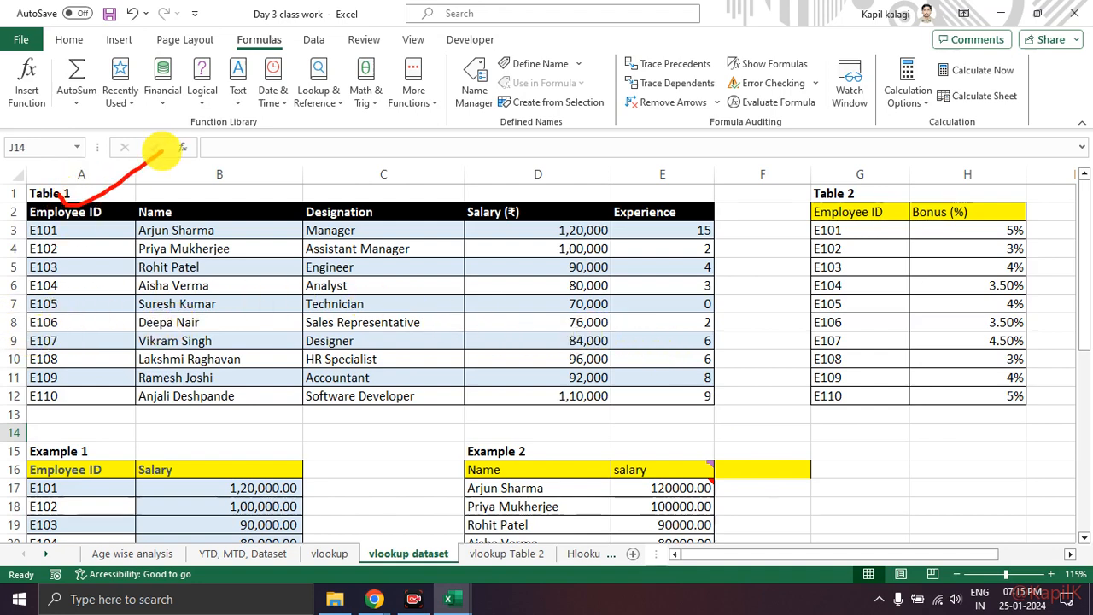
pyautogui.moveTo(518, 183); pyautogui.dragTo(593, 188)
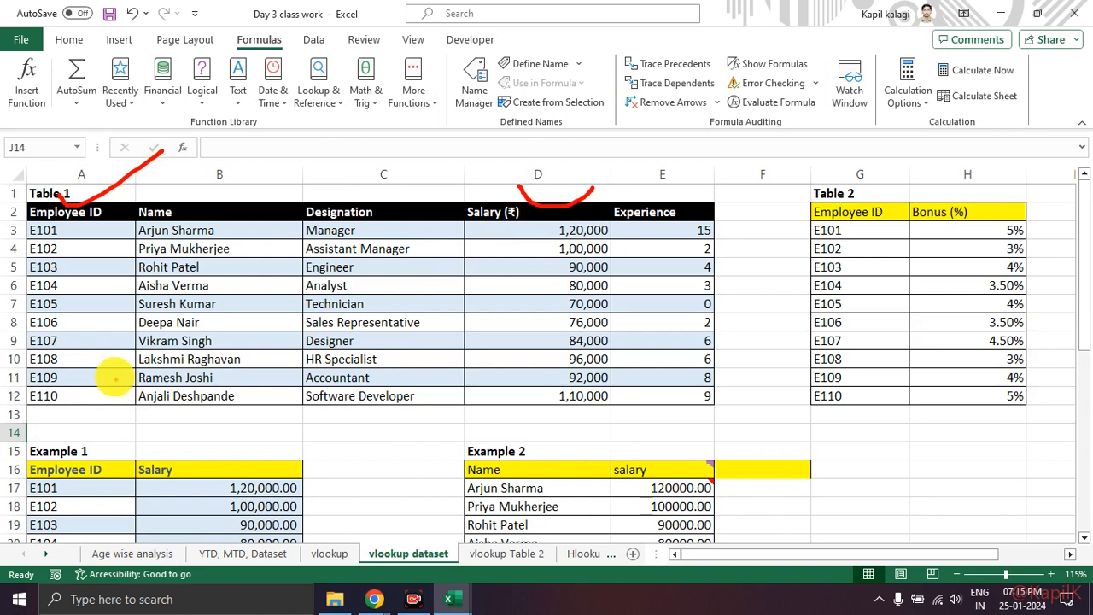
pyautogui.moveTo(77, 316)
pyautogui.mouseDown()
pyautogui.moveTo(97, 304)
pyautogui.moveTo(101, 339)
pyautogui.moveTo(117, 340)
pyautogui.mouseUp()
pyautogui.moveTo(220, 309); pyautogui.dragTo(263, 330)
pyautogui.moveTo(365, 300)
pyautogui.mouseDown()
pyautogui.moveTo(393, 321)
pyautogui.moveTo(354, 341)
pyautogui.mouseUp()
pyautogui.moveTo(517, 290)
pyautogui.mouseDown()
pyautogui.moveTo(488, 332)
pyautogui.moveTo(518, 352)
pyautogui.mouseUp()
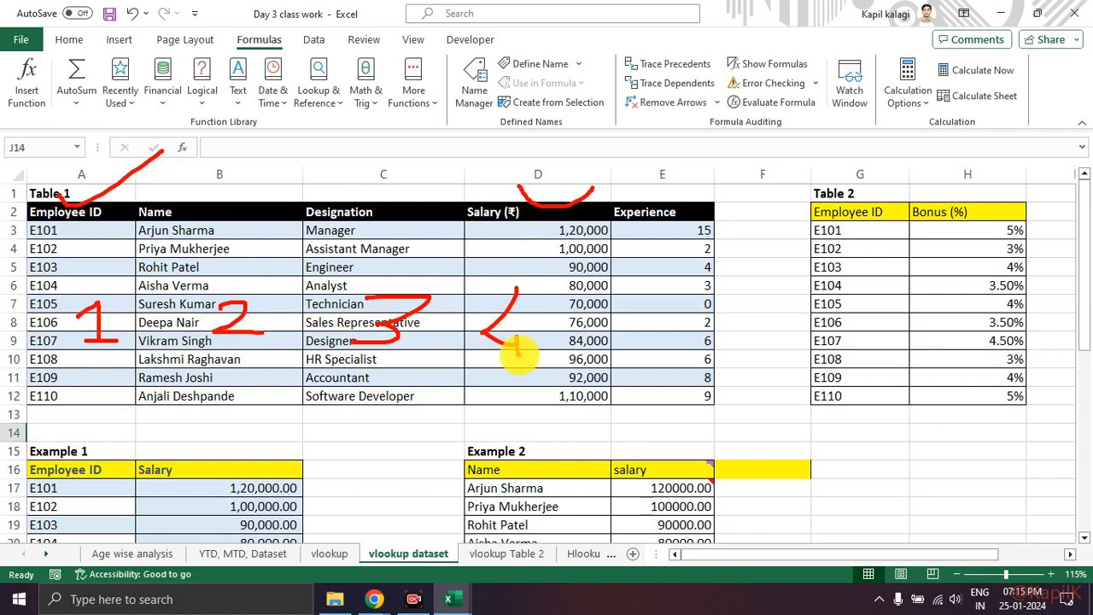
pyautogui.moveTo(532, 272)
pyautogui.mouseDown()
pyautogui.moveTo(512, 403)
pyautogui.moveTo(500, 276)
pyautogui.moveTo(533, 271)
pyautogui.mouseUp()
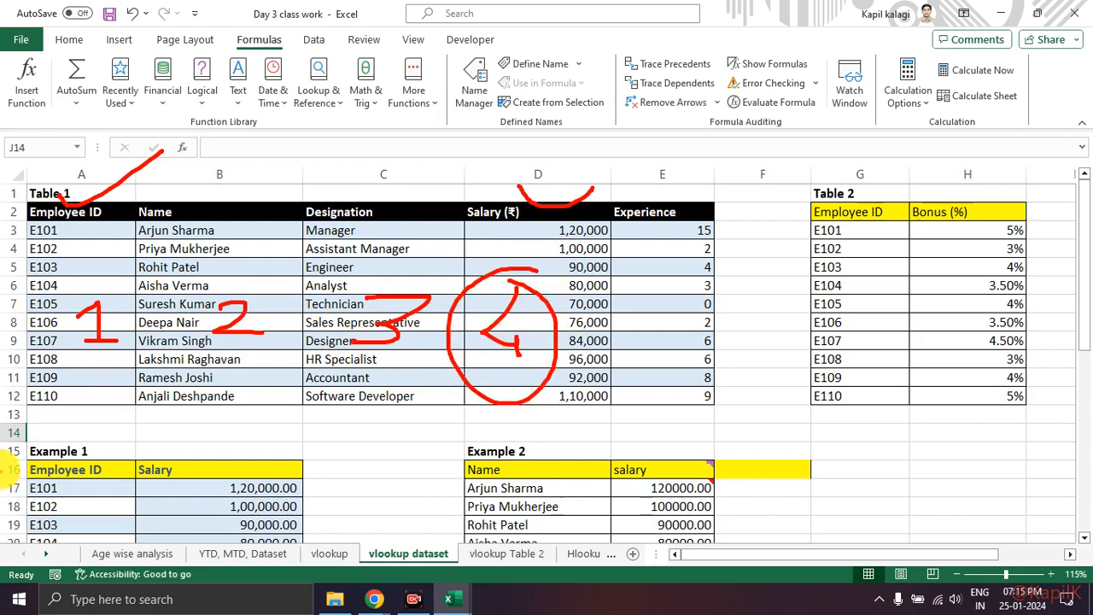
# Step: Review Table 1's Name to Salary (₹) range B3:D12 as the source for the salary lookups in Example 2
pyautogui.moveTo(83, 396)
pyautogui.mouseDown()
pyautogui.moveTo(91, 440)
pyautogui.moveTo(501, 402)
pyautogui.moveTo(502, 417)
pyautogui.mouseUp()
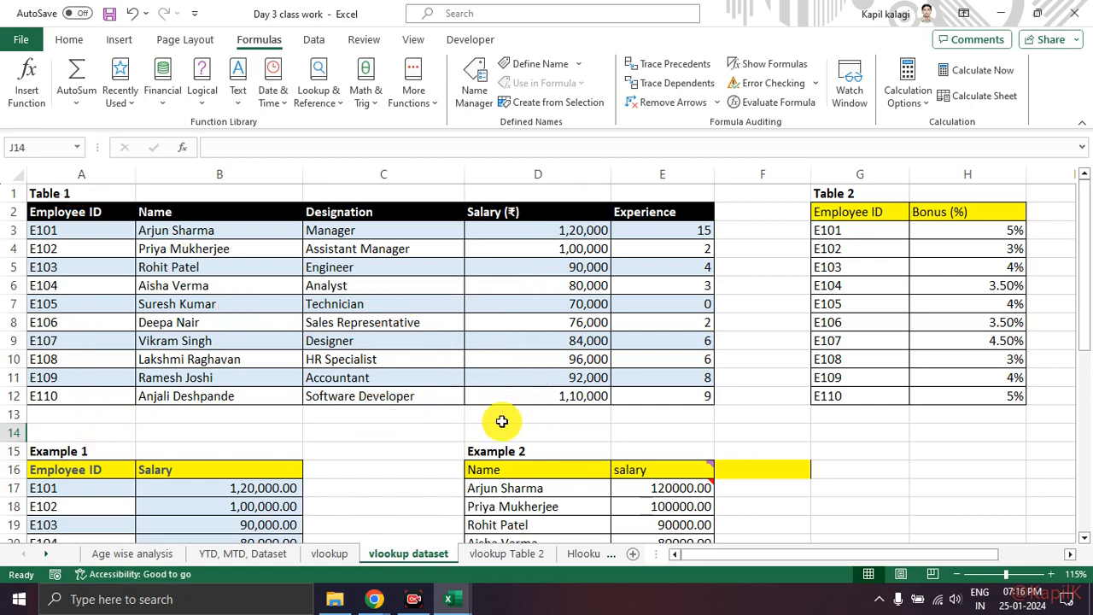
pyautogui.scroll(-4, 501, 419)
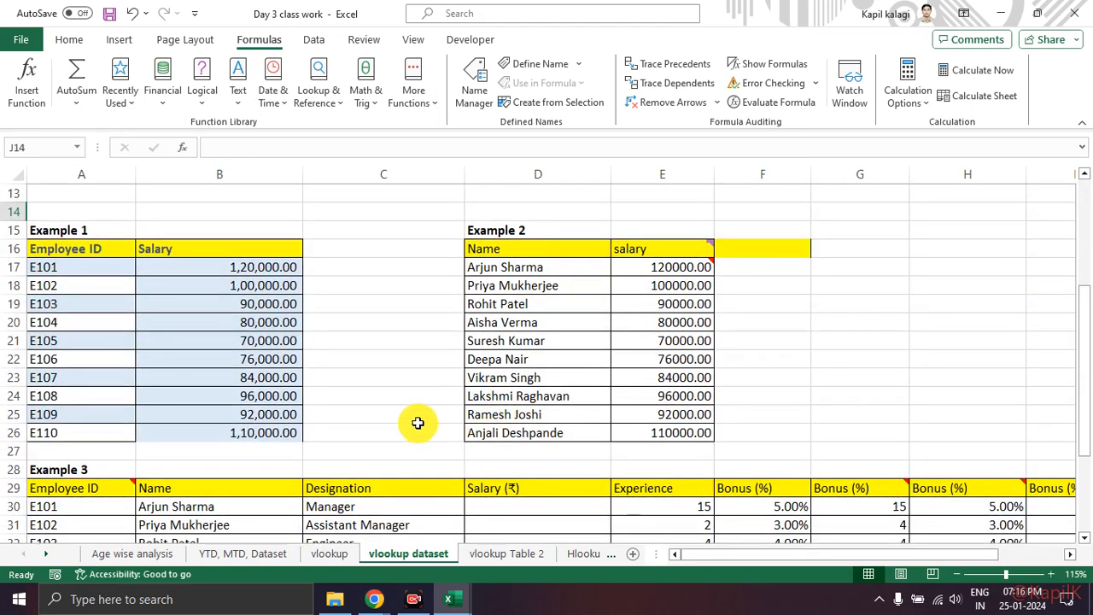
pyautogui.scroll(4, 416, 421)
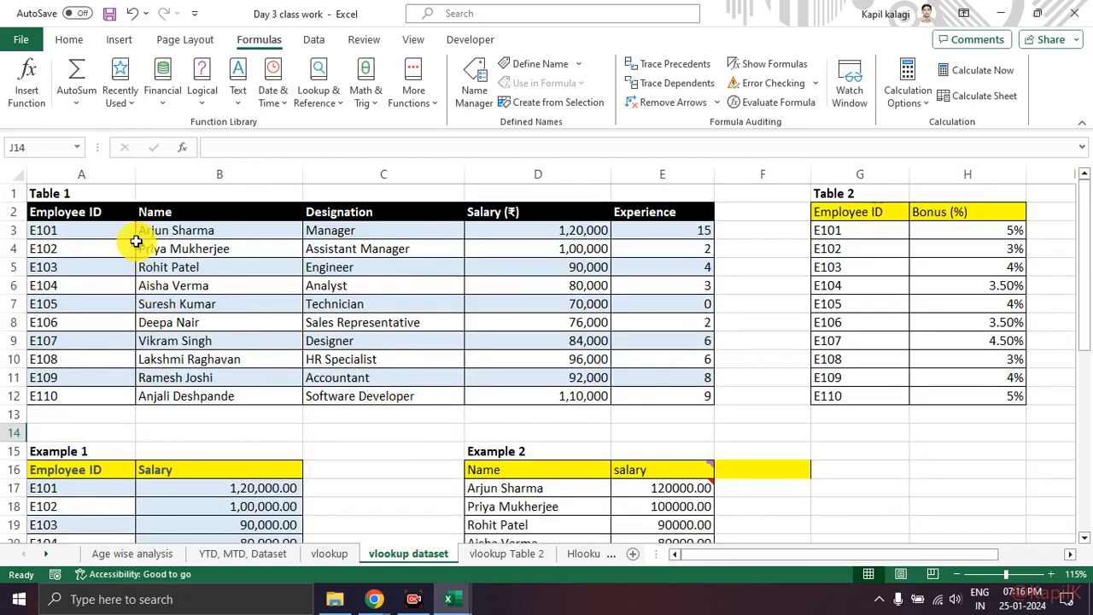
pyautogui.click(191, 230)
pyautogui.moveTo(191, 230); pyautogui.dragTo(518, 397)
pyautogui.click(373, 444)
pyautogui.scroll(-2, 319, 361)
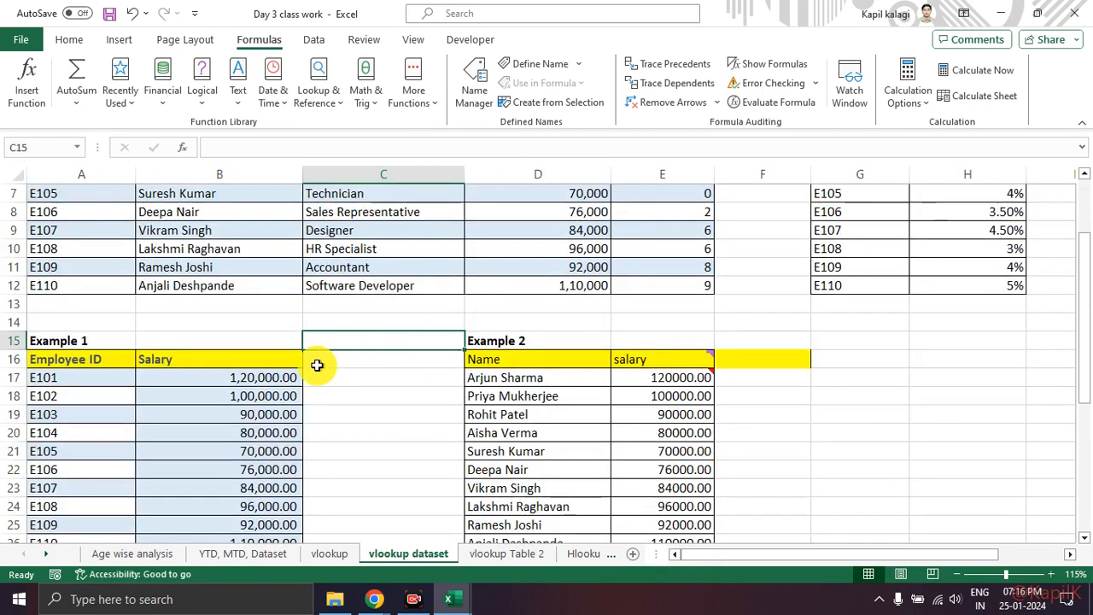
pyautogui.scroll(-2, 639, 411)
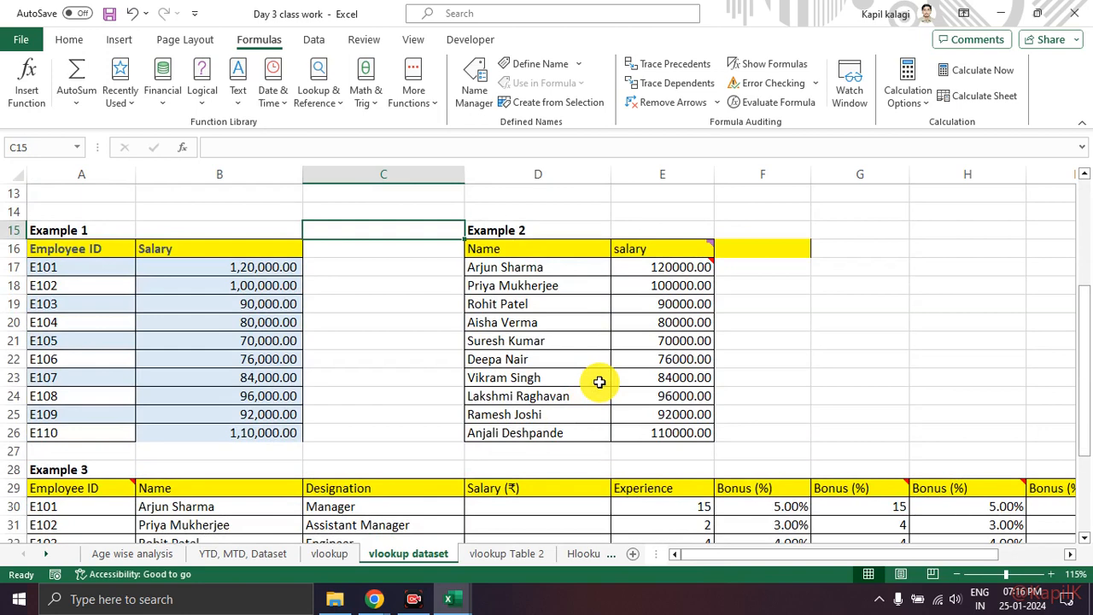
# Step: Examine the VLOOKUP formula in E17 of Example 2 against the Table 1 columns B to D it references
pyautogui.click(692, 271)
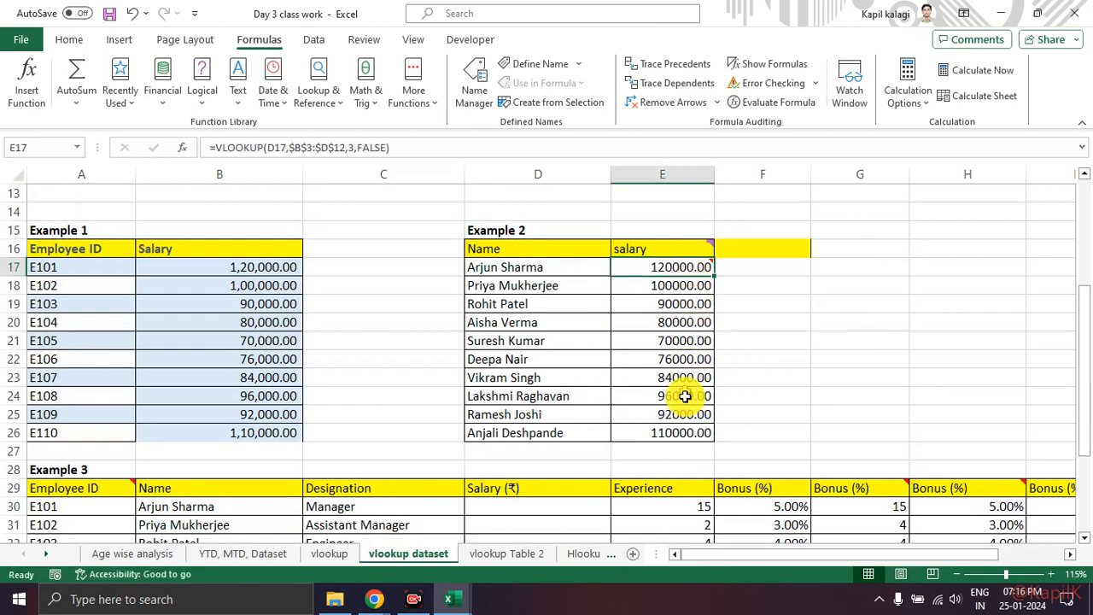
pyautogui.scroll(4, 690, 427)
pyautogui.moveTo(215, 363); pyautogui.dragTo(603, 520)
pyautogui.scroll(-2, 748, 482)
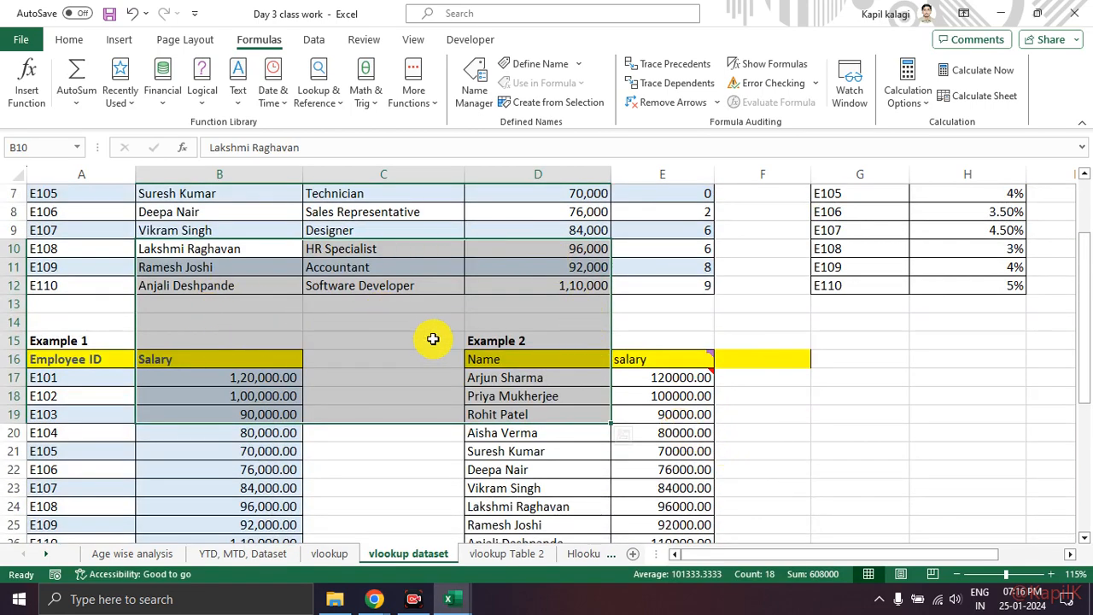
pyautogui.scroll(2, 433, 339)
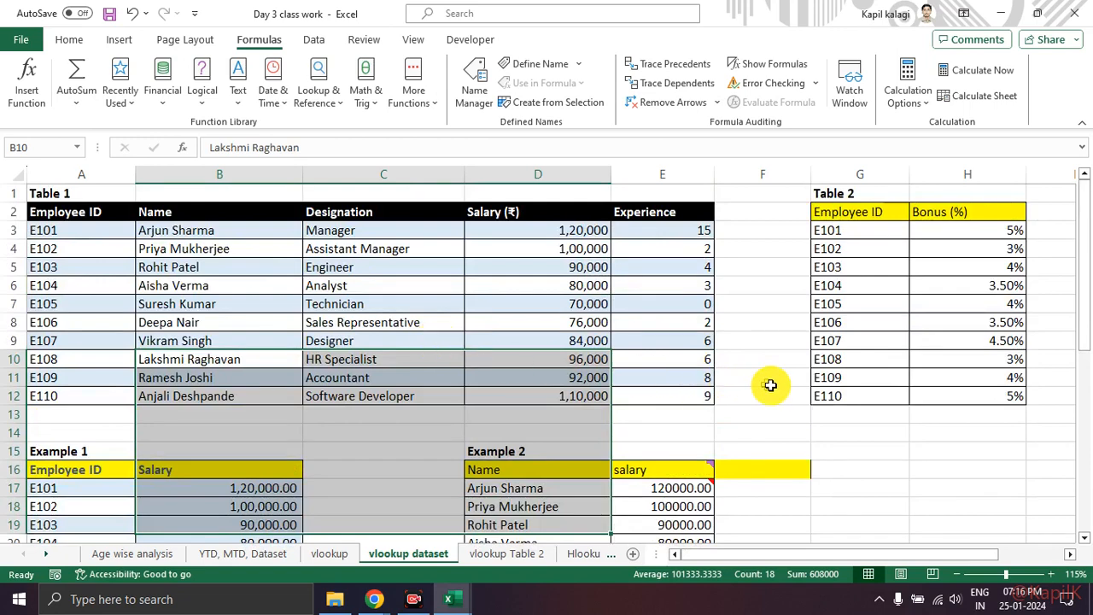
pyautogui.click(725, 415)
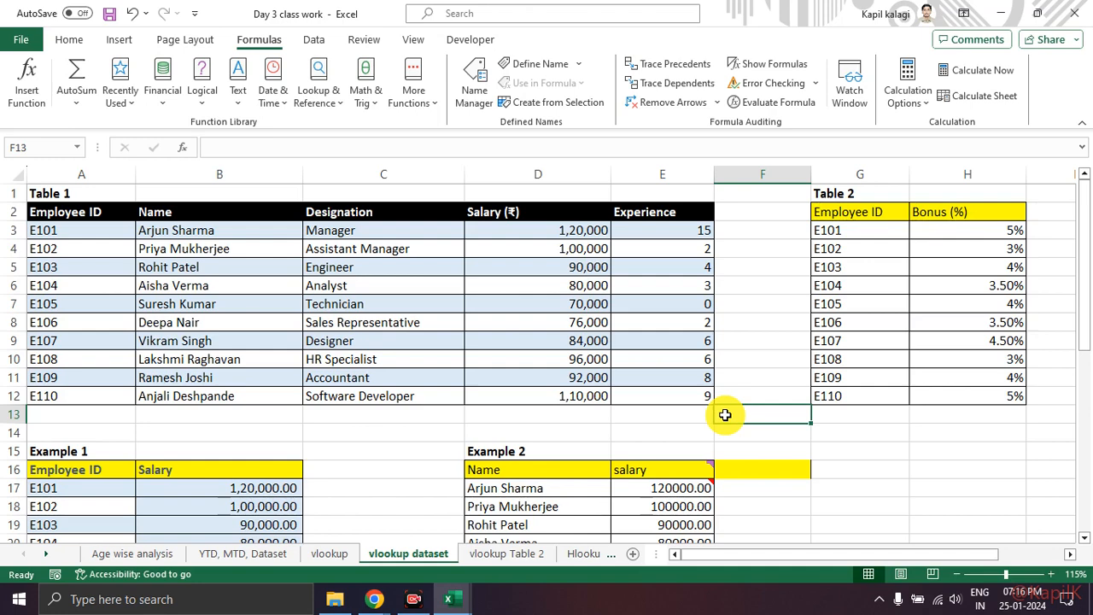
# Step: Examine the salary results in Example 2 together with the employee names used as their lookup values
pyautogui.scroll(-3, 725, 416)
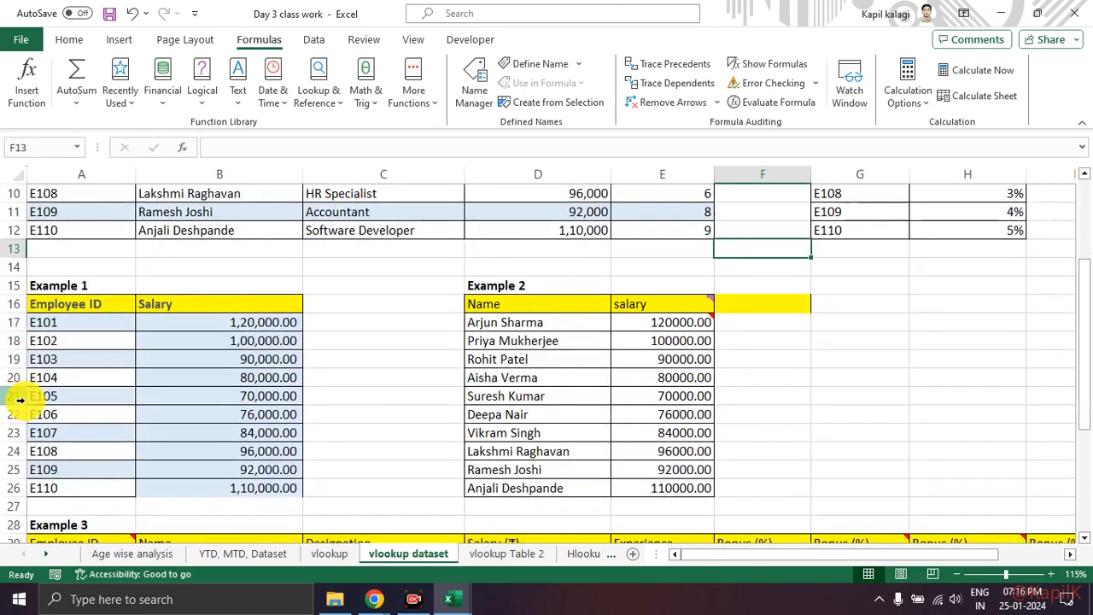
pyautogui.scroll(-2, 282, 401)
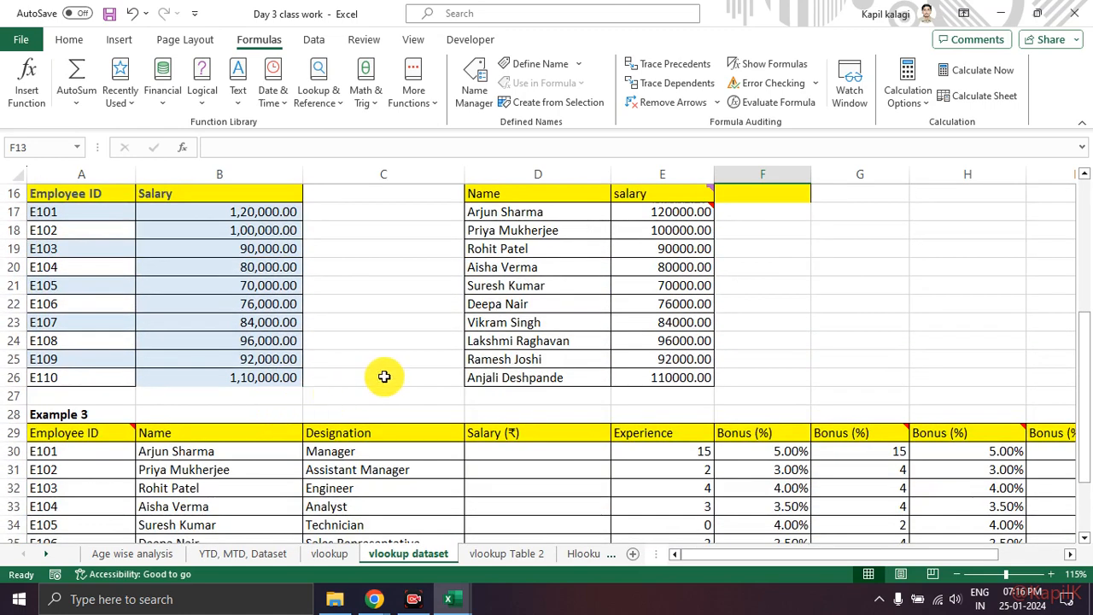
pyautogui.moveTo(701, 271)
pyautogui.mouseDown()
pyautogui.moveTo(615, 275)
pyautogui.moveTo(635, 270)
pyautogui.mouseUp()
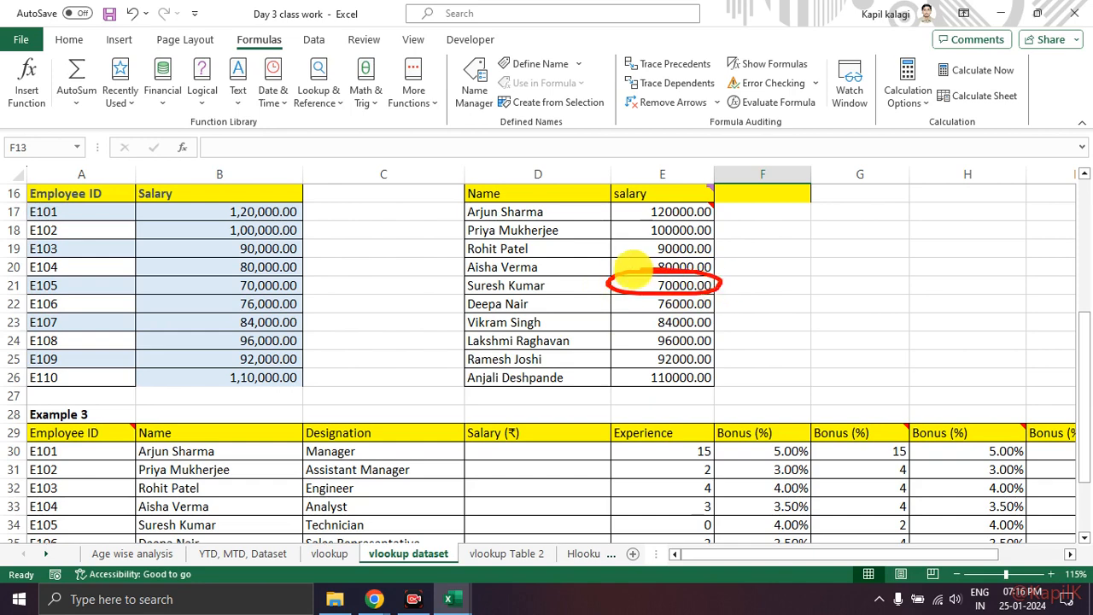
pyautogui.moveTo(699, 375)
pyautogui.mouseDown()
pyautogui.moveTo(620, 373)
pyautogui.moveTo(671, 362)
pyautogui.moveTo(647, 360)
pyautogui.mouseUp()
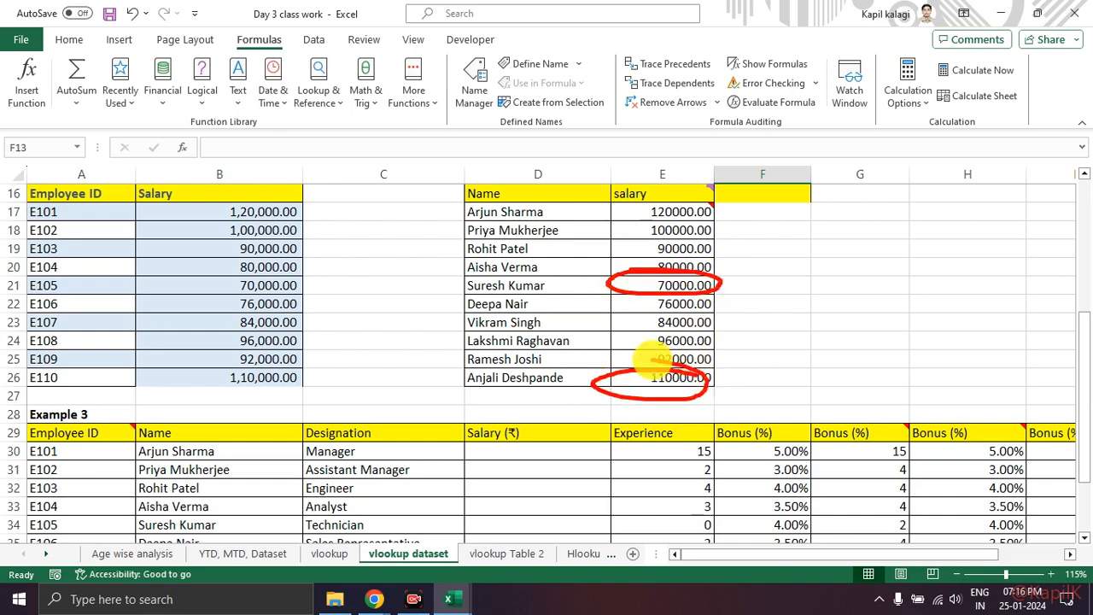
pyautogui.moveTo(462, 224); pyautogui.dragTo(522, 223)
pyautogui.moveTo(469, 254); pyautogui.dragTo(541, 254)
pyautogui.moveTo(457, 276); pyautogui.dragTo(518, 271)
pyautogui.moveTo(459, 328); pyautogui.dragTo(510, 324)
pyautogui.moveTo(458, 373); pyautogui.dragTo(509, 368)
pyautogui.press('Escape')
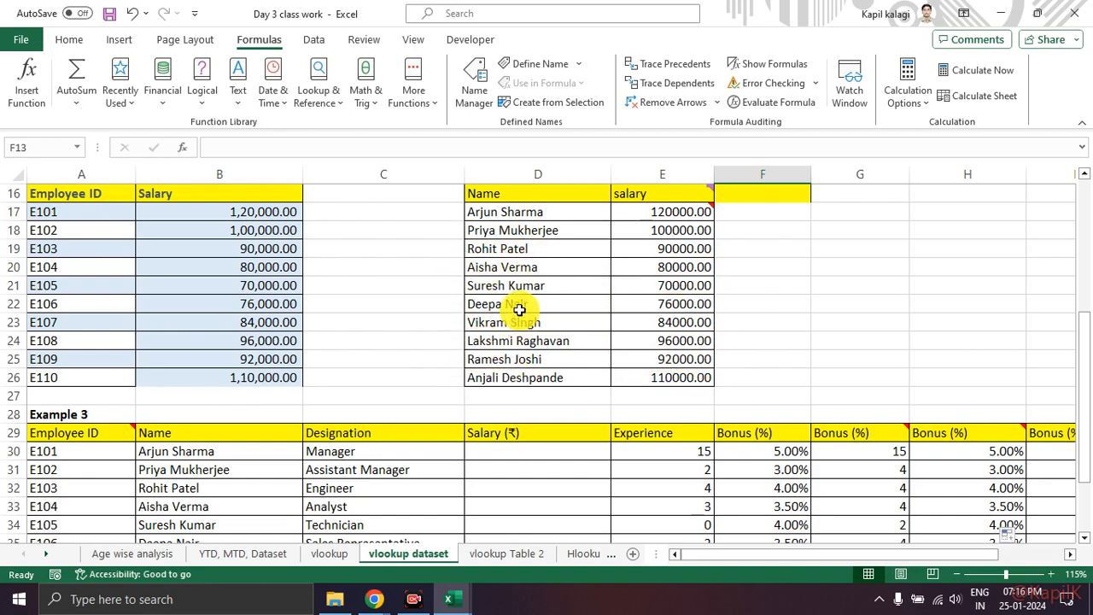
# Step: Trace the lookup name in D17 of Example 2 to Table 1's Name column and the matching salary in D3
pyautogui.scroll(2, 519, 310)
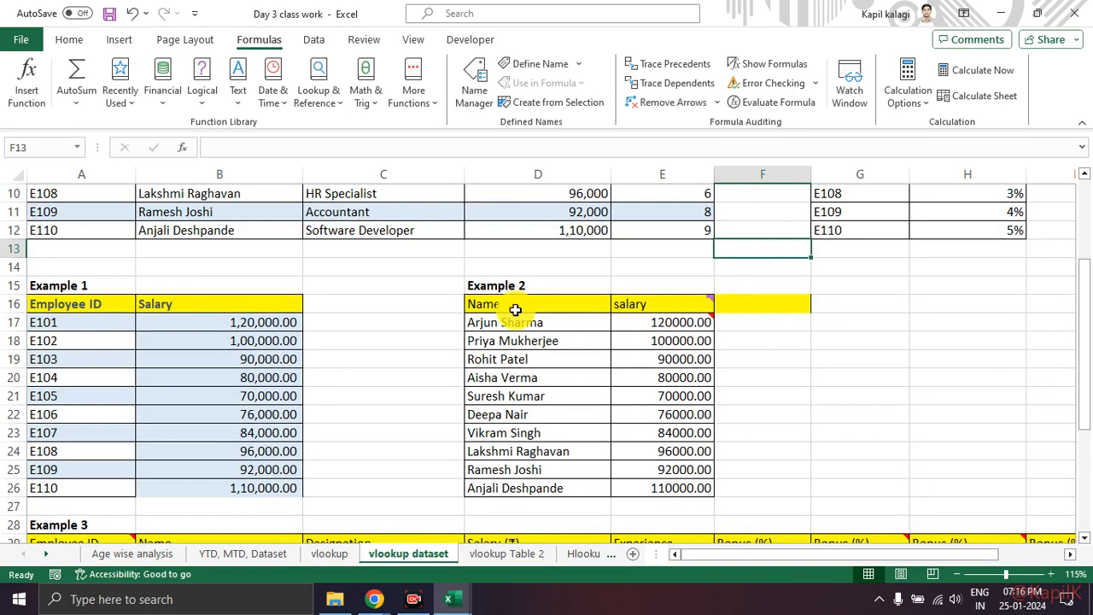
pyautogui.click(516, 322)
pyautogui.scroll(3, 471, 362)
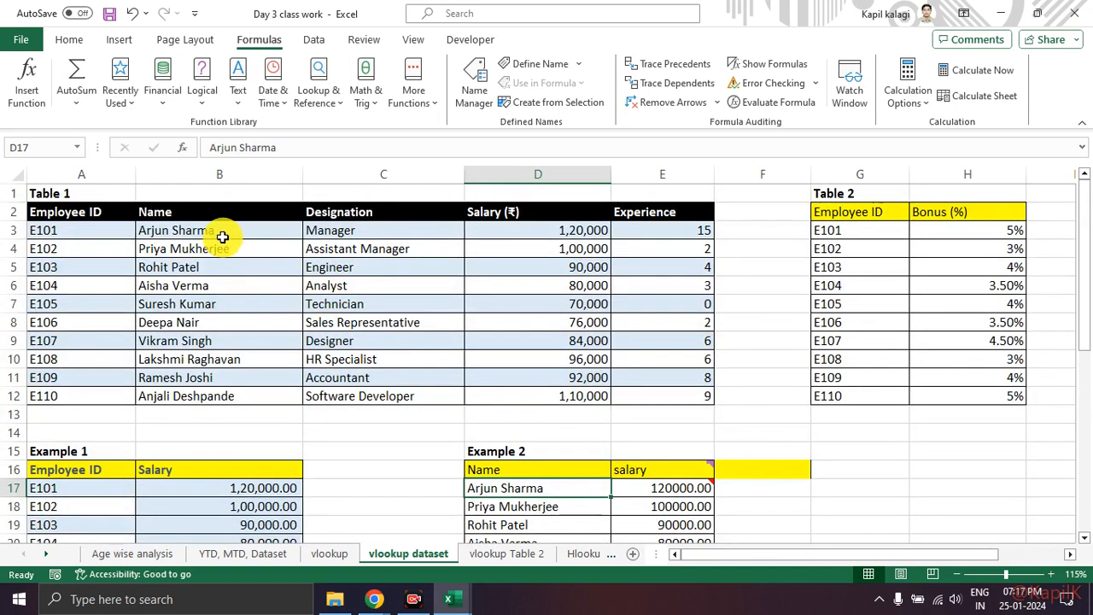
pyautogui.click(224, 232)
pyautogui.scroll(-2, 262, 280)
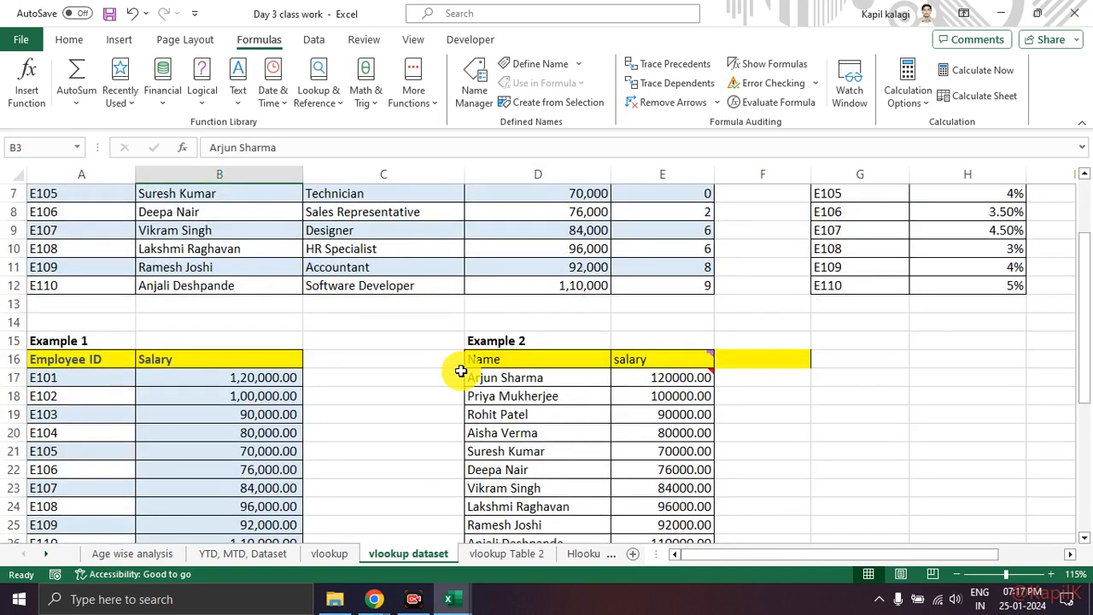
pyautogui.click(517, 380)
pyautogui.scroll(2, 455, 470)
pyautogui.click(202, 243)
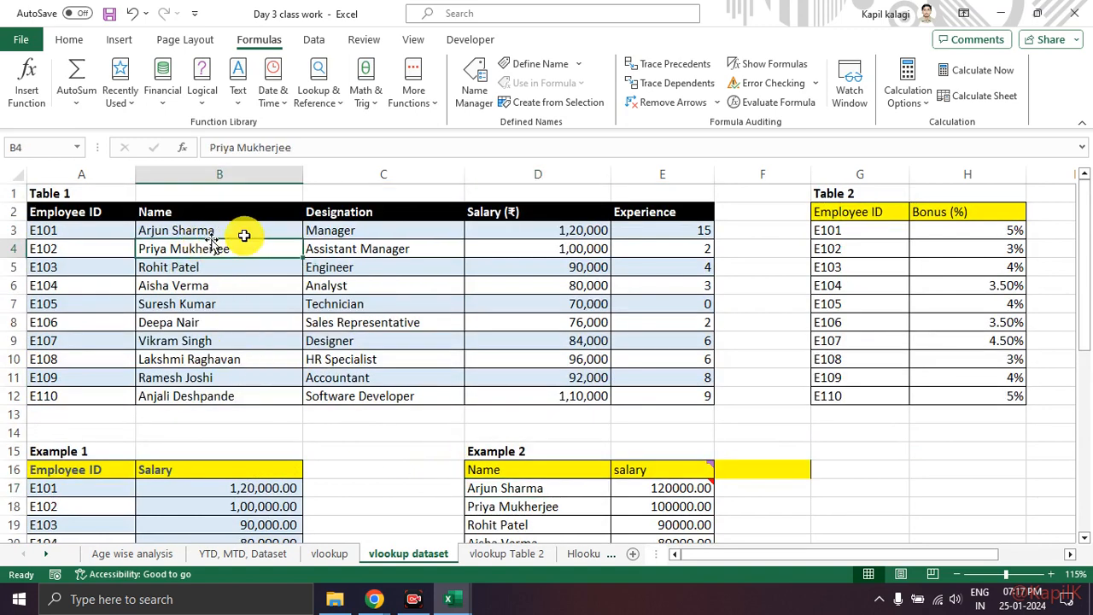
pyautogui.click(555, 228)
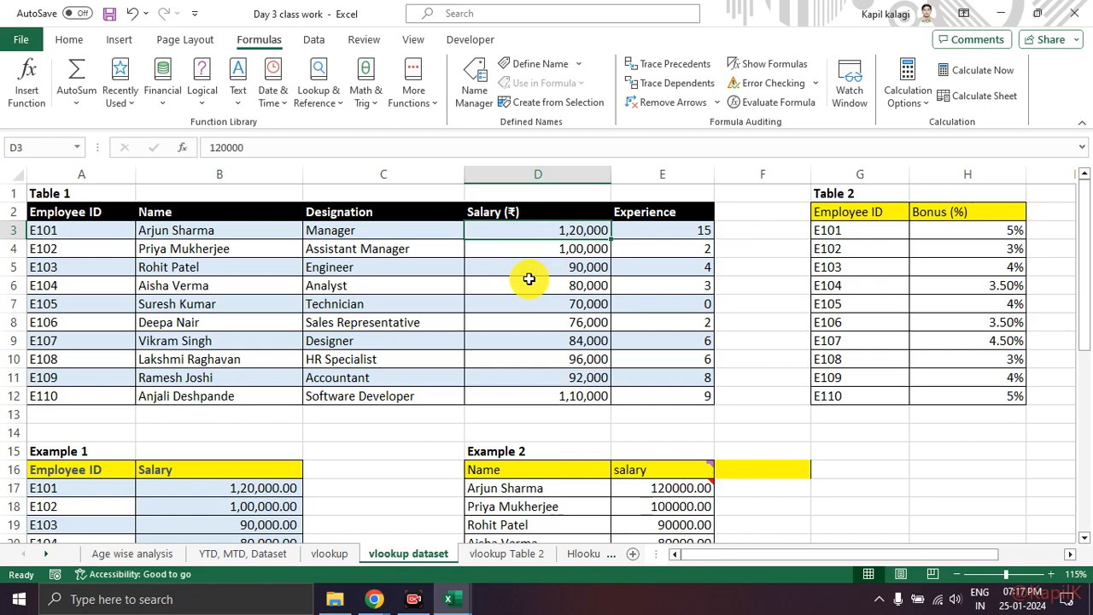
# Step: Inspect the VLOOKUP formula in E22 and relate its column index to Table 1's Salary (₹) column
pyautogui.scroll(-5, 527, 278)
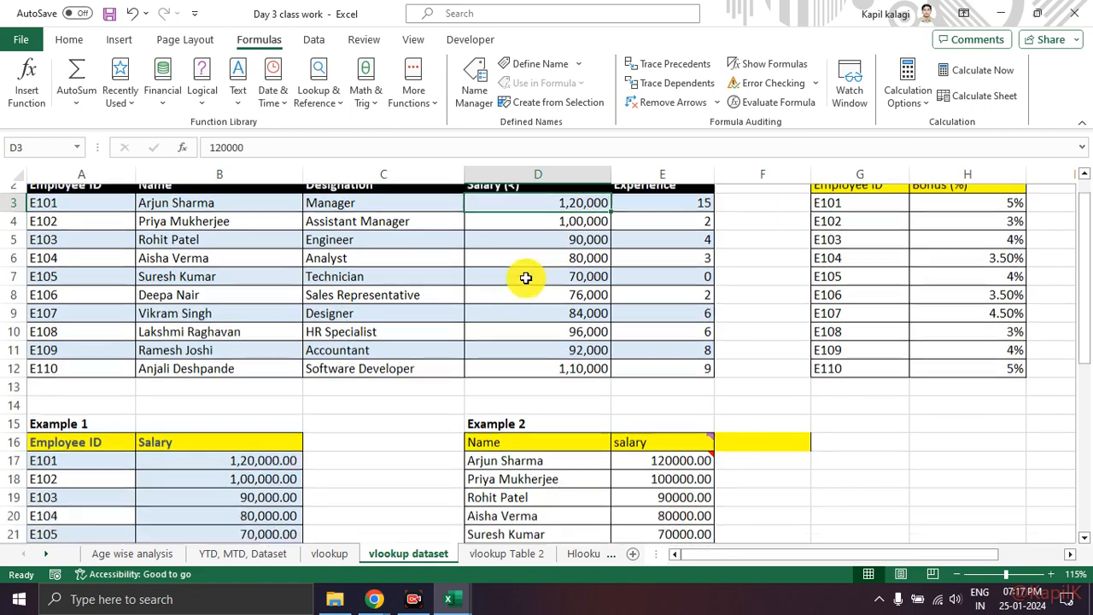
pyautogui.click(660, 307)
pyautogui.scroll(5, 598, 282)
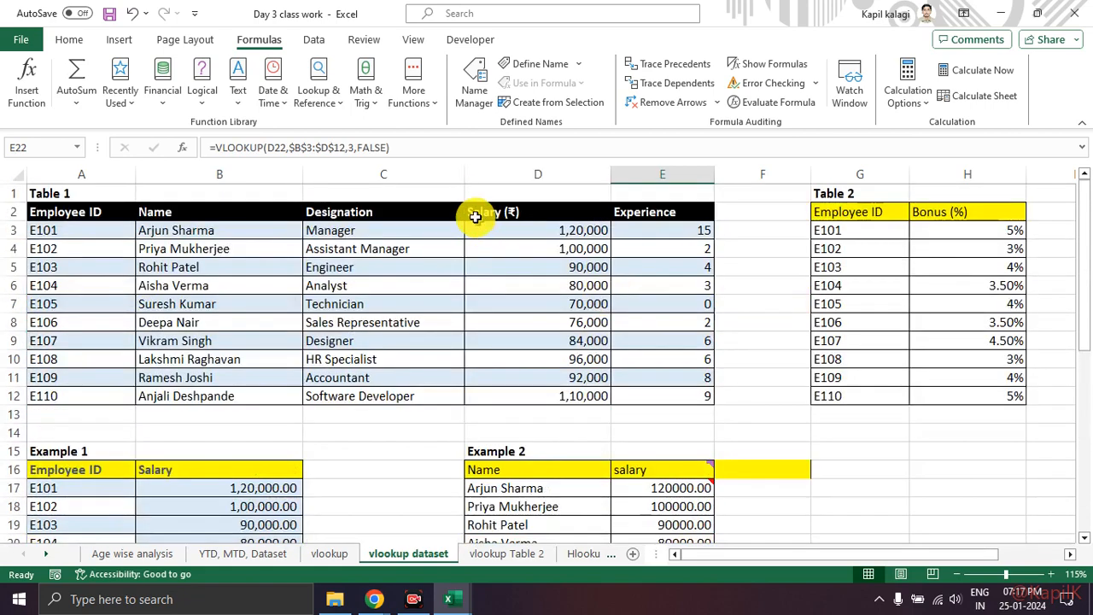
pyautogui.moveTo(378, 122)
pyautogui.mouseDown()
pyautogui.moveTo(346, 152)
pyautogui.moveTo(385, 127)
pyautogui.mouseUp()
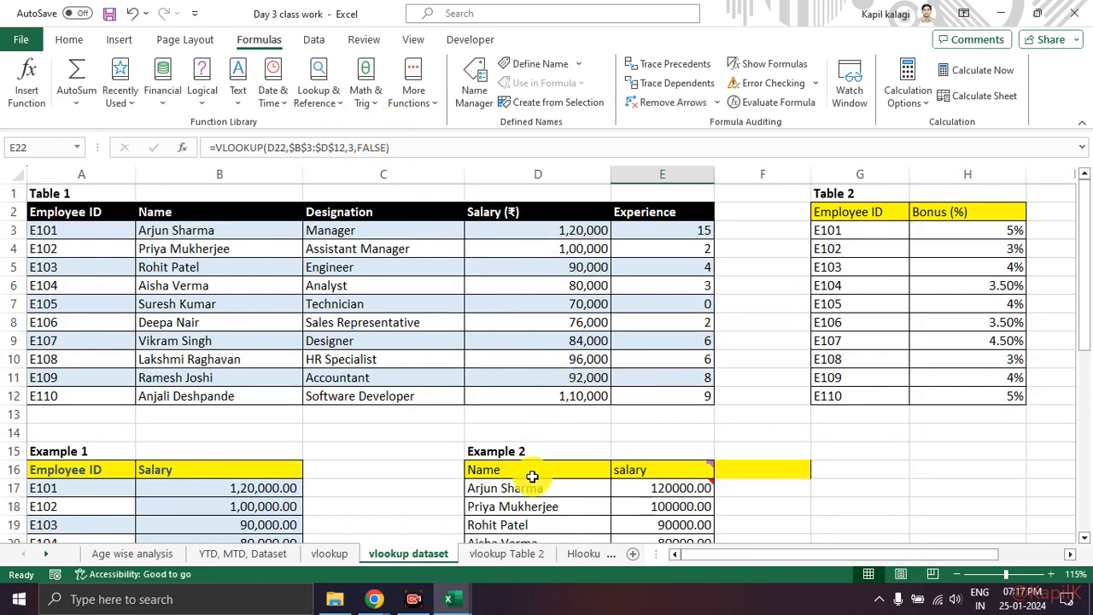
# Step: Compare Table 1's names in B3:B12 with Example 2's Name column and its salary results in E17:E26
pyautogui.moveTo(249, 232); pyautogui.dragTo(253, 396)
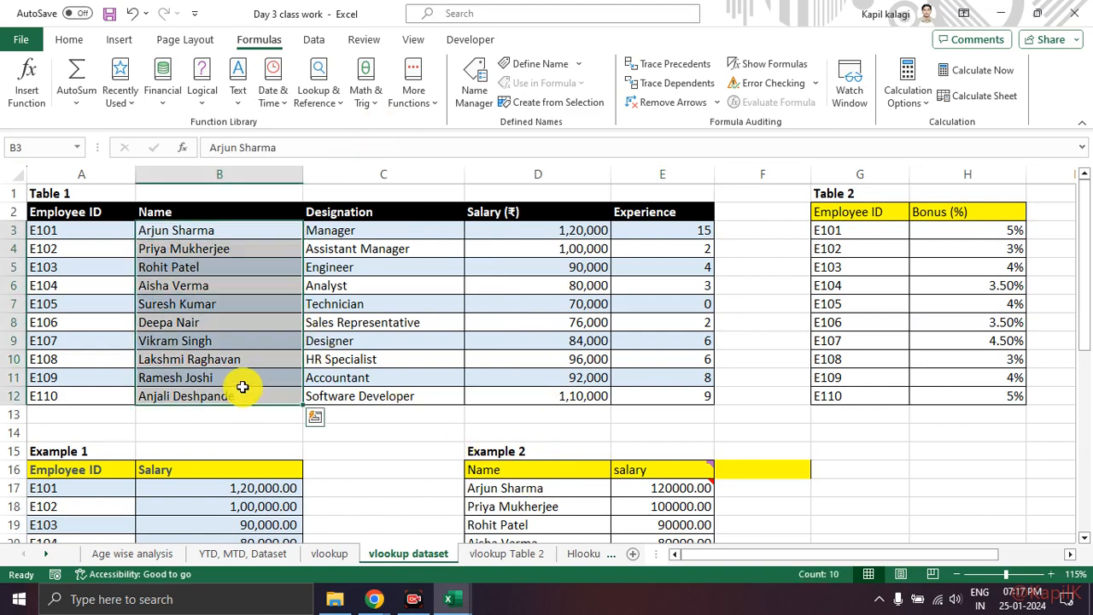
pyautogui.scroll(-3, 542, 298)
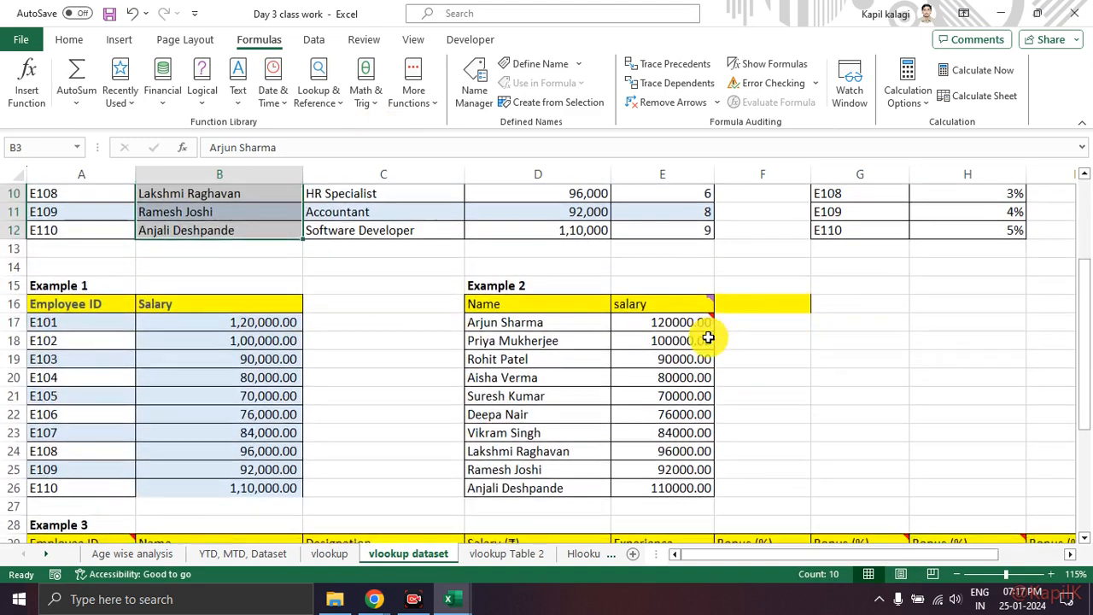
pyautogui.moveTo(708, 309); pyautogui.dragTo(700, 376)
pyautogui.click(777, 372)
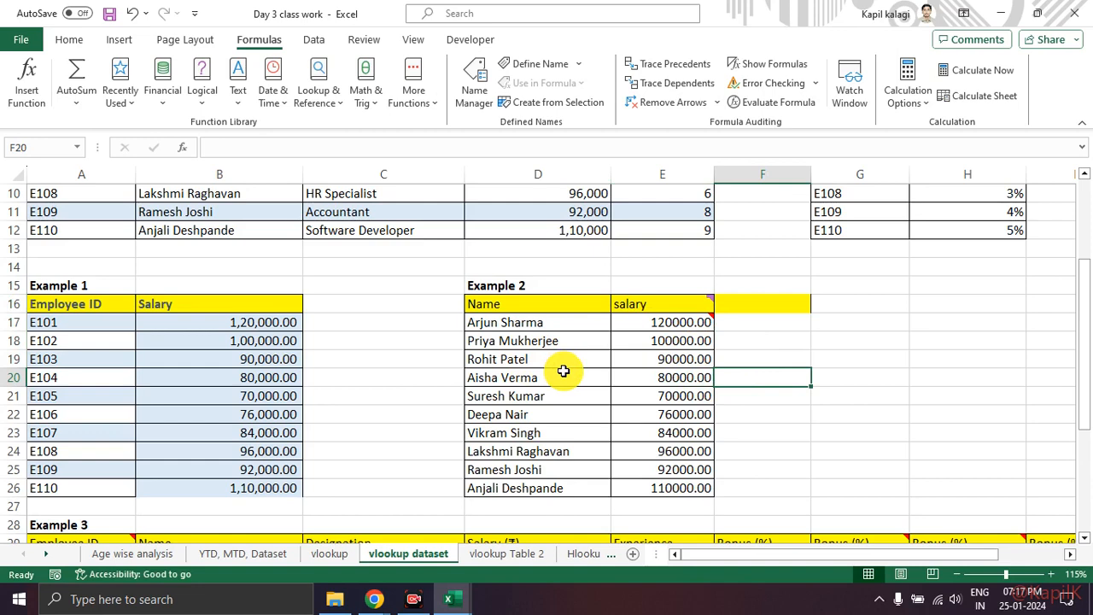
pyautogui.moveTo(493, 323); pyautogui.dragTo(521, 475)
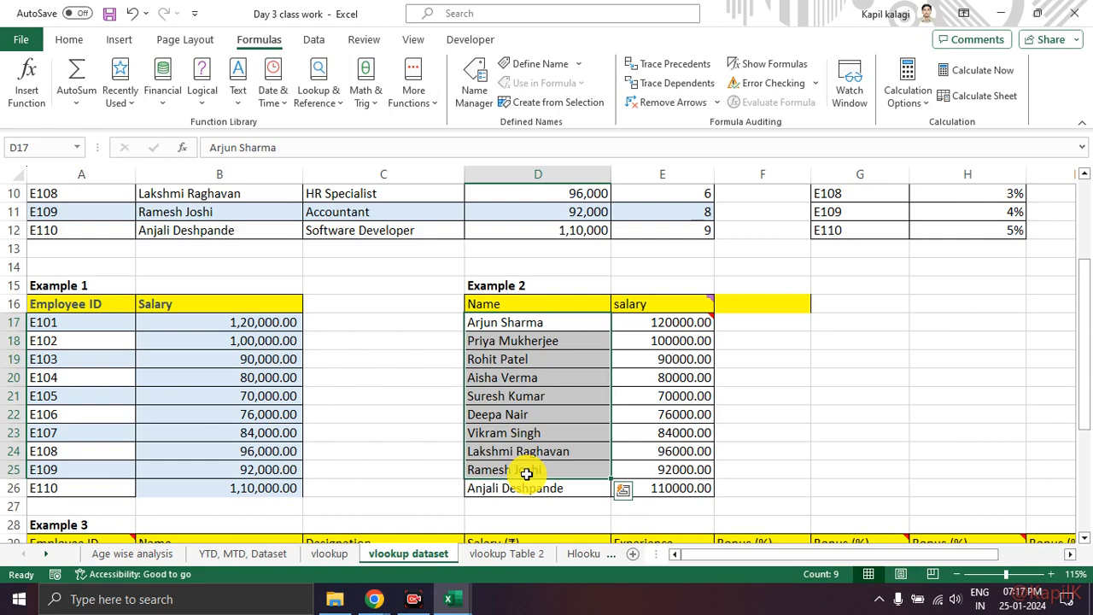
pyautogui.click(736, 432)
pyautogui.moveTo(667, 322); pyautogui.dragTo(667, 487)
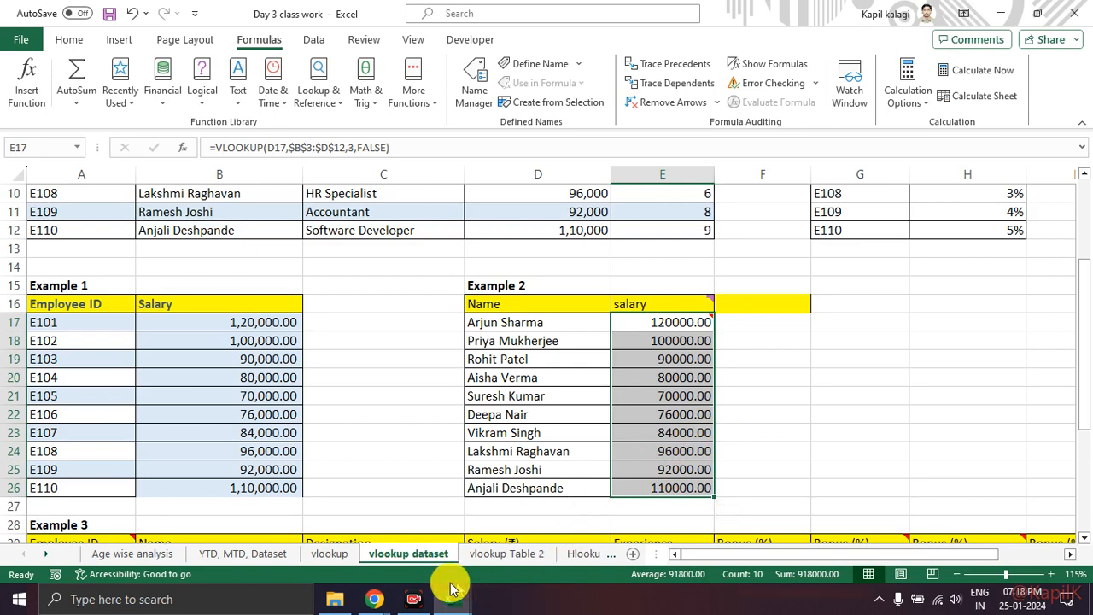
# Step: Switch to the Google Meet call, mute the microphone, dismiss the microphone notice and unmute it again
pyautogui.click(374, 599)
pyautogui.click(327, 552)
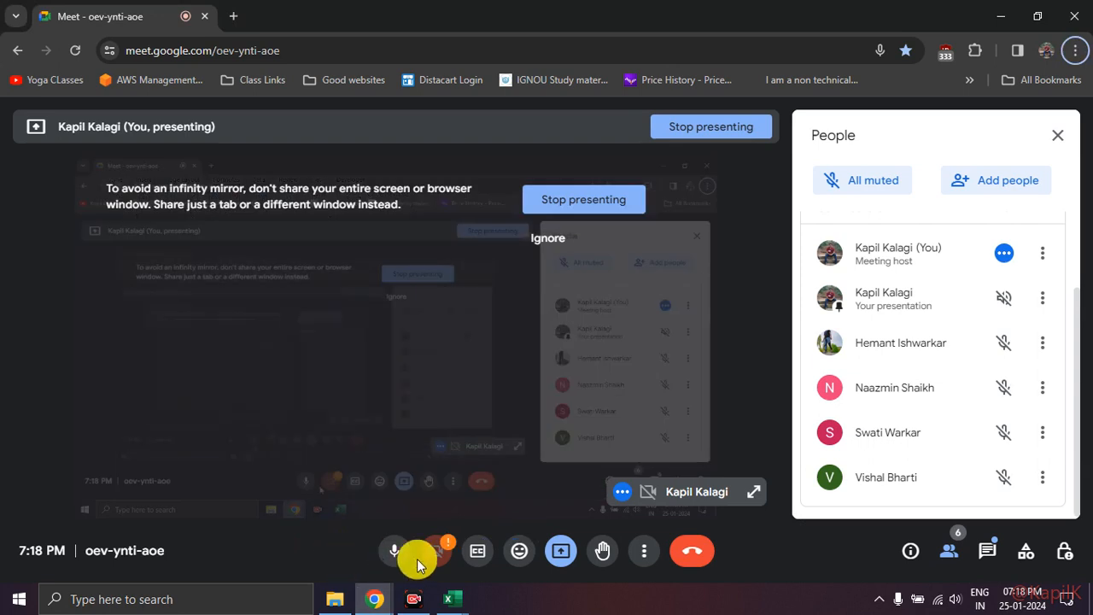
pyautogui.click(398, 550)
pyautogui.click(398, 556)
pyautogui.click(399, 557)
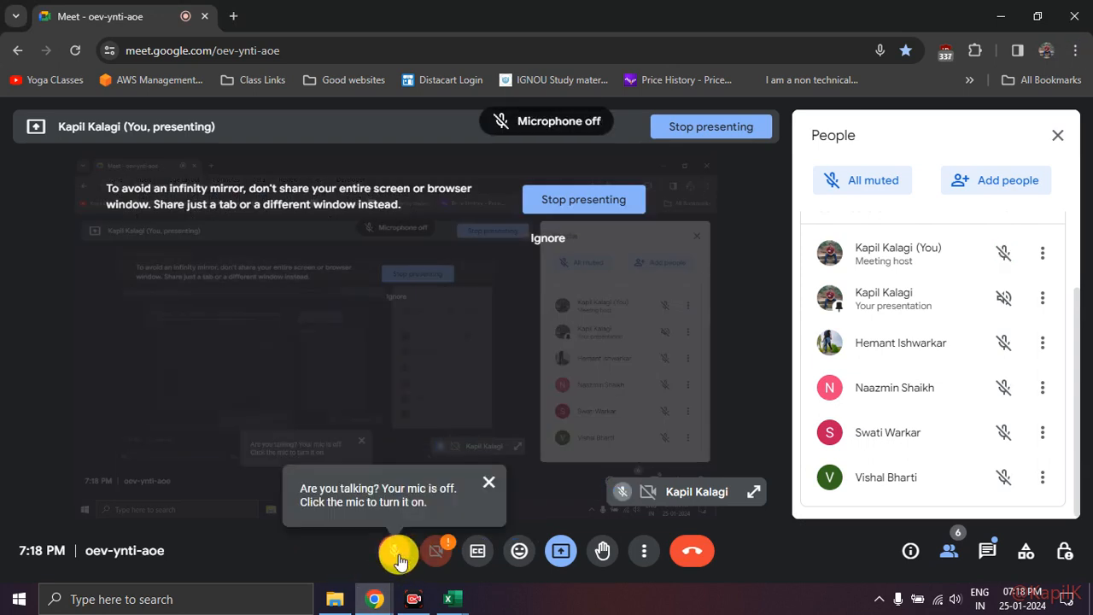
pyautogui.click(490, 484)
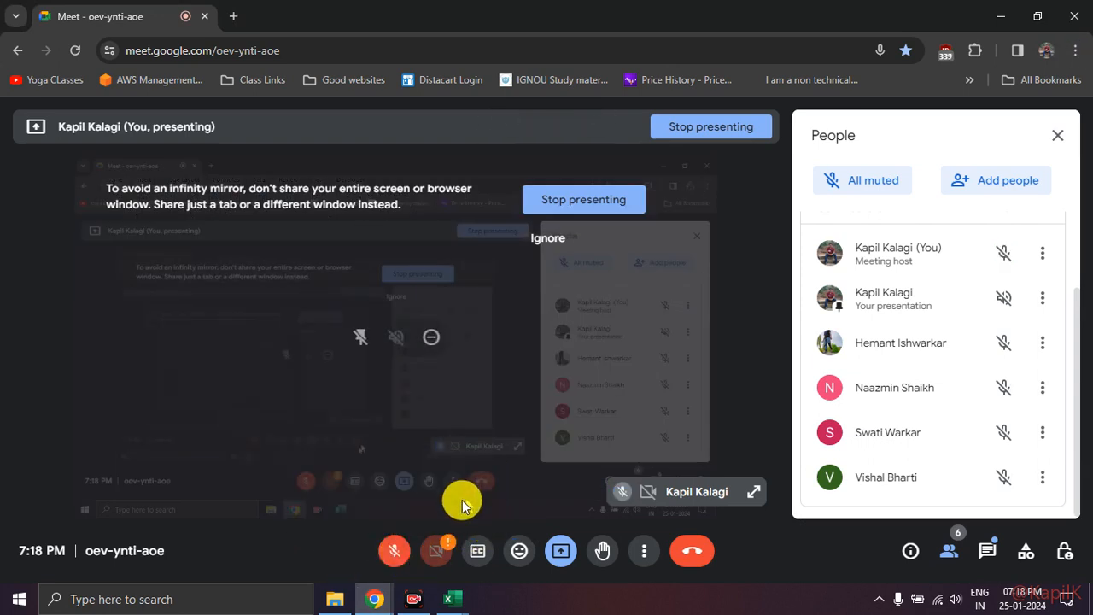
pyautogui.click(389, 553)
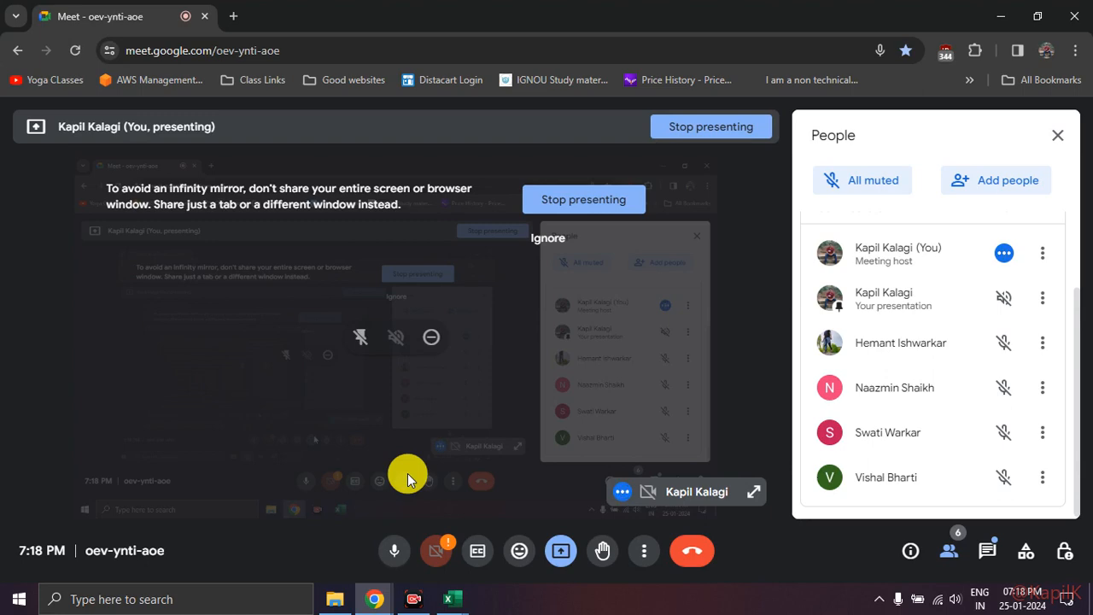
# Step: Switch back to the Excel workbook and review Example 3's Bonus (%) lookups in column F against Table 2
pyautogui.hotkey('alt', 'Tab')
pyautogui.click(758, 409)
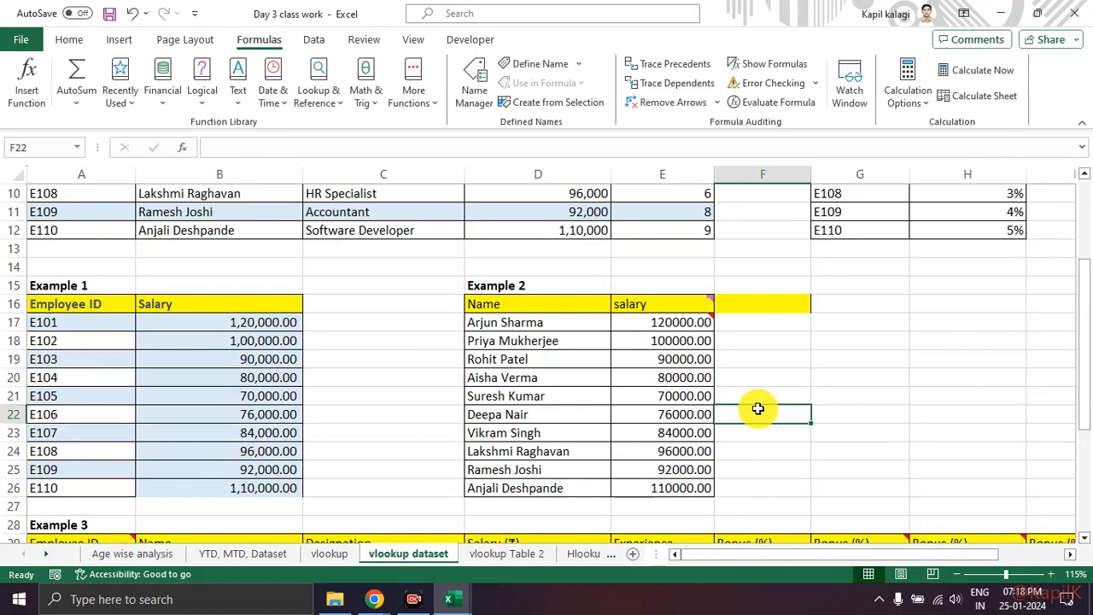
pyautogui.scroll(-4, 752, 411)
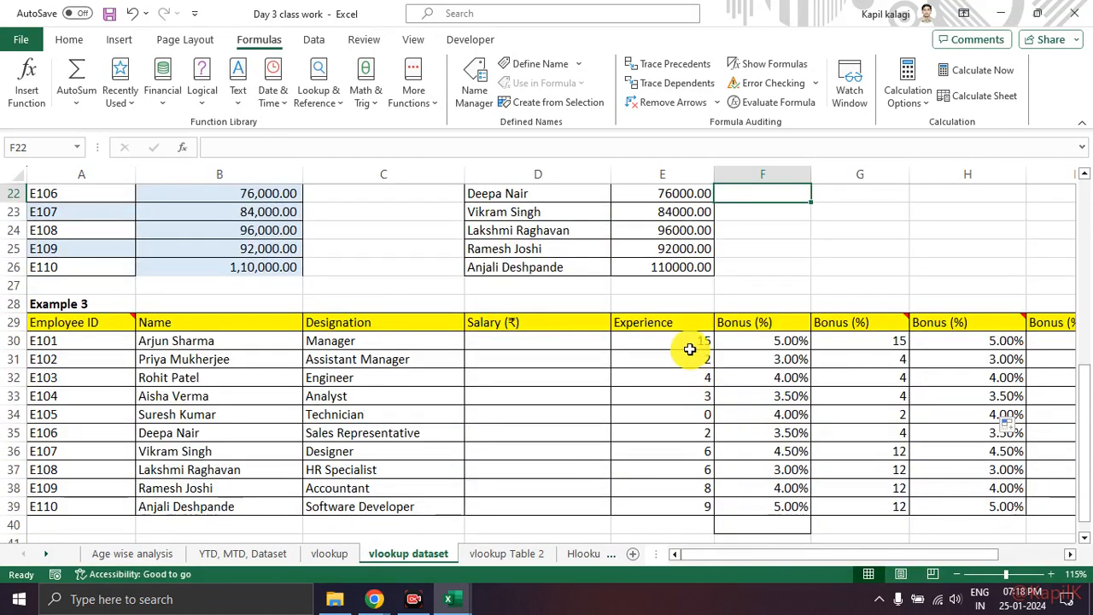
pyautogui.moveTo(784, 343); pyautogui.dragTo(760, 525)
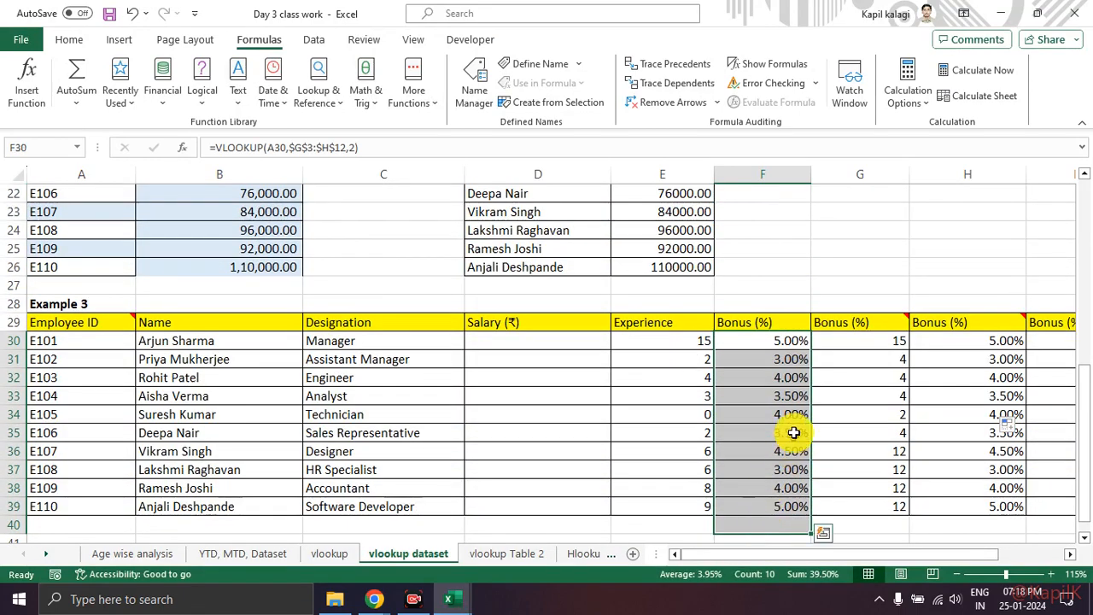
pyautogui.scroll(7, 791, 428)
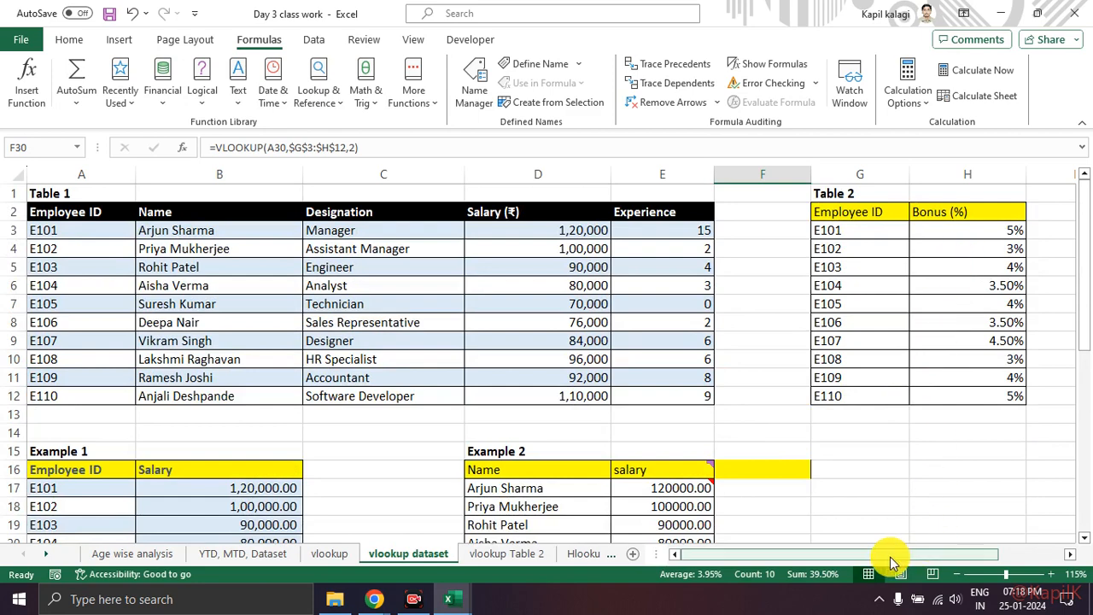
# Step: Examine Table 3's Experience and Bonus values in J3:K7 alongside the Experience lookups in column E of Example 3
pyautogui.moveTo(891, 561); pyautogui.dragTo(957, 562)
pyautogui.moveTo(1012, 214); pyautogui.dragTo(1026, 300)
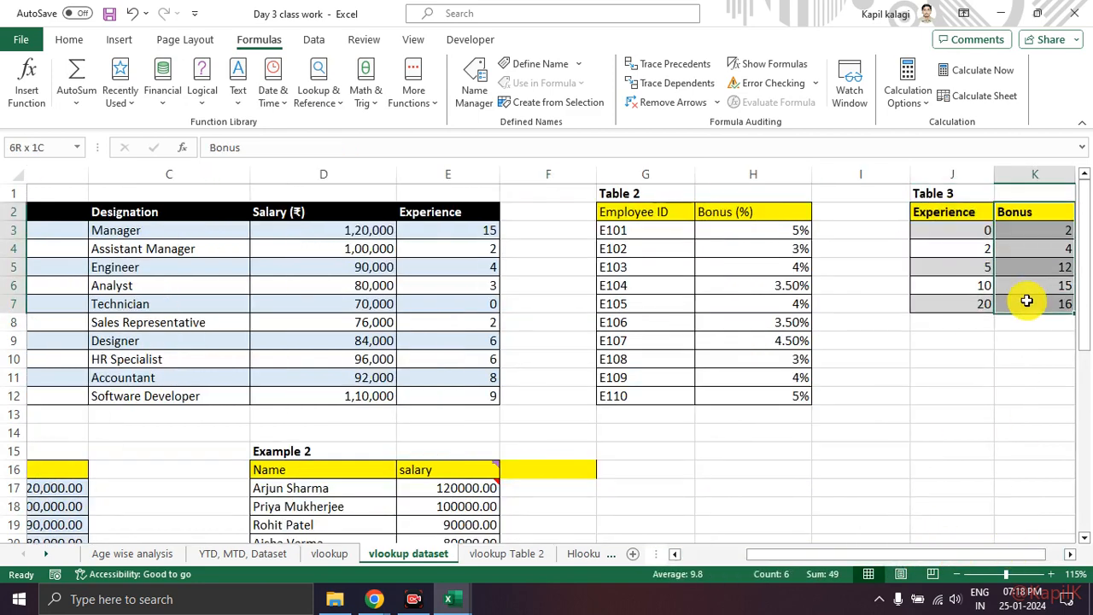
pyautogui.hscroll(1, 948, 274)
pyautogui.click(893, 261)
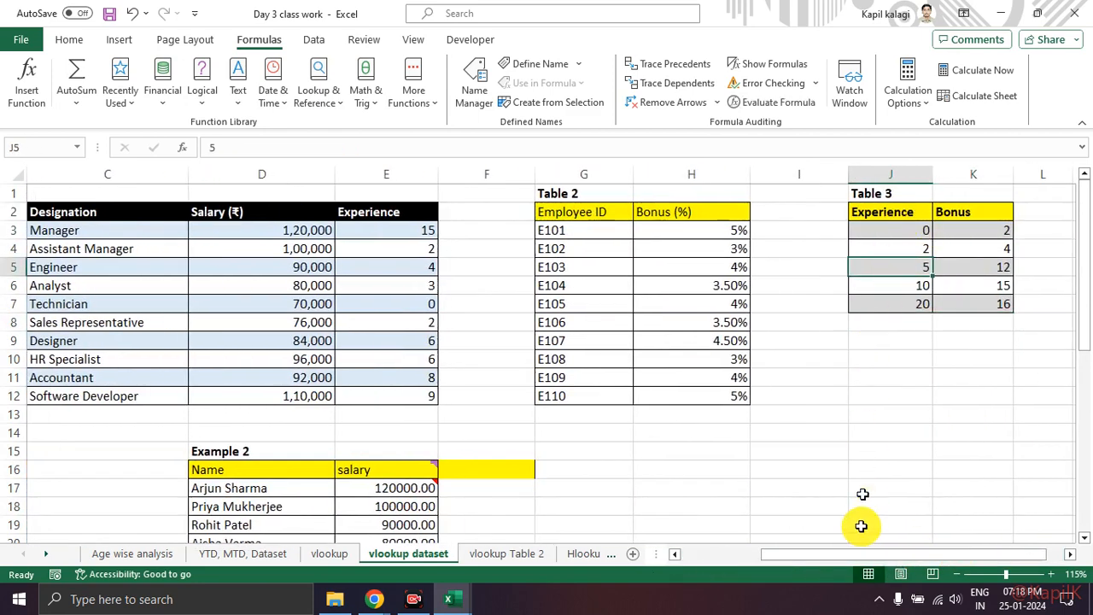
pyautogui.scroll(-10, 769, 464)
pyautogui.click(394, 318)
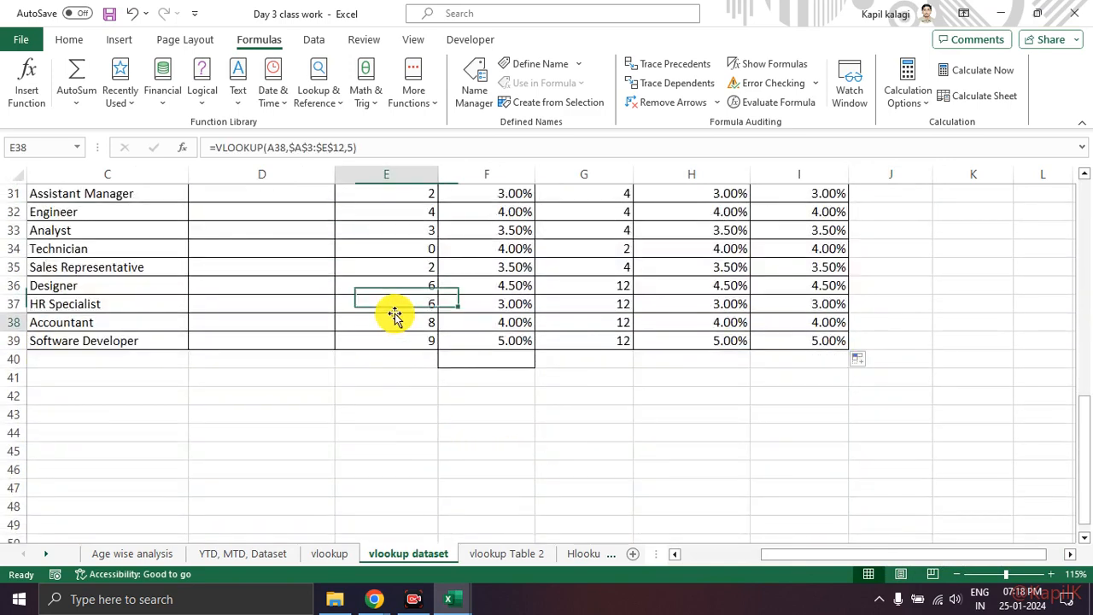
pyautogui.scroll(10, 978, 350)
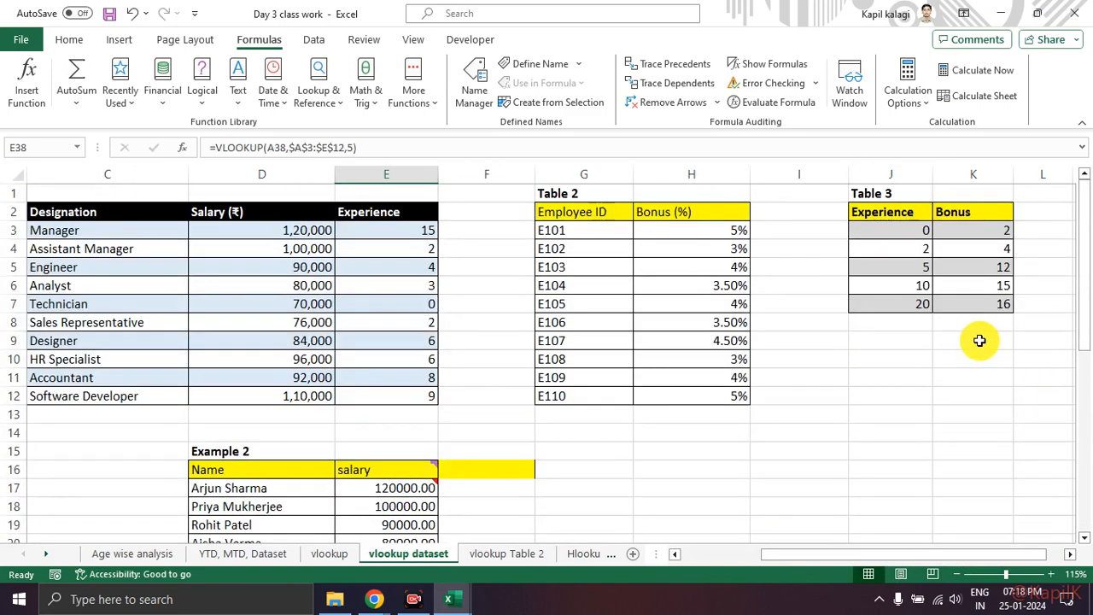
pyautogui.moveTo(908, 236); pyautogui.dragTo(976, 298)
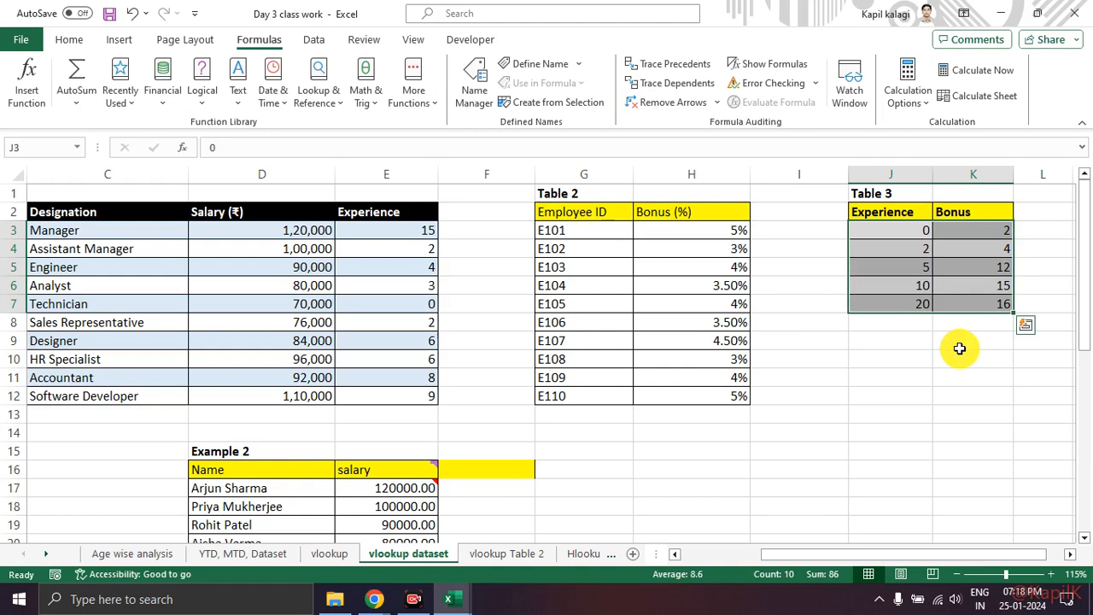
# Step: Review Example 3's experience-based bonus lookups in G30:G39, which use Table 3 as the table array
pyautogui.scroll(-11, 830, 293)
pyautogui.scroll(2, 612, 303)
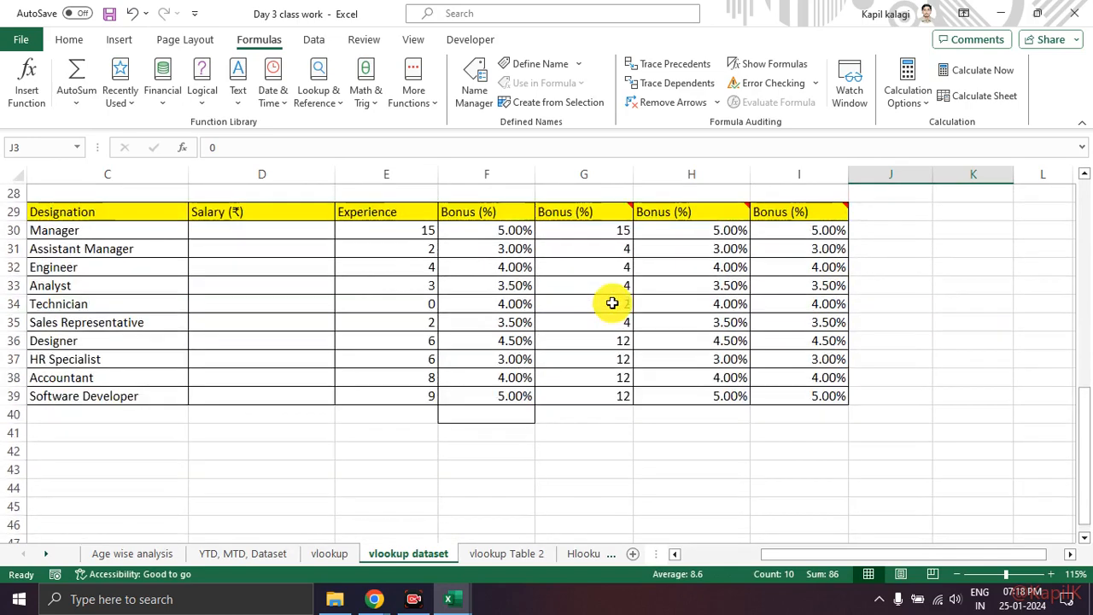
pyautogui.scroll(1, 613, 303)
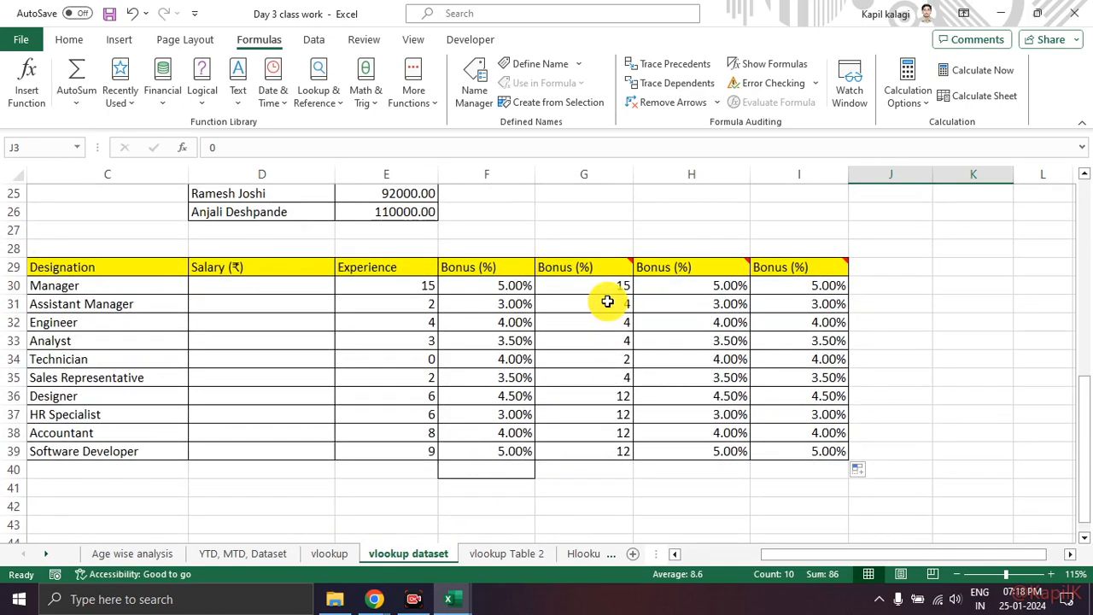
pyautogui.moveTo(622, 285); pyautogui.dragTo(623, 450)
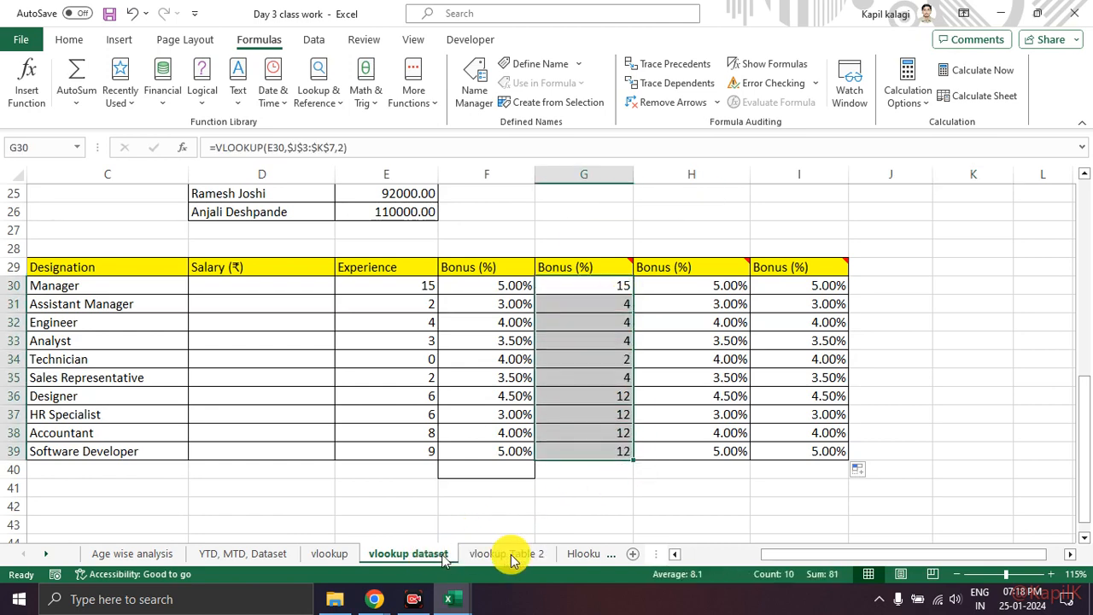
# Step: Compare the Bonus (%) lookups in I30:I39 with their source data in the separate vlookup Table 2 workbook
pyautogui.moveTo(799, 285); pyautogui.dragTo(804, 453)
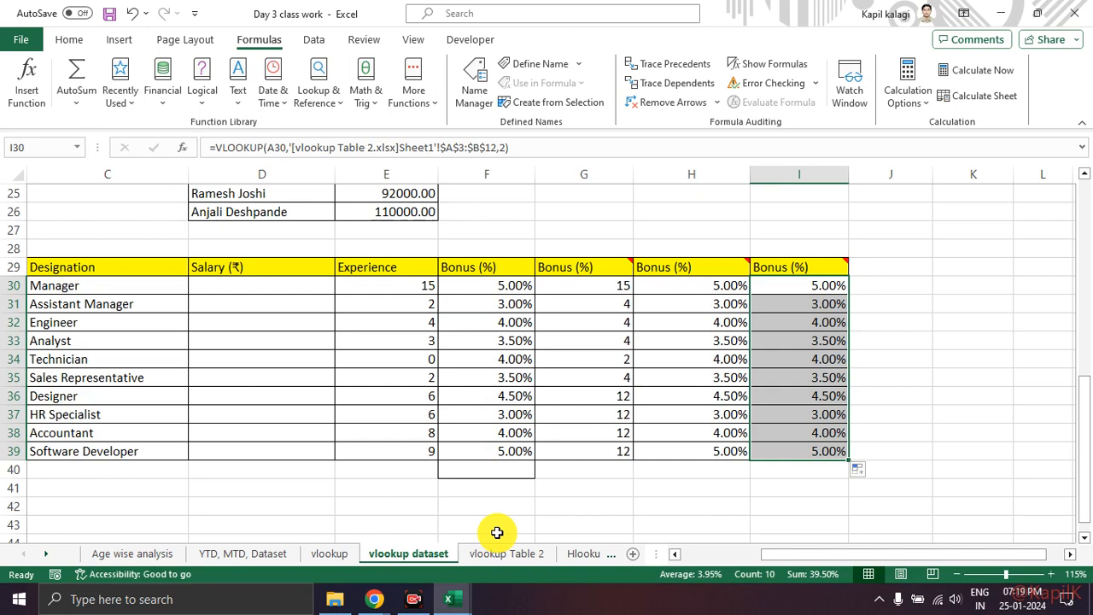
pyautogui.hotkey('alt', 'Tab')
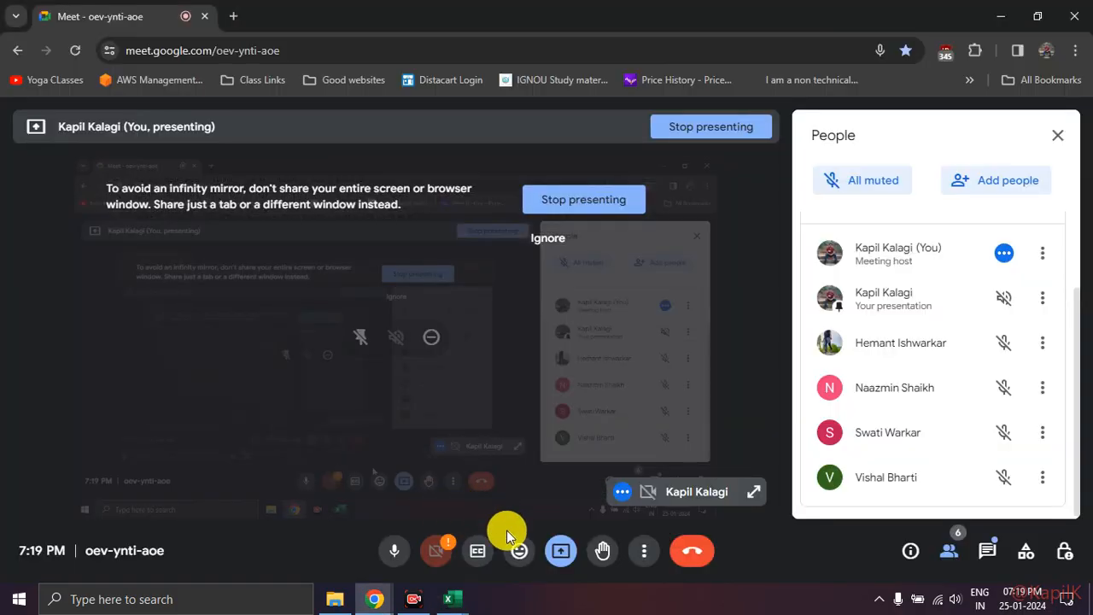
pyautogui.hotkey('alt', 'Tab')
pyautogui.moveTo(448, 605)
pyautogui.click(505, 556)
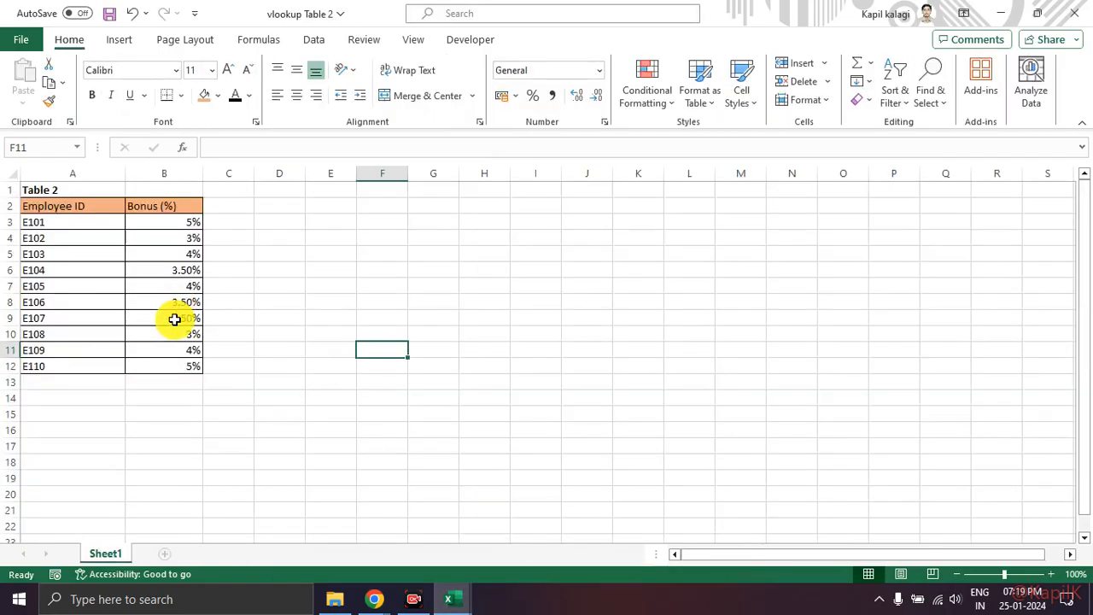
pyautogui.click(176, 317)
pyautogui.click(181, 365)
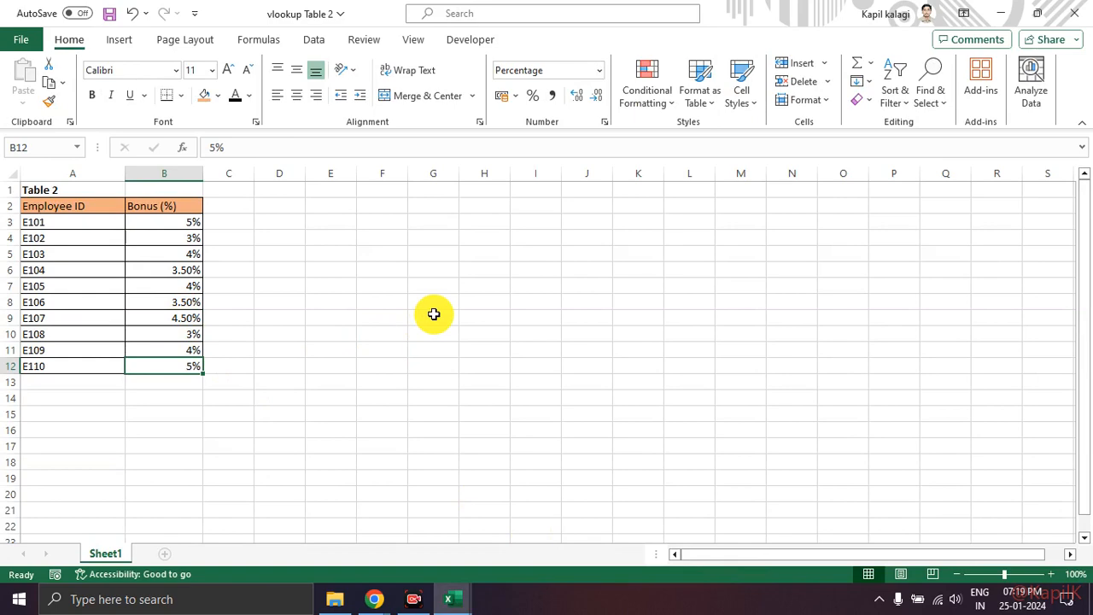
pyautogui.hotkey('alt', 'Tab')
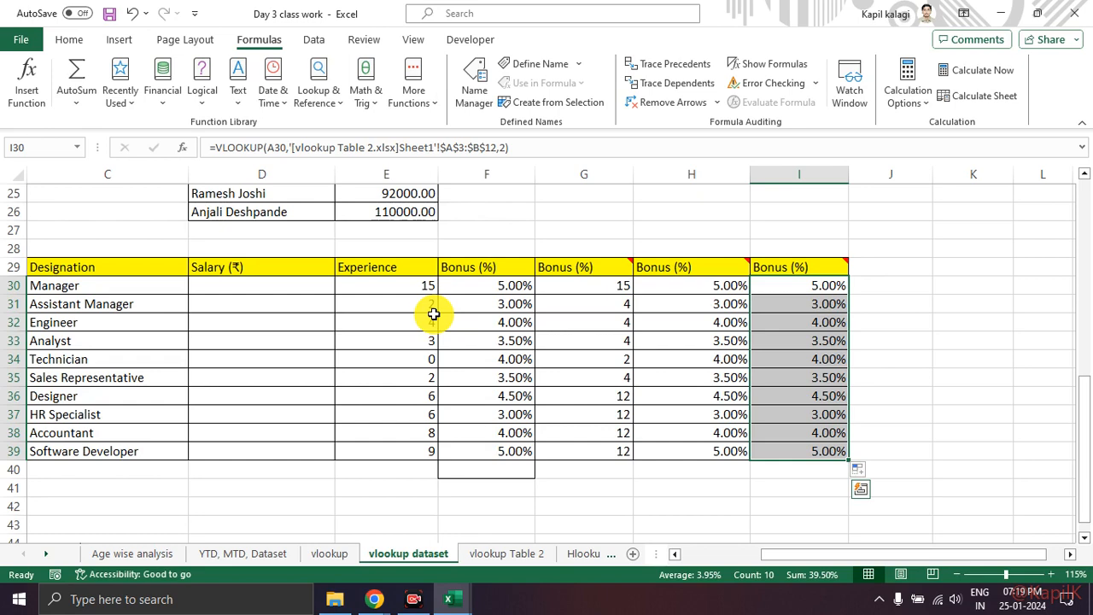
pyautogui.hotkey('alt', 'Tab')
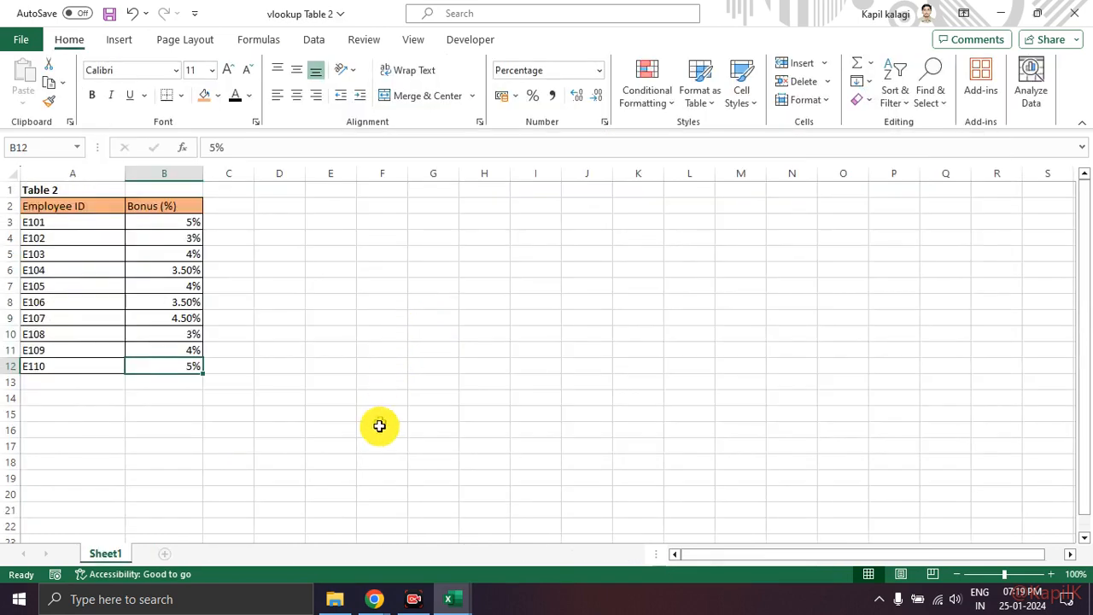
# Step: Switch to the Google Meet call to check on the participants and return to the Day 3 class work workbook in Excel
pyautogui.moveTo(372, 599)
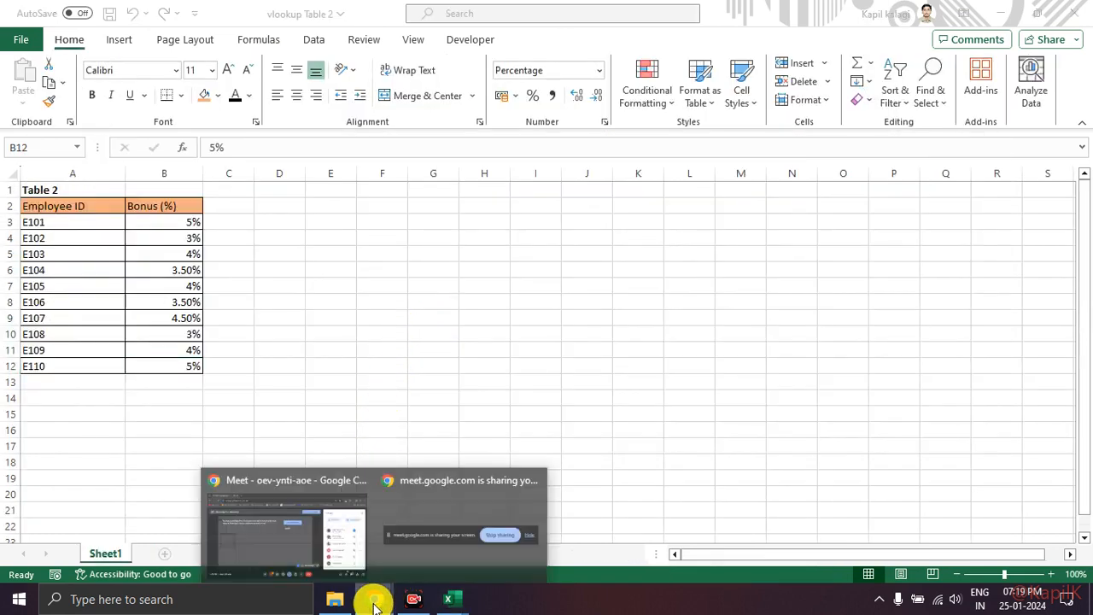
pyautogui.click(313, 534)
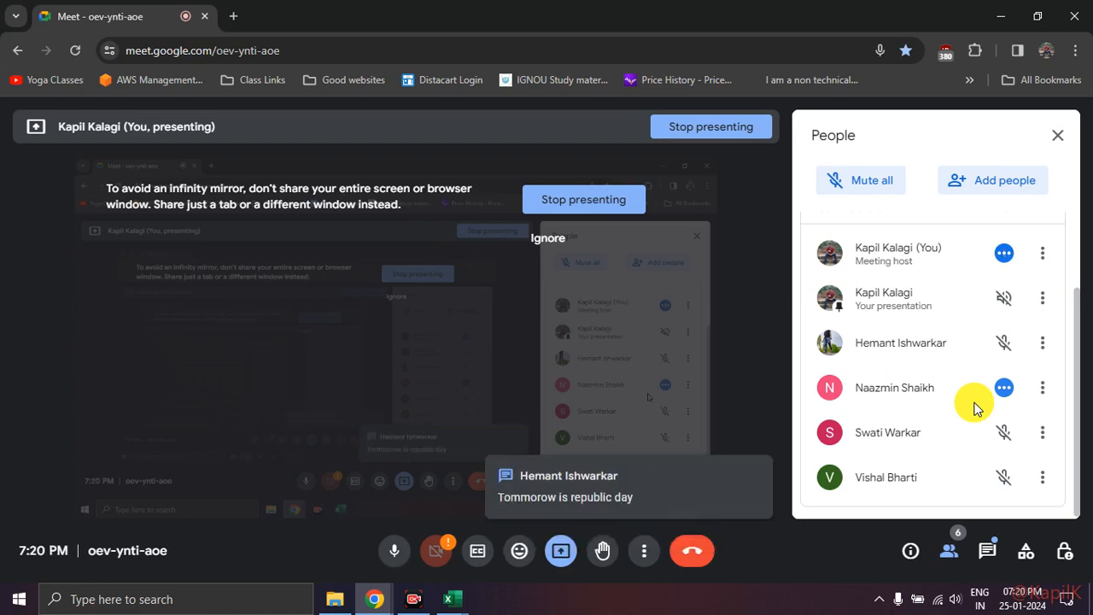
pyautogui.hotkey('alt', 'Tab')
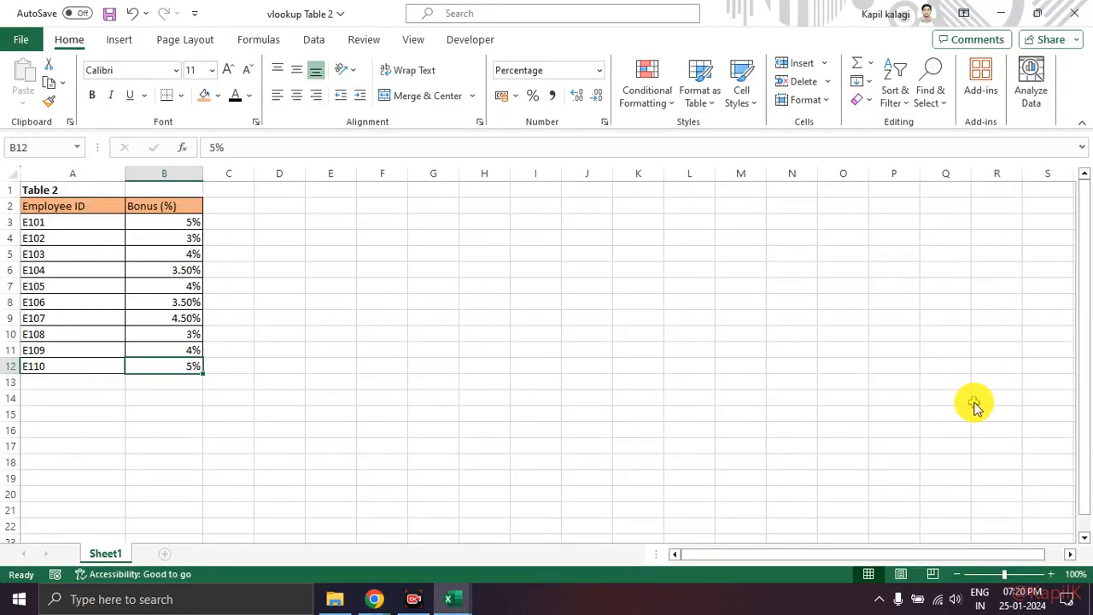
pyautogui.hotkey('alt', 'Tab')
pyautogui.hotkey('alt', 'Tab')
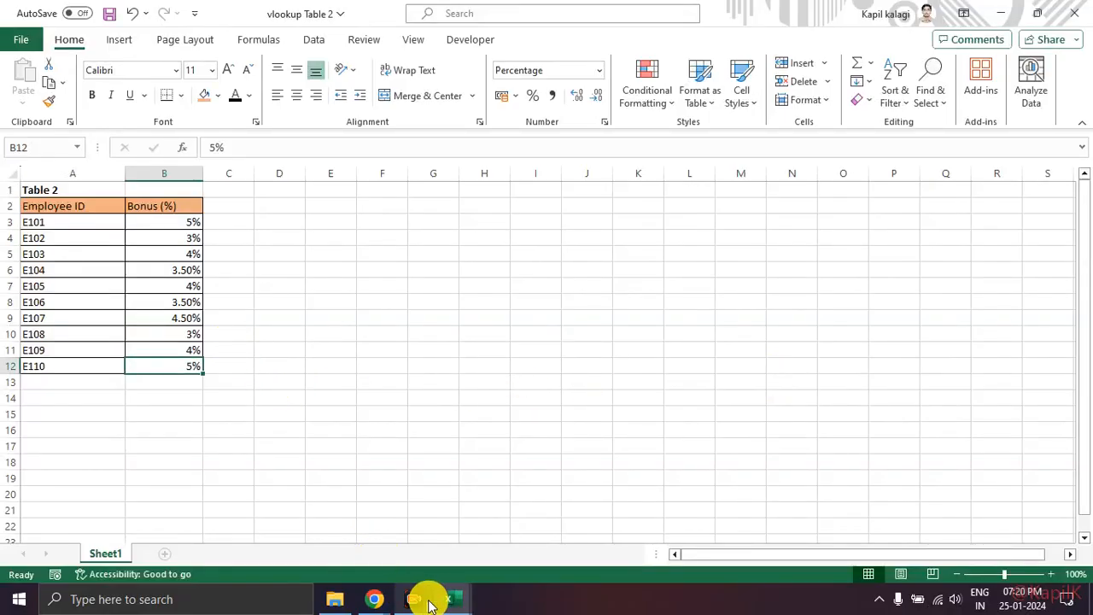
pyautogui.moveTo(440, 602)
pyautogui.click(371, 542)
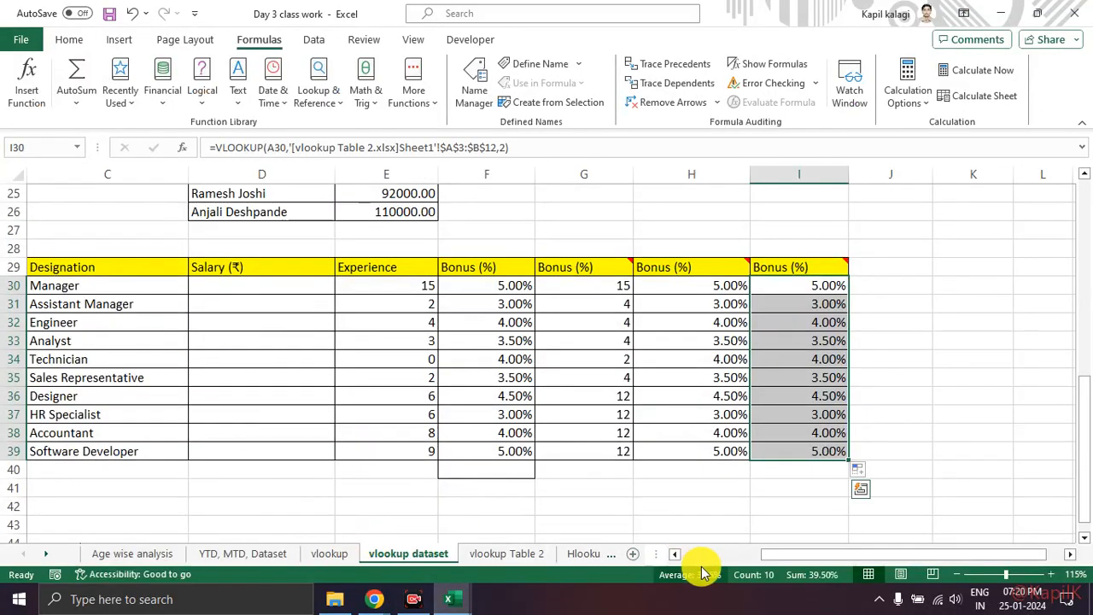
# Step: Review Example 3's lookup table across its columns and switch back to the Google Meet call
pyautogui.moveTo(790, 564); pyautogui.dragTo(654, 556)
pyautogui.moveTo(247, 293); pyautogui.dragTo(833, 451)
pyautogui.moveTo(888, 554); pyautogui.dragTo(726, 553)
pyautogui.hotkey('alt', 'Tab')
pyautogui.hotkey('alt', 'Tab')
pyautogui.hotkey('alt', 'Tab')
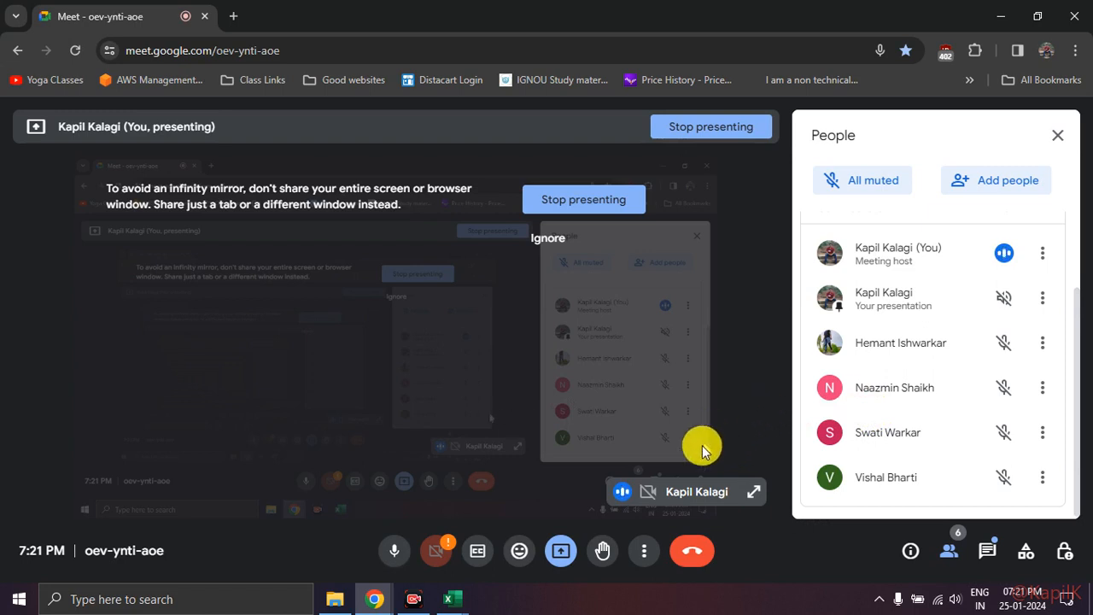
# Step: Read the in-call chat messages and close the participant list, keeping the call running
pyautogui.click(694, 551)
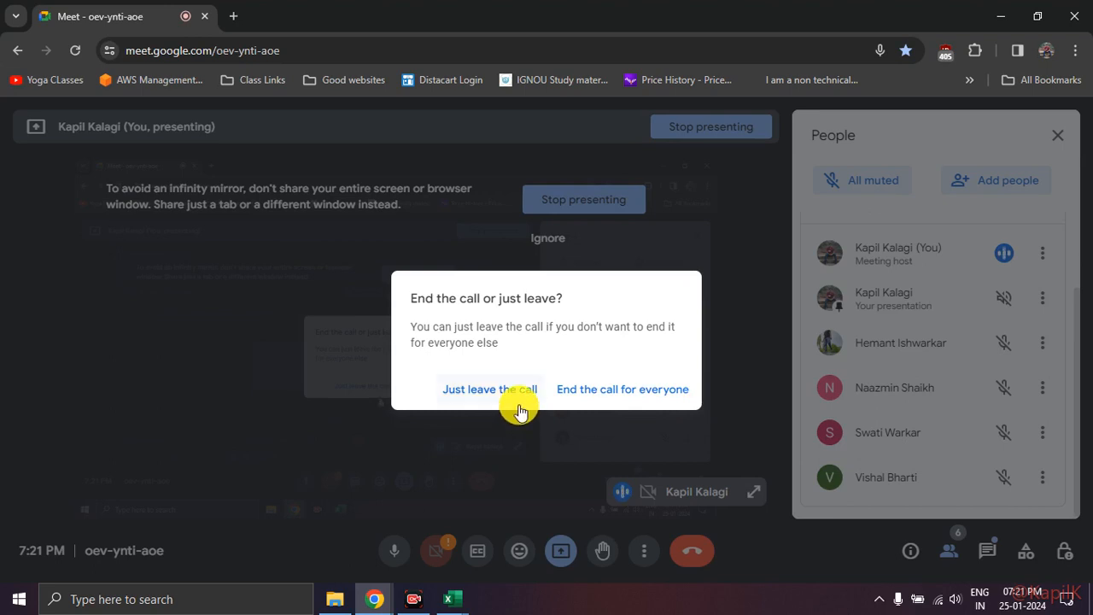
pyautogui.click(760, 312)
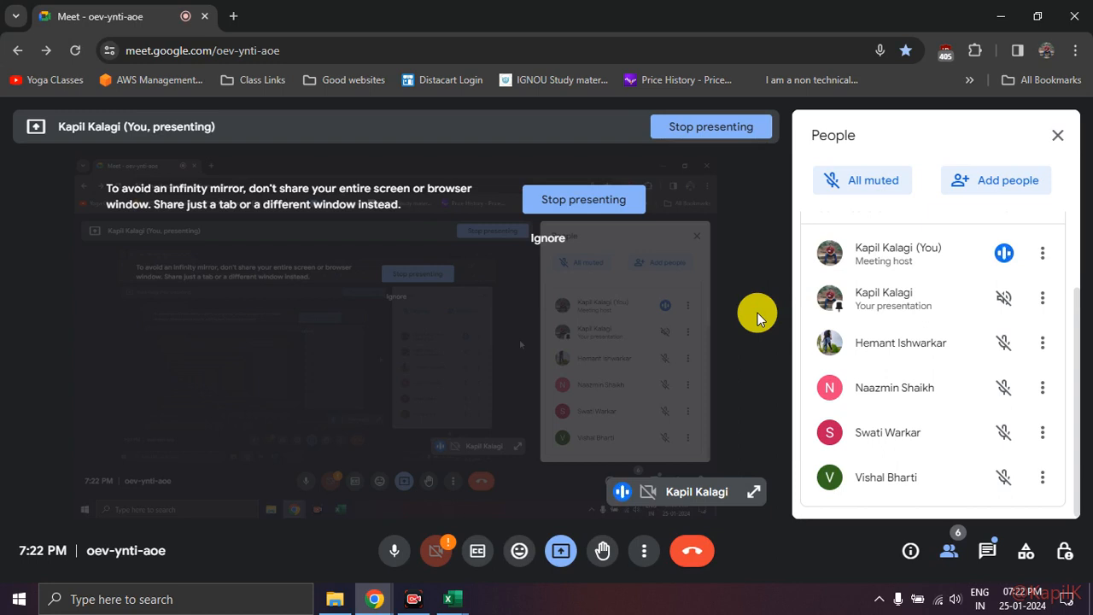
pyautogui.click(988, 556)
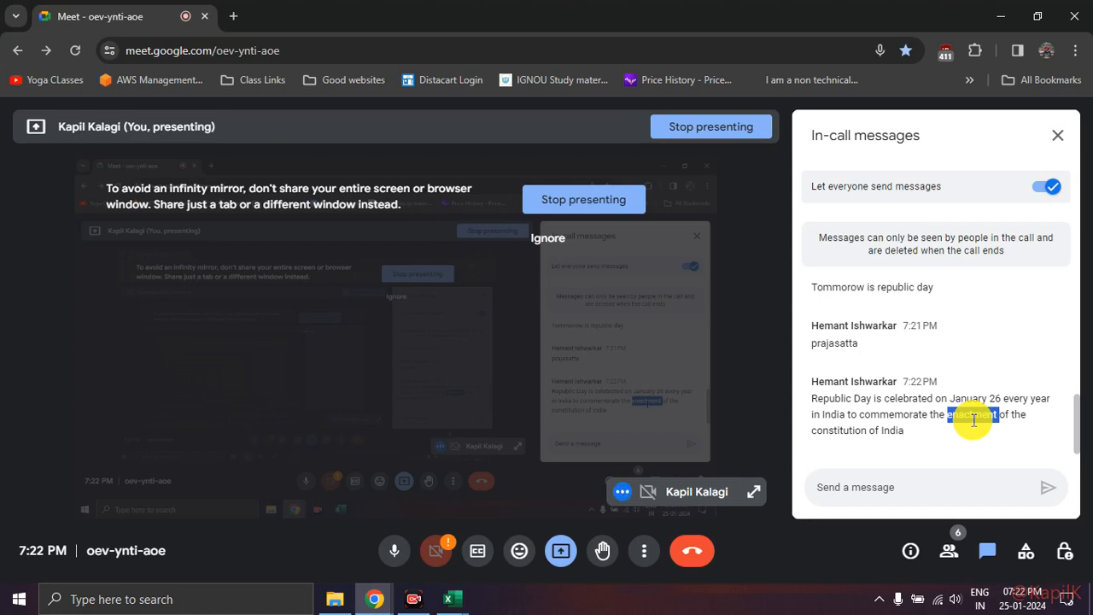
pyautogui.click(973, 420)
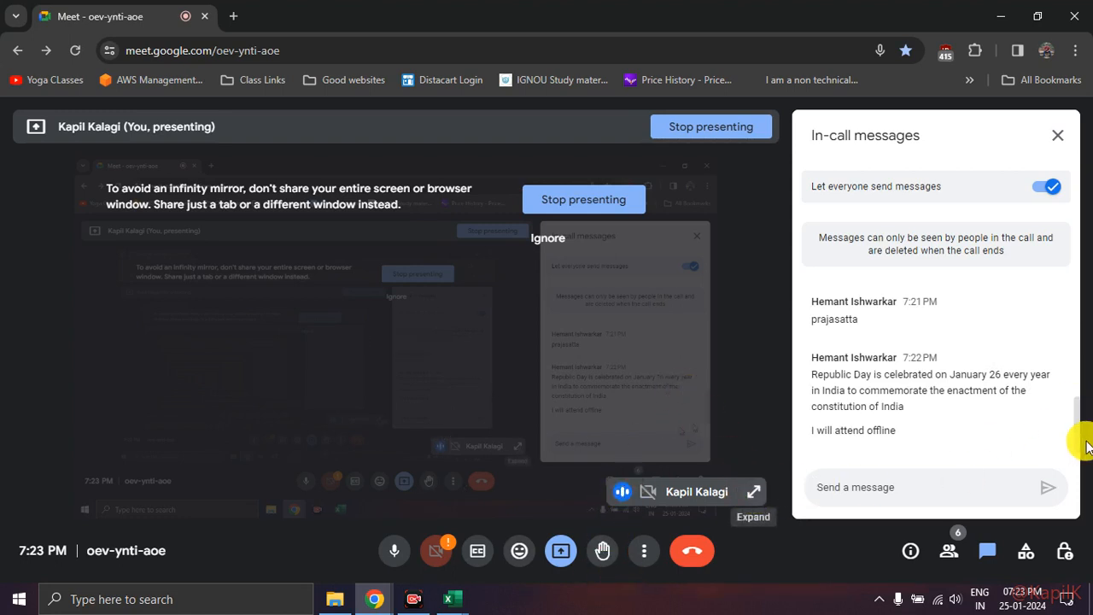
pyautogui.click(944, 549)
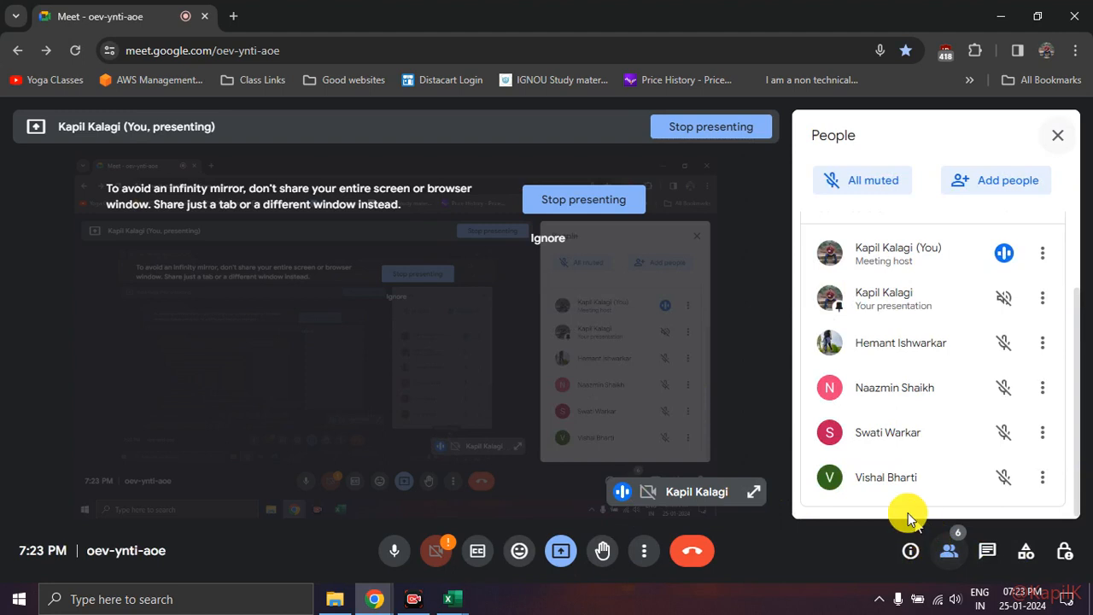
pyautogui.click(946, 551)
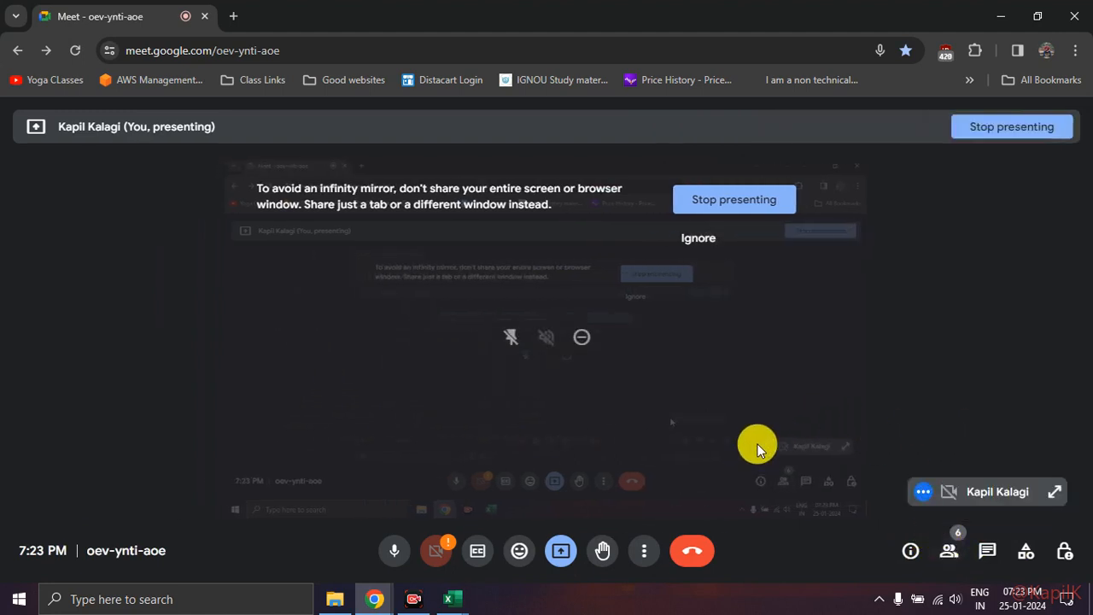
# Step: End the Google Meet call for everyone
pyautogui.click(693, 553)
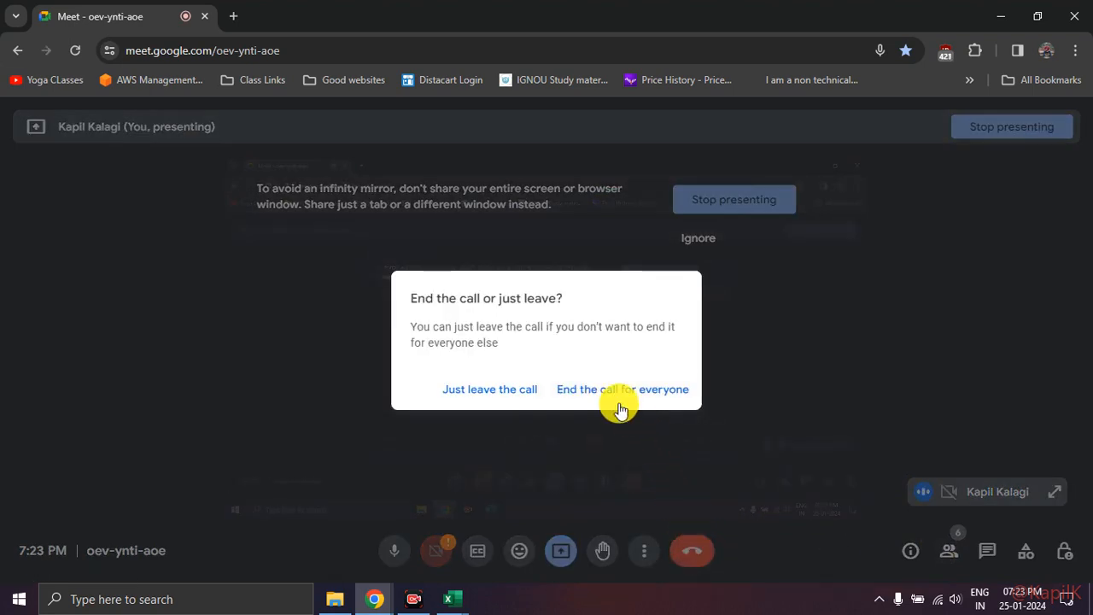
pyautogui.click(617, 395)
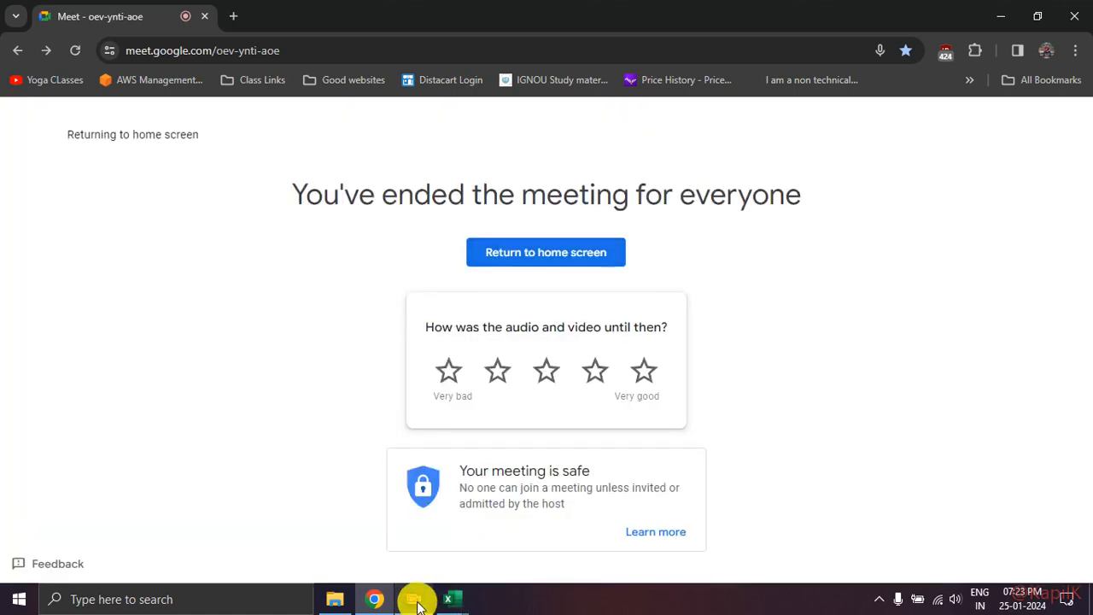
pyautogui.click(416, 599)
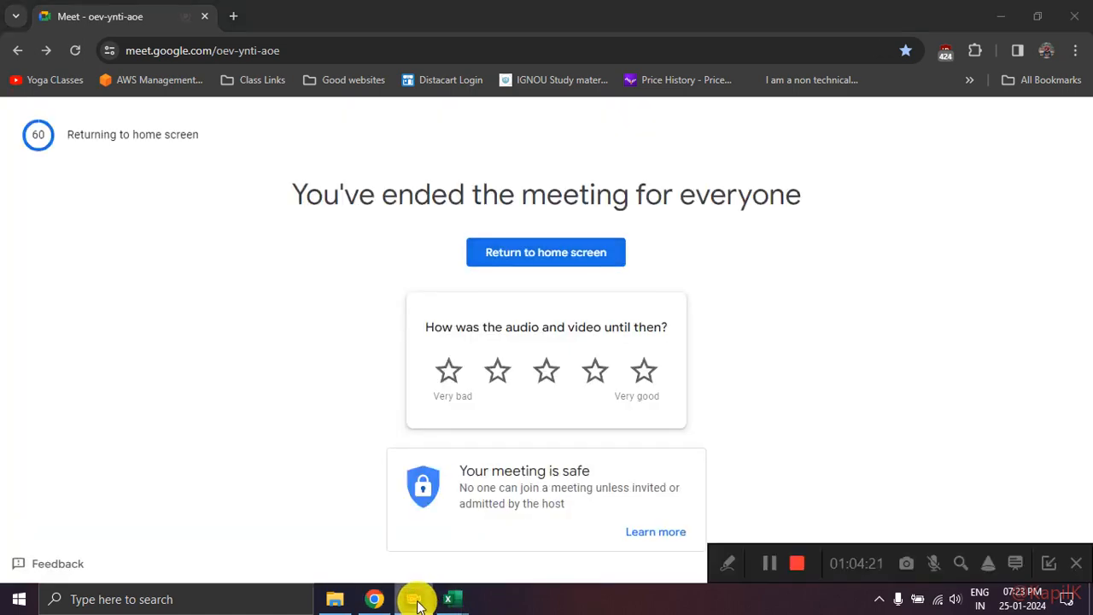